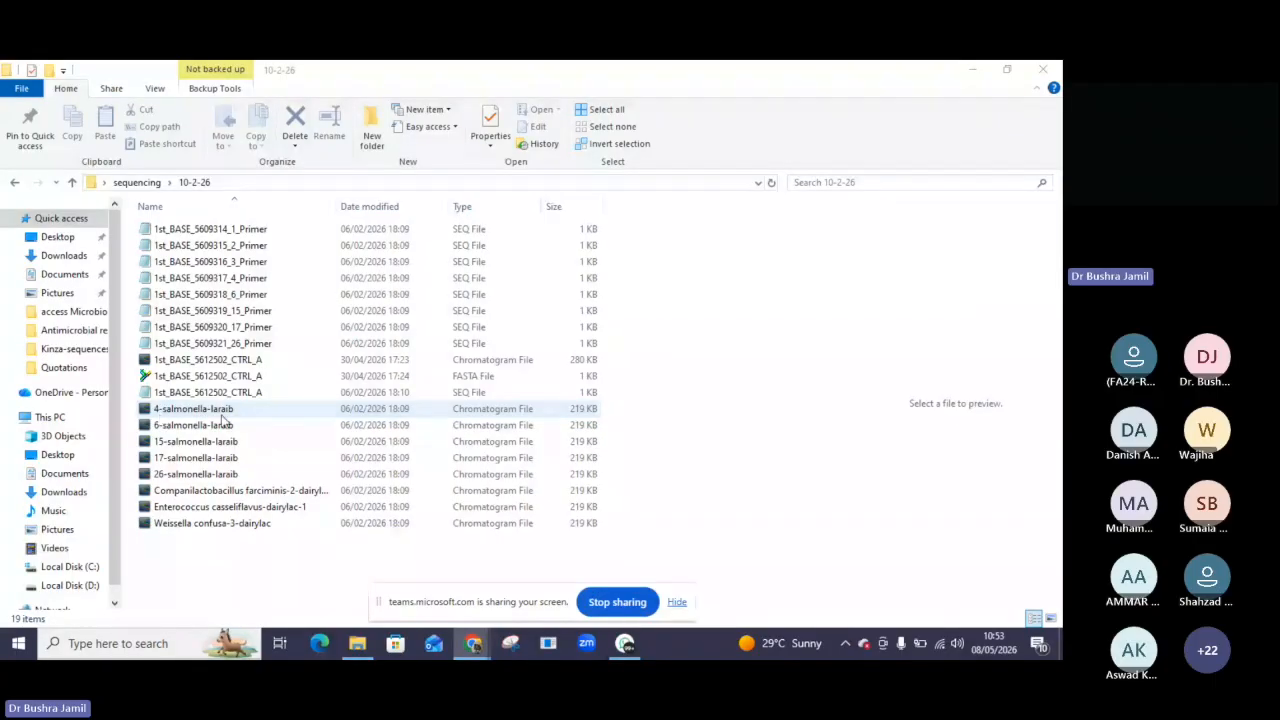
Open the 4-salmonella-laraib chromatogram and scroll through its trace from start to end and back.
double_click(205, 409)
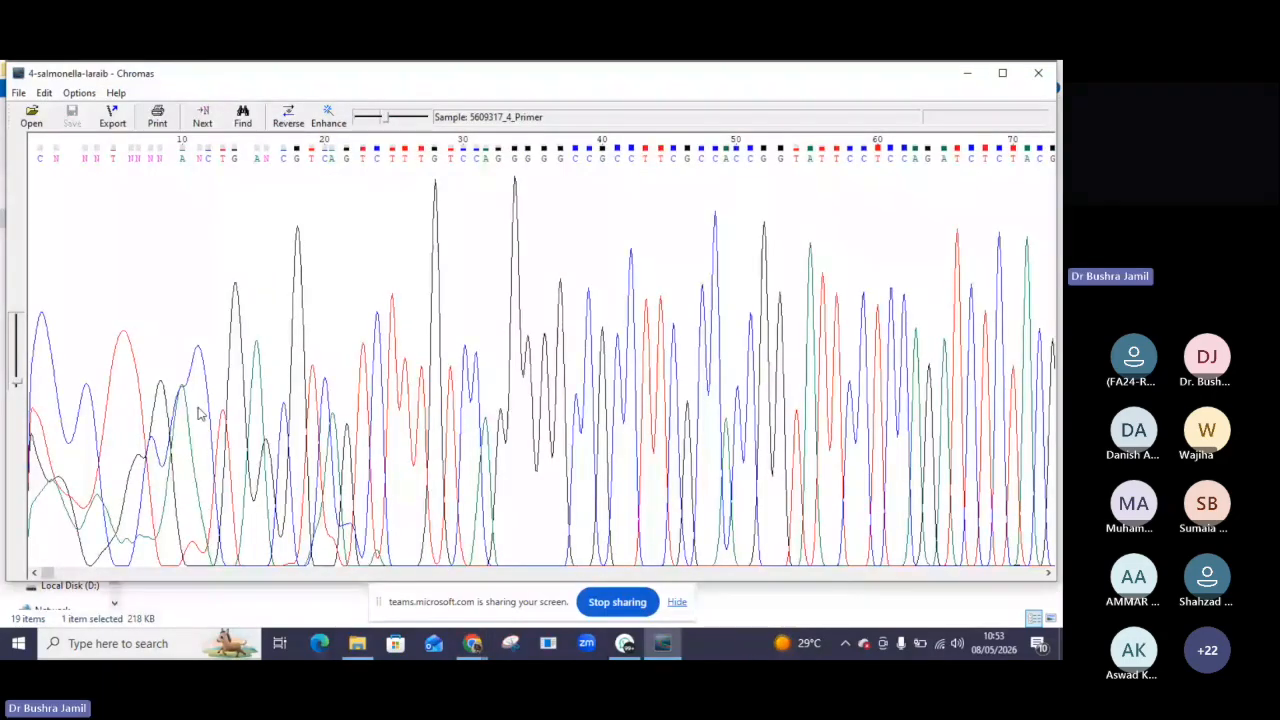
left_click_drag(57, 577, 406, 622)
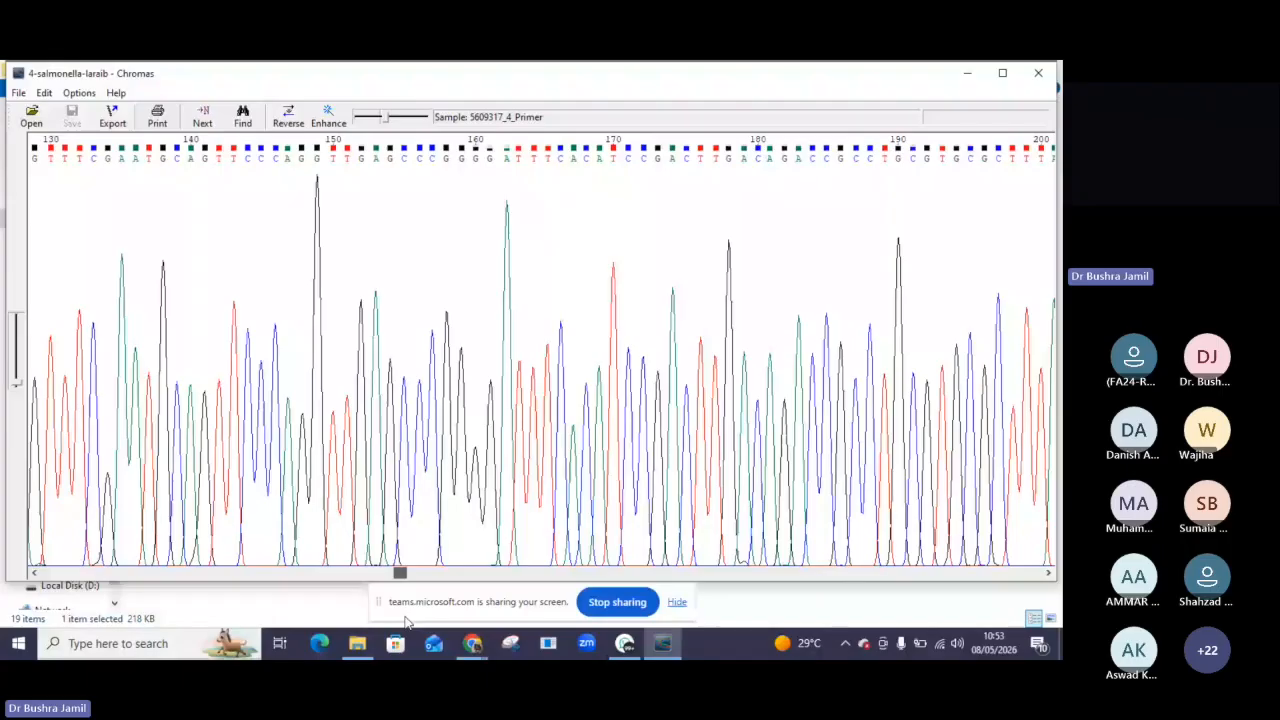
left_click_drag(406, 622, 708, 659)
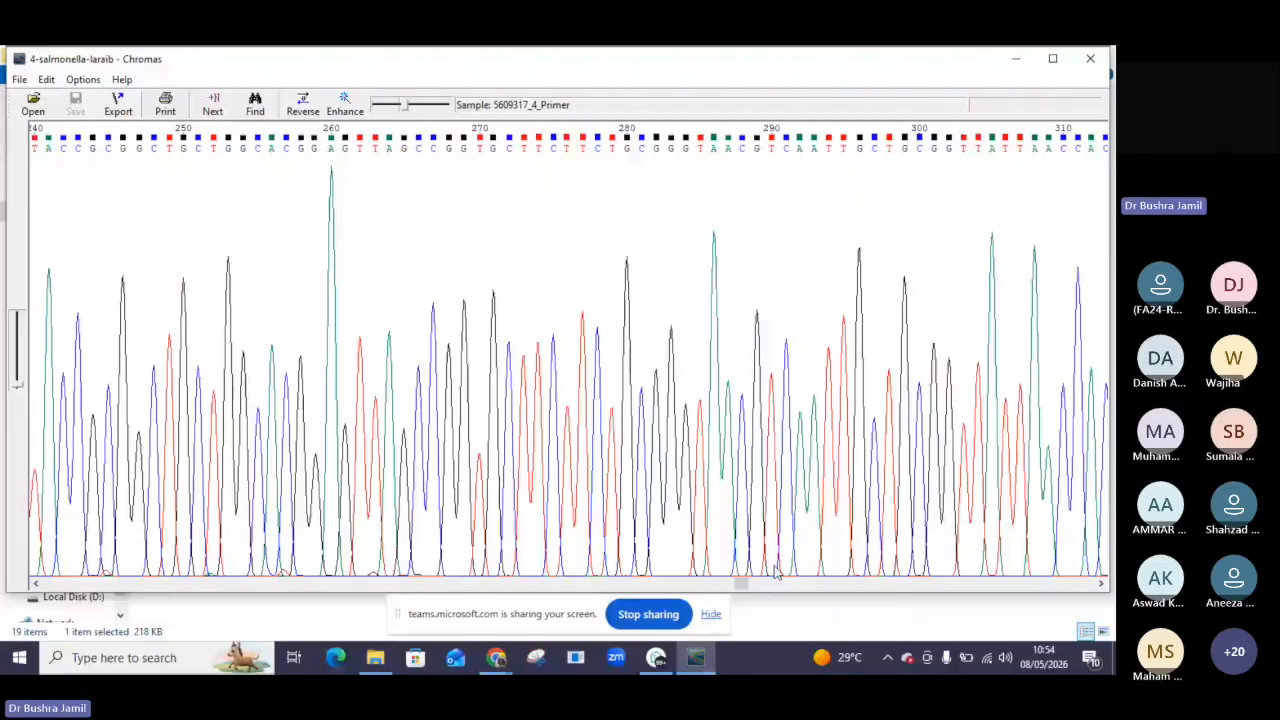
left_click_drag(740, 583, 1101, 610)
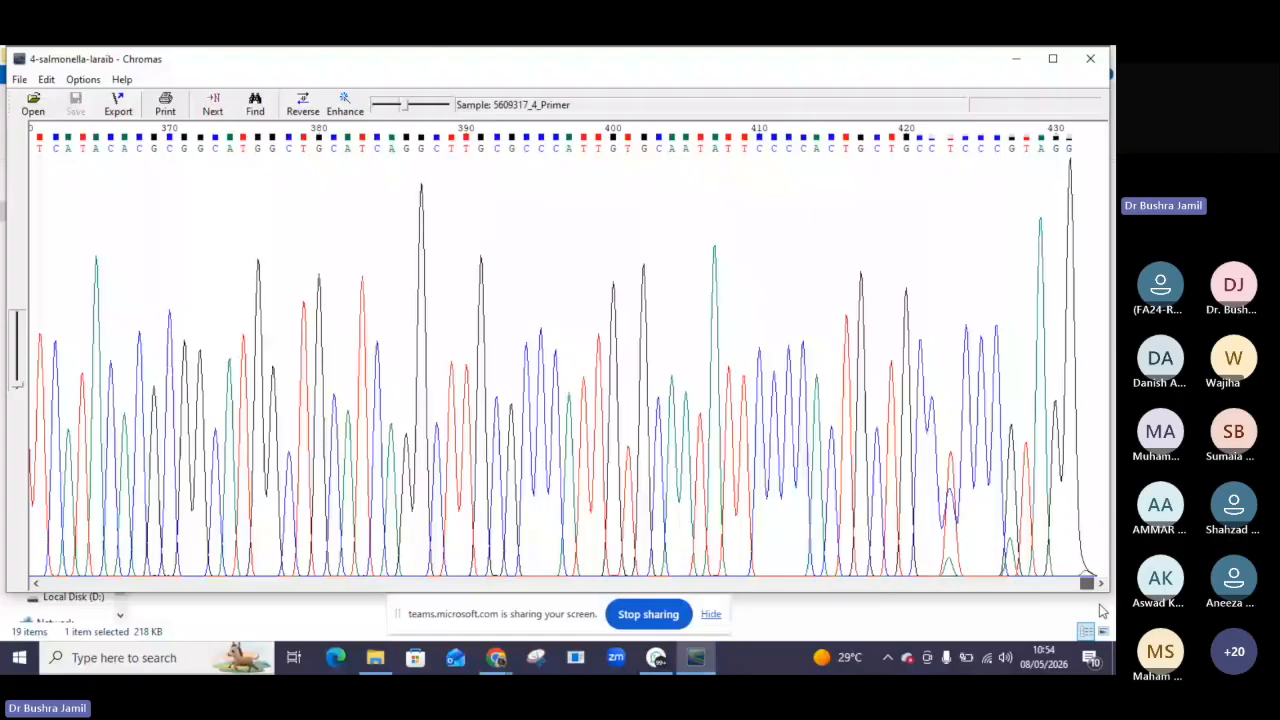
left_click_drag(1101, 610, 508, 581)
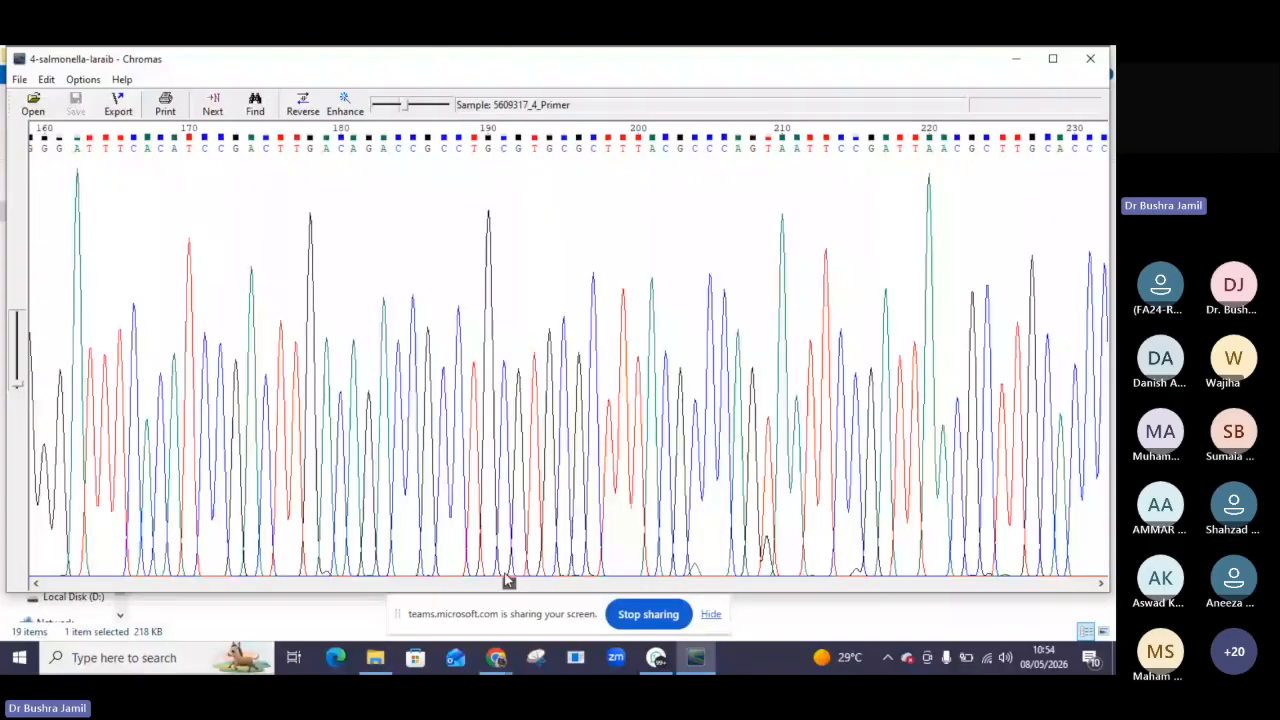
left_click_drag(508, 581, 33, 603)
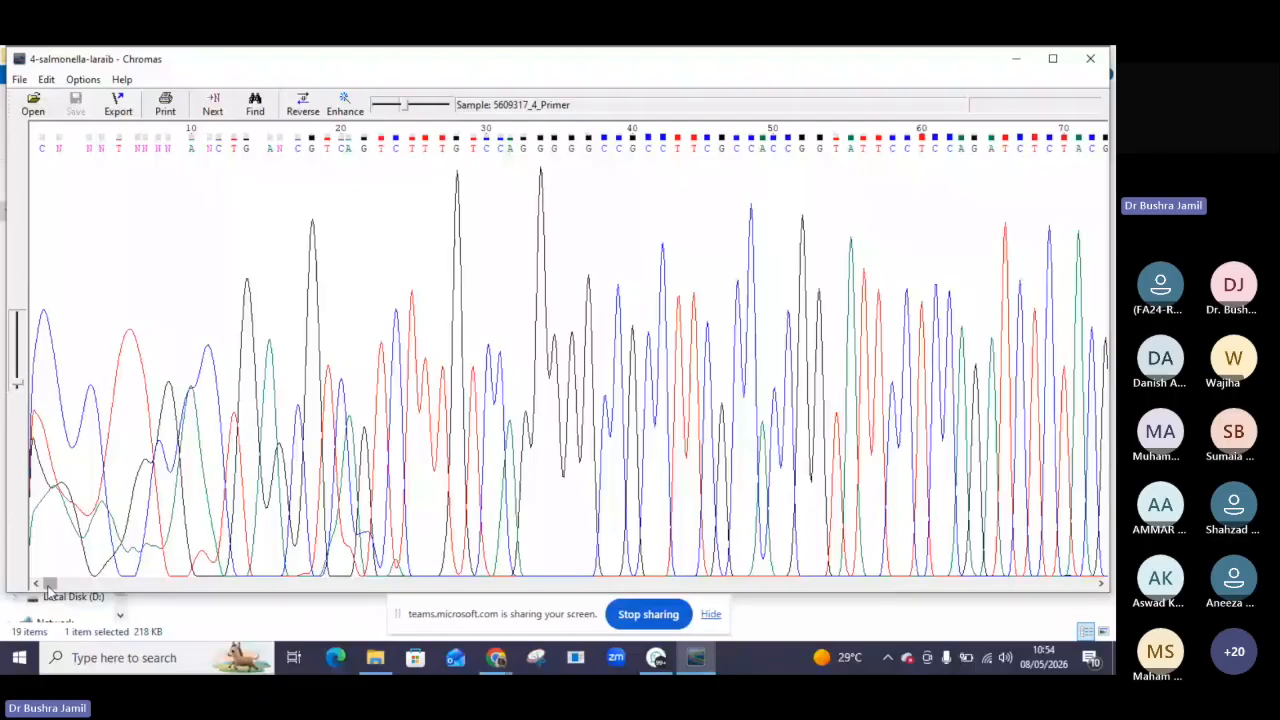
left_click_drag(47, 589, 103, 587)
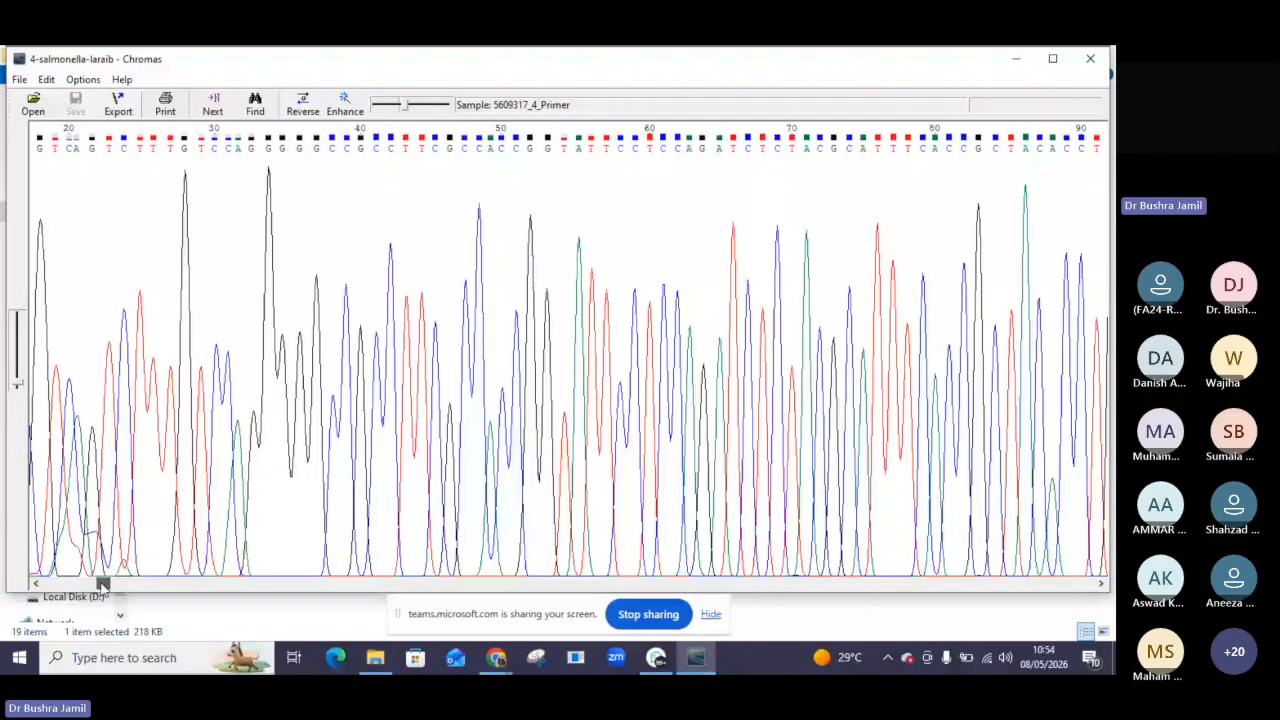
left_click_drag(103, 584, 404, 584)
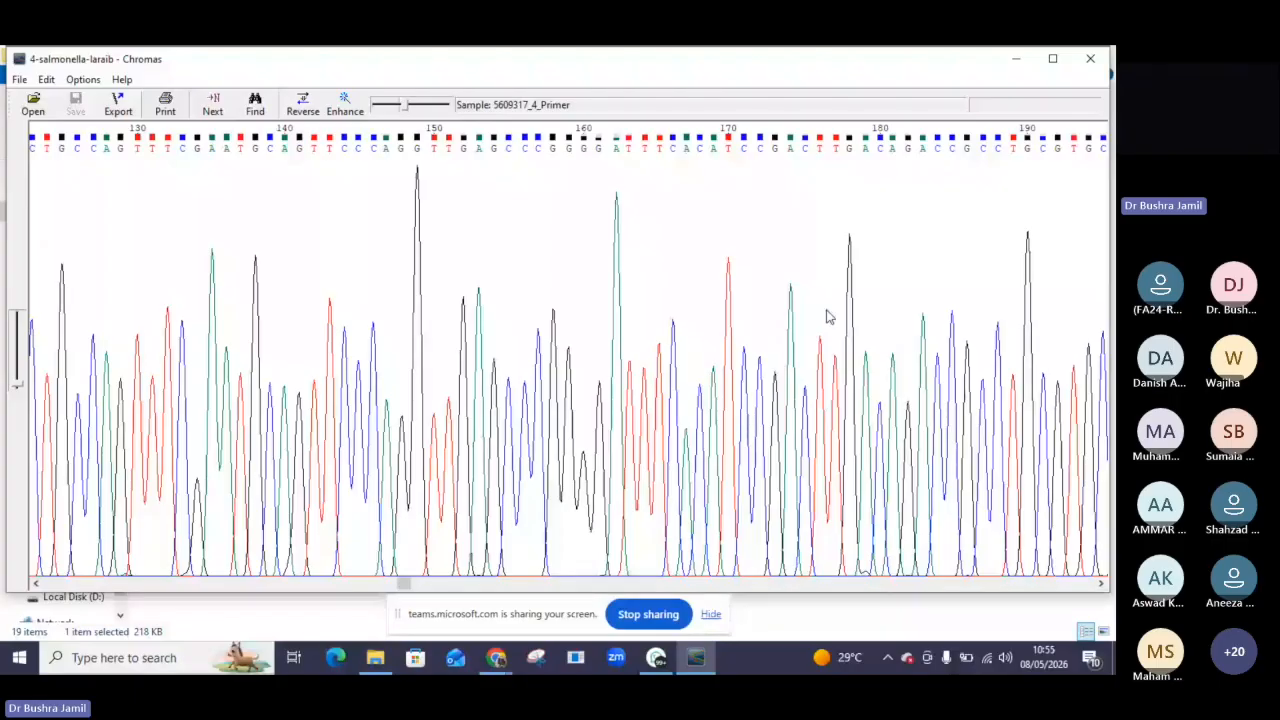
Open the 1st_BASE_5609317_4_Primer sequence file in Notepad and maximize its window.
left_click(1016, 59)
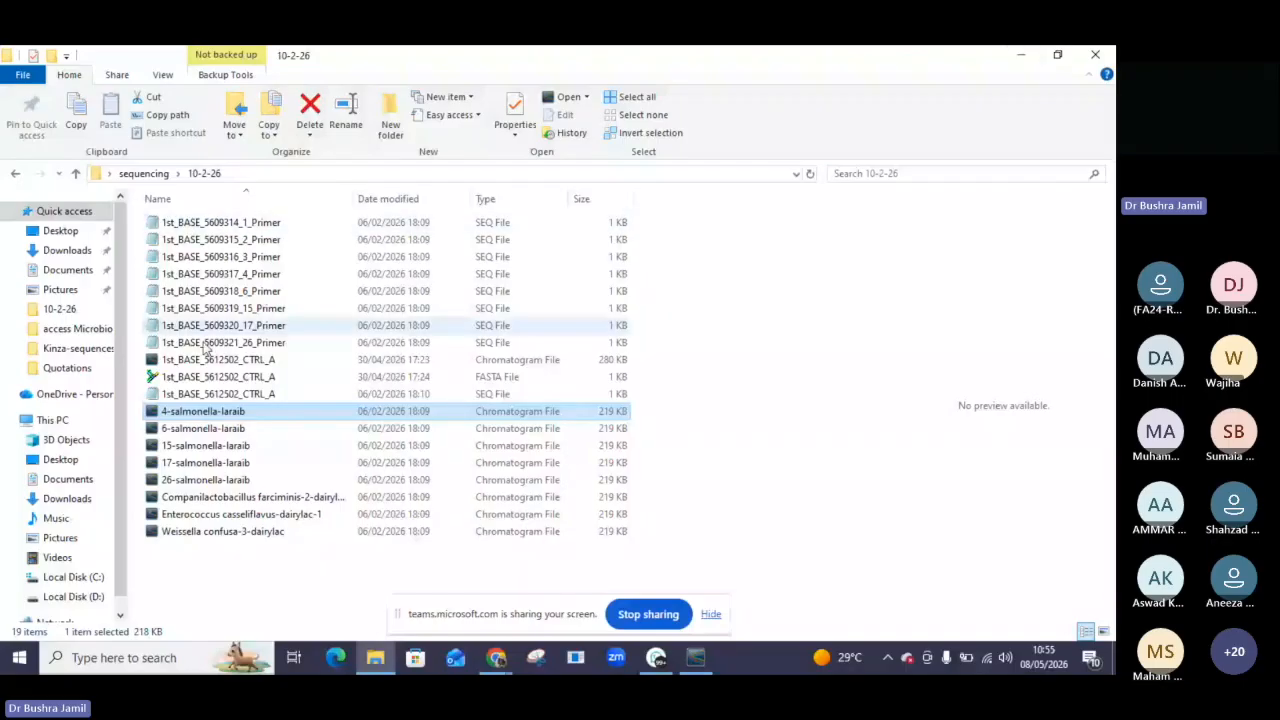
double_click(246, 281)
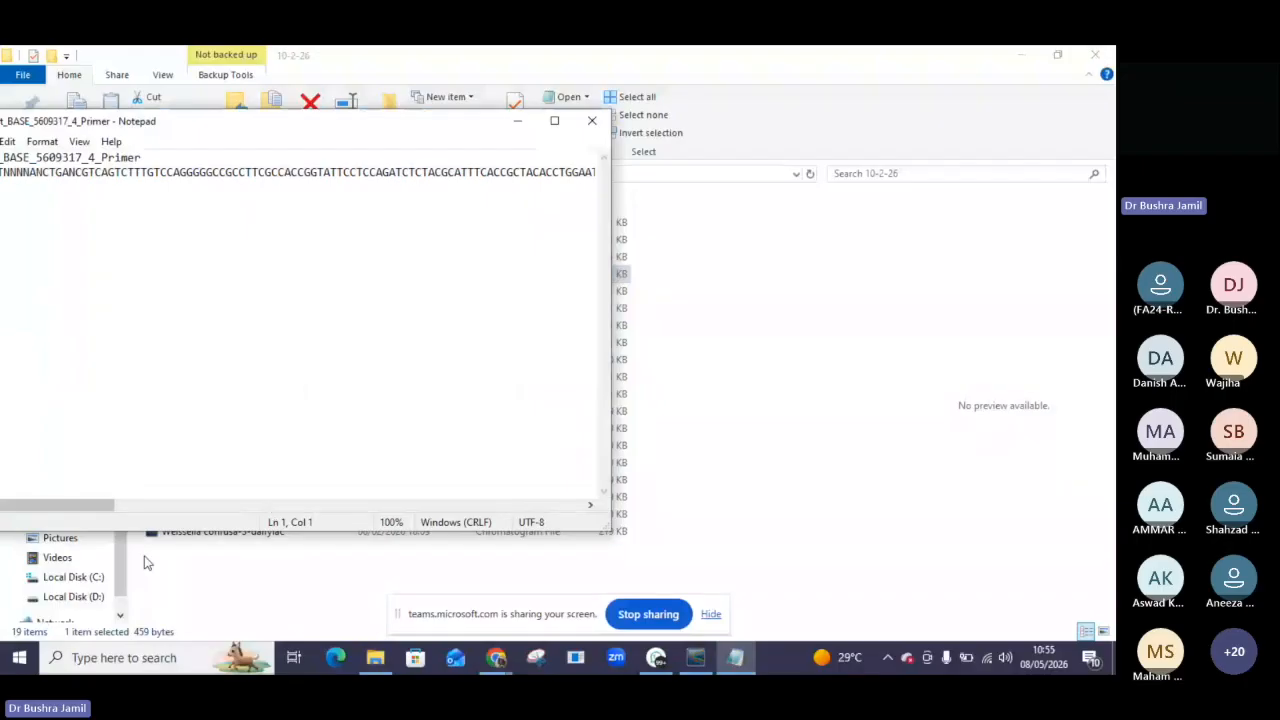
left_click(556, 122)
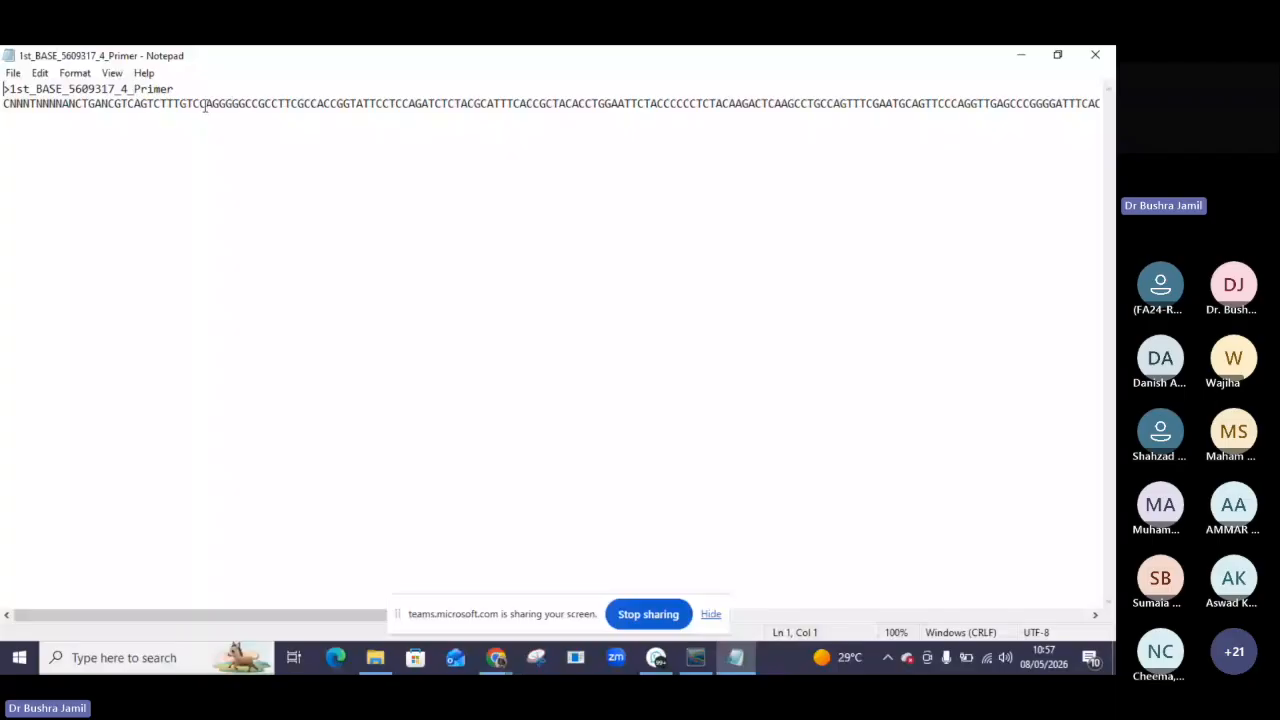
Move along the sequence line to read the bases through to its end.
left_click(656, 102)
key("Right")
key("Right")
key("Right")
key("Right")
key("Right")
key("Right")
key("Right")
key("Right")
key("Right")
key("Right")
key("Right")
key("Right")
key("Right")
key("Right")
key("Right")
key("Right")
key("Right")
key("Right")
key("Right")
key("Right")
key("Right")
key("Right")
key("Right")
key("Right")
key("Right")
key("Right")
key("Right")
key("Right")
key("Right")
key("Right")
key("Right")
key("Right")
key("Right")
key("Right")
key("Right")
key("Right")
key("Right")
key("Right")
key("Right")
key("Right")
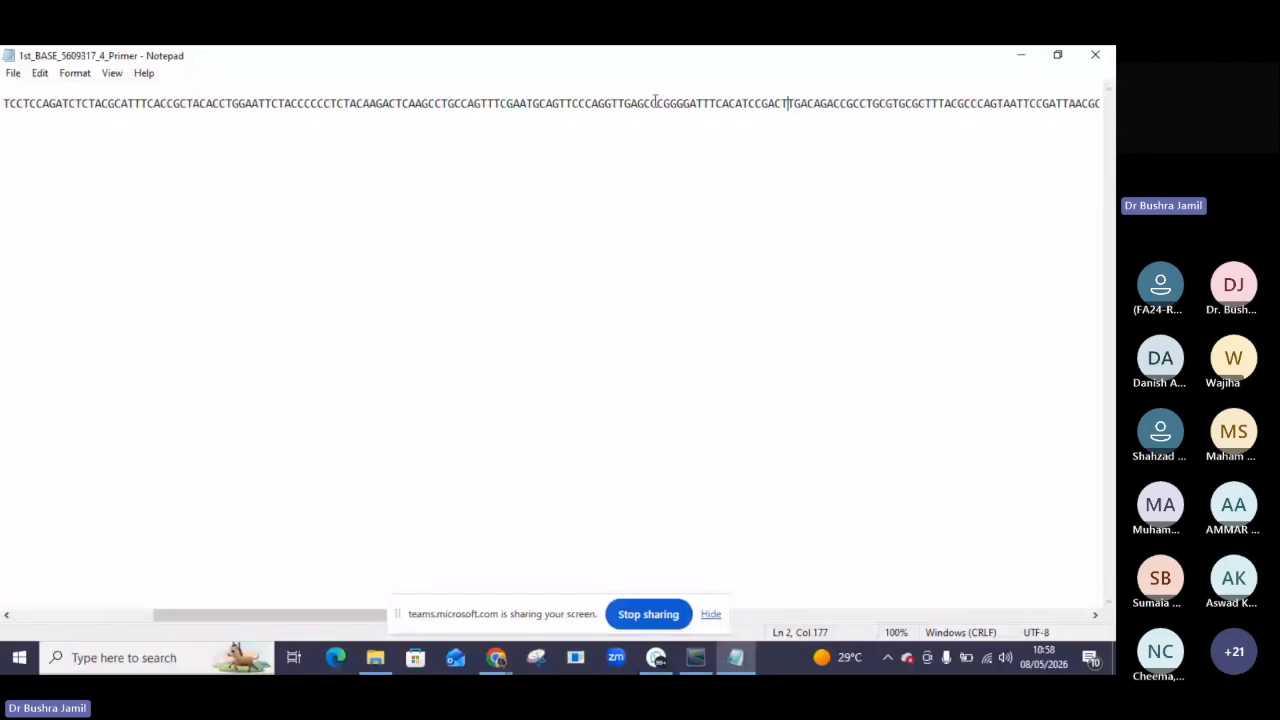
key("Right")
key("Right")
key("Right")
key("Right")
key("Right")
key("Right")
key("Right")
key("Right")
key("Right")
key("Right")
key("Right")
key("Right")
key("Right")
key("Right")
key("Right")
key("Right")
key("Right")
key("Right")
key("Right")
key("Right")
key("Right")
key("Right")
key("Right")
key("Right")
key("Right")
key("Right")
key("Right")
key("Right")
key("Right")
key("Right")
key("Right")
key("Right")
key("Right")
key("Right")
key("Right")
key("Right")
key("Right")
key("Right")
key("Right")
key("Right")
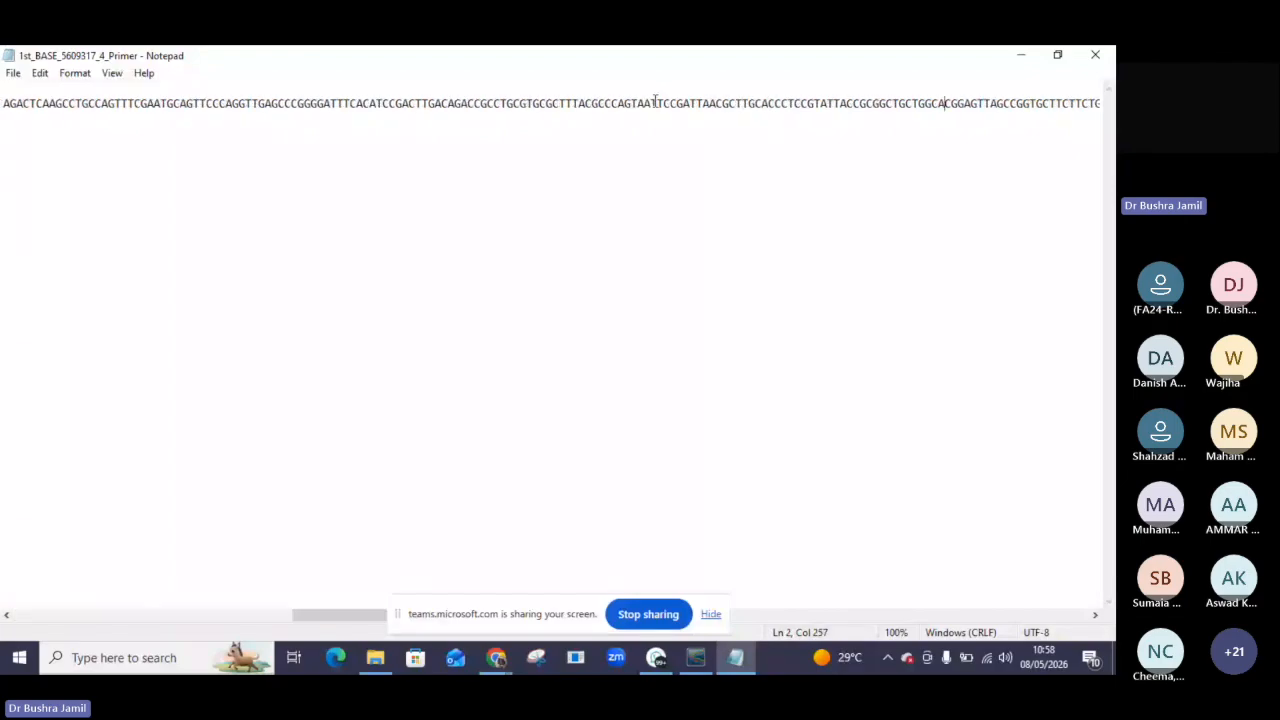
key("Right")
key("Right")
key("Right")
key("Right")
key("Right")
key("Right")
key("Right")
key("Right")
key("Right")
key("Right")
key("Right")
key("Right")
key("Right")
key("Right")
key("Right")
key("Right")
key("Right")
key("Right")
key("Right")
key("Right")
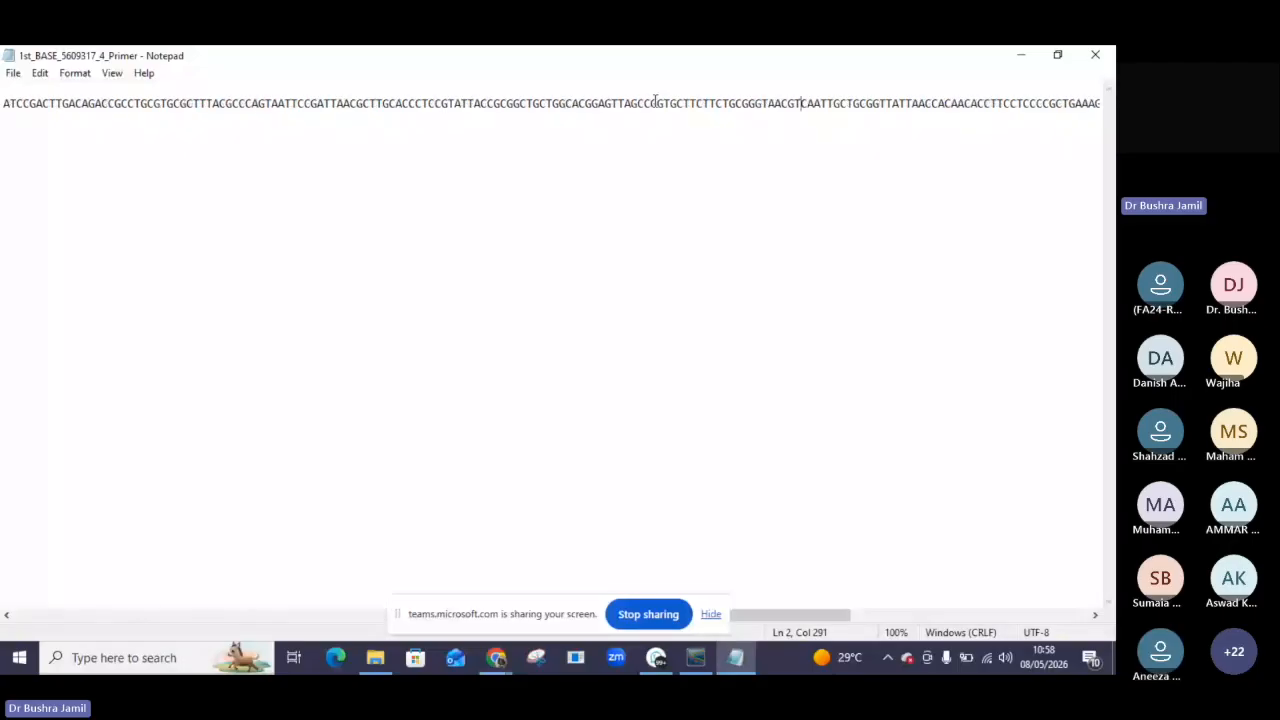
key("Right")
key("Right")
key("Right")
key("Right")
key("Right")
key("Right")
key("Right")
key("Right")
key("Right")
key("Right")
key("Right")
key("Right")
key("Right")
key("Right")
key("Right")
key("Right")
key("Right")
key("Right")
key("Right")
key("Right")
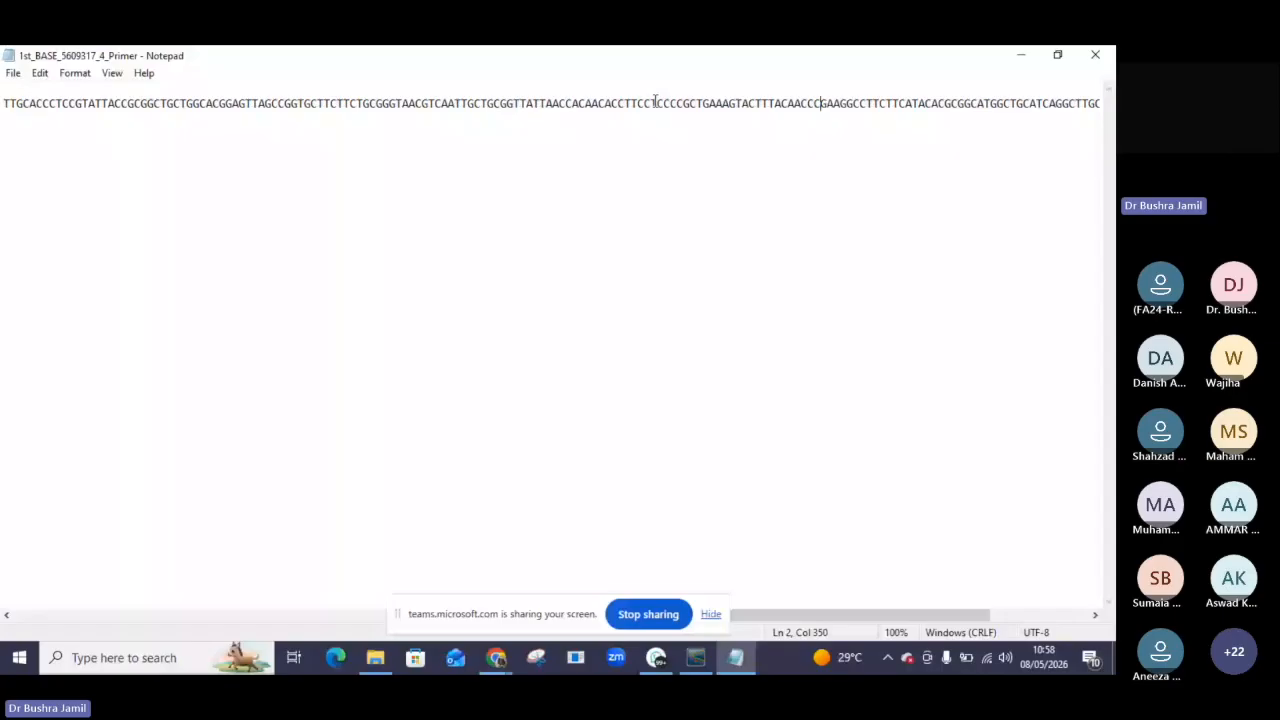
key("Right")
key("Right")
key("Right")
key("End")
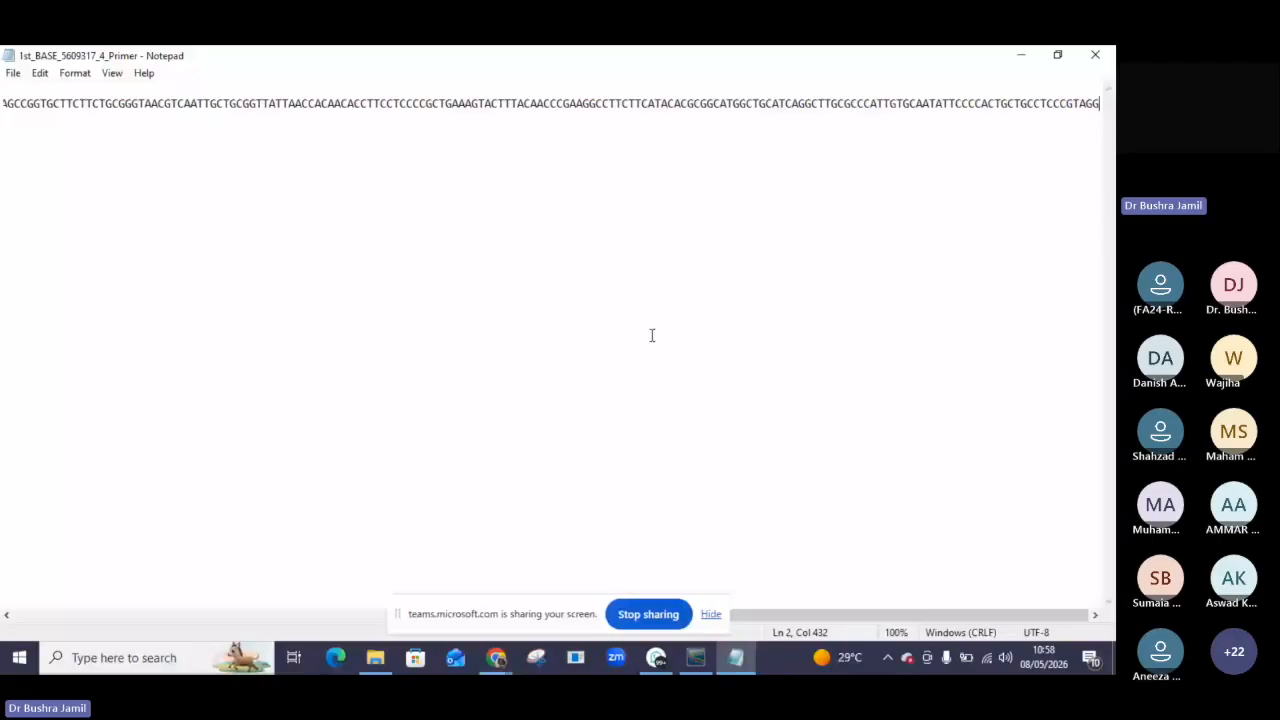
Return to the start of the sequence and close the Notepad window.
left_click(276, 103)
left_click(68, 103)
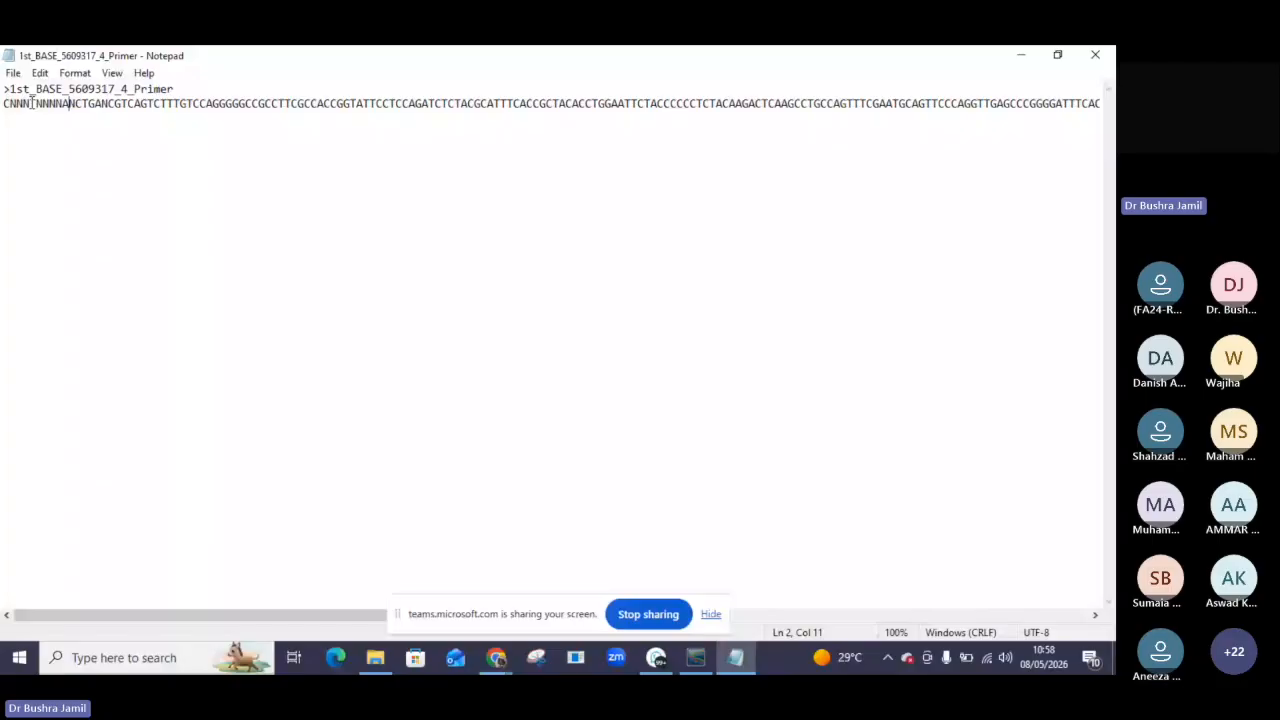
key("Home")
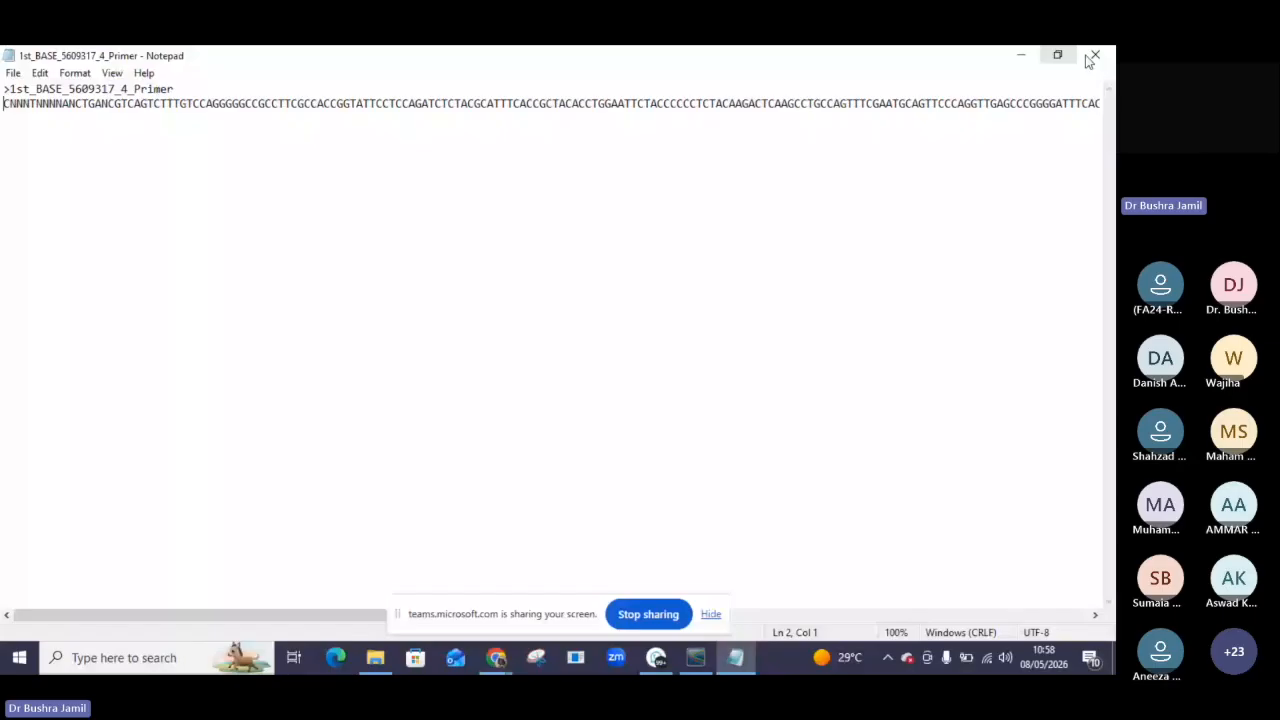
left_click(1100, 58)
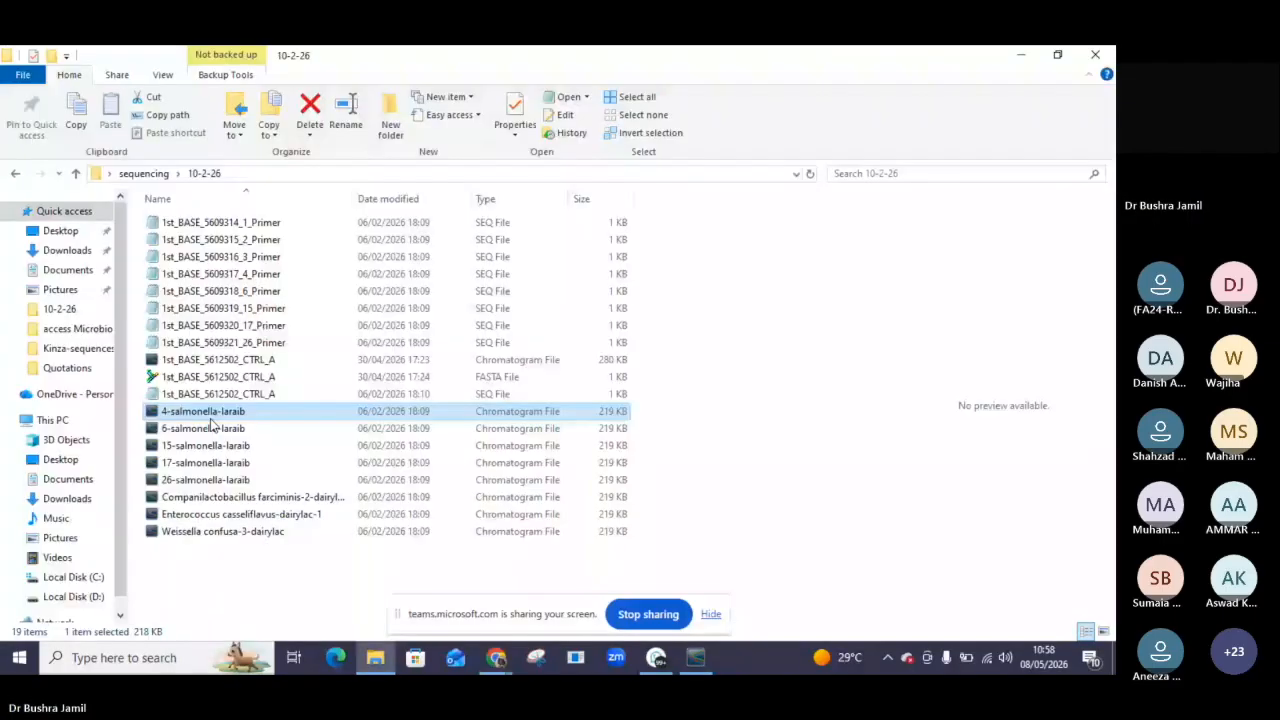
Switch back to the open 4-salmonella-laraib chromatogram window.
double_click(211, 419)
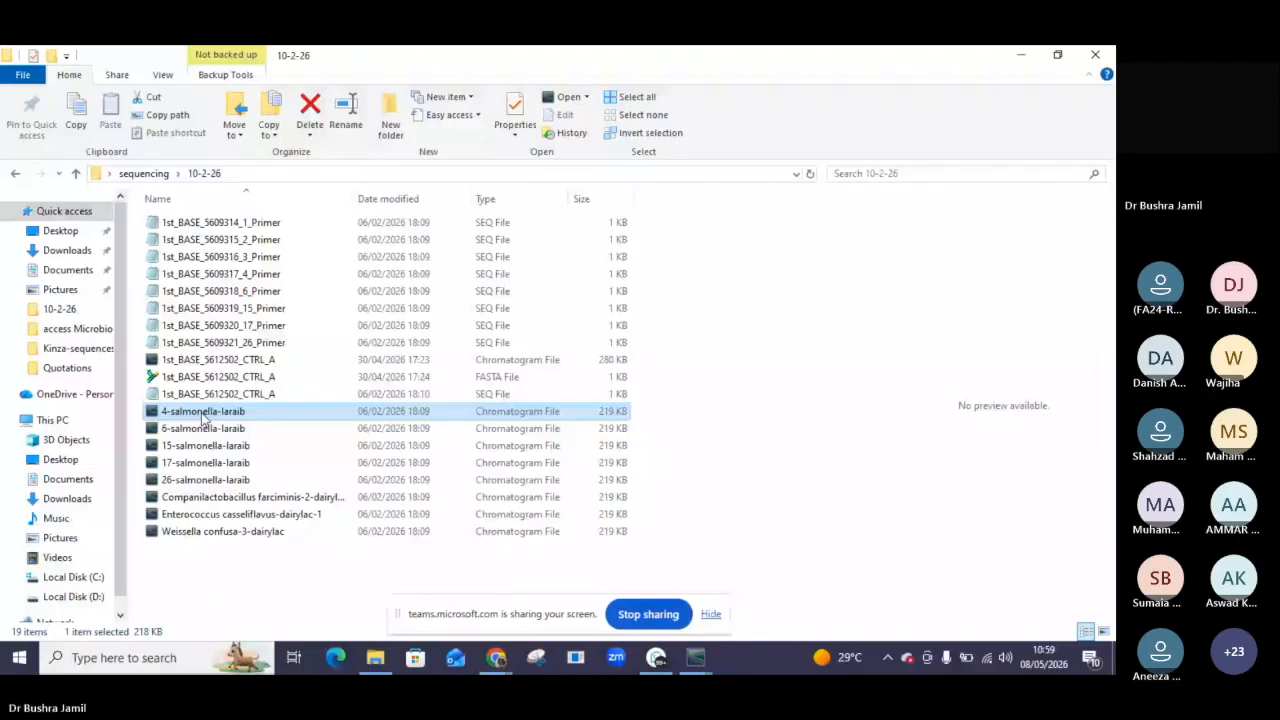
left_click(695, 657)
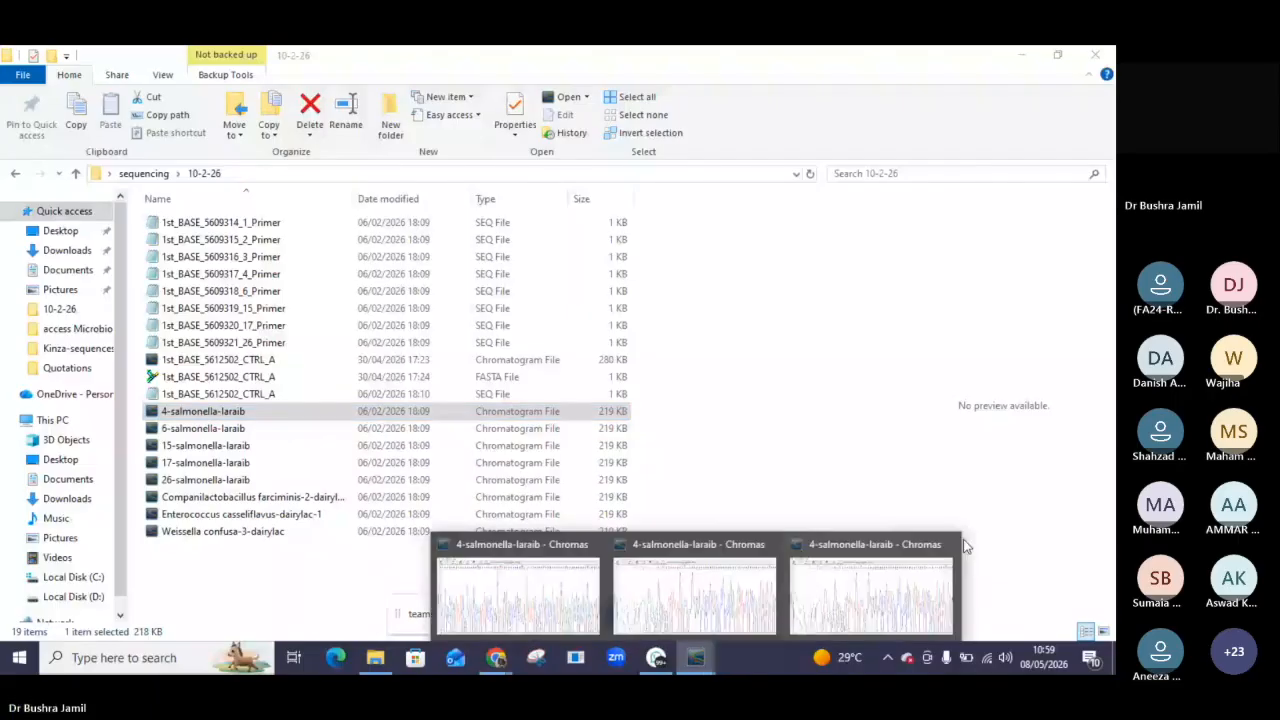
left_click(724, 585)
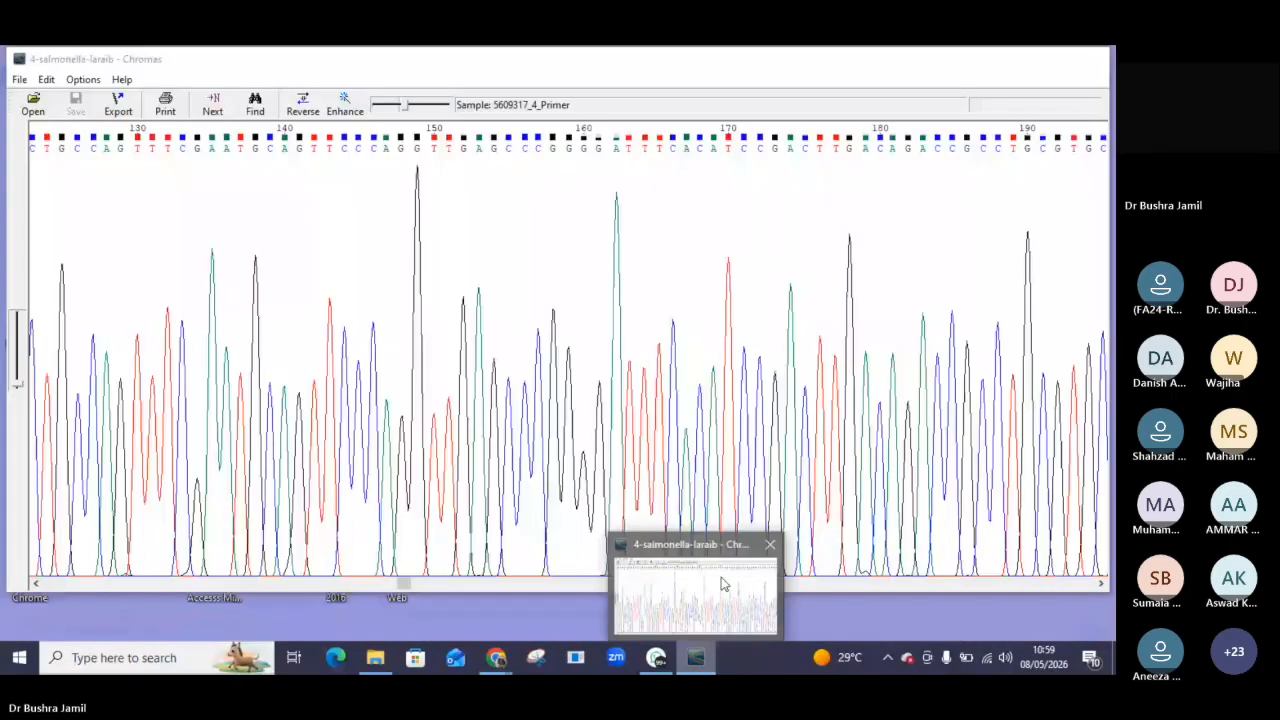
left_click(724, 585)
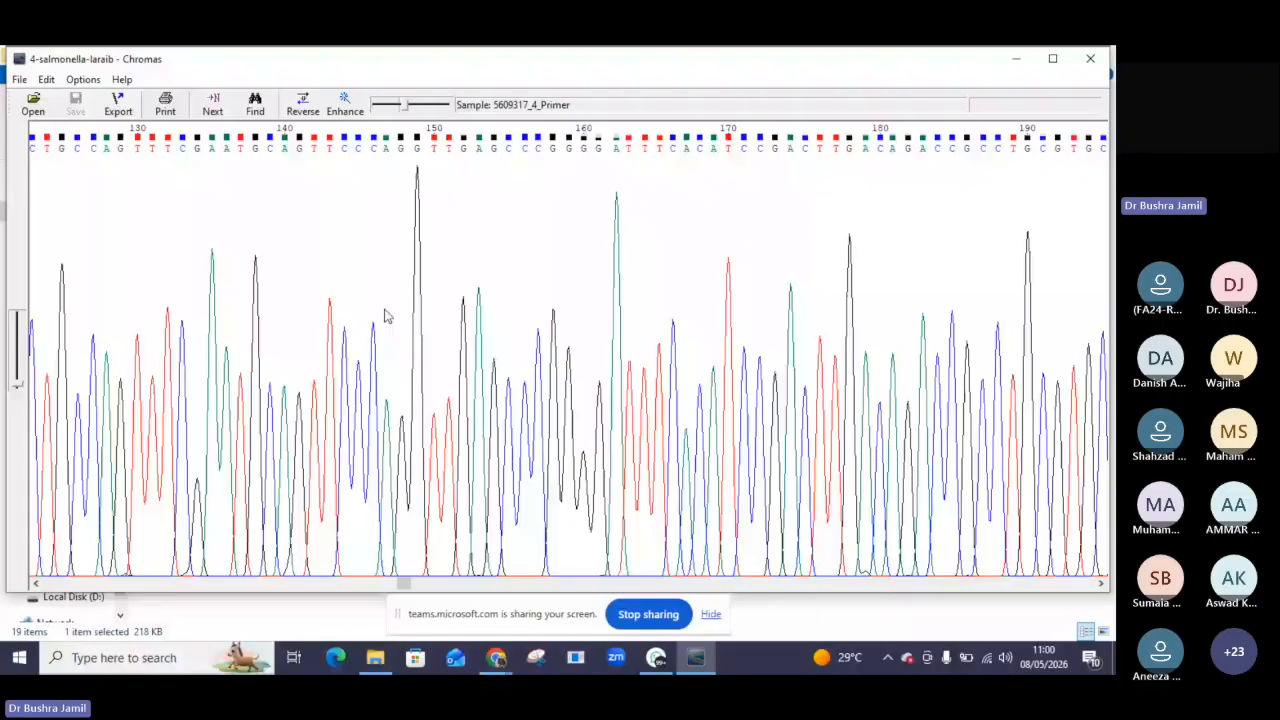
Examine the File and Edit menu options in Chromas, then close the chromatogram window.
left_click(20, 80)
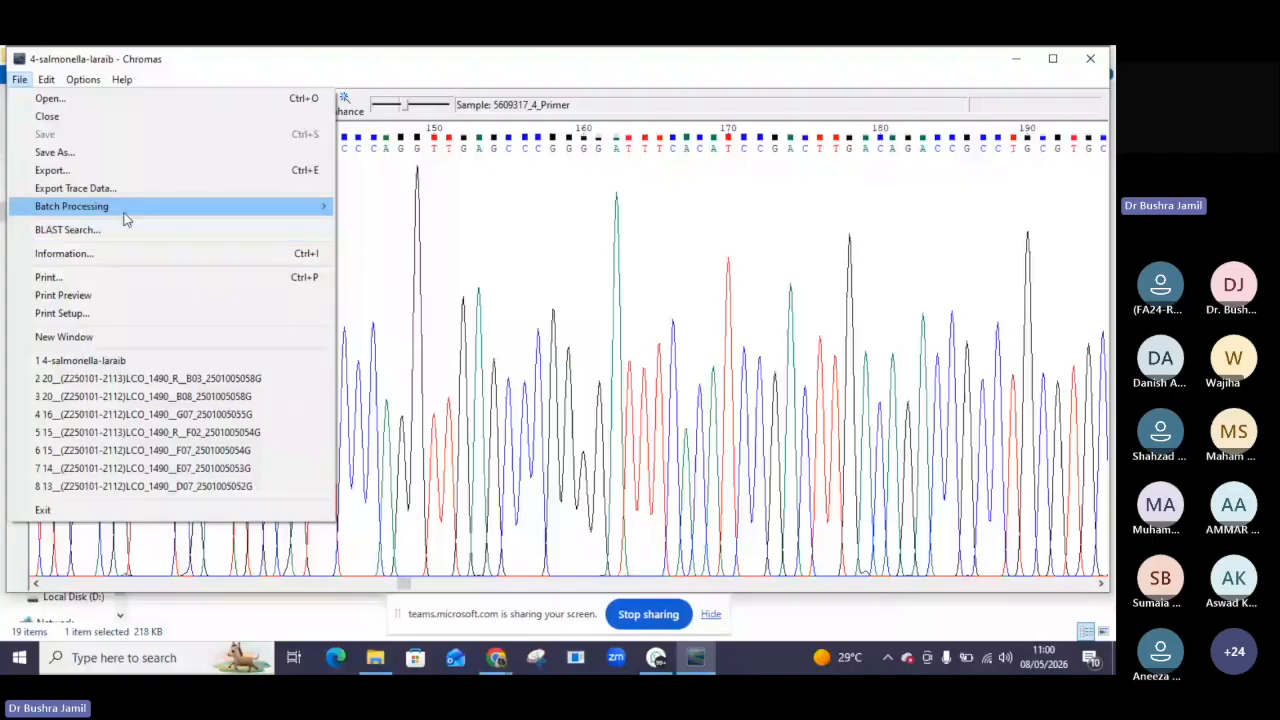
left_click(50, 82)
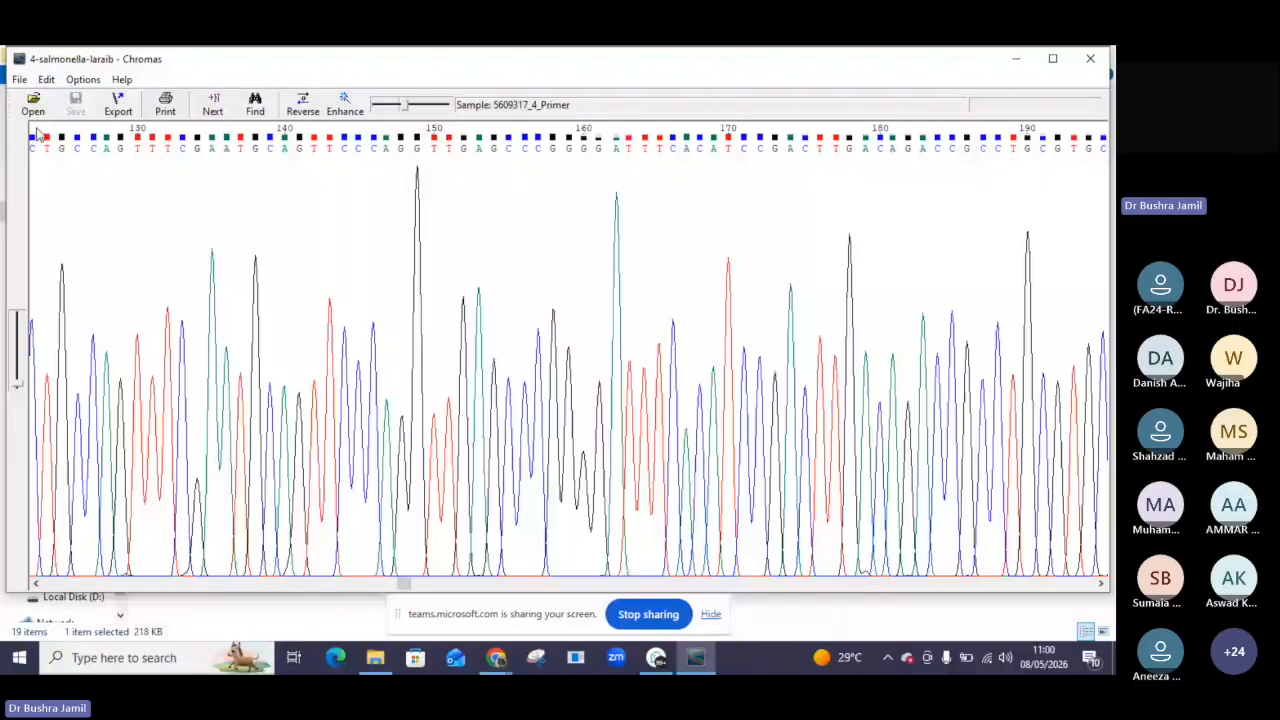
left_click(20, 80)
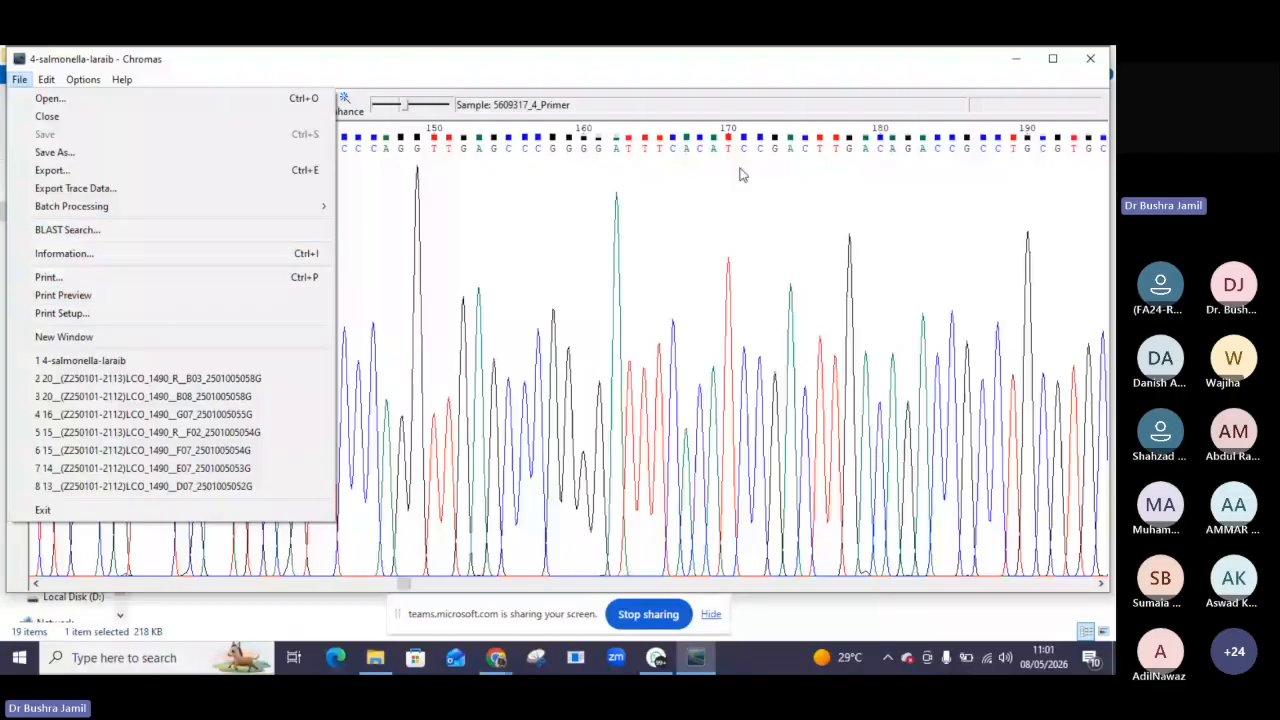
left_click(42, 82)
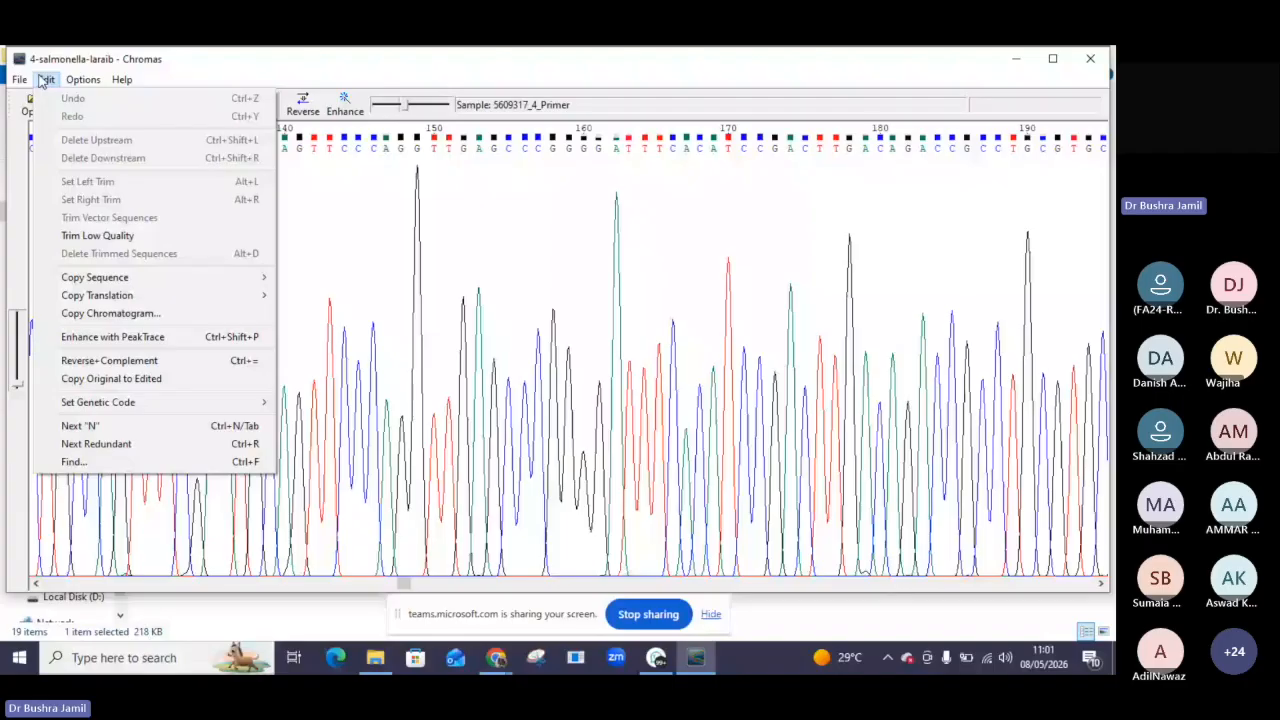
left_click(1030, 65)
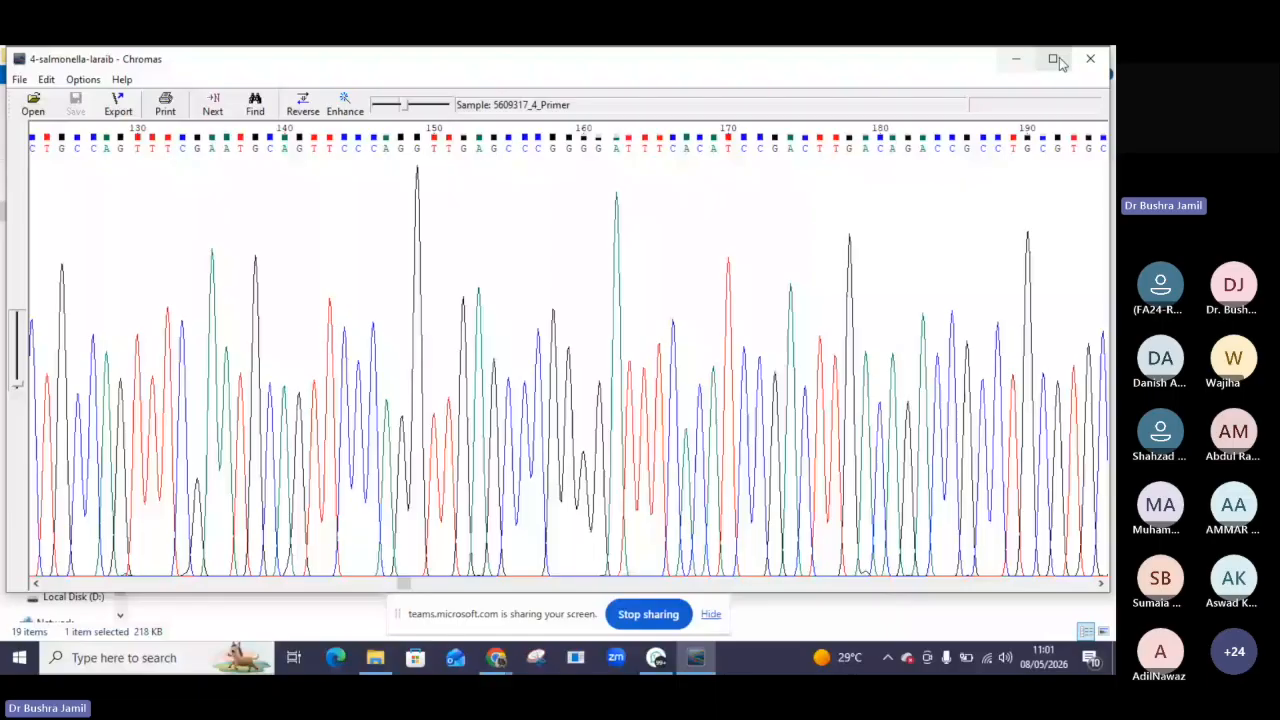
left_click(1090, 62)
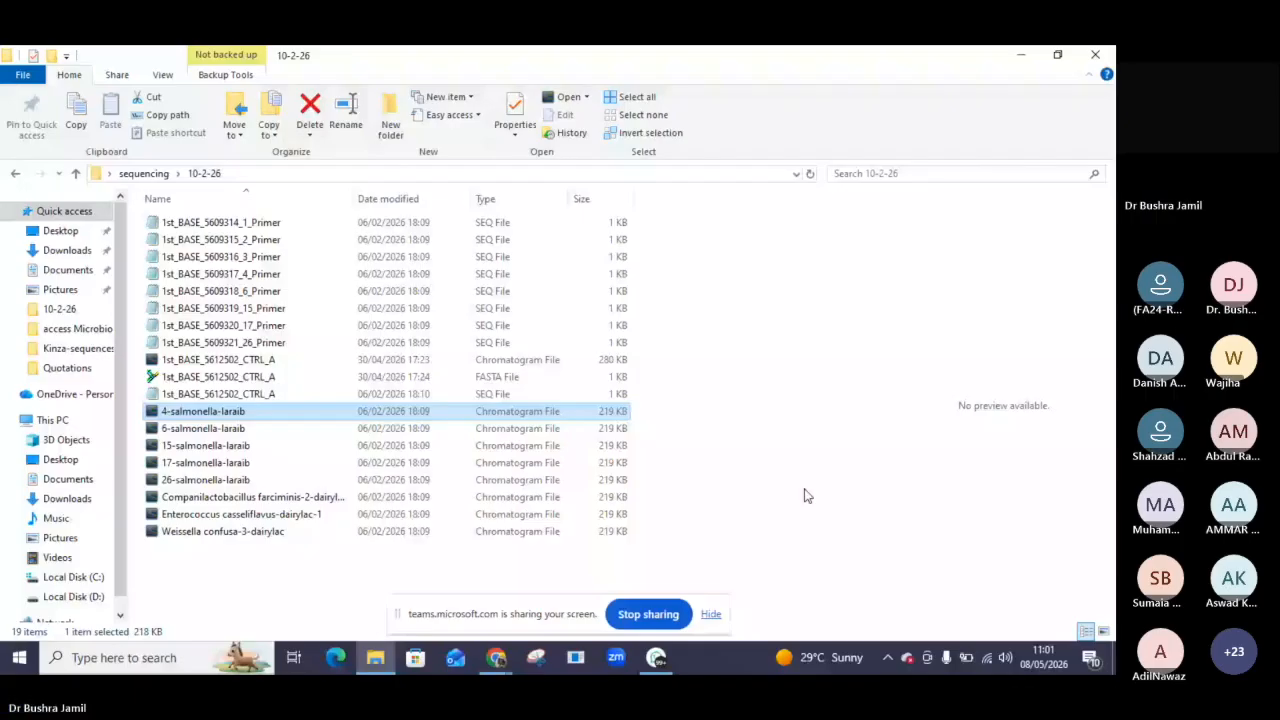
Select the three dairylac chromatogram files and switch to the WhatsApp window.
left_click_drag(807, 496, 663, 668)
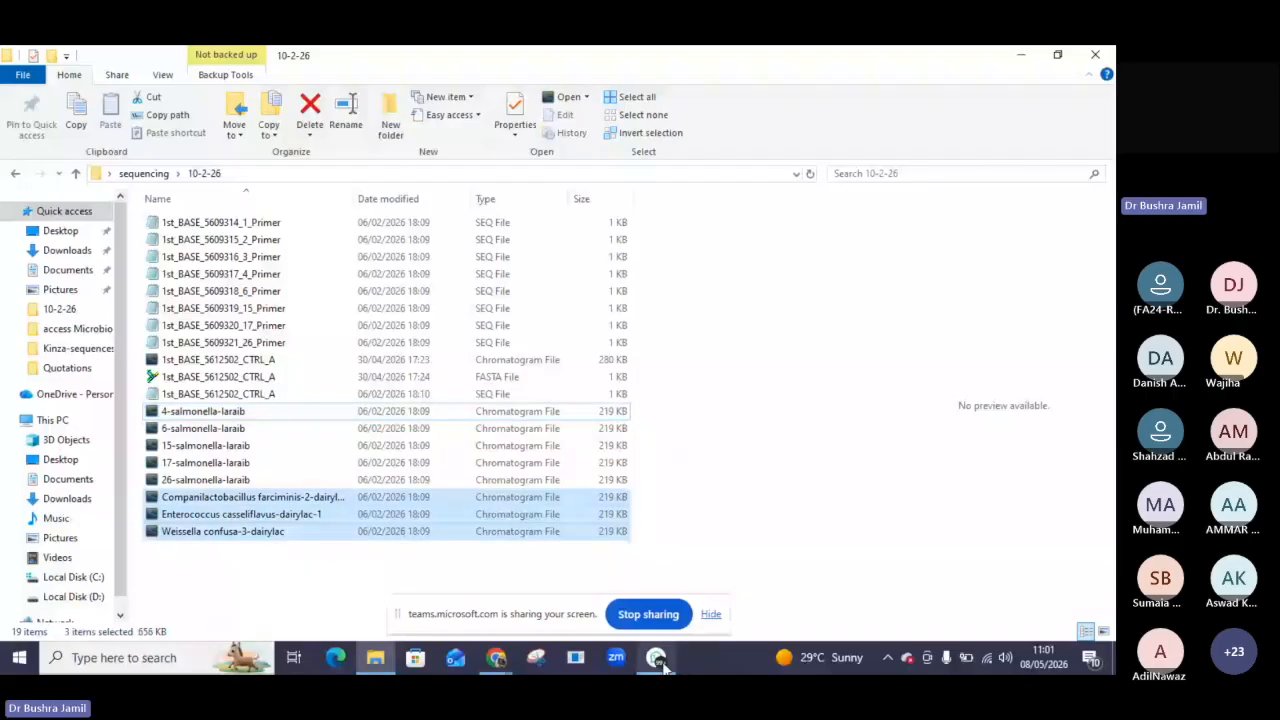
left_click(658, 660)
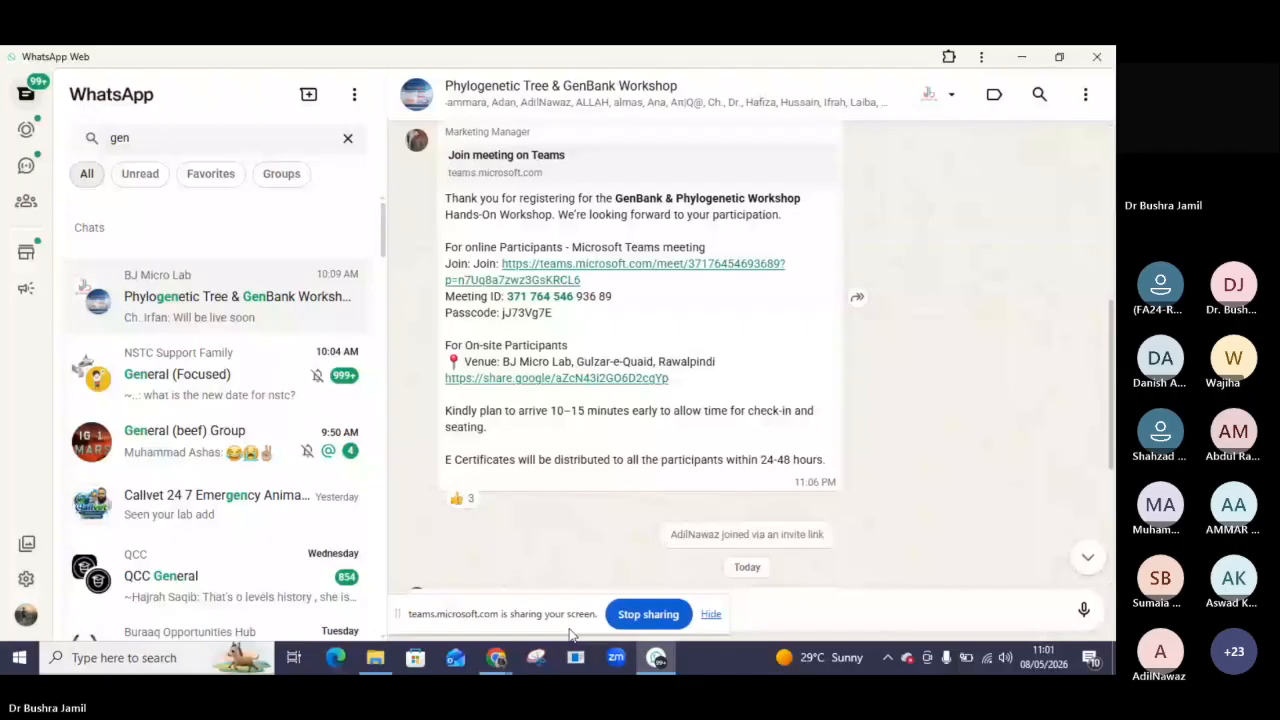
Attach the 4-salmonella-laraib chromatogram from the Desktop sequencing folder and send it to the Phylogenetic Tree & GenBank Workshop group.
left_click(711, 614)
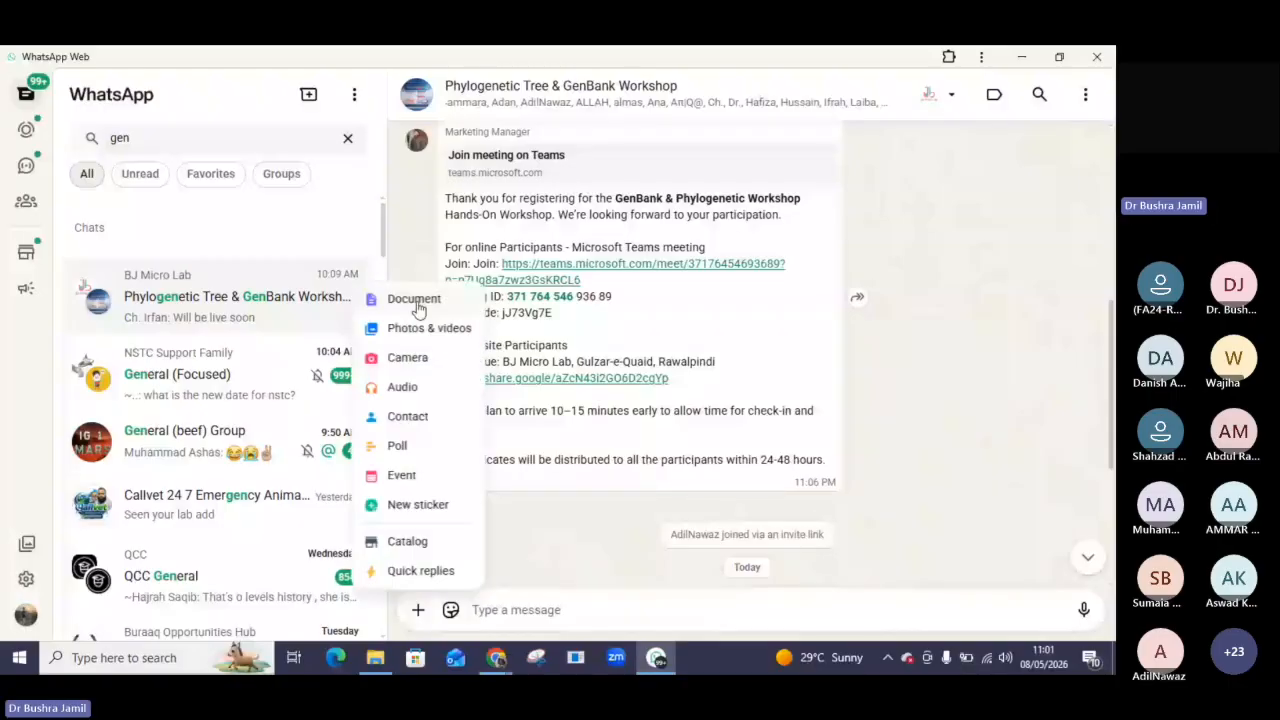
left_click(415, 300)
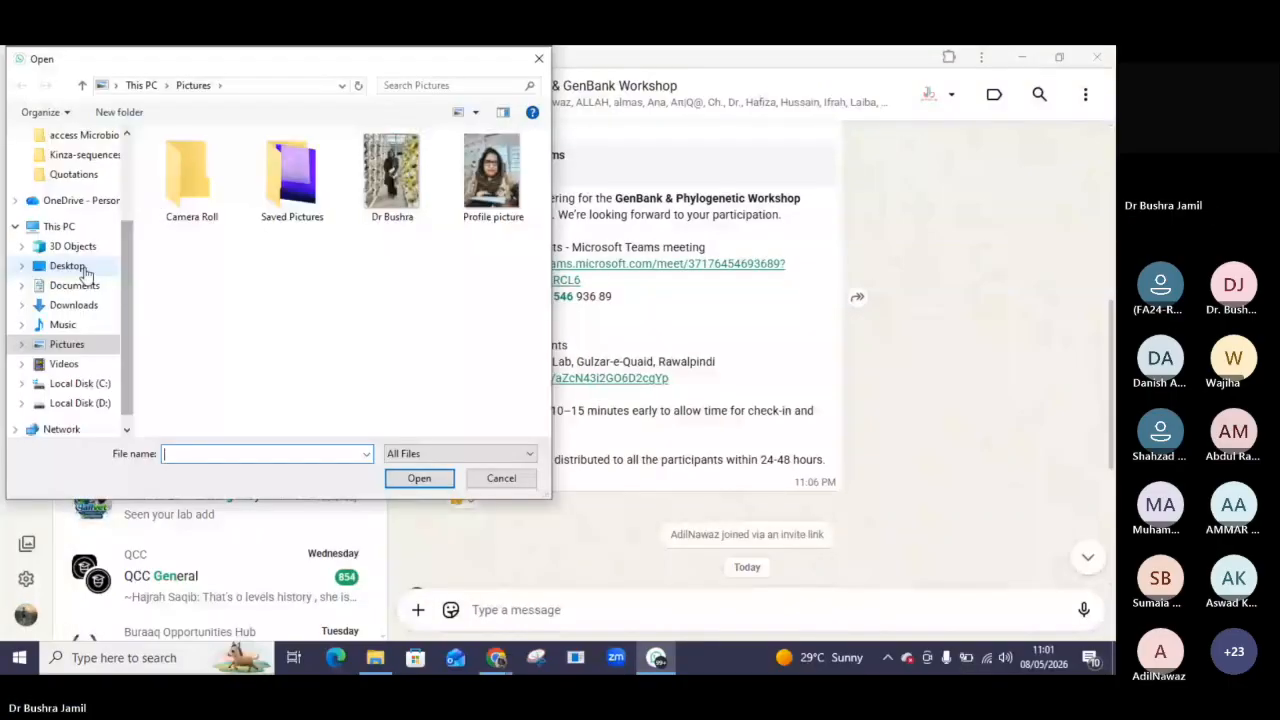
left_click(68, 266)
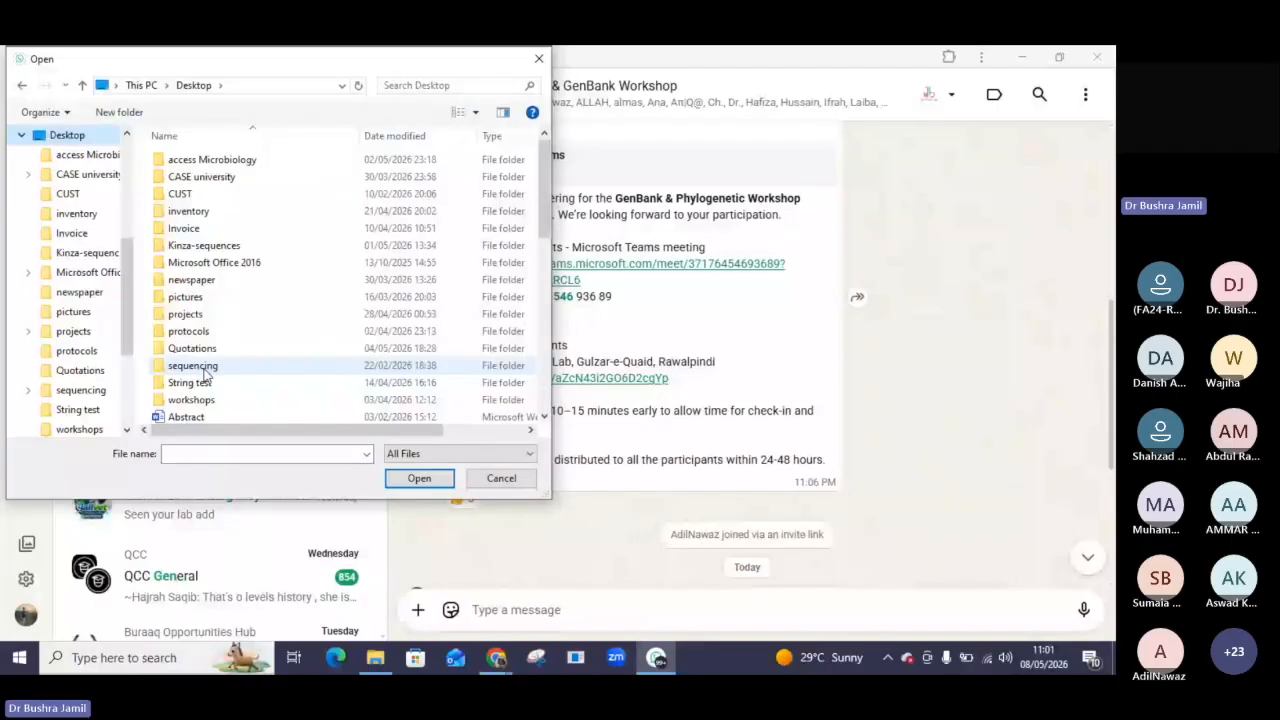
double_click(205, 366)
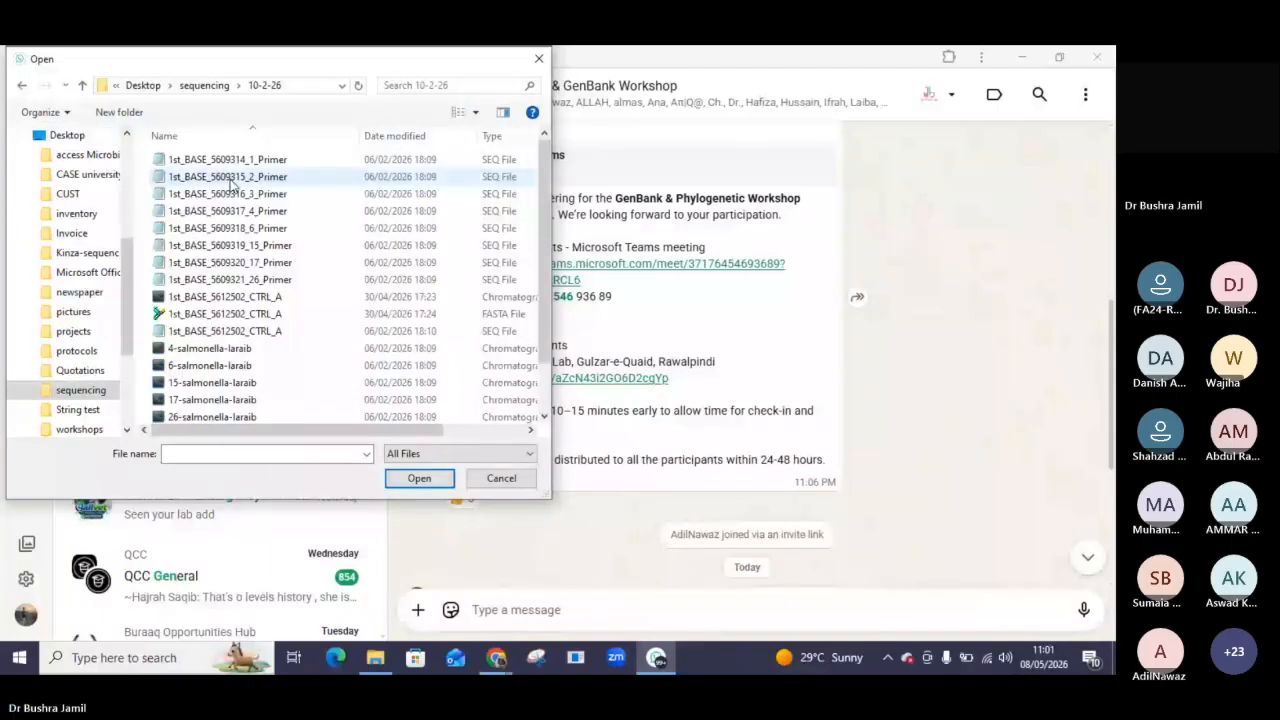
double_click(208, 350)
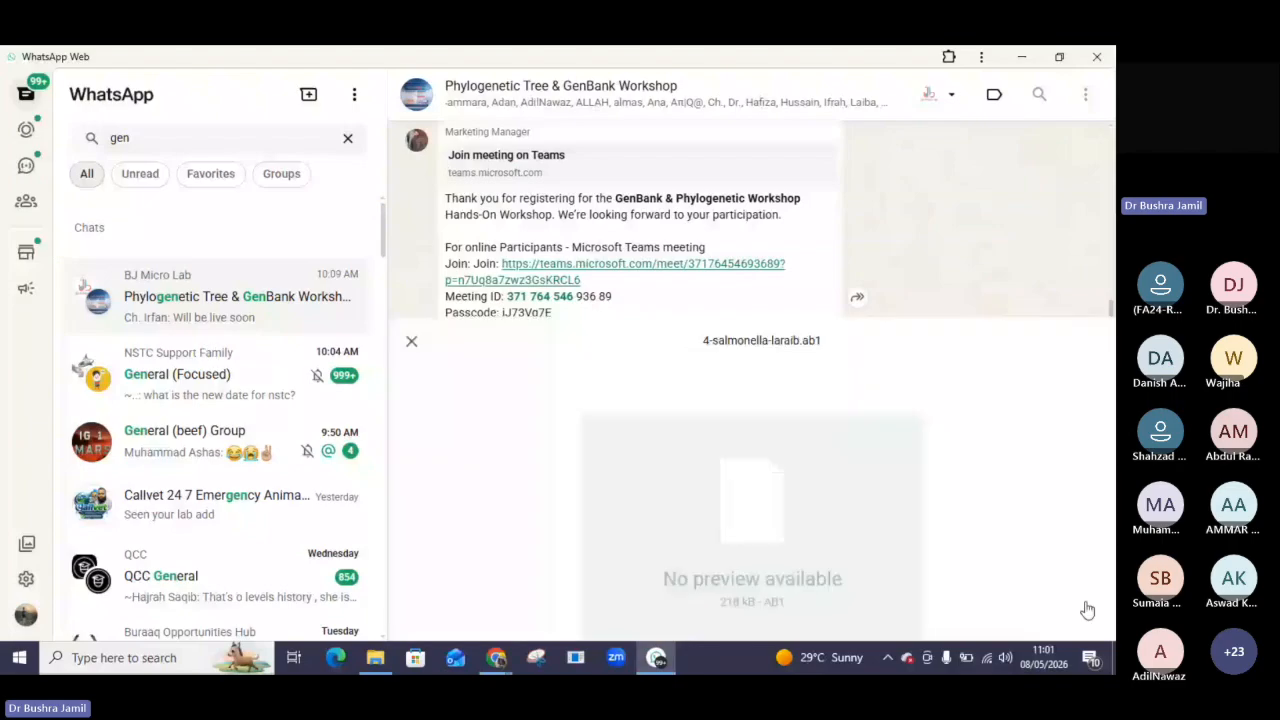
left_click(1088, 610)
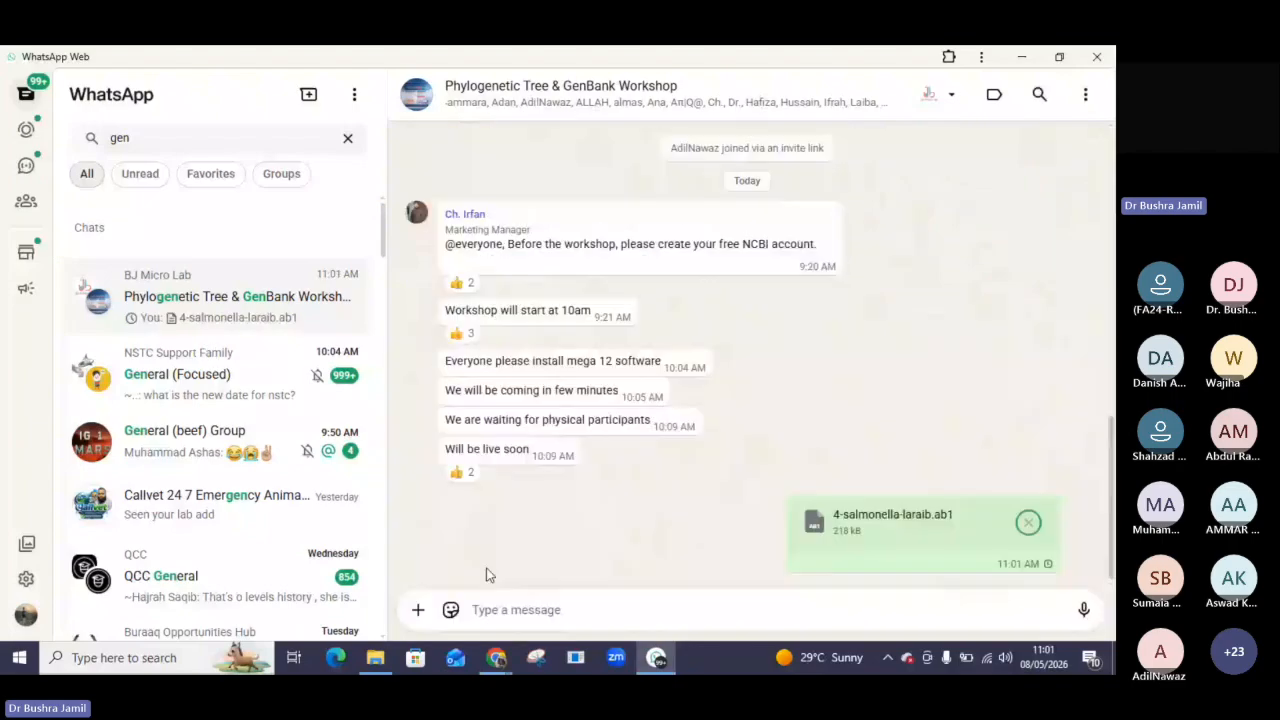
Attach and send the 1st_BASE_5609317_4_Primer.seq file to the same workshop group.
left_click(418, 610)
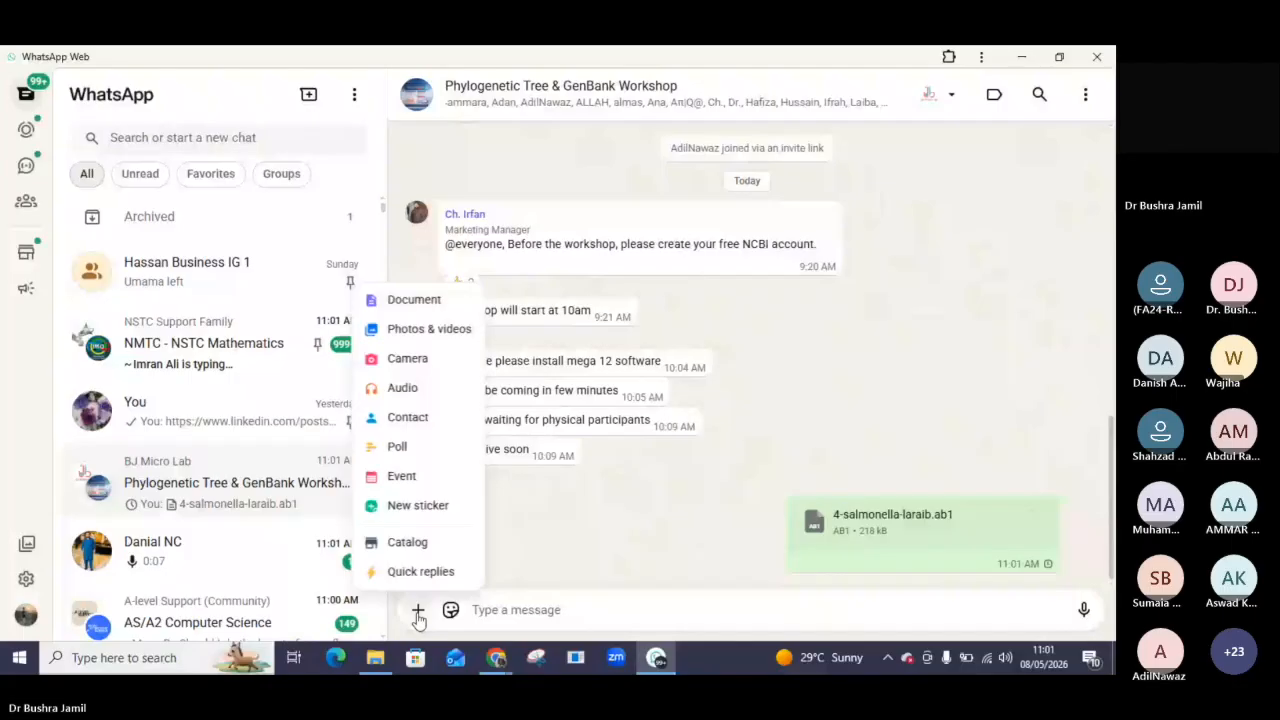
left_click(415, 300)
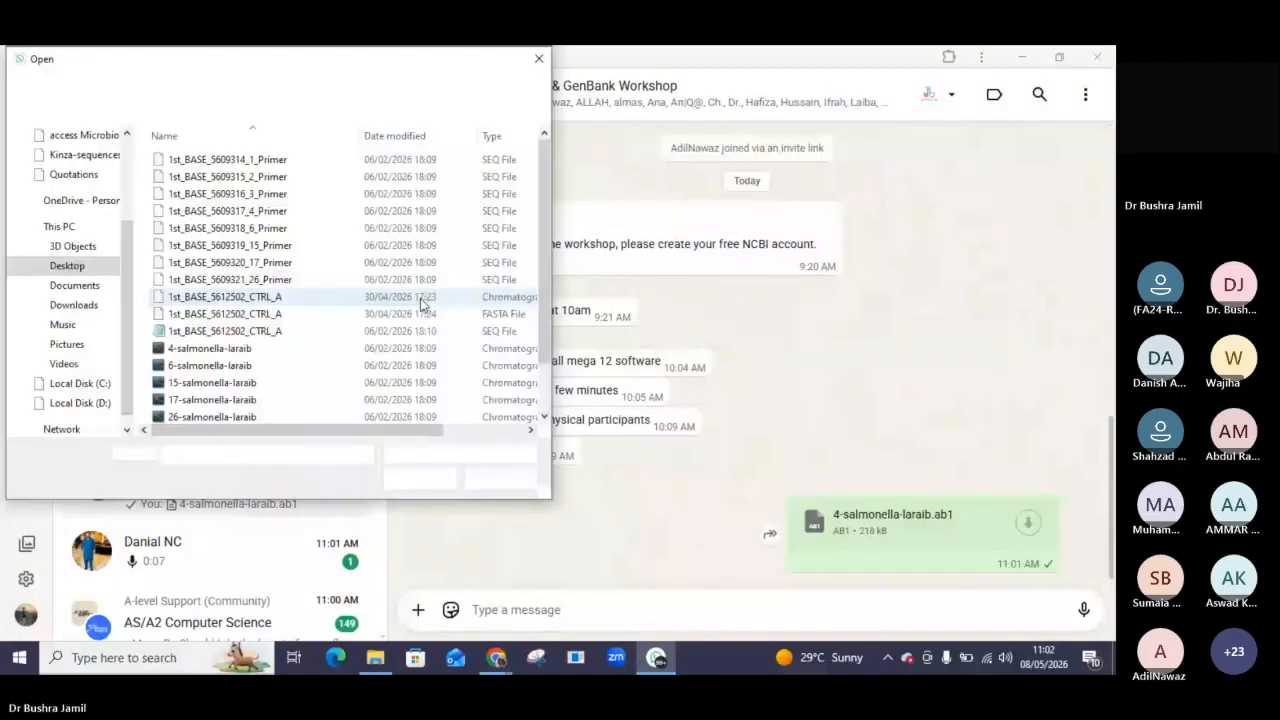
double_click(225, 215)
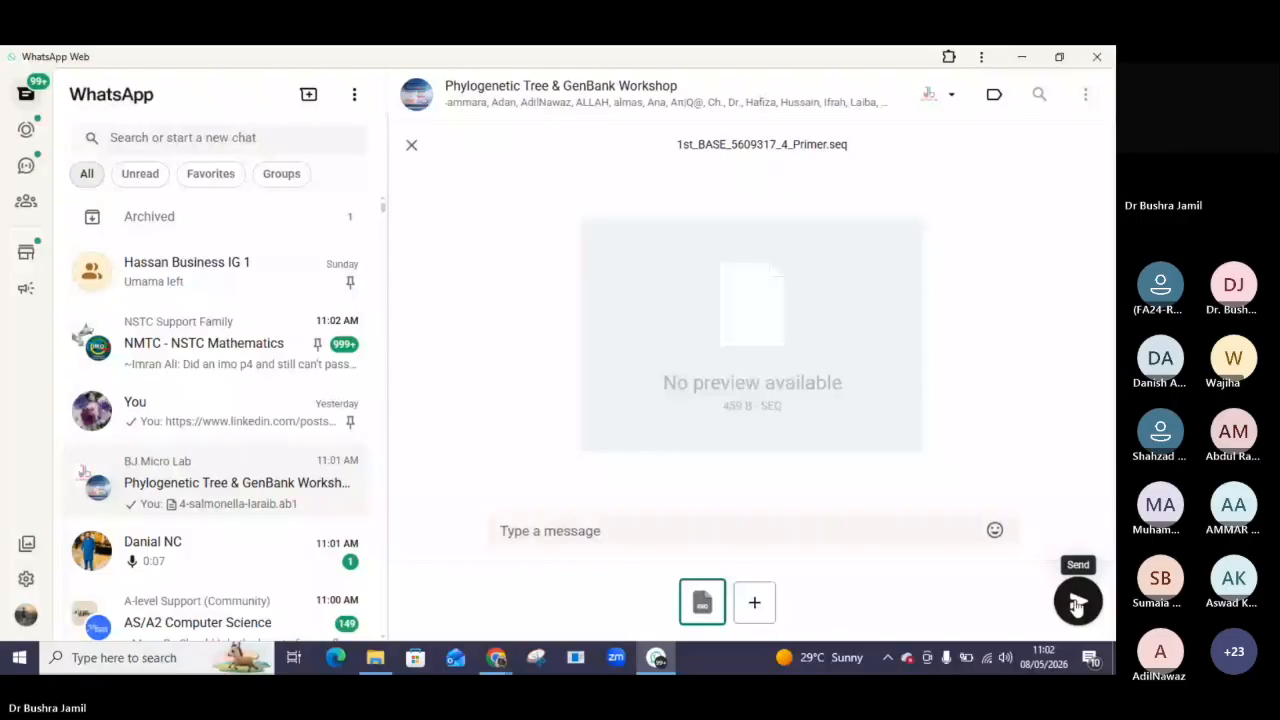
left_click(1077, 603)
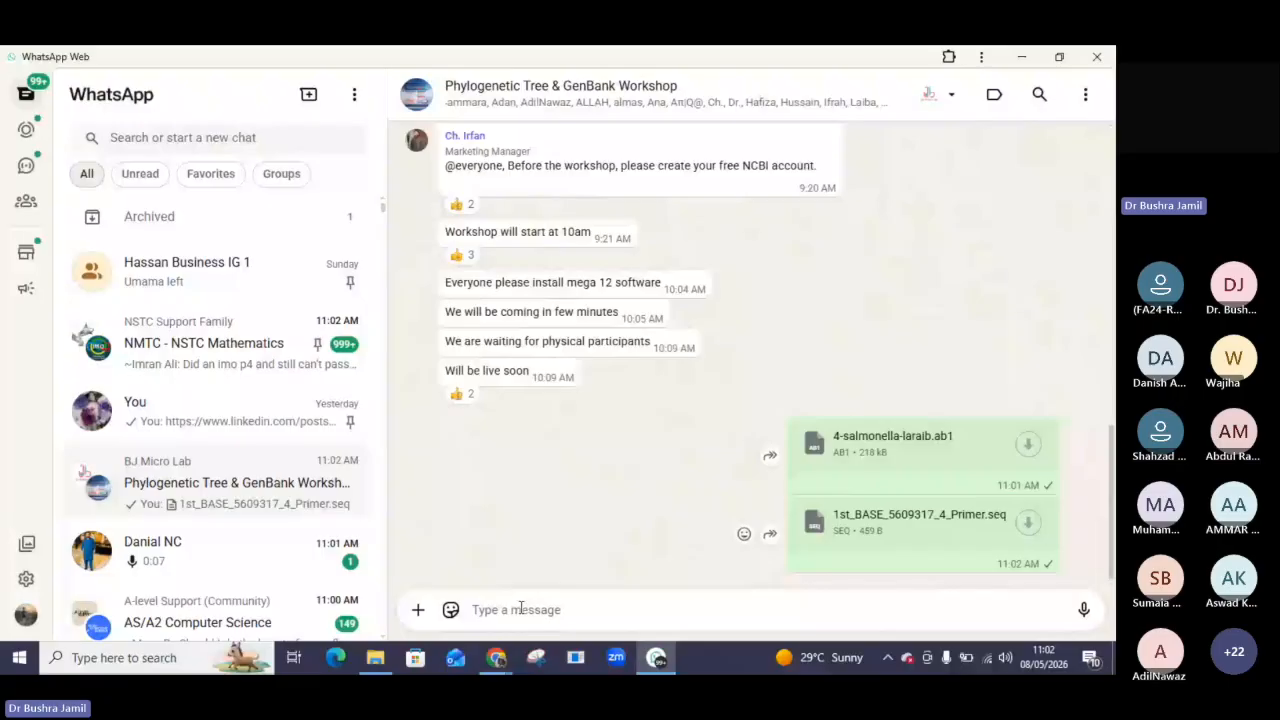
Open a new Chrome tab and search Google for chromas.
left_click(1022, 57)
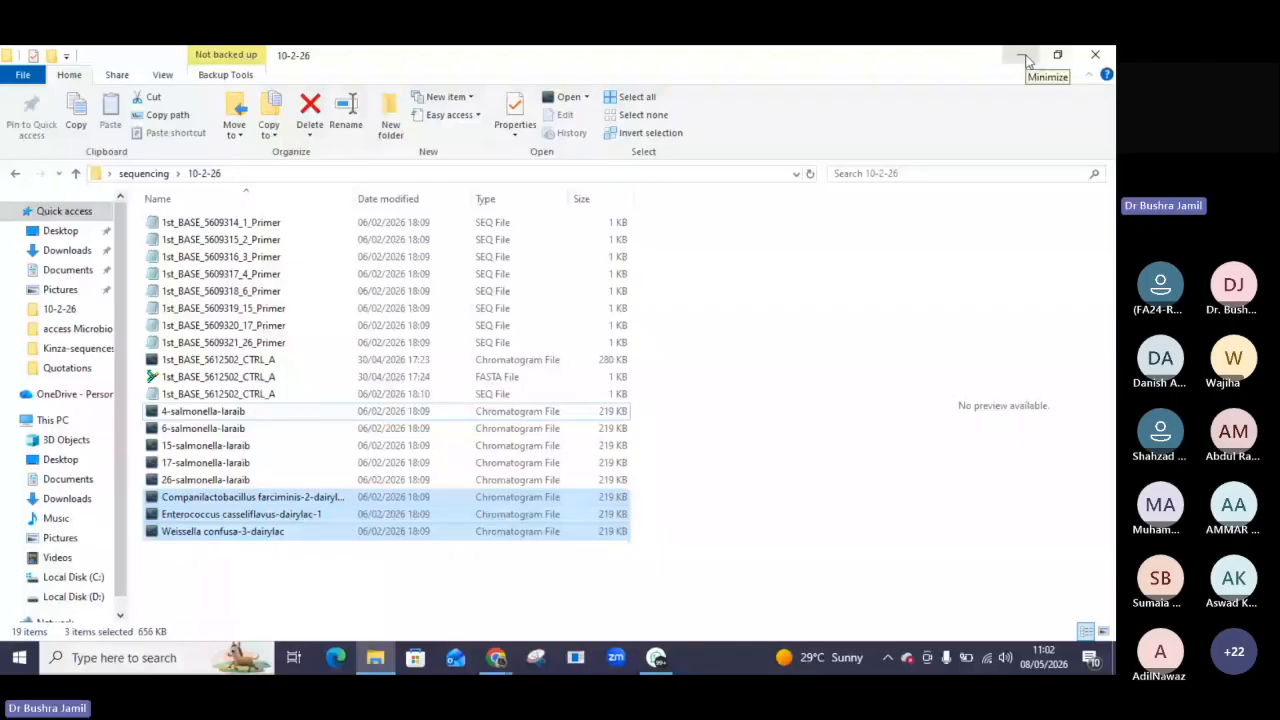
left_click(1022, 55)
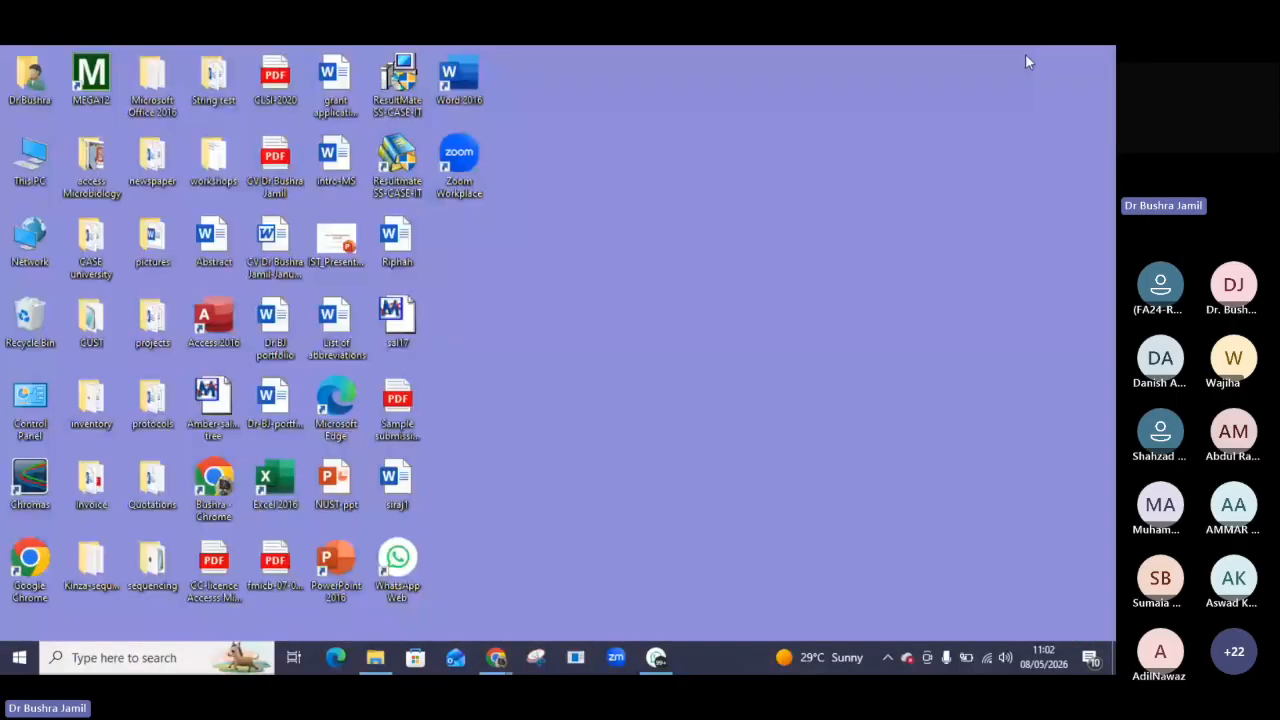
left_click(495, 668)
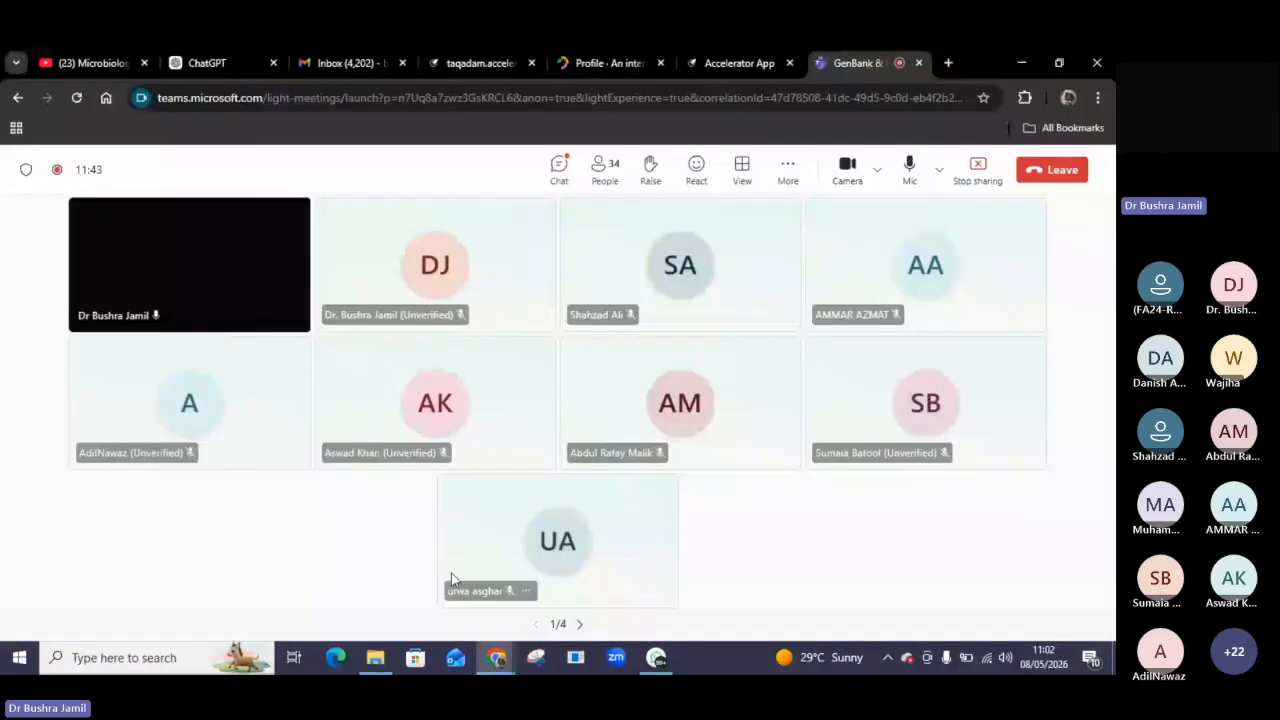
left_click(948, 63)
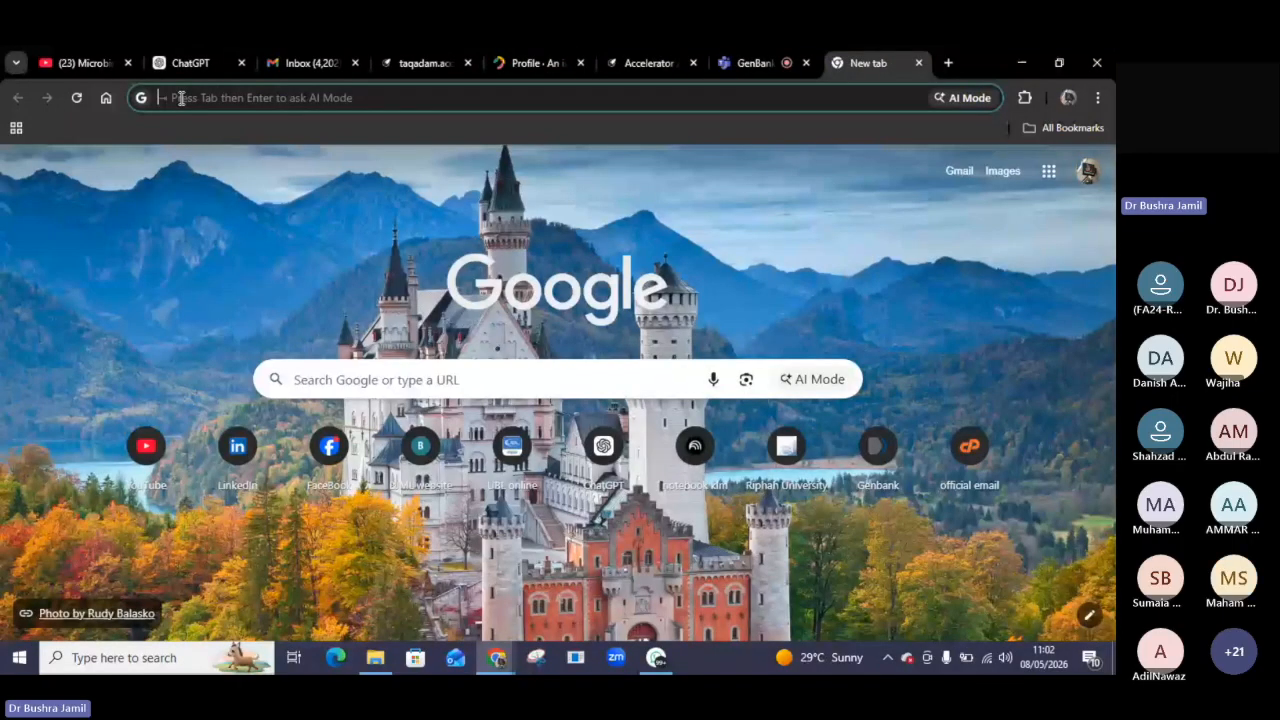
type("chro")
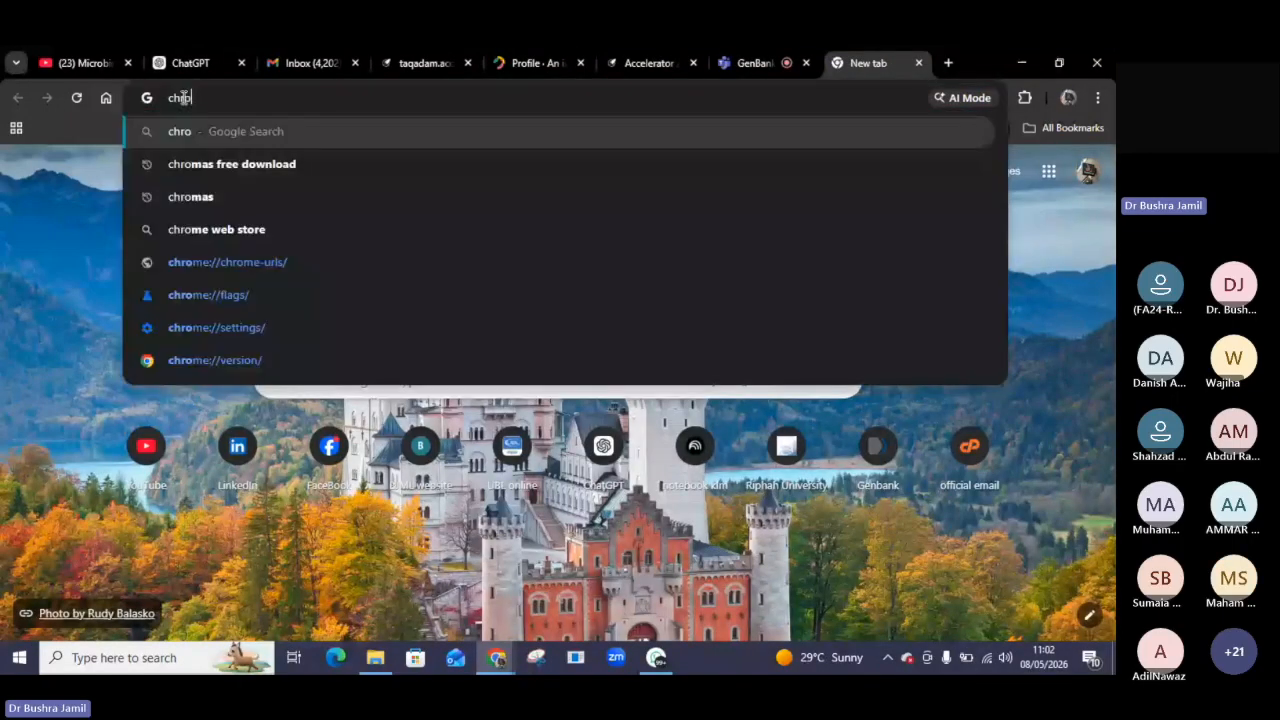
type("mas")
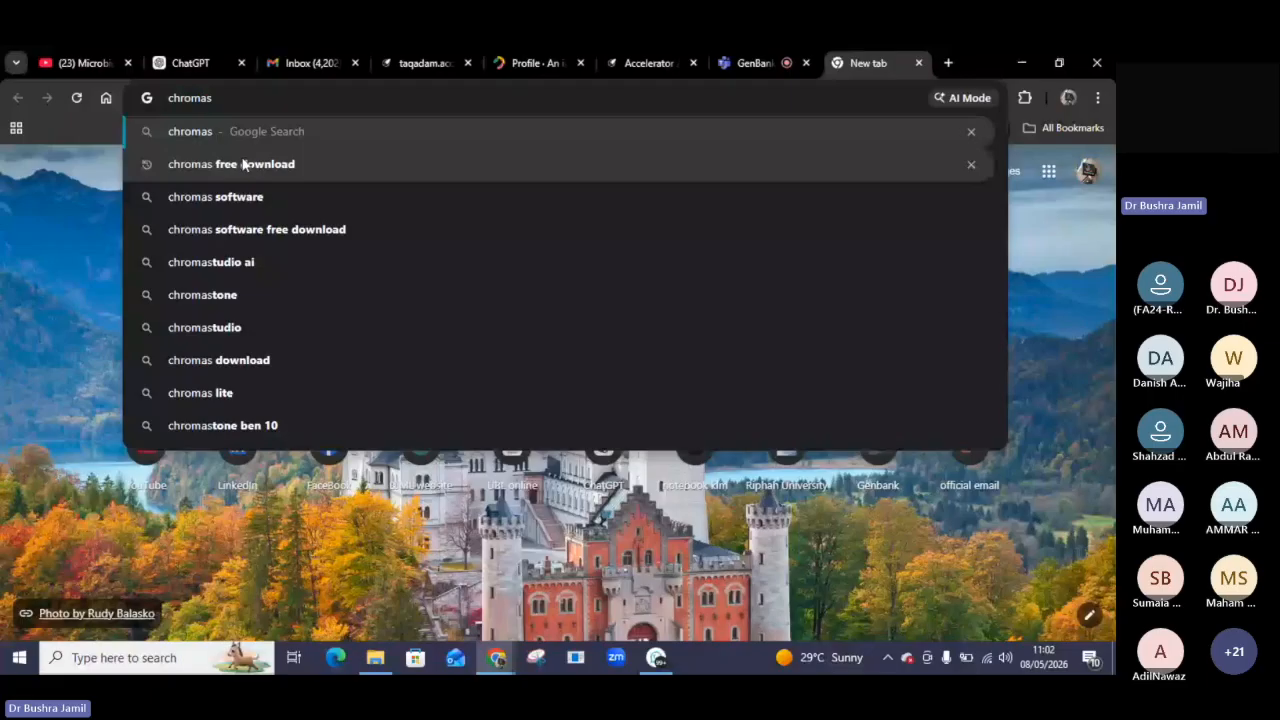
key("Return")
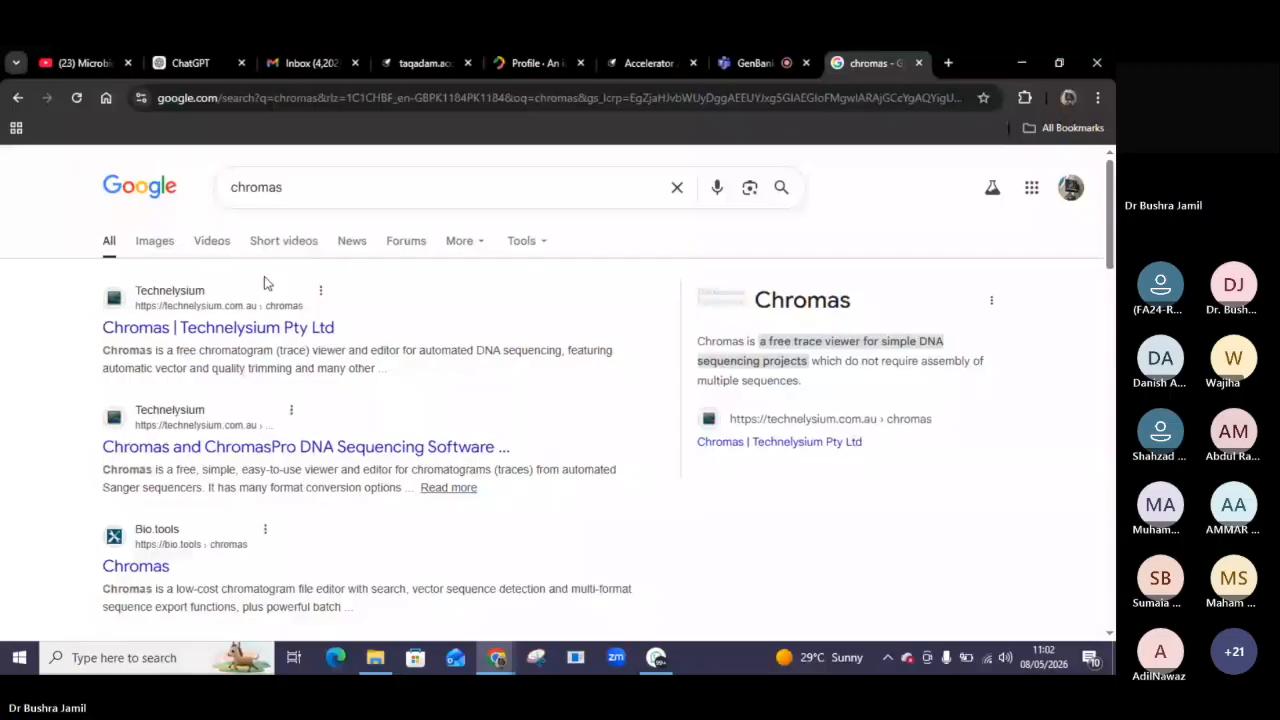
Download Chromas 2.6.6 (free) from the Technelysium site and install it, accepting the license agreement.
left_click(245, 327)
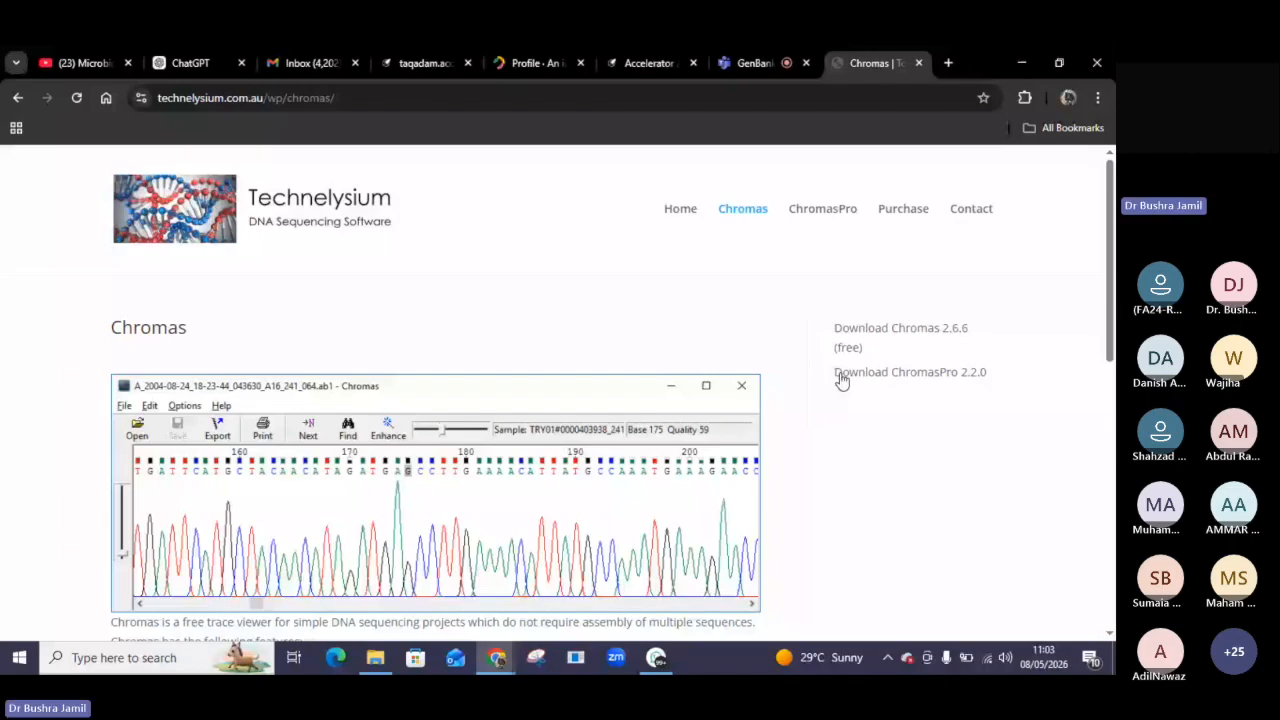
left_click(873, 334)
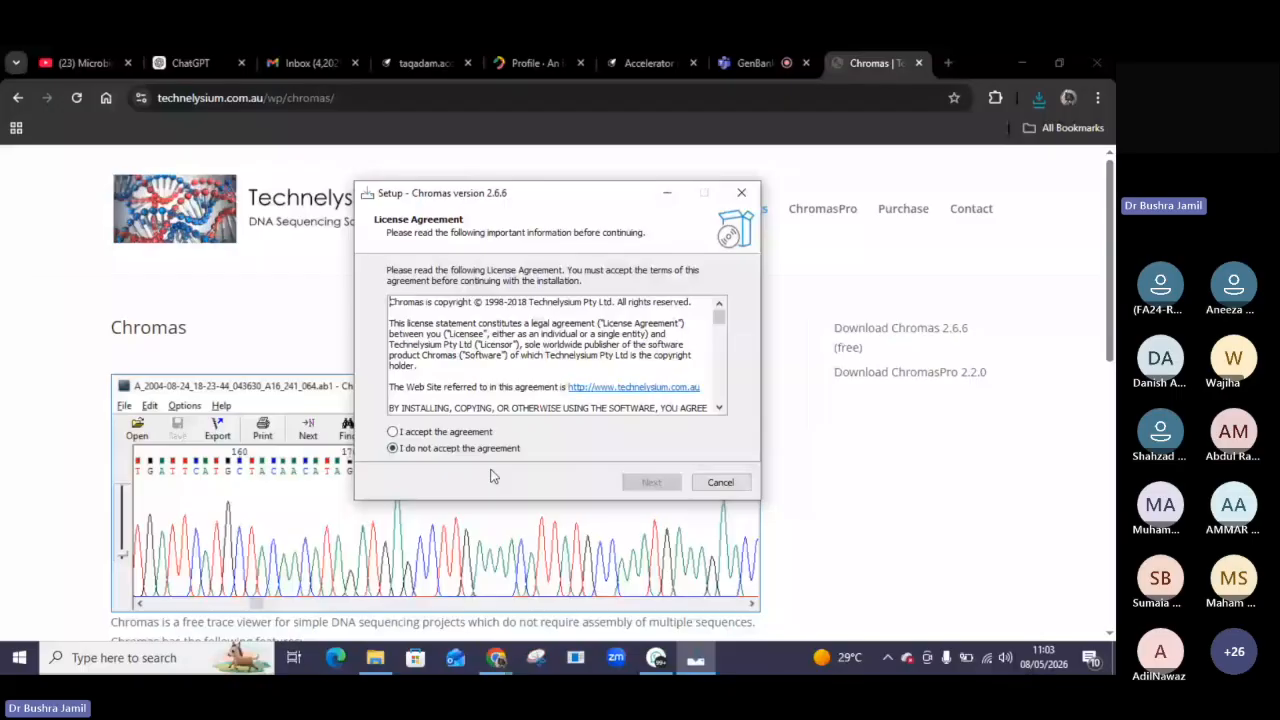
left_click(392, 431)
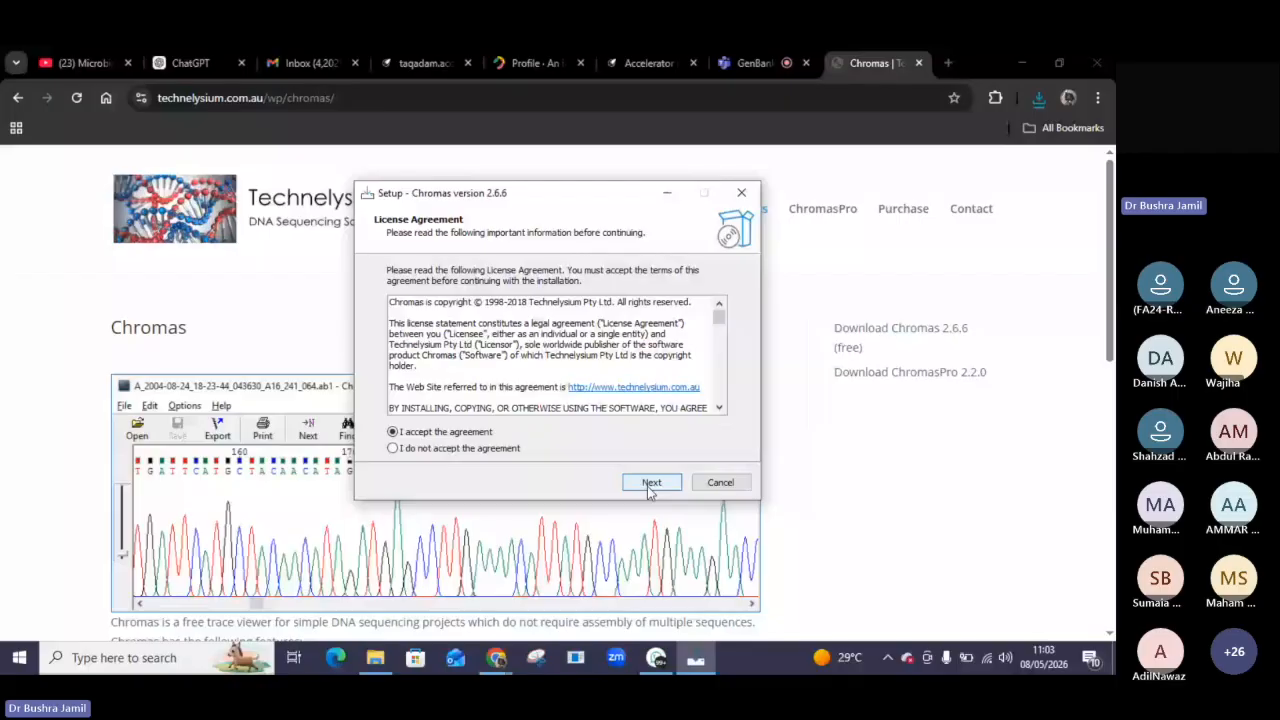
left_click(649, 484)
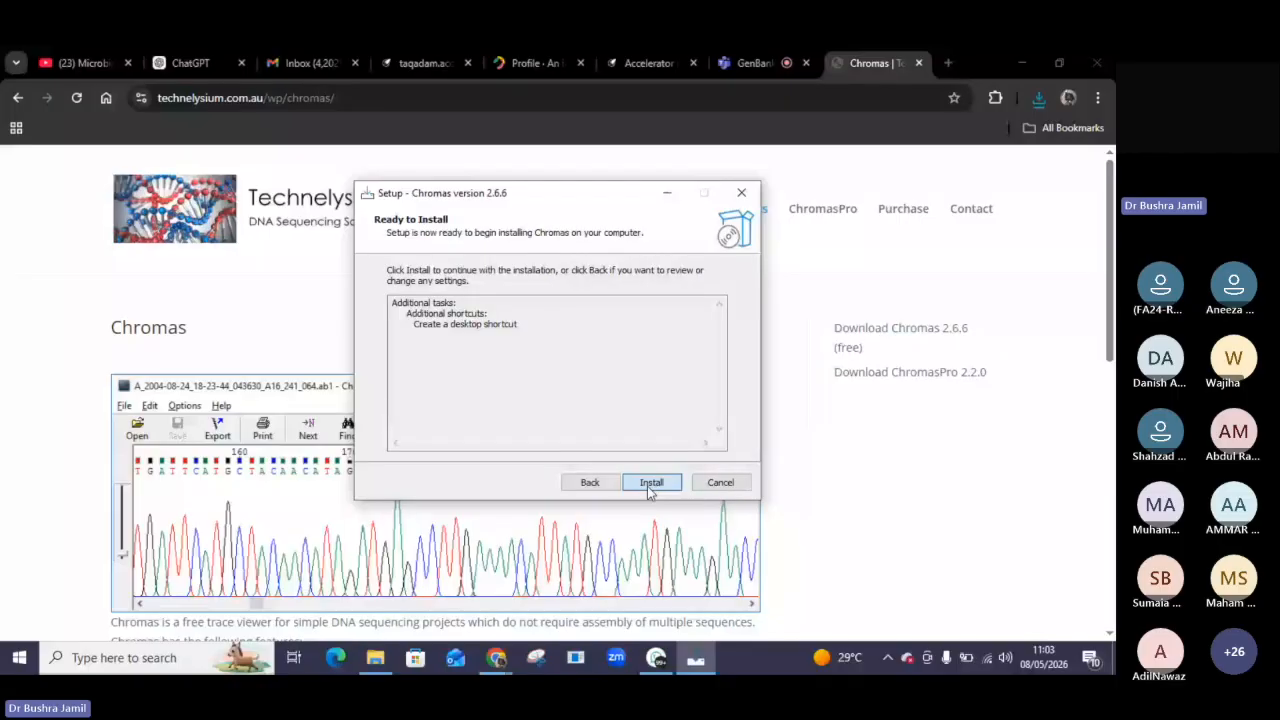
left_click(650, 487)
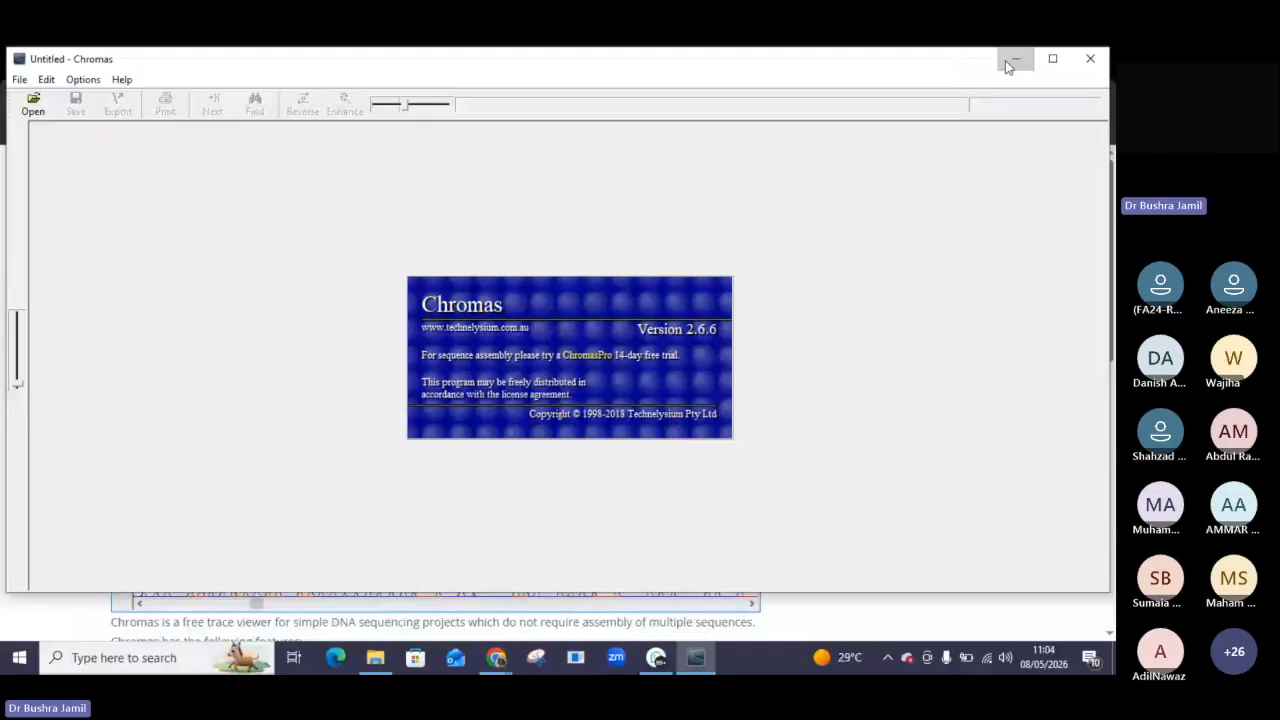
Open the 4-salmonella-laraib chromatogram from the Desktop sequencing 10-2-26 folder in Chromas.
left_click(1008, 64)
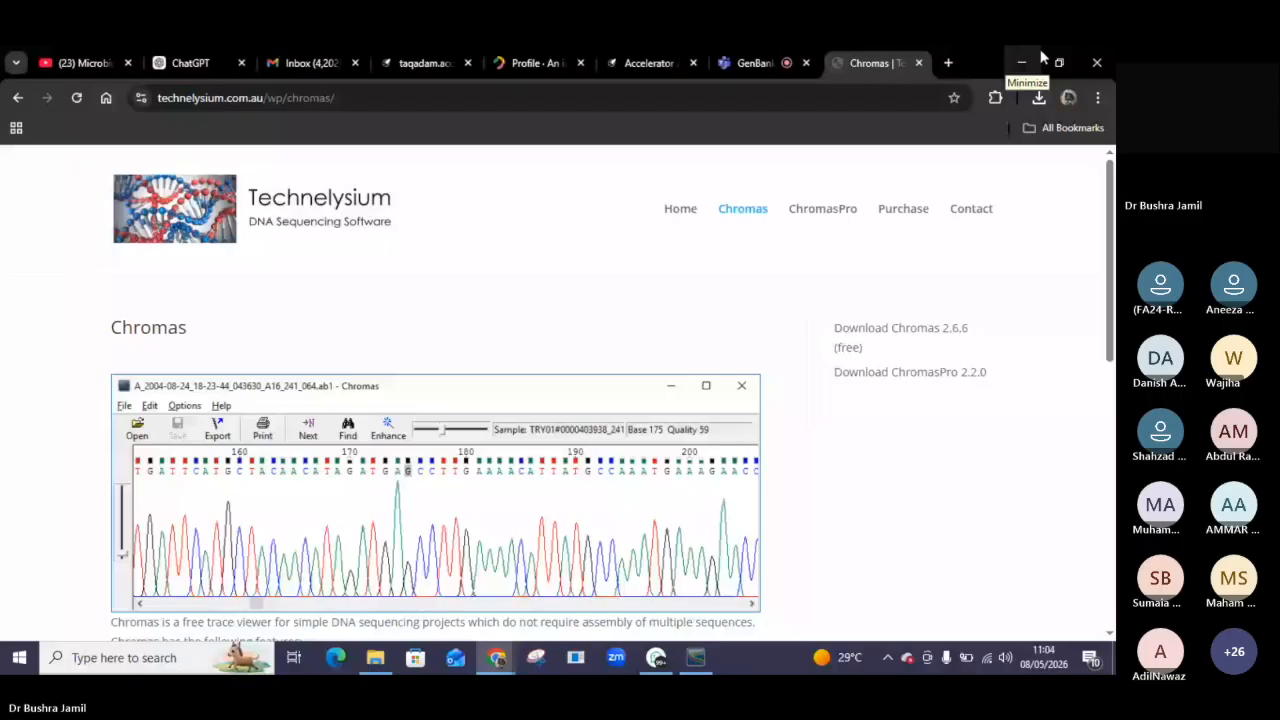
left_click(1022, 62)
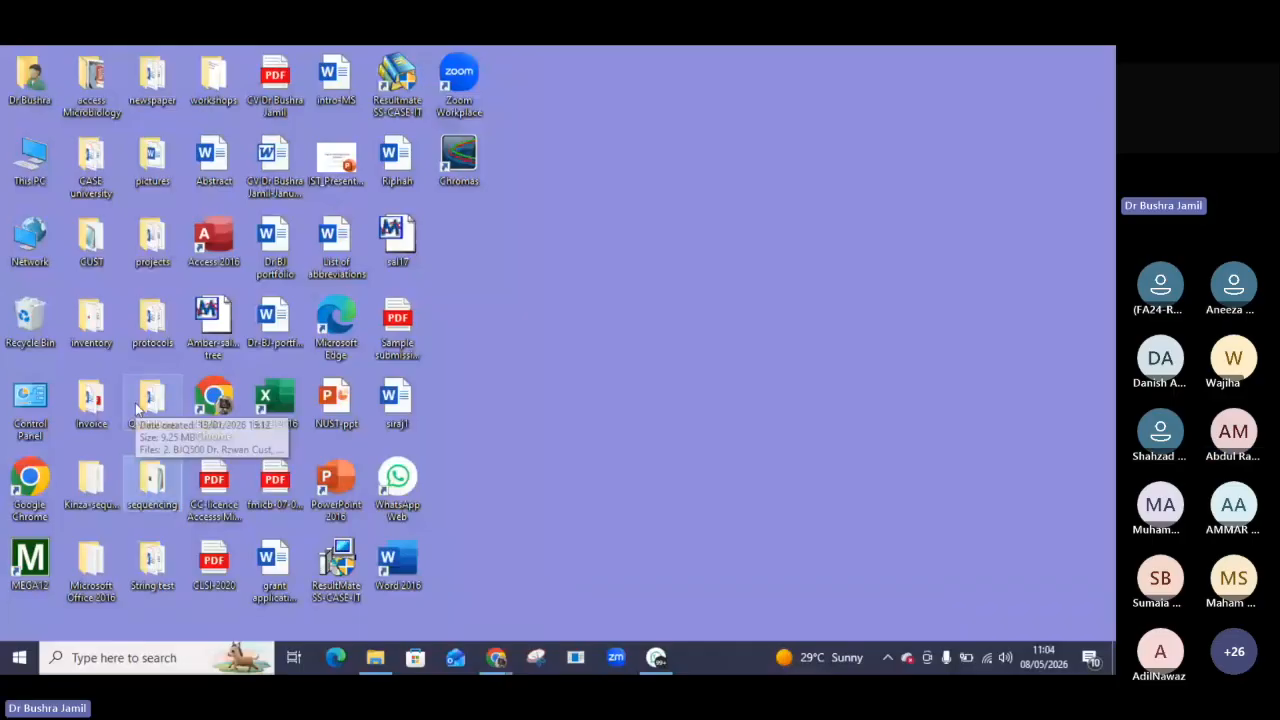
double_click(152, 484)
double_click(190, 228)
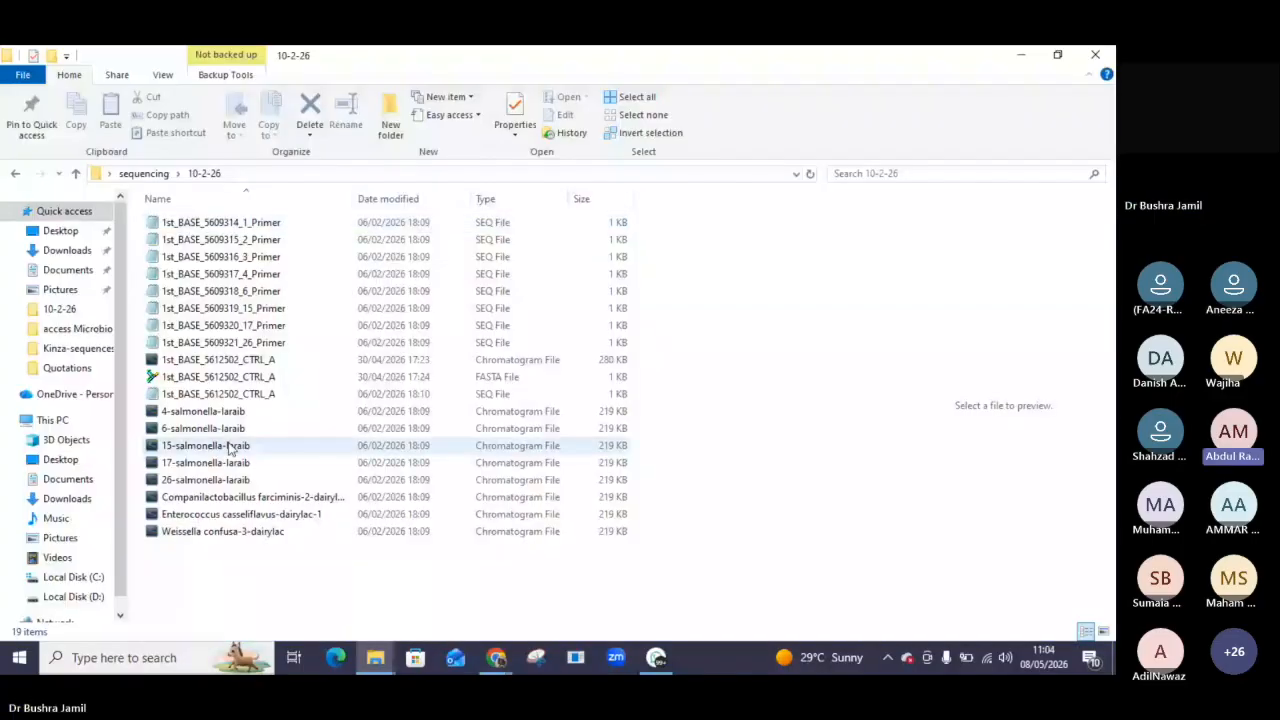
double_click(203, 415)
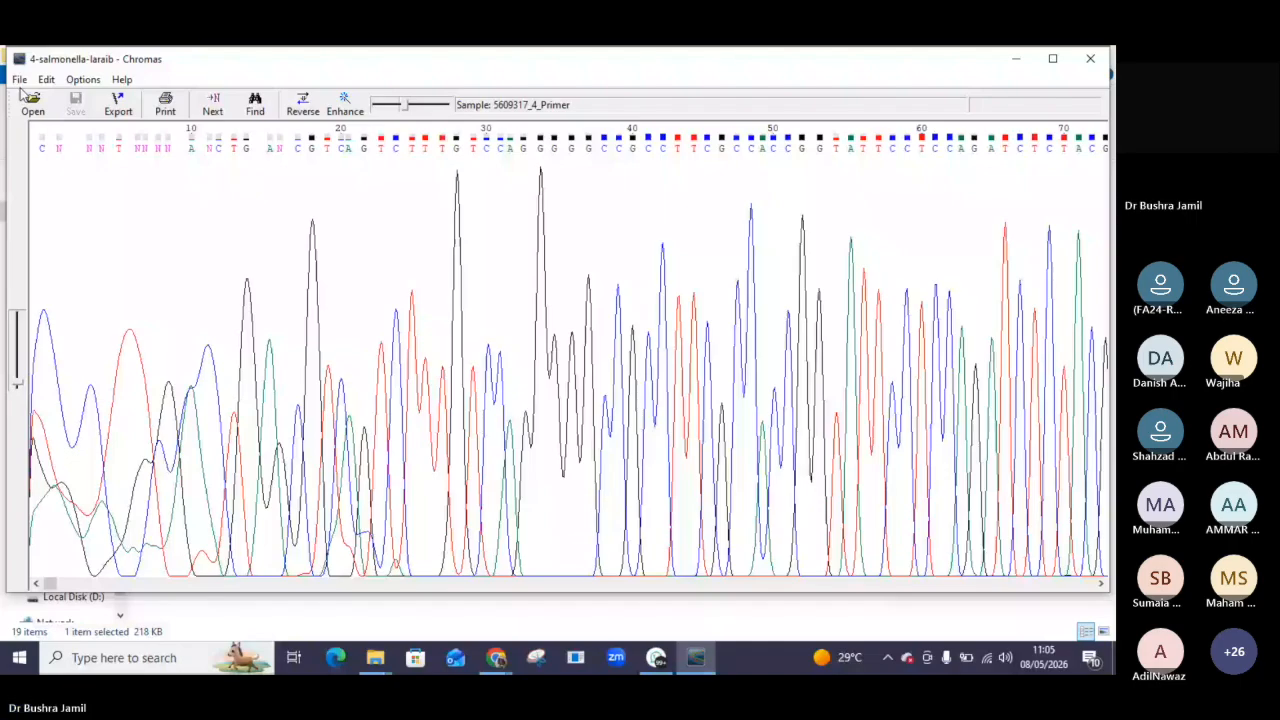
Run a BLAST search of the chromatogram sequence against the nucleotide collection and view the report.
left_click(19, 79)
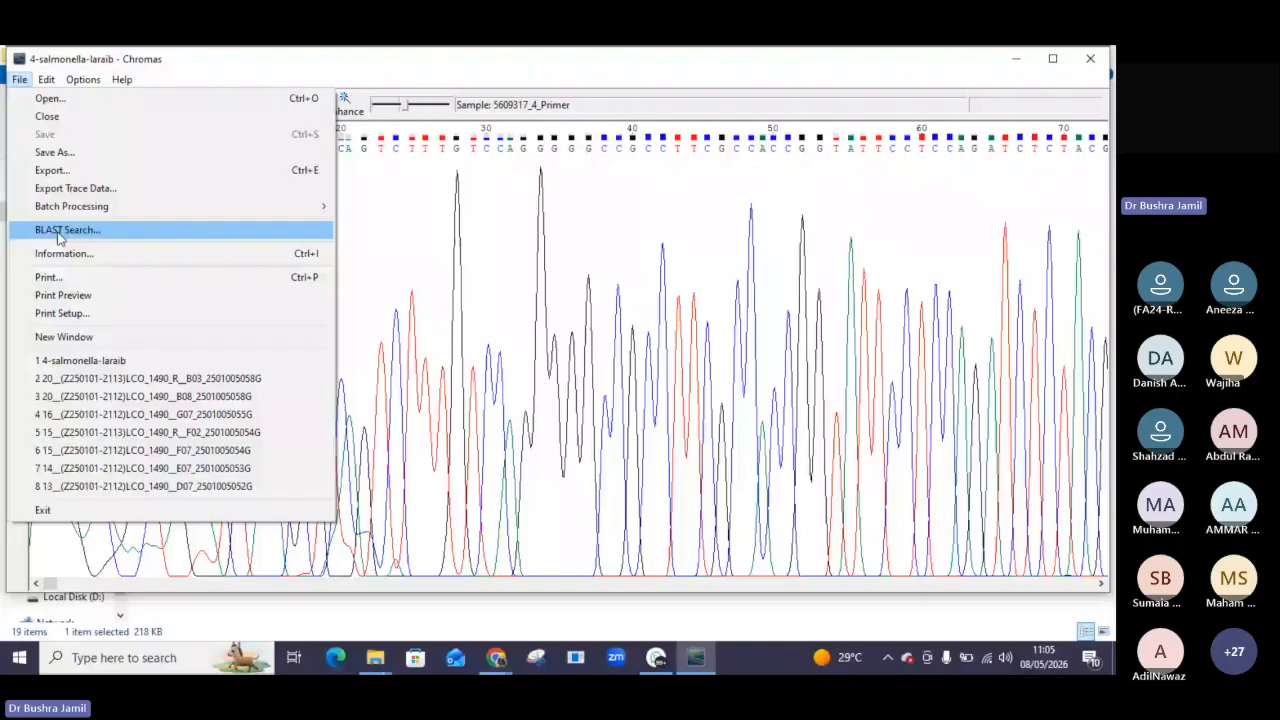
left_click(58, 237)
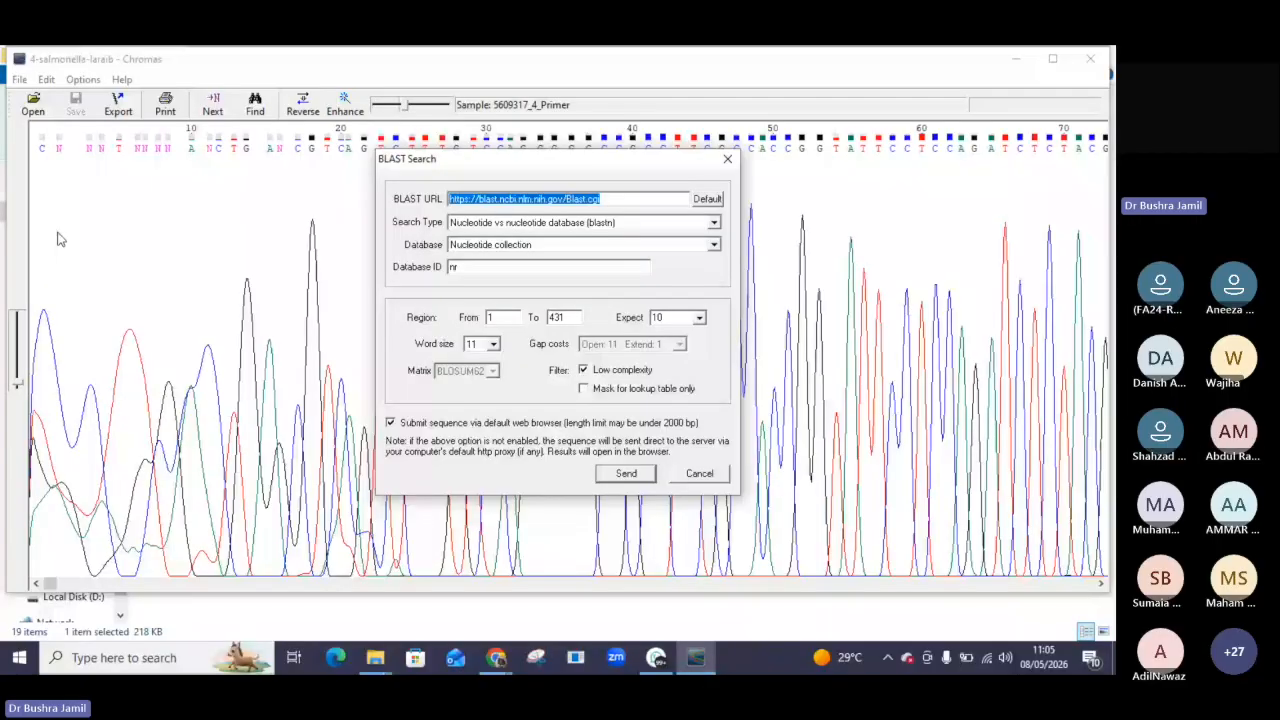
left_click(627, 477)
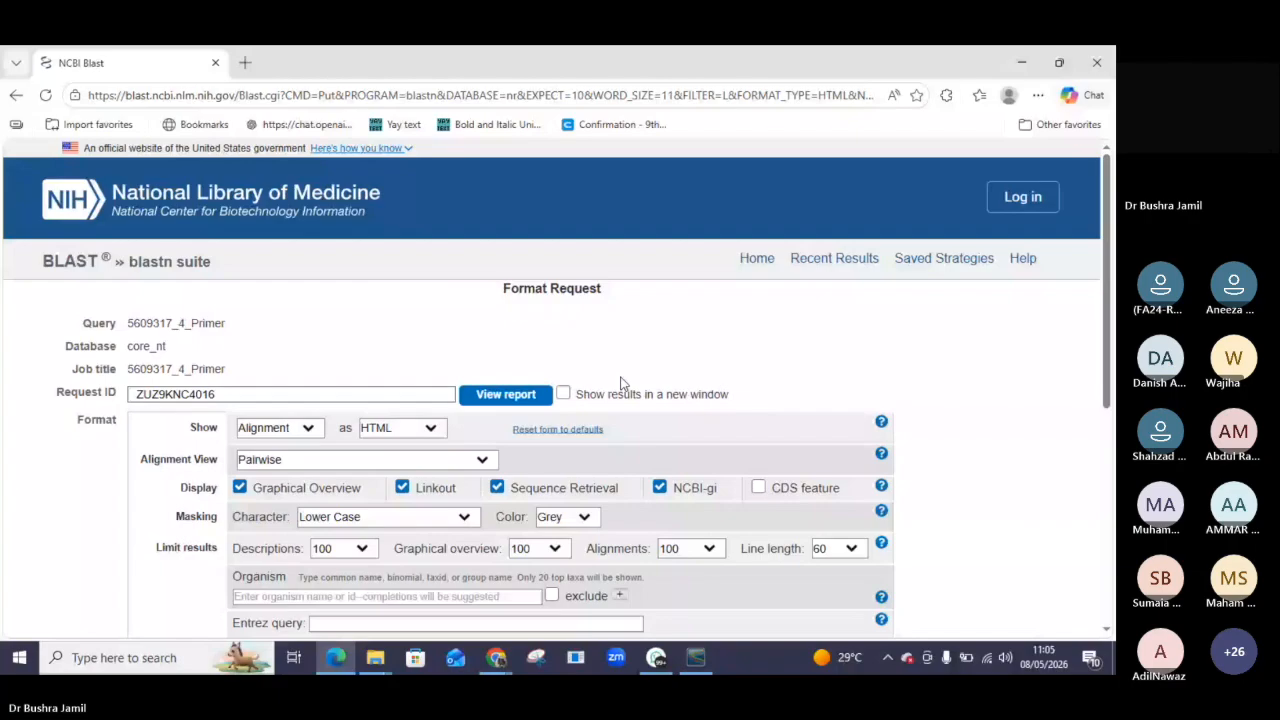
left_click(510, 396)
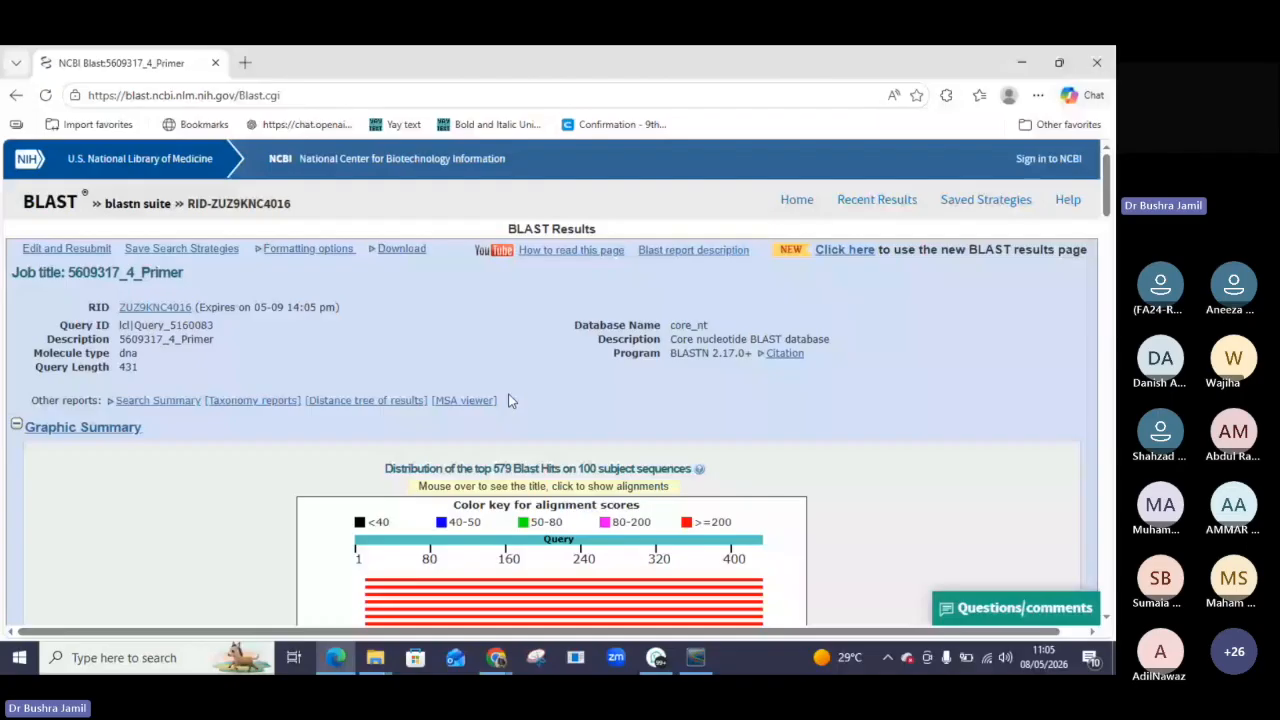
Scroll through the BLAST graphic summary and the list of sequences producing significant alignments.
scroll(1108, 622, "down", 3)
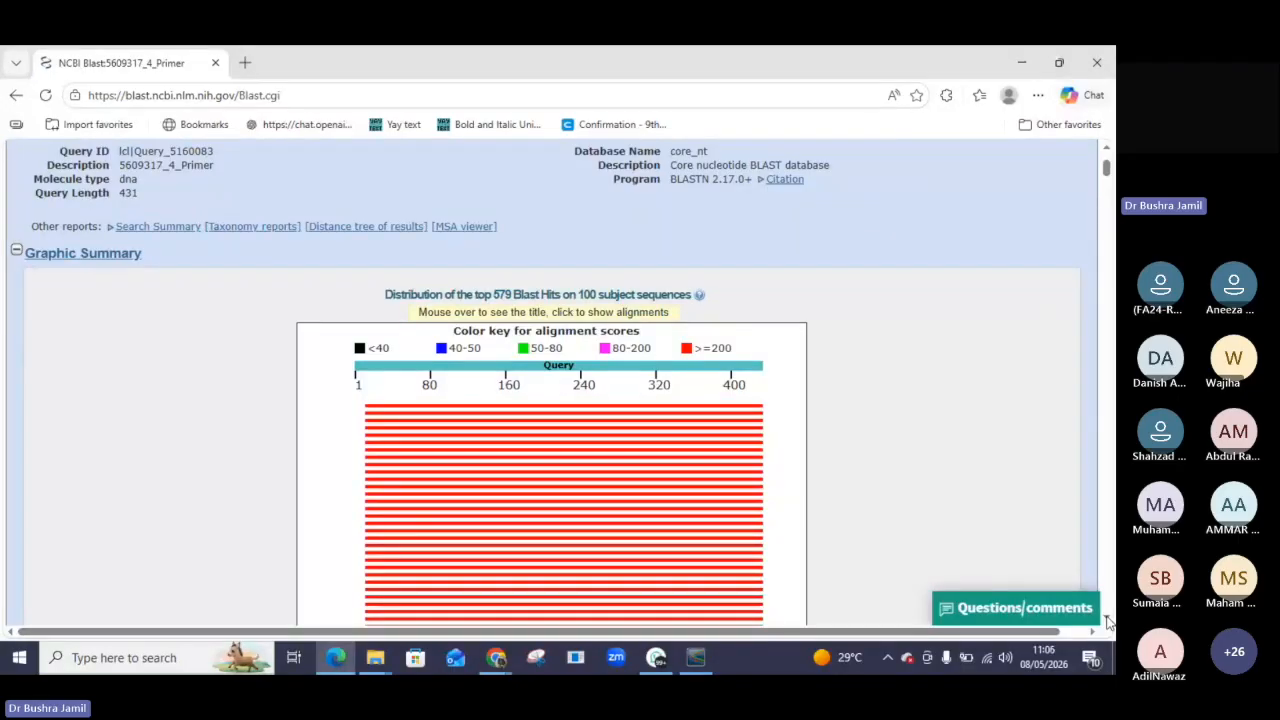
scroll(1108, 622, "down", 3)
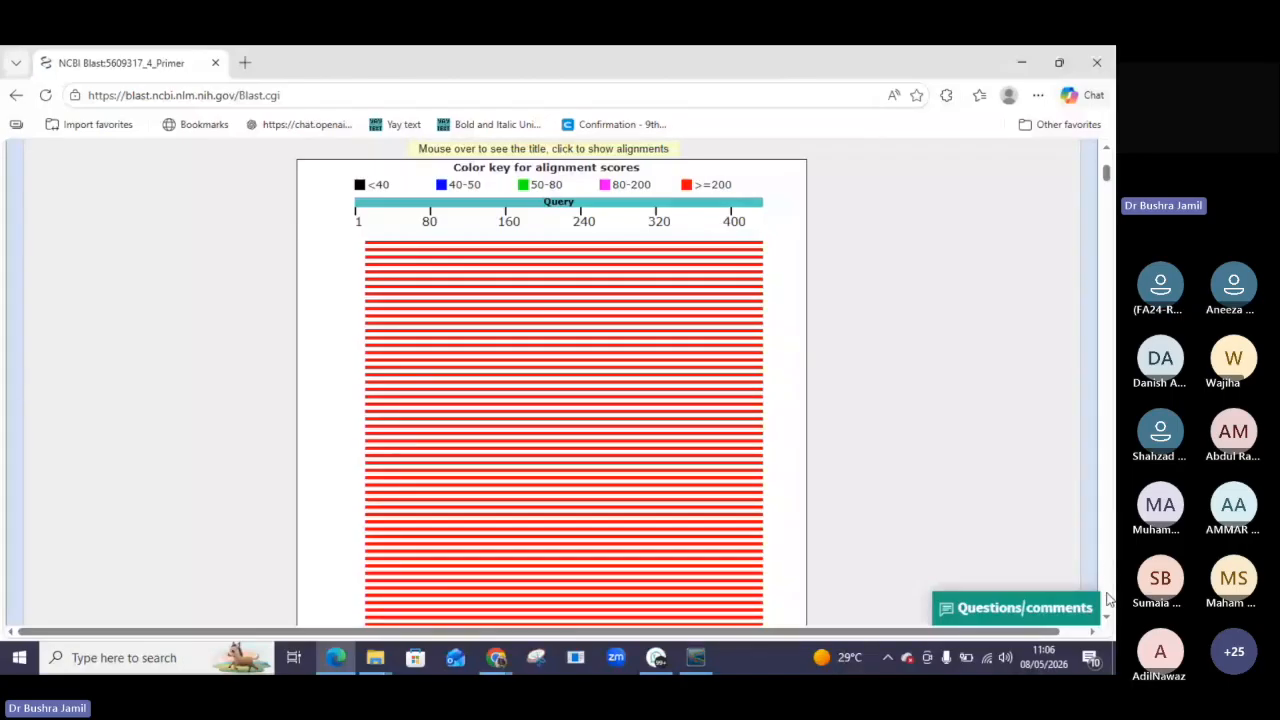
scroll(1108, 610, "down", 3)
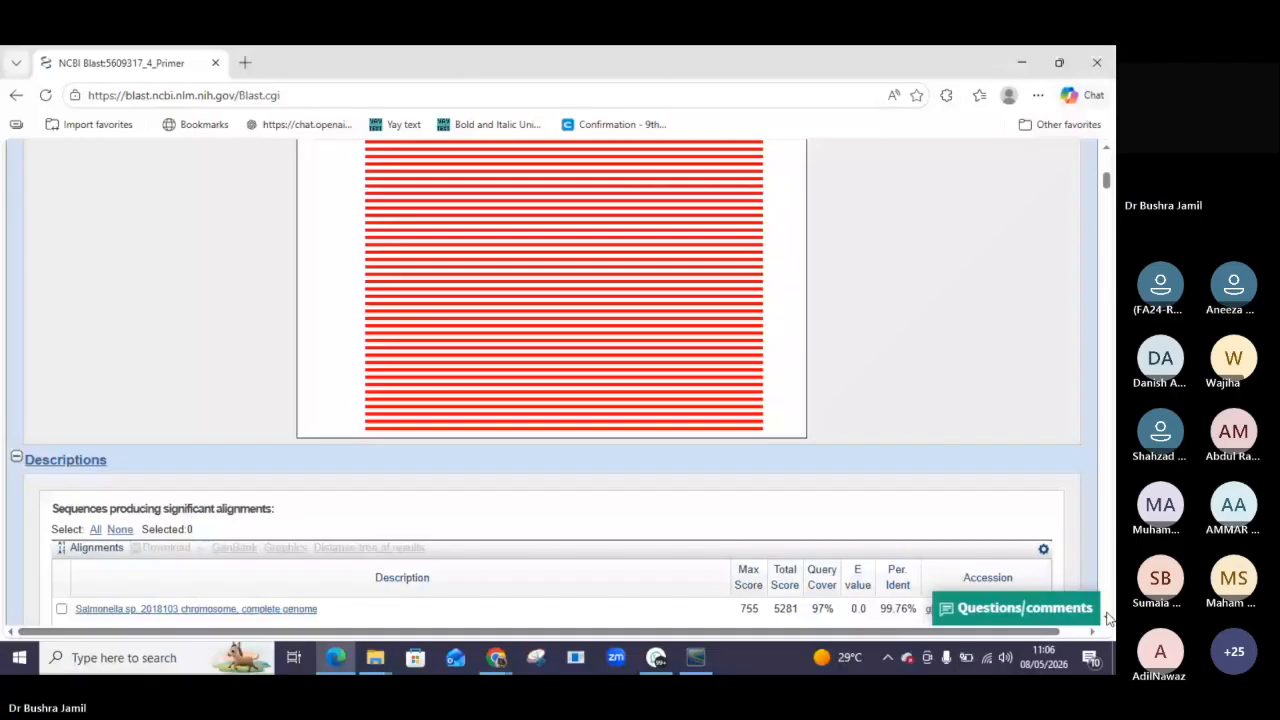
scroll(1093, 620, "down", 1)
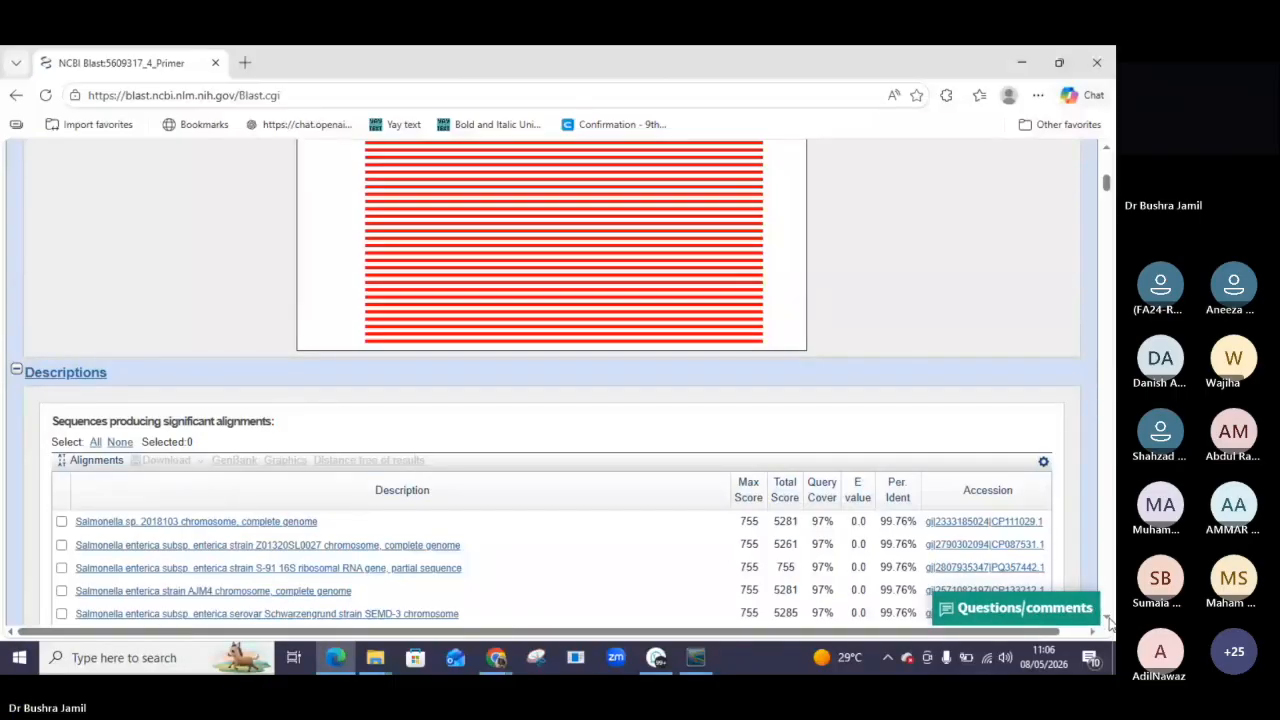
scroll(1108, 622, "down", 3)
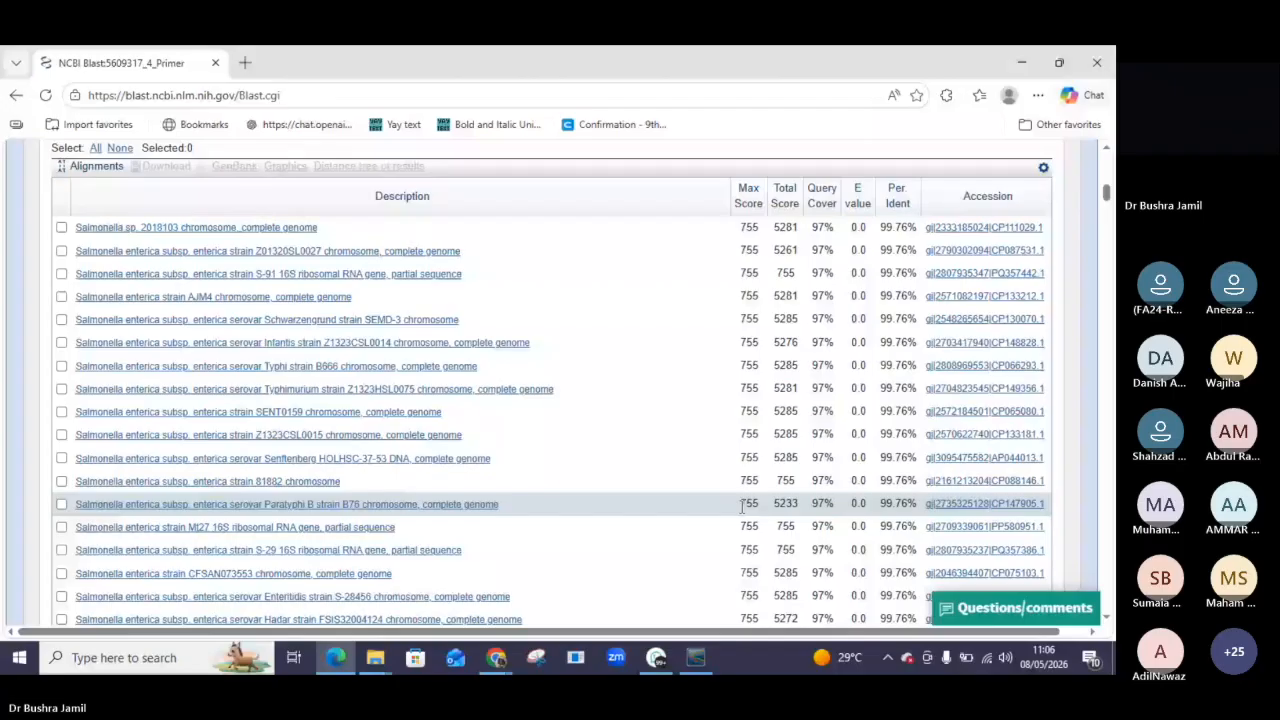
Scroll back through the BLAST results page from the top down to the descriptions table.
mouse_move(656, 657)
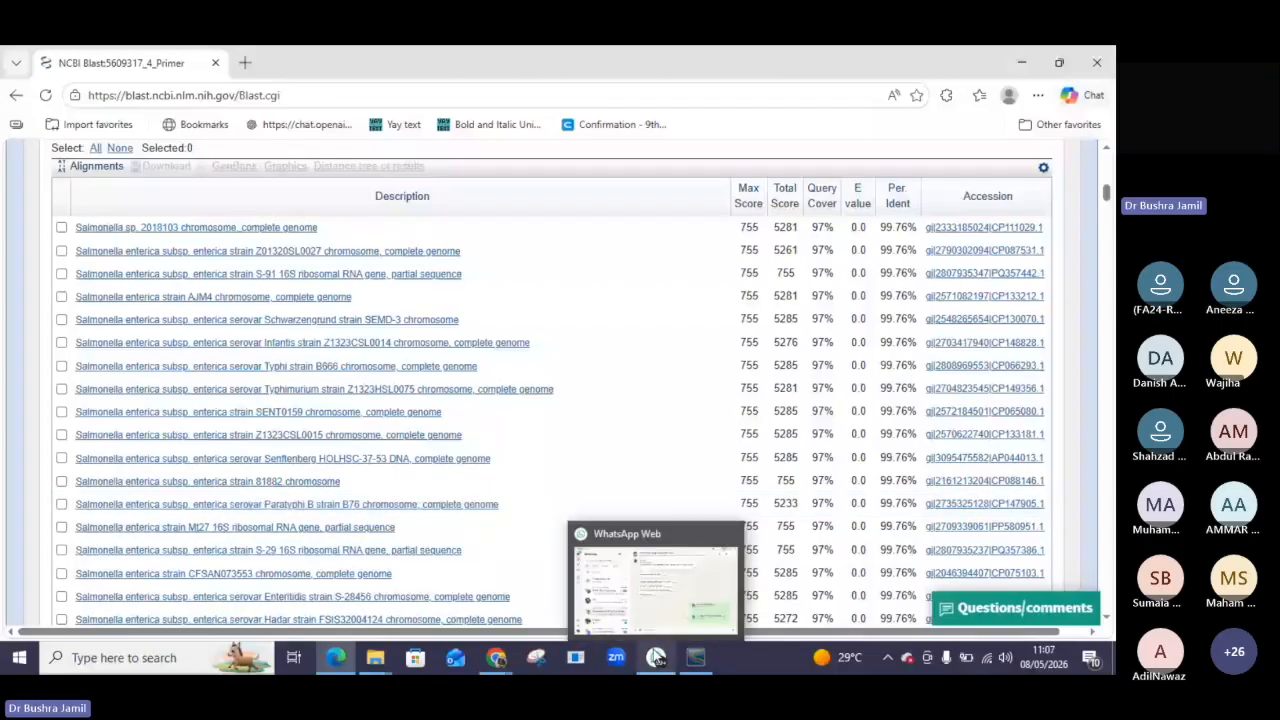
left_click_drag(1107, 210, 1108, 160)
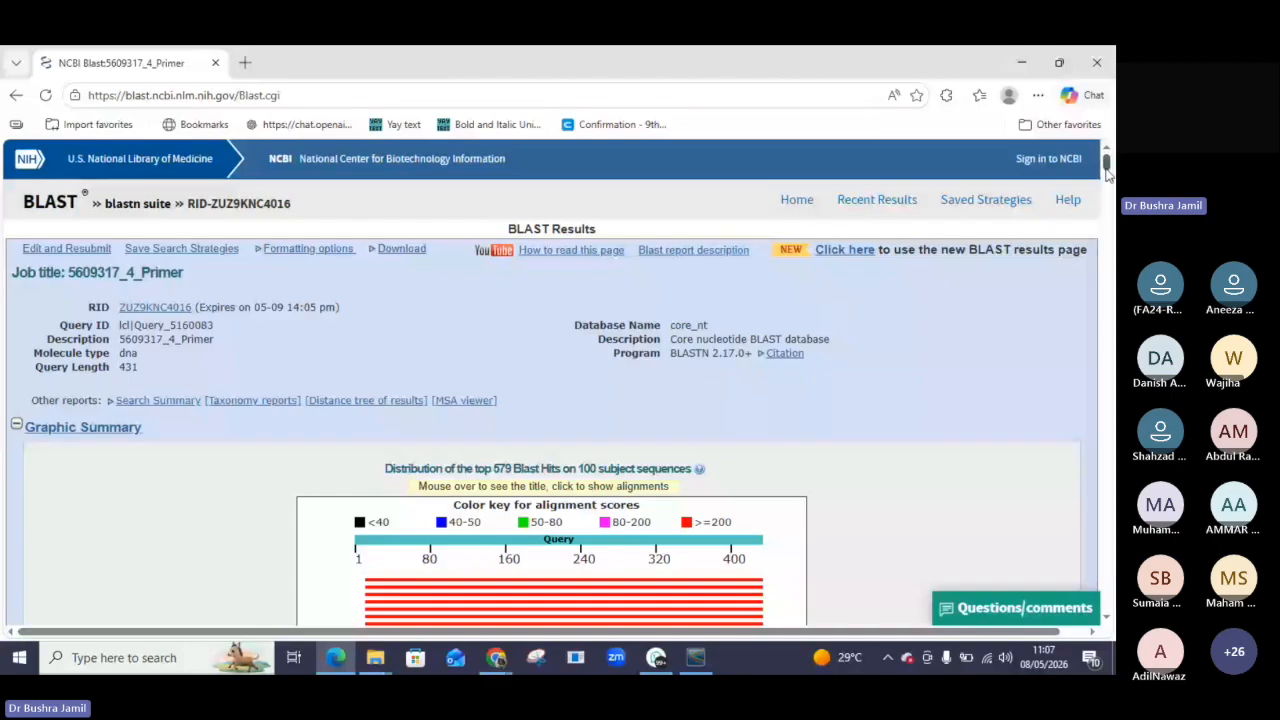
scroll(1107, 172, "down", 1)
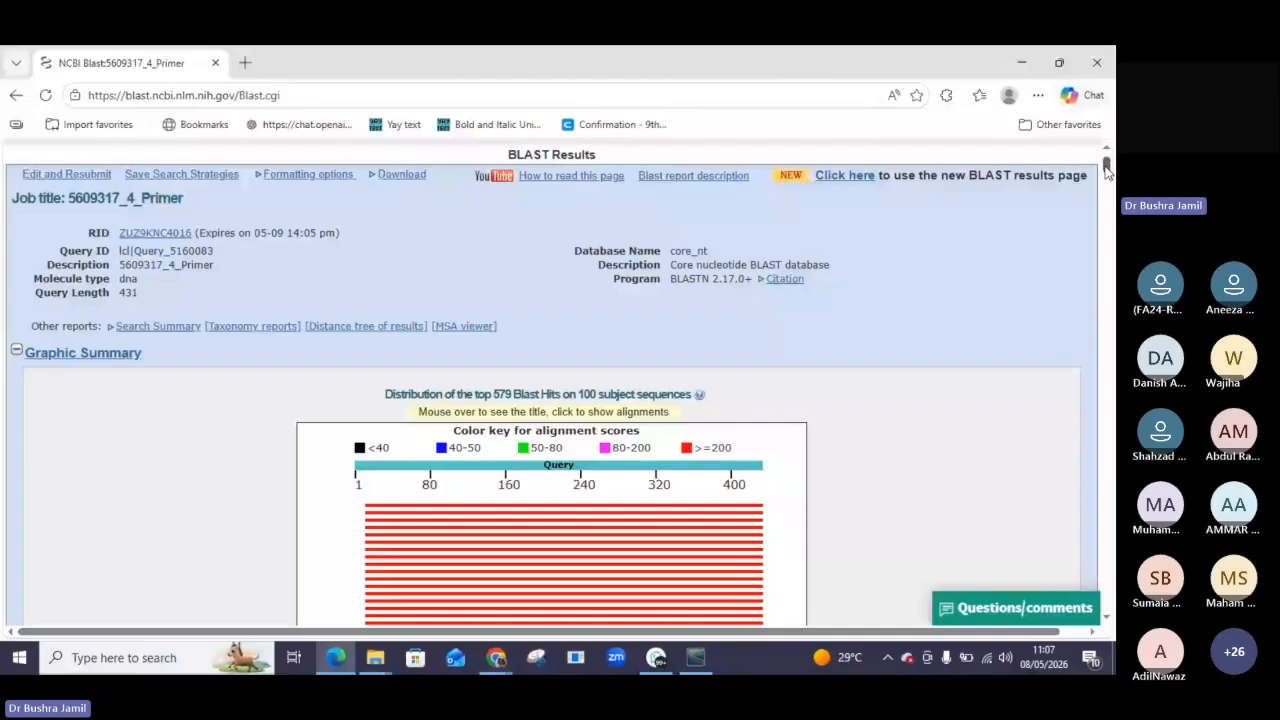
left_click_drag(1107, 172, 1107, 190)
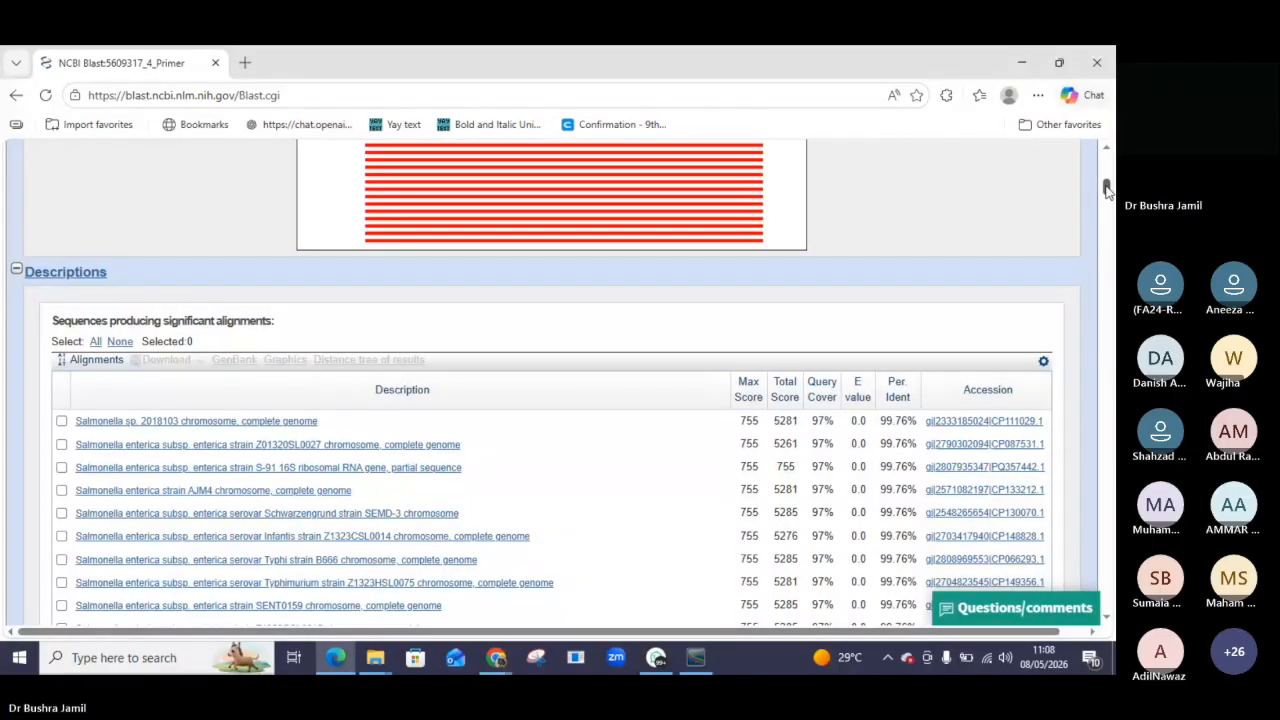
Switch to the Teams meeting in Chrome and read the participants' messages in the meeting chat.
left_click(497, 658)
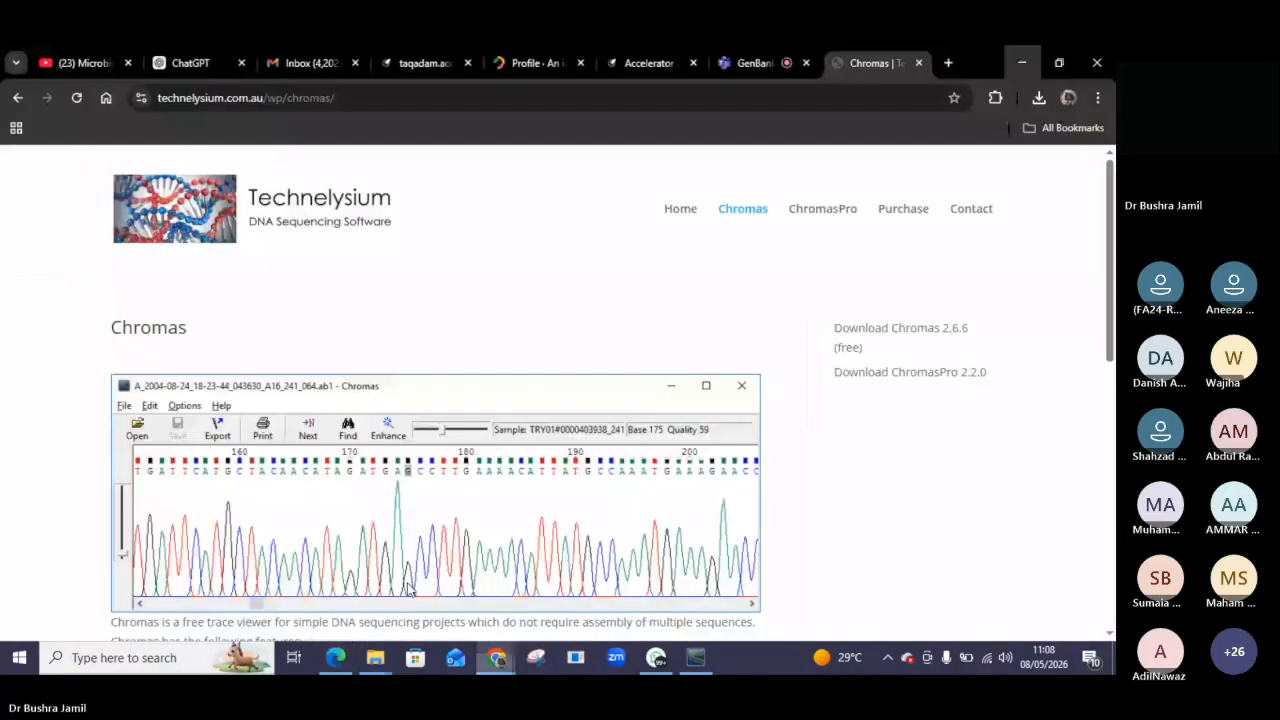
left_click(757, 58)
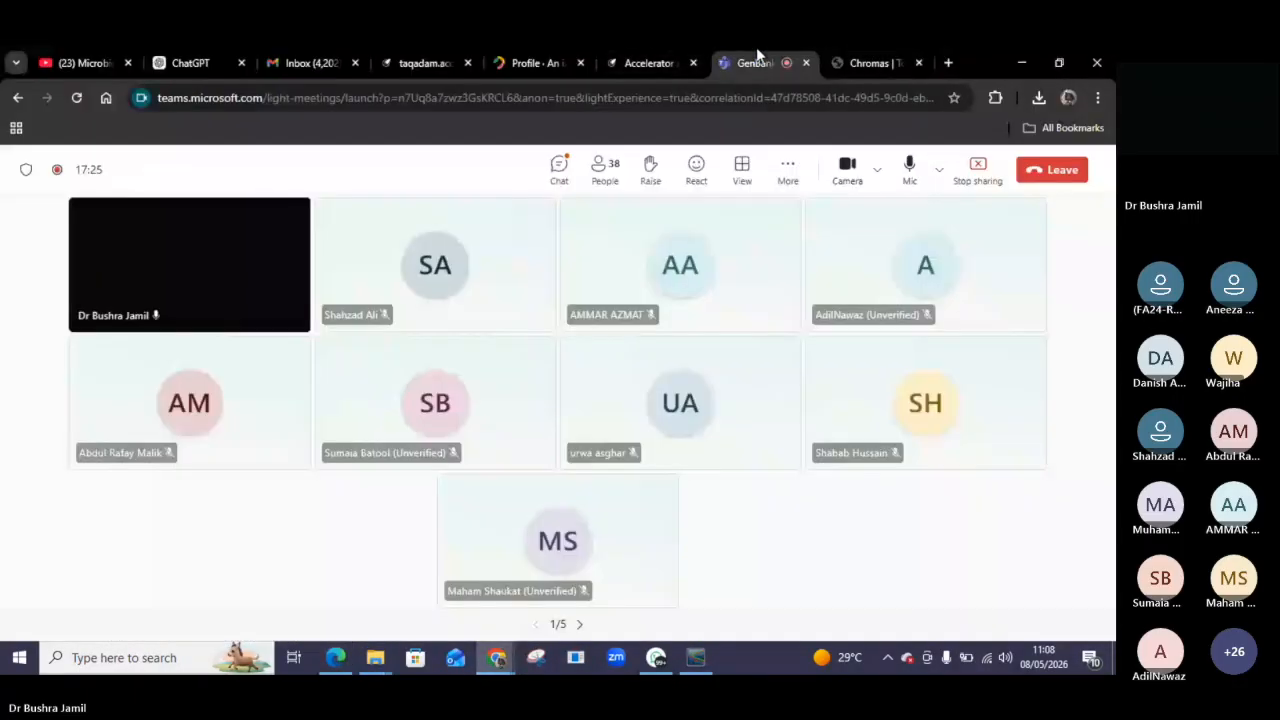
left_click(563, 170)
mouse_move(897, 317)
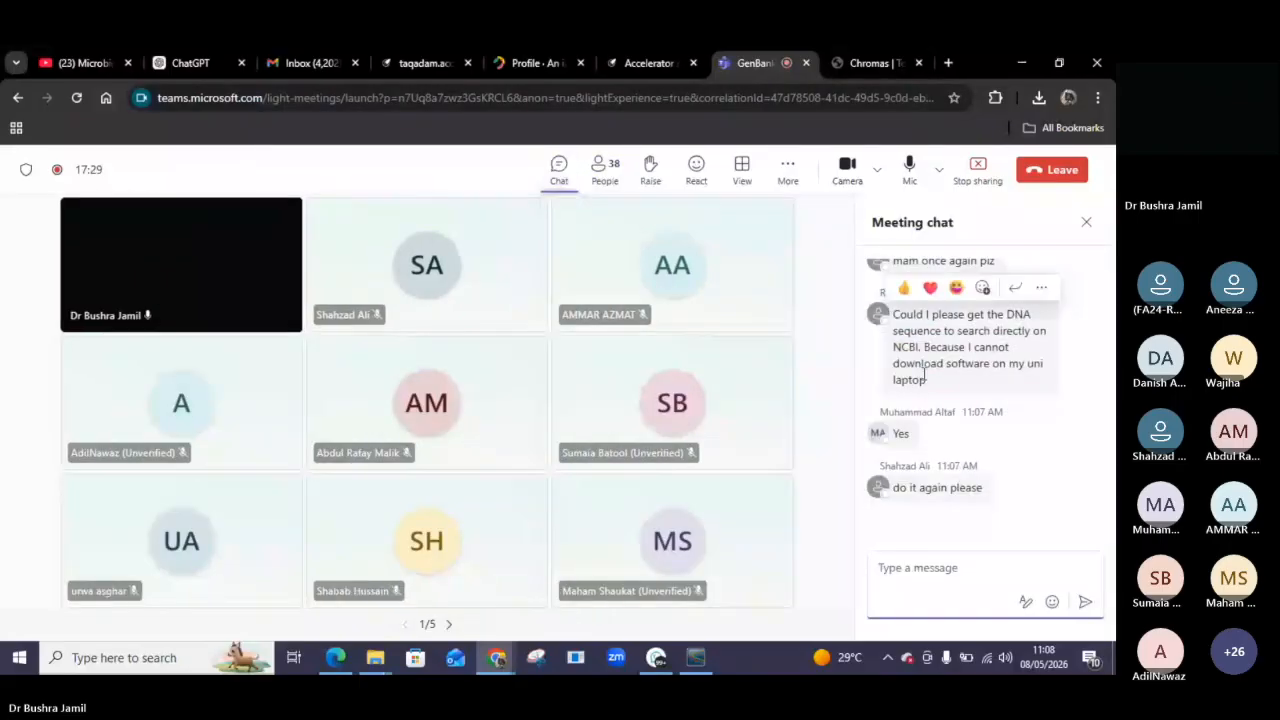
left_click_drag(897, 316, 996, 402)
left_click(997, 401)
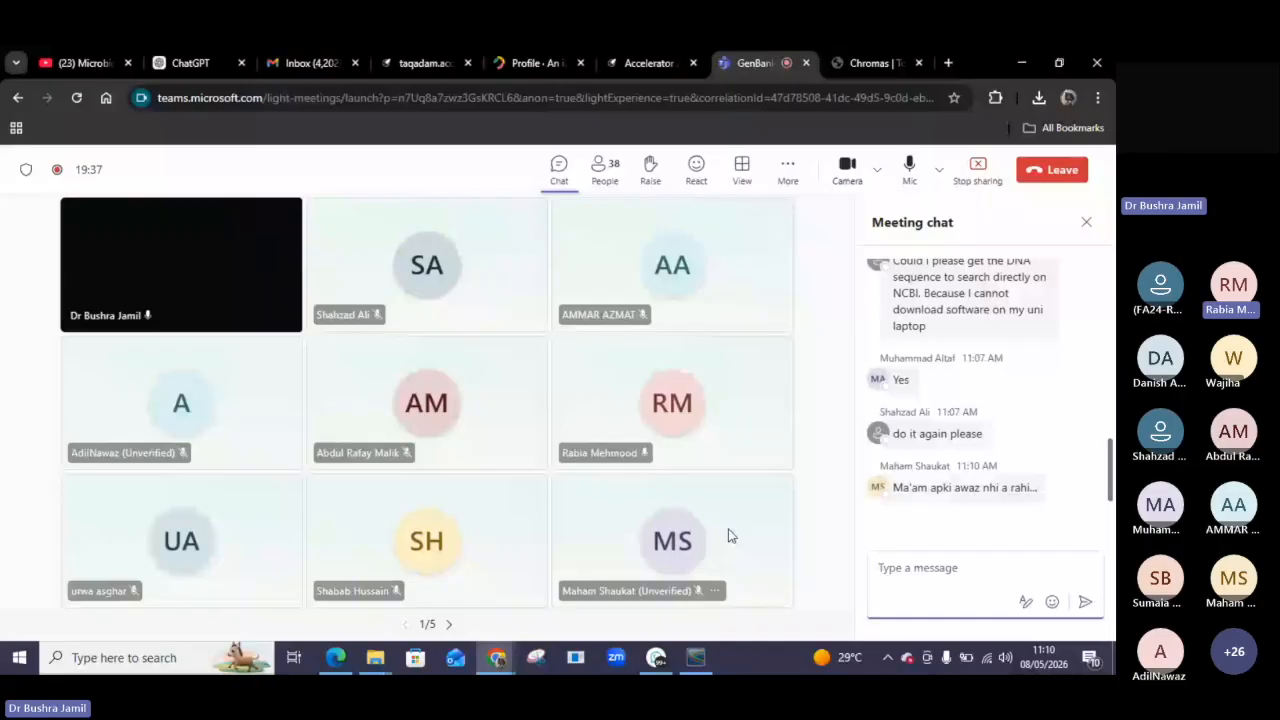
Open a new browser tab and search Google for "how to submit data to genbank".
mouse_move(656, 660)
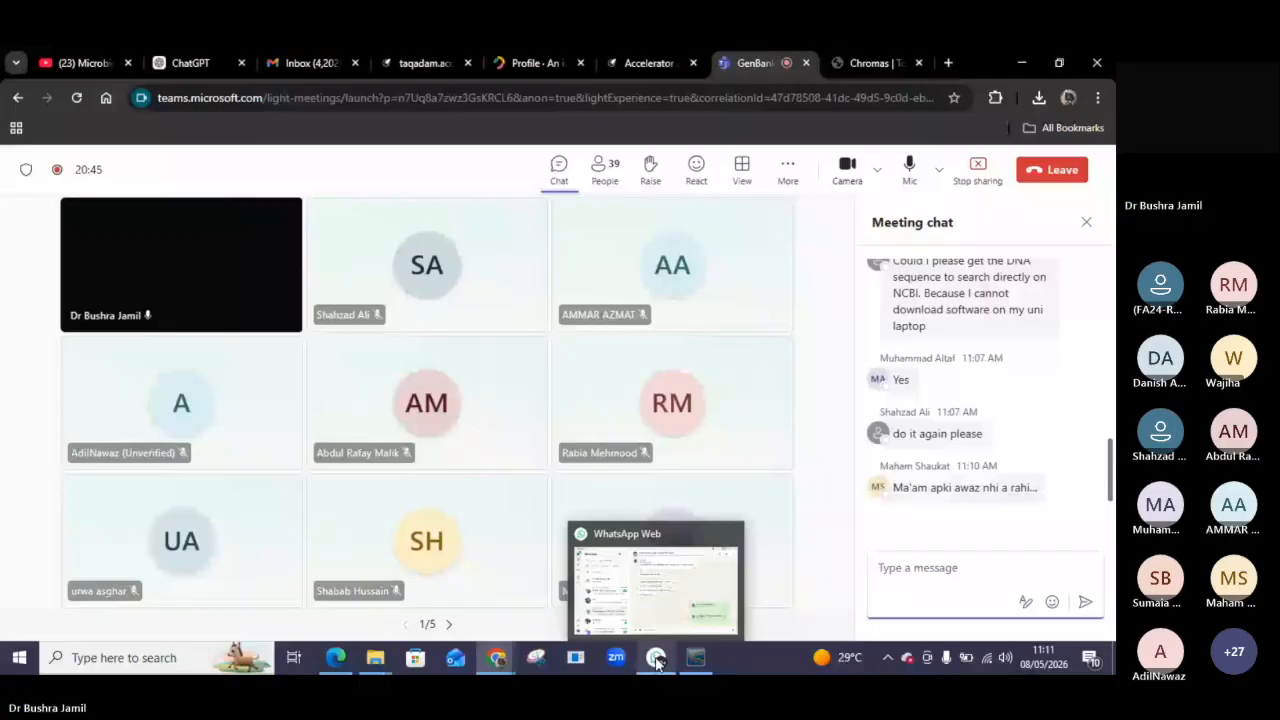
left_click(948, 63)
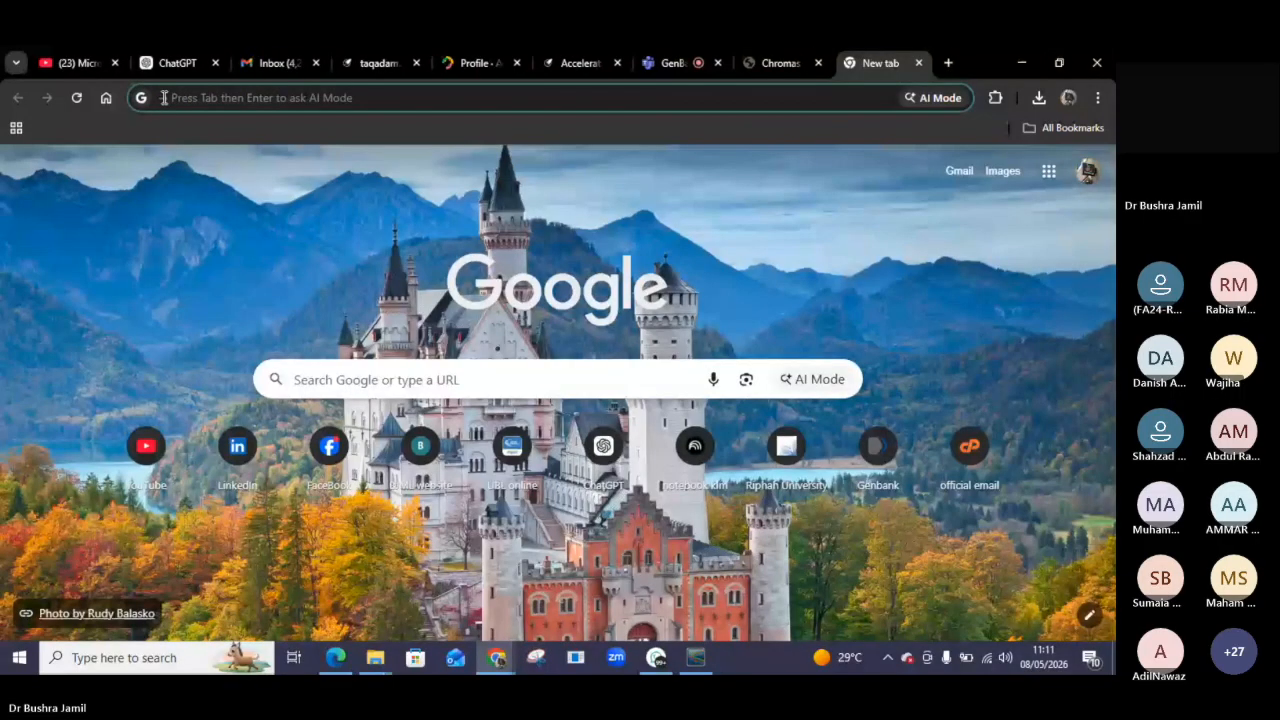
type("how")
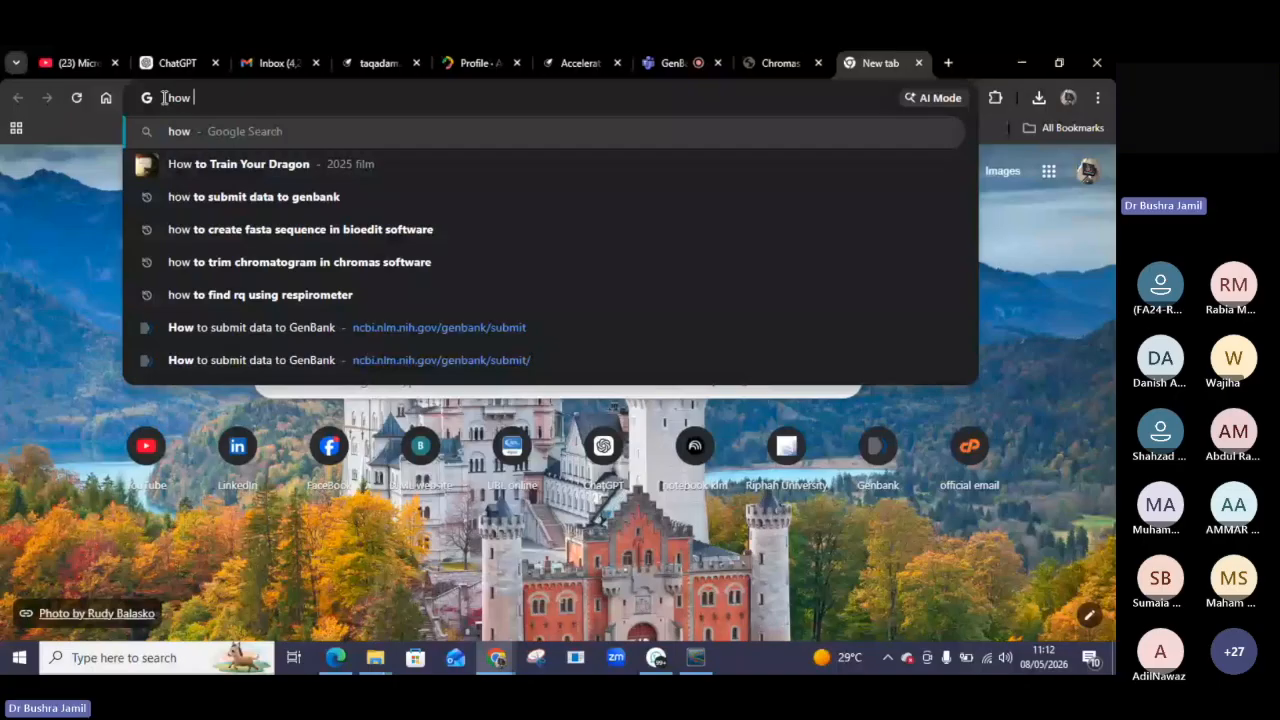
type("to ")
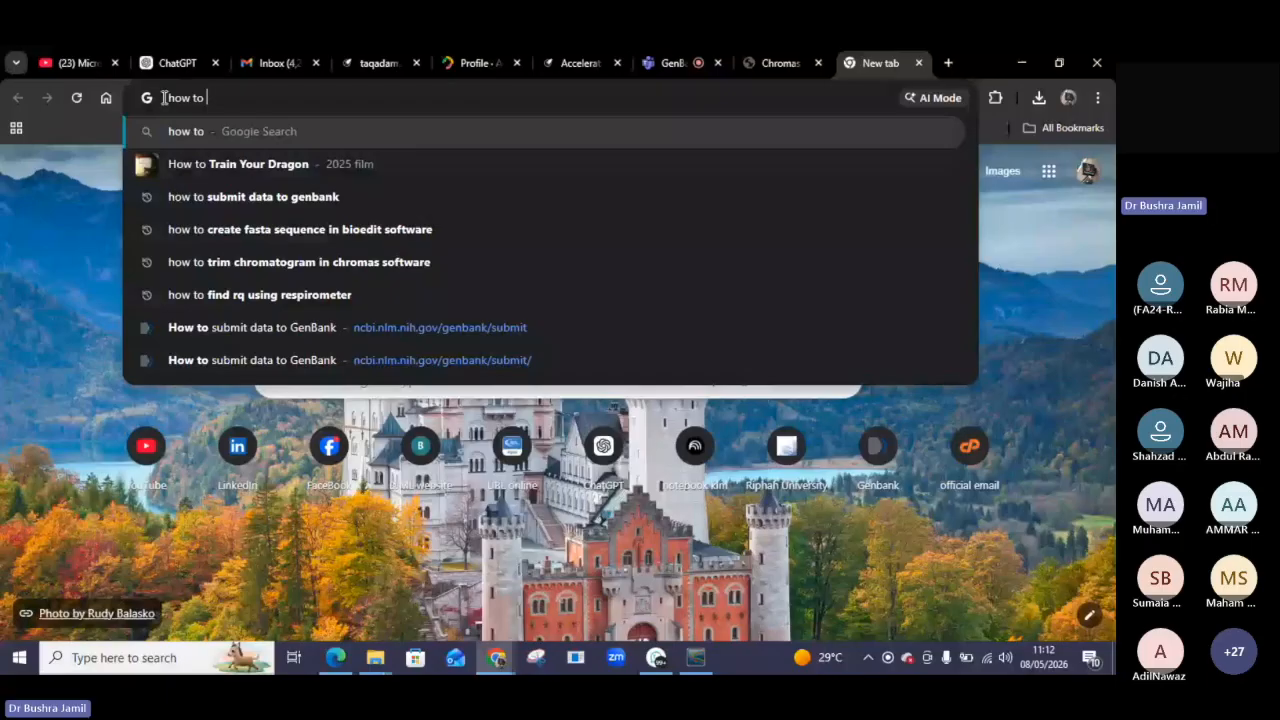
type("submit")
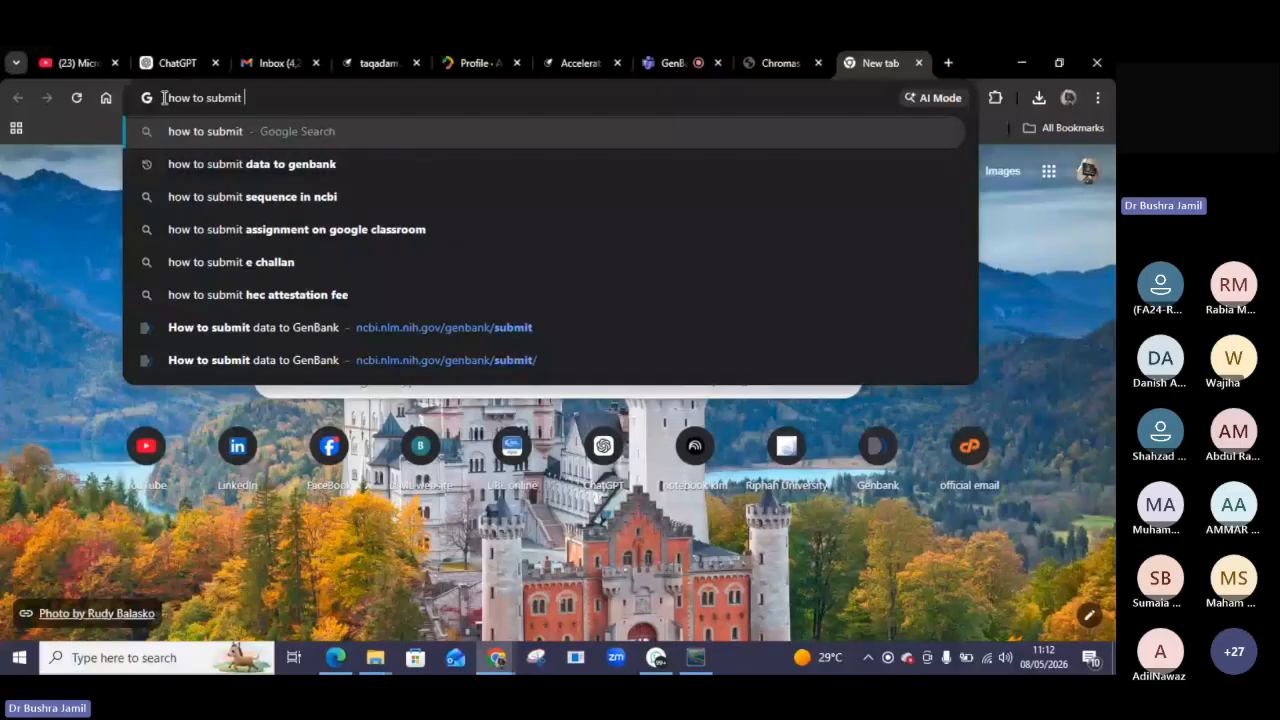
left_click(215, 168)
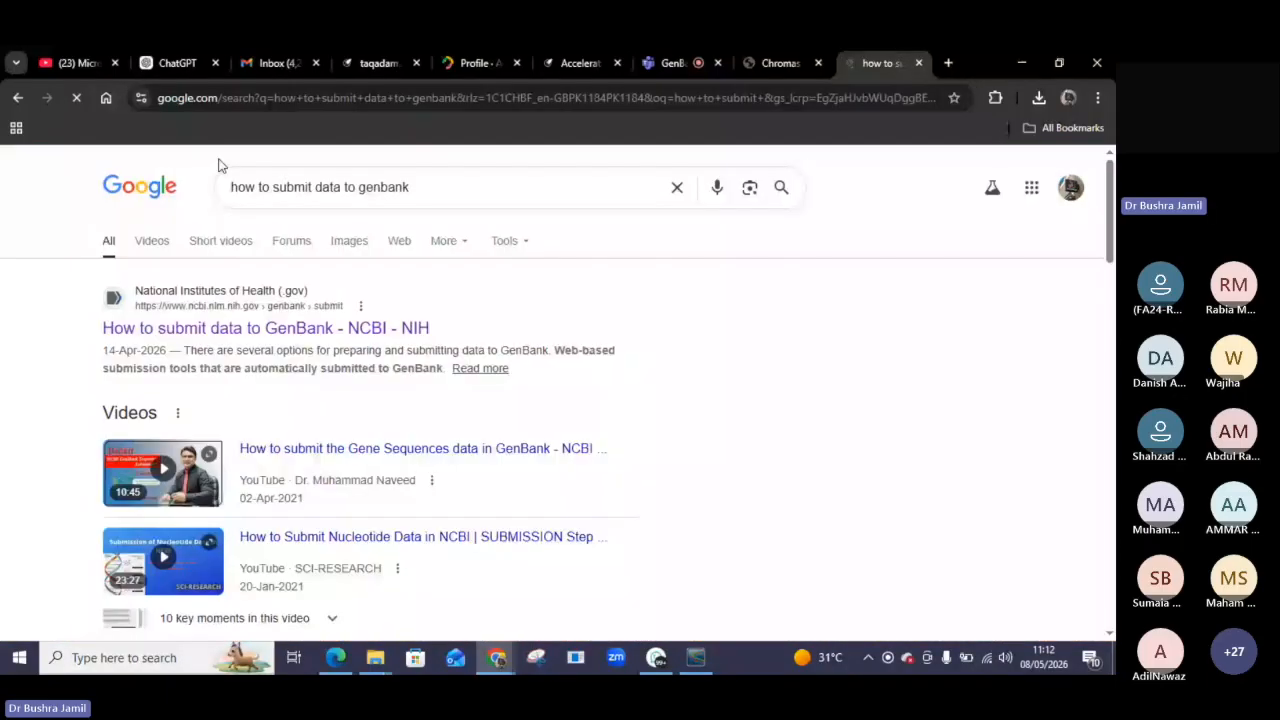
Scroll through the search results and open the NCBI Submission Portal.
scroll(327, 362, "down", 1)
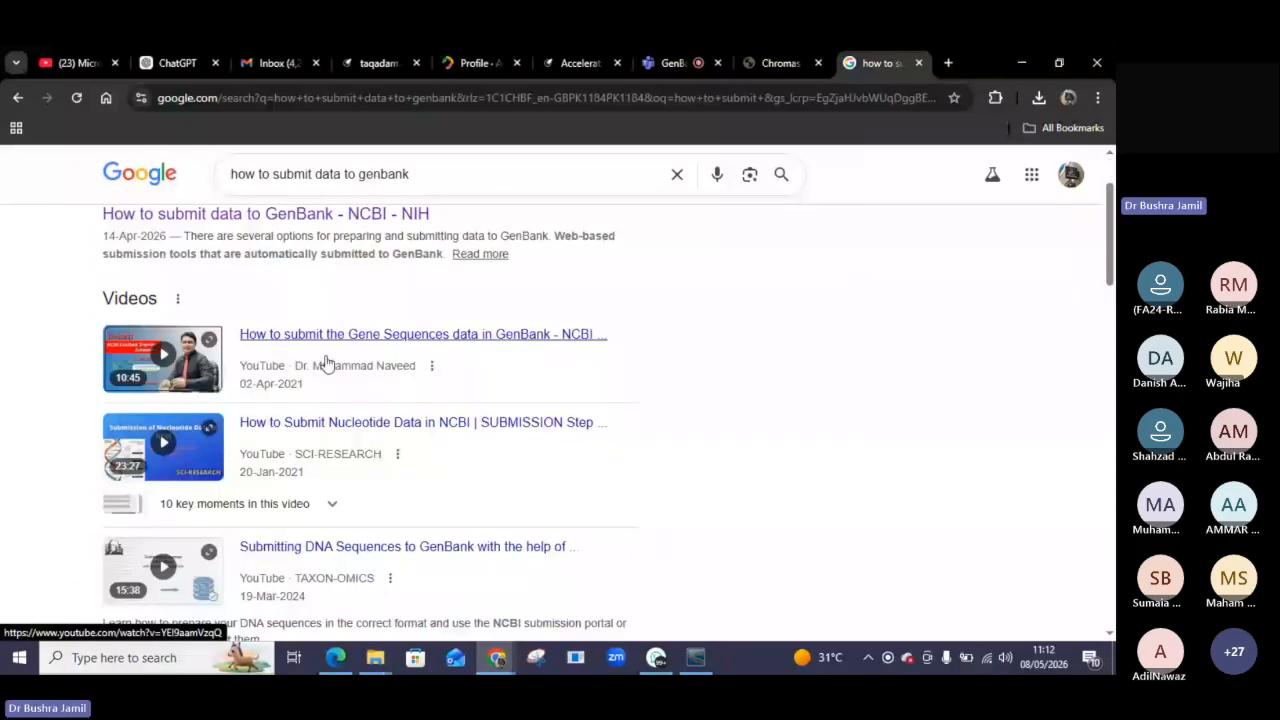
scroll(327, 362, "down", 4)
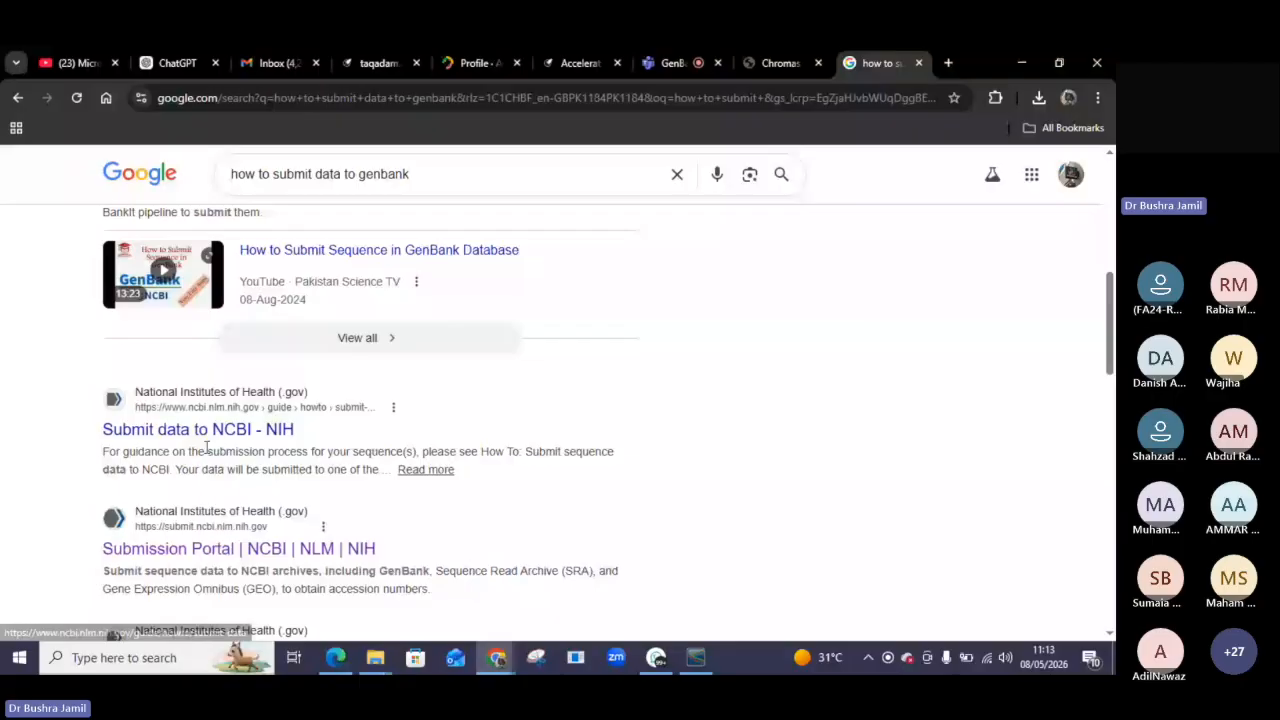
scroll(206, 447, "down", 2)
left_click(193, 398)
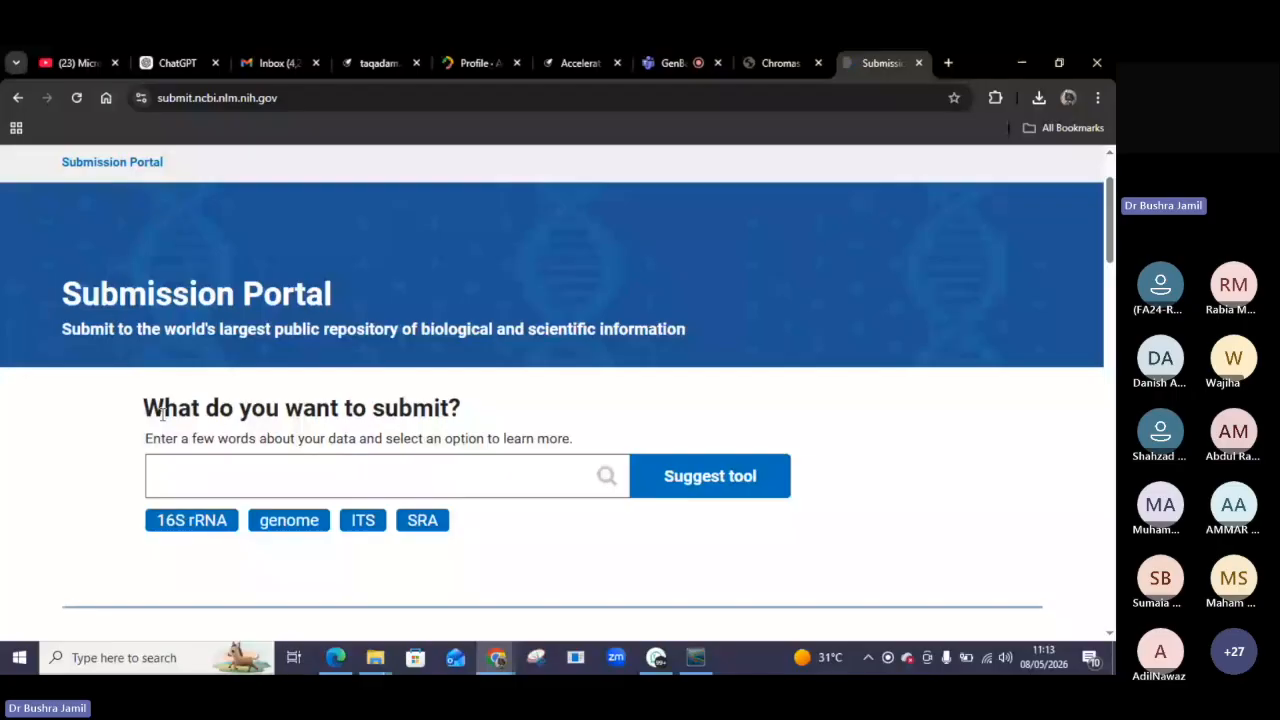
Log in to the Submission Portal through ORCID, entering the ORCID iD and the account password.
scroll(162, 414, "up", 1)
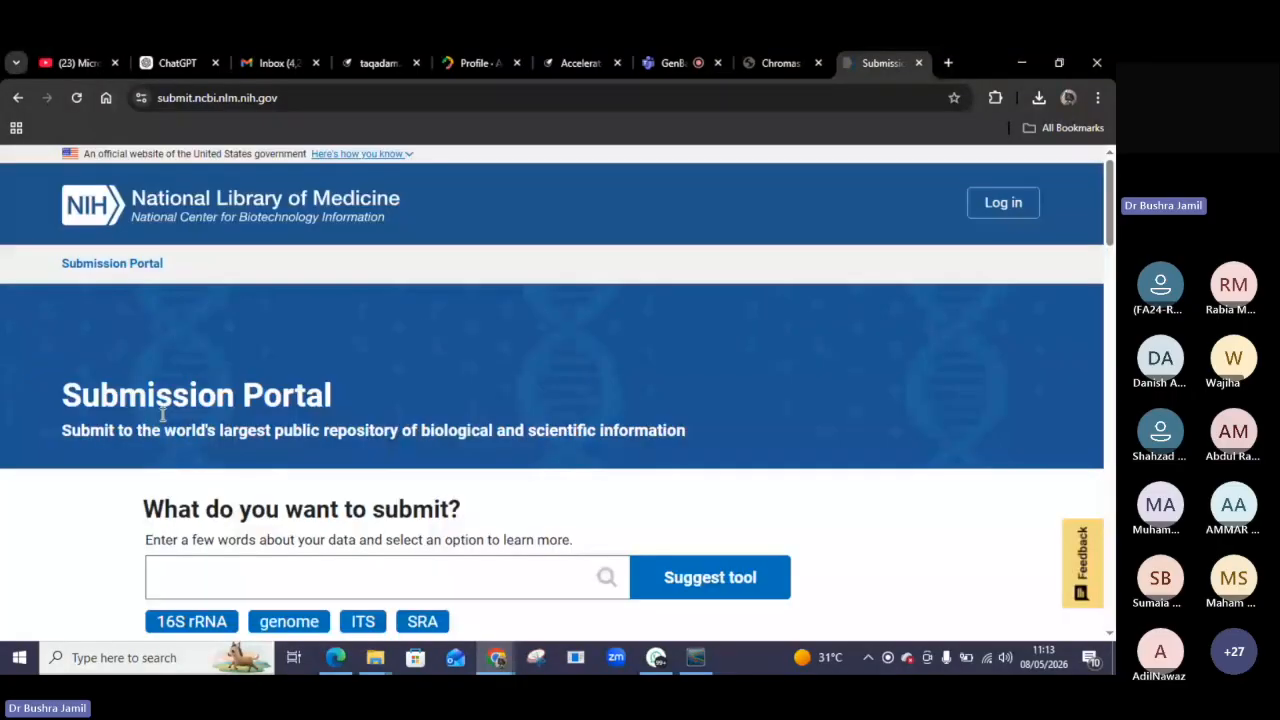
left_click(1008, 218)
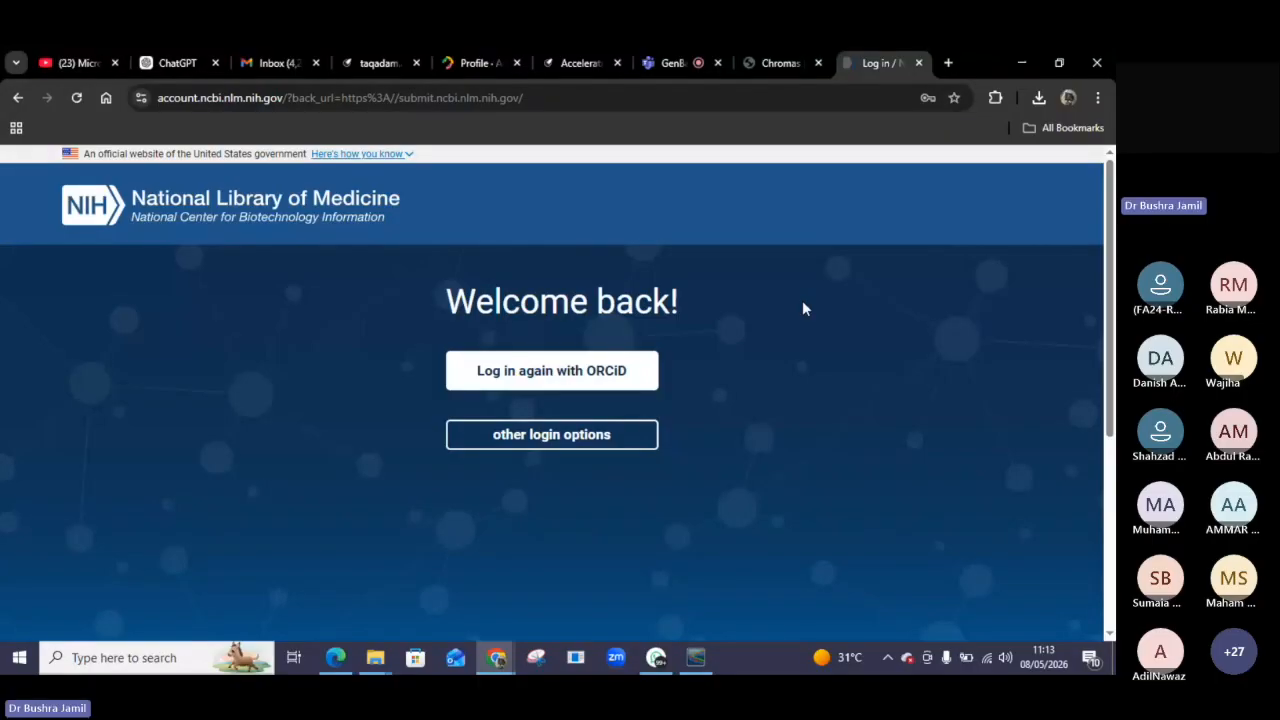
left_click(567, 376)
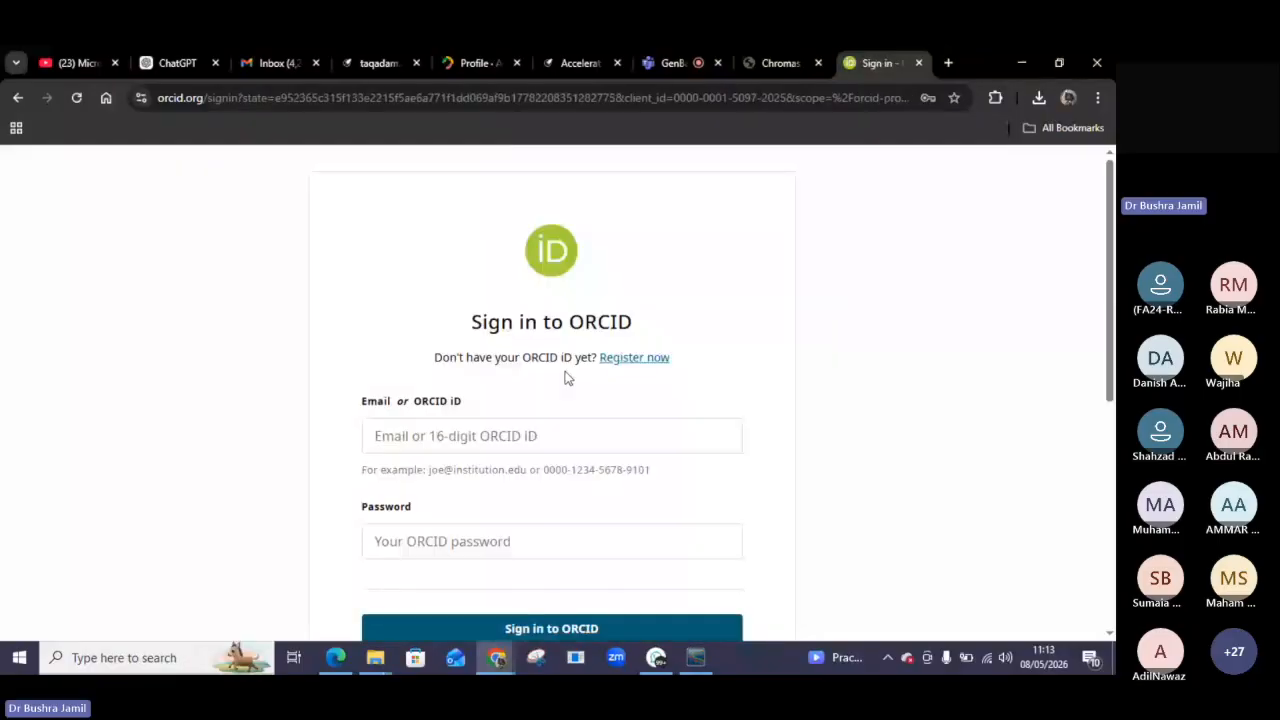
left_click(422, 443)
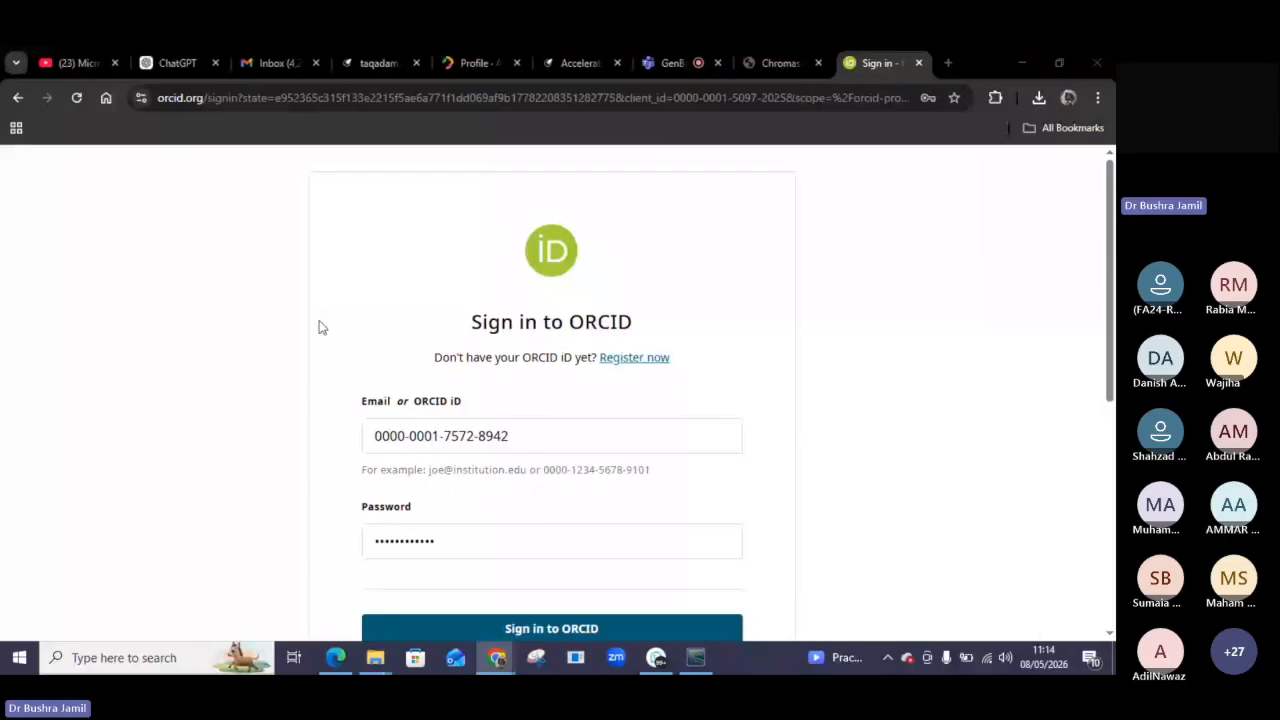
left_click(557, 626)
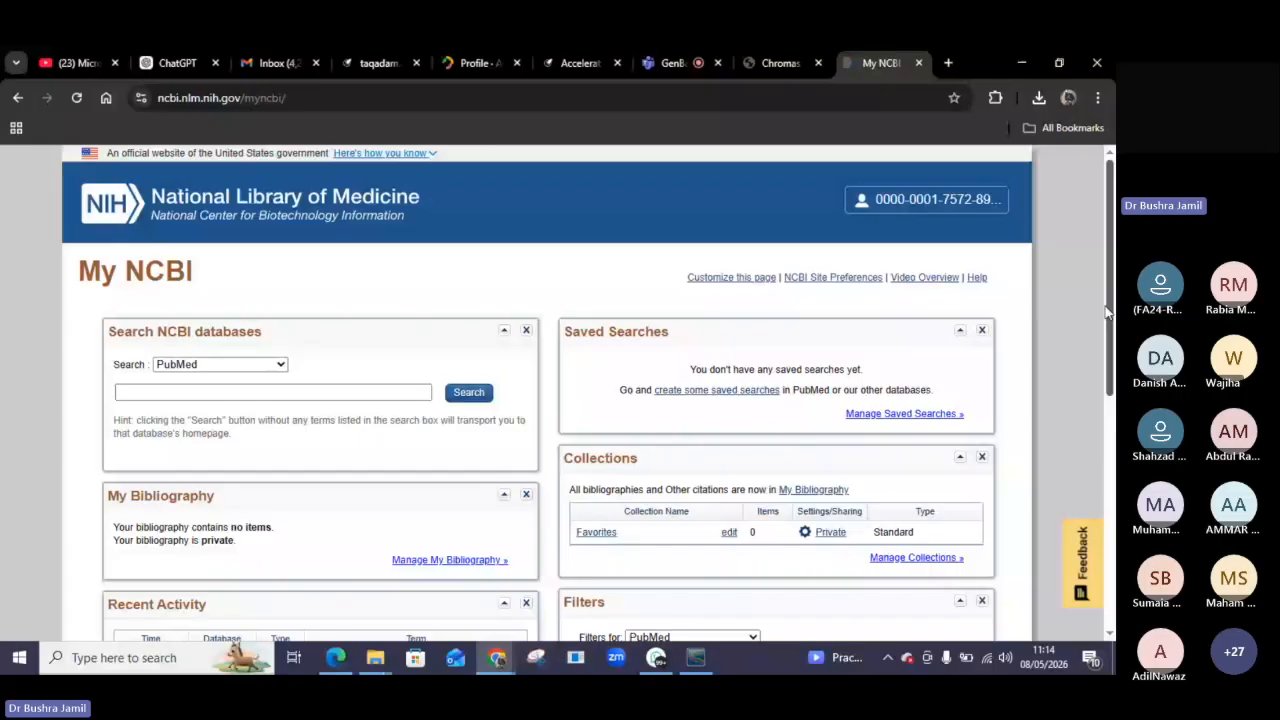
Scroll through the My NCBI dashboard, then bring the Chrome window with My NCBI back up.
left_click_drag(1107, 313, 1110, 500)
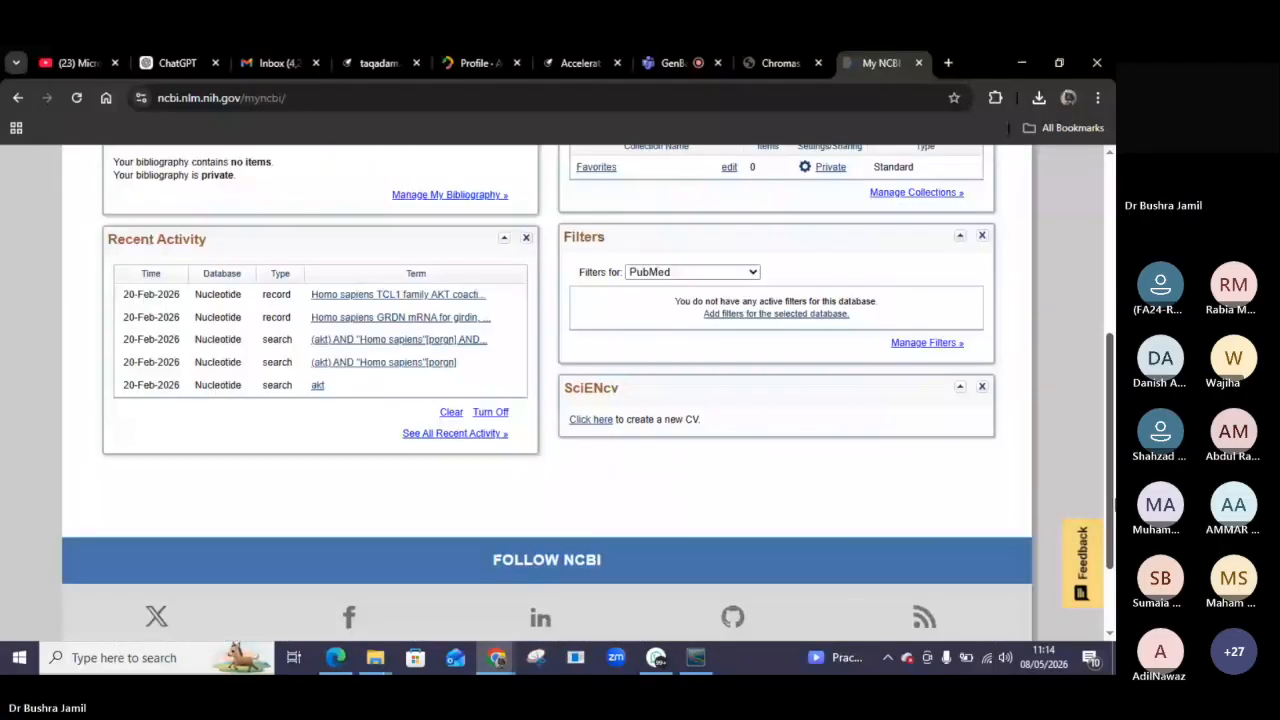
left_click_drag(1113, 501, 1107, 430)
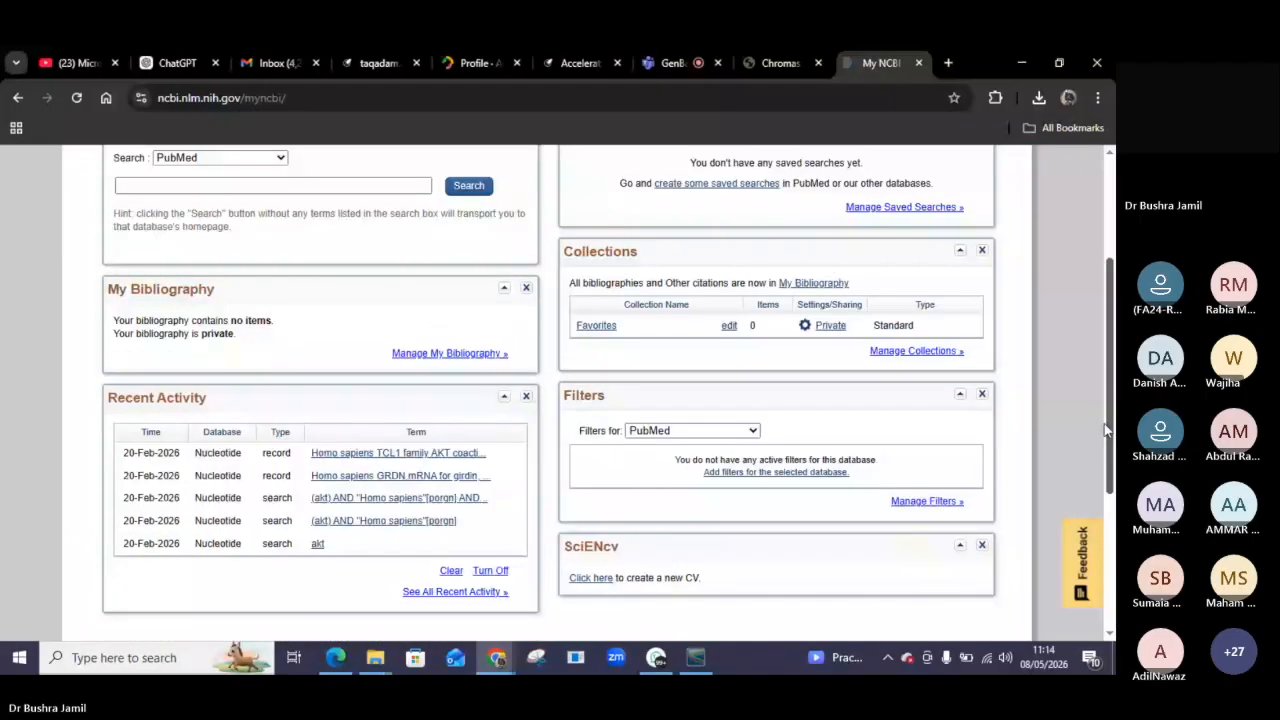
left_click_drag(1107, 430, 1110, 225)
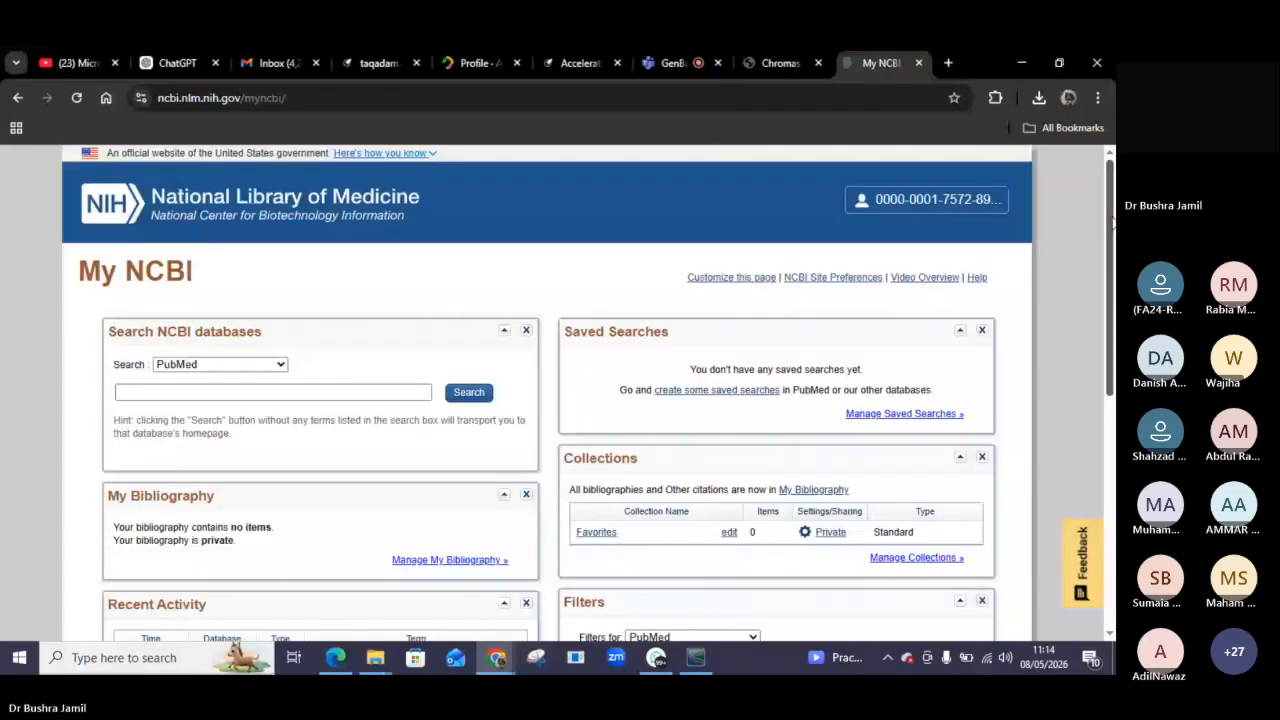
left_click_drag(1110, 225, 1110, 370)
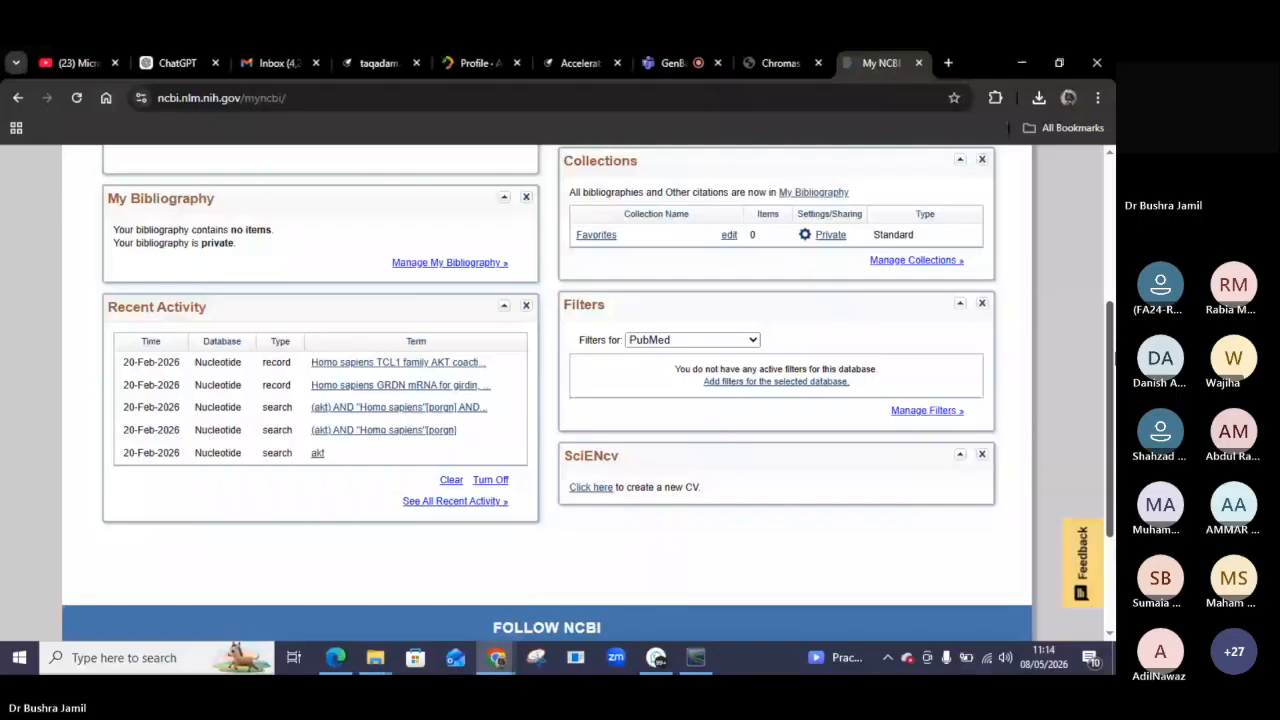
left_click(1022, 62)
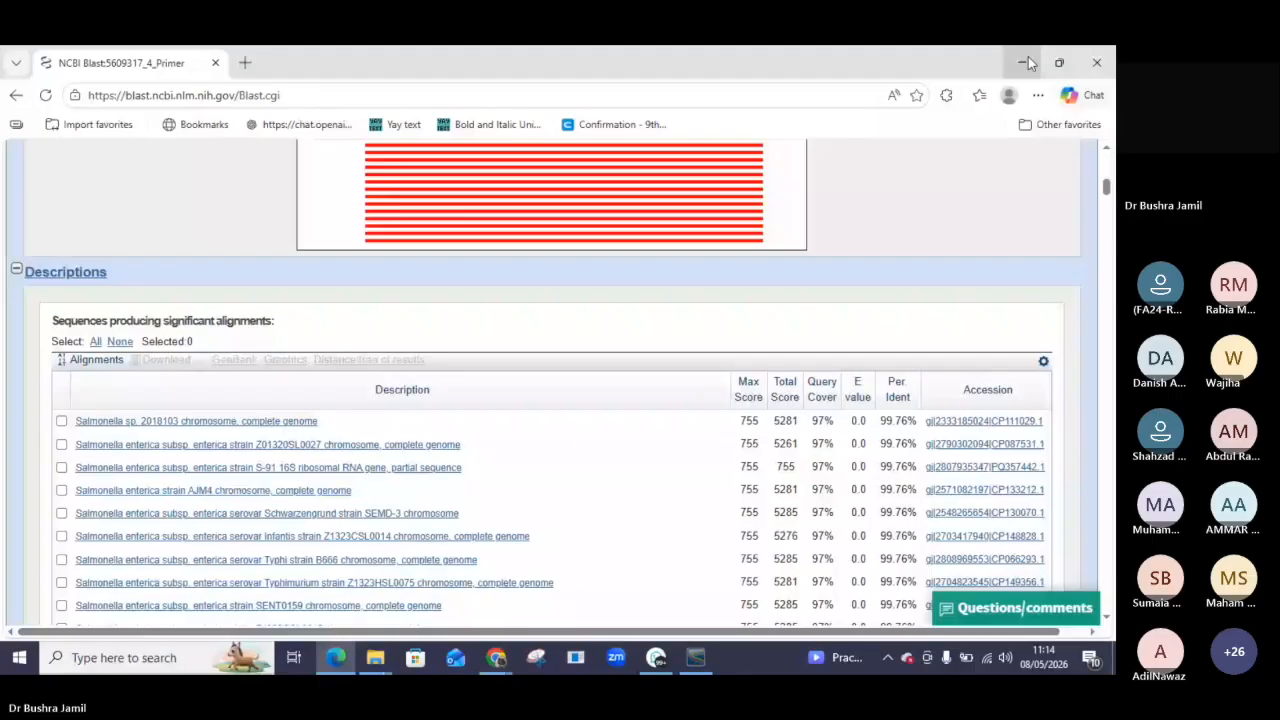
left_click(1026, 62)
mouse_move(503, 634)
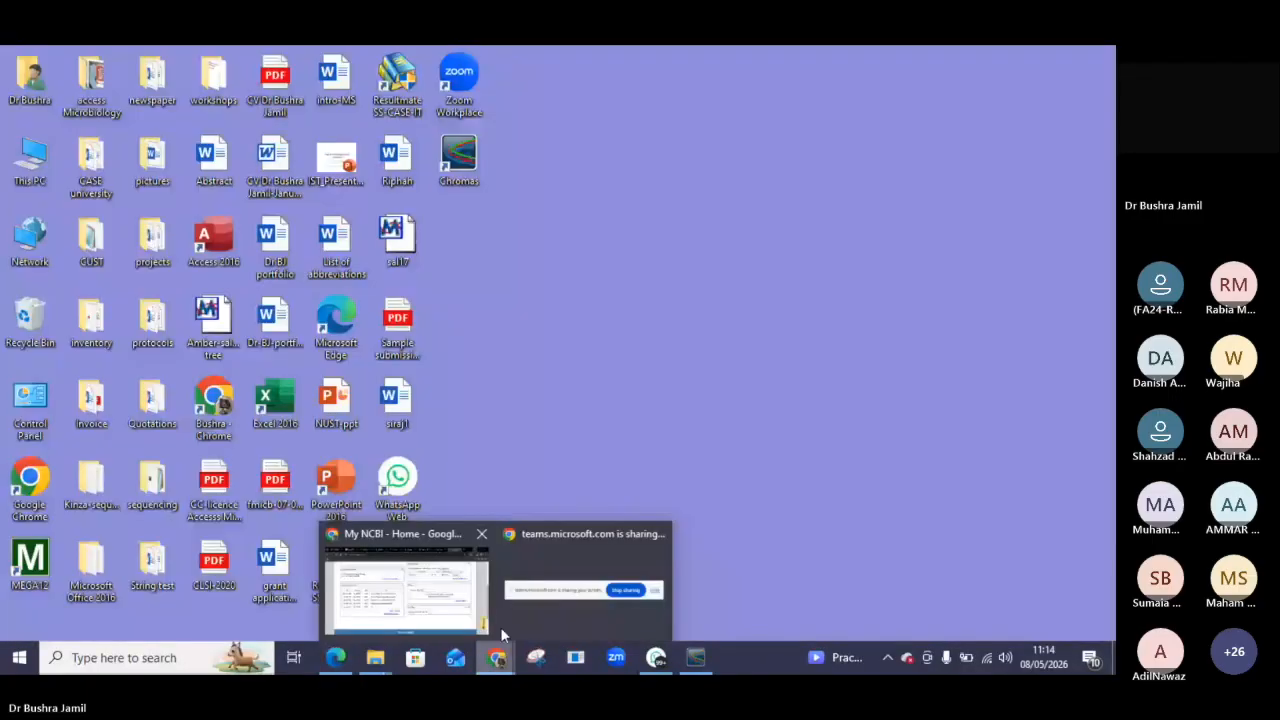
left_click(470, 610)
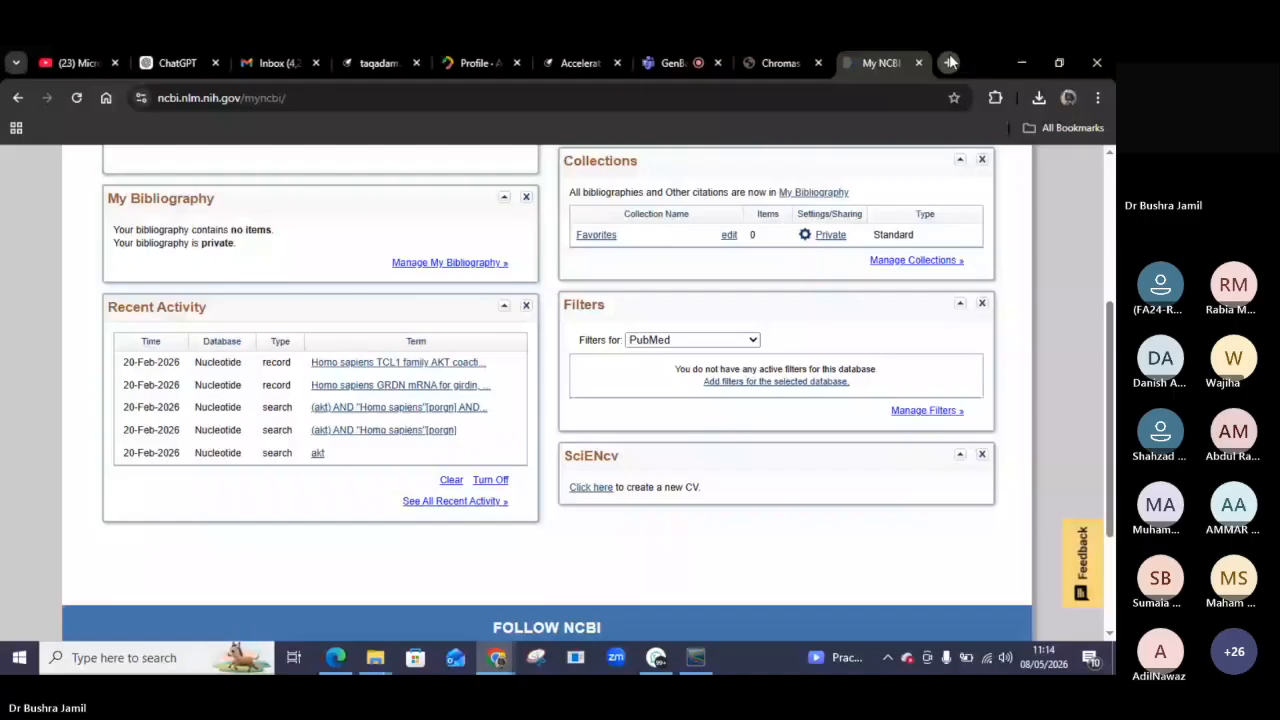
Open the NCBI "How to submit data to GenBank" page in a new tab.
left_click(949, 63)
left_click(884, 449)
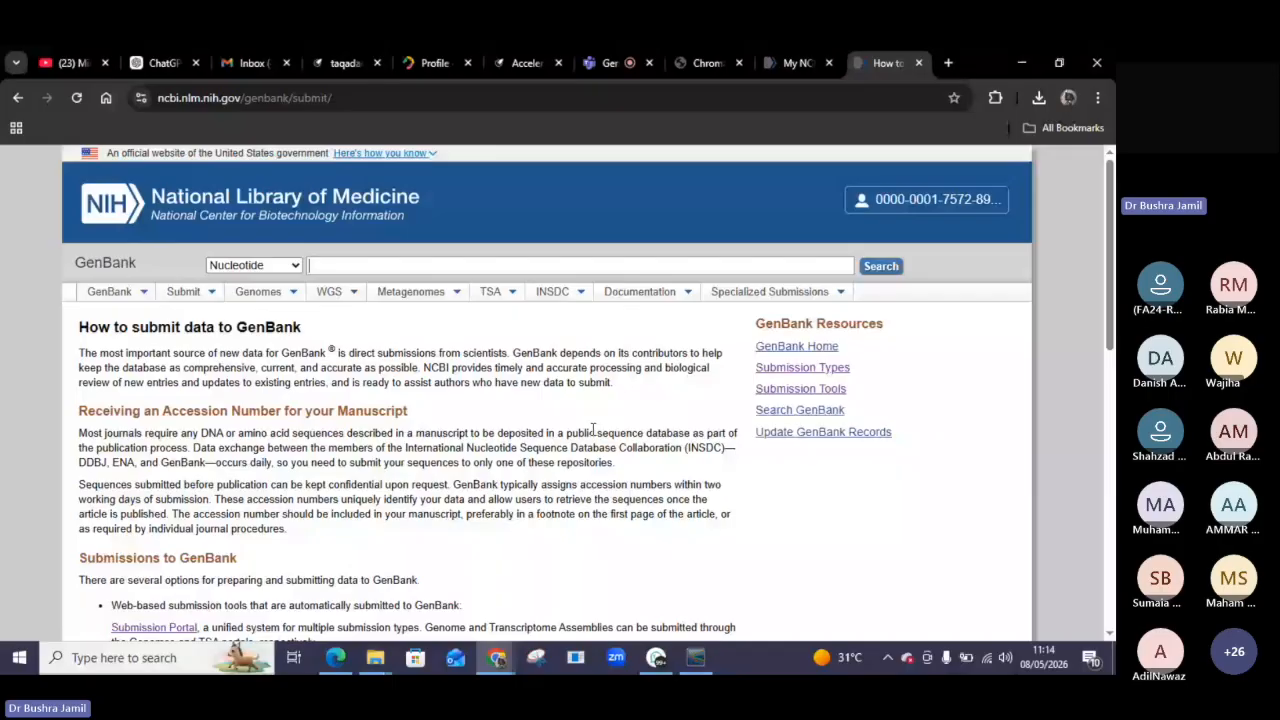
left_click_drag(1110, 255, 1110, 260)
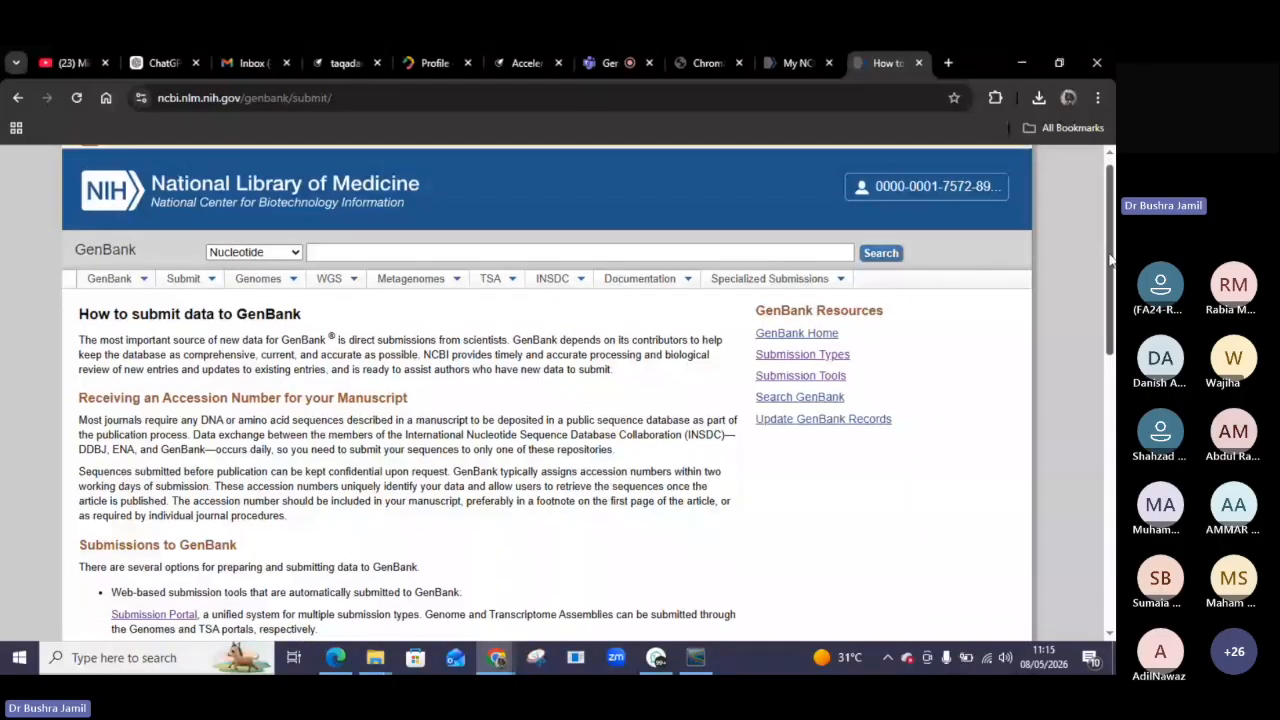
scroll(393, 281, "up", 1)
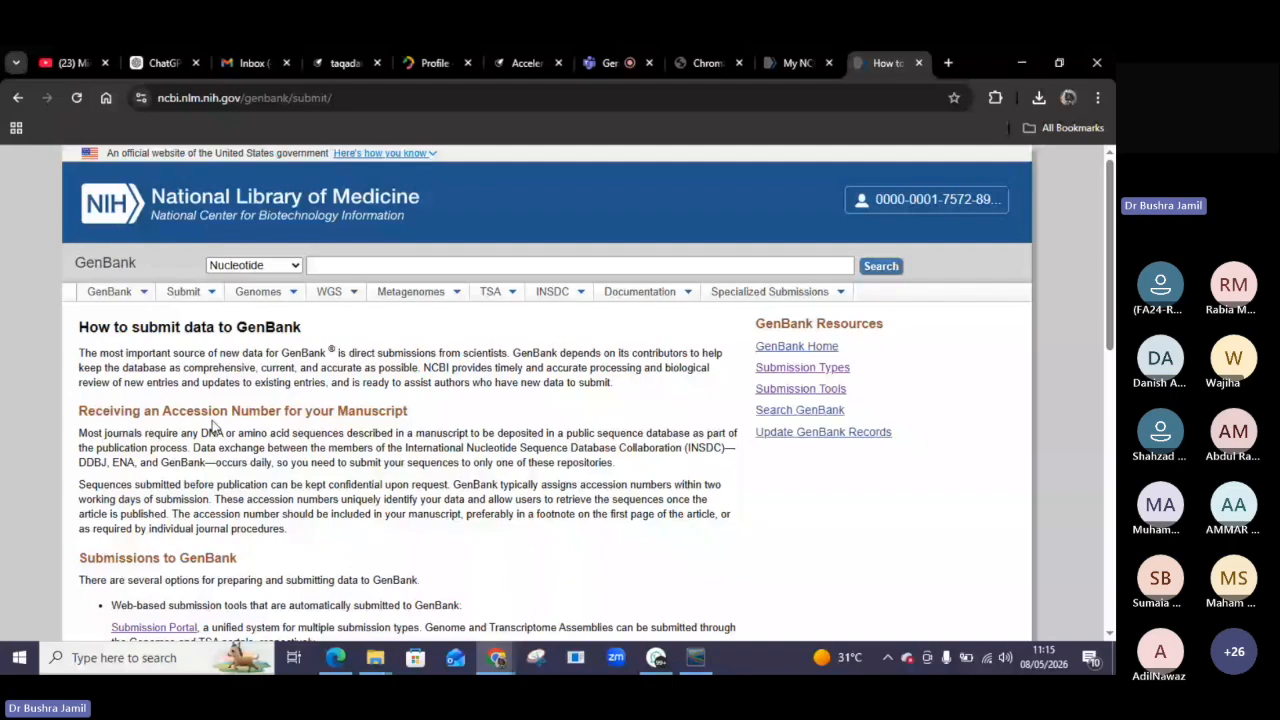
Copy the GenBank submit page address and send it in the Phylogenetic Tree & GenBank Workshop WhatsApp group.
left_click(351, 99)
key("ctrl+c")
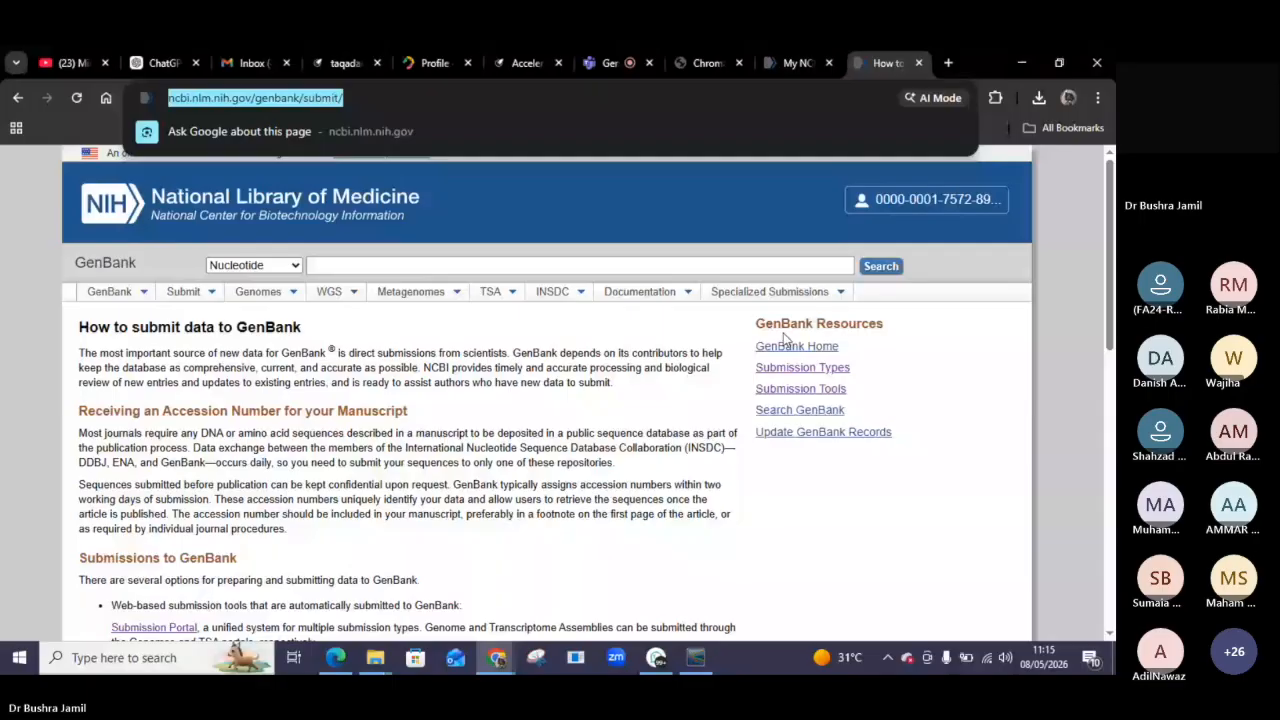
left_click(656, 657)
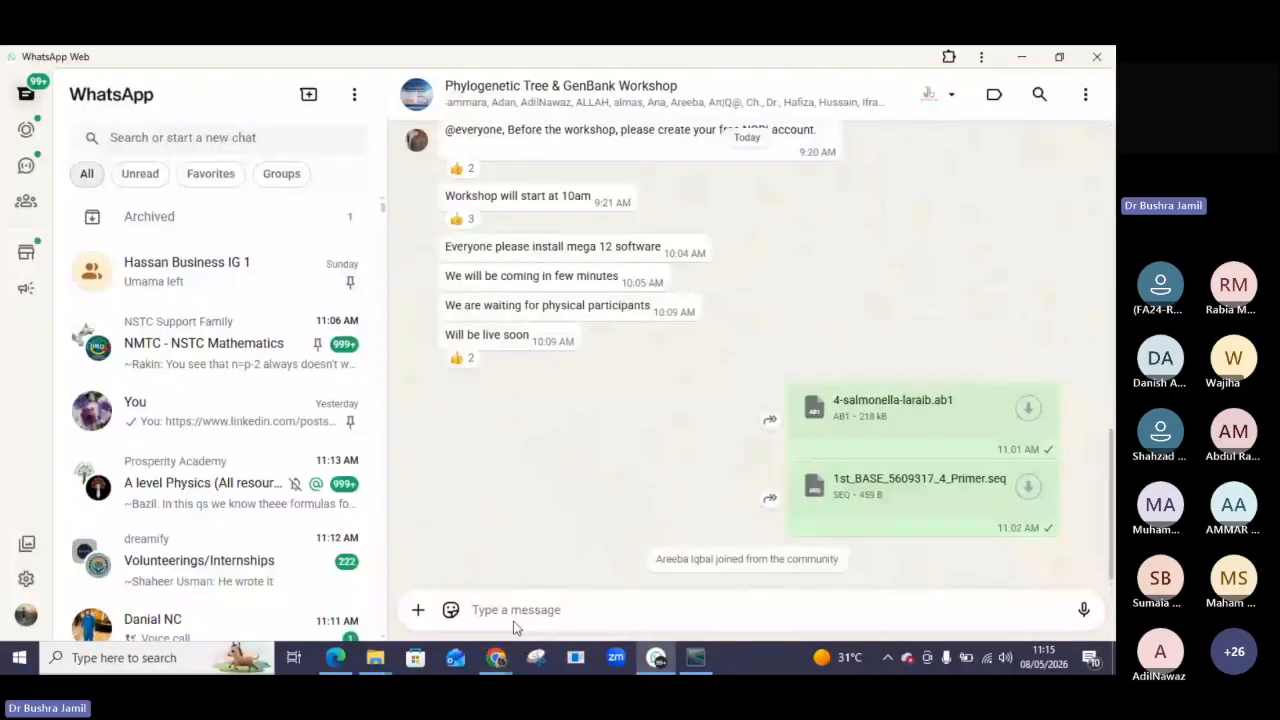
key("ctrl+v")
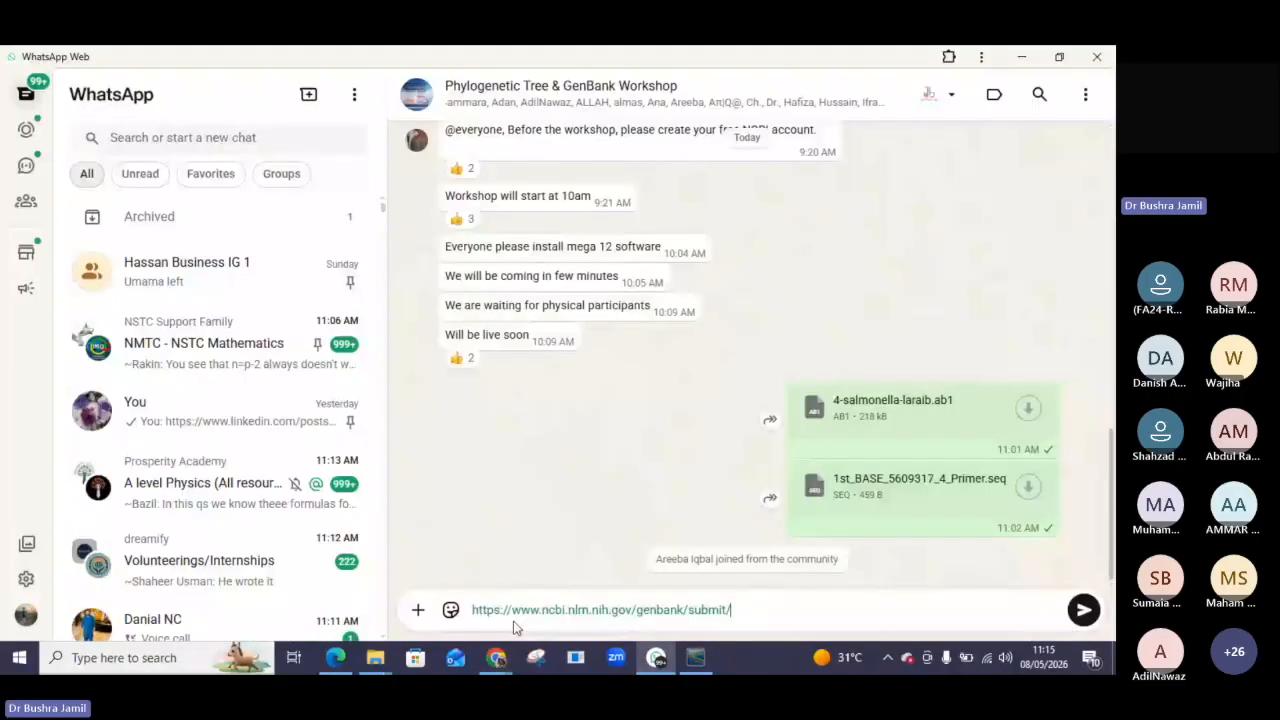
key("Return")
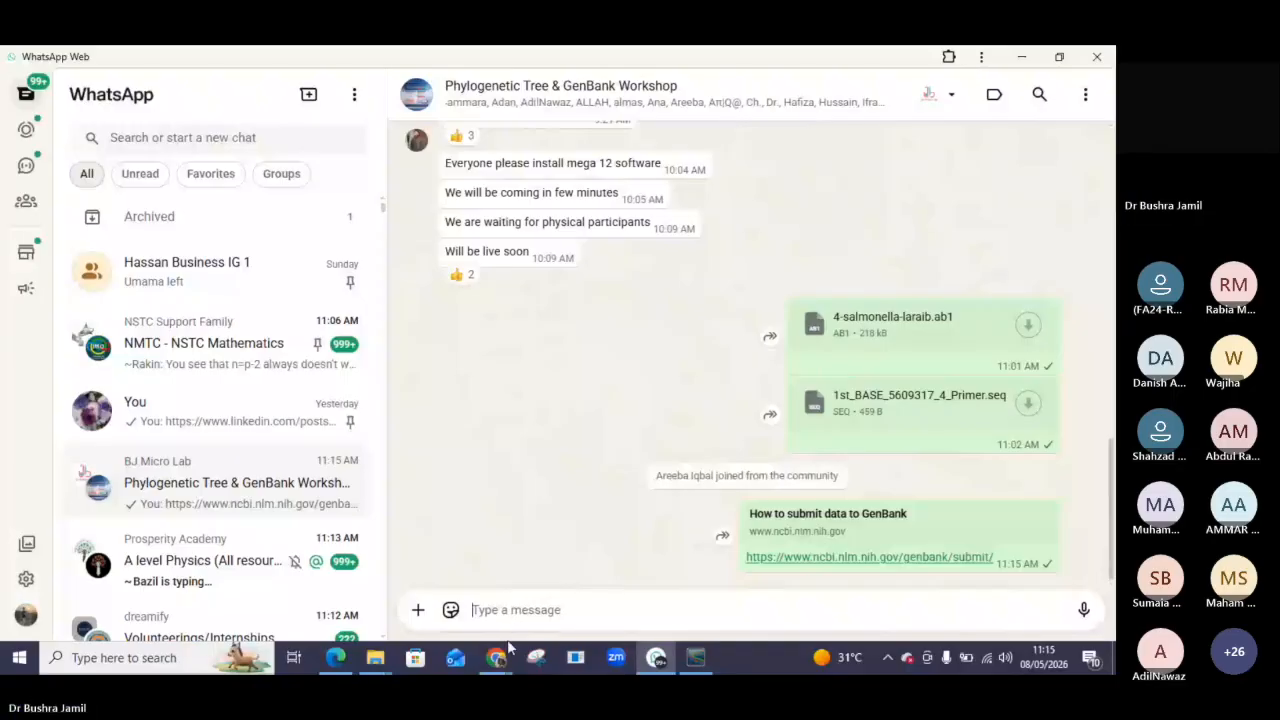
Return to the GenBank submission page and open the NCBI Submission Portal from its navigation menus.
left_click(504, 652)
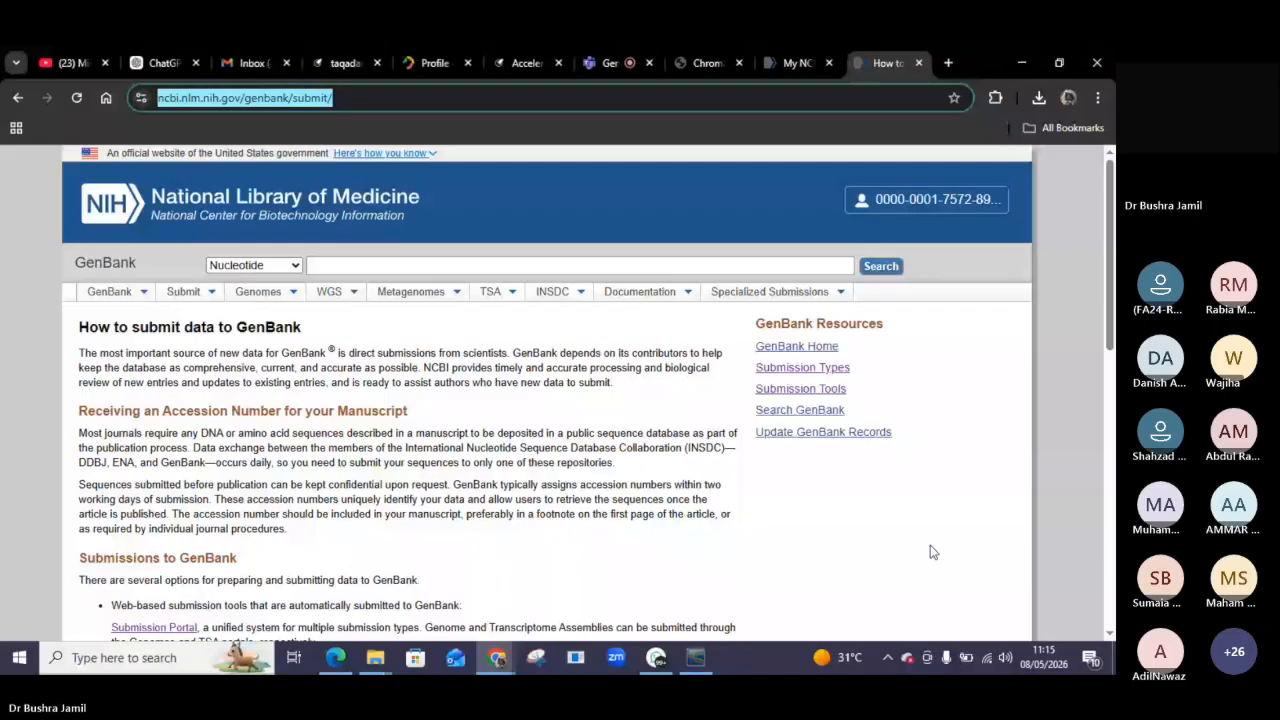
left_click_drag(1111, 166, 1112, 204)
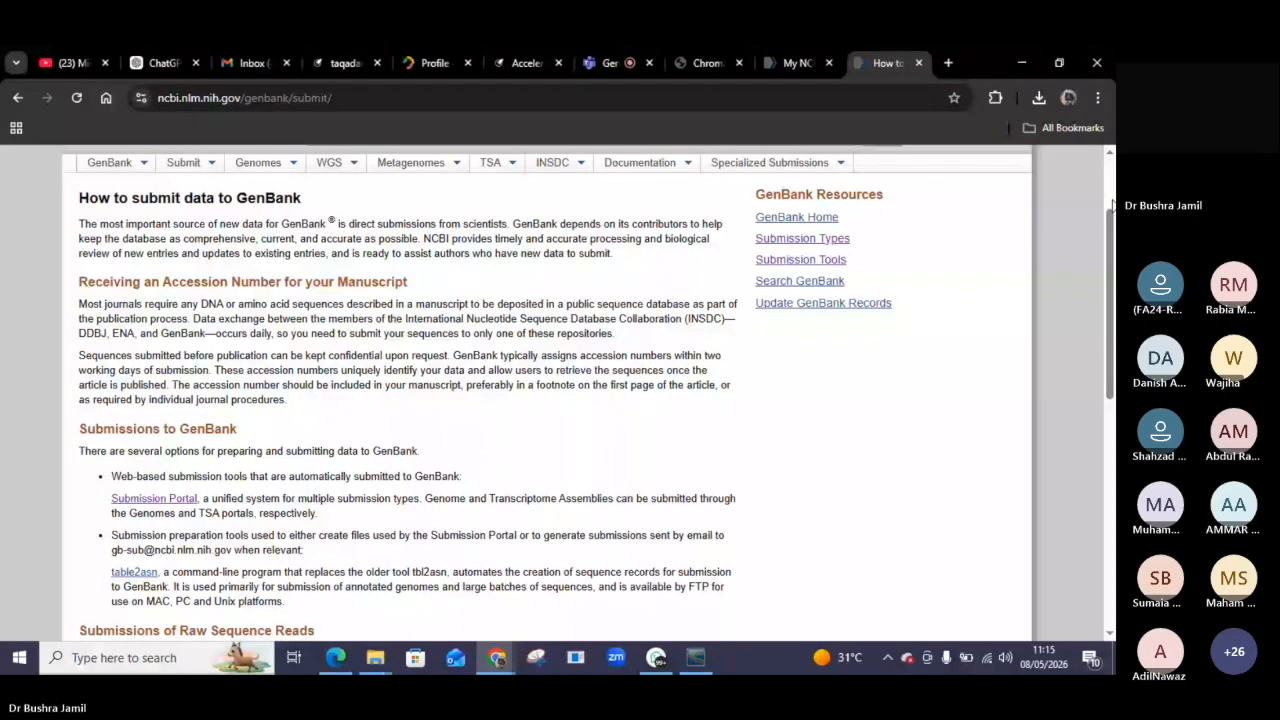
scroll(1092, 591, "up", 2)
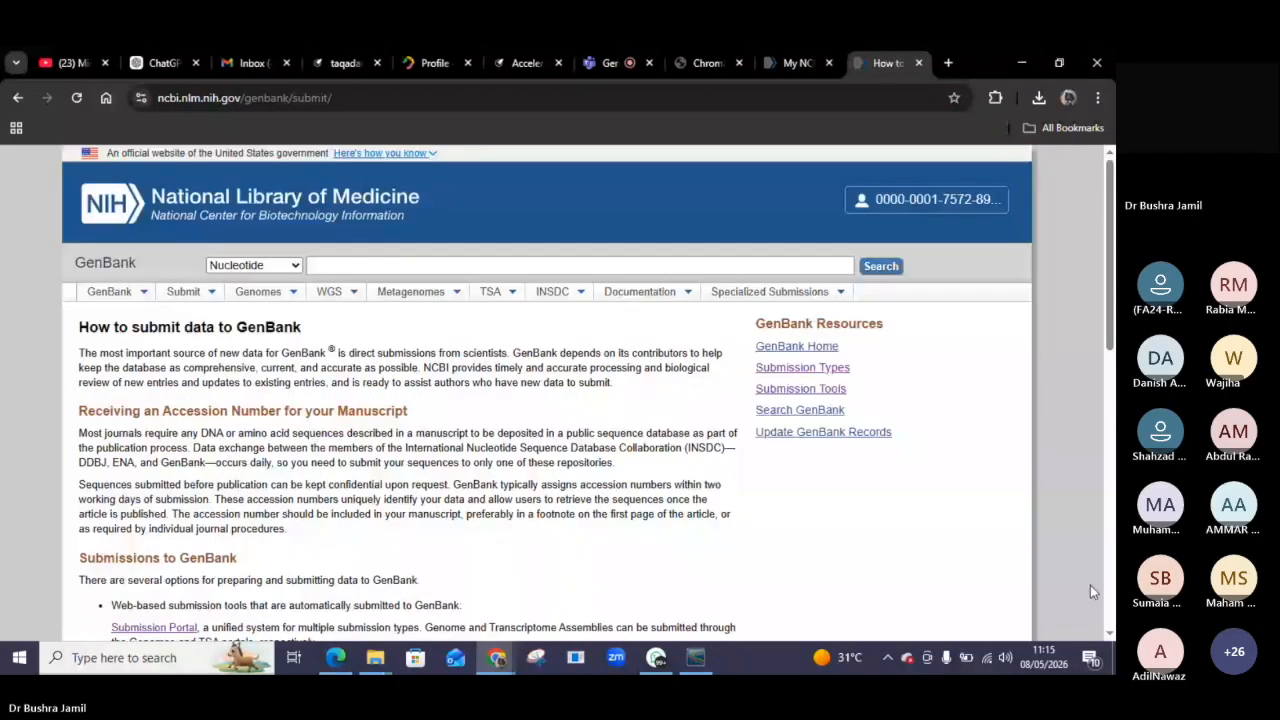
scroll(1092, 209, "down", 1)
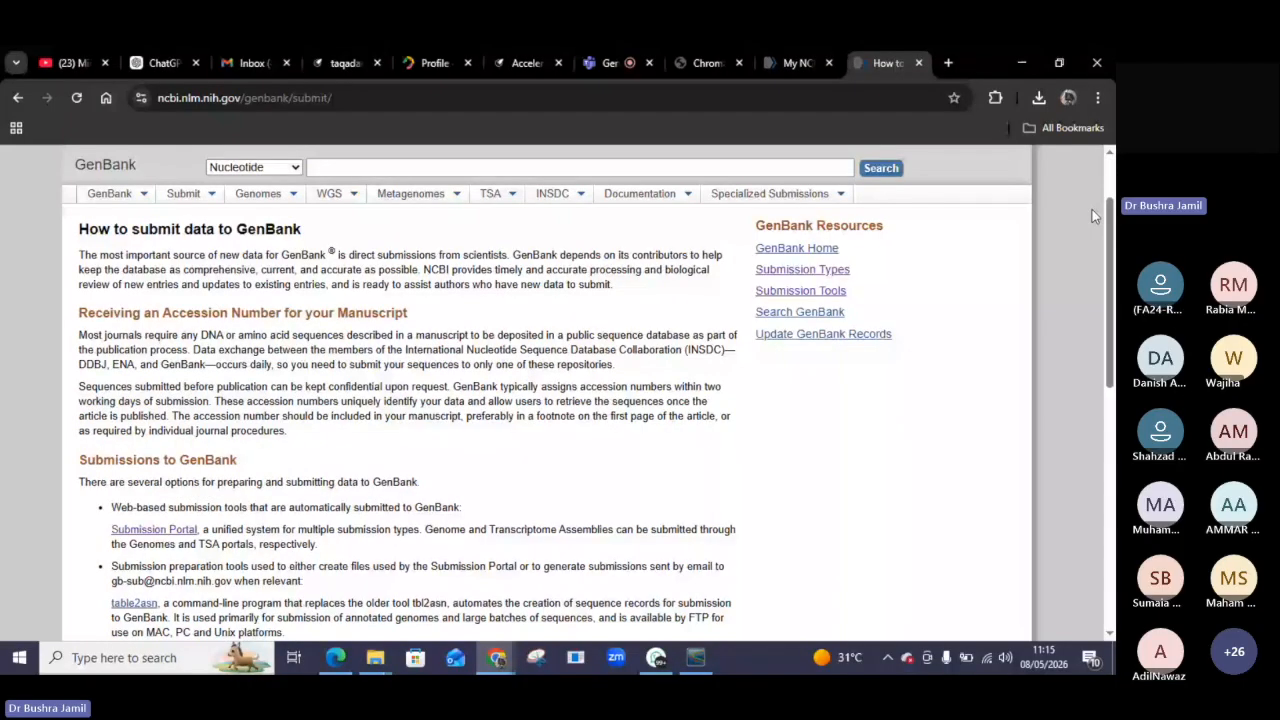
scroll(1111, 167, "up", 1)
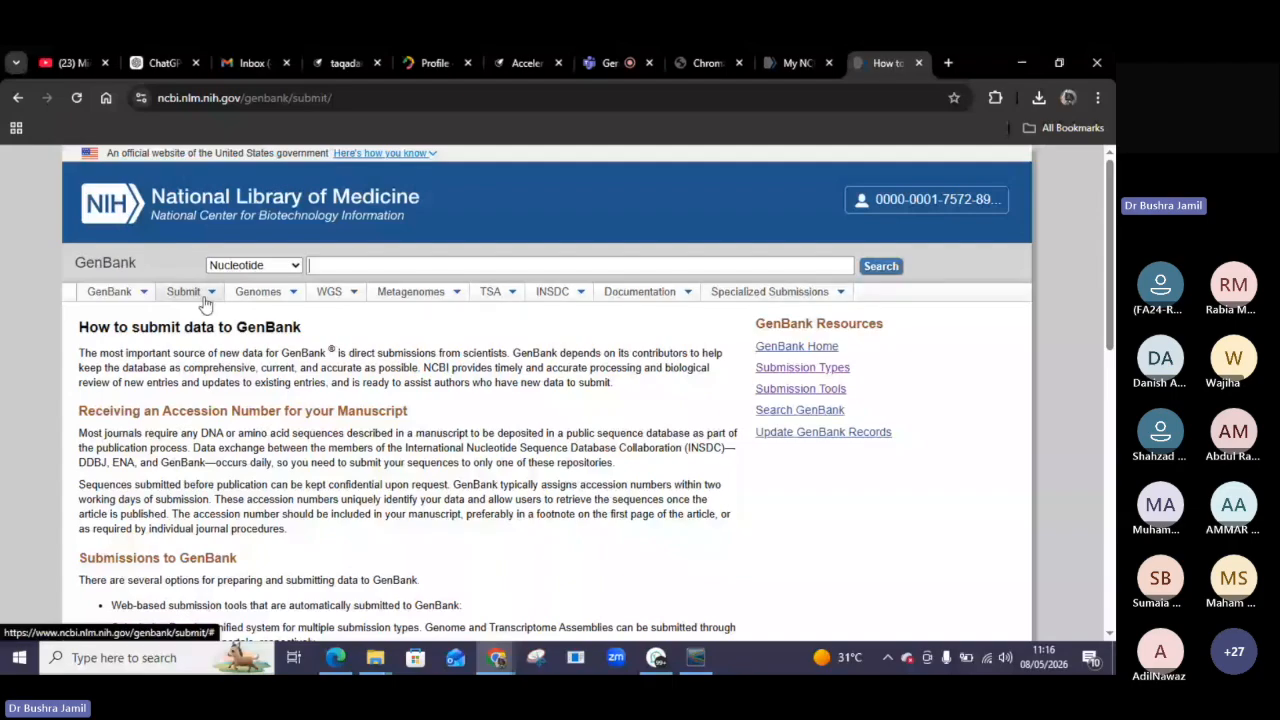
left_click(112, 291)
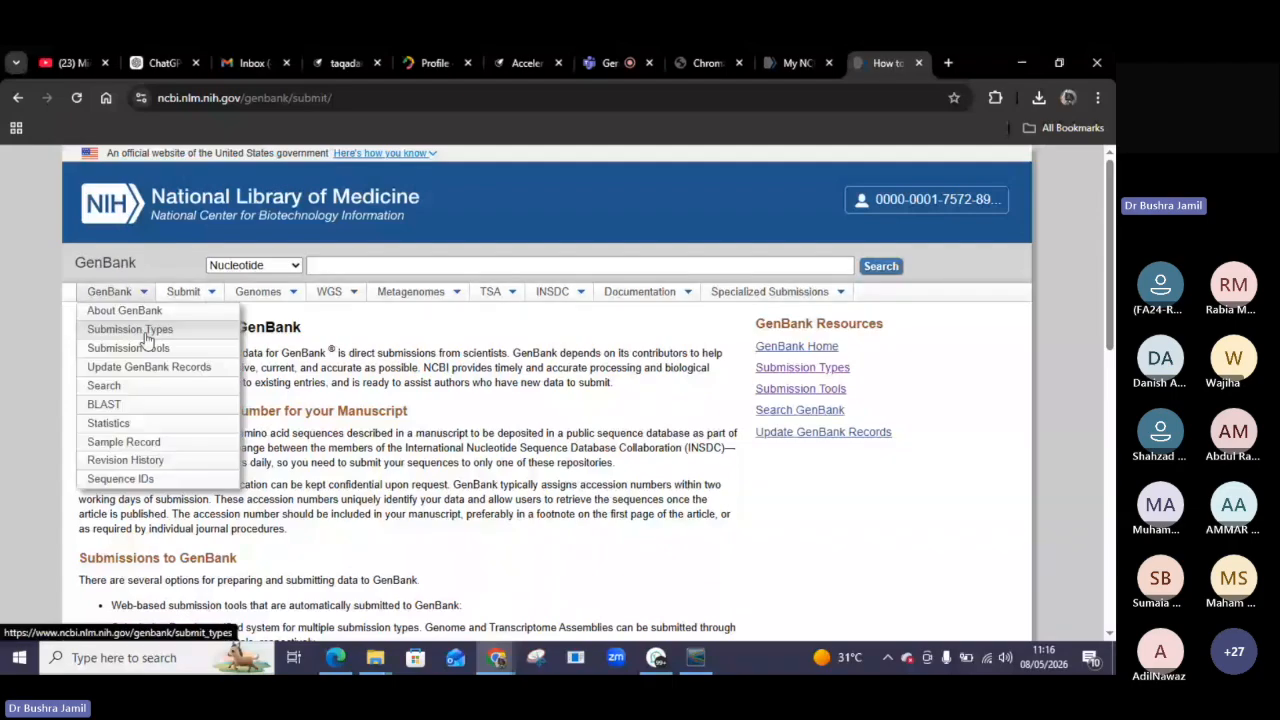
left_click(206, 296)
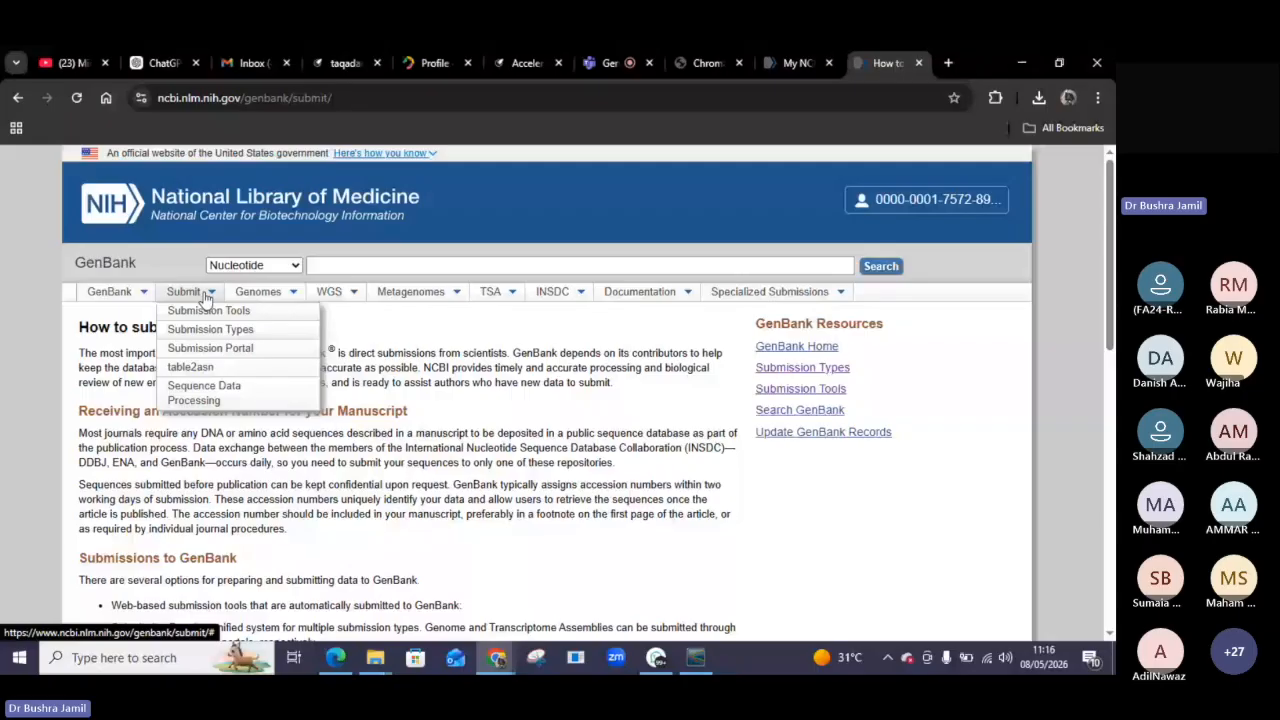
left_click(128, 298)
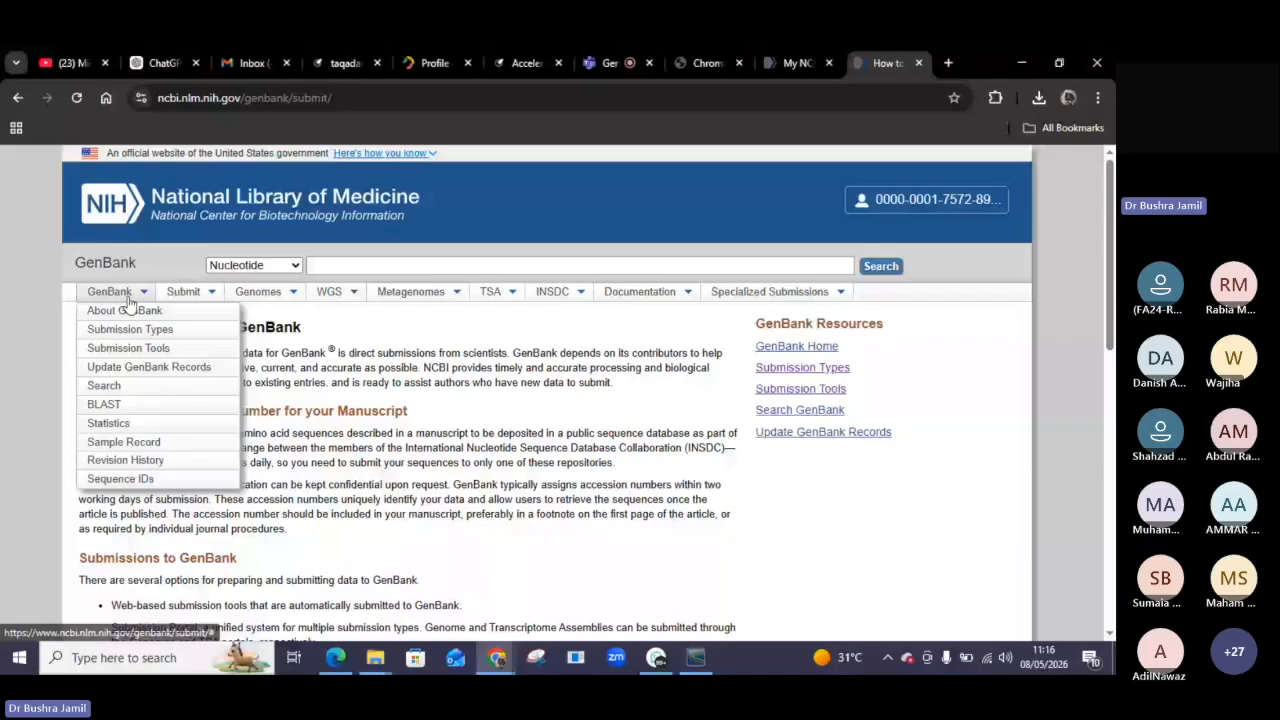
left_click(221, 350)
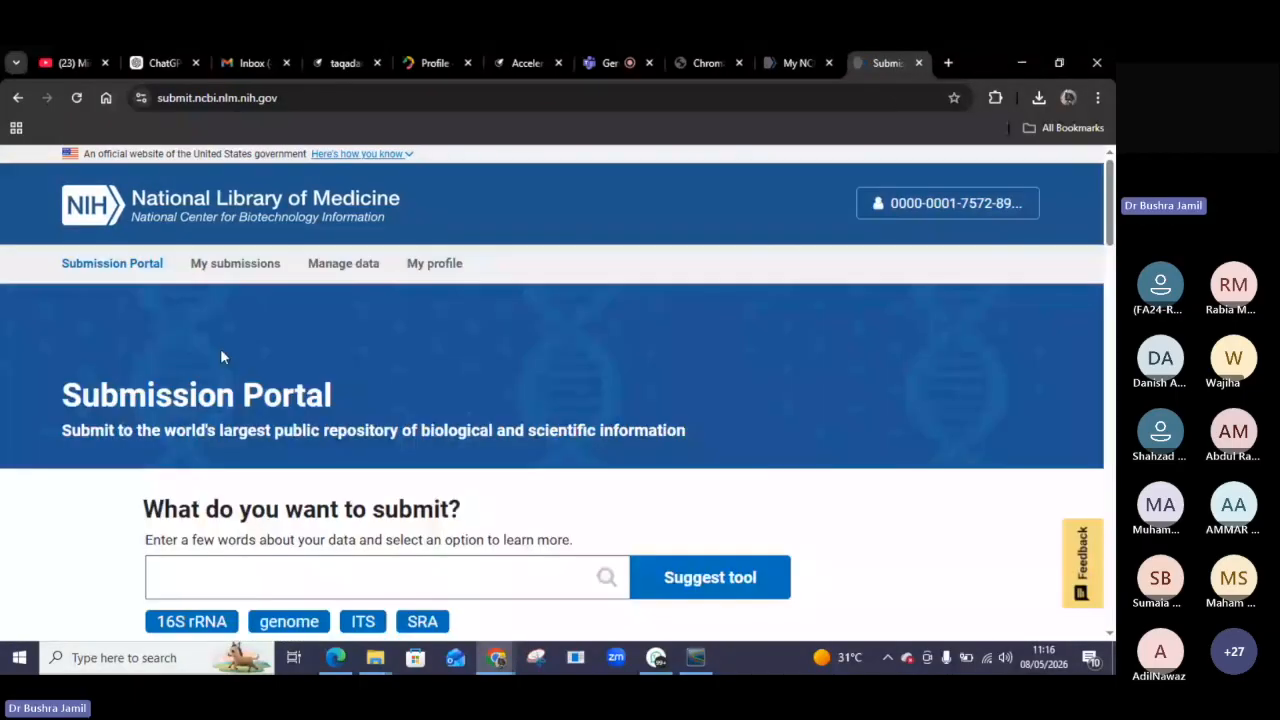
Pick the 16S rRNA suggestion in the portal and start a GenBank submission.
scroll(405, 446, "down", 2)
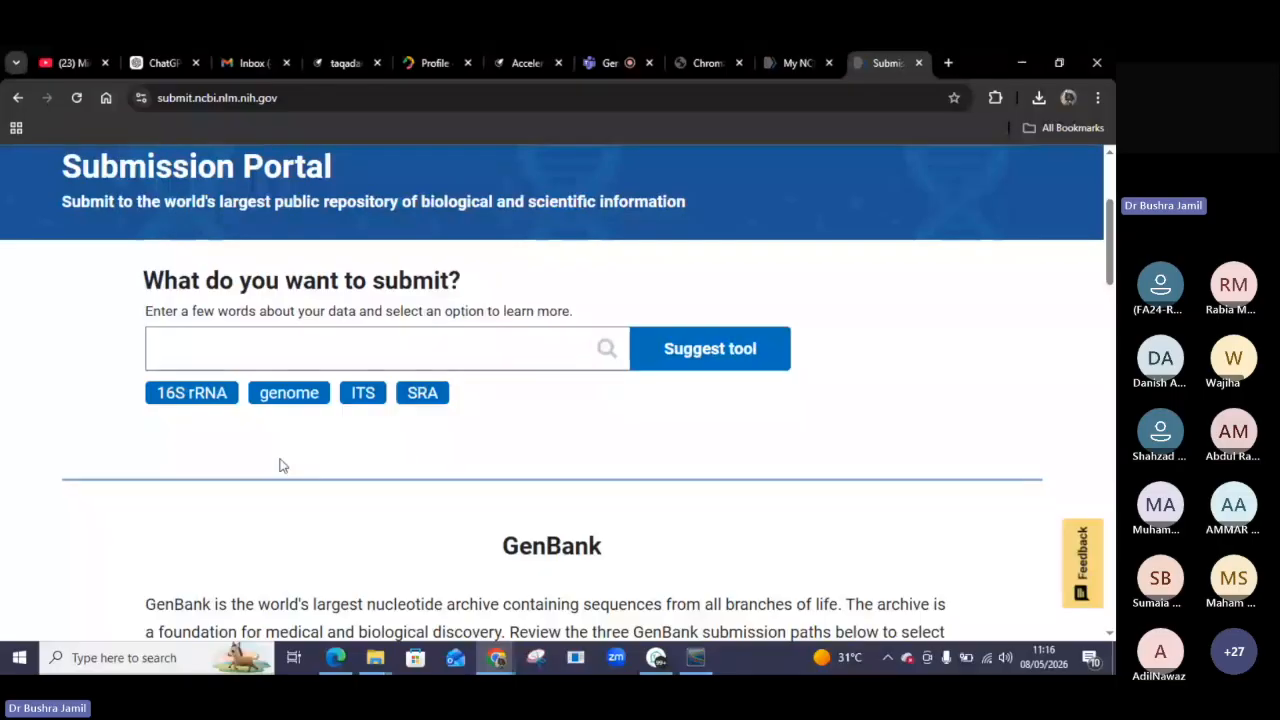
left_click(192, 395)
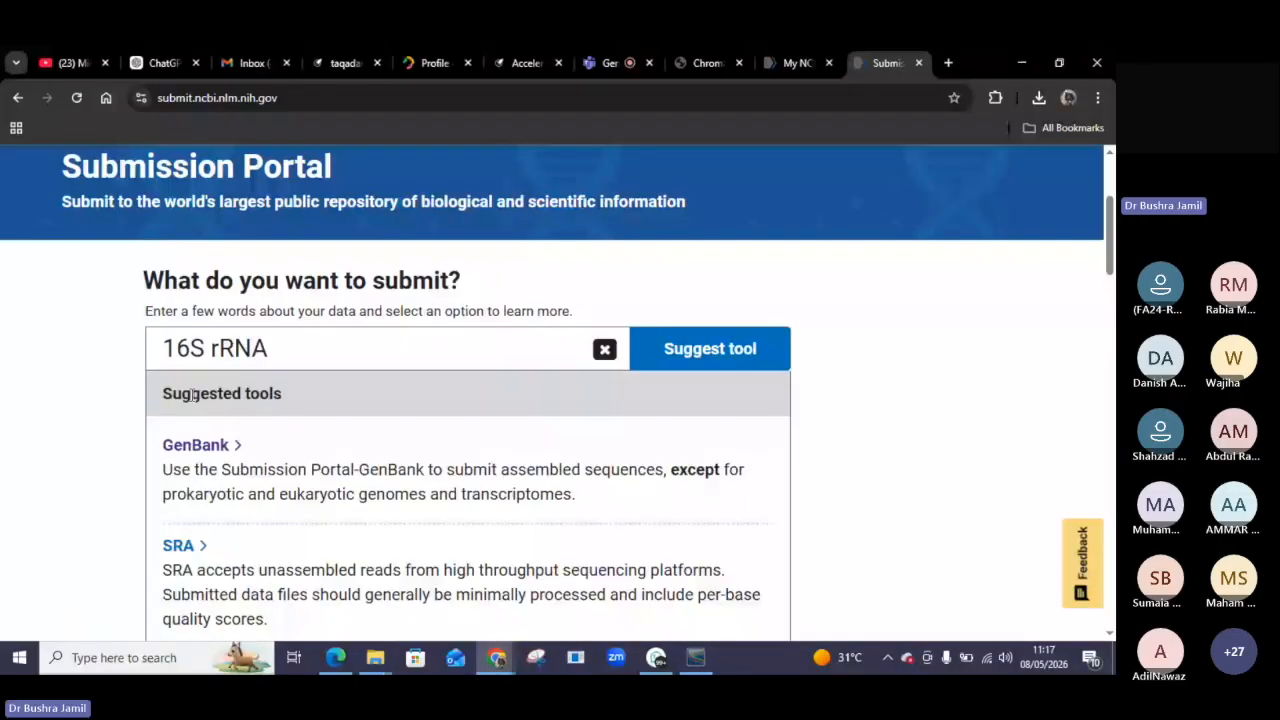
scroll(403, 456, "down", 2)
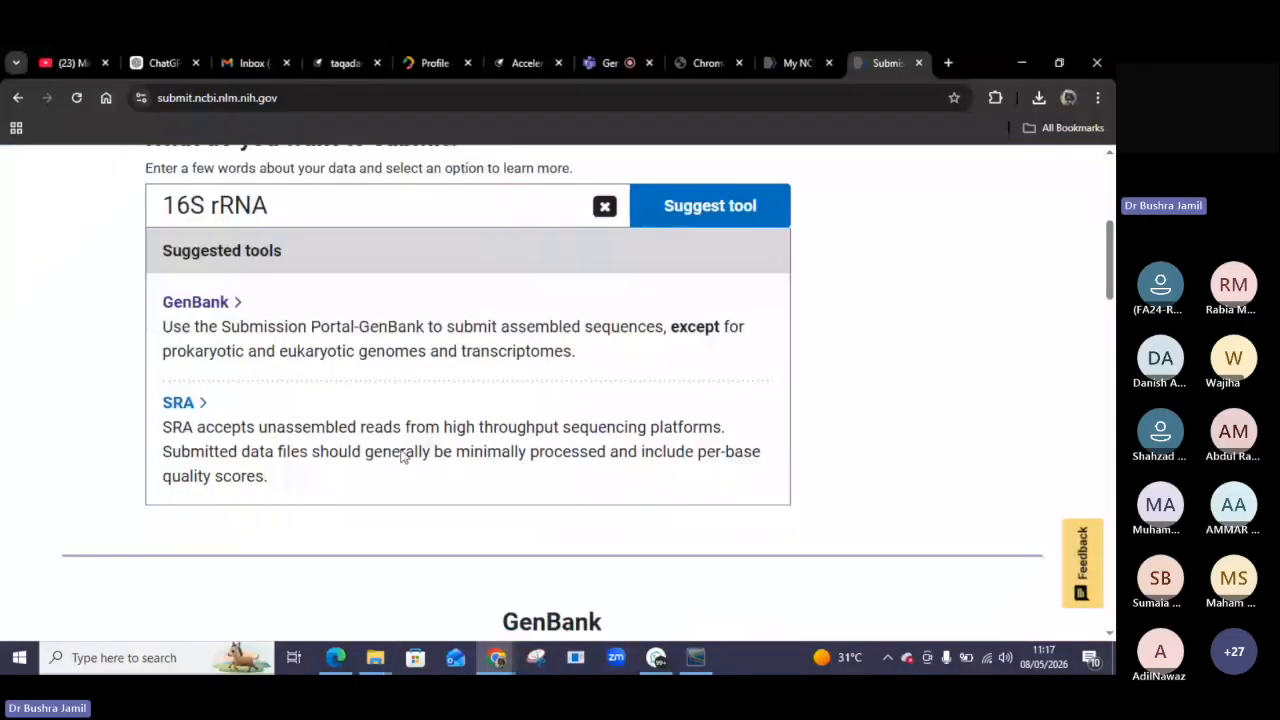
scroll(403, 456, "down", 2)
scroll(403, 456, "down", 1)
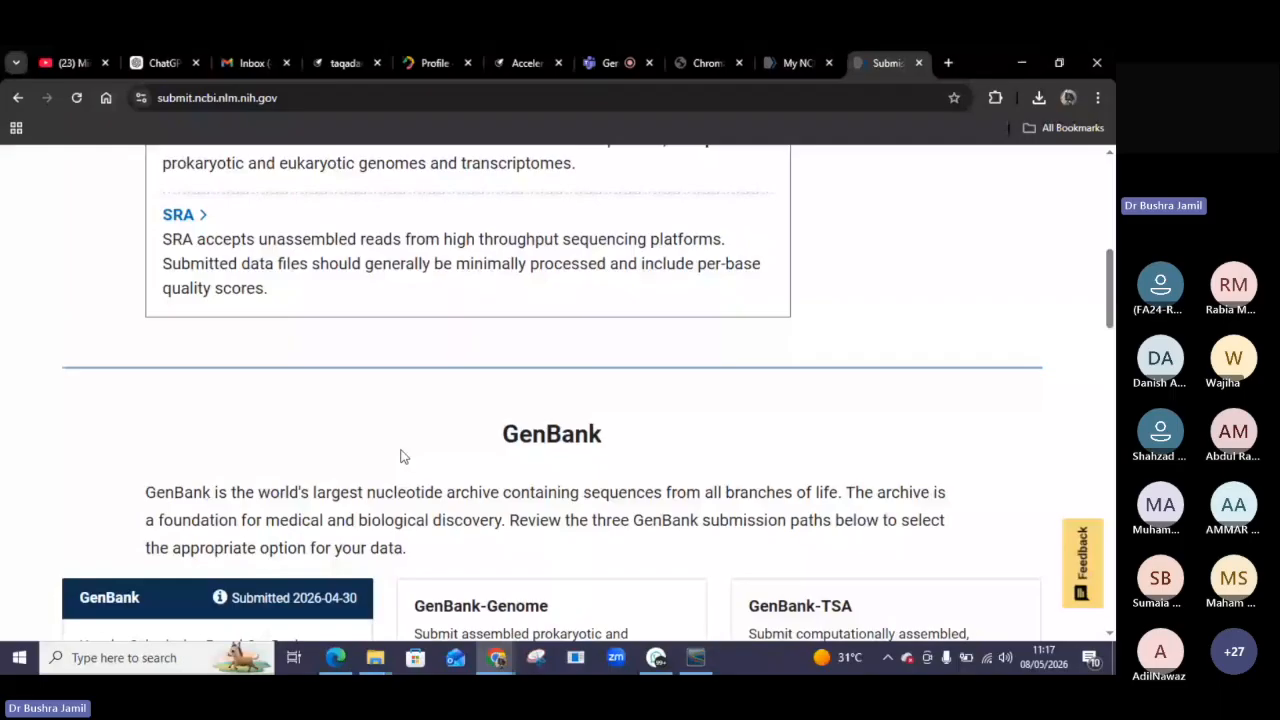
scroll(403, 456, "down", 3)
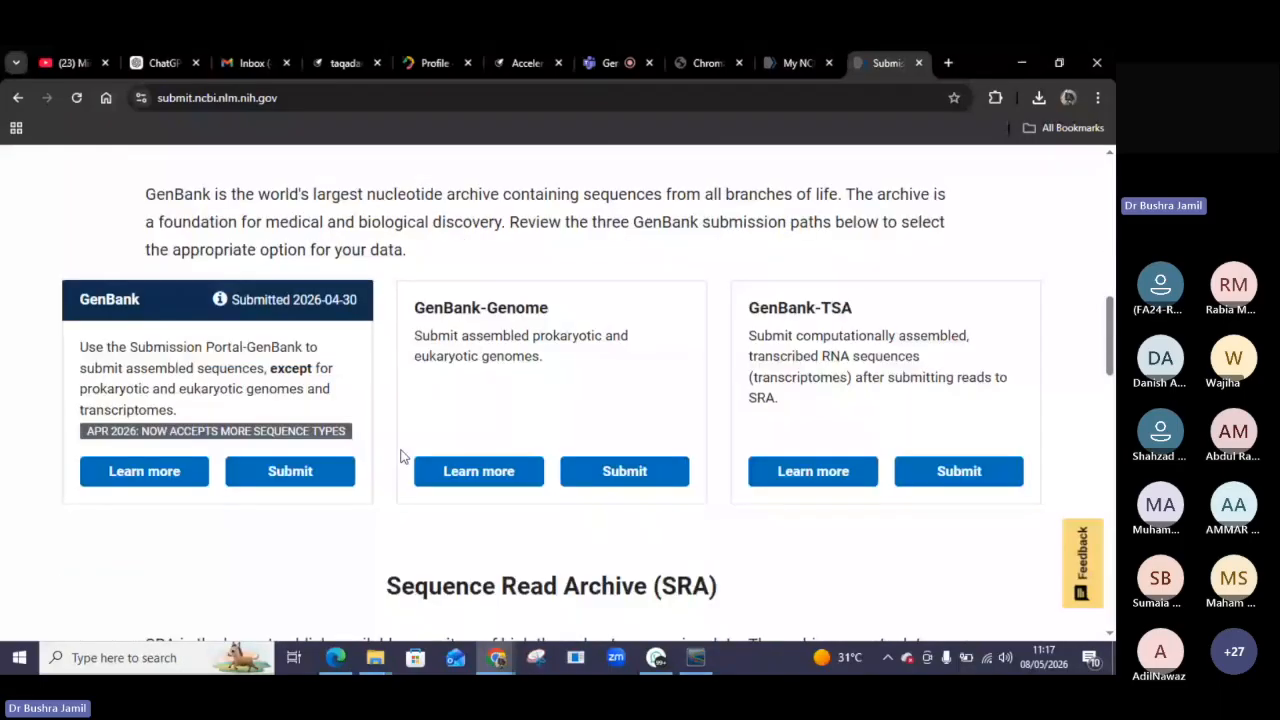
left_click(290, 473)
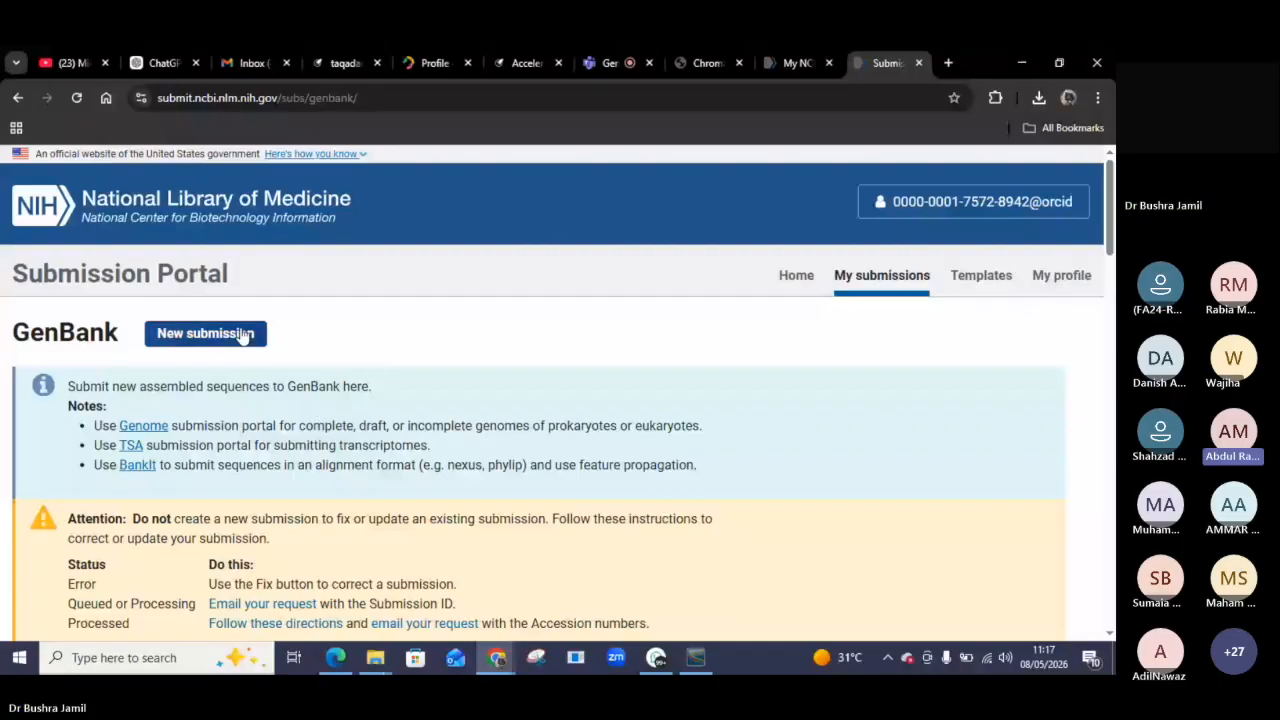
Create a new GenBank submission.
scroll(310, 452, "down", 2)
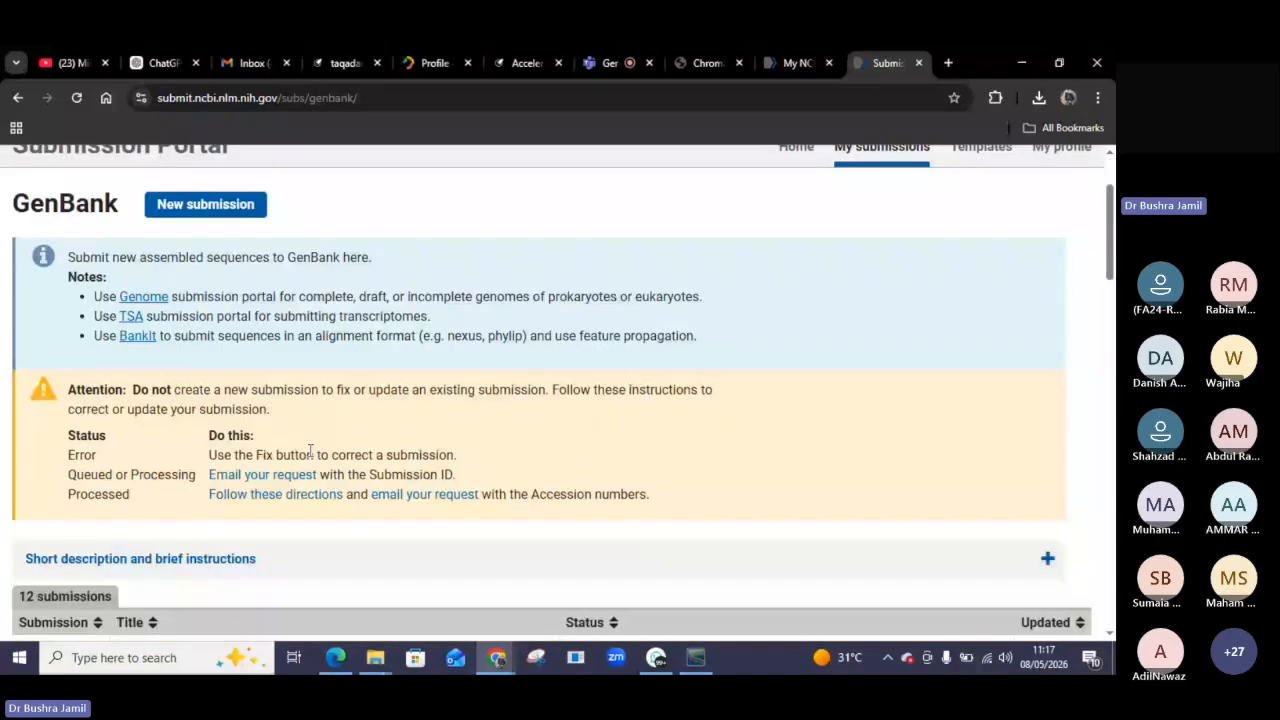
scroll(310, 452, "down", 1)
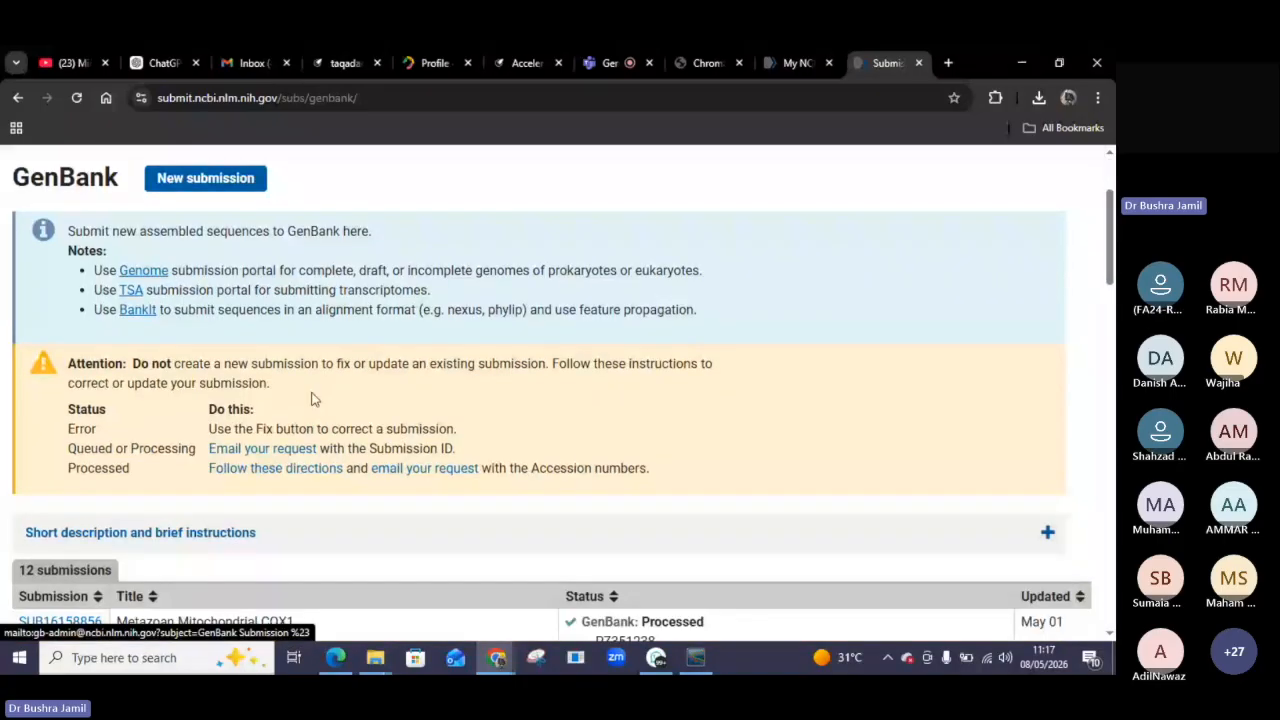
left_click(215, 186)
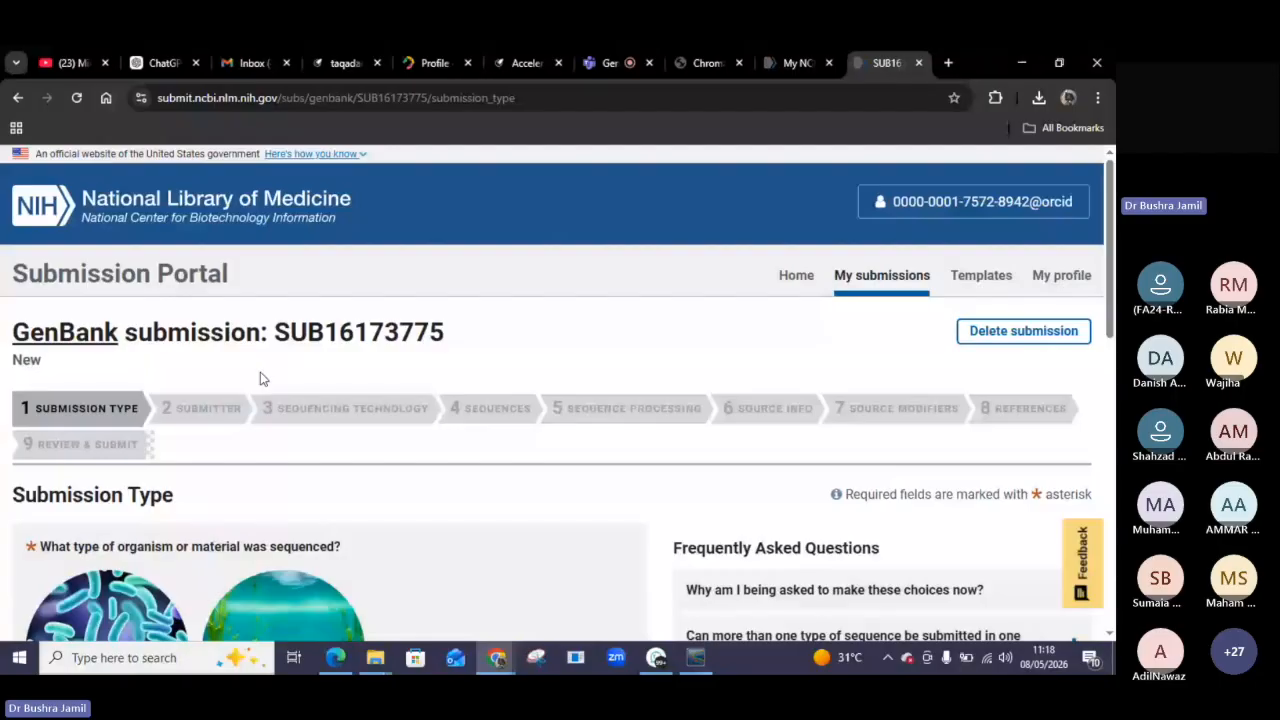
Choose Prokaryote as the type of organism that was sequenced.
scroll(258, 400, "down", 1)
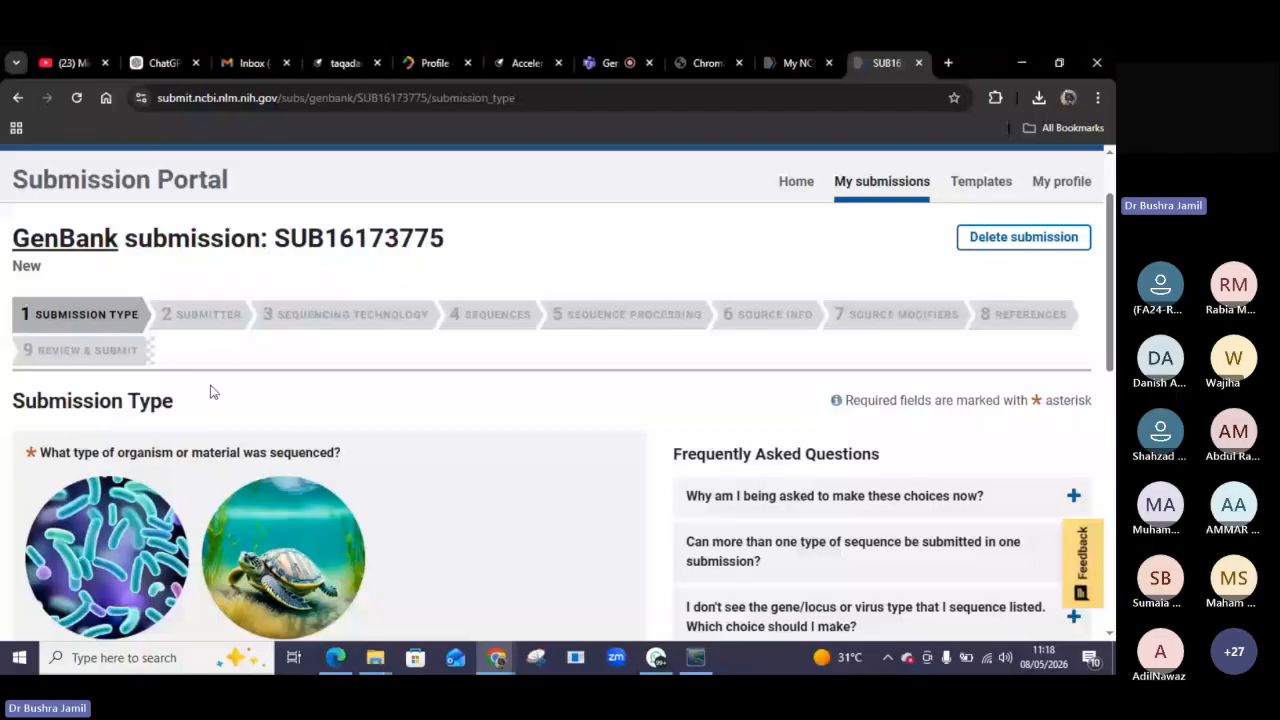
scroll(210, 392, "down", 3)
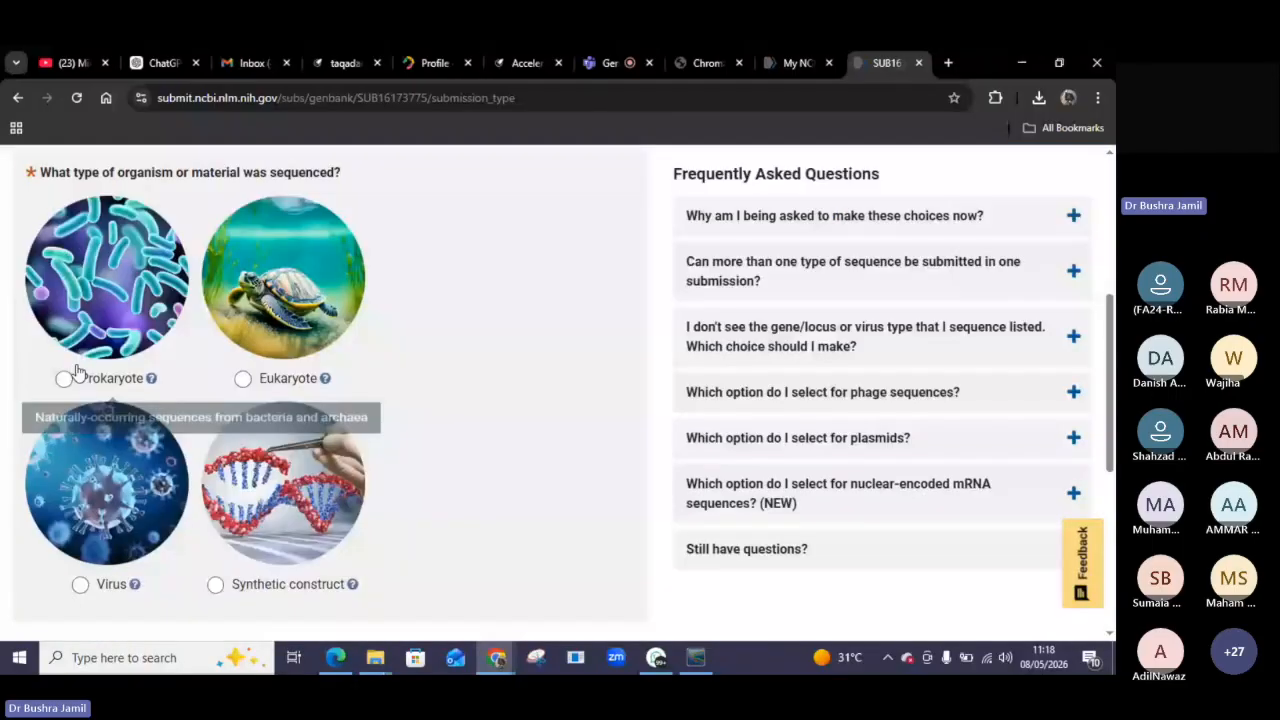
left_click(64, 380)
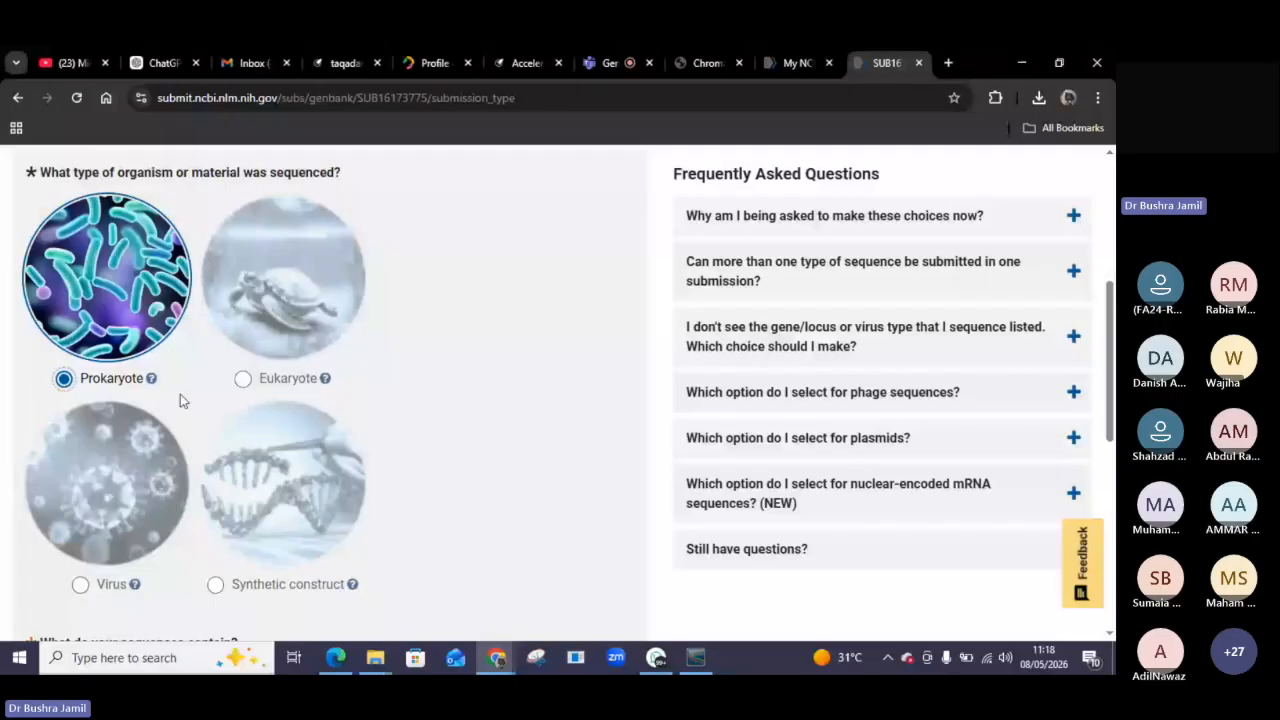
Specify that the sequences contain small subunit rRNA only (16S rRNA).
scroll(180, 396, "up", 2)
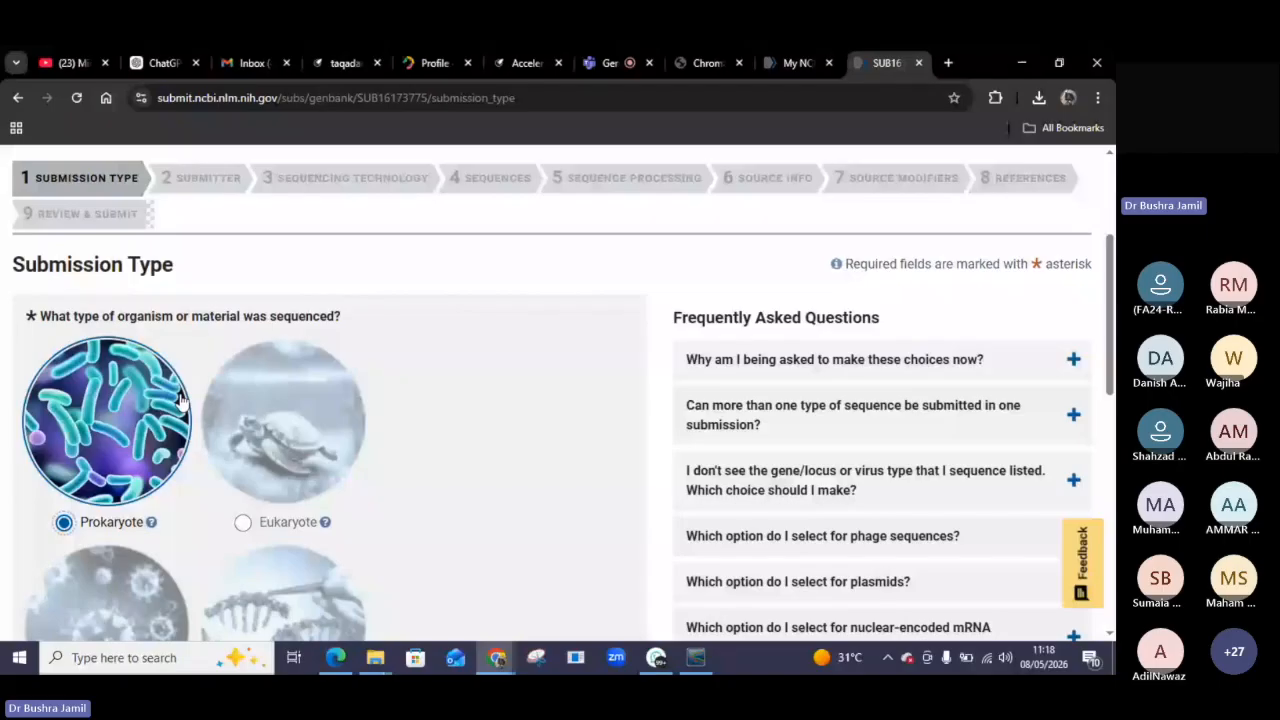
scroll(180, 398, "down", 1)
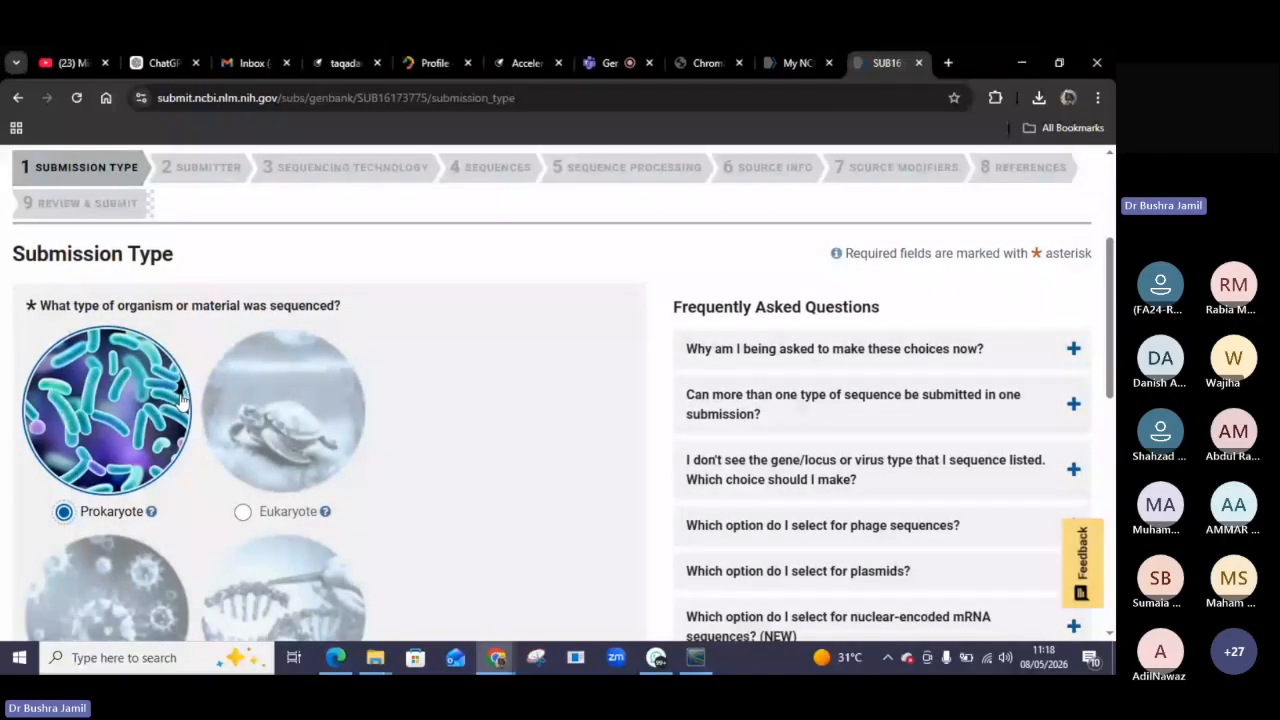
scroll(180, 398, "down", 1)
scroll(165, 446, "down", 3)
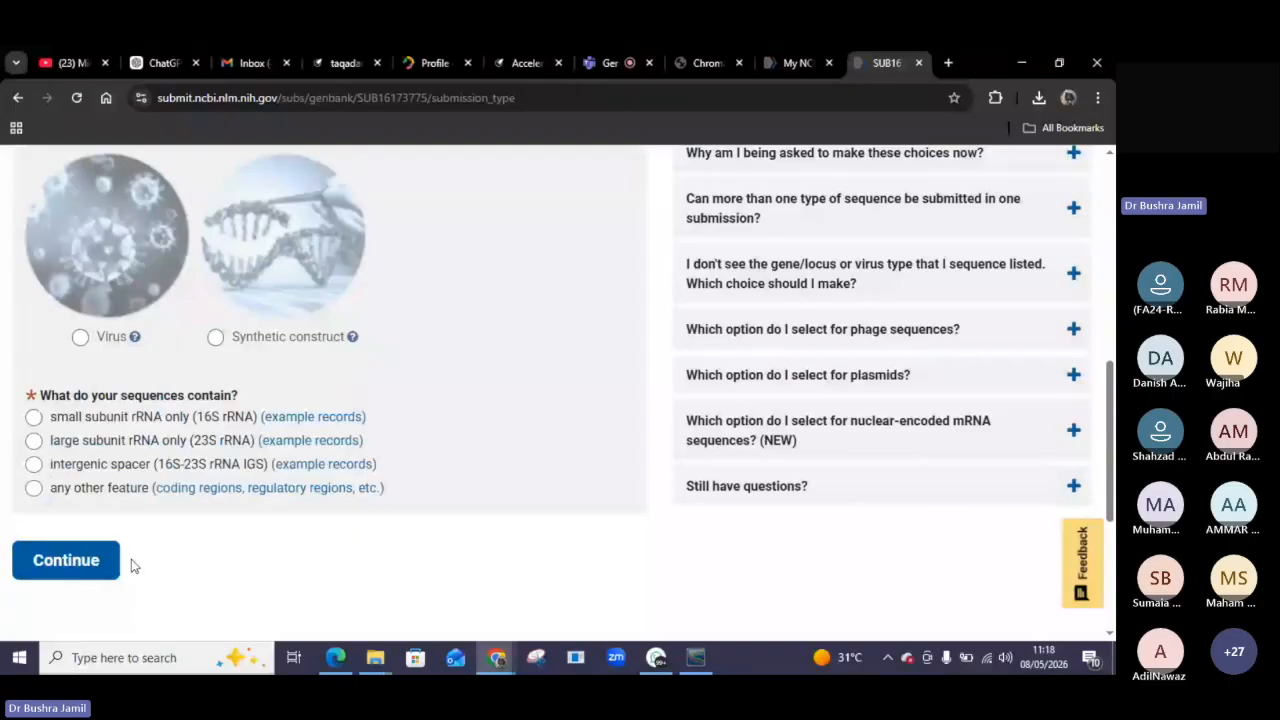
left_click(32, 422)
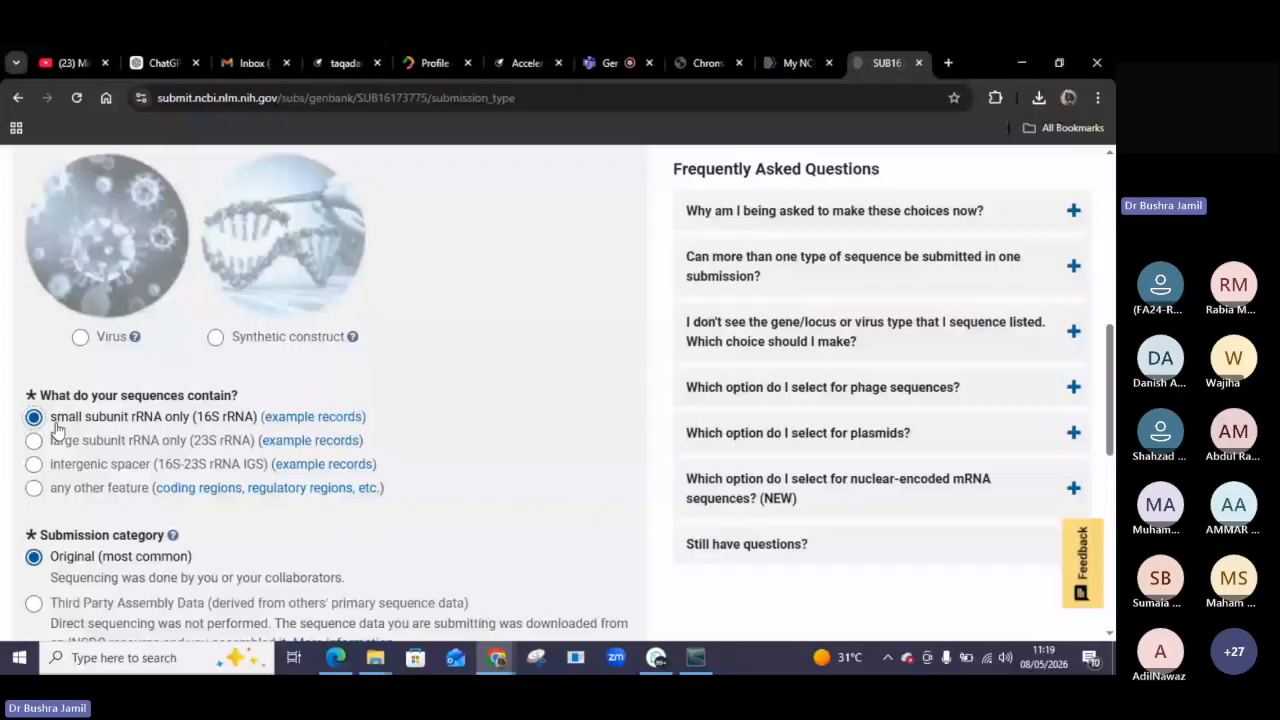
Leave the Original submission category and continue from the submission type page to the Submitter step.
scroll(87, 438, "down", 1)
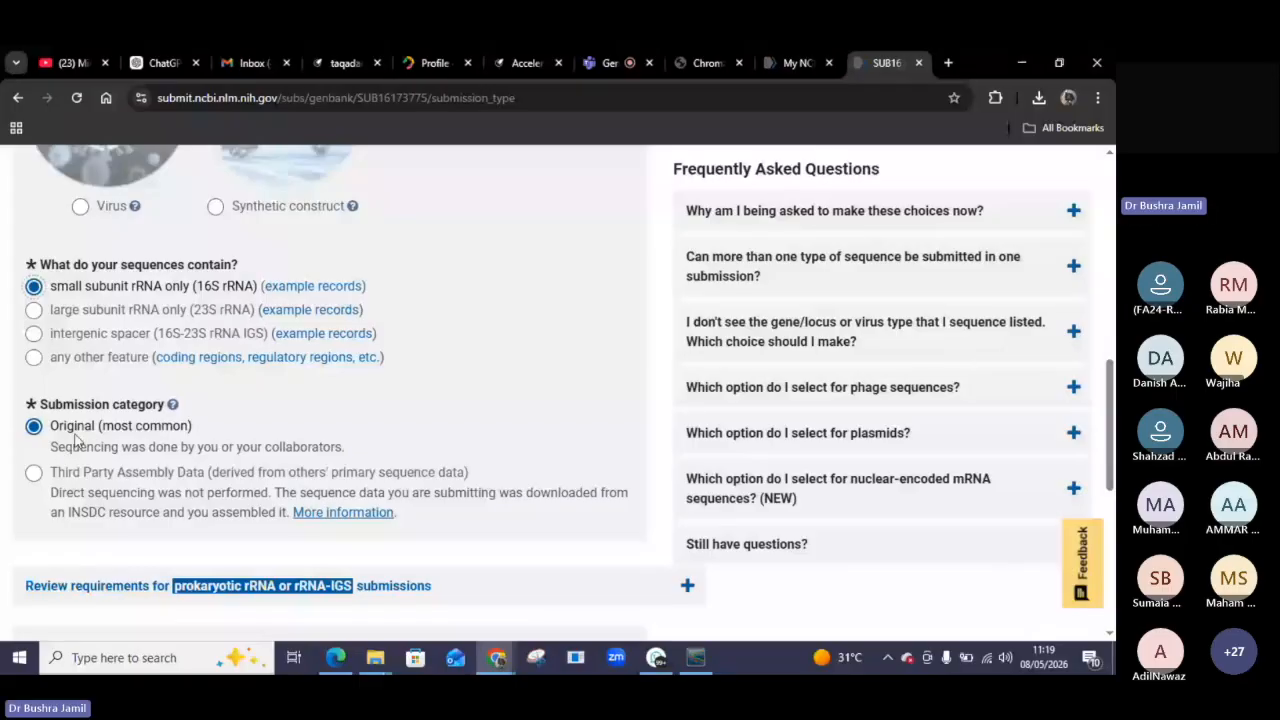
scroll(145, 457, "down", 2)
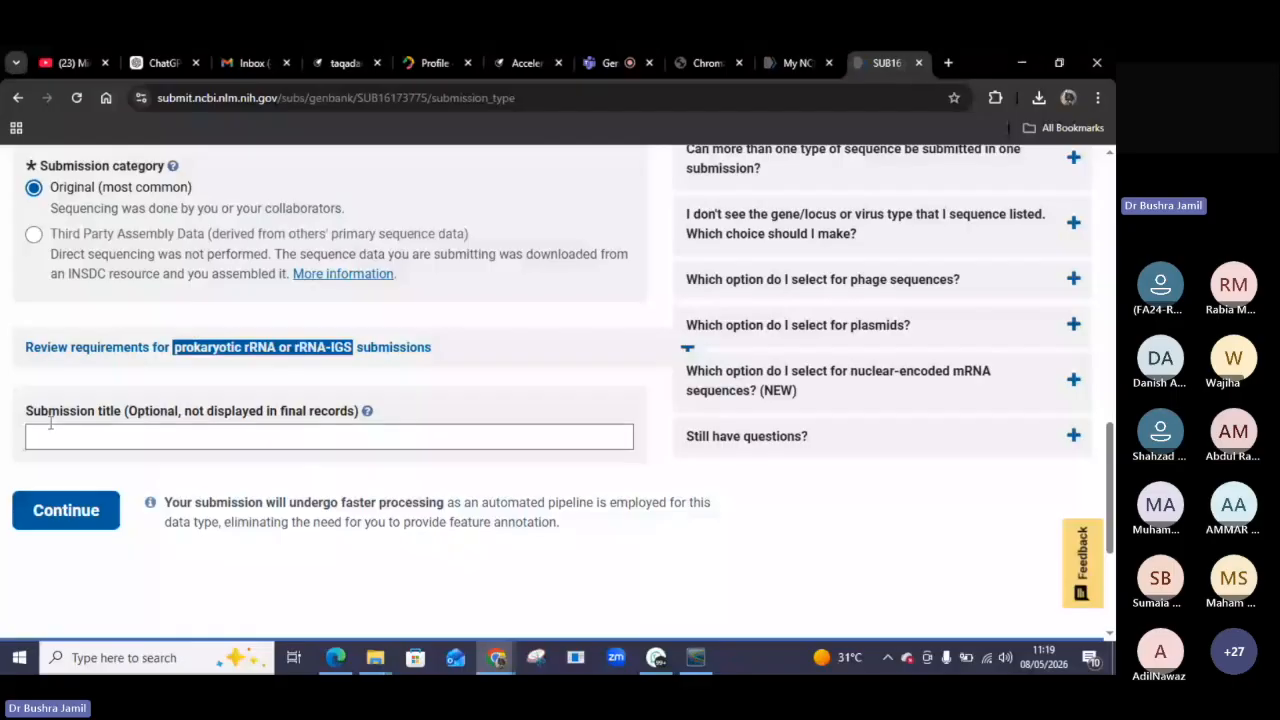
scroll(350, 320, "up", 1)
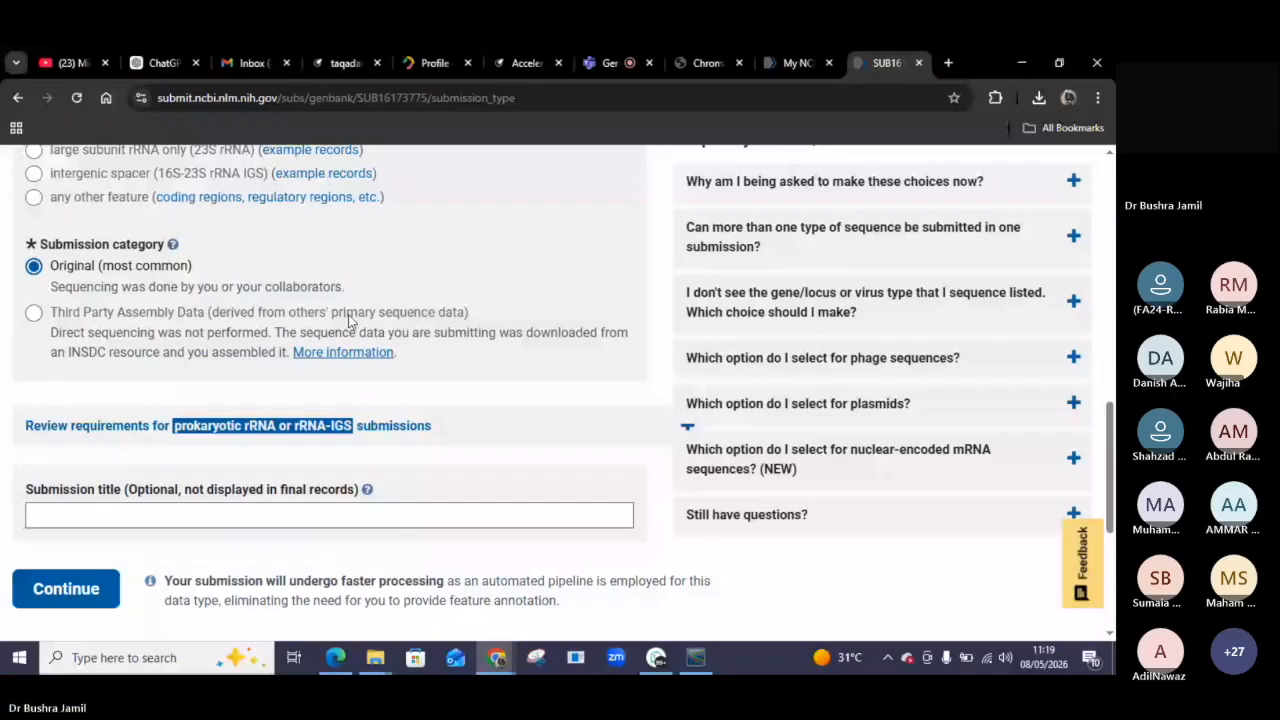
scroll(350, 320, "up", 3)
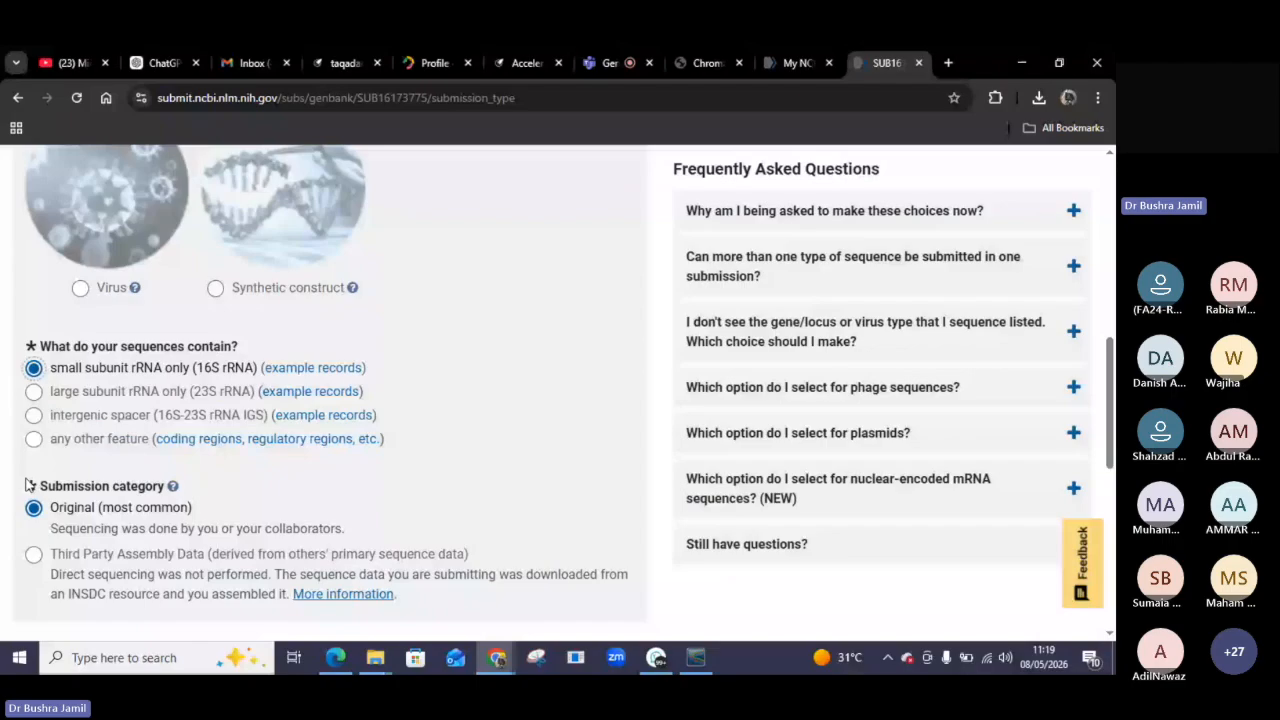
scroll(387, 536, "down", 3)
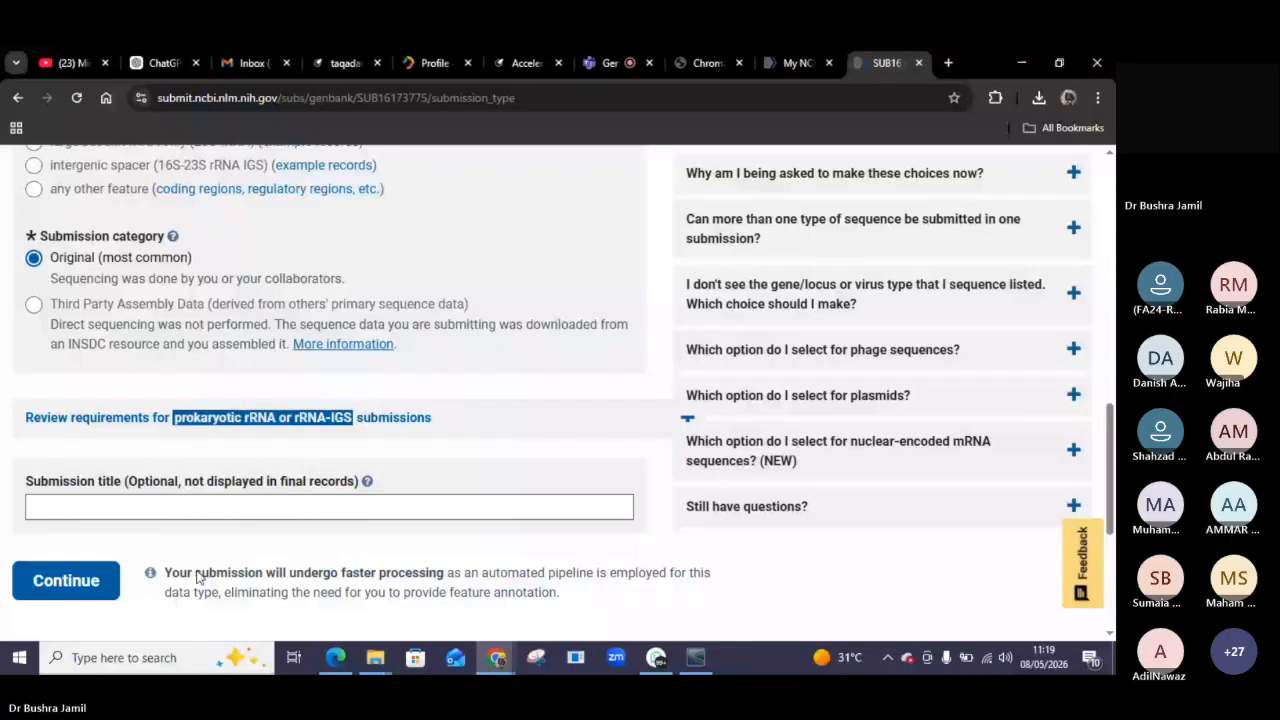
left_click(66, 581)
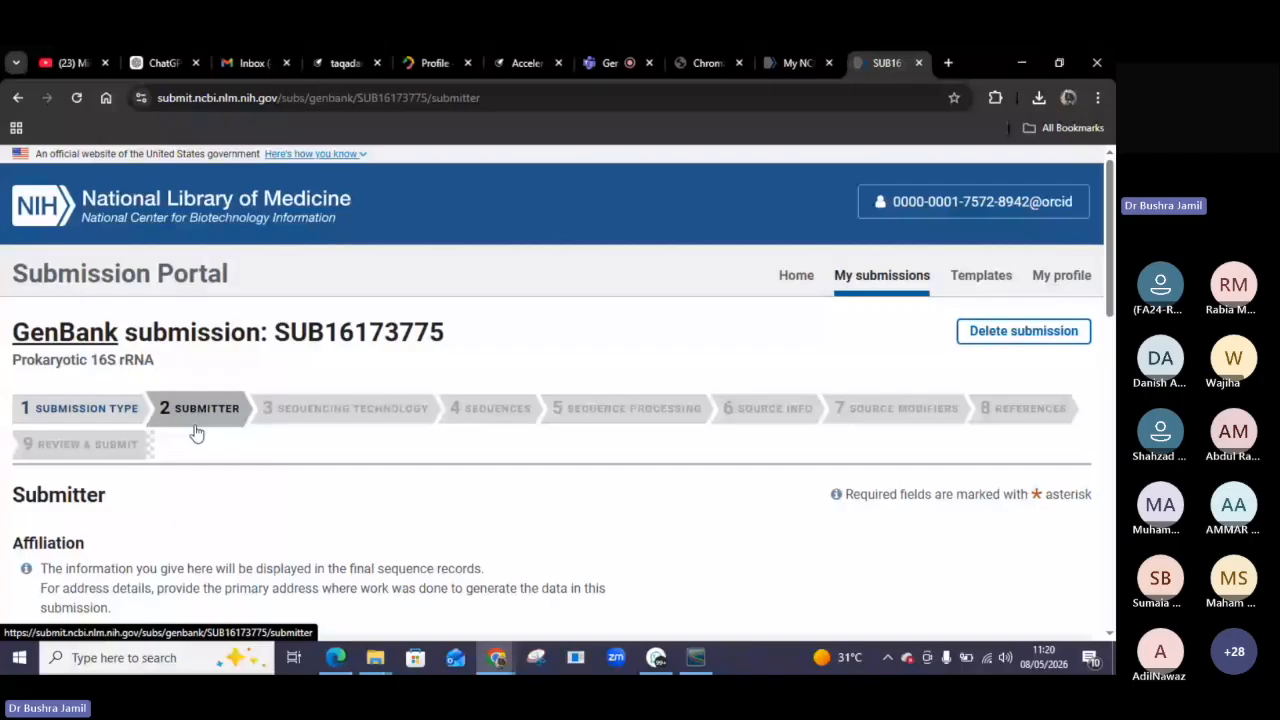
Review the prefilled submitter affiliation and contact details, then continue to the Sequencing Technology step.
scroll(197, 432, "down", 4)
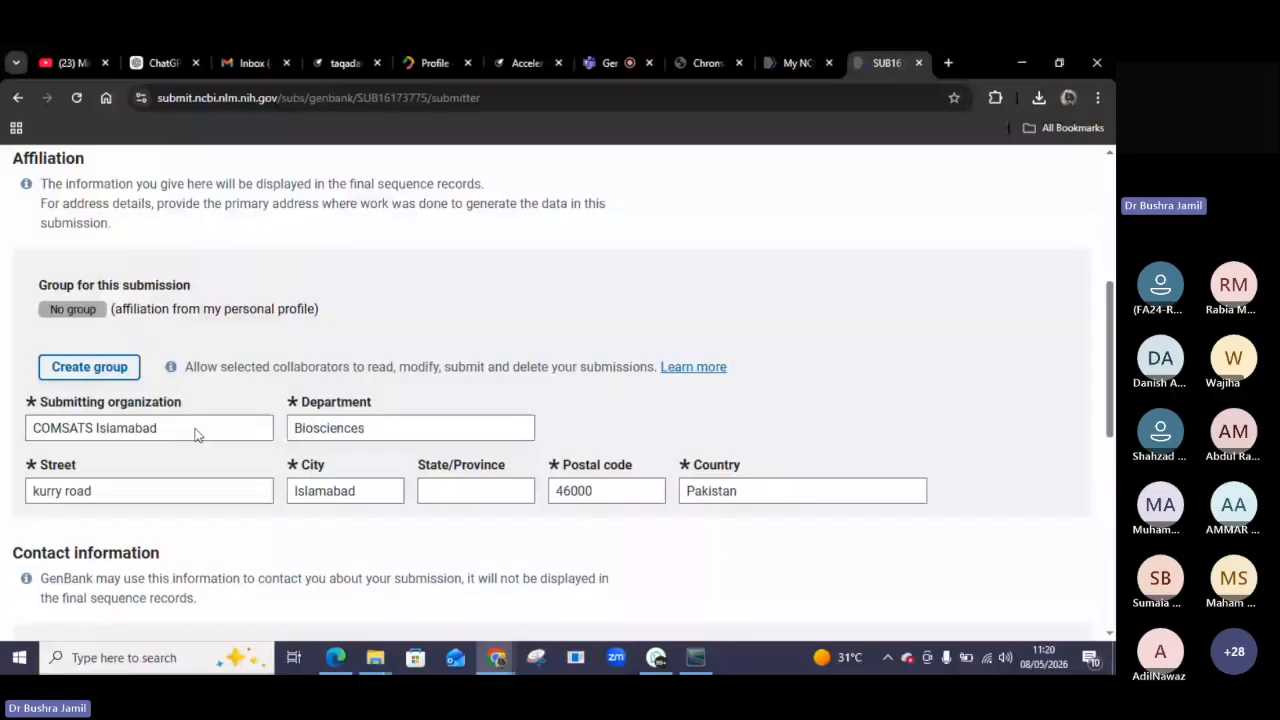
scroll(197, 434, "up", 2)
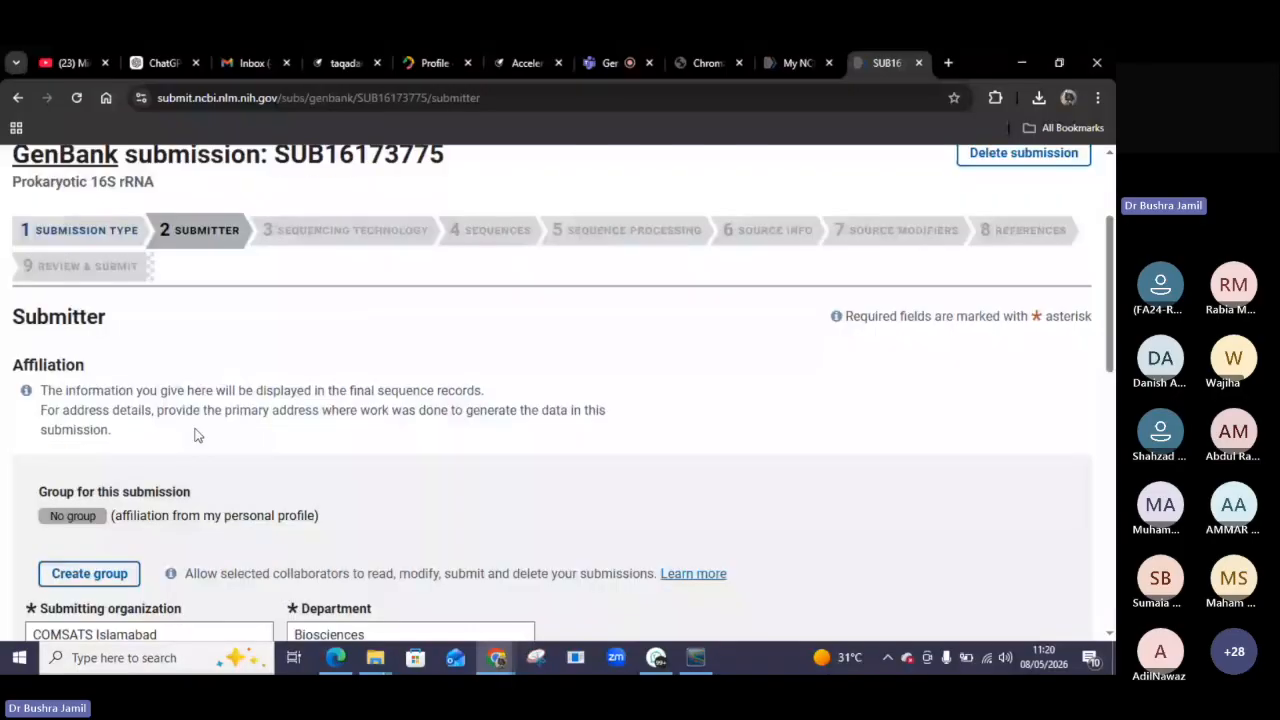
scroll(197, 435, "down", 1)
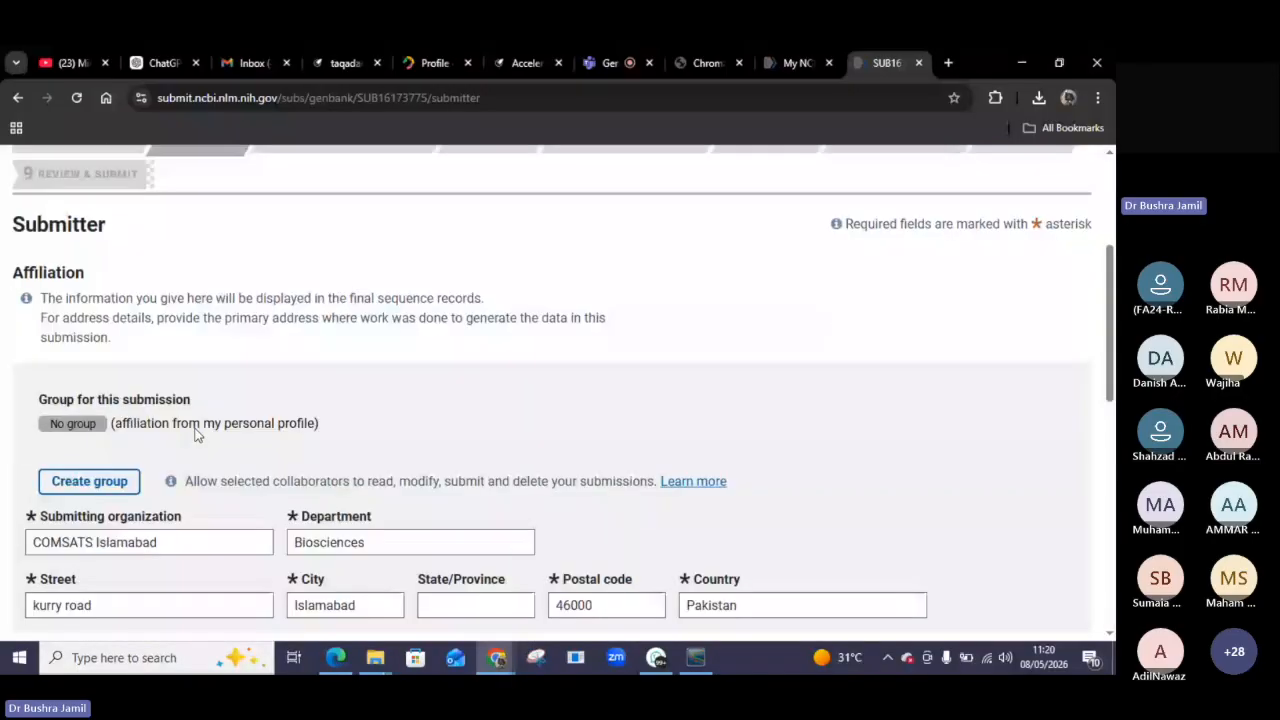
scroll(239, 414, "down", 1)
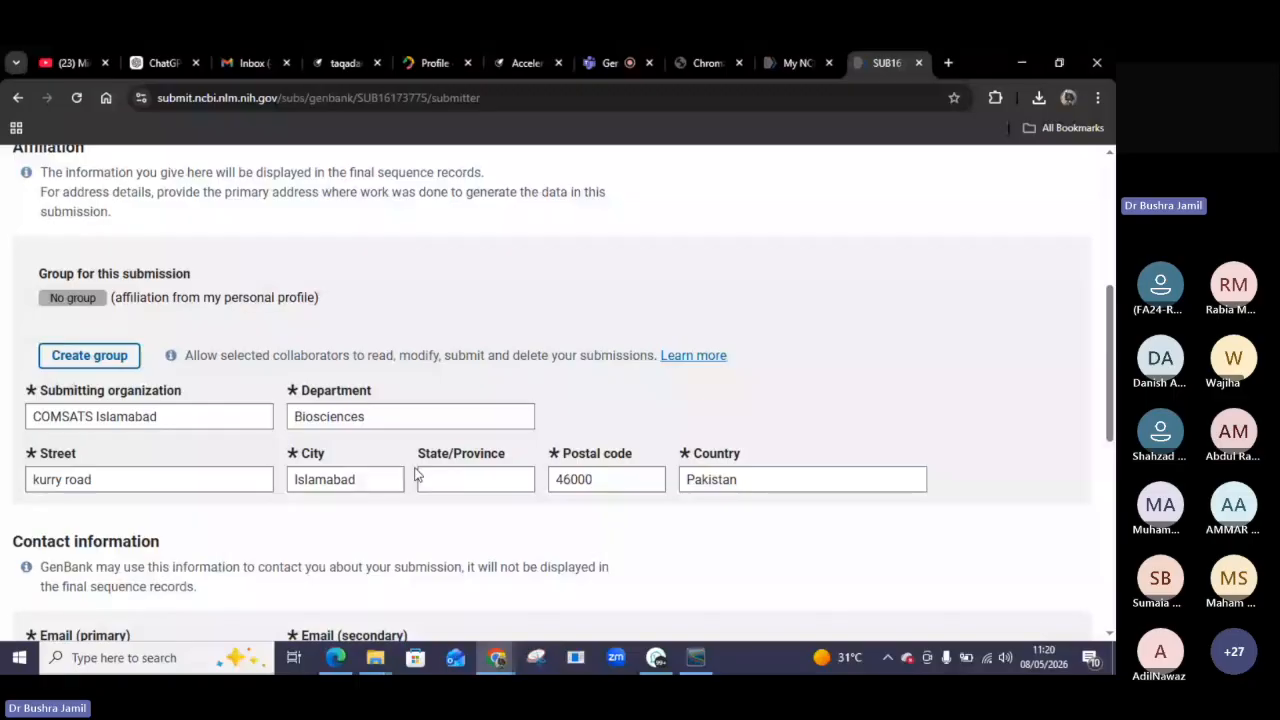
scroll(418, 475, "down", 1)
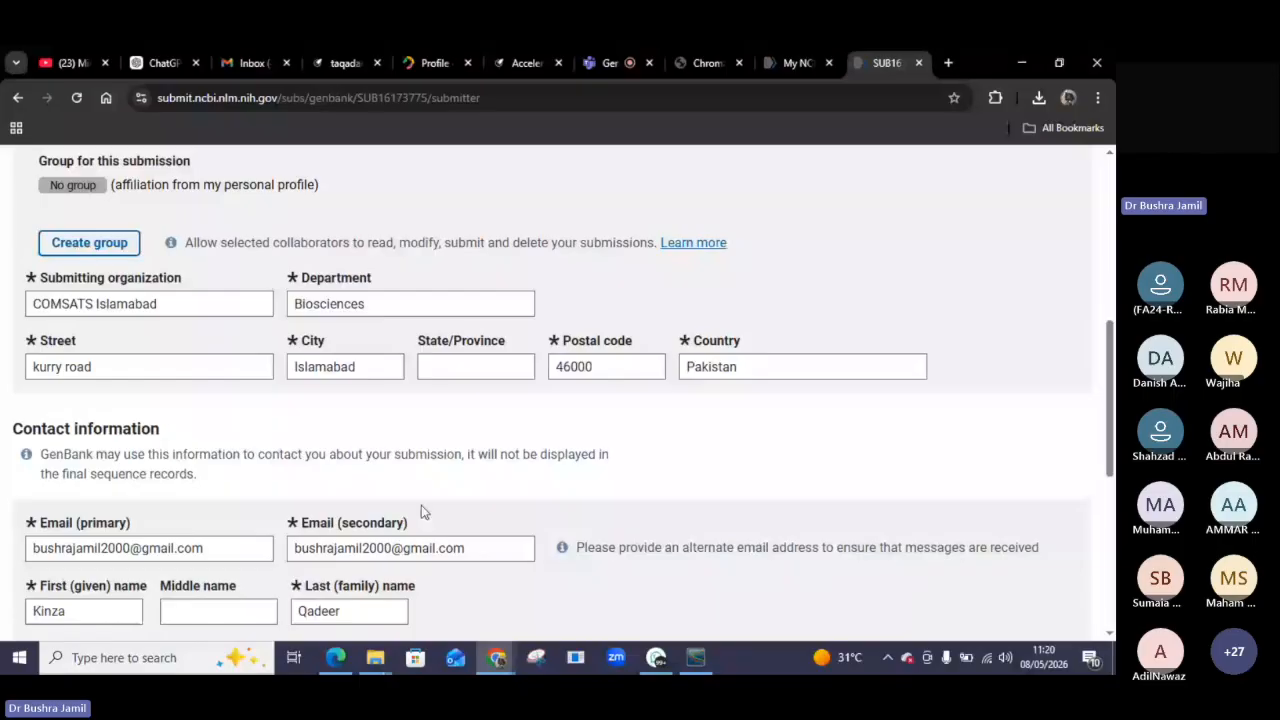
scroll(421, 505, "down", 1)
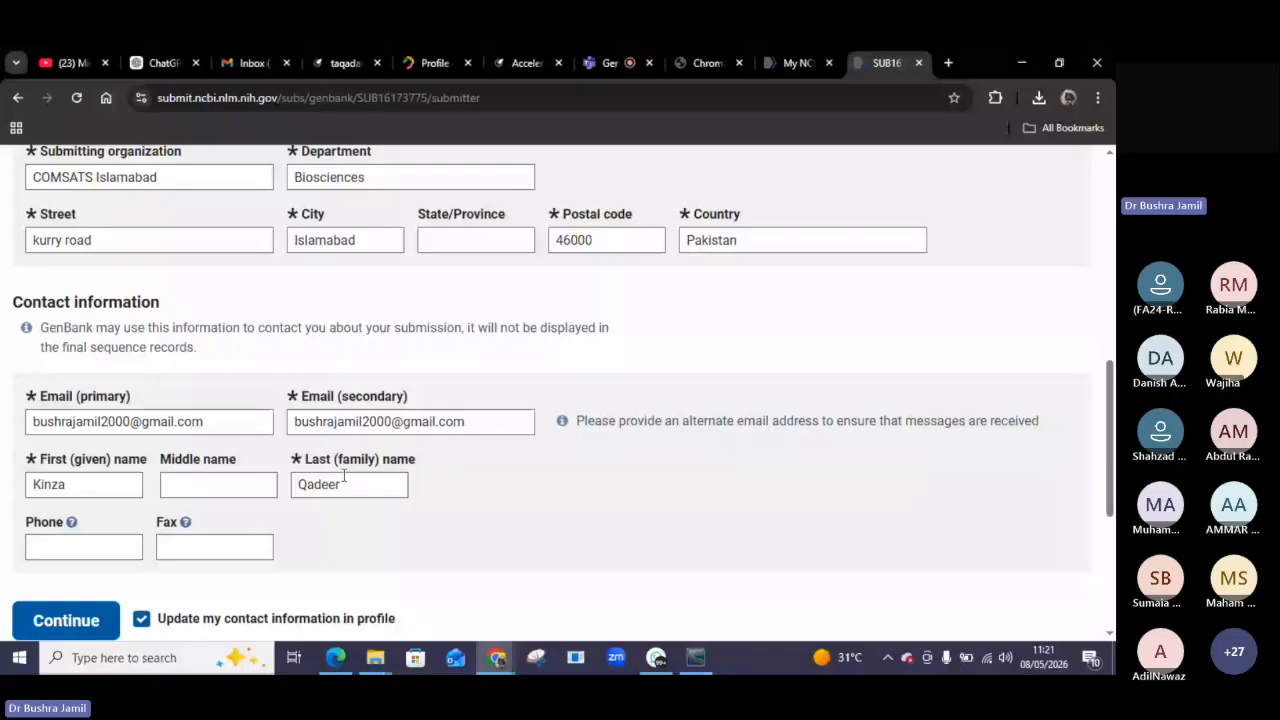
scroll(78, 470, "down", 2)
left_click(78, 470)
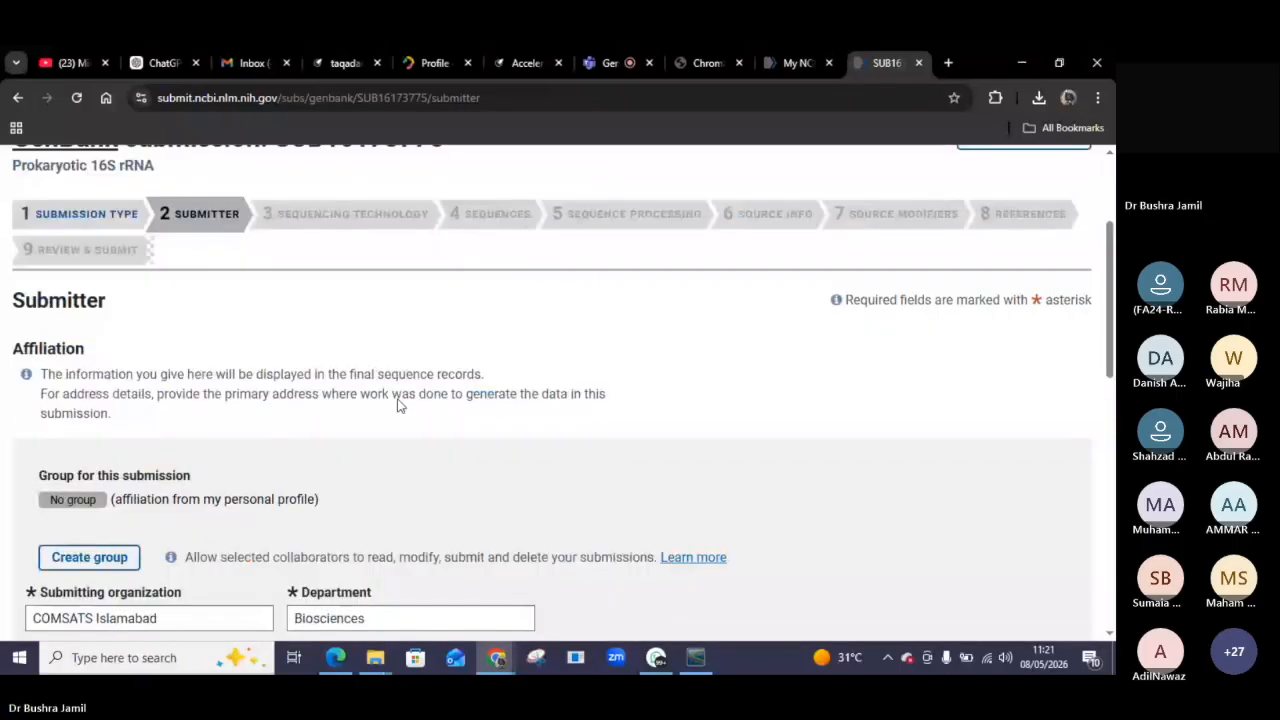
scroll(397, 405, "down", 3)
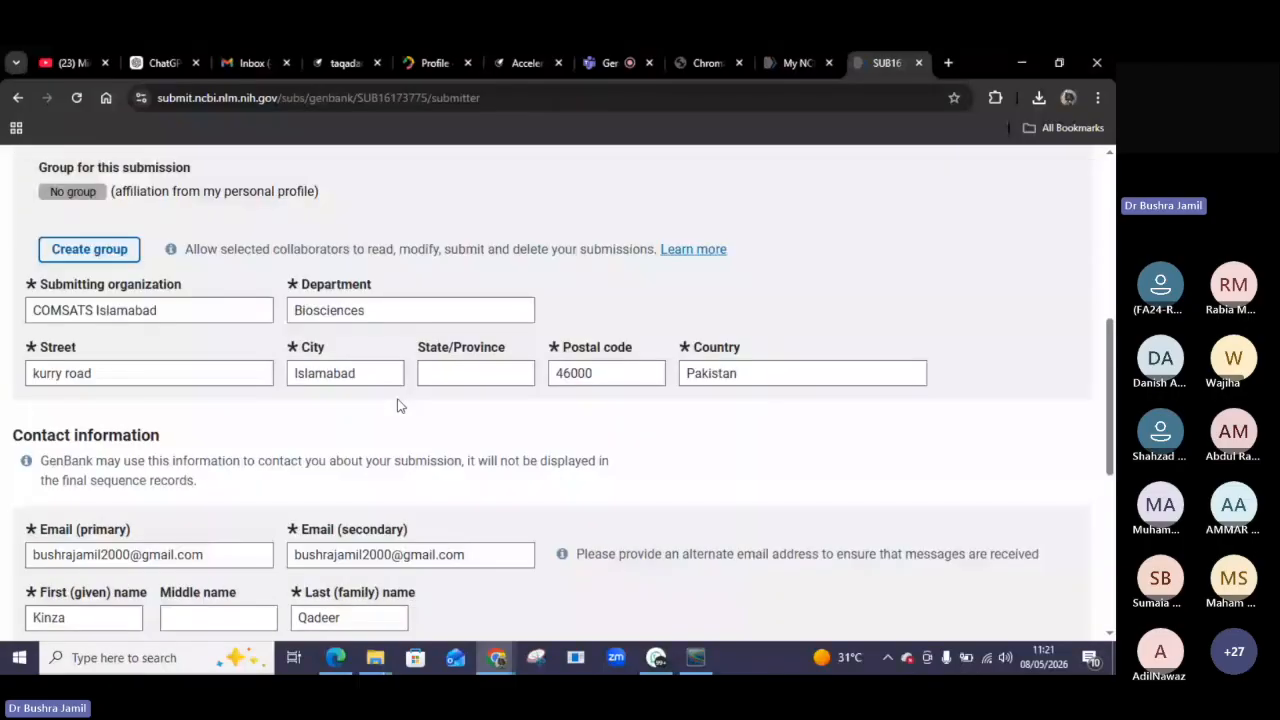
scroll(397, 405, "down", 3)
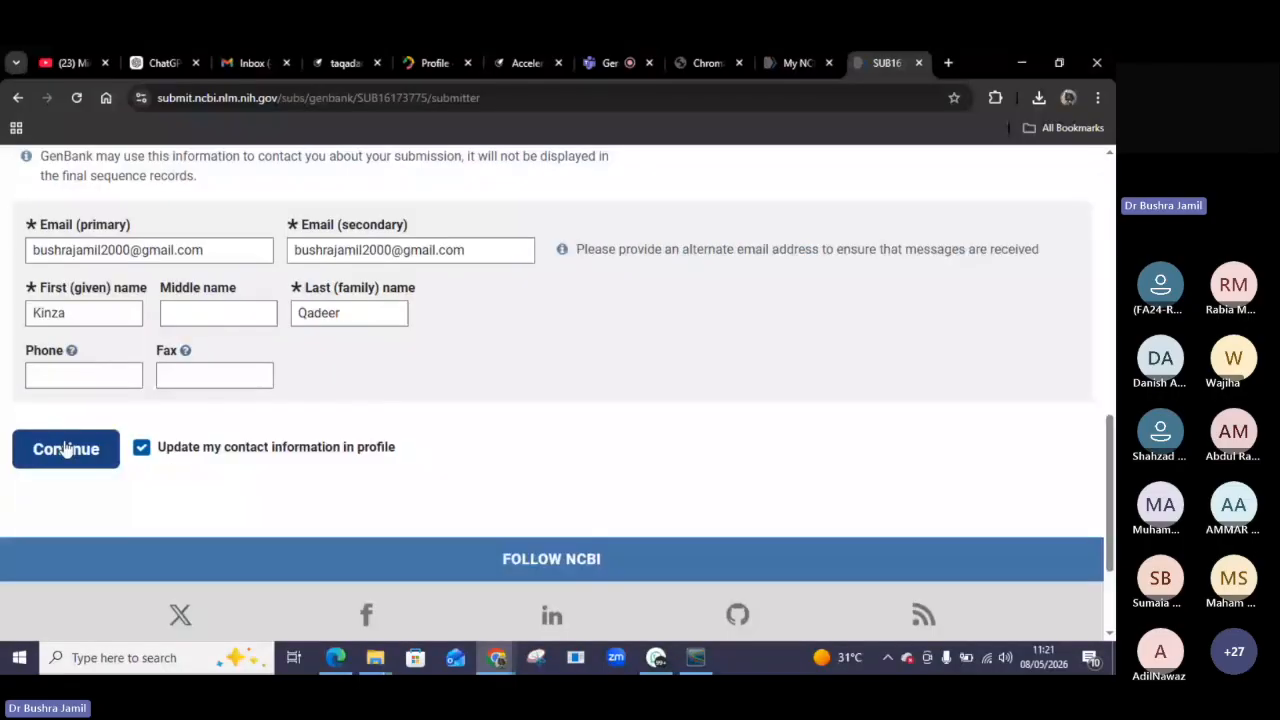
left_click(65, 448)
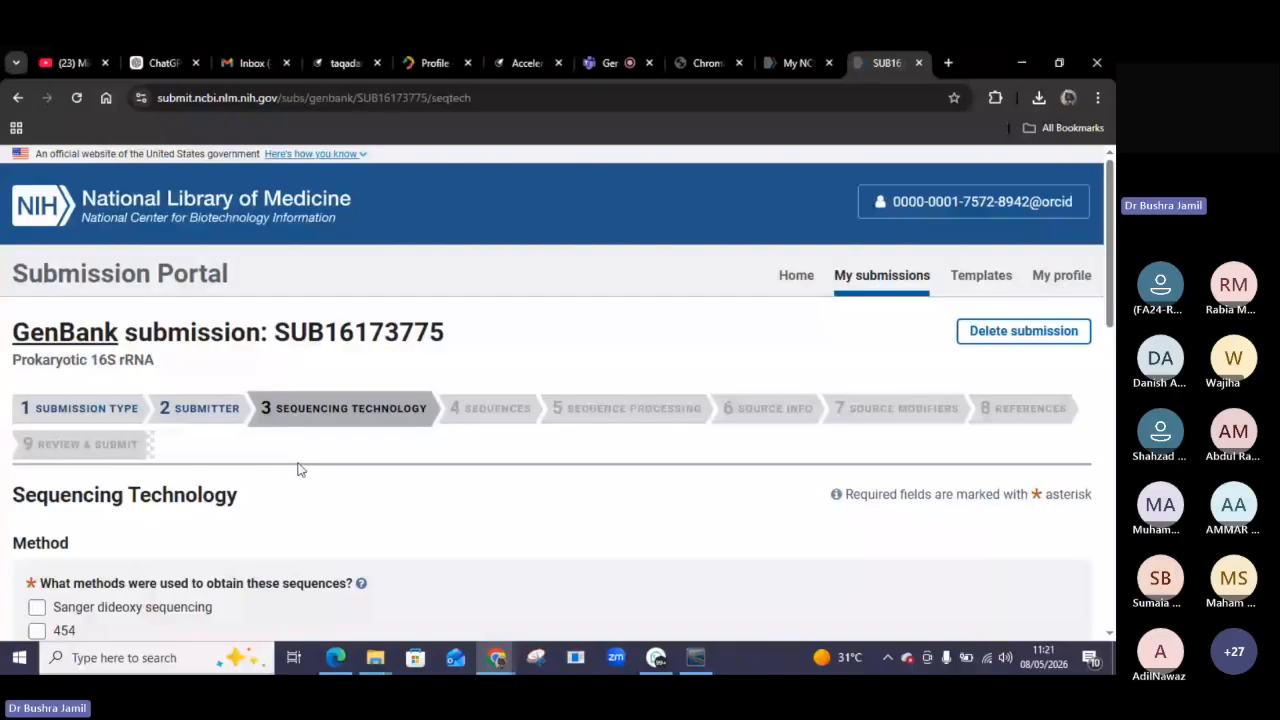
Select Sanger dideoxy sequencing as the method and Unassembled sequence reads as the assembly state, then continue.
scroll(296, 490, "down", 1)
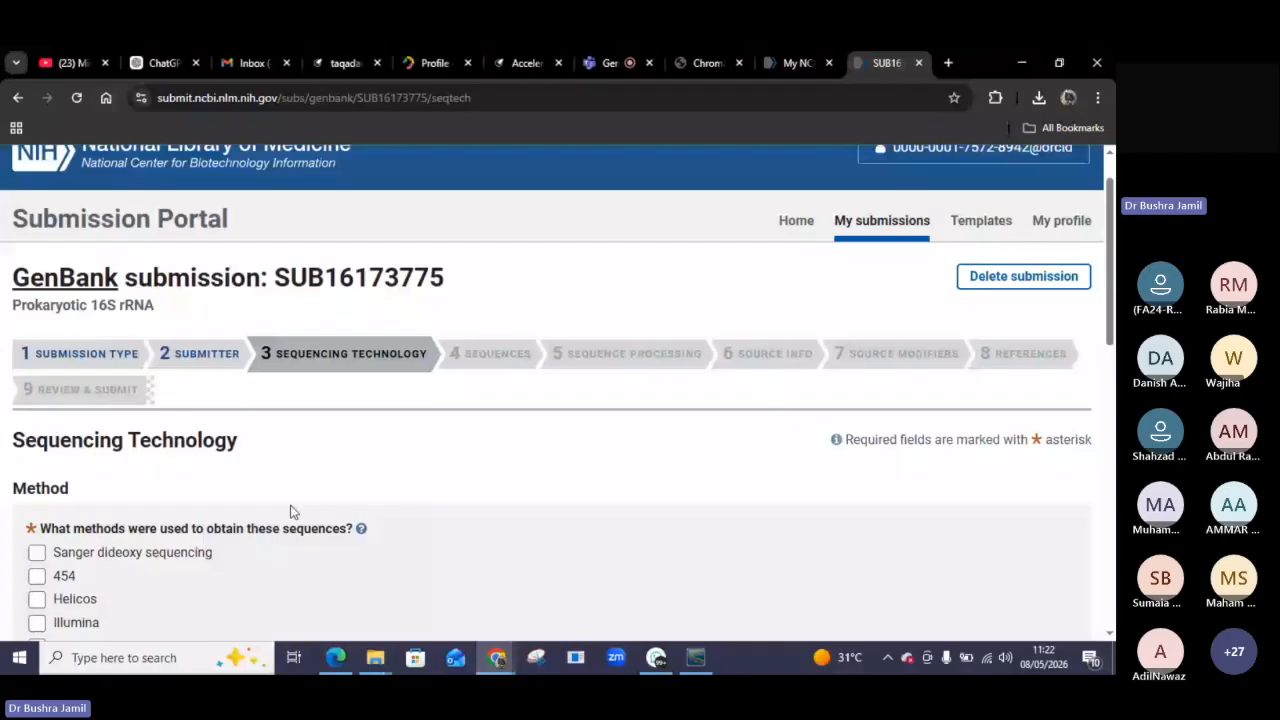
scroll(291, 511, "down", 3)
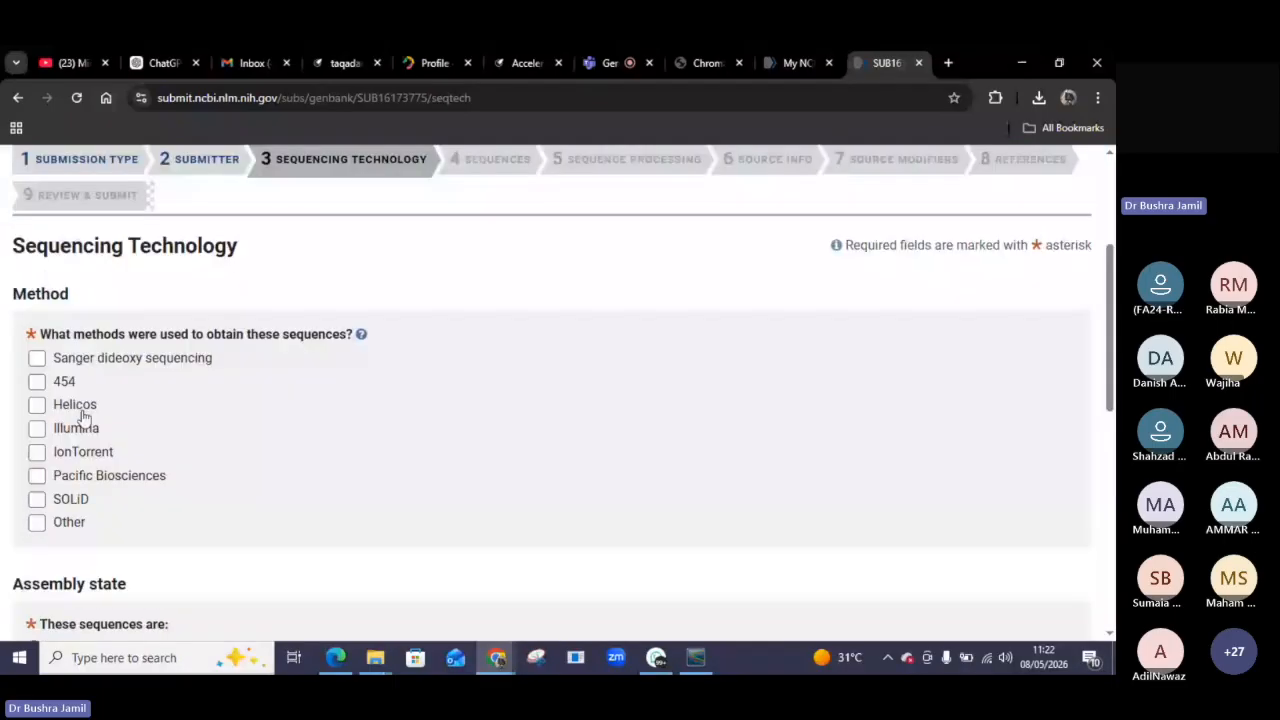
left_click(37, 360)
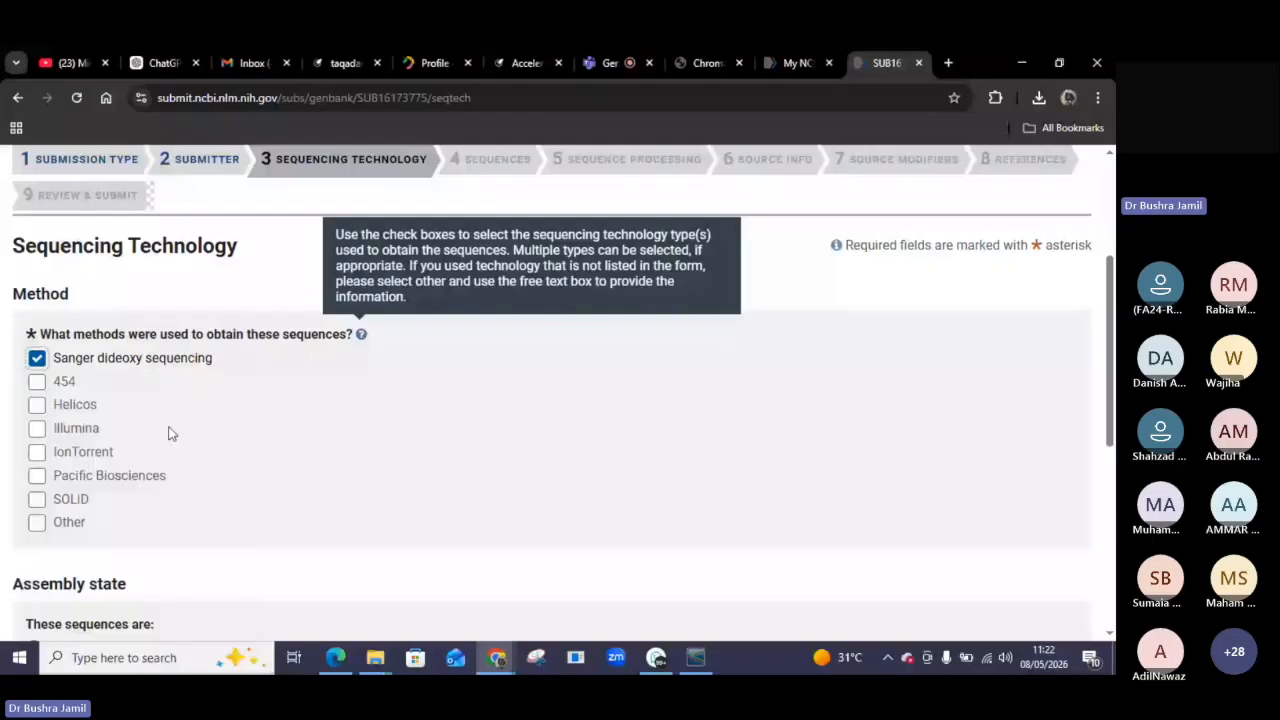
scroll(162, 480, "down", 3)
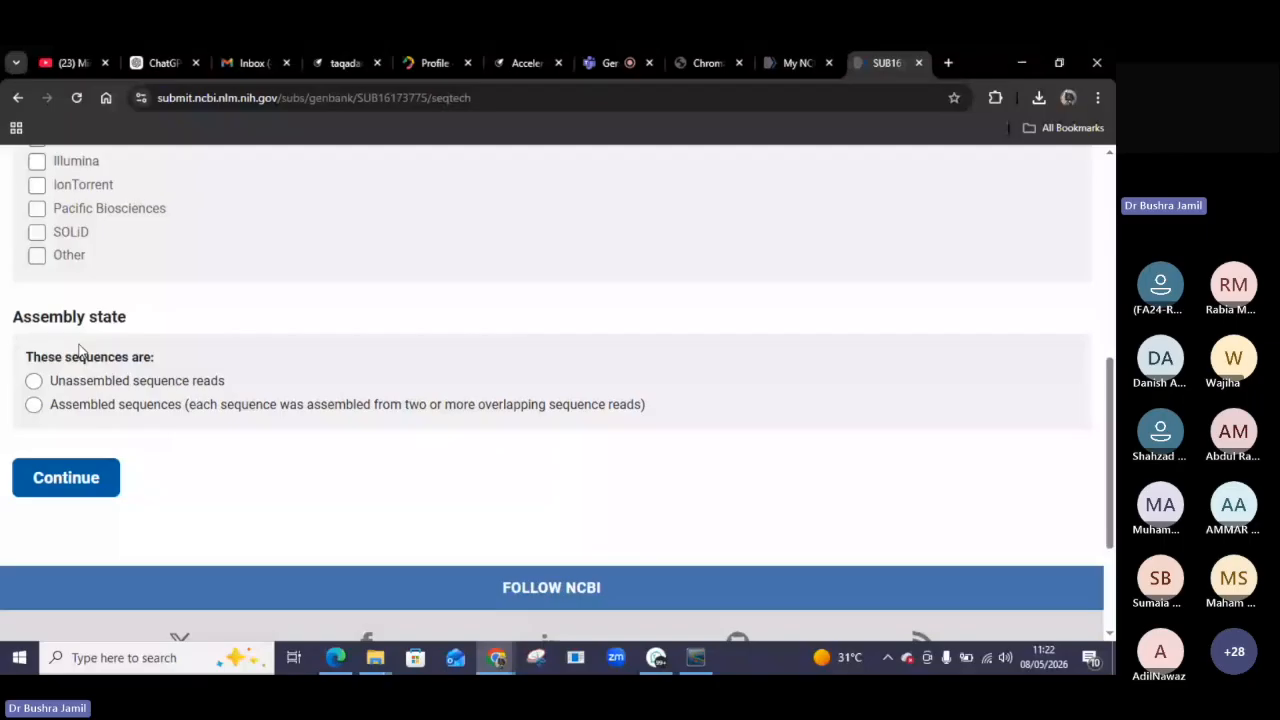
left_click(35, 382)
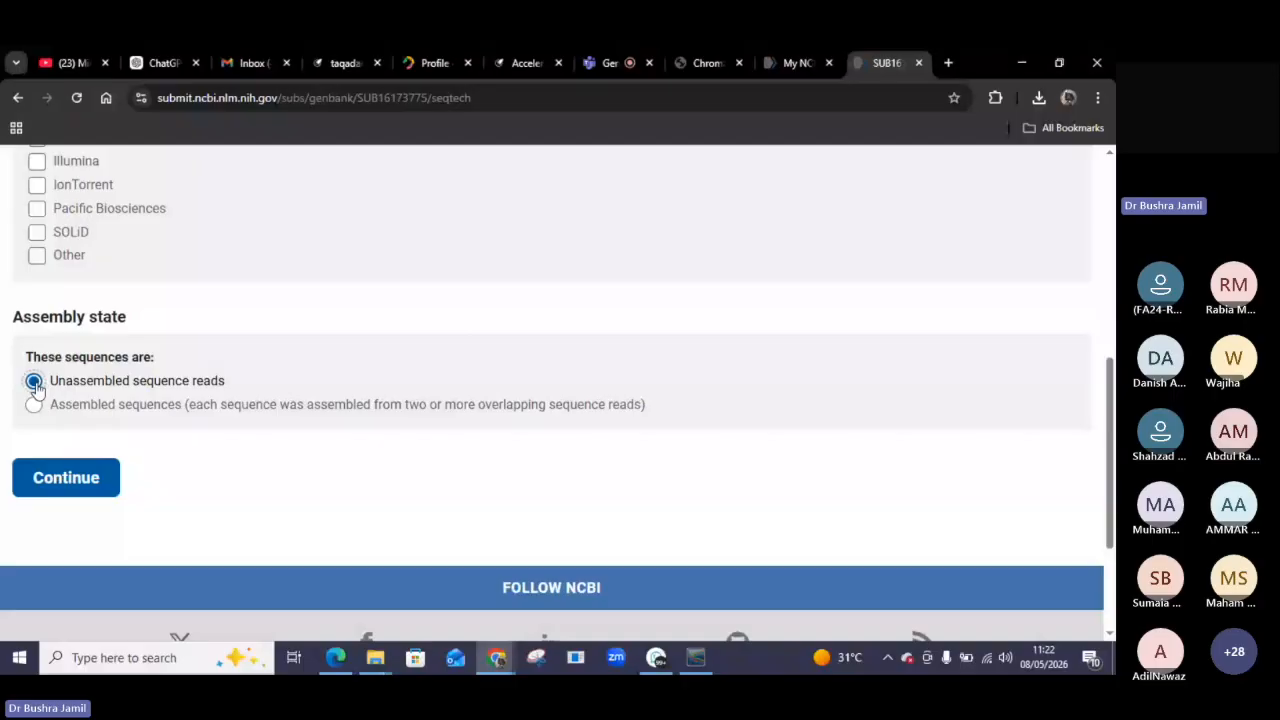
scroll(150, 303, "up", 3)
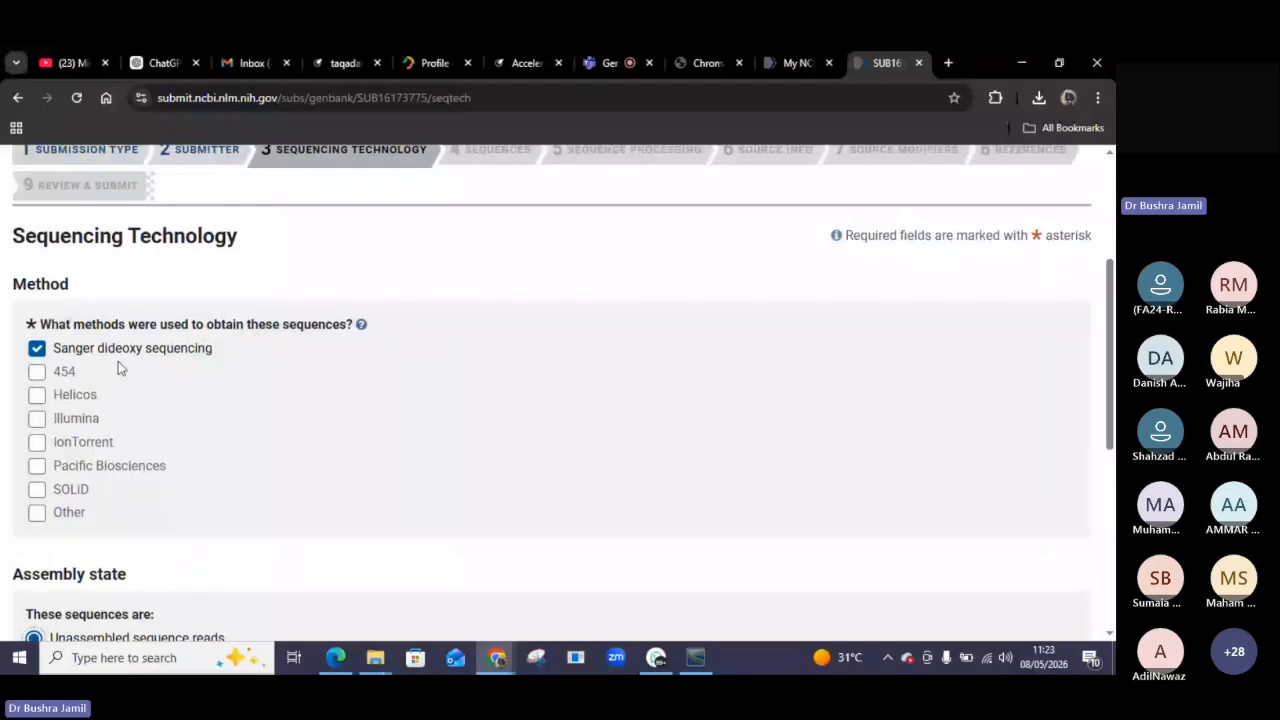
scroll(118, 364, "down", 2)
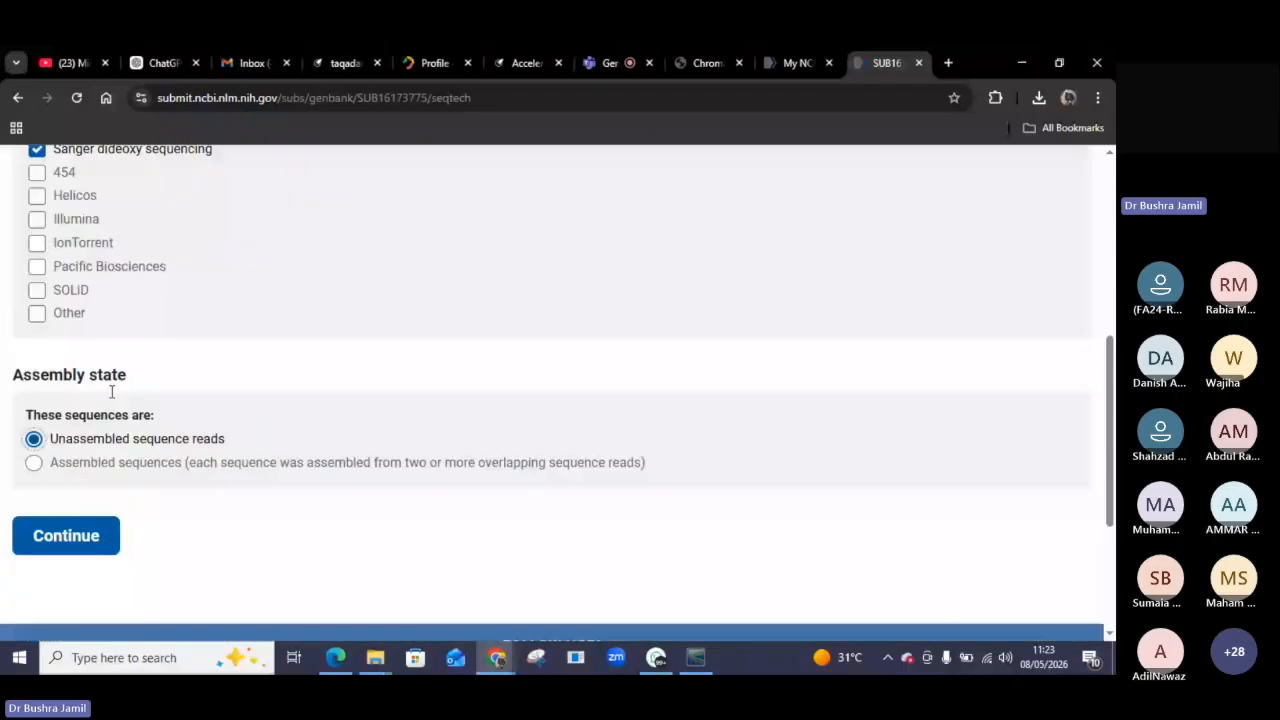
left_click(71, 537)
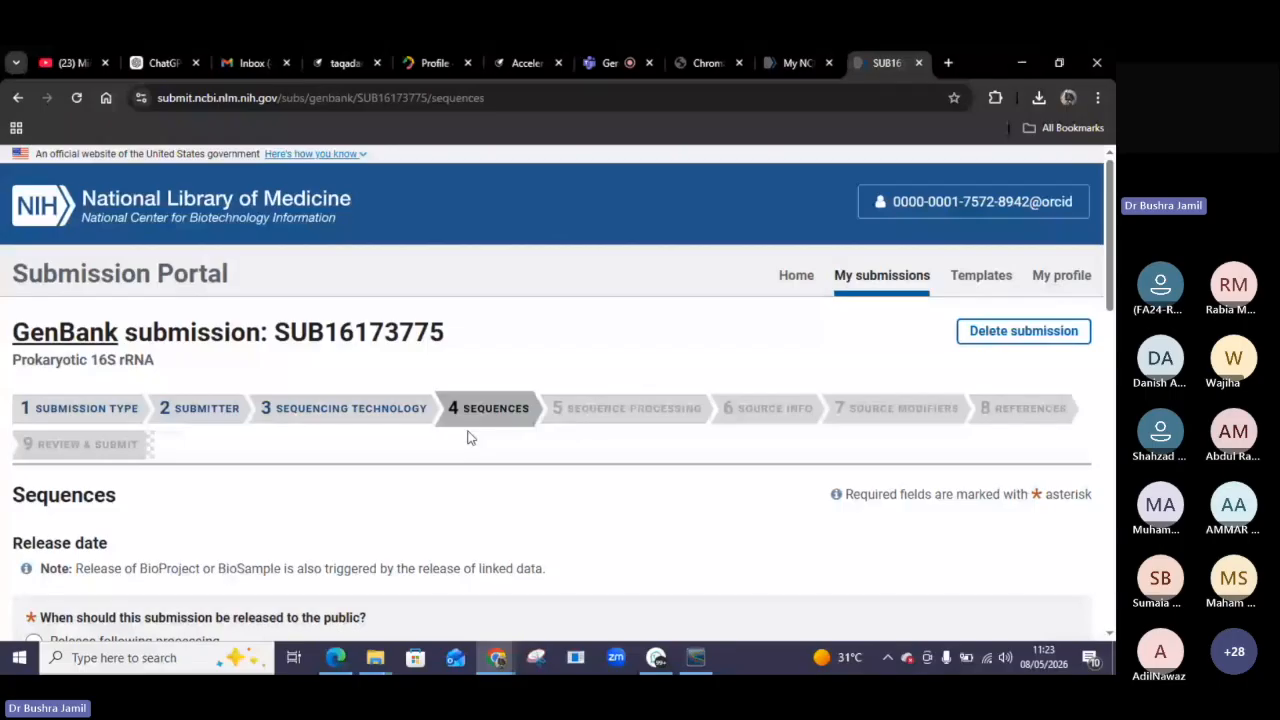
scroll(155, 547, "down", 2)
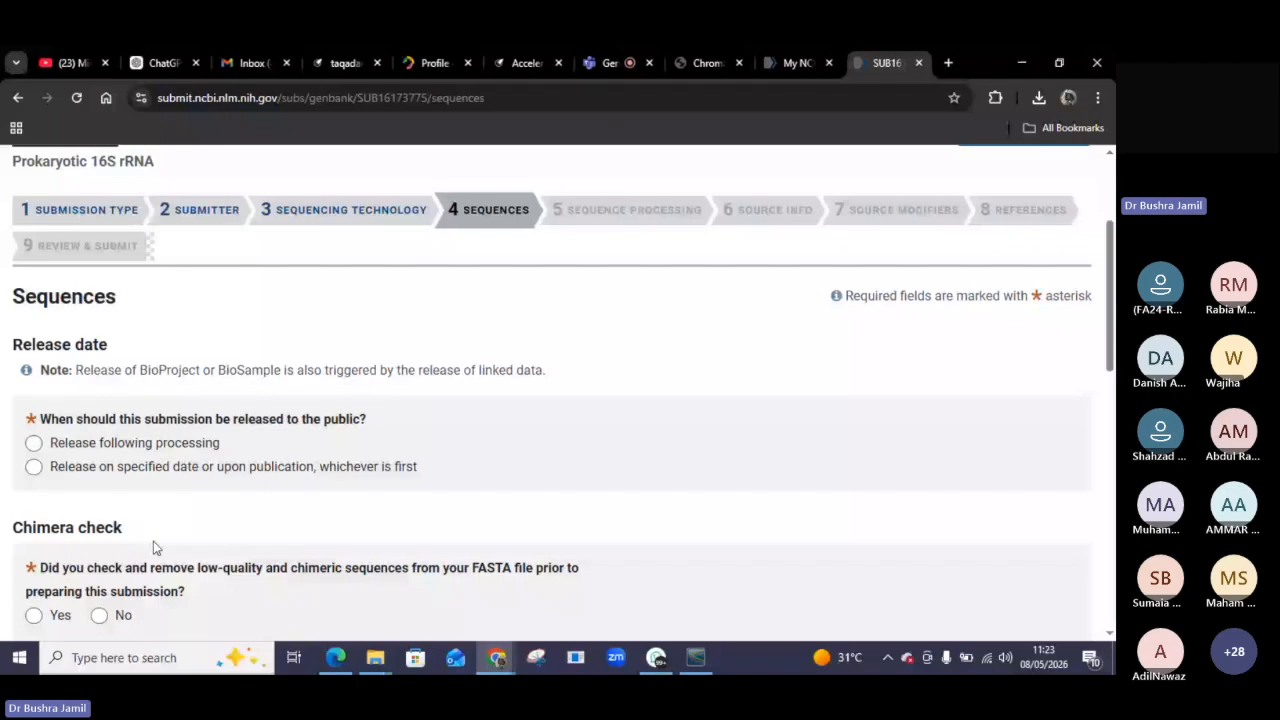
scroll(155, 547, "down", 2)
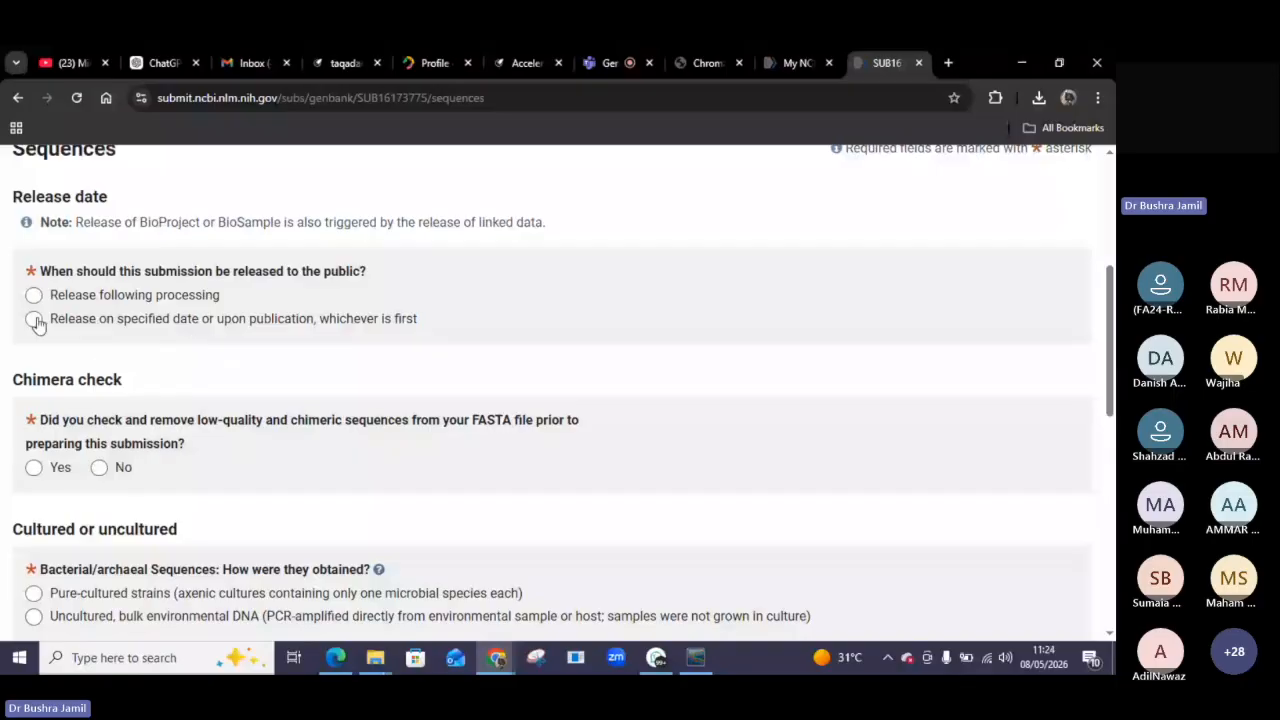
Set the release date to release following processing and answer No to the chimera check question.
left_click(35, 296)
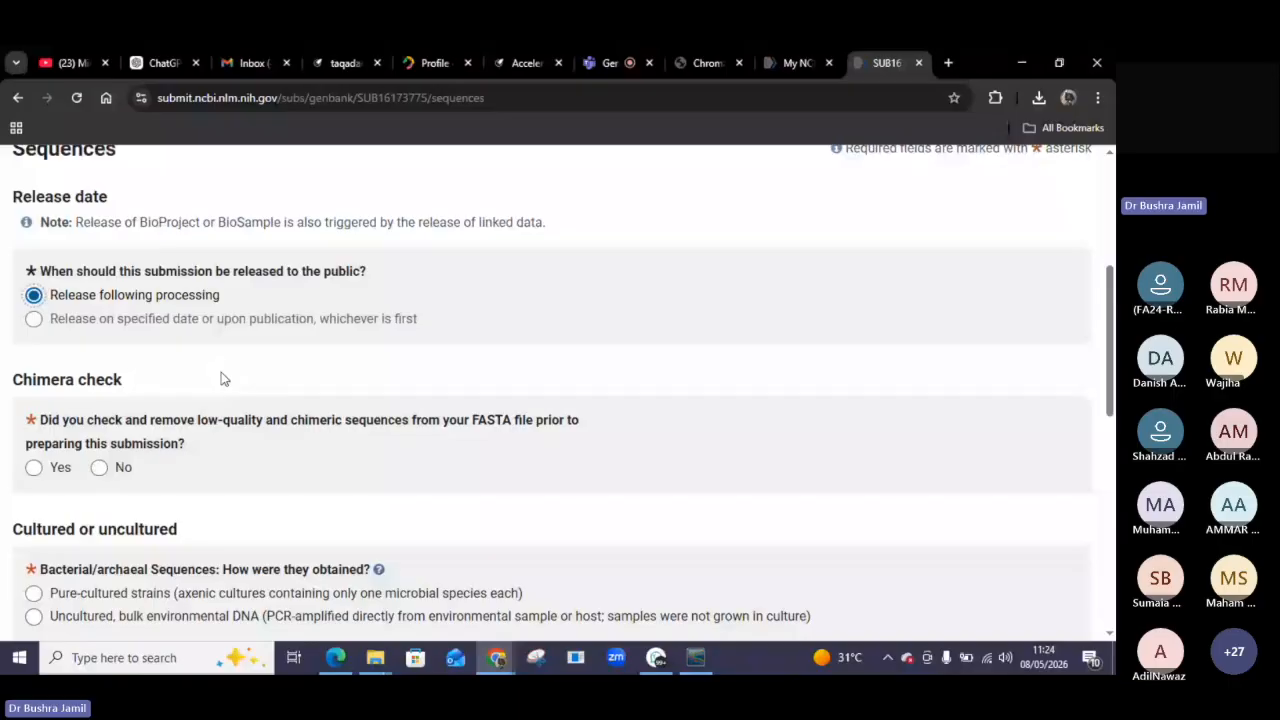
scroll(64, 313, "down", 1)
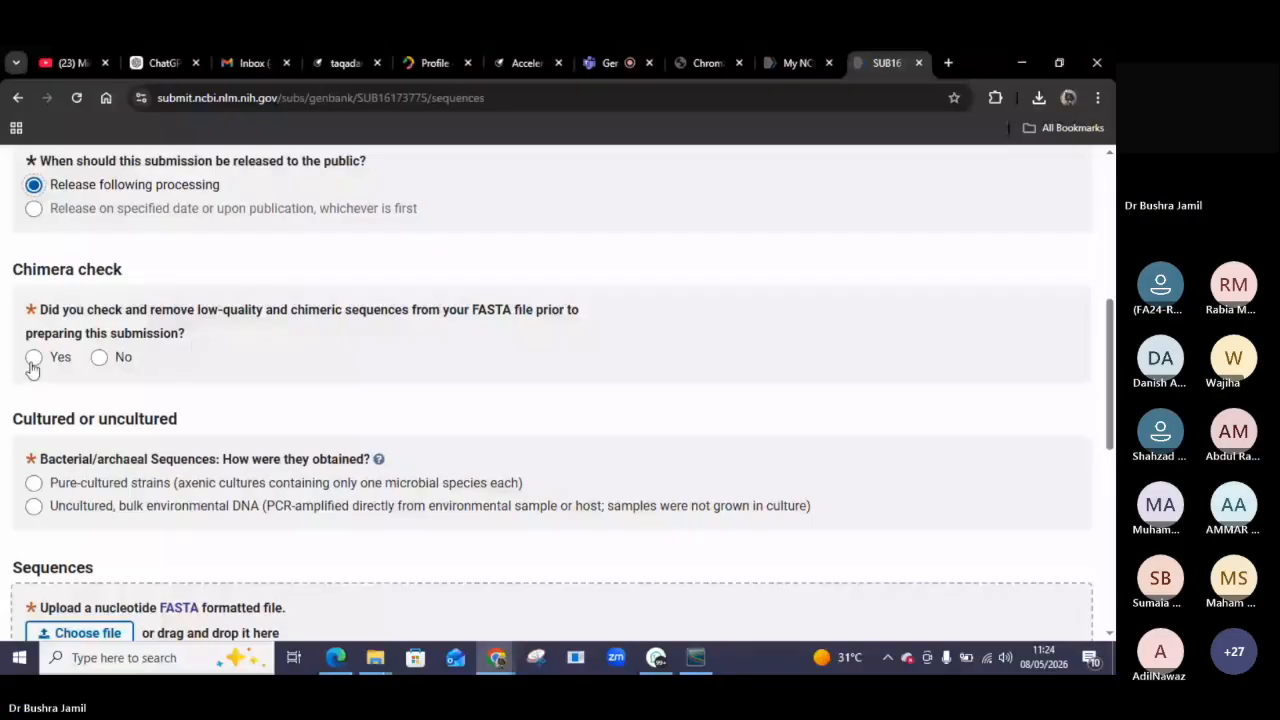
left_click(100, 358)
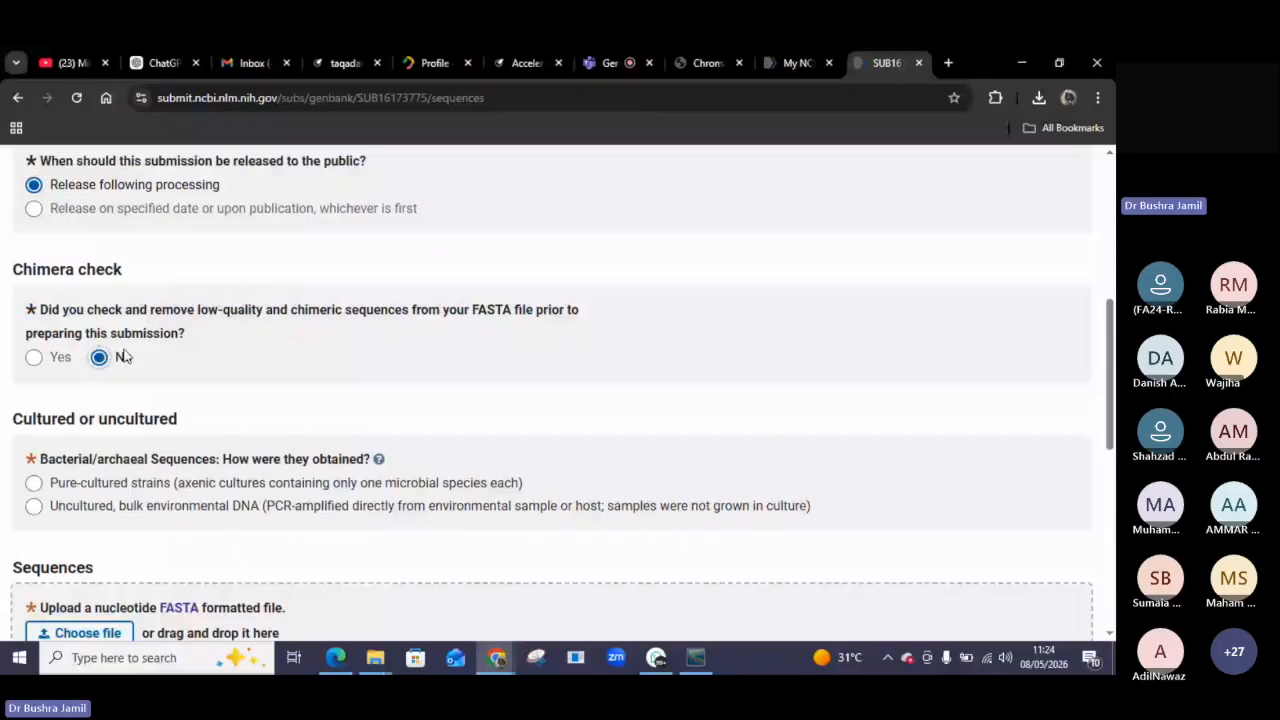
Specify that the bacterial sequences were obtained from pure-cultured strains.
scroll(230, 410, "down", 1)
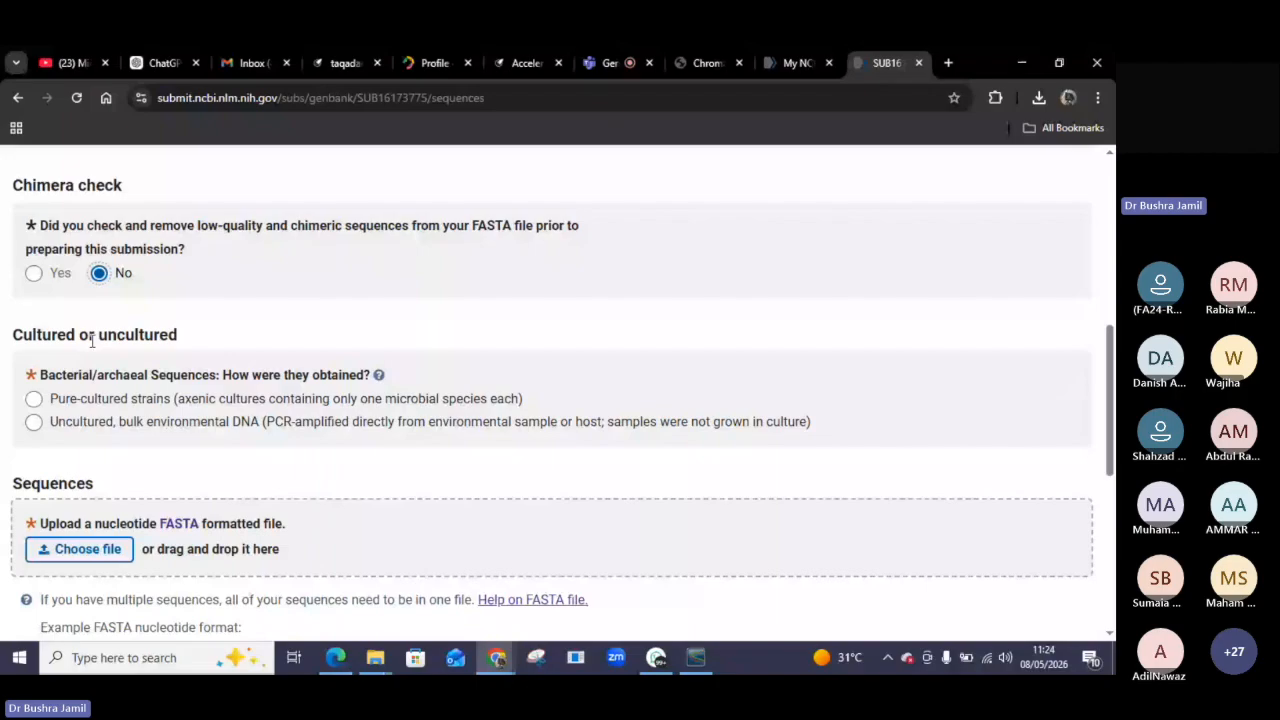
scroll(135, 432, "down", 1)
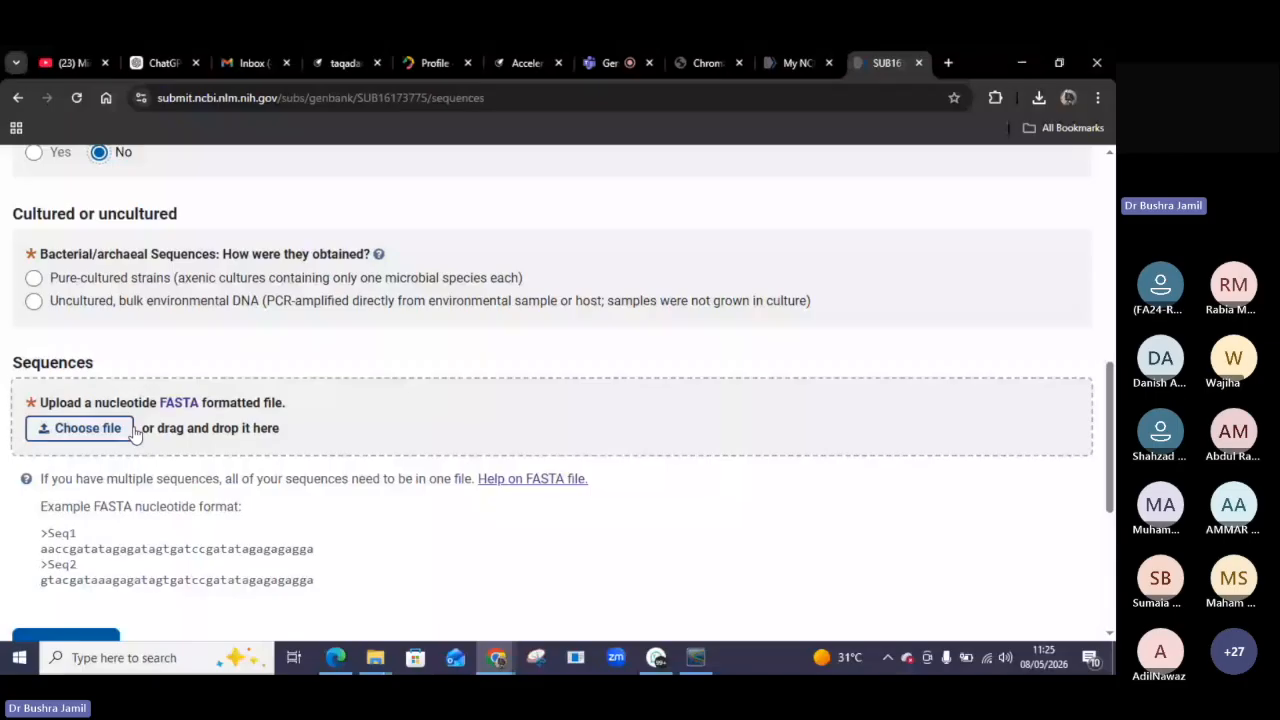
left_click(34, 279)
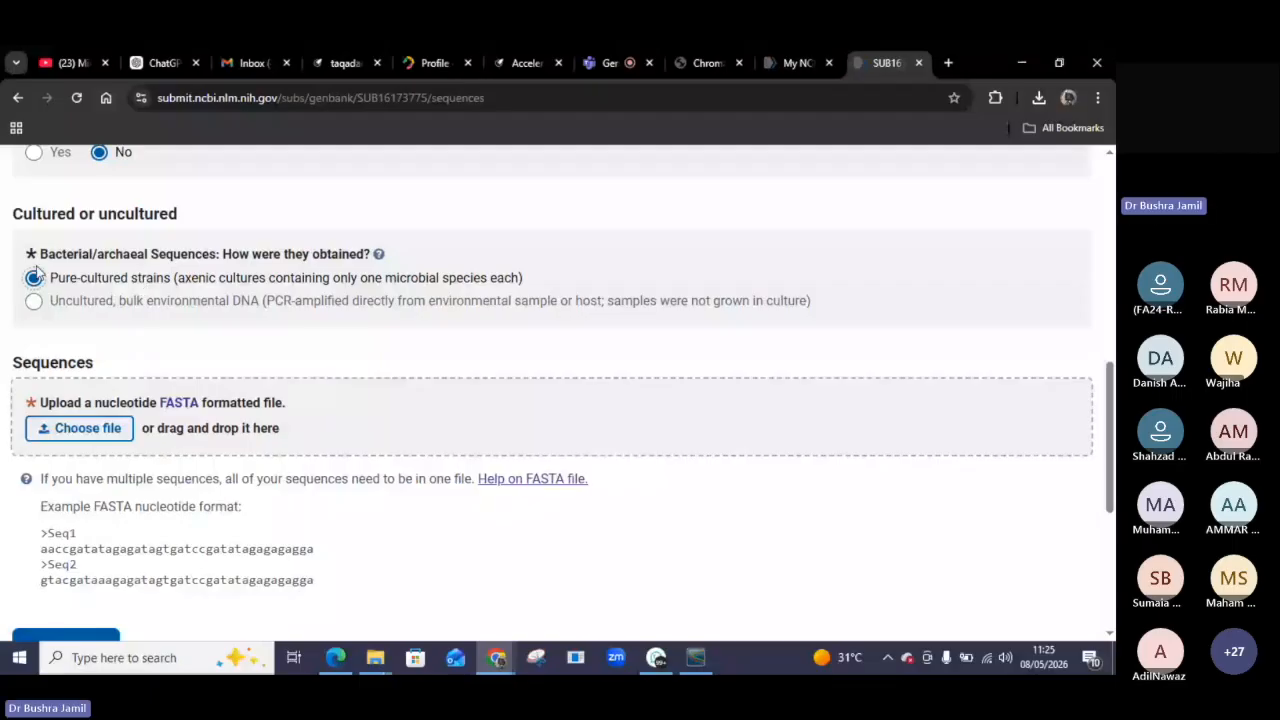
scroll(235, 427, "down", 1)
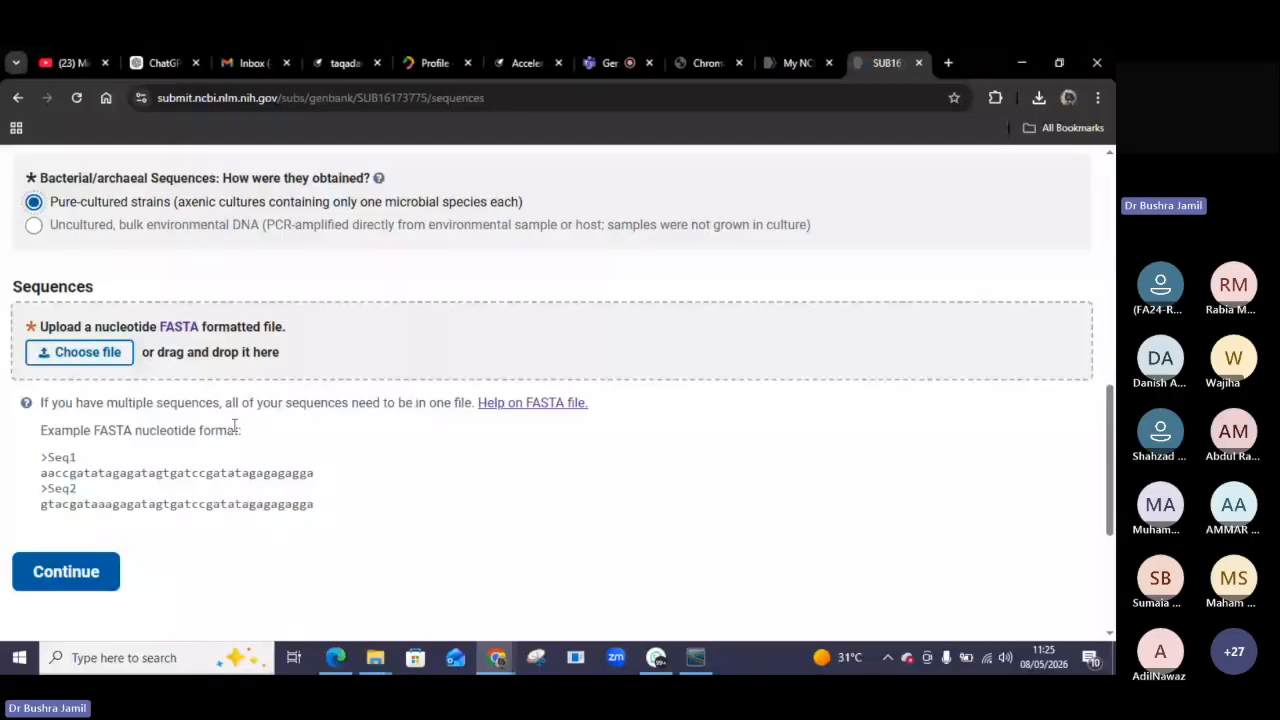
scroll(97, 332, "down", 1)
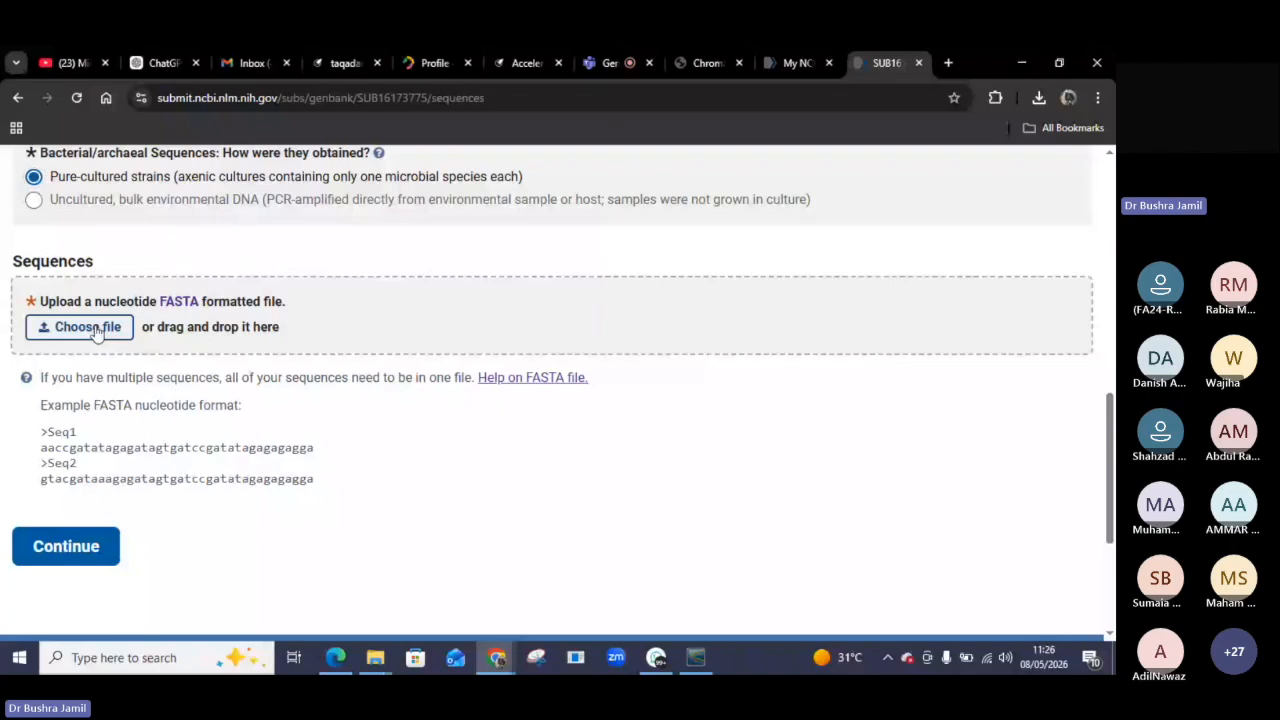
Upload the sequence file 1st_BASE_5609317_4_Primer.seq and delete it again.
left_click(88, 327)
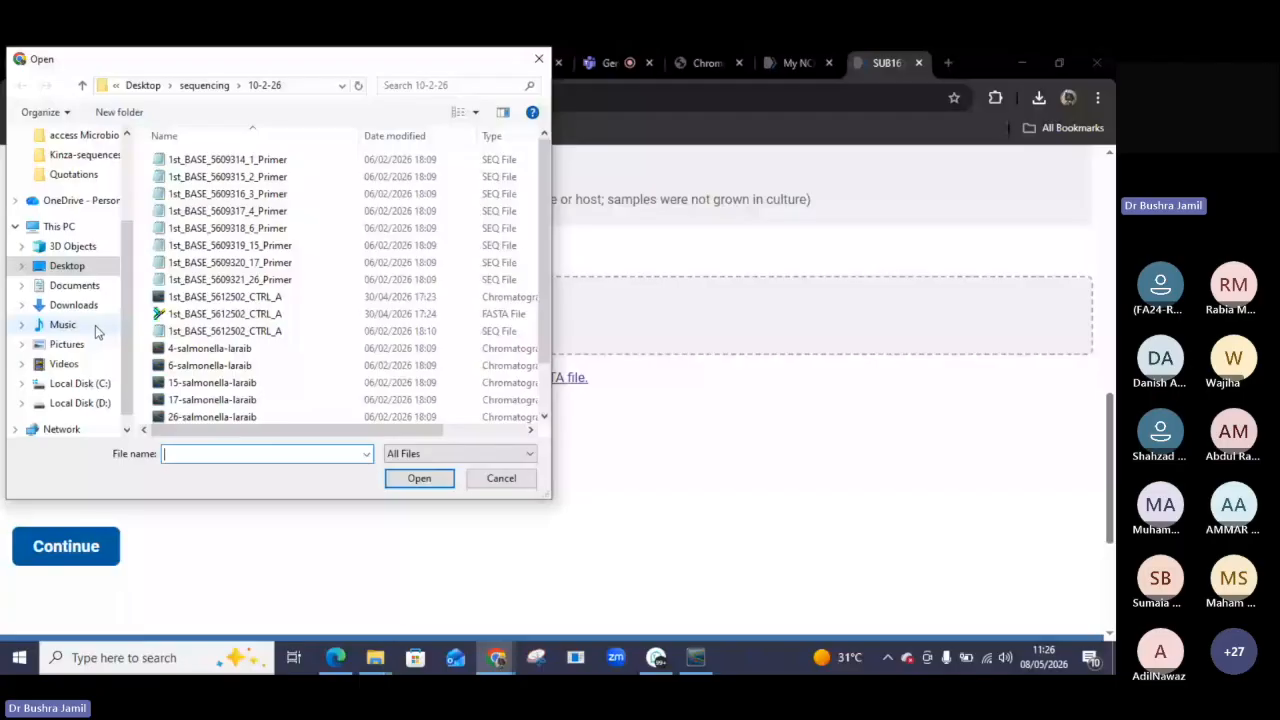
double_click(197, 216)
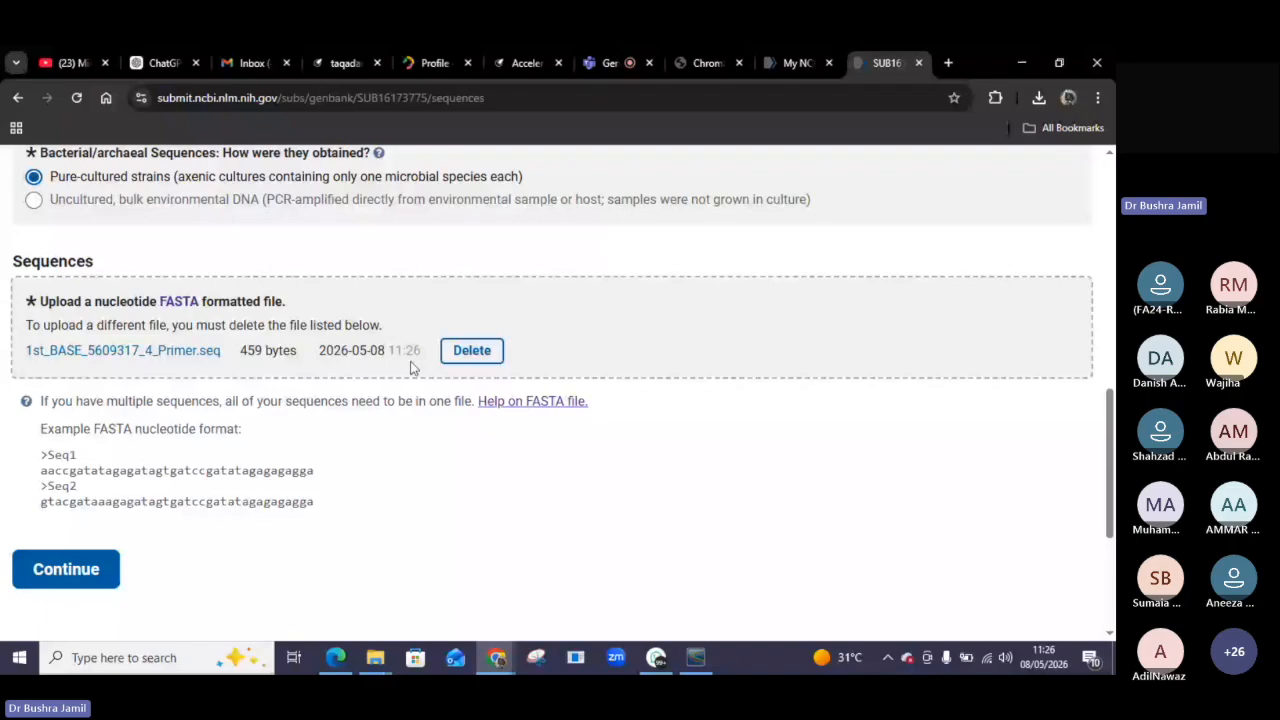
left_click(472, 350)
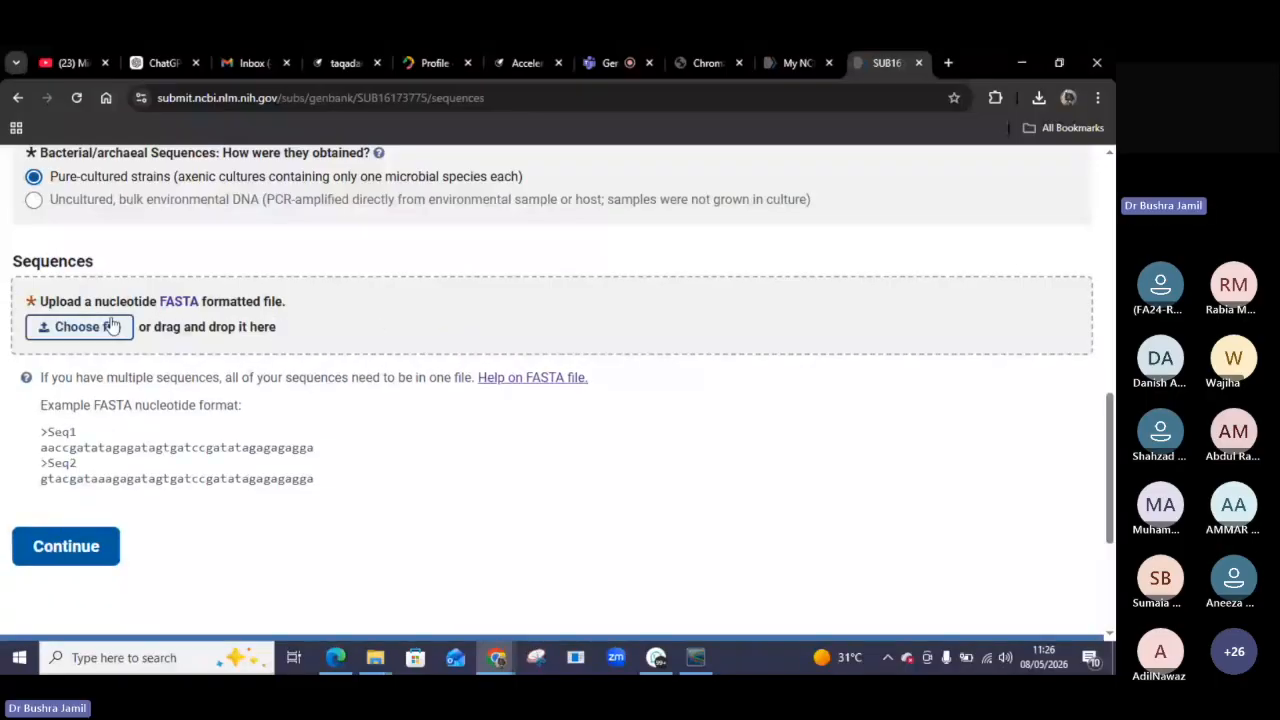
Upload 1st_BASE_5609317_4_Primer.seq as the sequence file and continue.
left_click(113, 326)
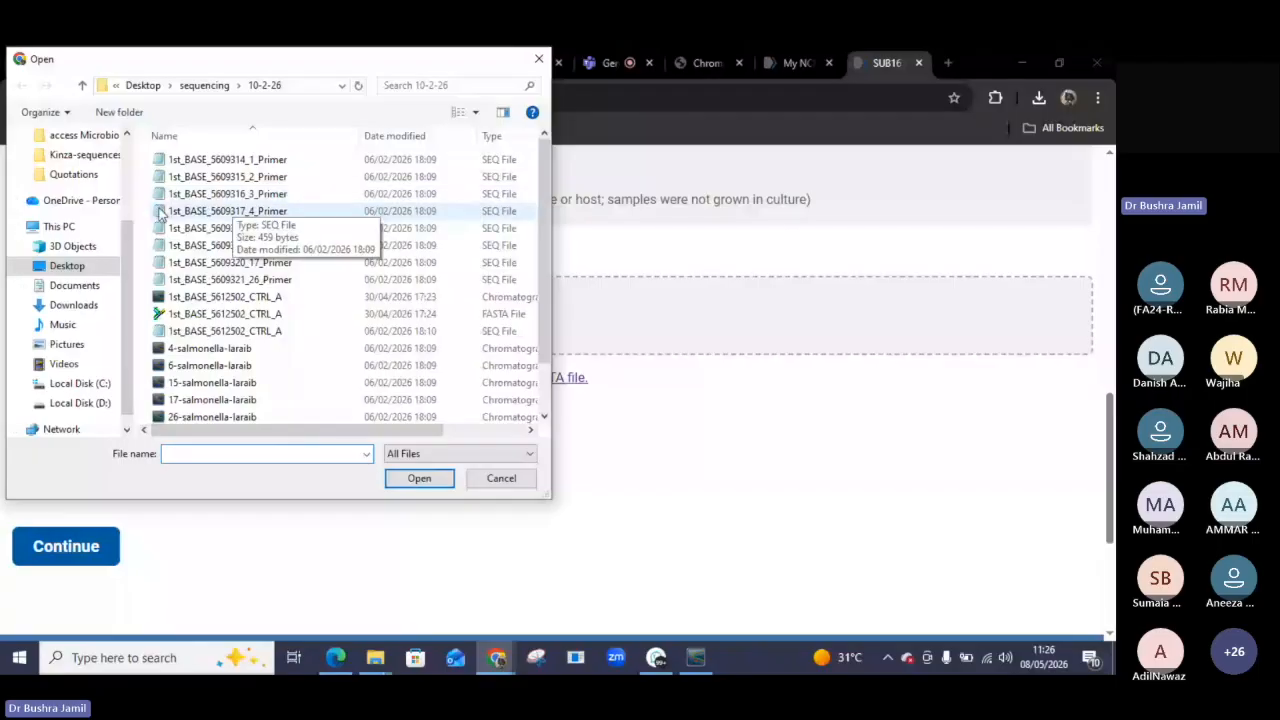
double_click(160, 211)
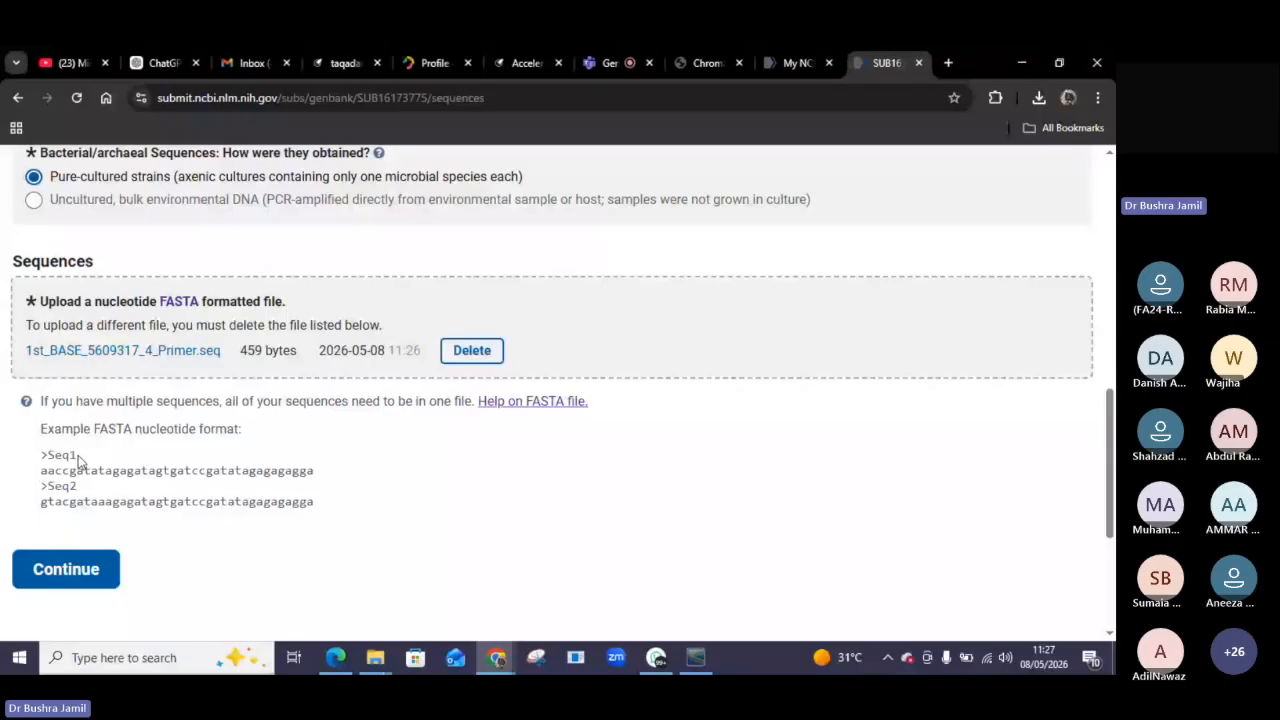
left_click(65, 570)
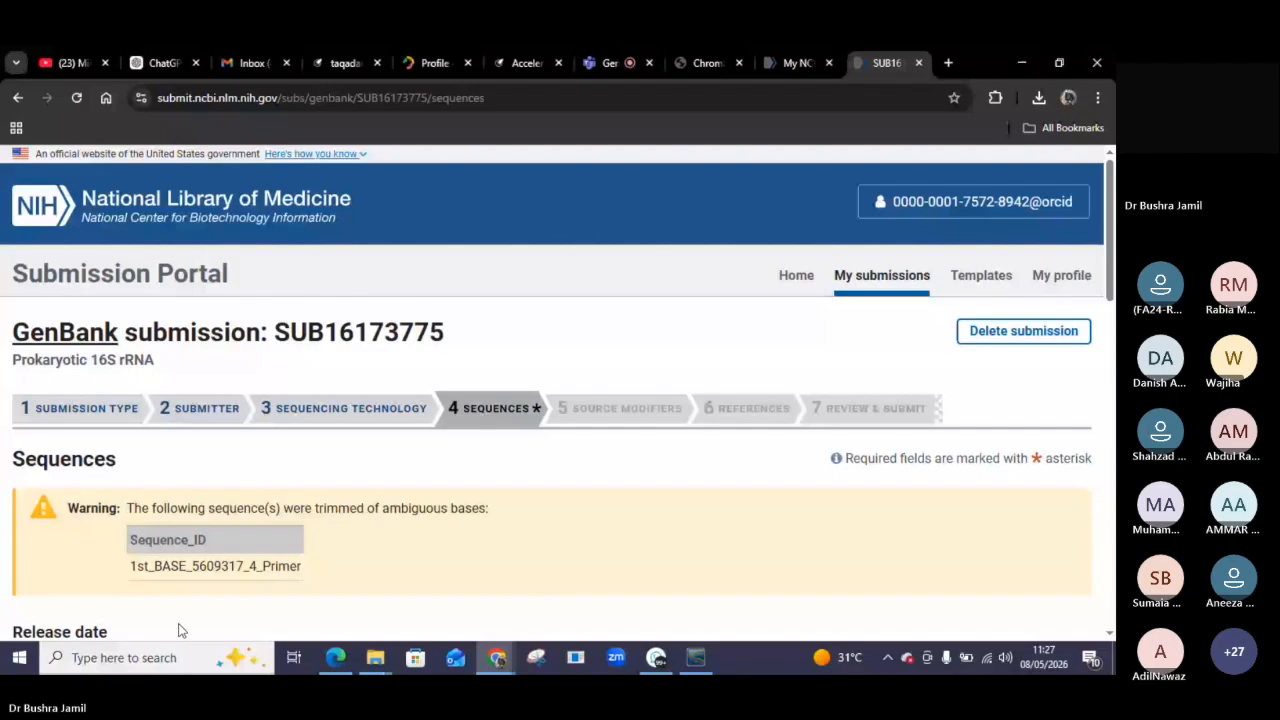
Review the warning about sequences trimmed of ambiguous bases at the top of the Sequences page.
scroll(474, 568, "down", 2)
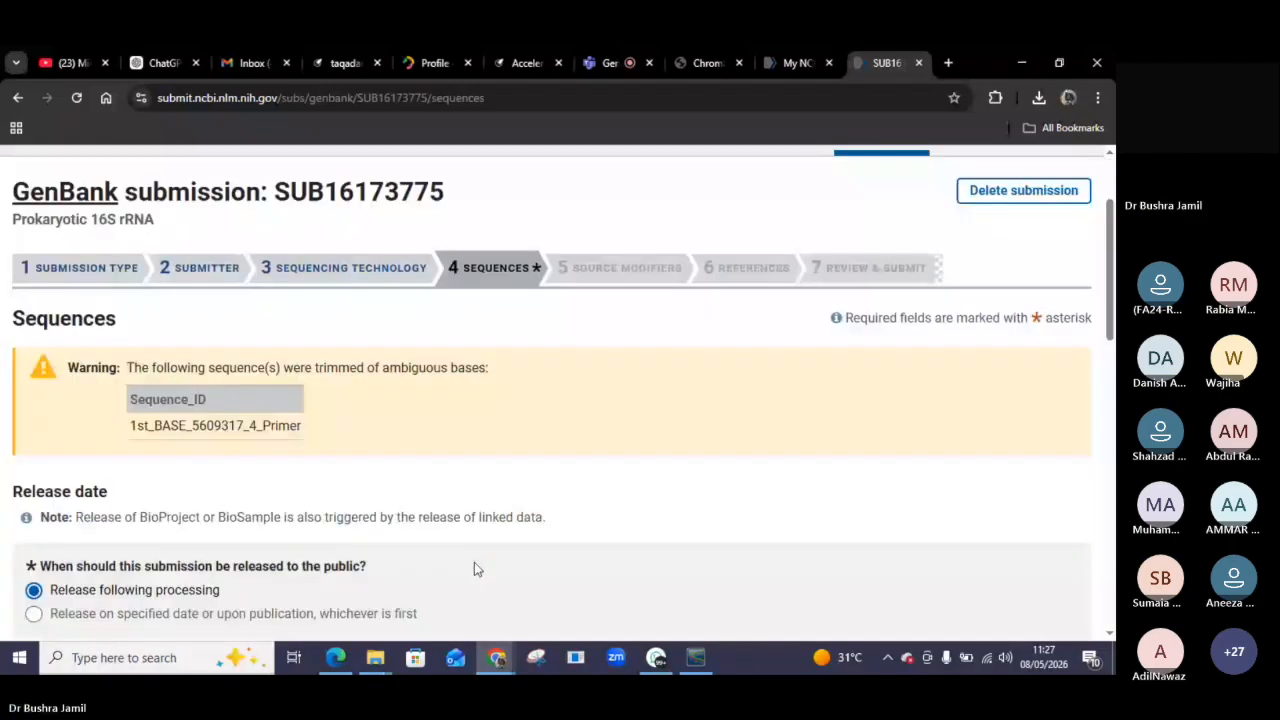
scroll(474, 562, "down", 1)
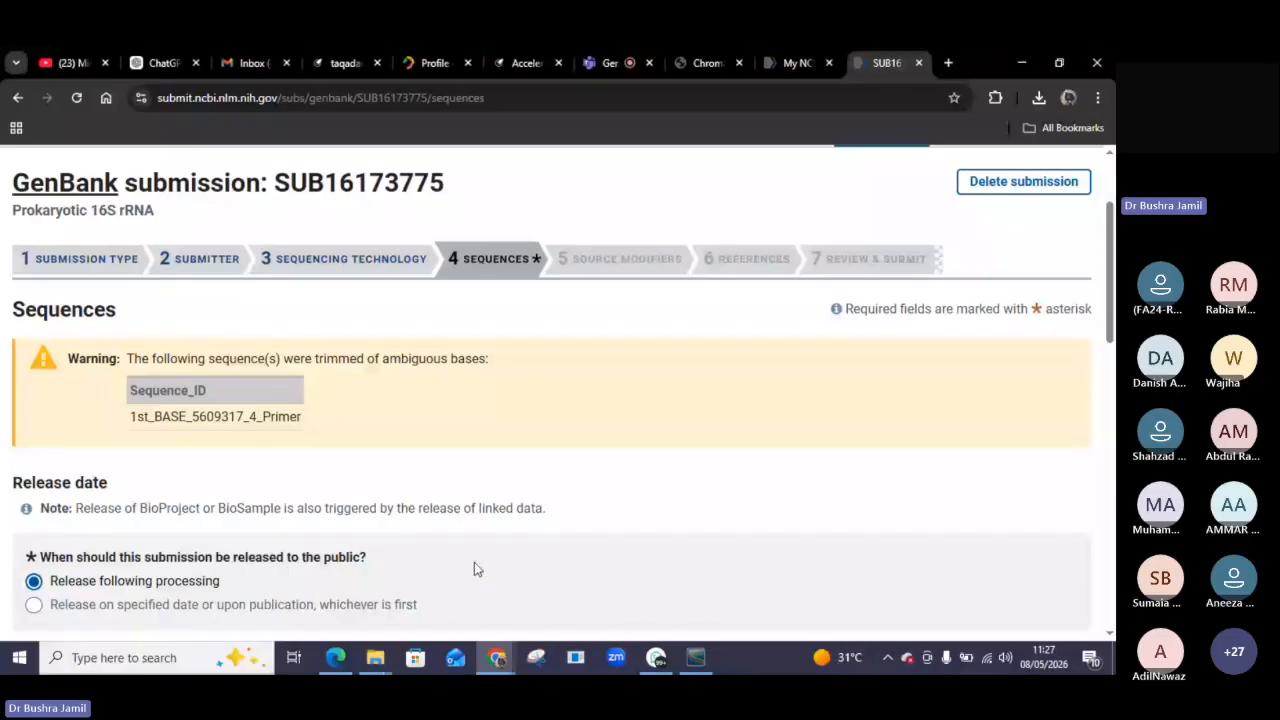
scroll(476, 566, "down", 1)
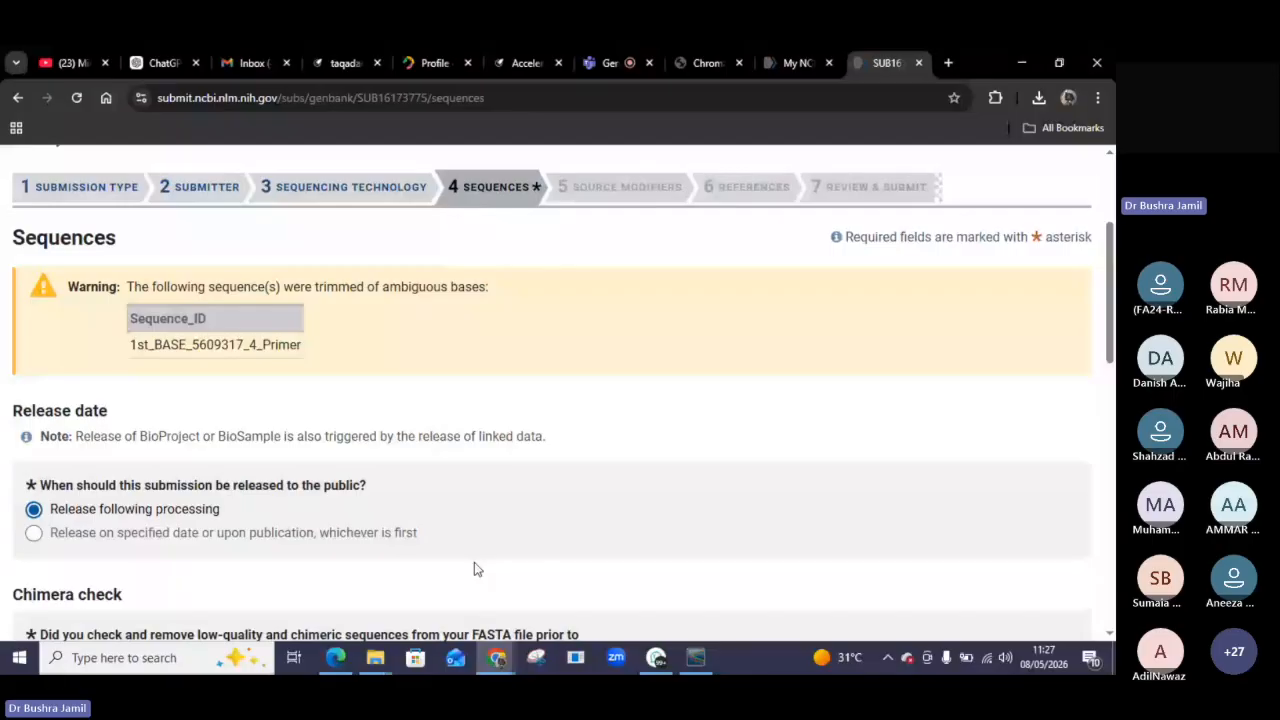
scroll(474, 563, "up", 1)
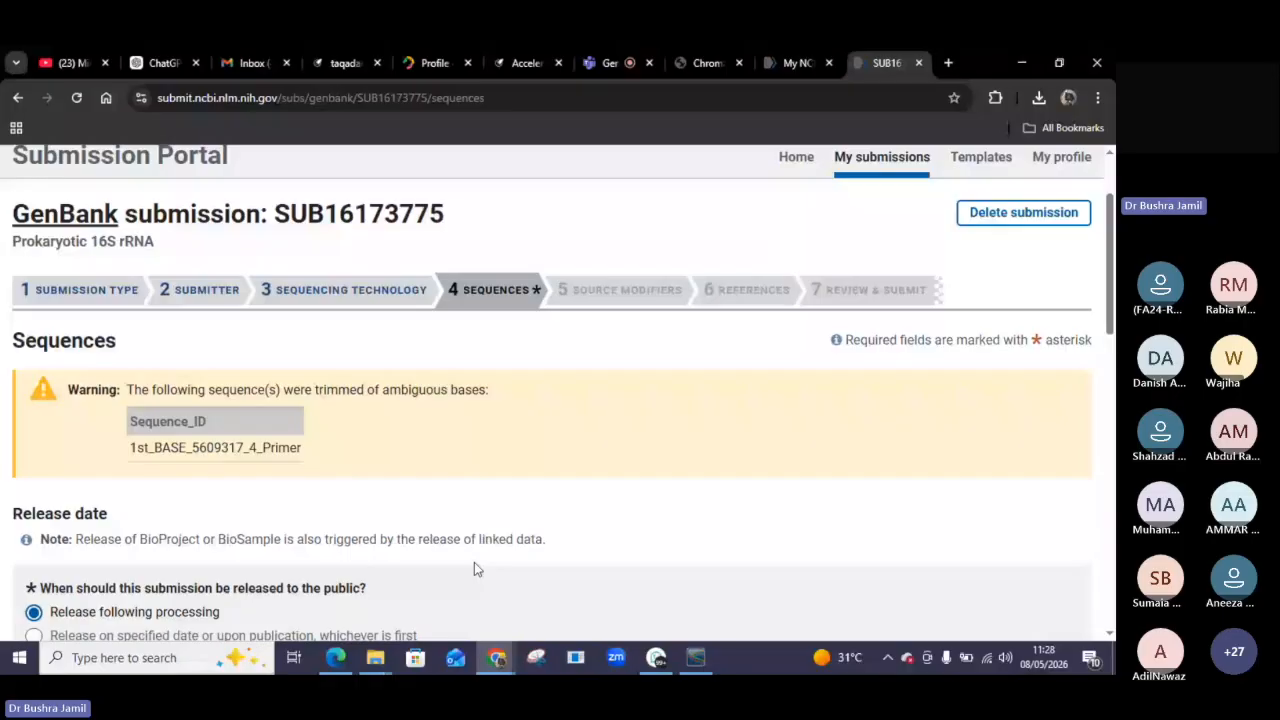
scroll(474, 568, "down", 1)
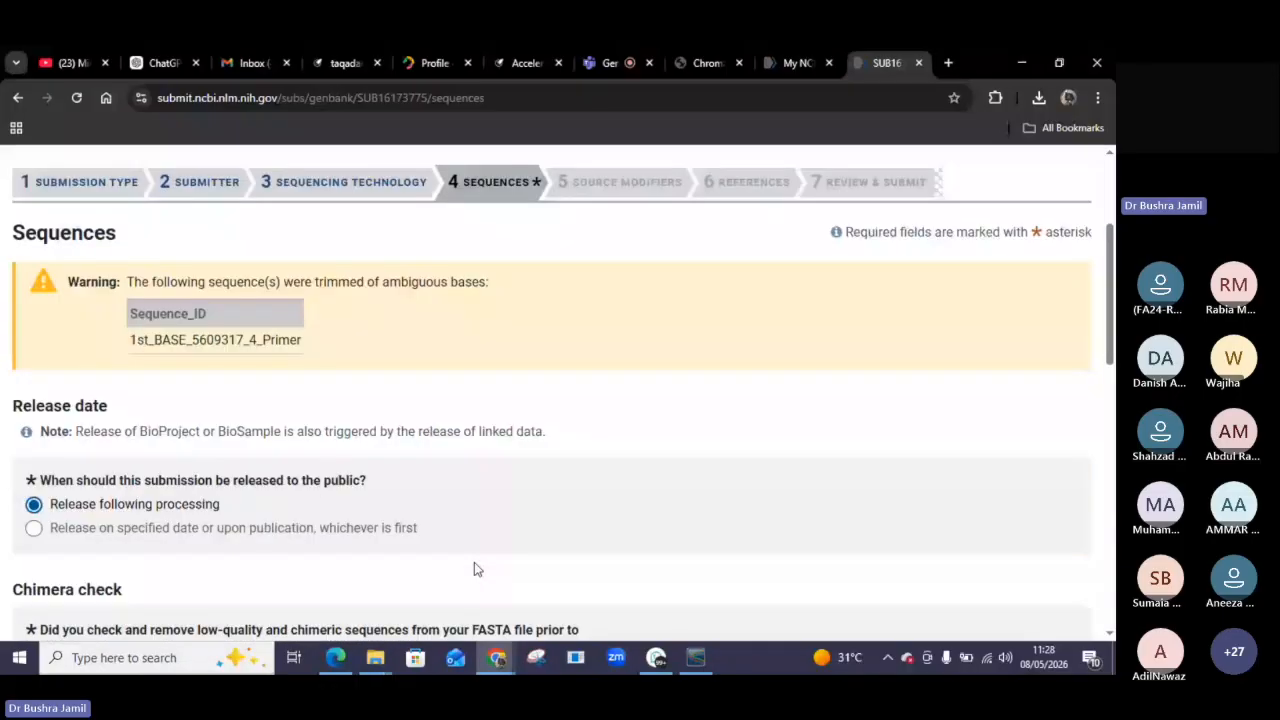
scroll(474, 569, "up", 1)
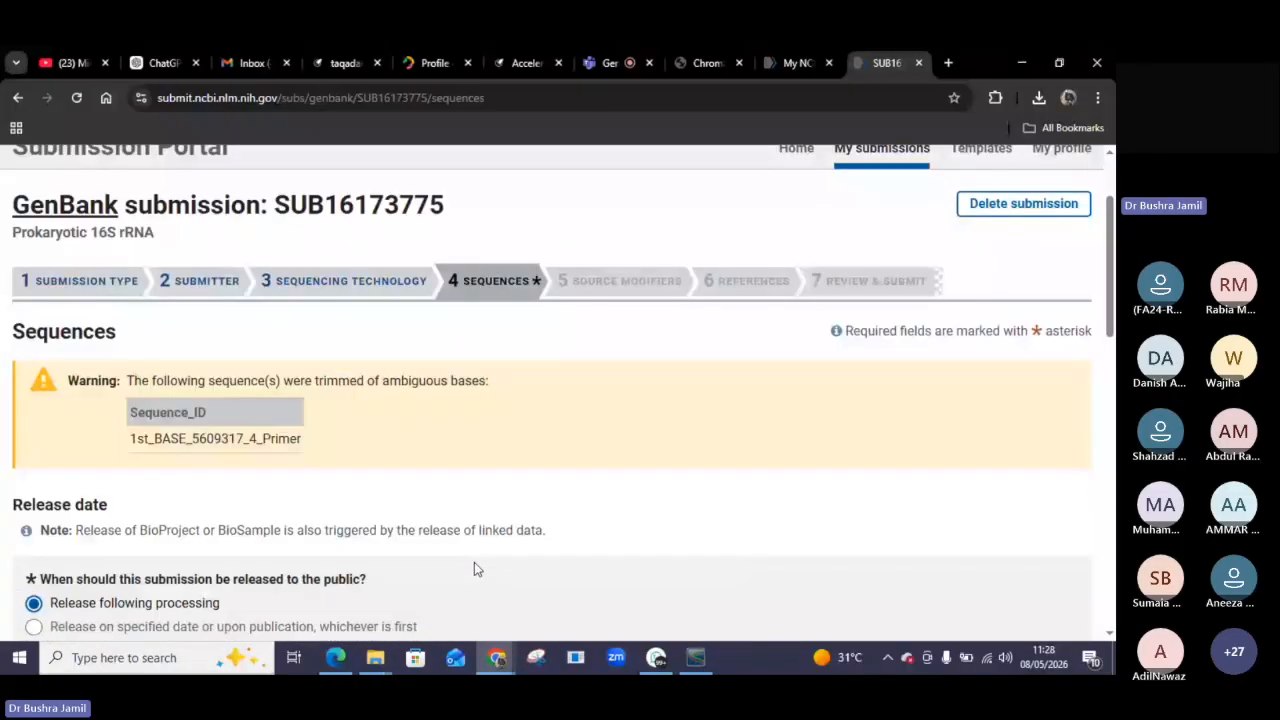
scroll(474, 568, "up", 1)
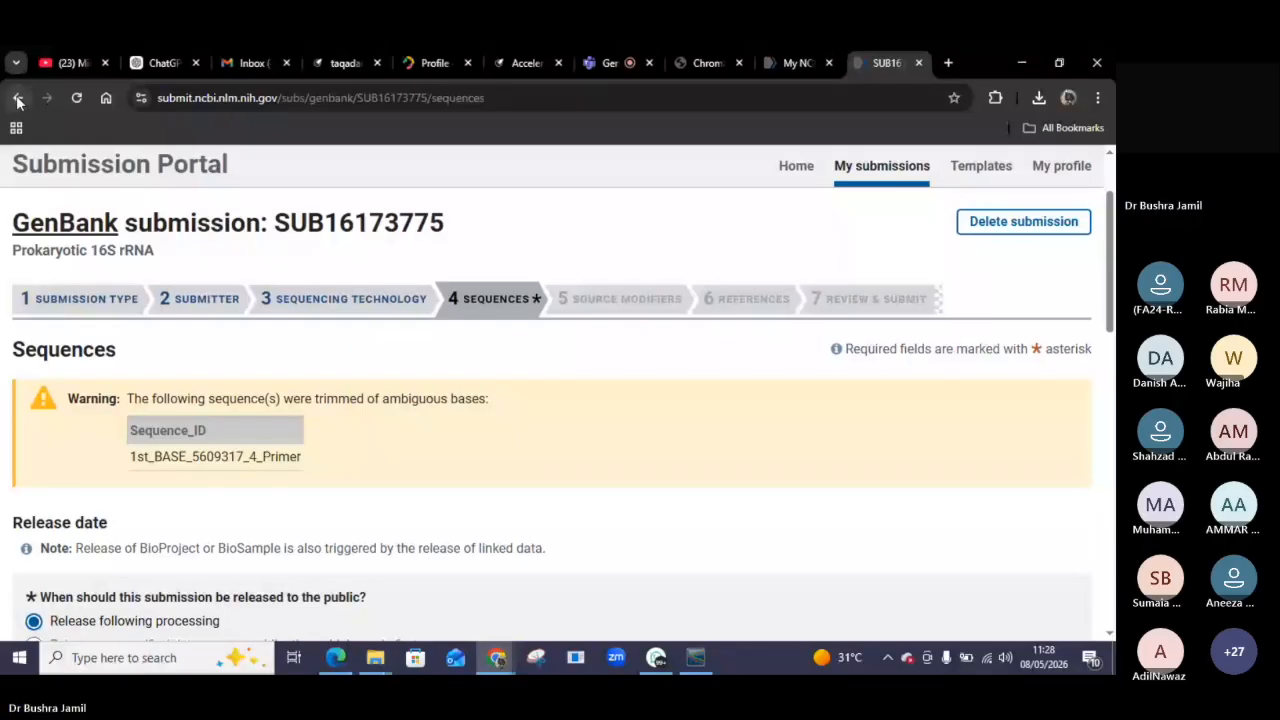
Delete the uploaded filtered FASTA file, upload 1st_BASE_5609318_6_Primer.seq instead, and continue.
scroll(147, 357, "down", 10)
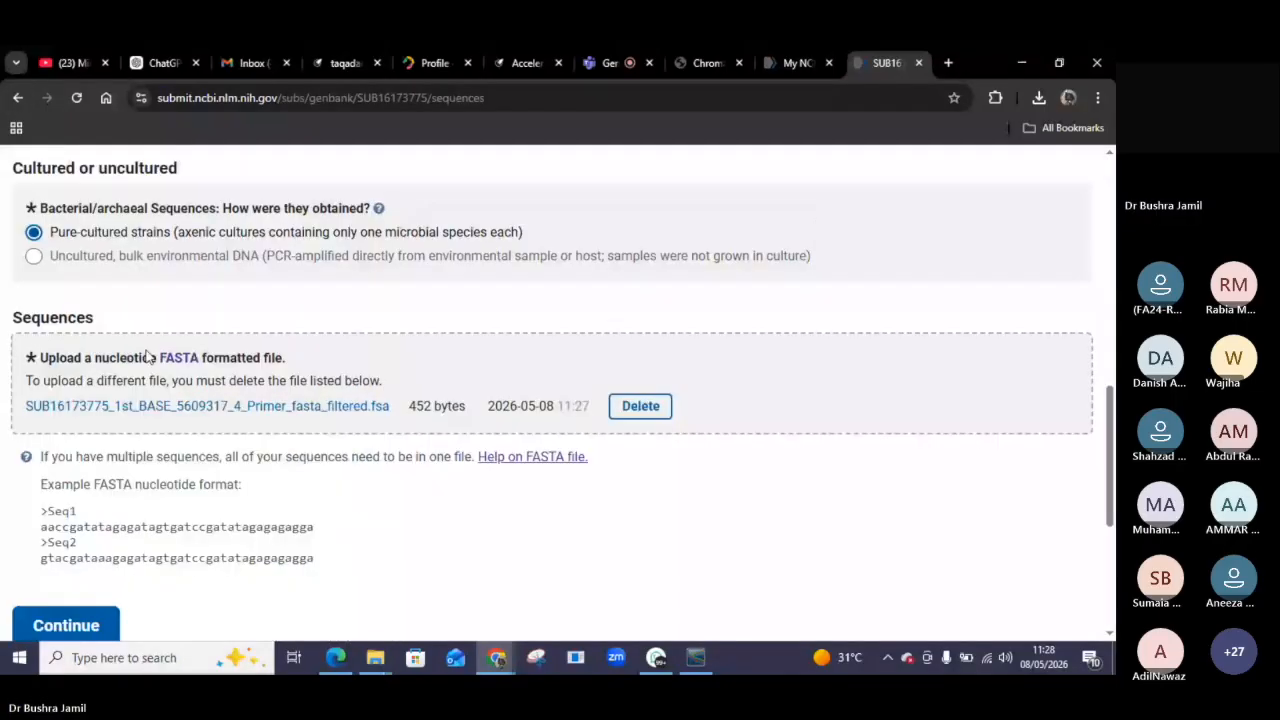
scroll(147, 357, "down", 1)
left_click(640, 297)
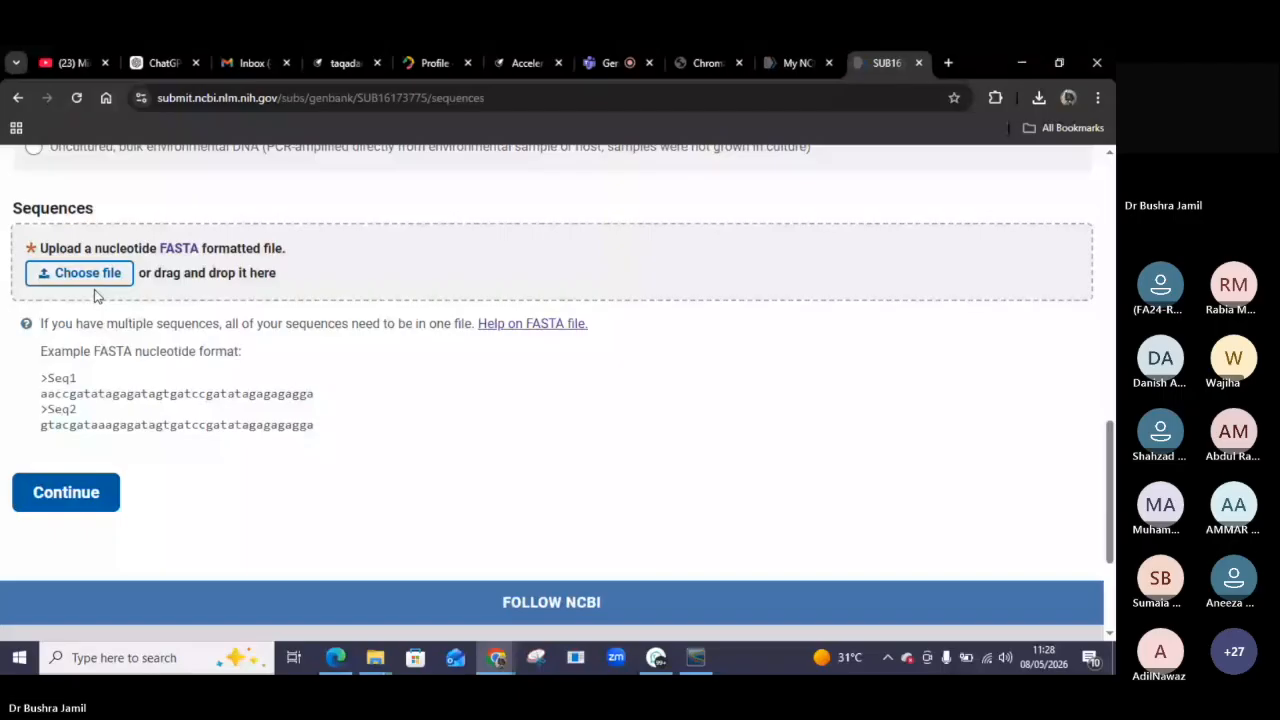
left_click(88, 274)
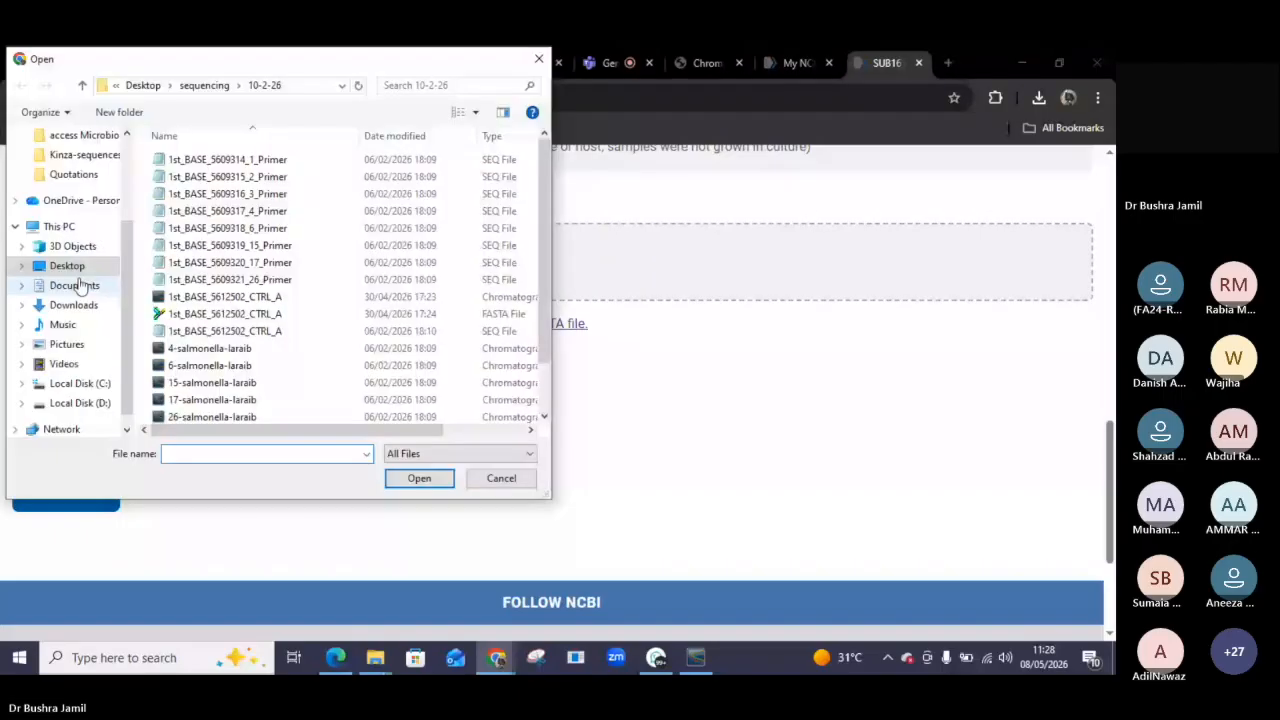
double_click(247, 234)
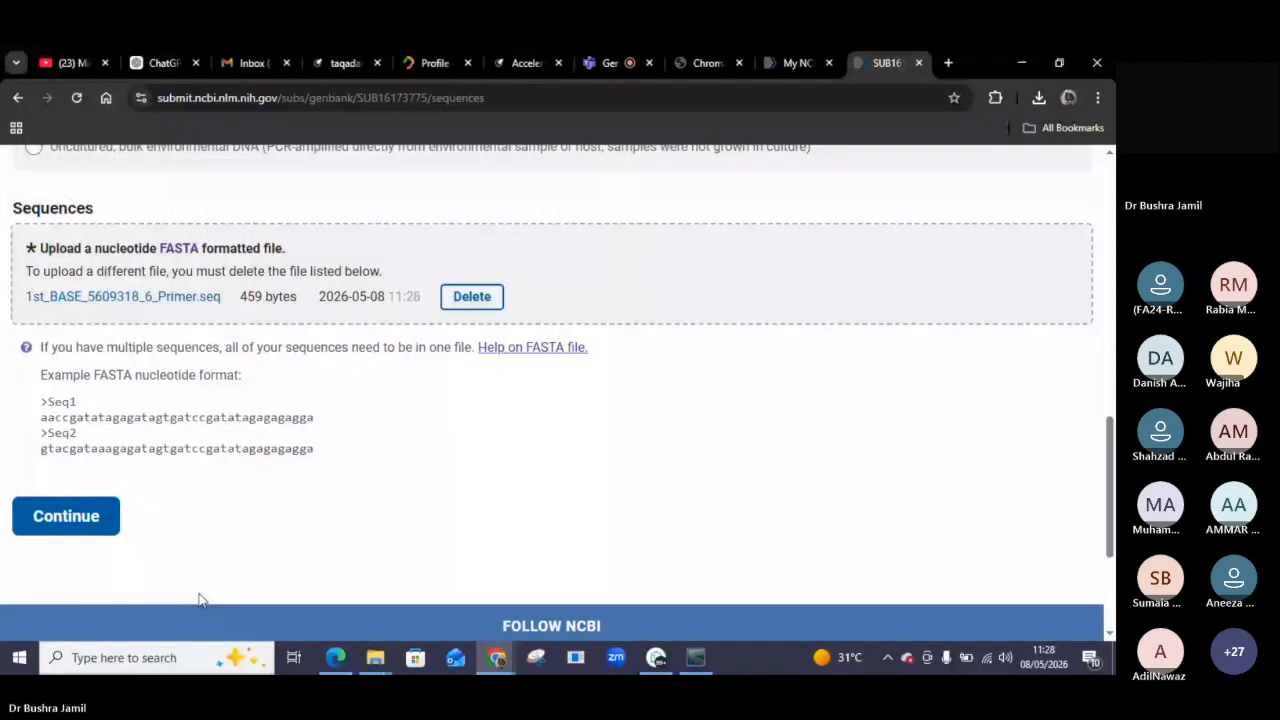
left_click(63, 524)
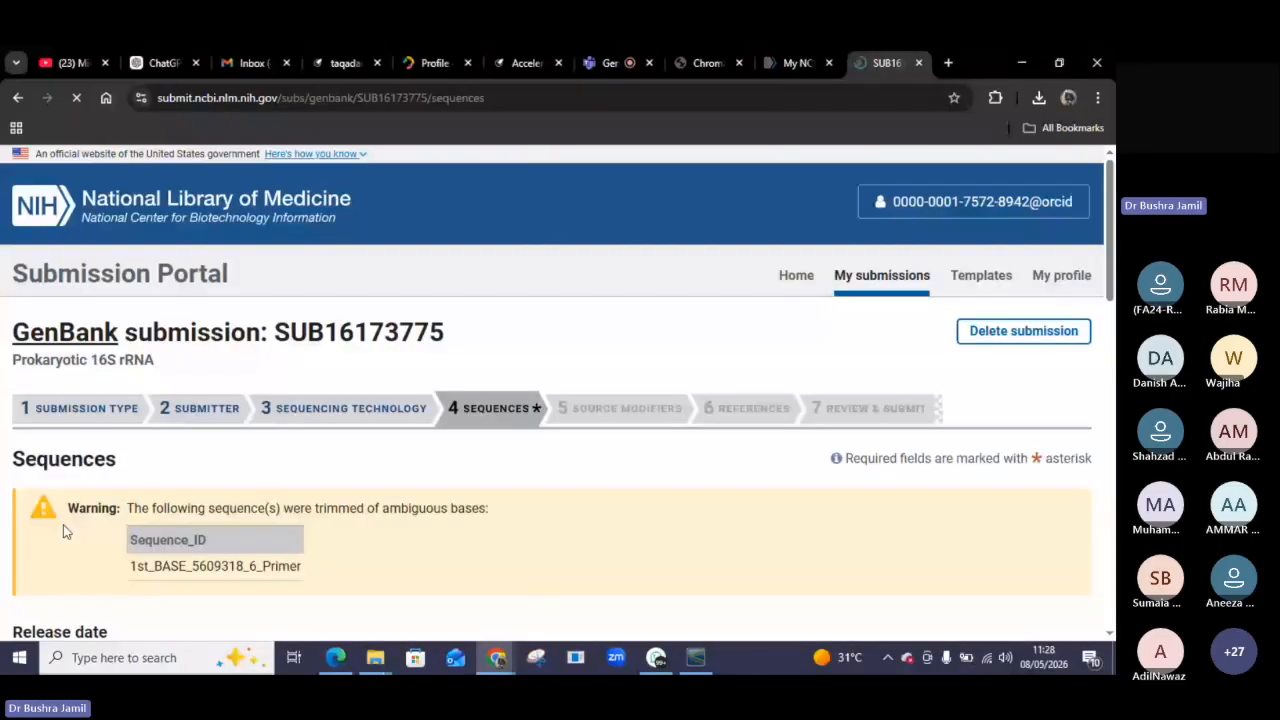
scroll(197, 587, "down", 2)
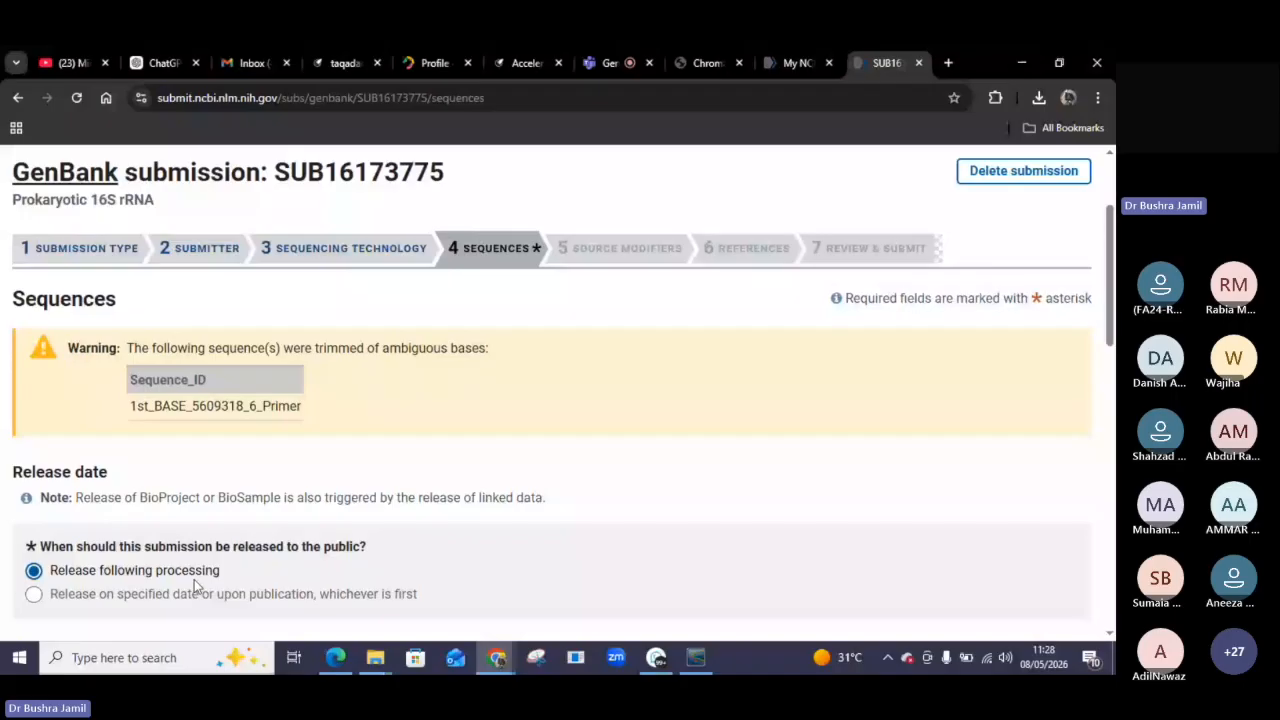
scroll(197, 587, "down", 1)
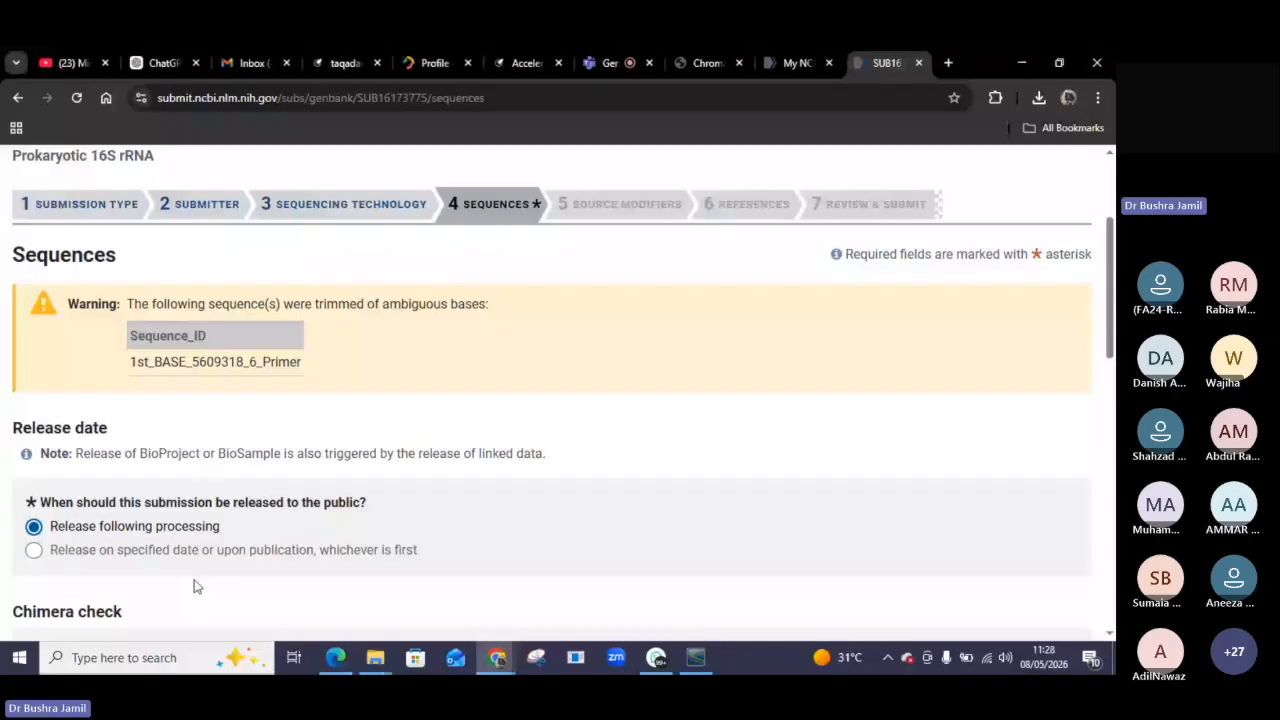
scroll(200, 560, "down", 5)
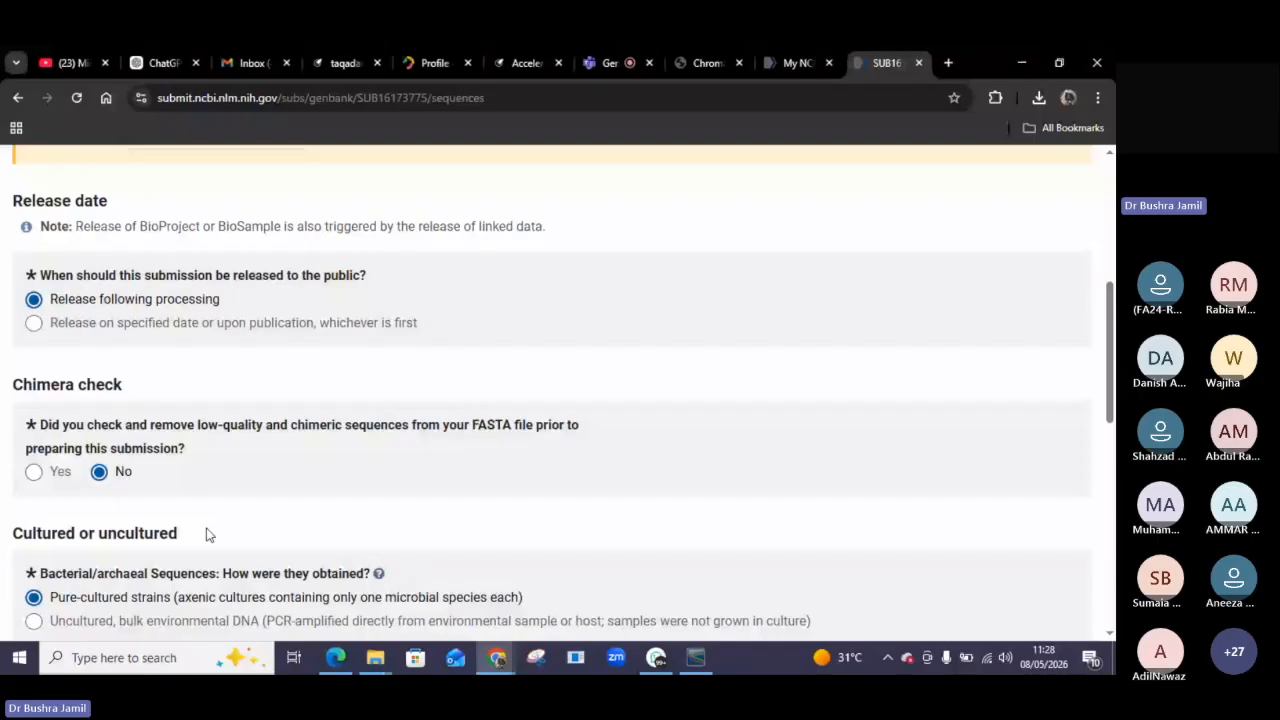
scroll(207, 535, "up", 2)
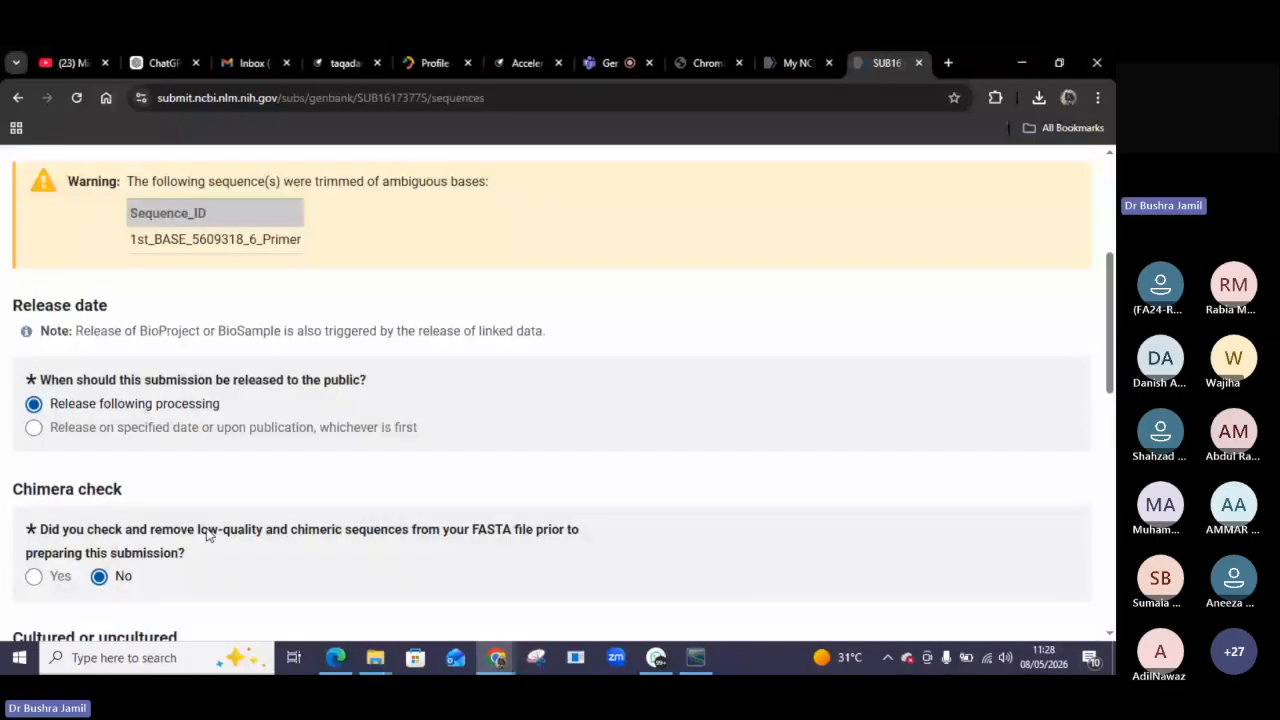
scroll(300, 500, "up", 3)
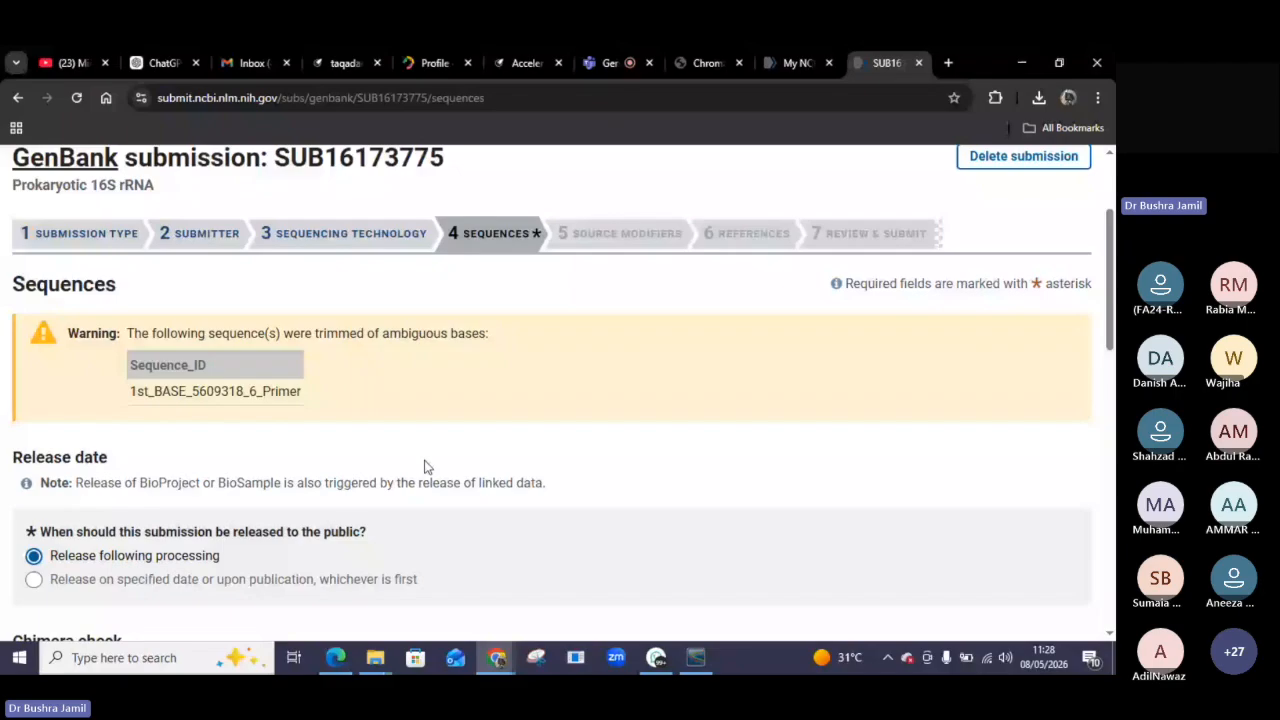
Switch to Chromas and send the open 5609317_4_Primer trace to an NCBI BLAST search.
left_click(698, 660)
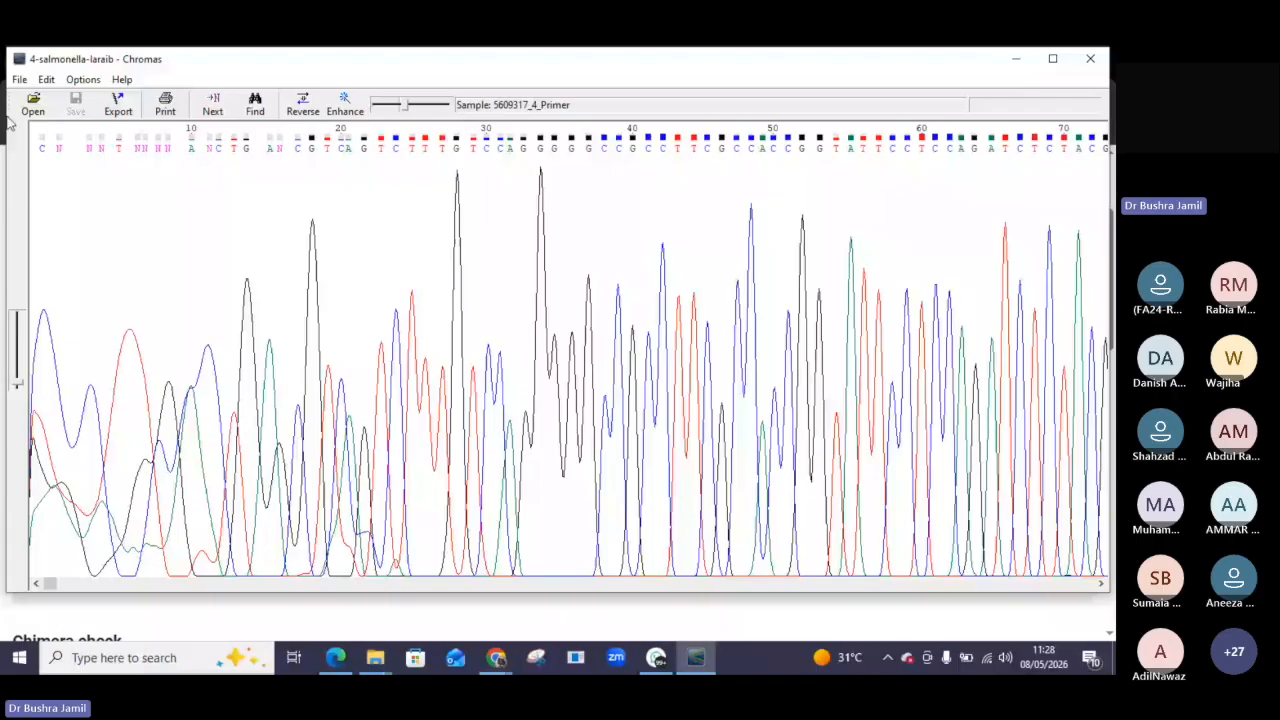
left_click(19, 79)
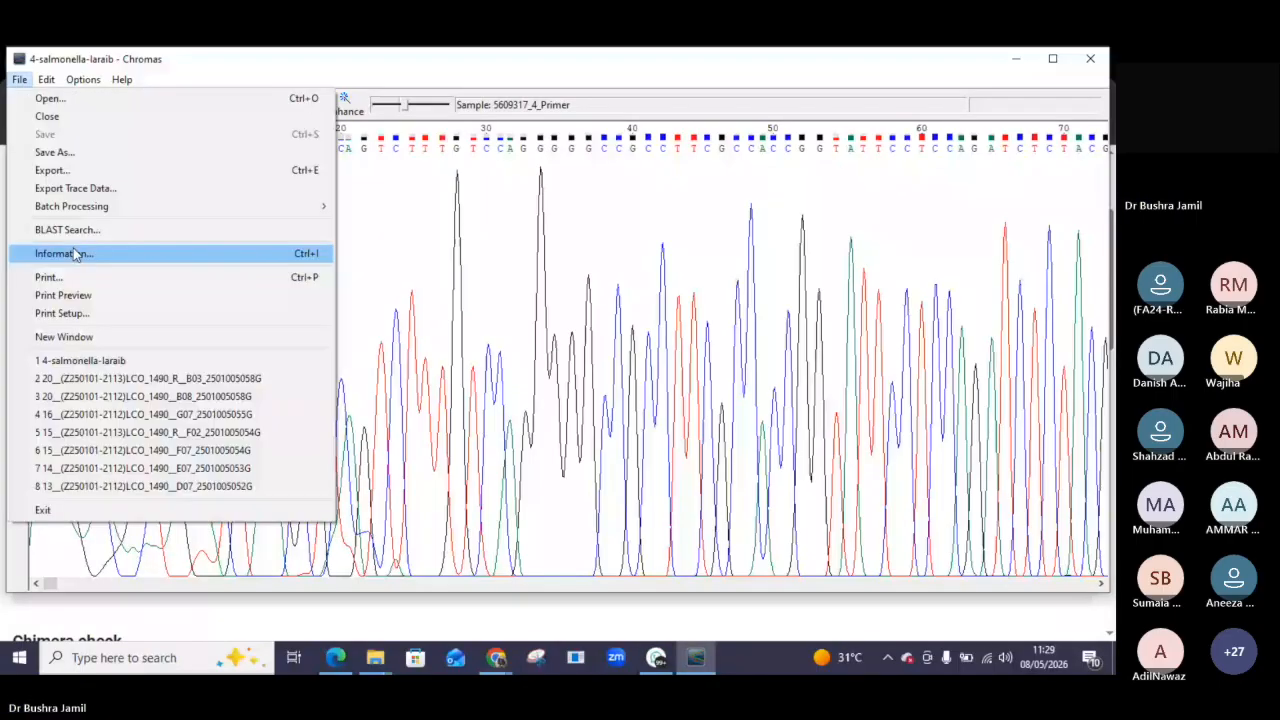
left_click(67, 229)
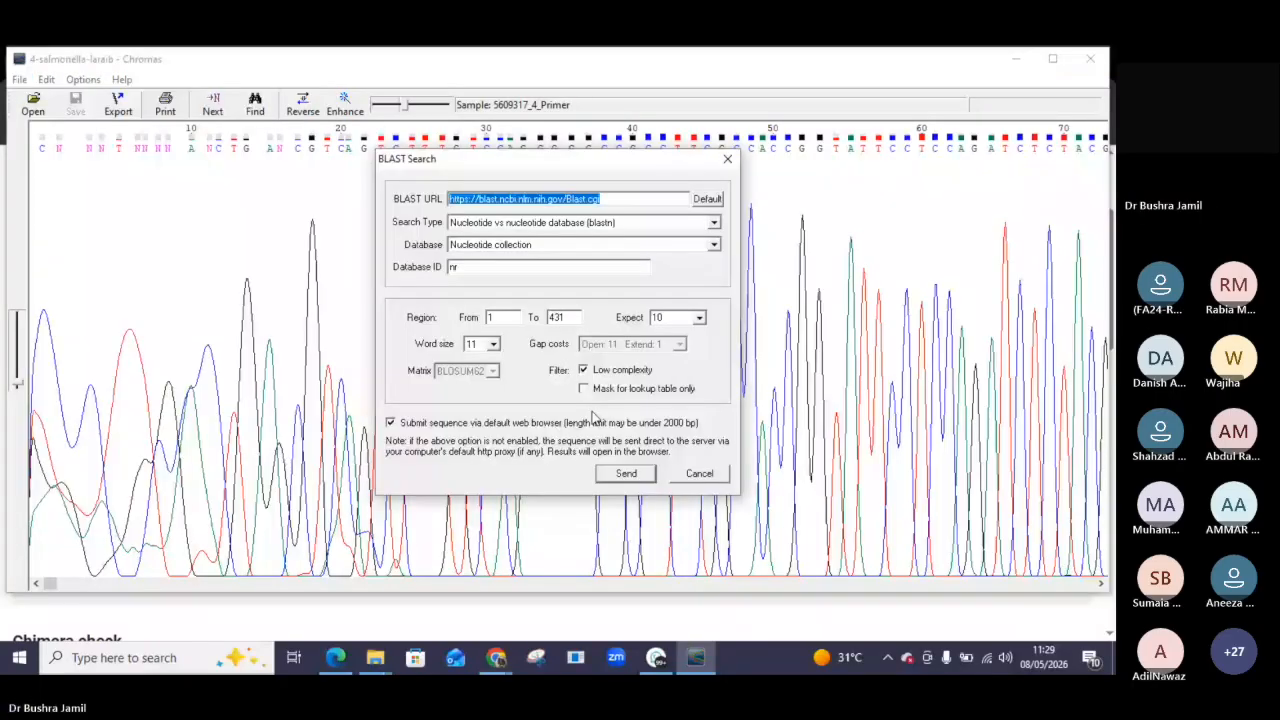
left_click(625, 474)
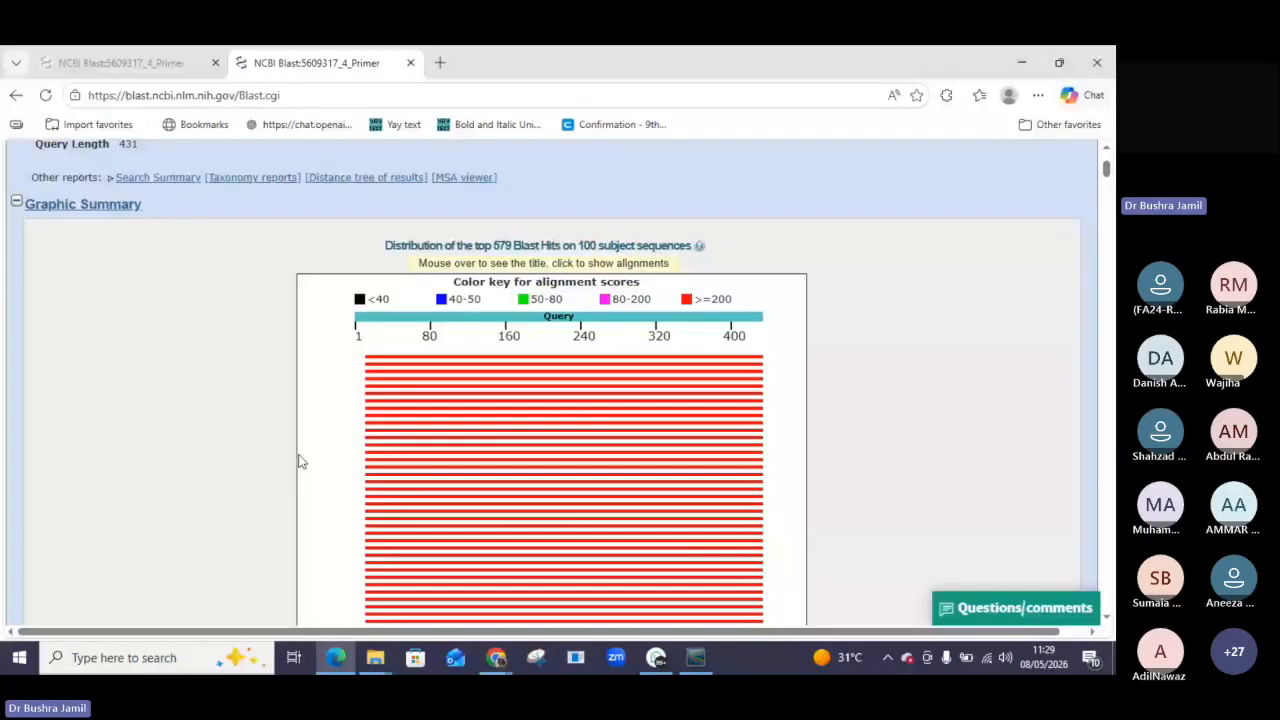
Download the FASTA sequence of the Salmonella enterica strain Z01320SL0027 hit, open it, and close it.
scroll(350, 225, "down", 10)
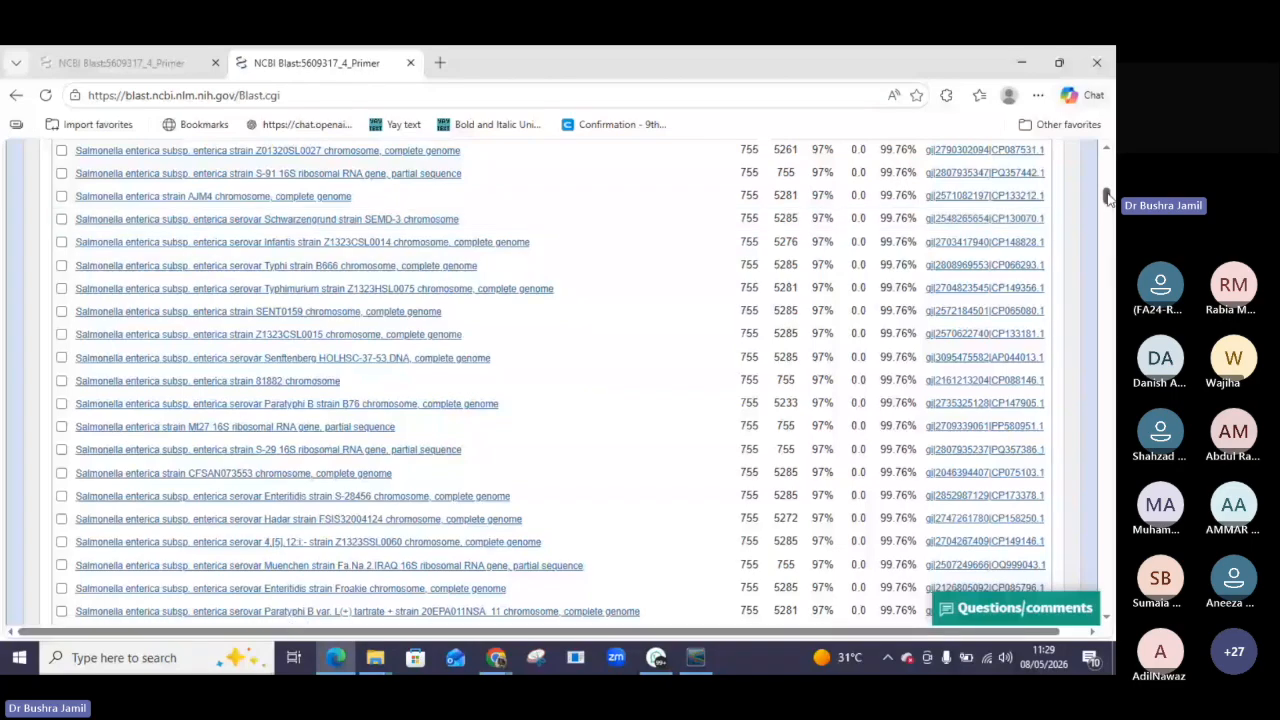
scroll(378, 407, "up", 4)
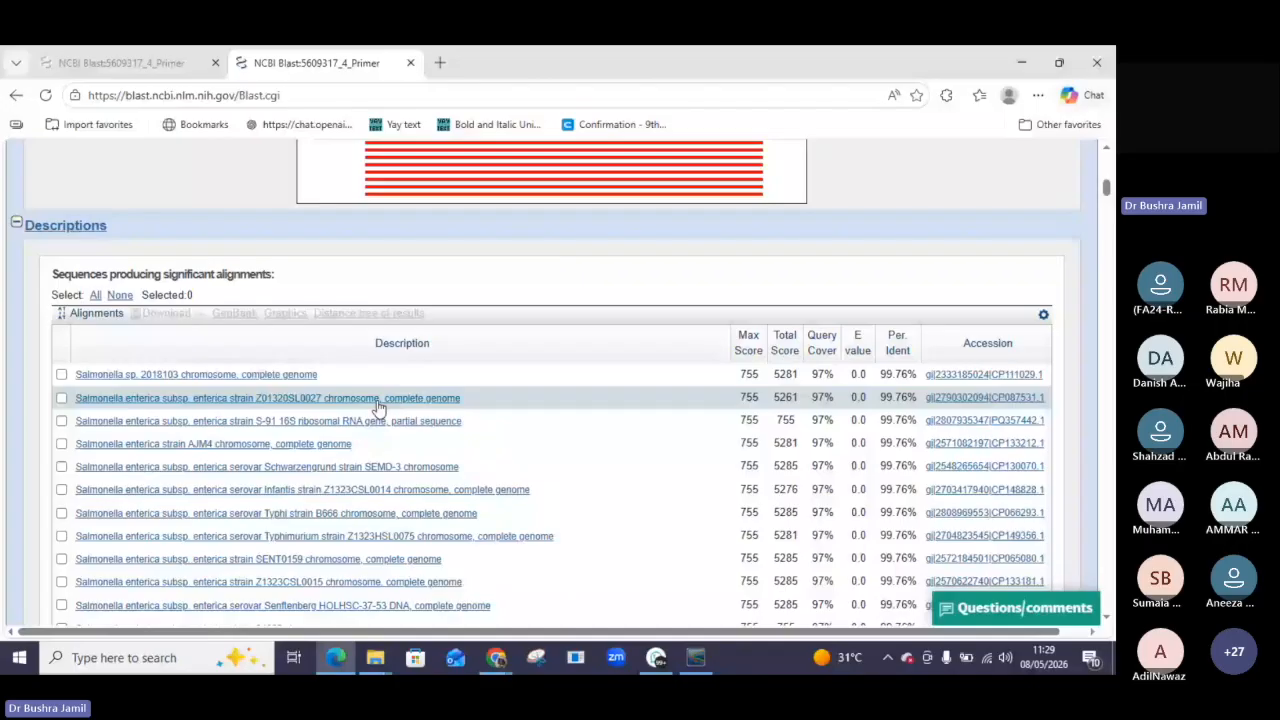
left_click(378, 398)
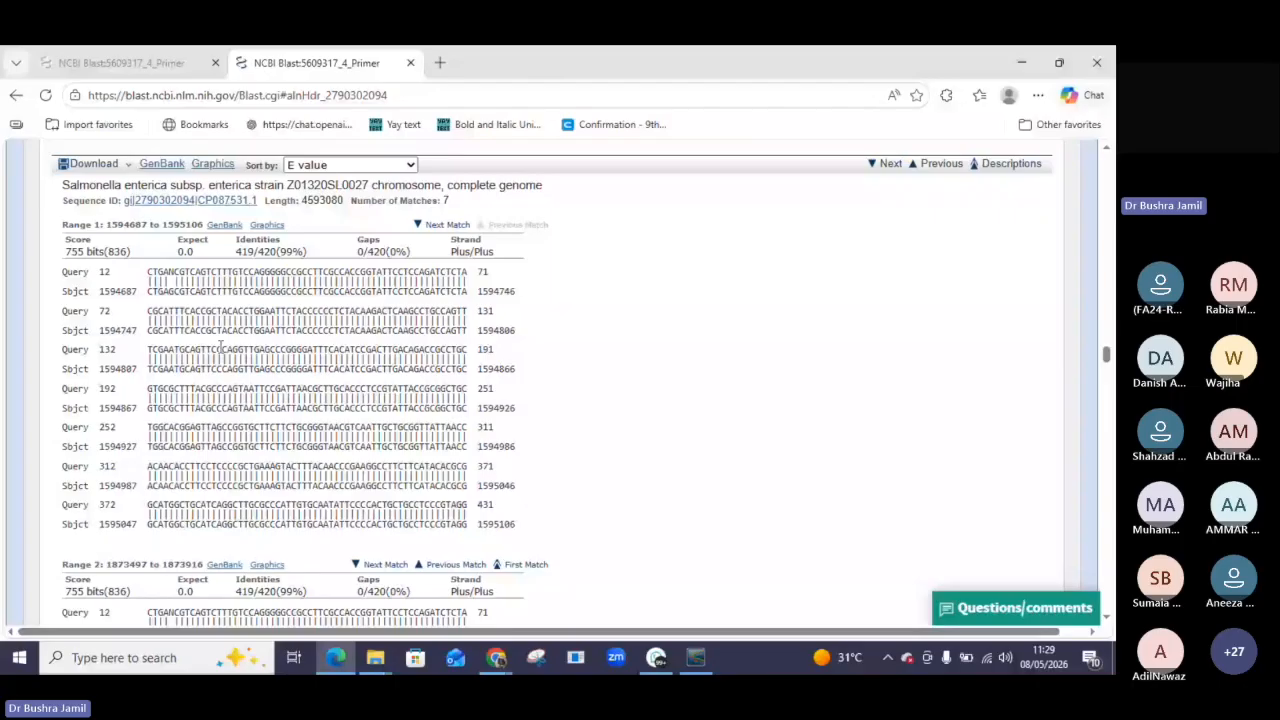
scroll(132, 193, "up", 1)
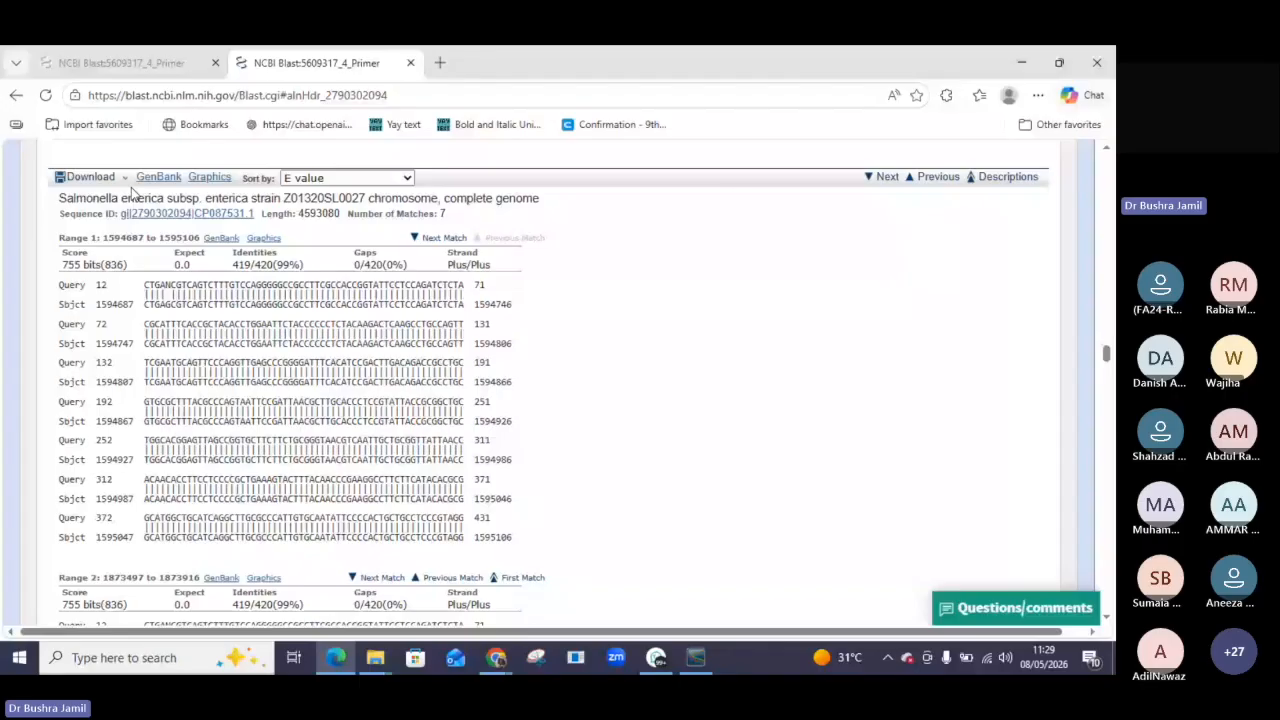
left_click(124, 181)
left_click(82, 283)
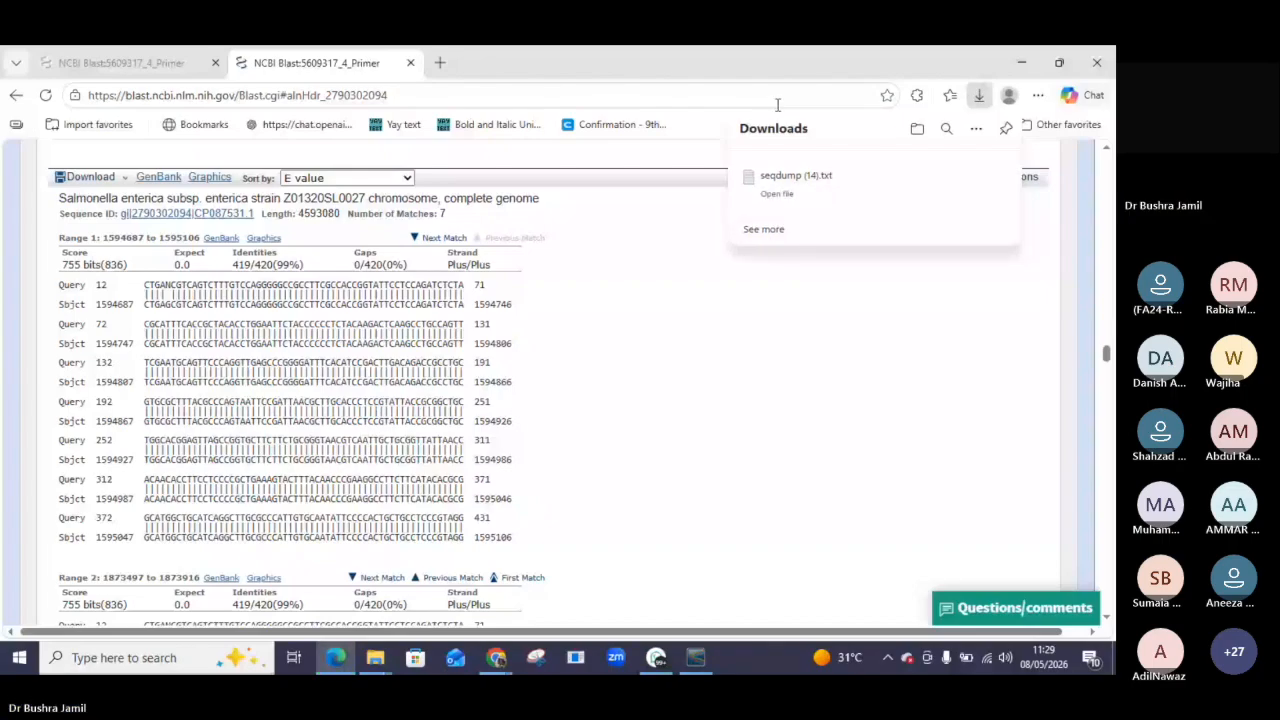
left_click(790, 178)
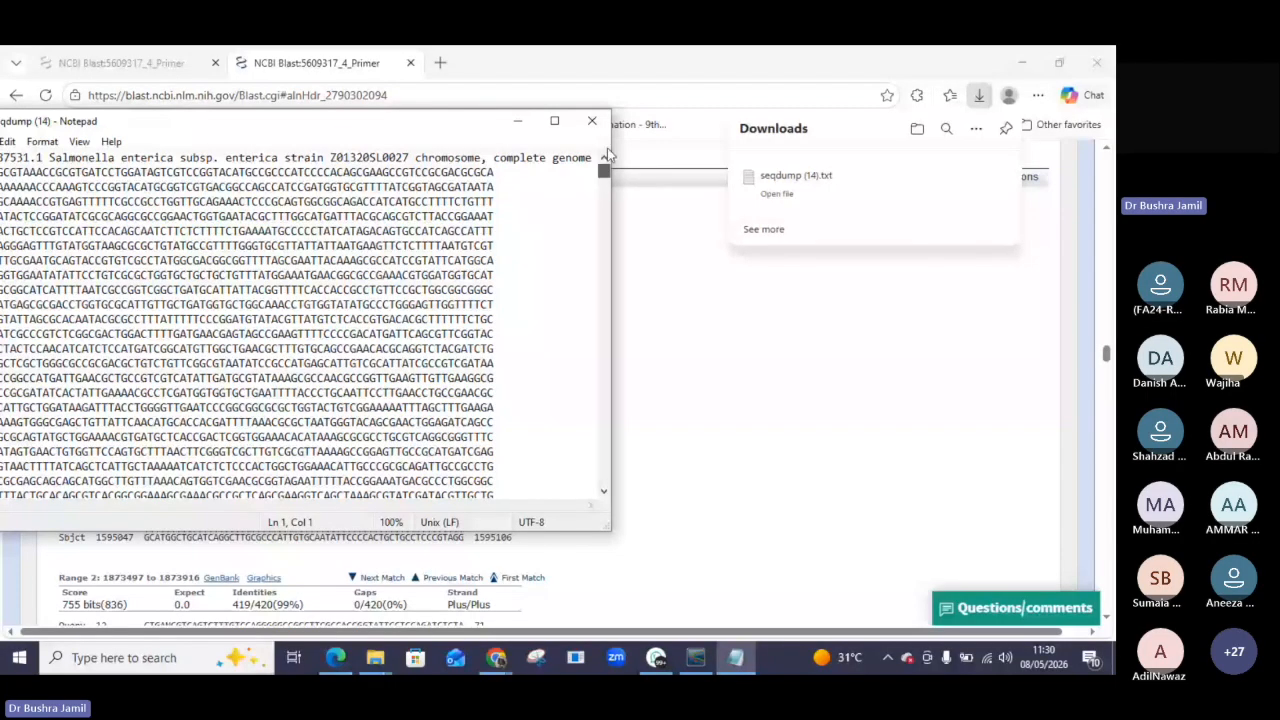
left_click(592, 121)
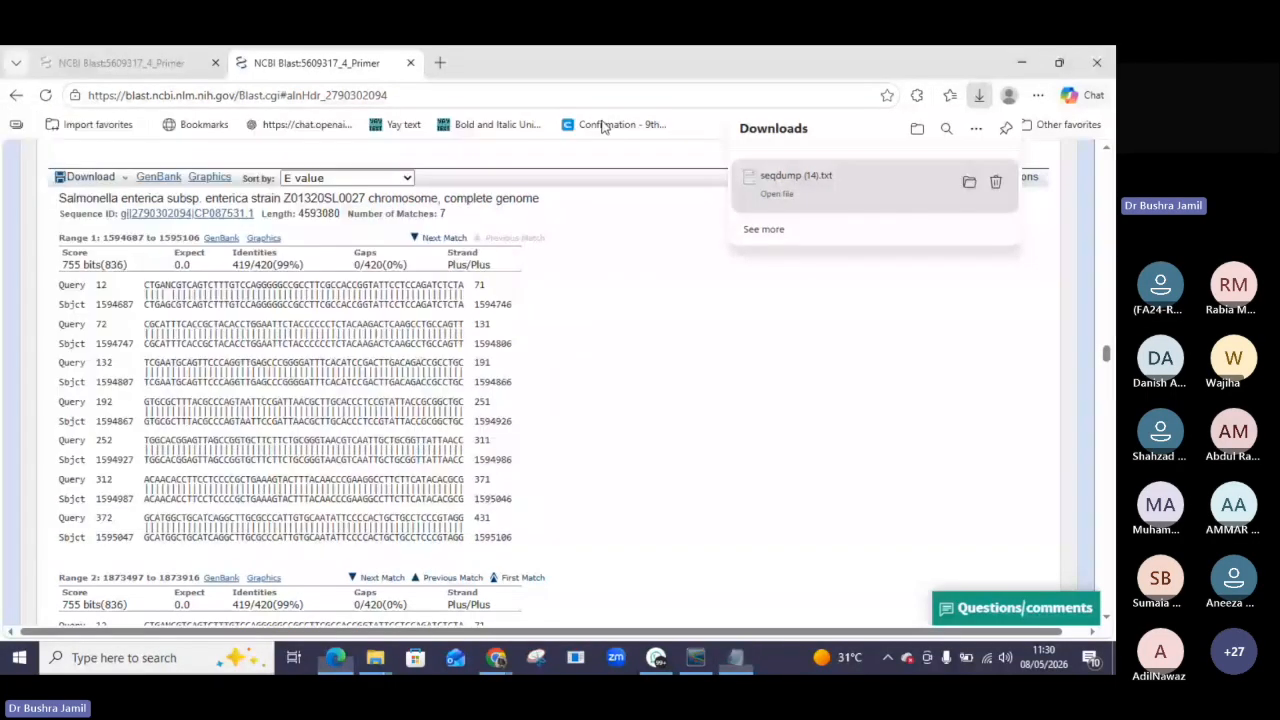
Download the FASTA sequence of the Salmonella enterica strain S-91 16S ribosomal RNA gene hit and open it.
left_click(15, 97)
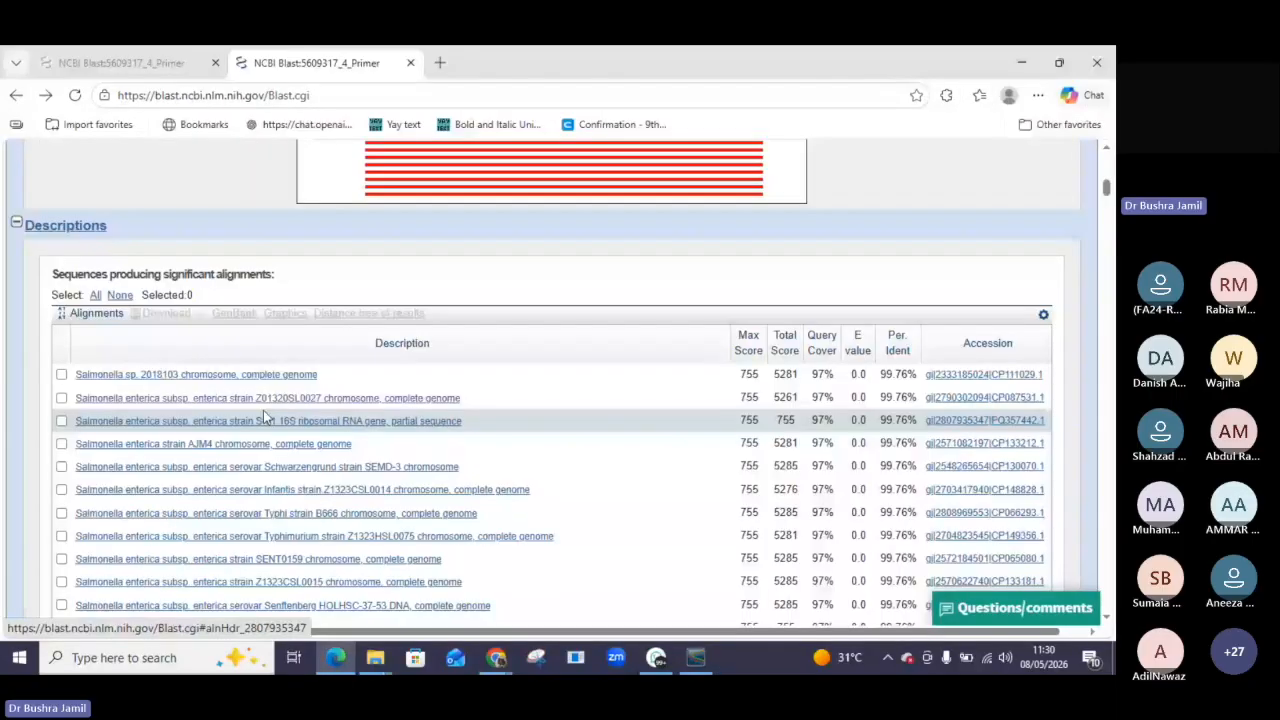
left_click(377, 421)
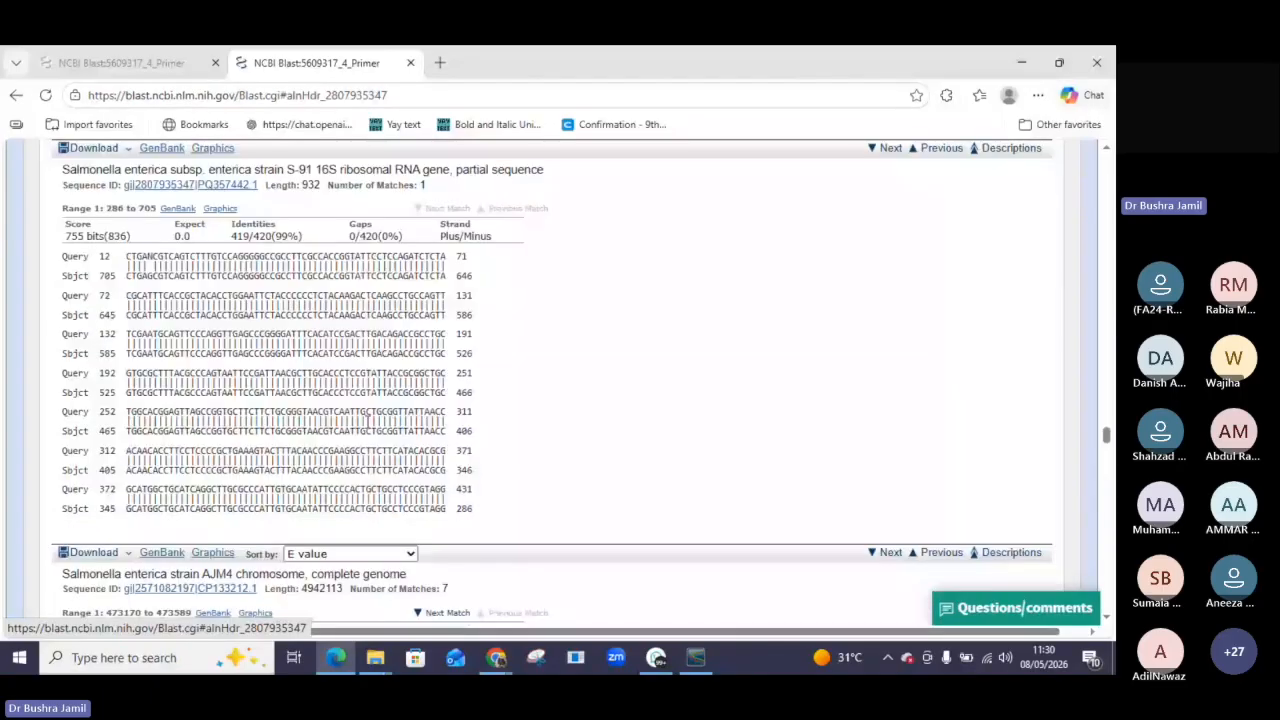
left_click(127, 152)
left_click(91, 248)
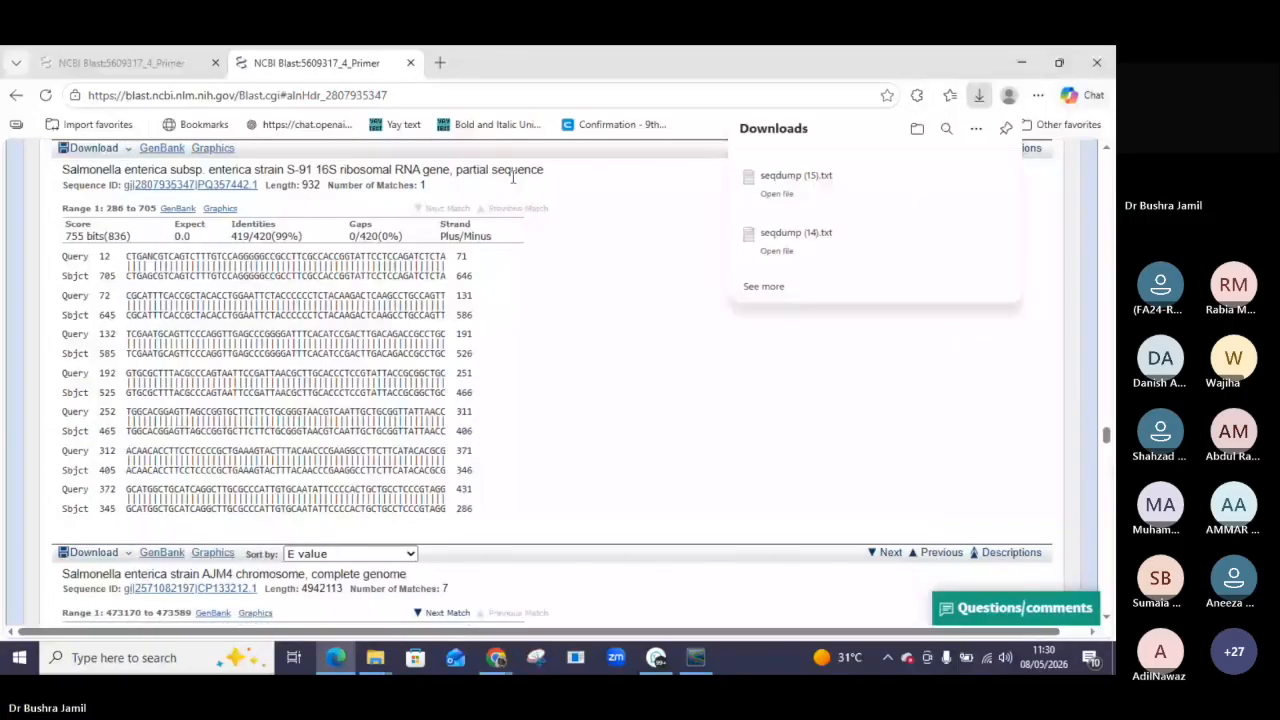
left_click(782, 195)
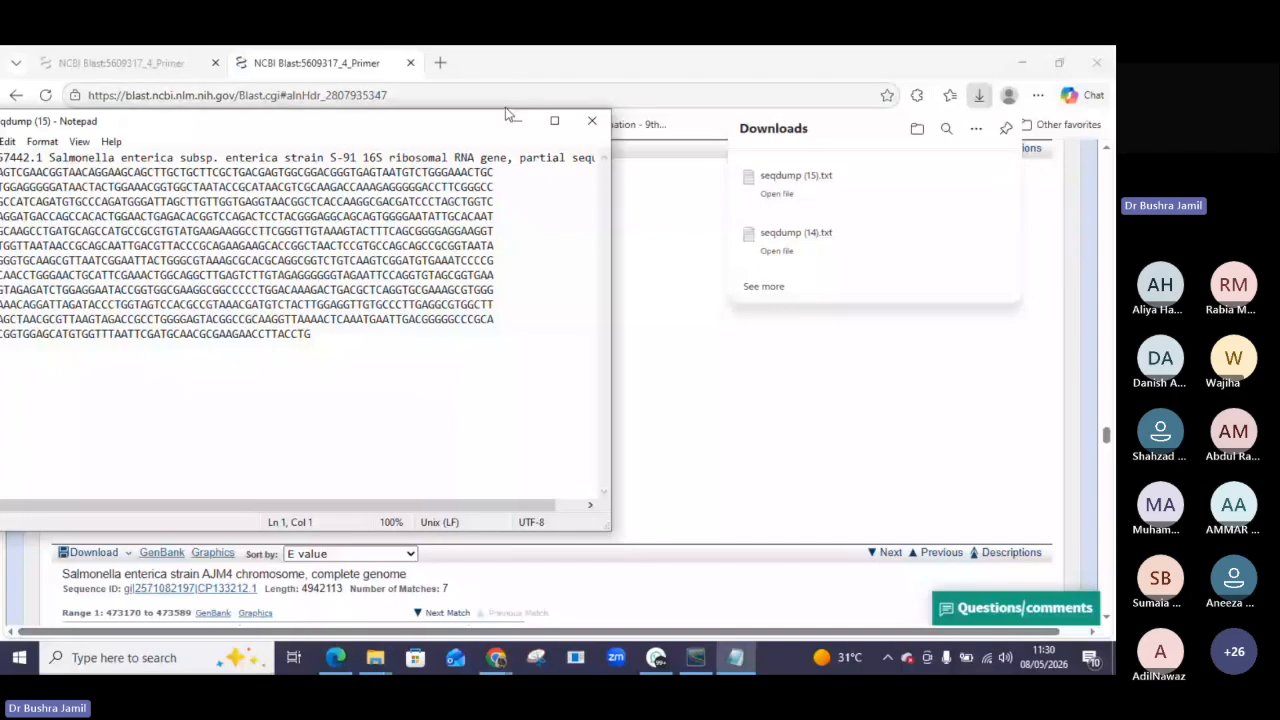
Edit the FASTA header to read 'Sap 4. Salmonella enterica subsp. ribosomal RNA gene, partial sequence'.
left_click(557, 121)
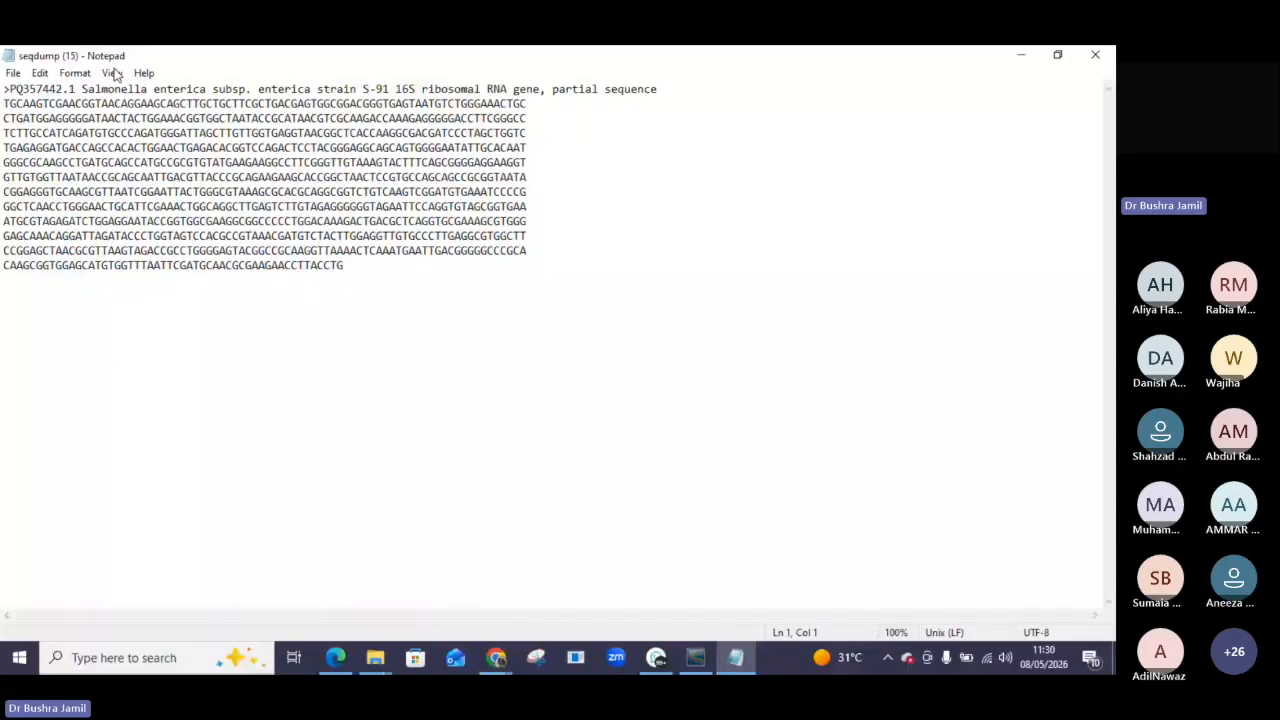
left_click(12, 89)
left_click_drag(12, 89, 79, 101)
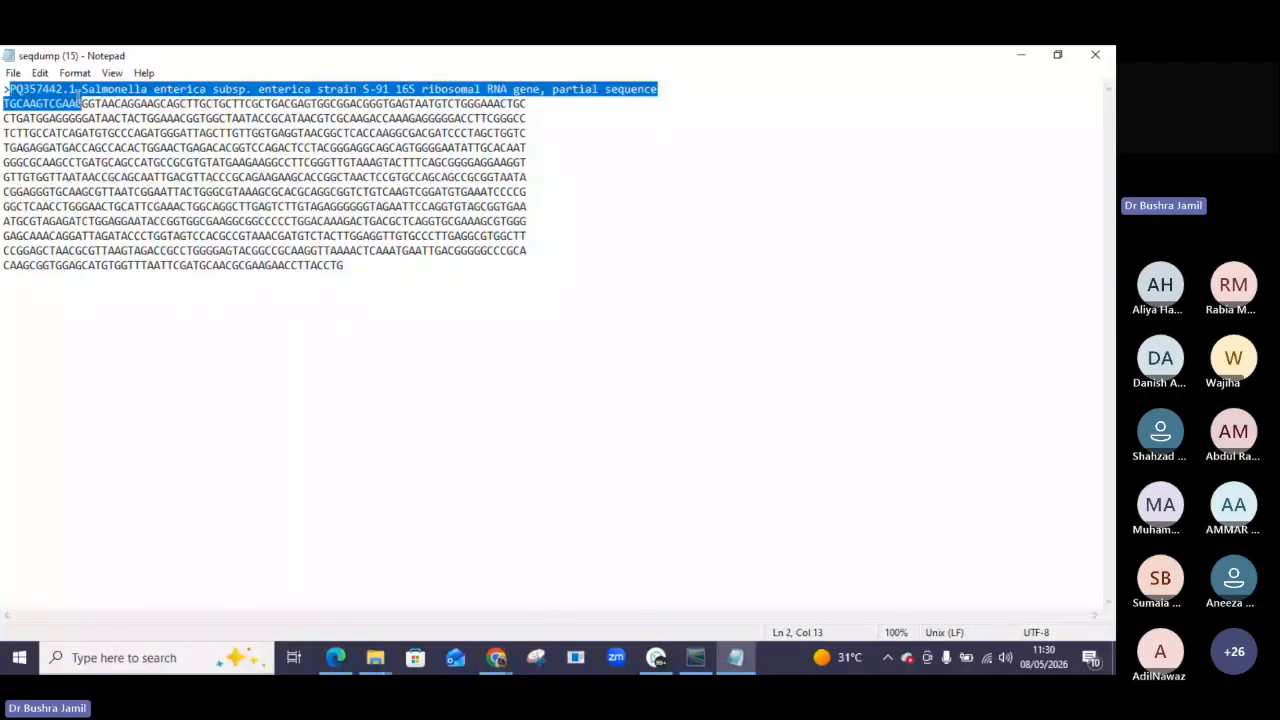
left_click_drag(79, 100, 78, 91)
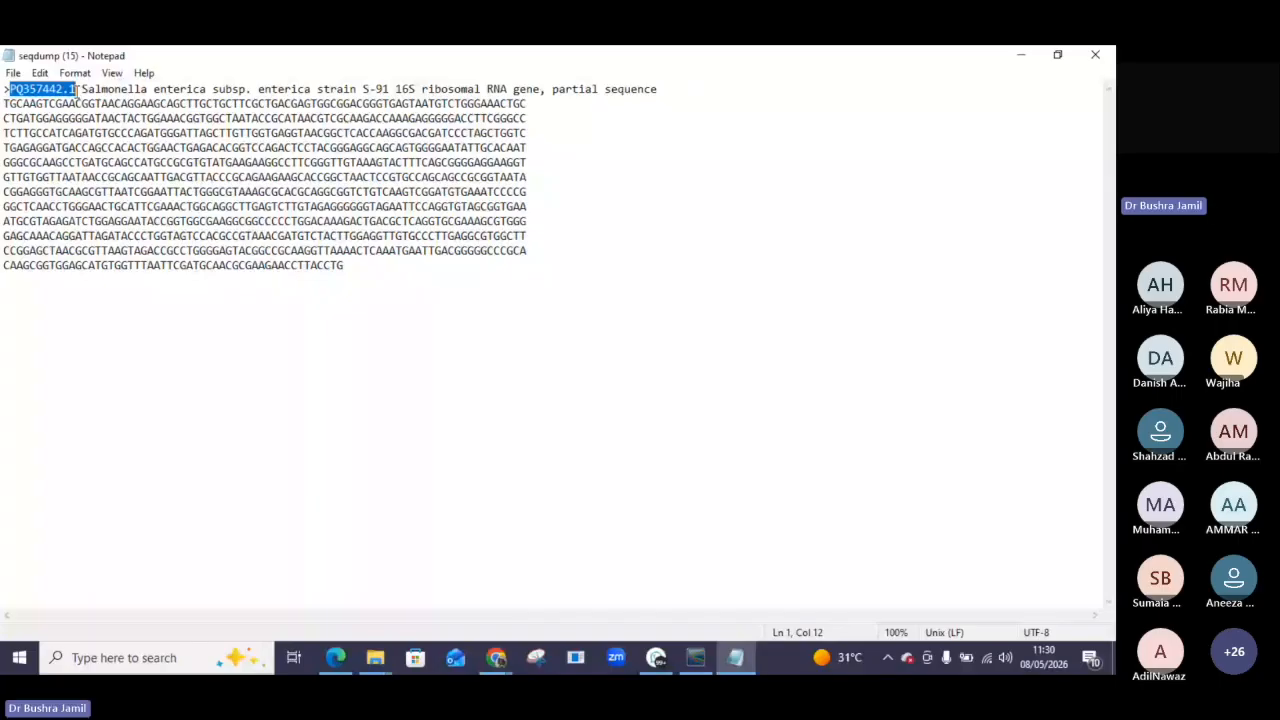
type("S")
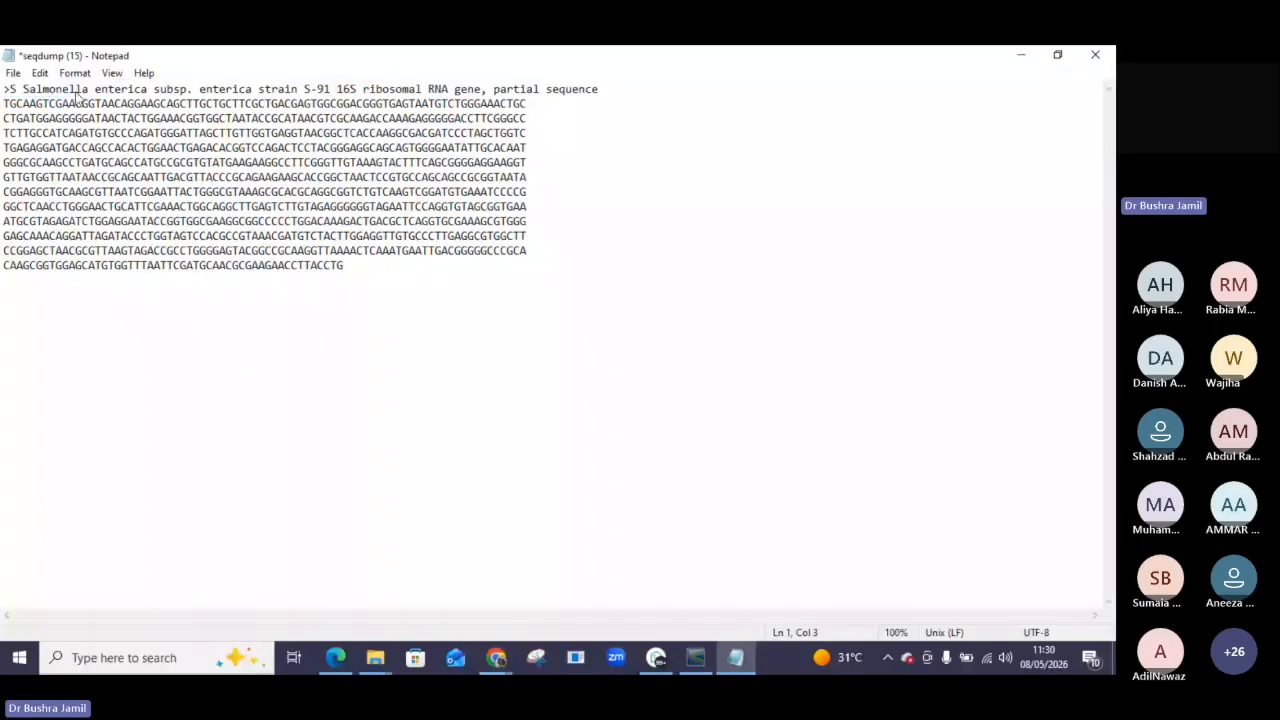
type("ap ")
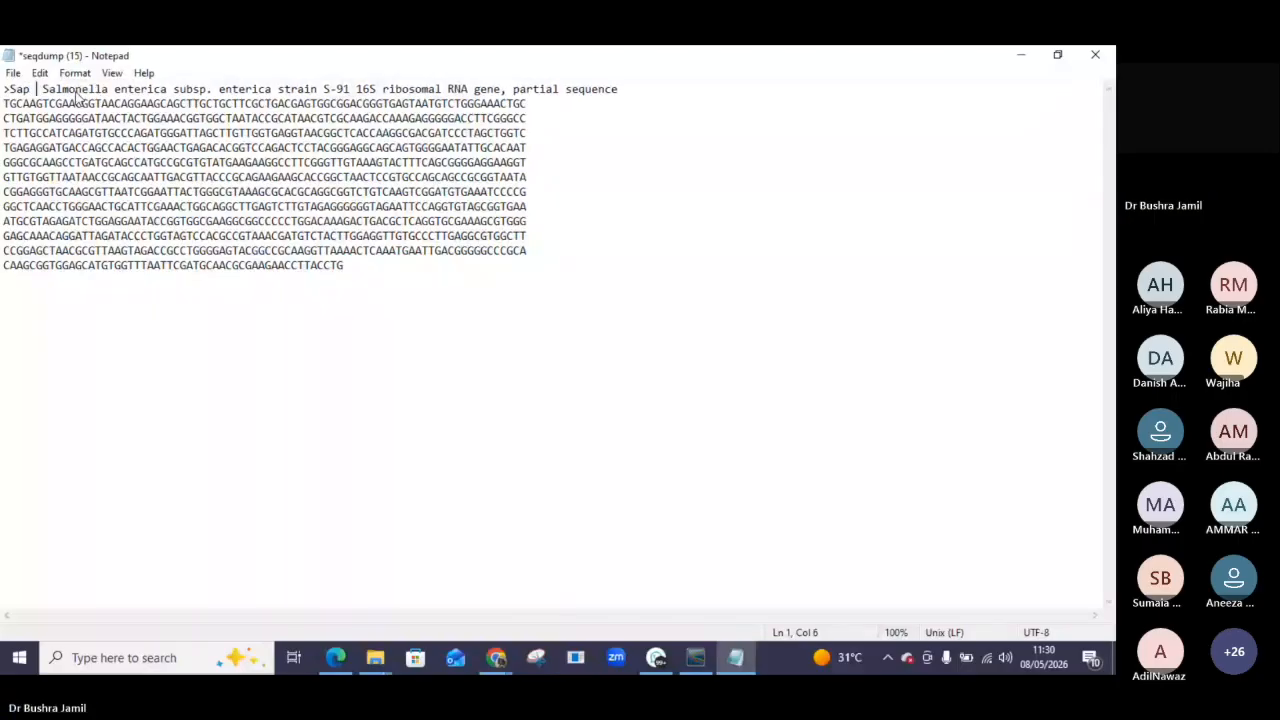
type("4")
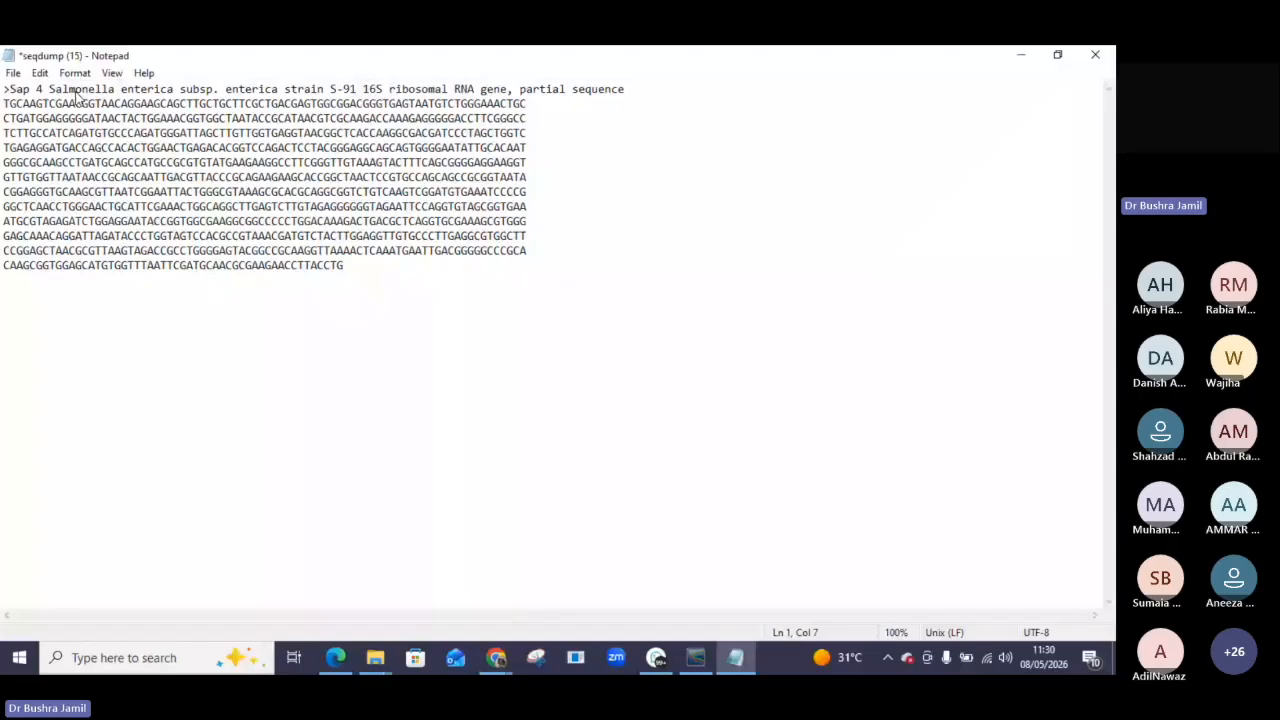
type(".")
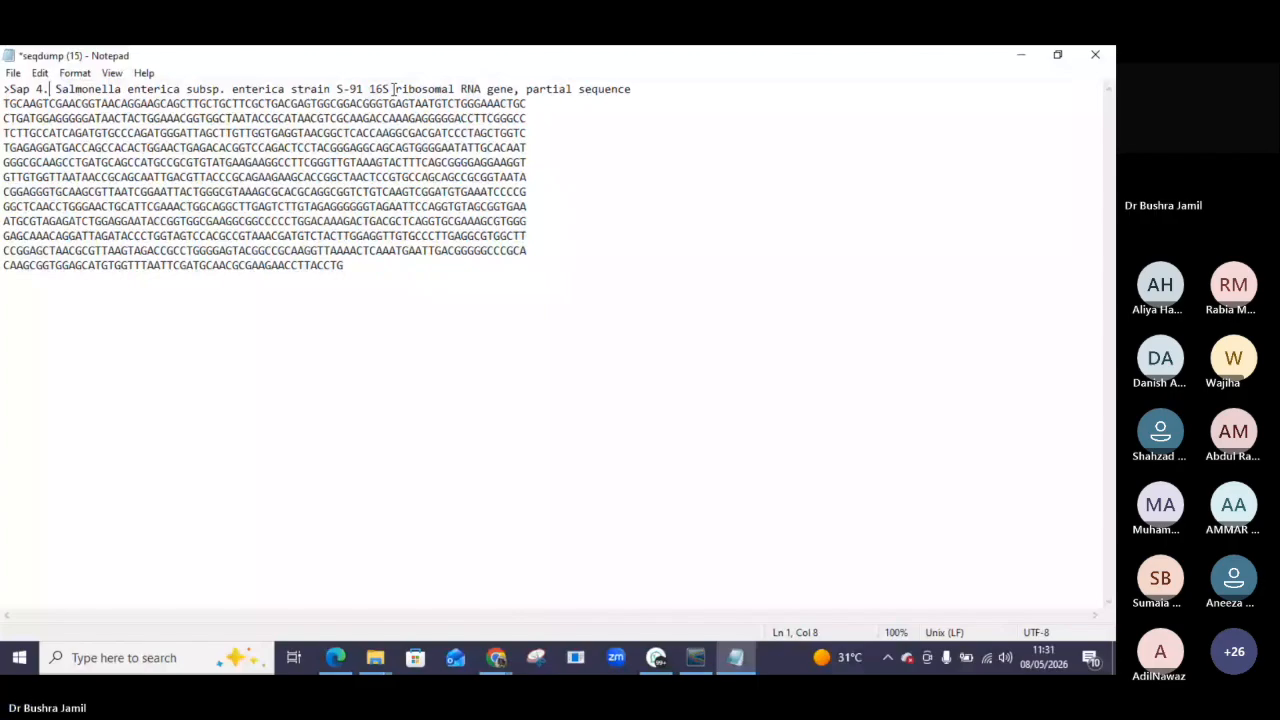
left_click_drag(393, 88, 232, 88)
key("BackSpace")
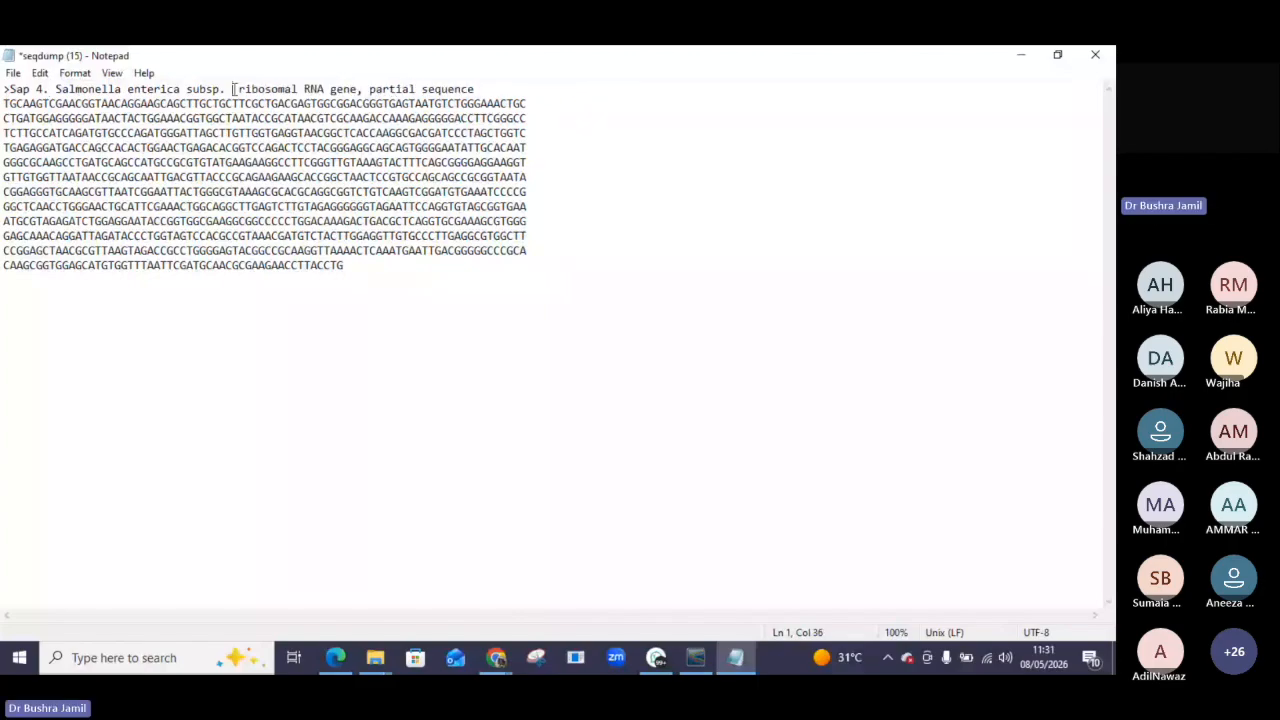
key("BackSpace")
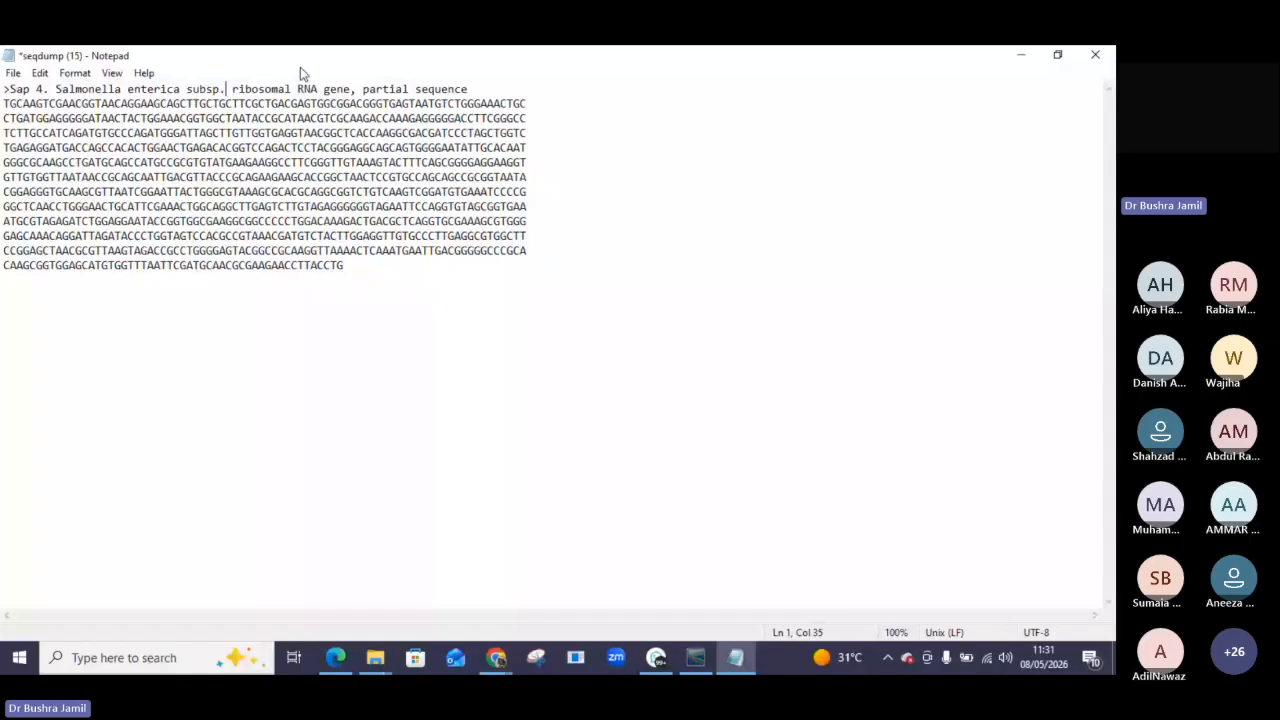
Save the edited FASTA text as a new file named sequence 4 in Downloads.
left_click(13, 73)
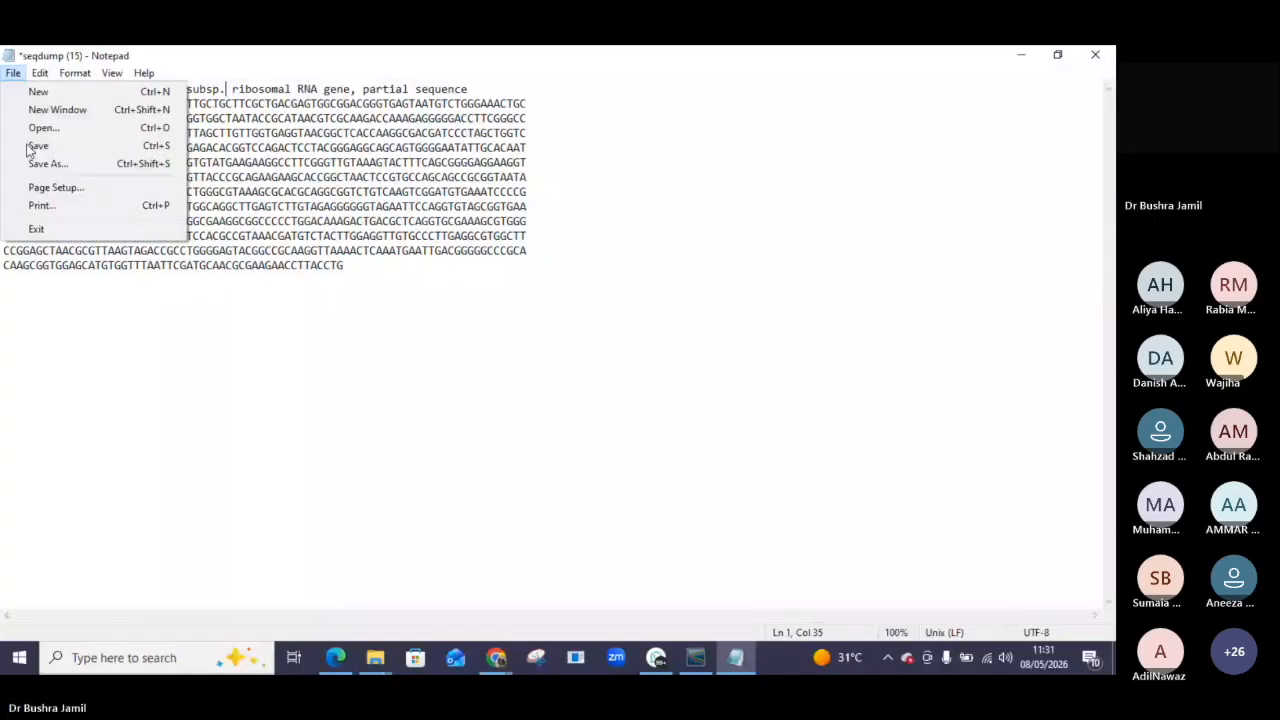
left_click(40, 163)
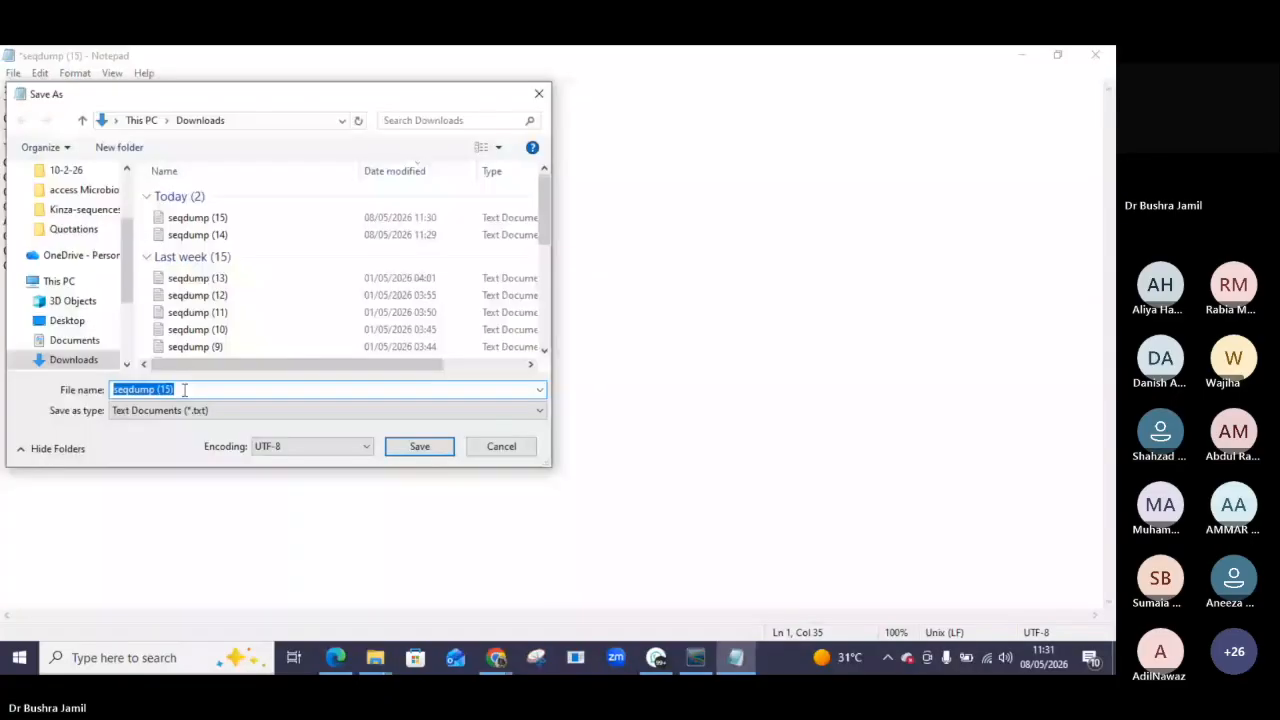
key("BackSpace")
type("sequence 4")
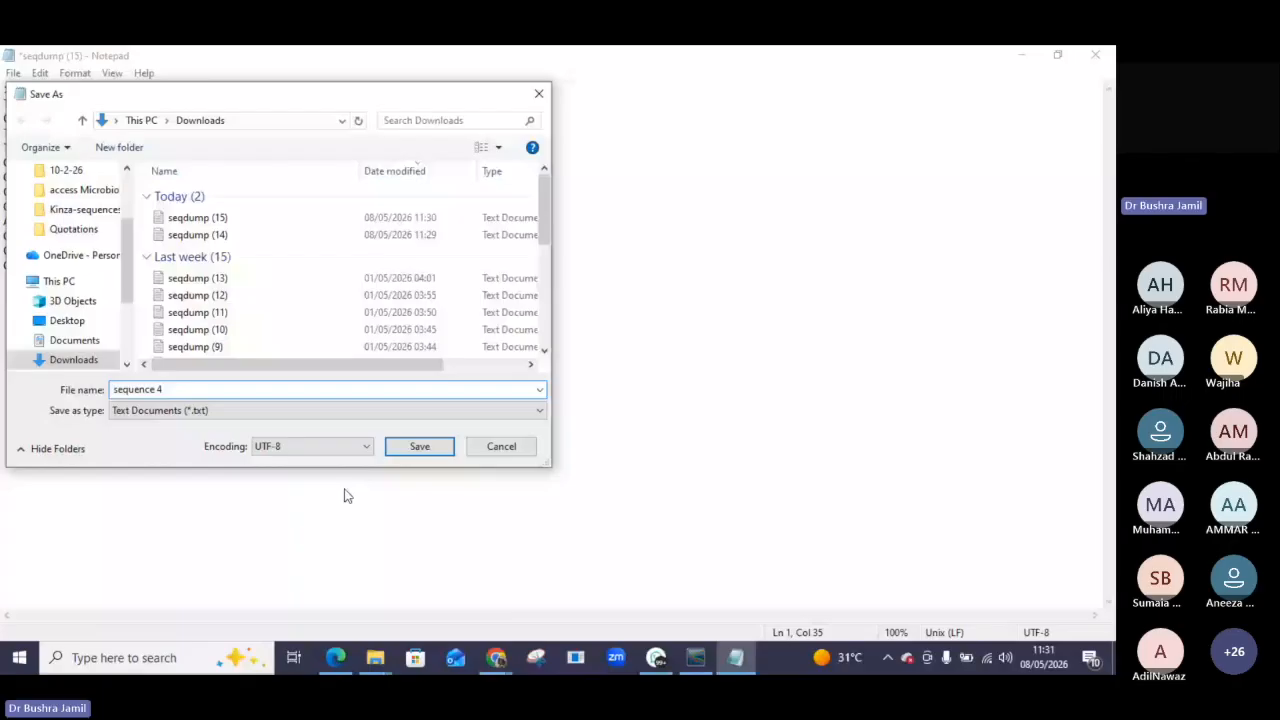
key("Return")
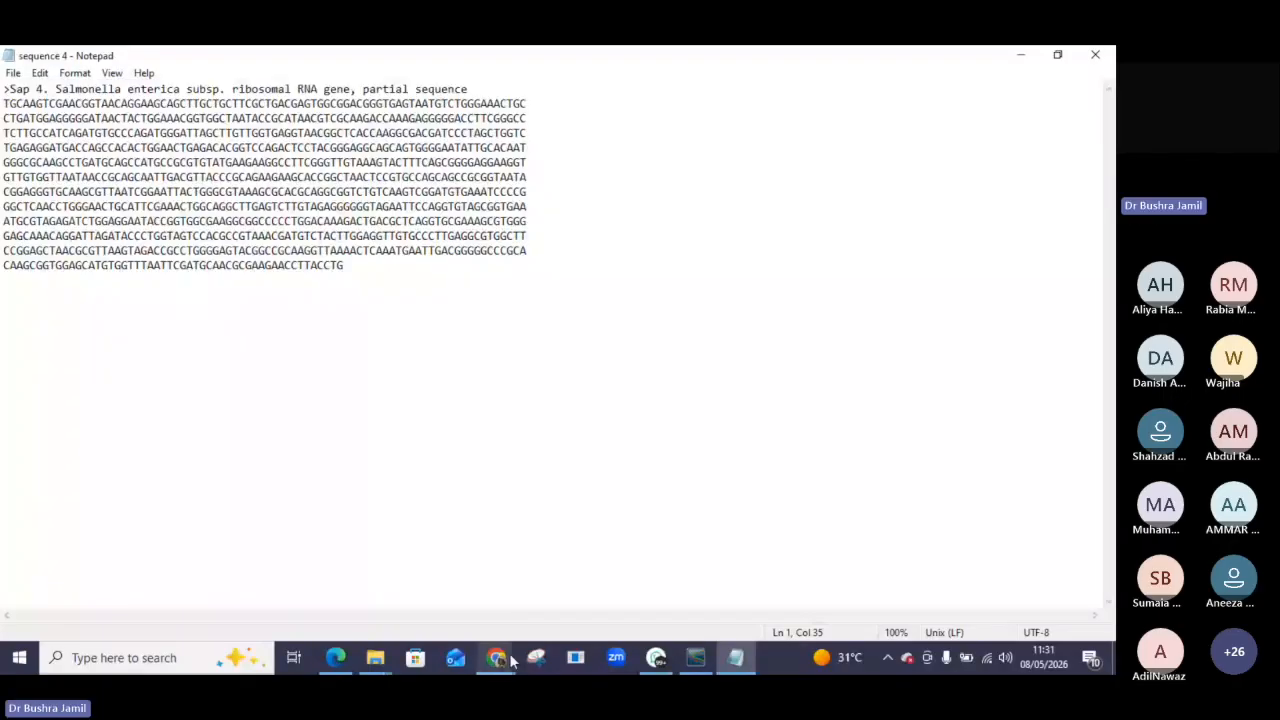
In the submission portal, delete the uploaded FASTA file and upload sequence 4.txt instead.
left_click(508, 658)
scroll(187, 430, "down", 5)
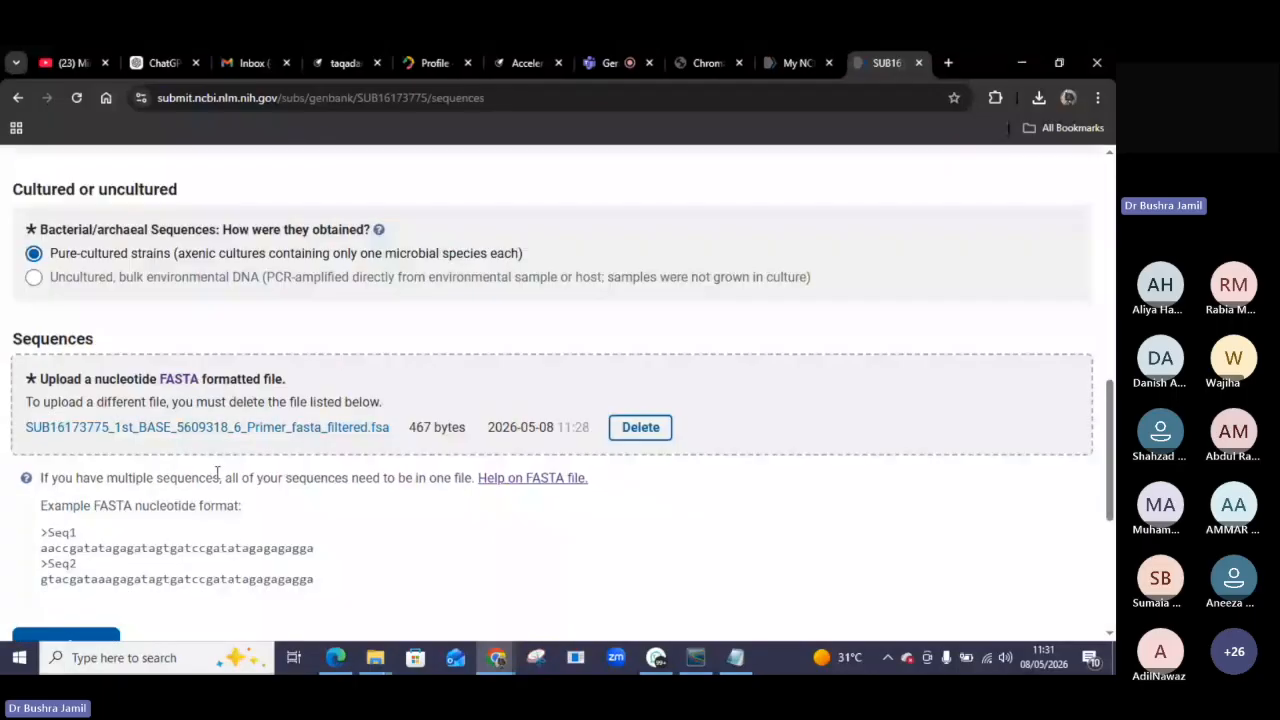
left_click(640, 427)
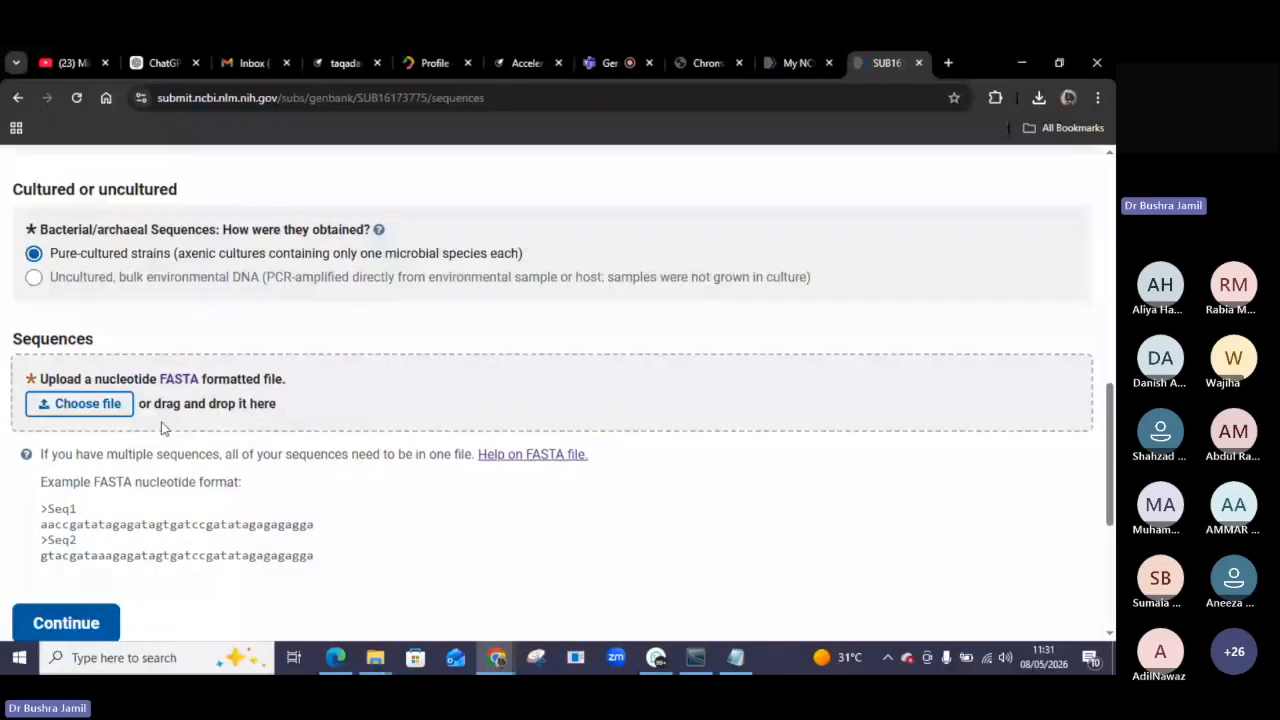
left_click(86, 407)
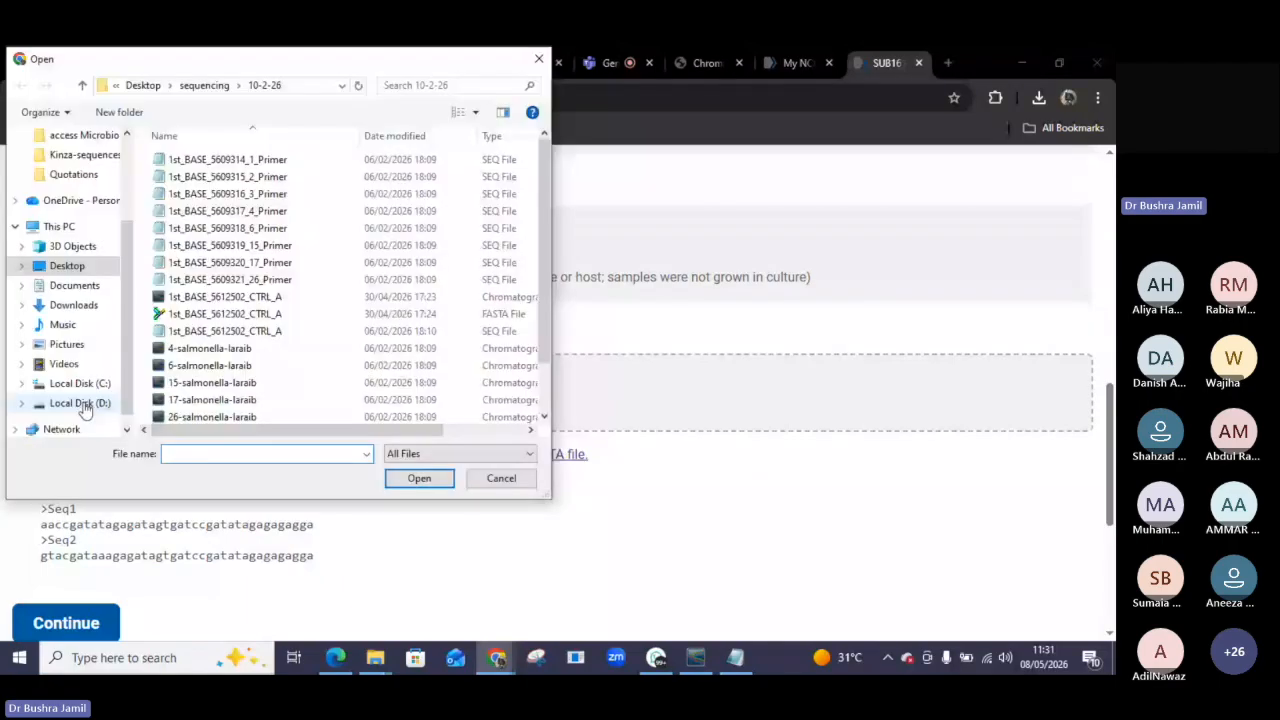
left_click(73, 305)
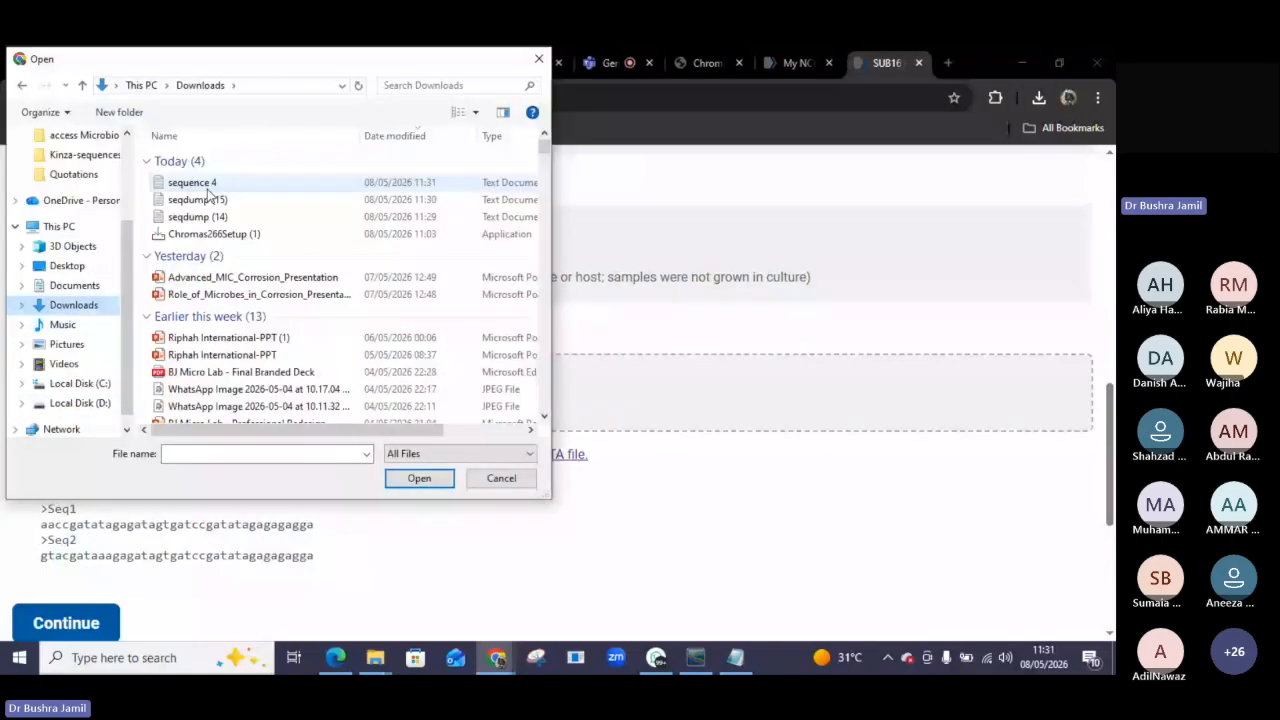
double_click(207, 185)
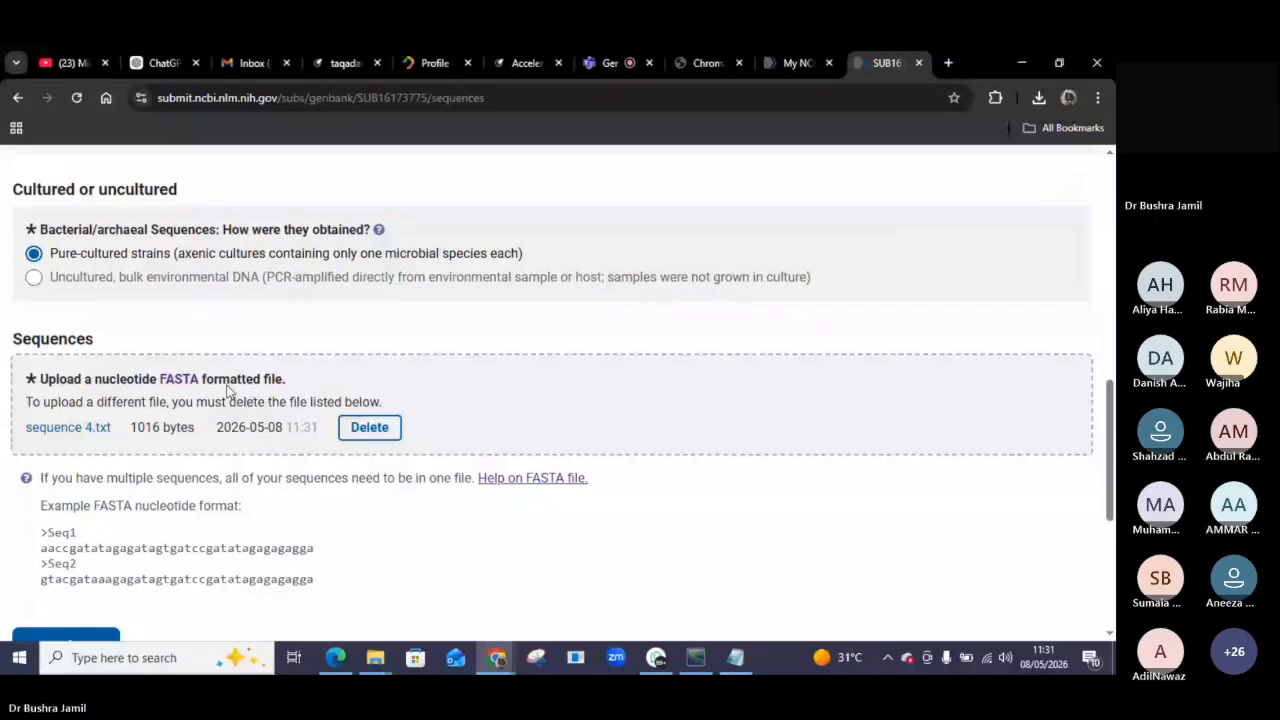
Continue from the Sequences page to the Source Modifiers page.
scroll(228, 392, "down", 2)
left_click(85, 463)
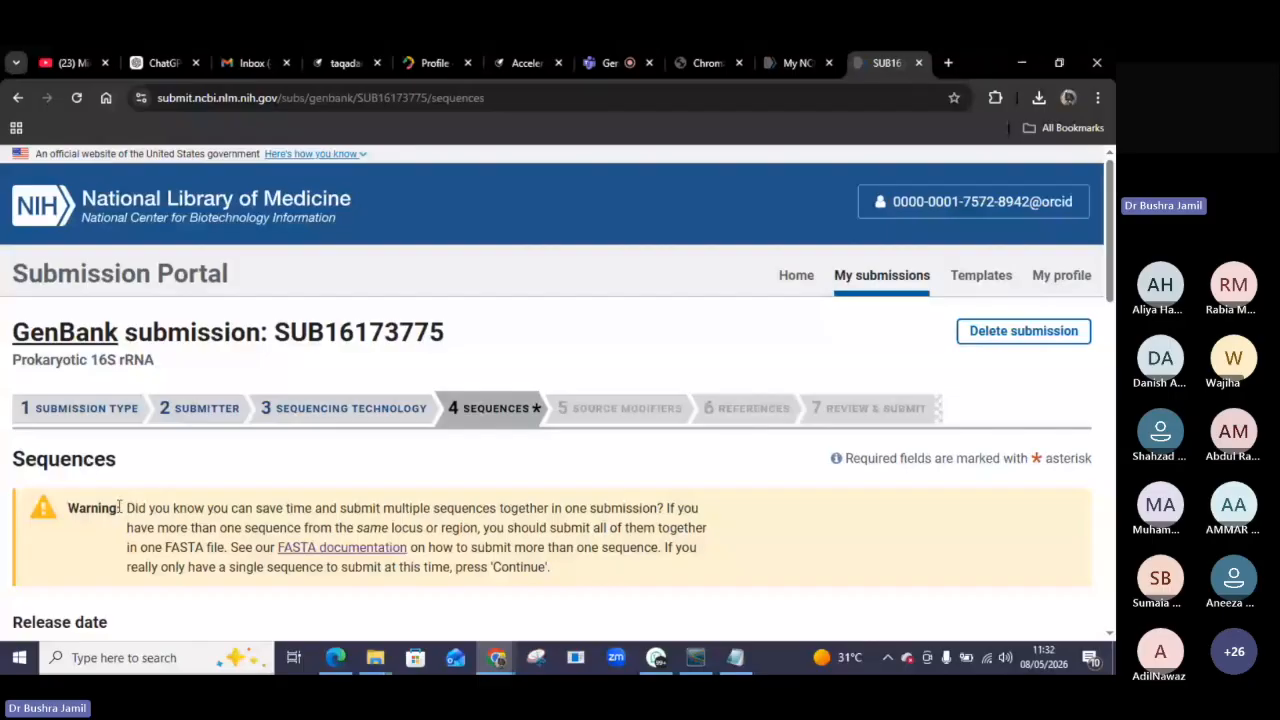
scroll(258, 600, "down", 3)
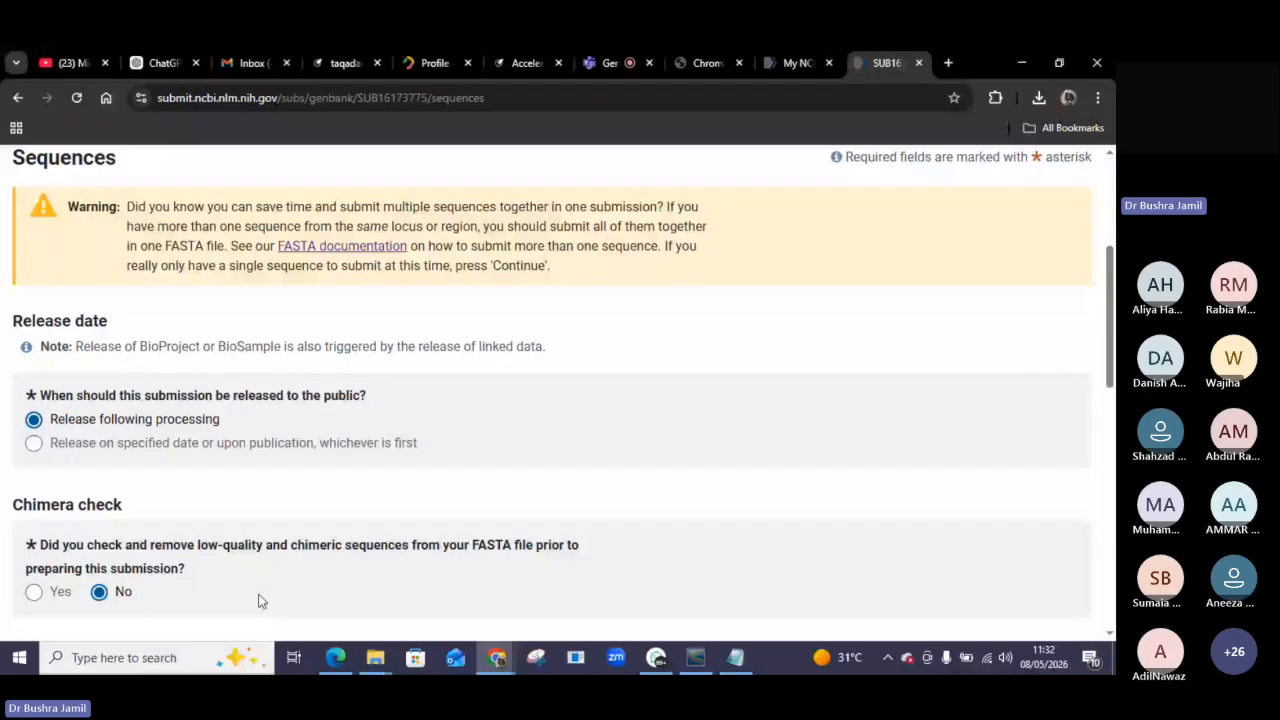
scroll(258, 600, "down", 1)
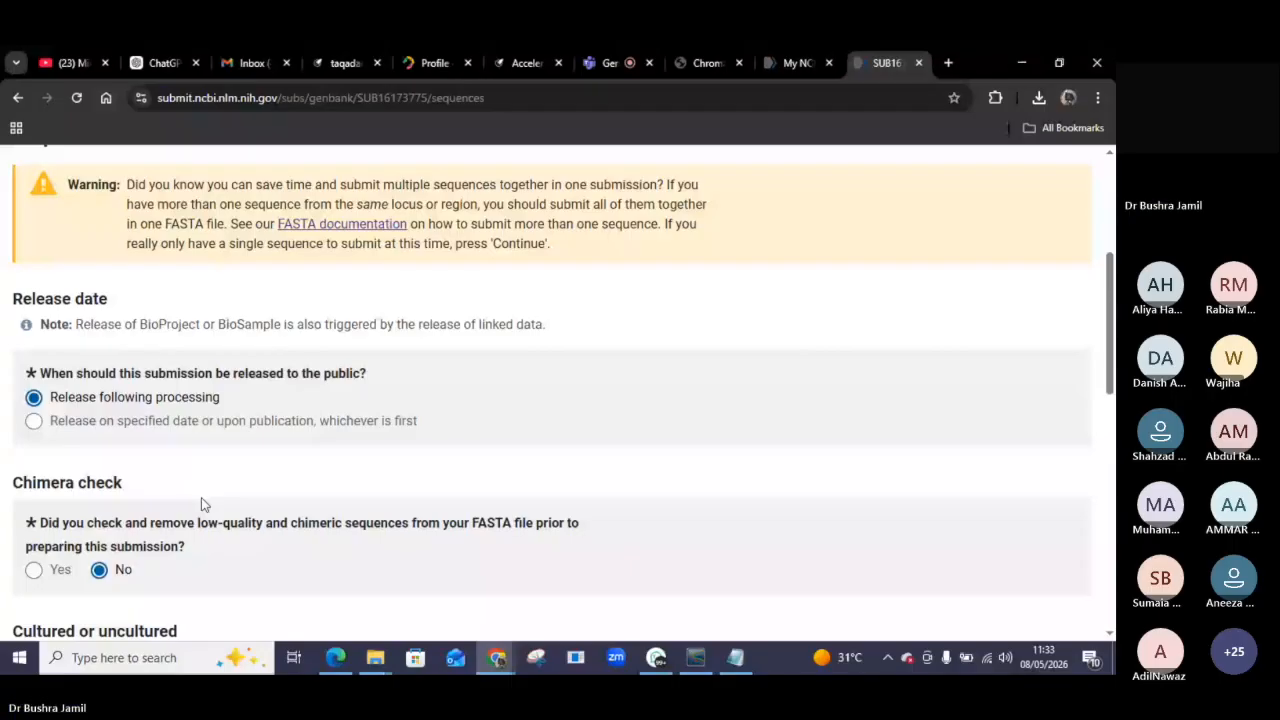
scroll(160, 492, "down", 6)
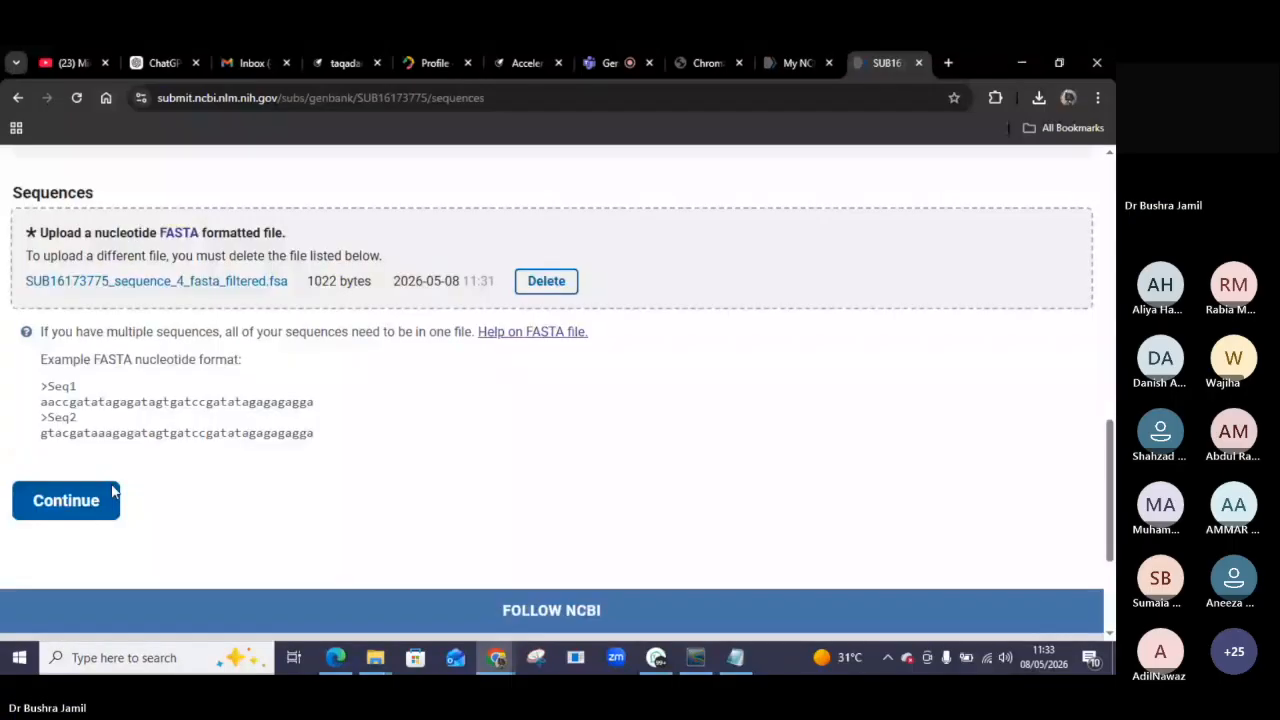
left_click(113, 495)
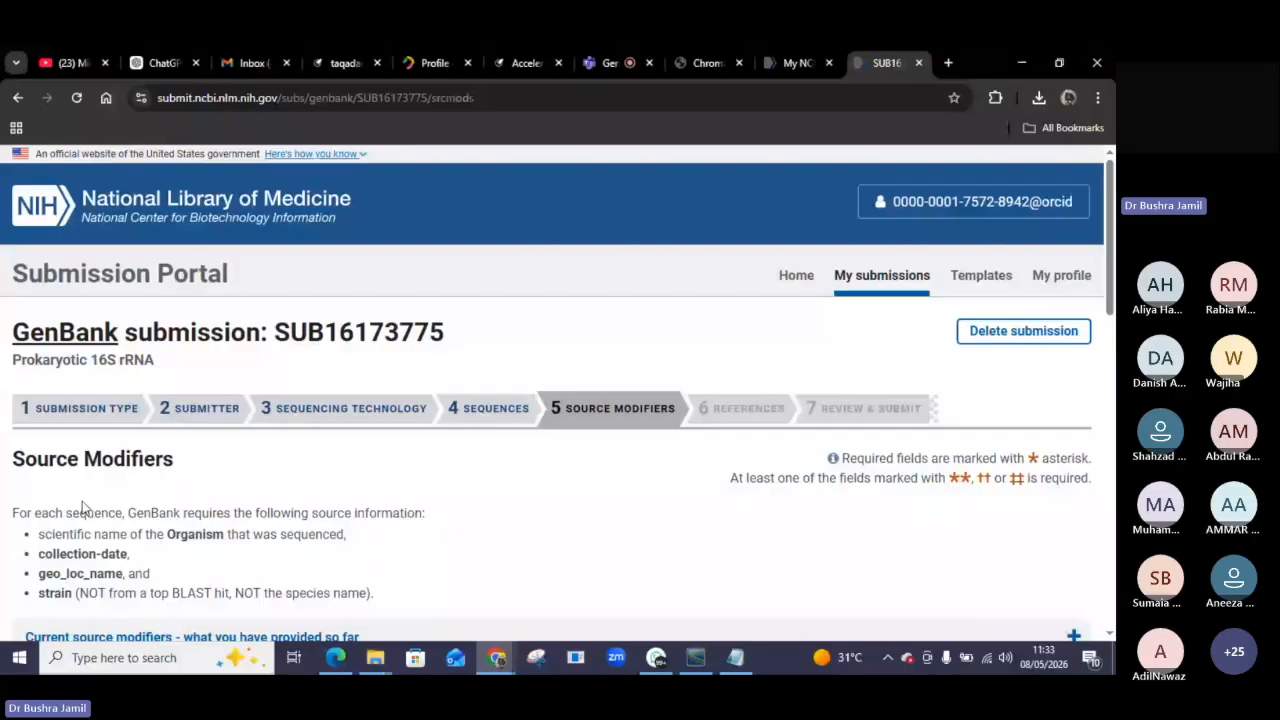
scroll(287, 530, "down", 1)
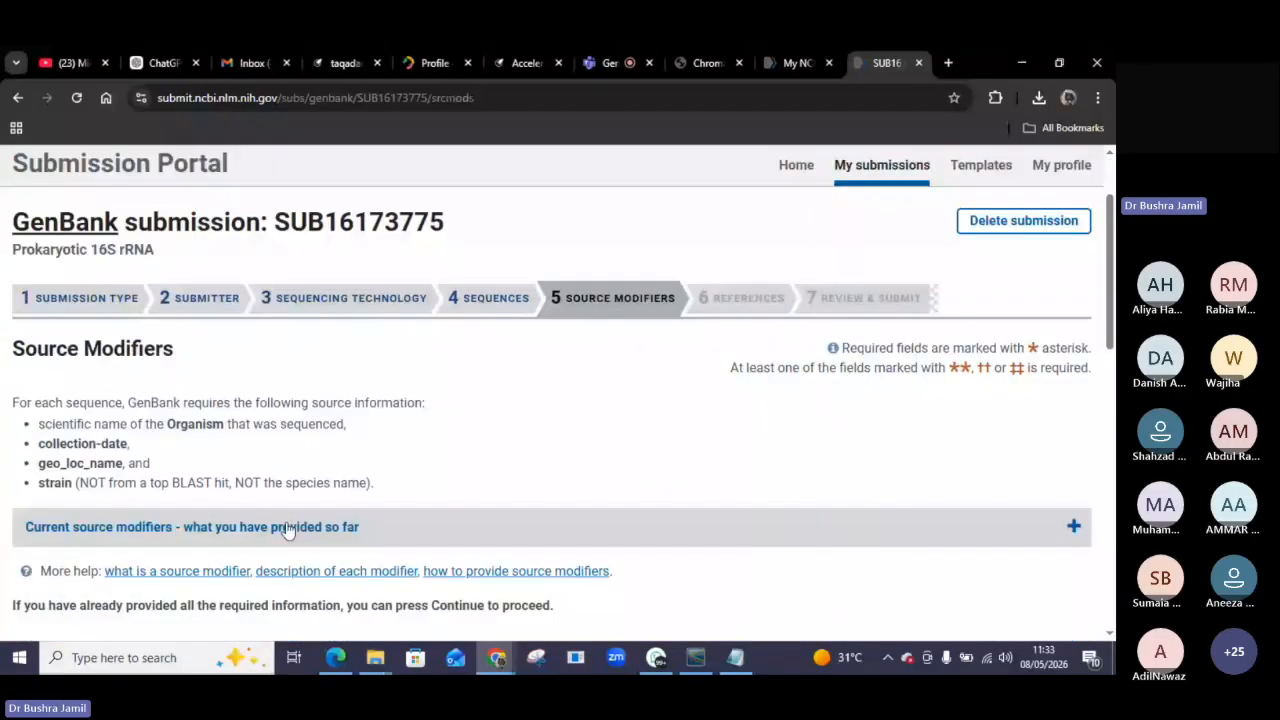
Set the Organism source modifier to Salmonella enterica from the suggestion list.
scroll(502, 353, "down", 1)
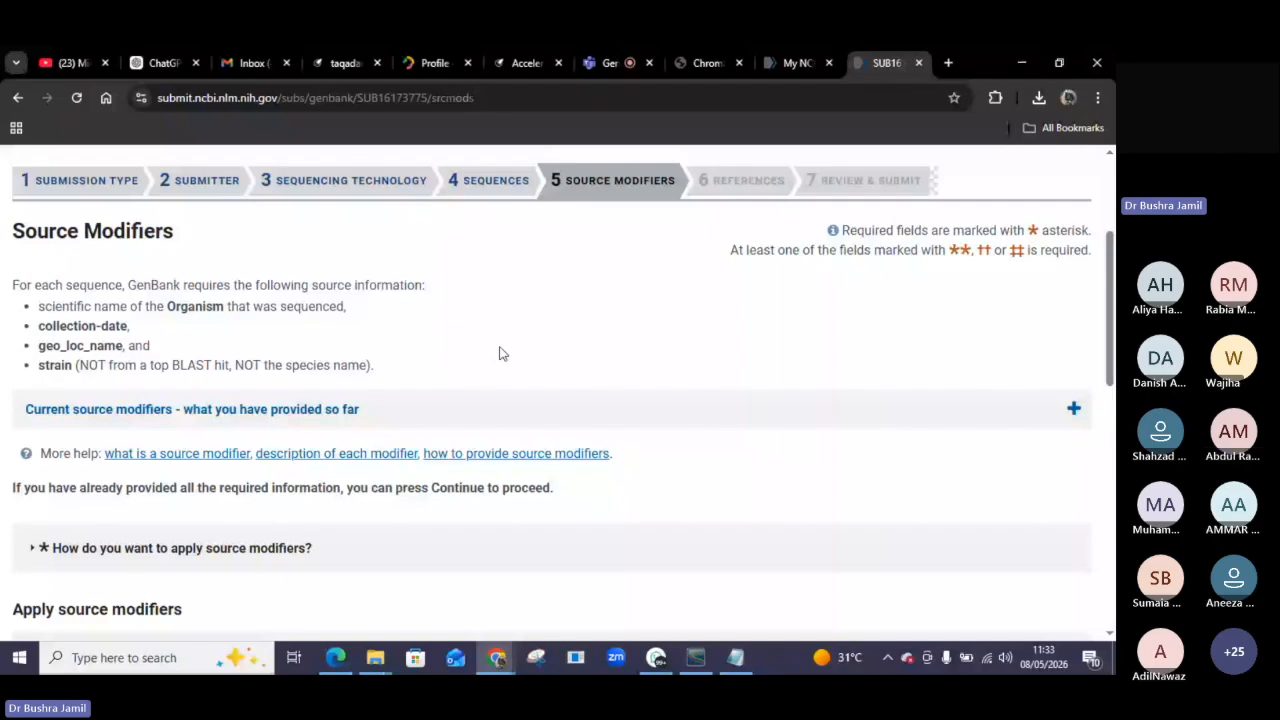
scroll(502, 353, "down", 1)
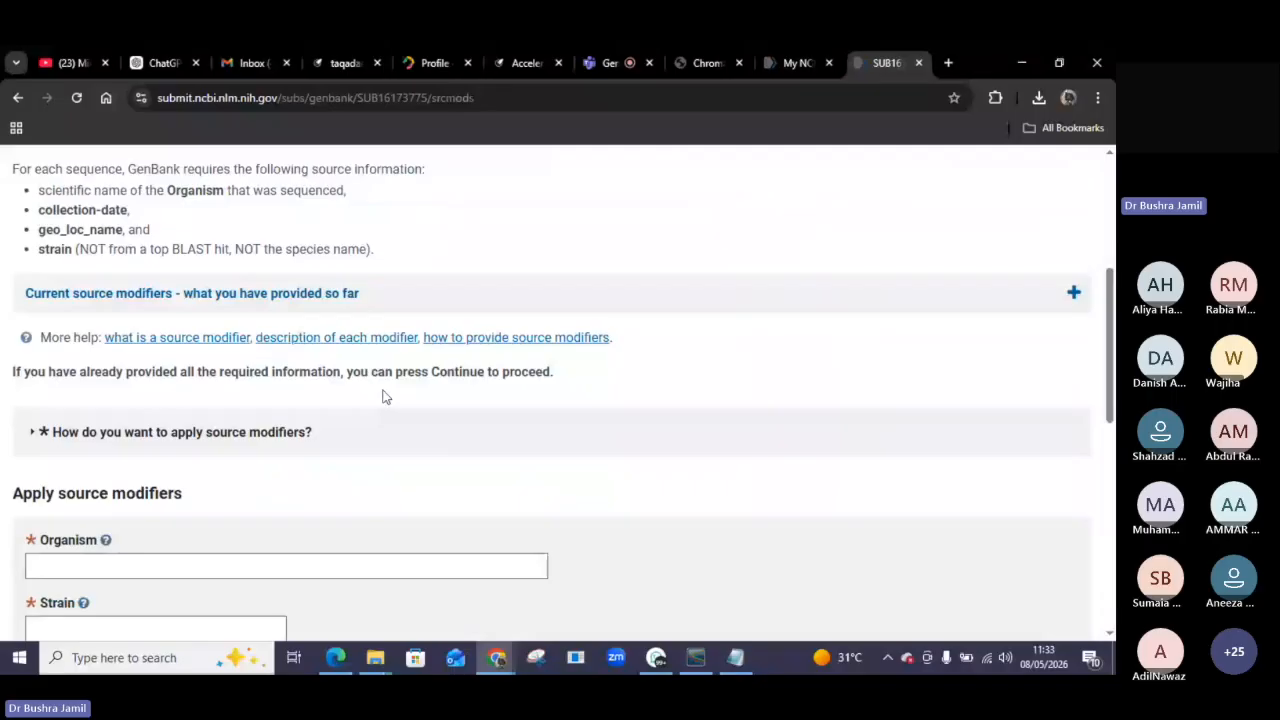
scroll(385, 397, "down", 2)
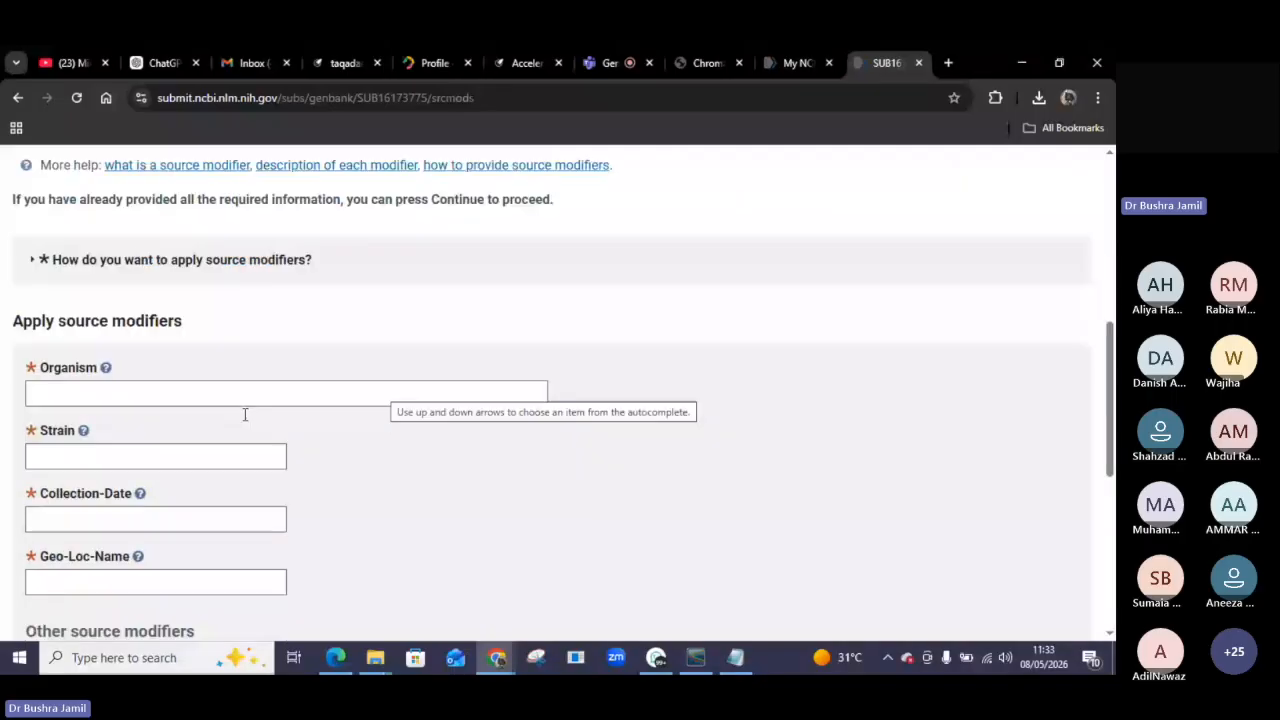
left_click(77, 395)
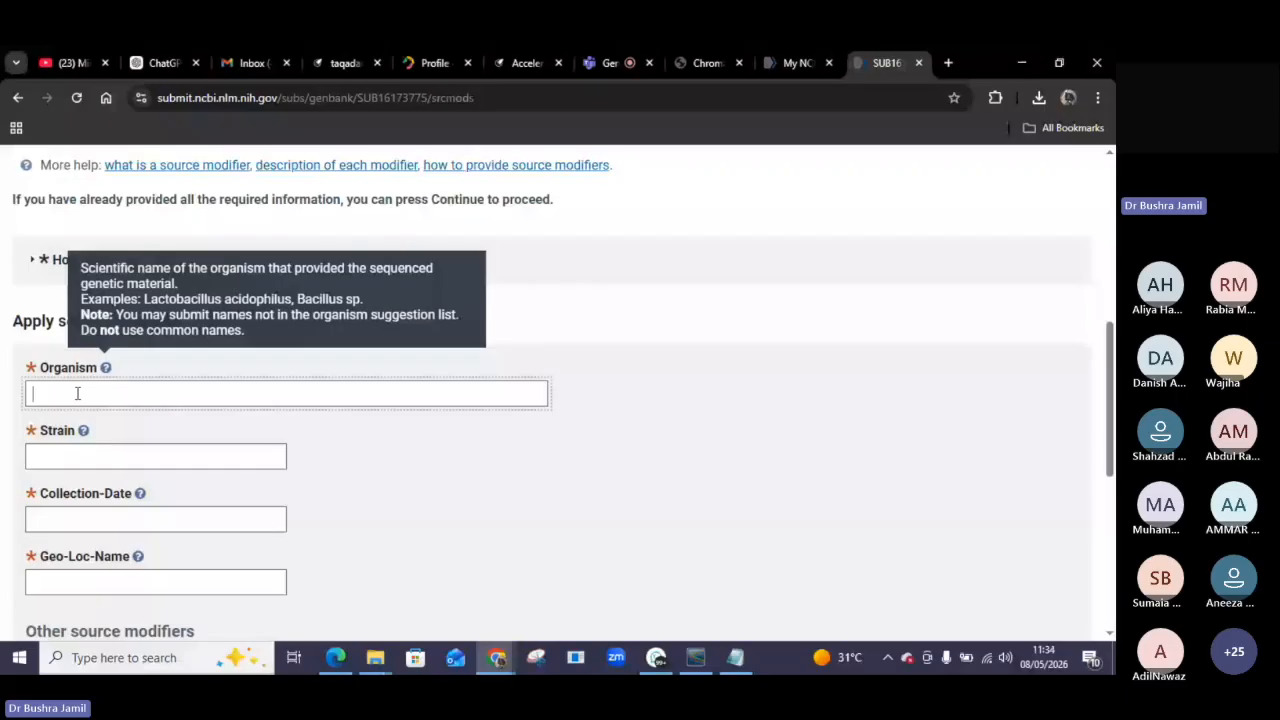
type("s")
type("ak")
key("BackSpace")
type("lmonell")
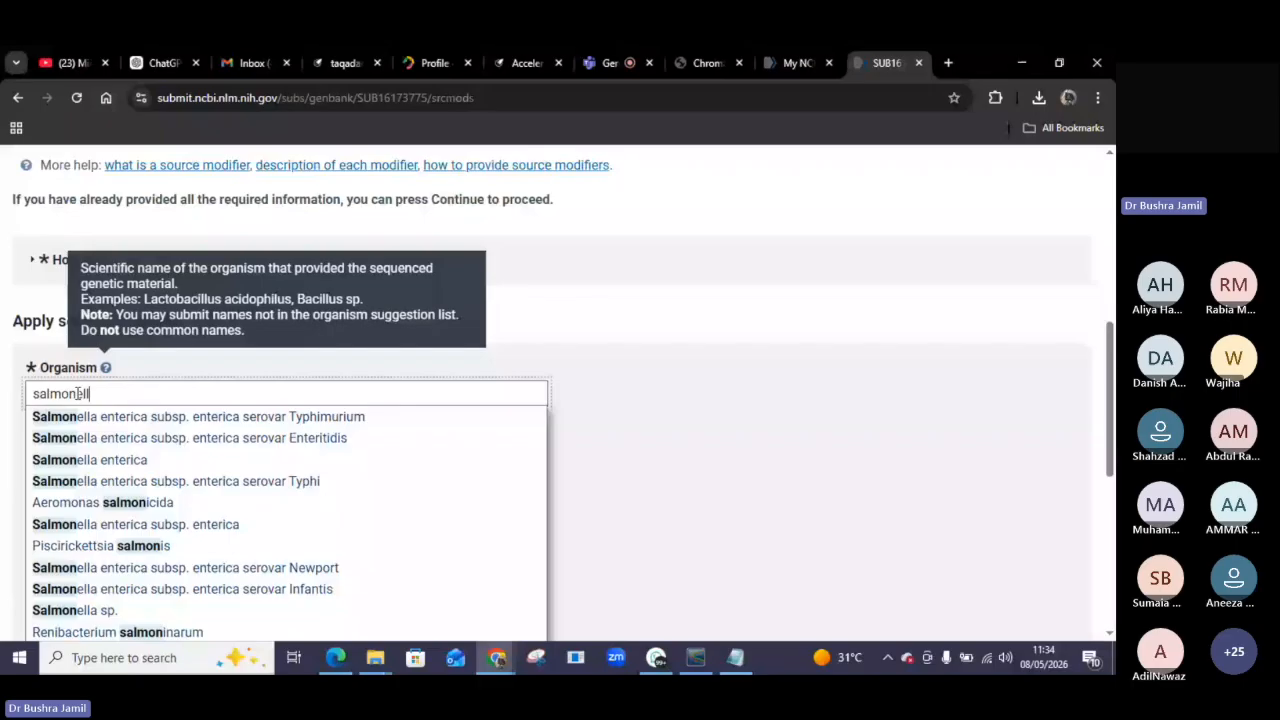
left_click(82, 459)
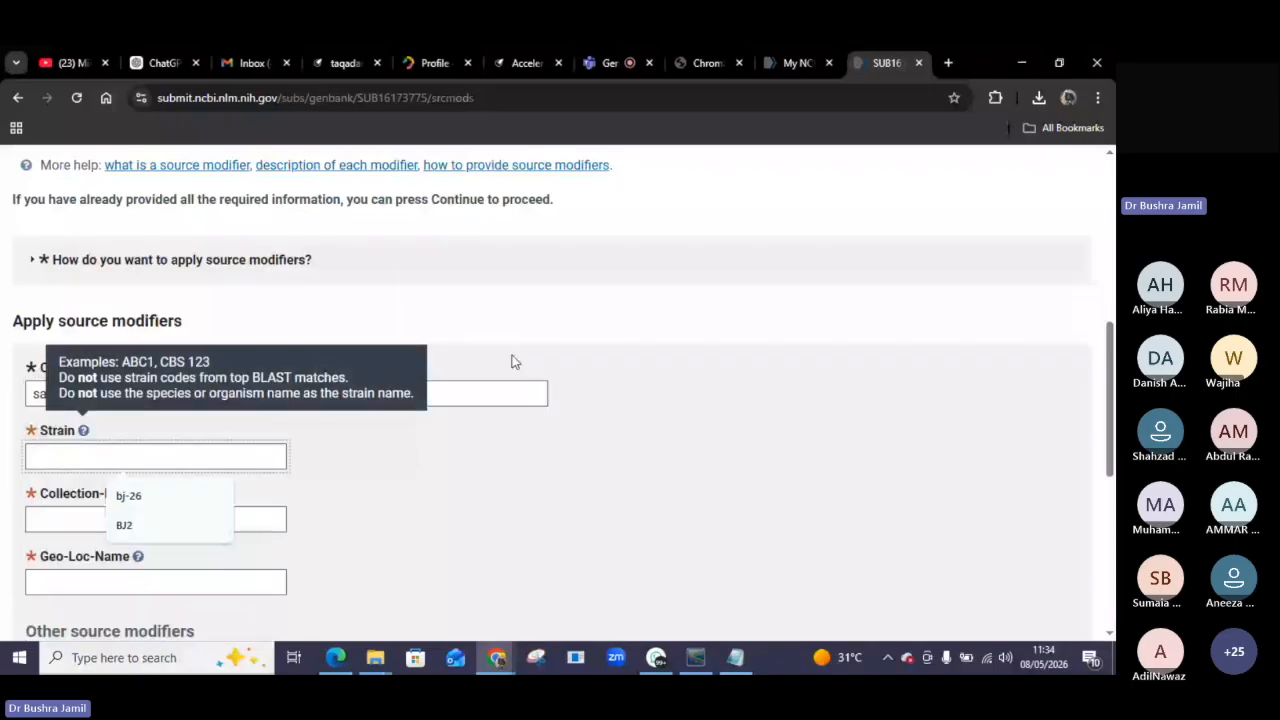
left_click(254, 386)
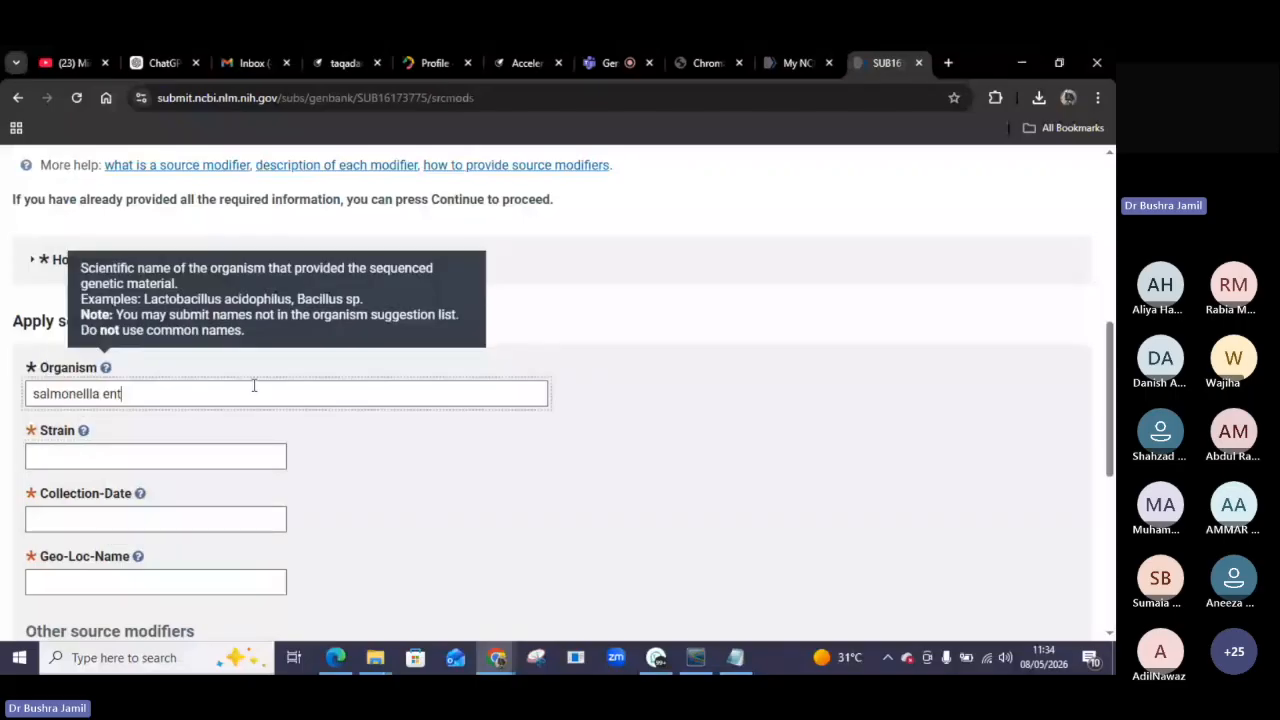
type("erica")
left_click(93, 394)
key("BackSpace")
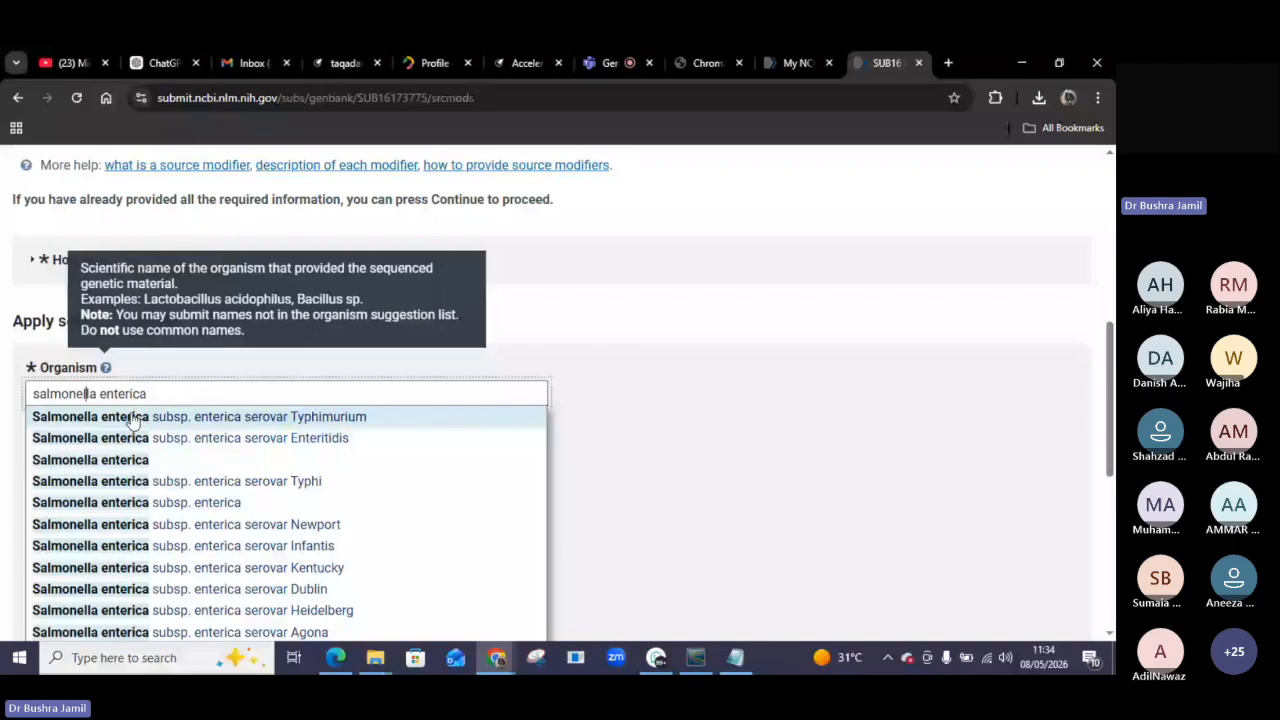
left_click(104, 459)
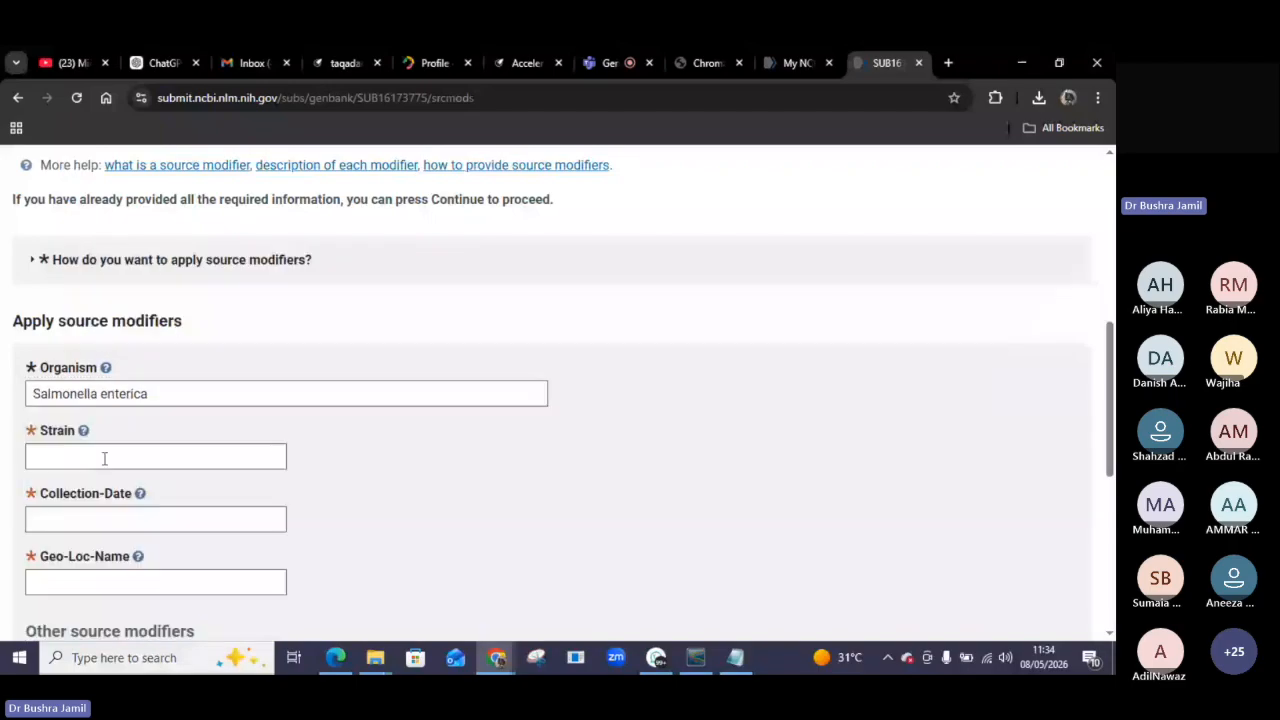
Enter bj Sal 4 as the Strain.
left_click(104, 458)
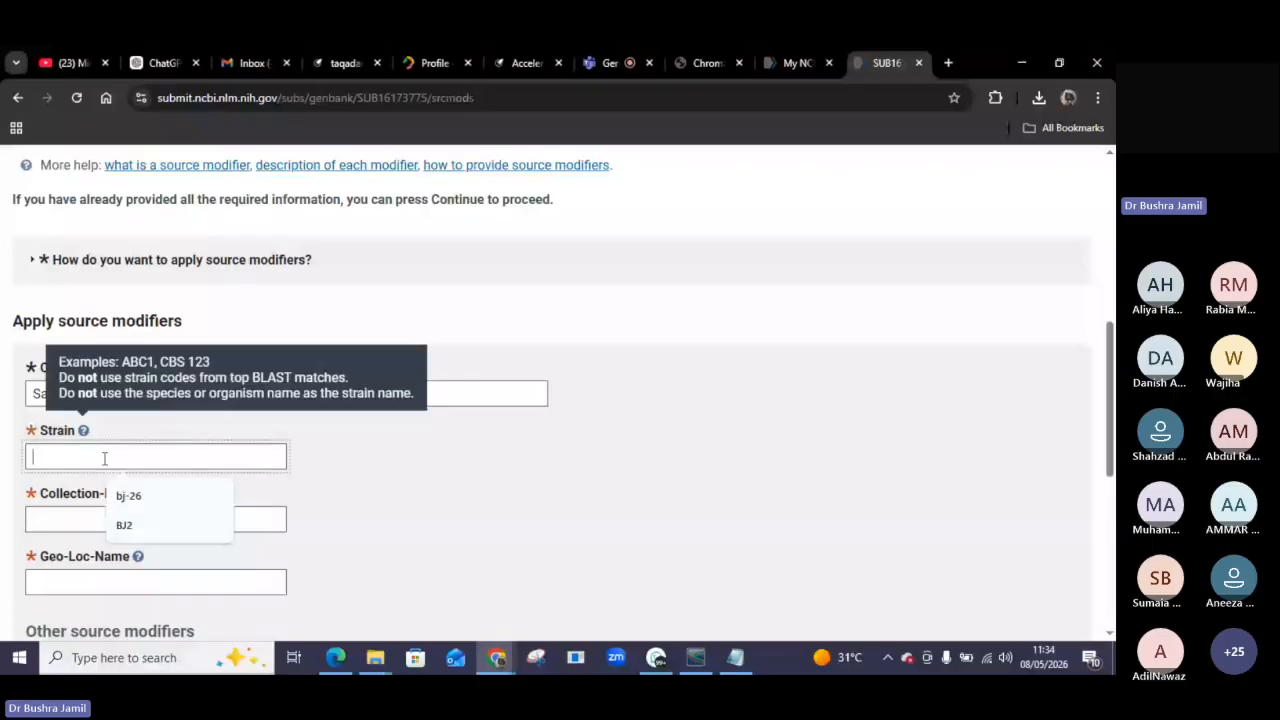
type("Sa")
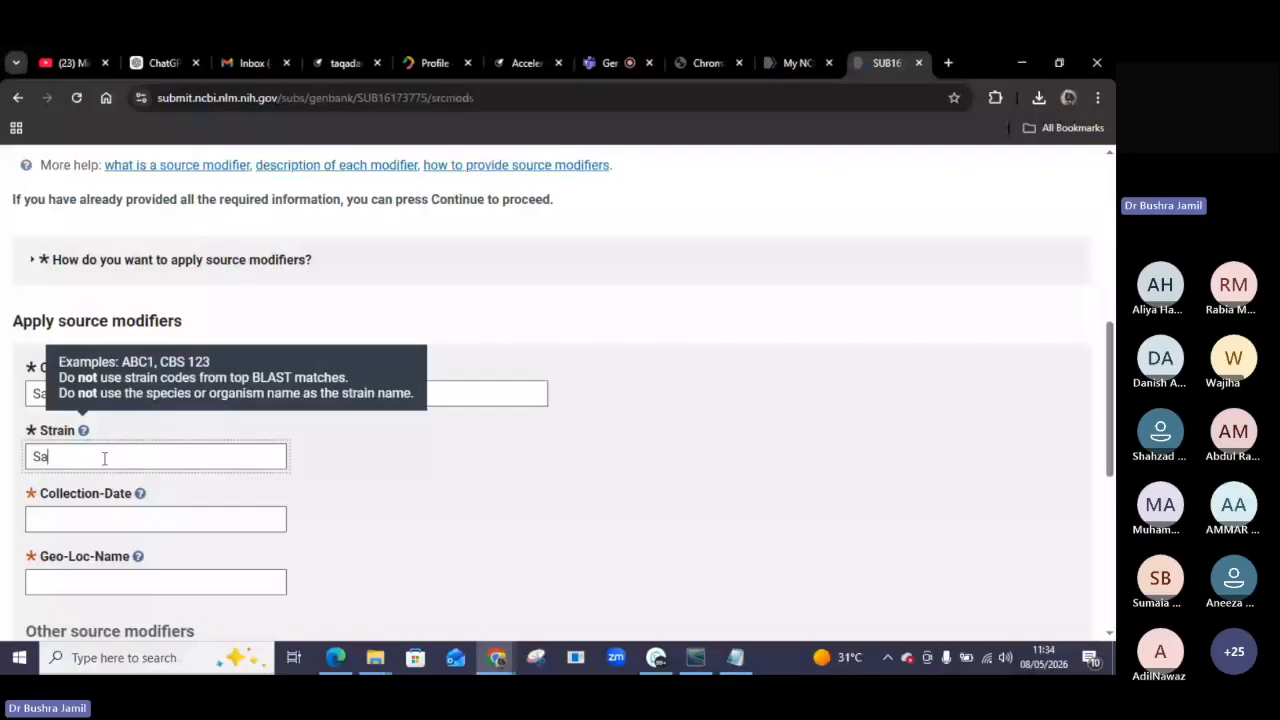
type("mple 4")
key("BackSpace")
key("BackSpace")
key("BackSpace")
key("ctrl+a")
type("bj sALA")
key("BackSpace")
key("BackSpace")
key("BackSpace")
key("BackSpace")
key("BackSpace")
type("Sal 4")
Set the Collection-Date to 09-sep-2024 using the suggested date.
left_click(76, 521)
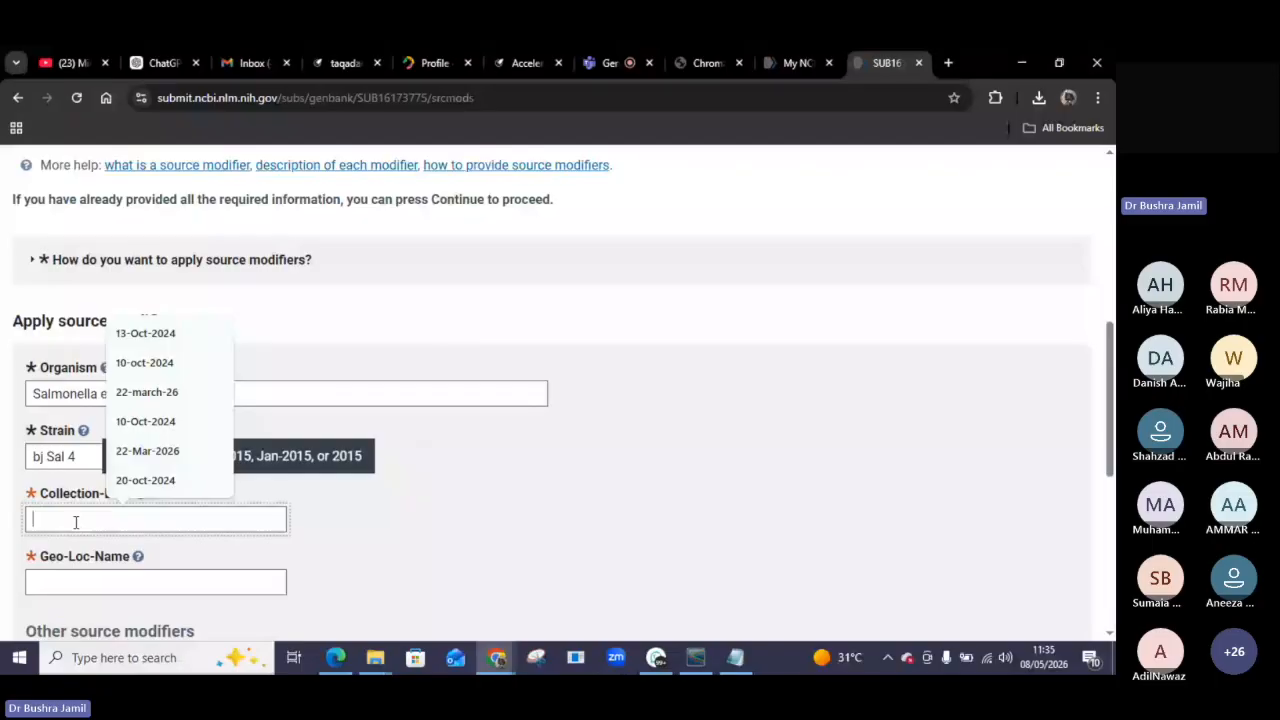
type("0")
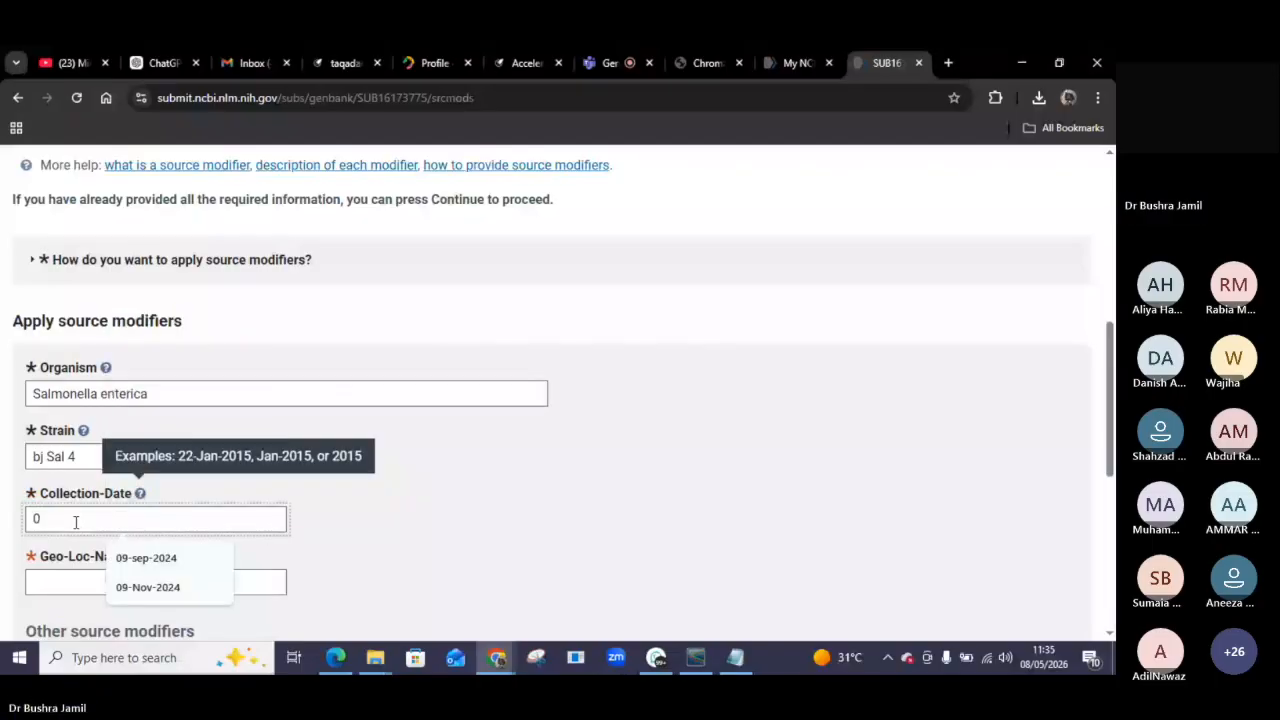
type("8-5")
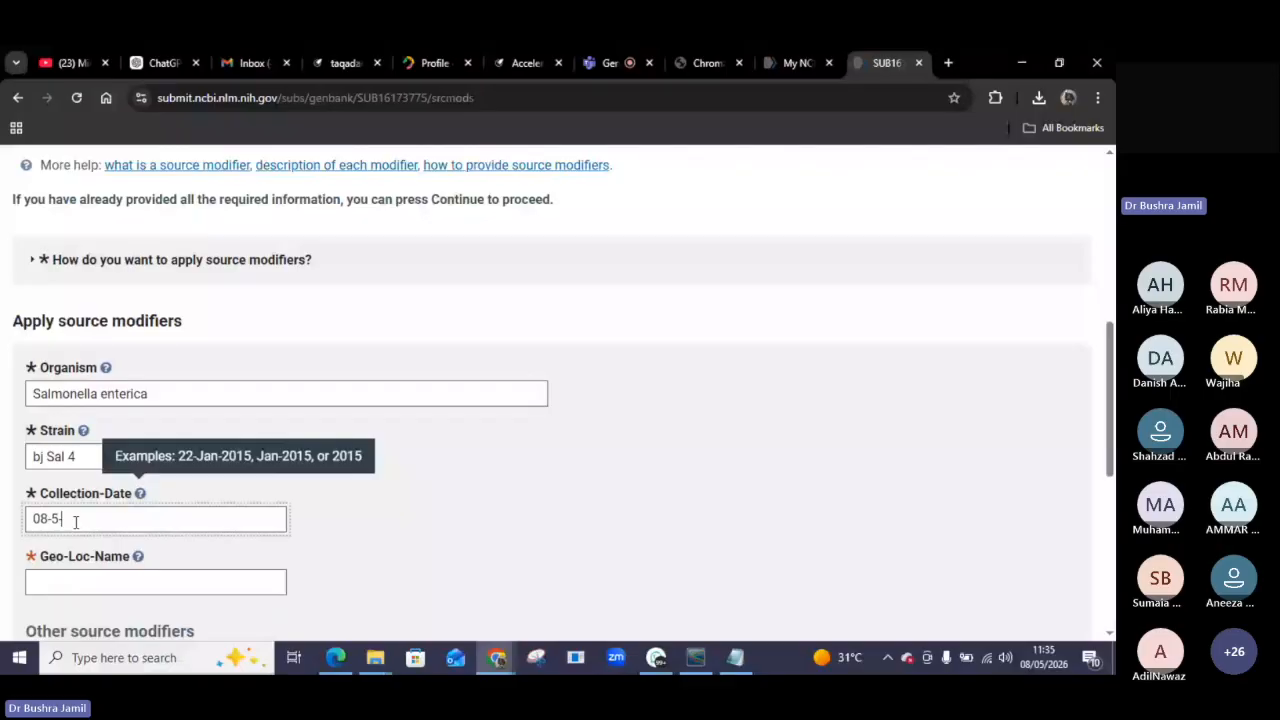
type("-26")
left_click(154, 558)
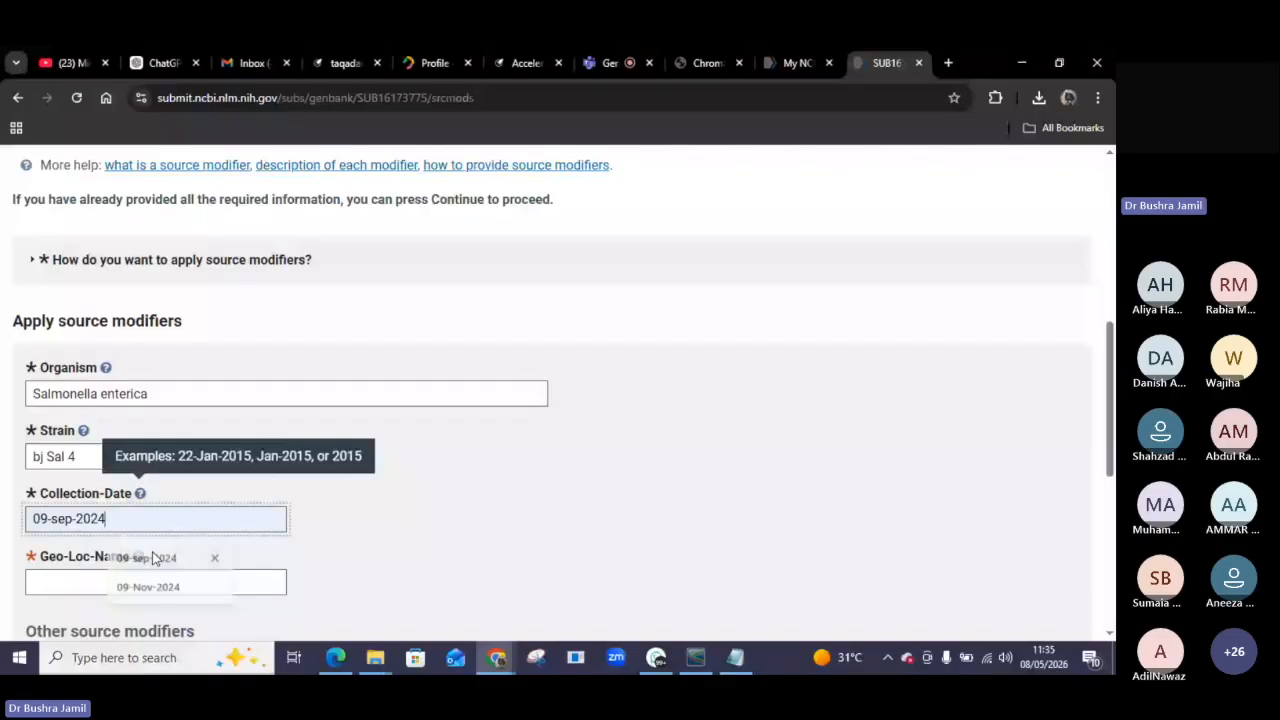
Enter the Geo-Loc-Name as 'Pakistan: Rawalpindi, gulzare Quaid'.
left_click(99, 585)
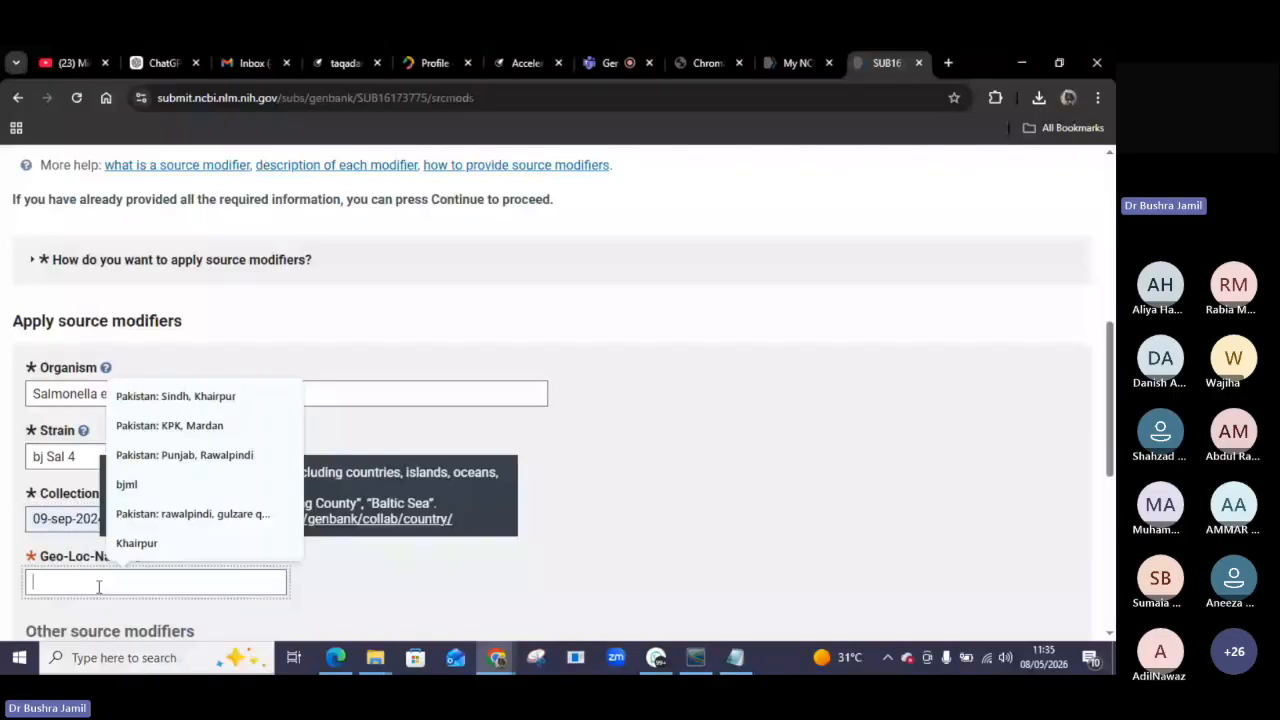
scroll(704, 412, "down", 1)
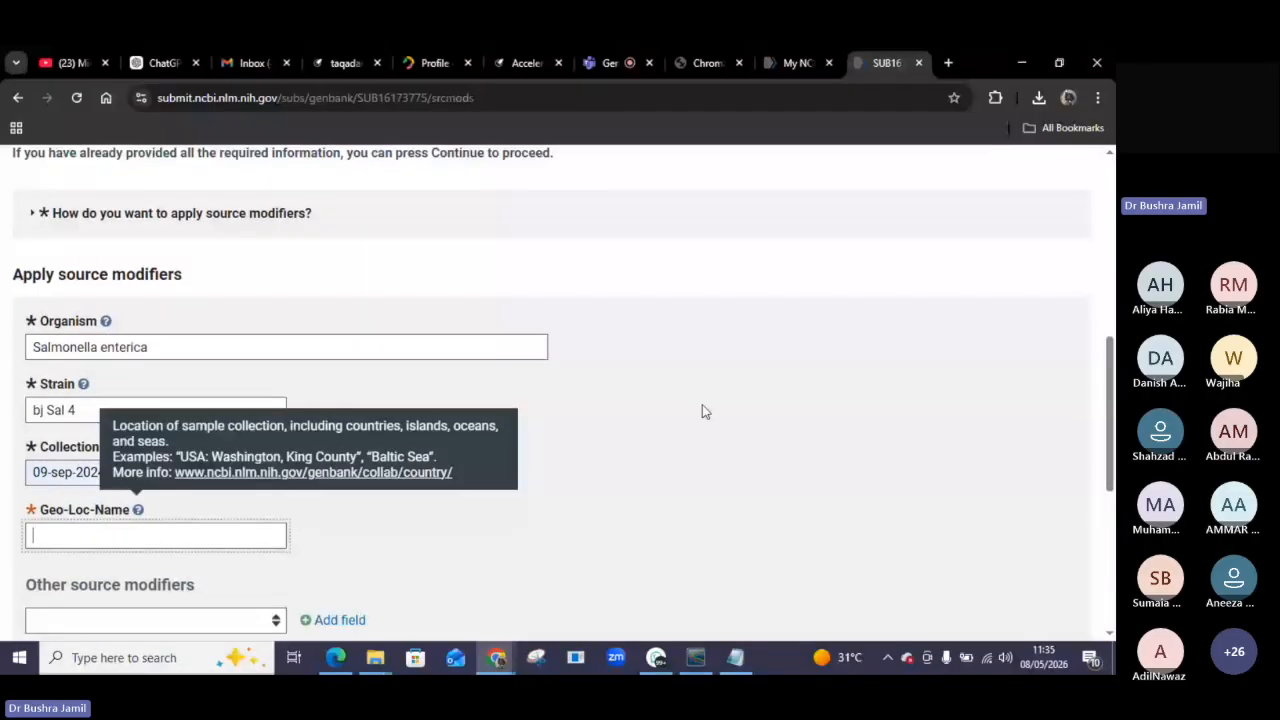
scroll(702, 410, "down", 2)
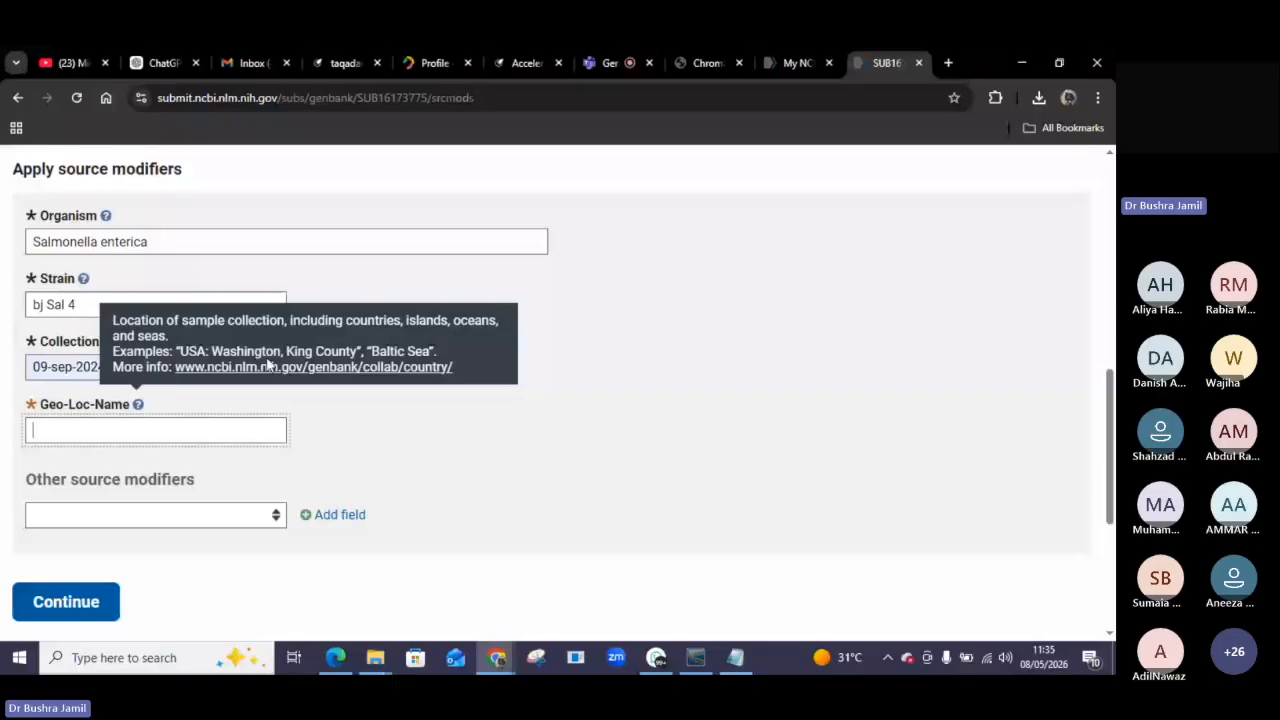
left_click(65, 438)
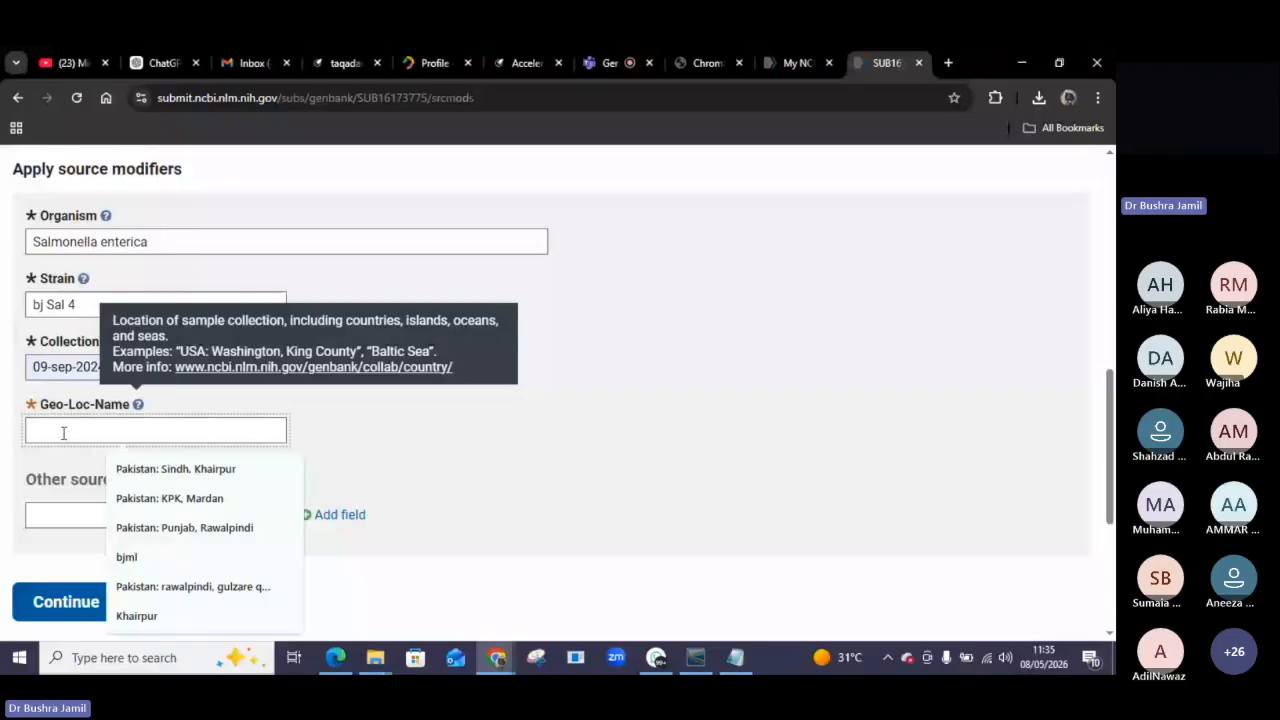
type("Pak")
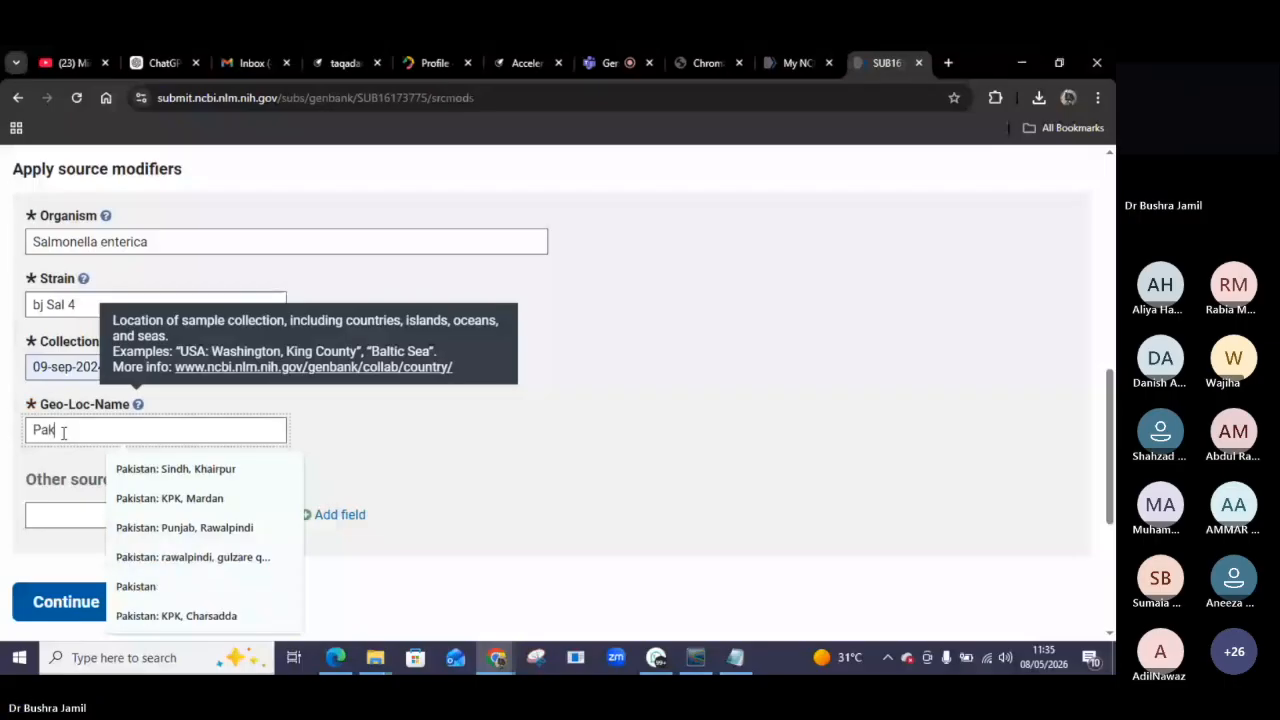
type("istan:")
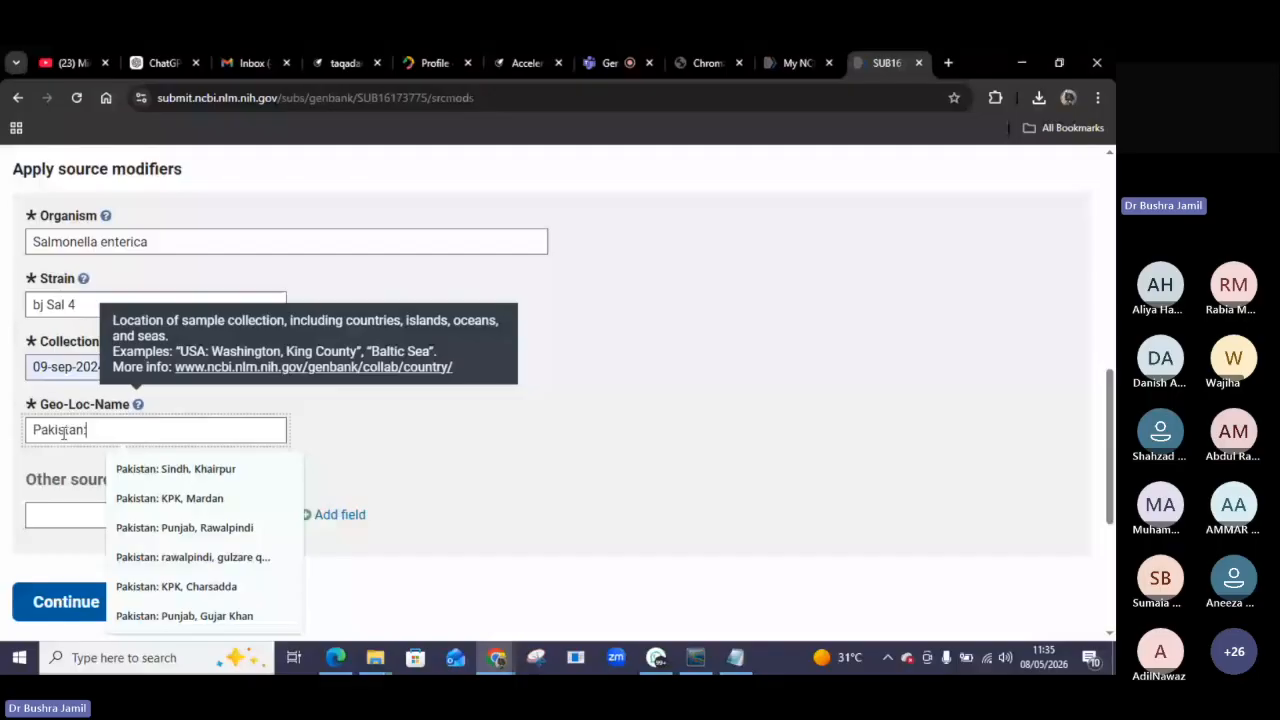
type(" R")
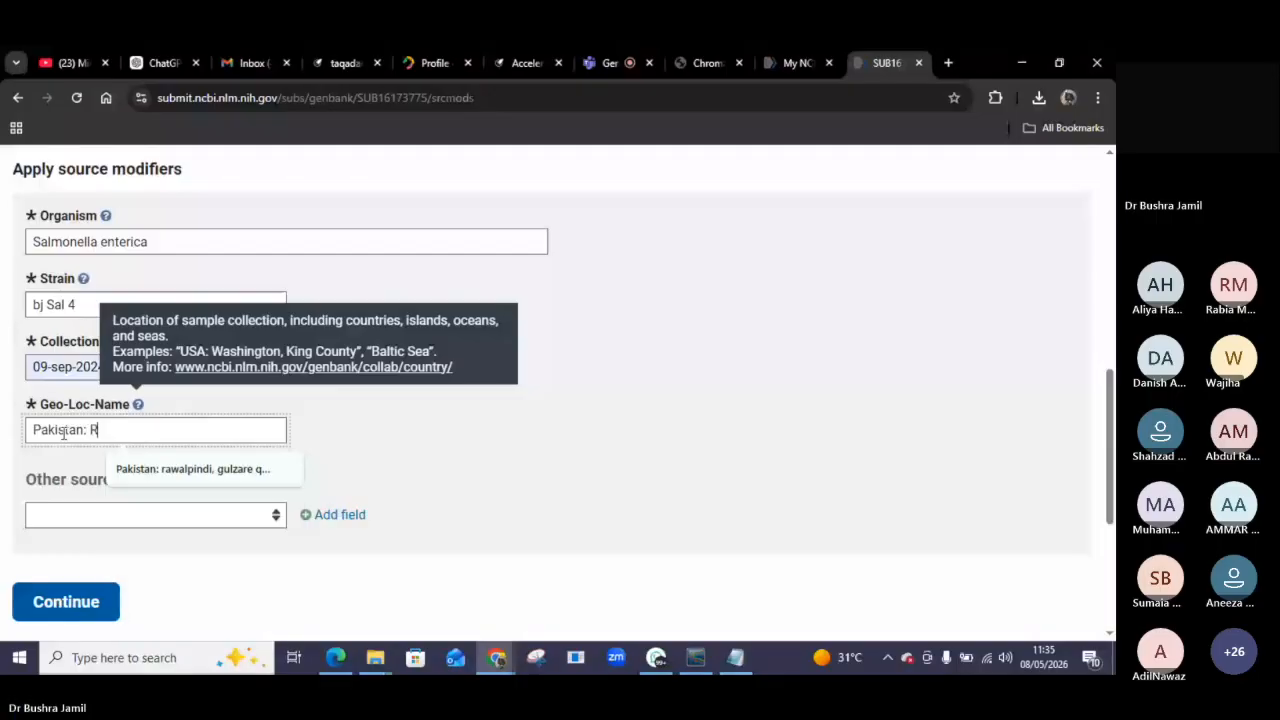
type("awalpindi")
type(", gulzare ")
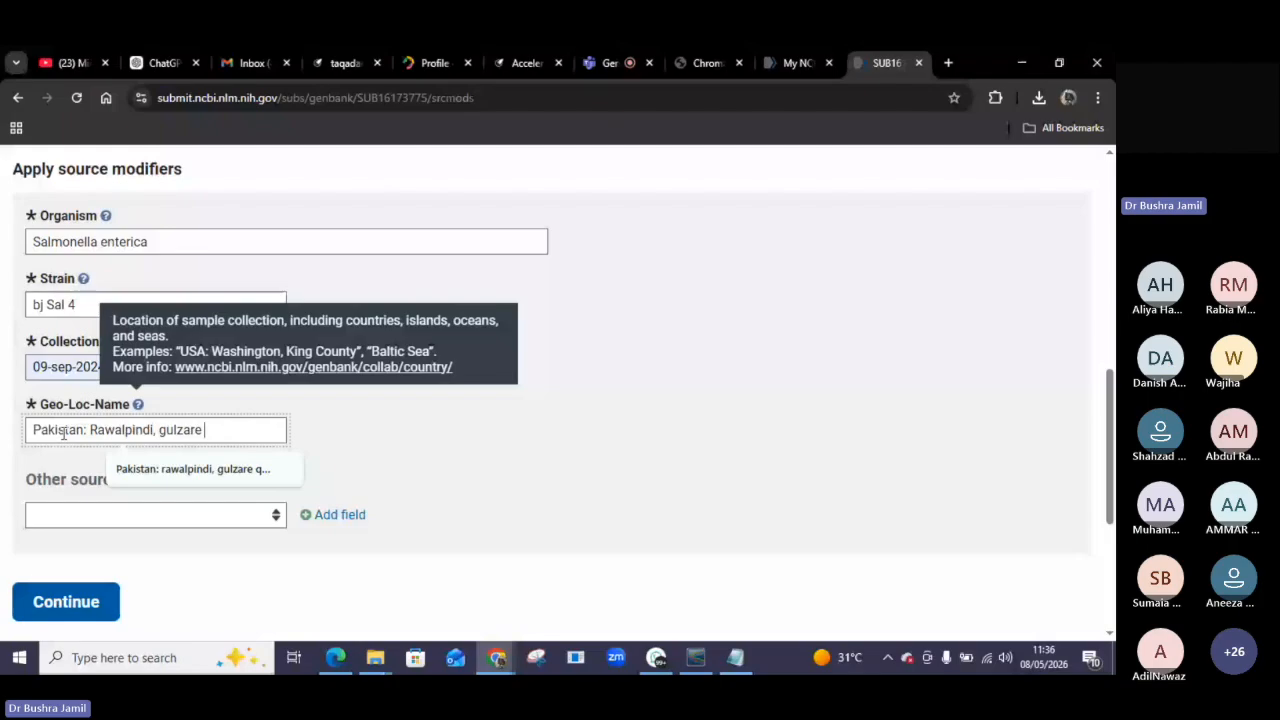
type("Quaid")
Continue from the Source Modifiers page to the References page.
scroll(493, 513, "down", 2)
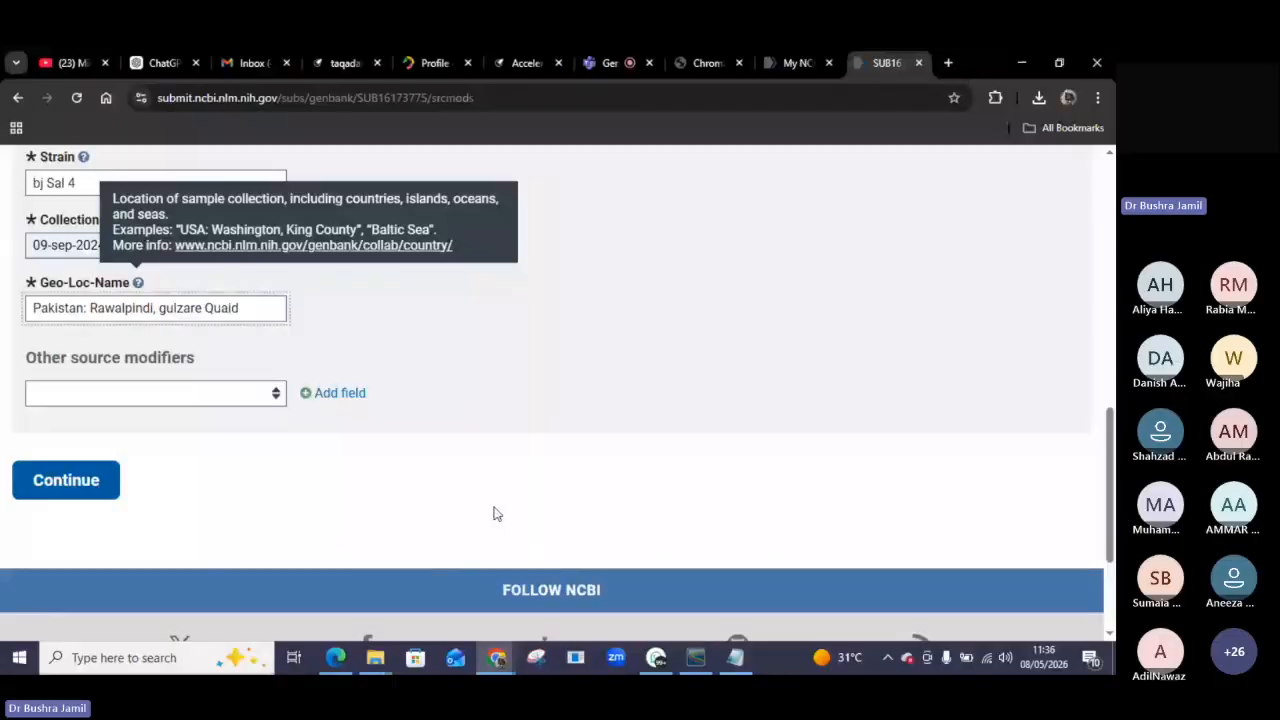
scroll(3, 505, "up", 3)
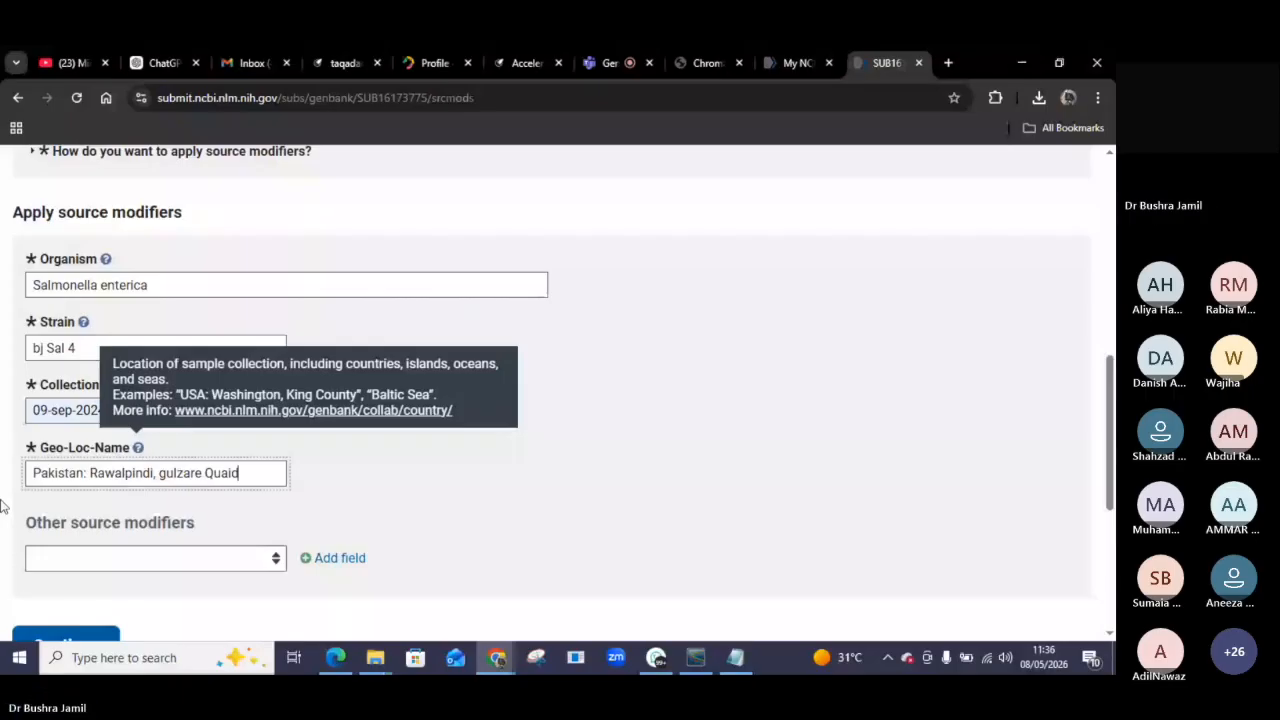
scroll(256, 195, "up", 6)
scroll(256, 195, "down", 5)
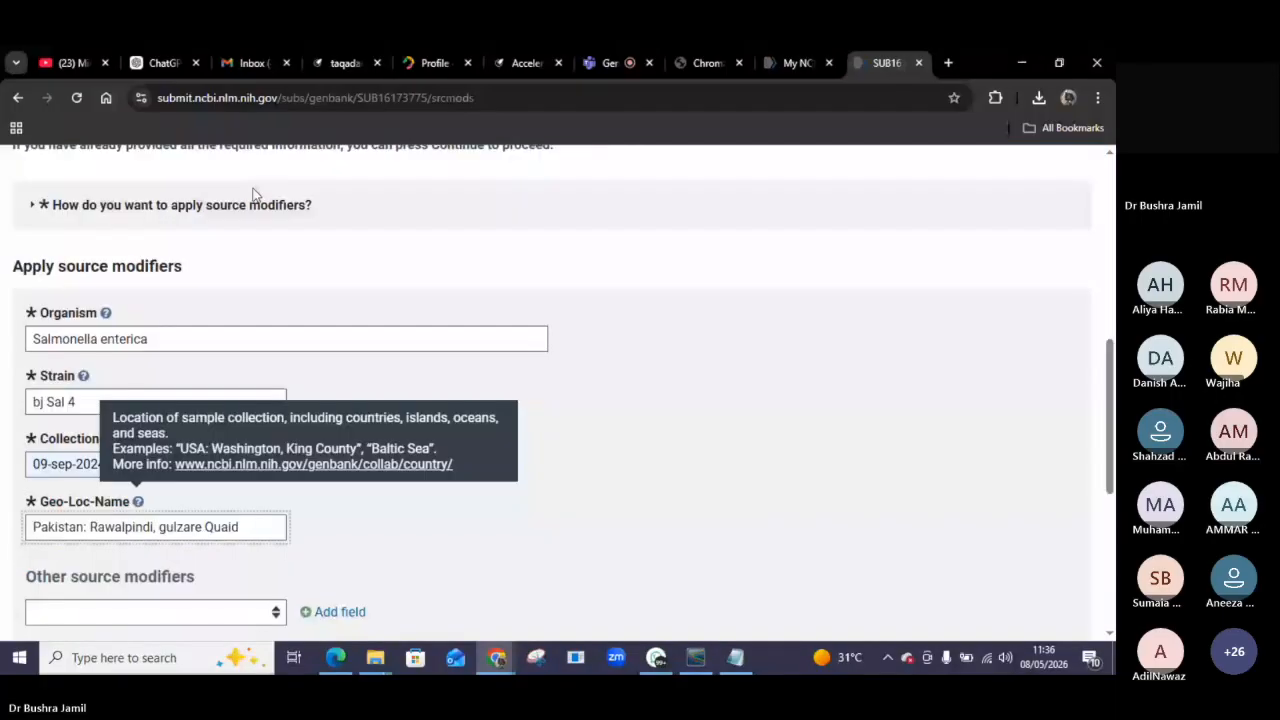
scroll(256, 195, "down", 2)
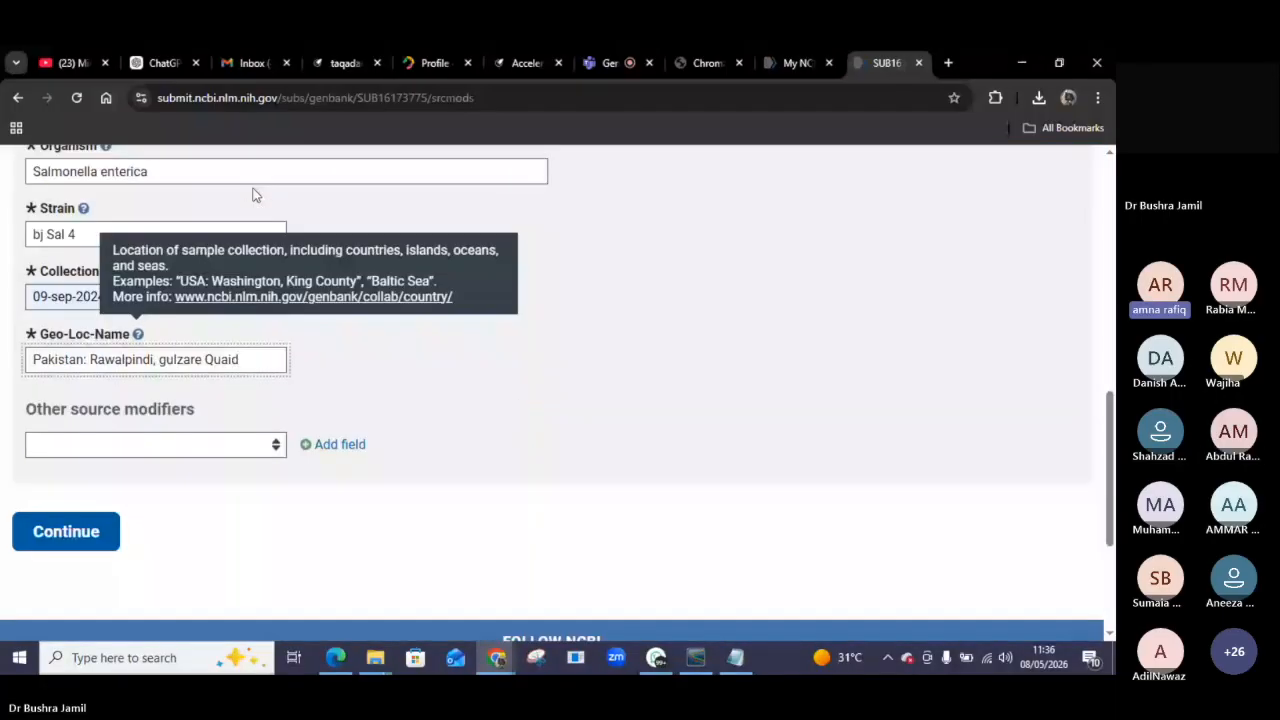
left_click(63, 533)
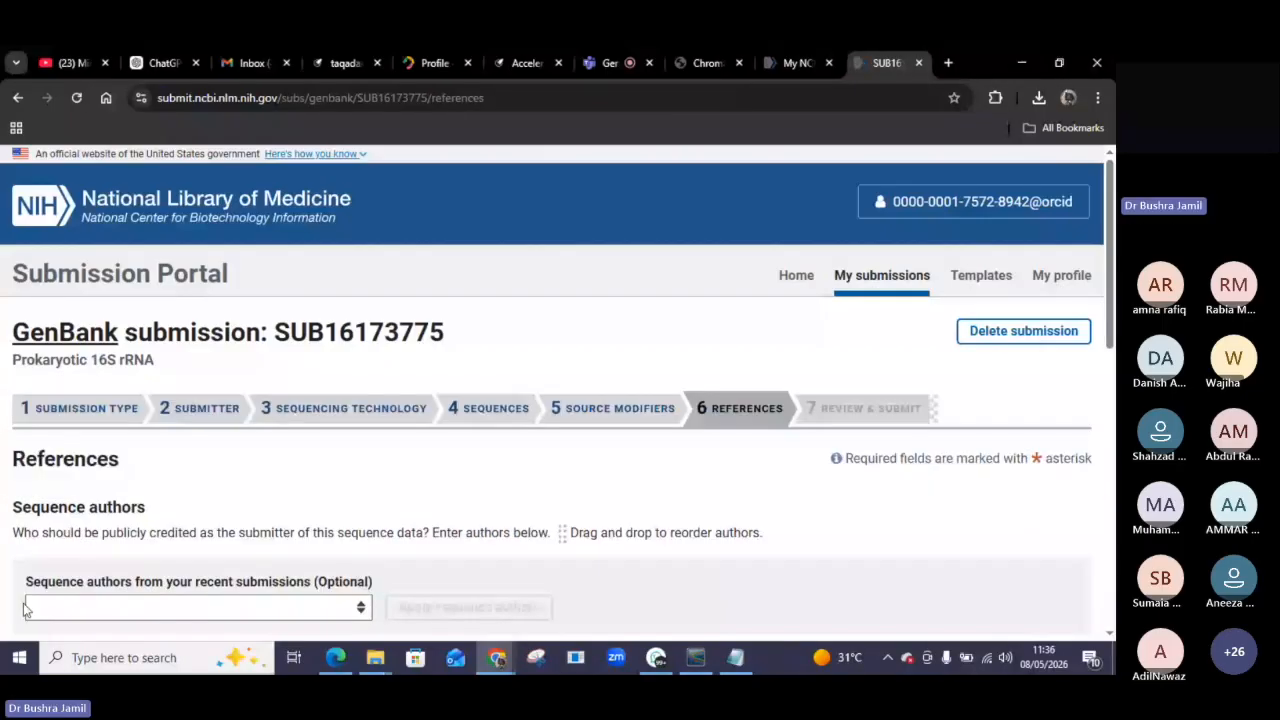
Fill in the sequence author's first and last name using the browser's saved autofill entry.
scroll(168, 357, "down", 2)
left_click(107, 402)
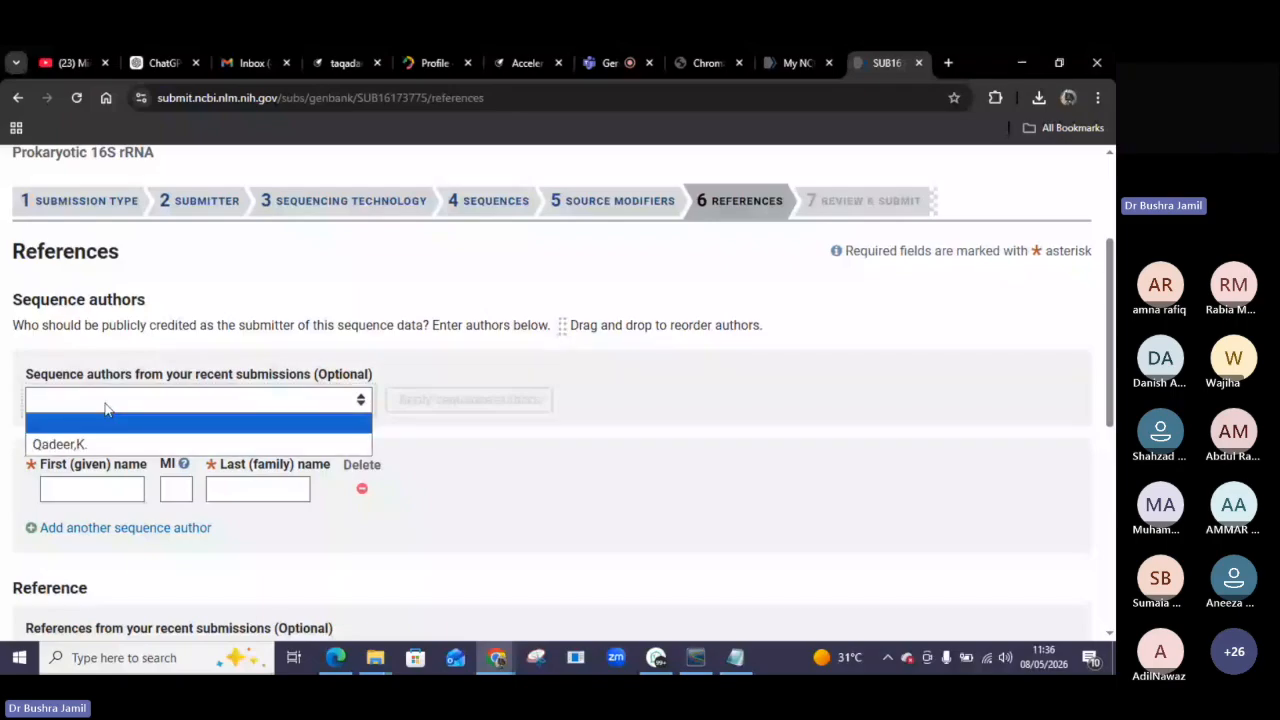
left_click(312, 430)
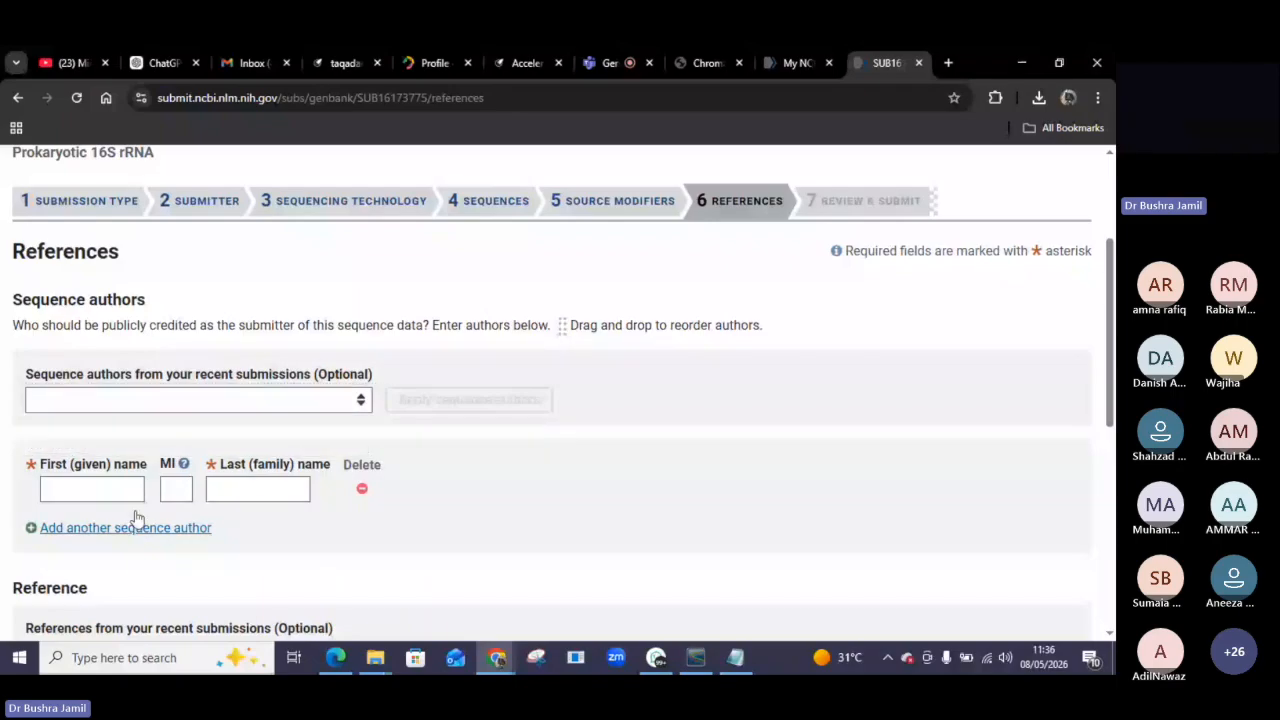
left_click(57, 489)
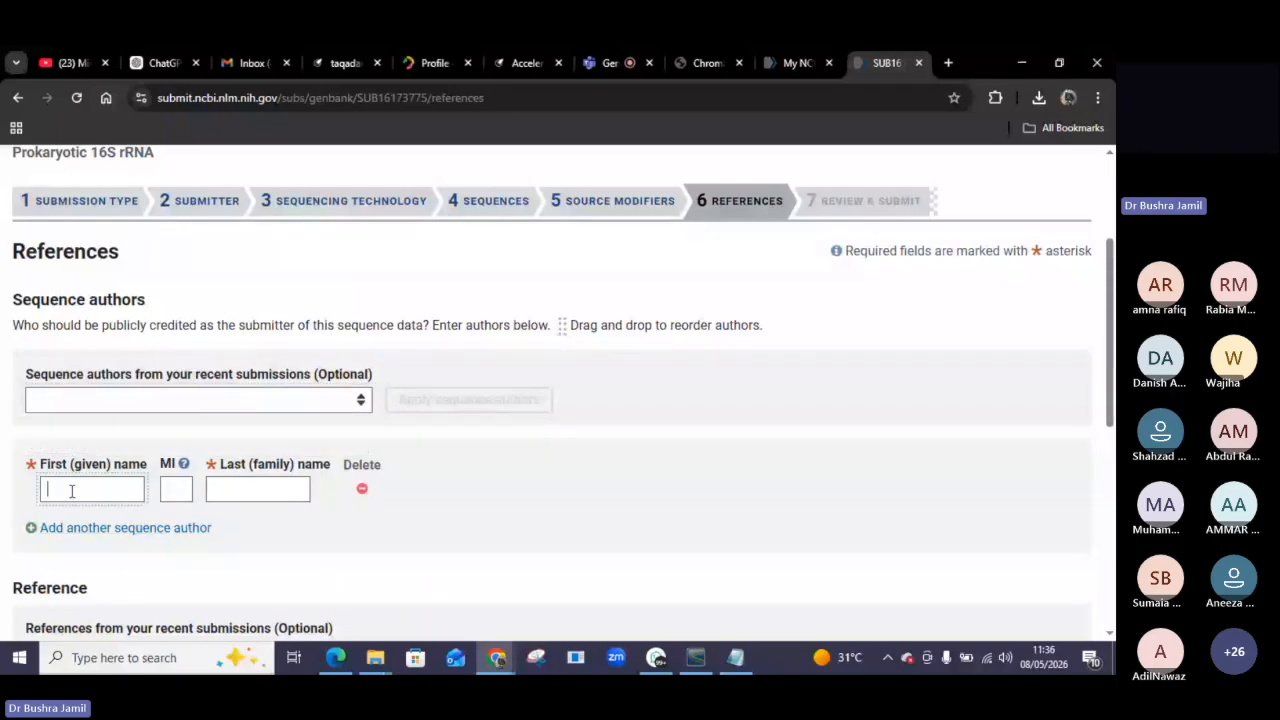
left_click(399, 530)
left_click(119, 487)
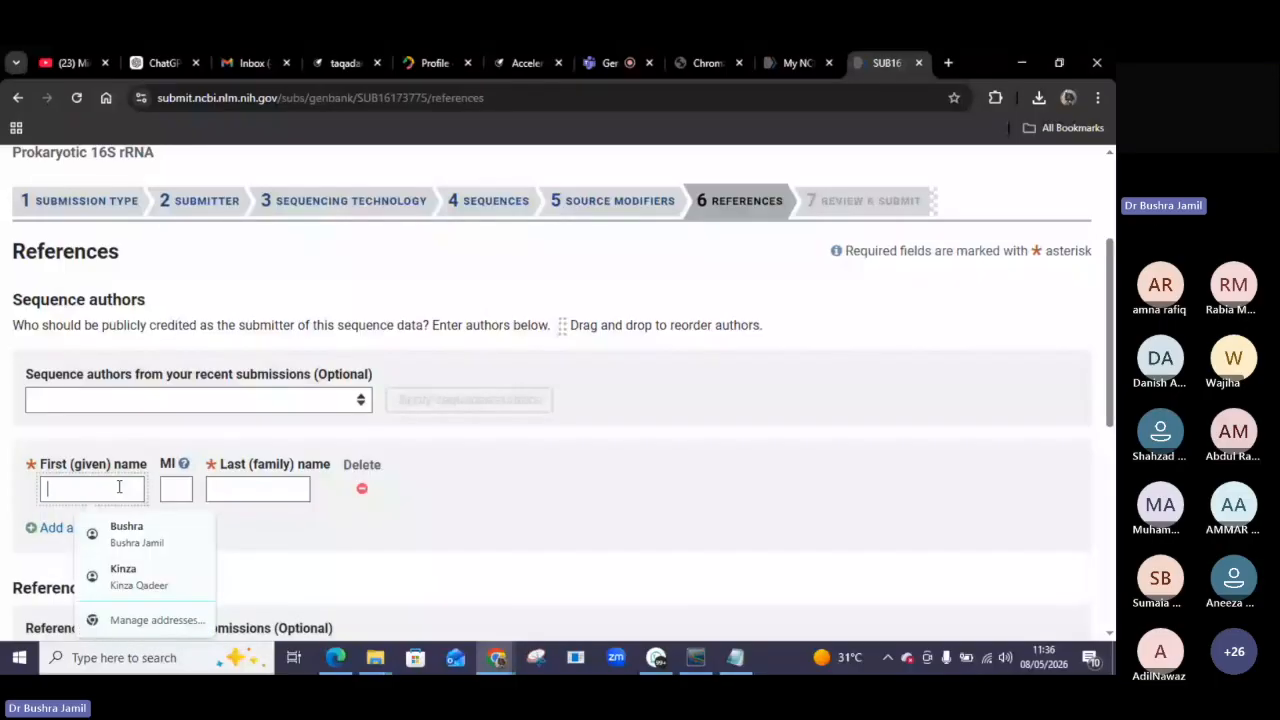
left_click(167, 528)
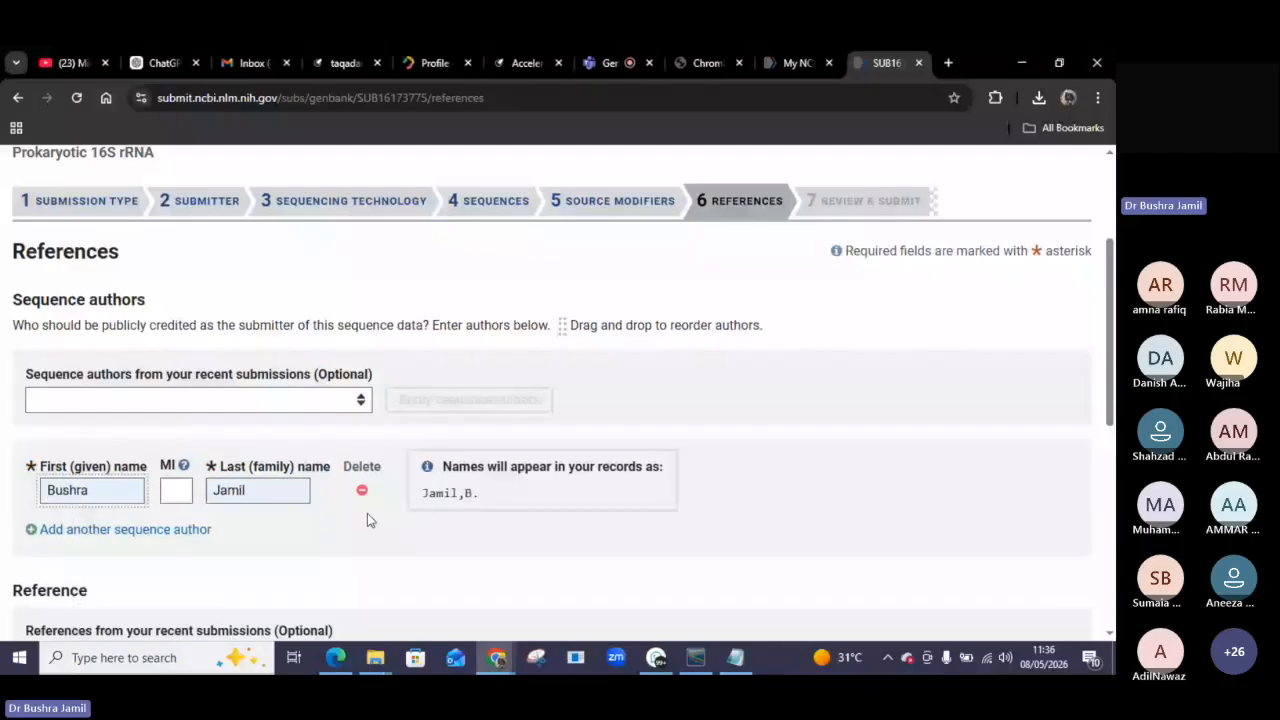
scroll(350, 525, "down", 1)
scroll(338, 540, "down", 1)
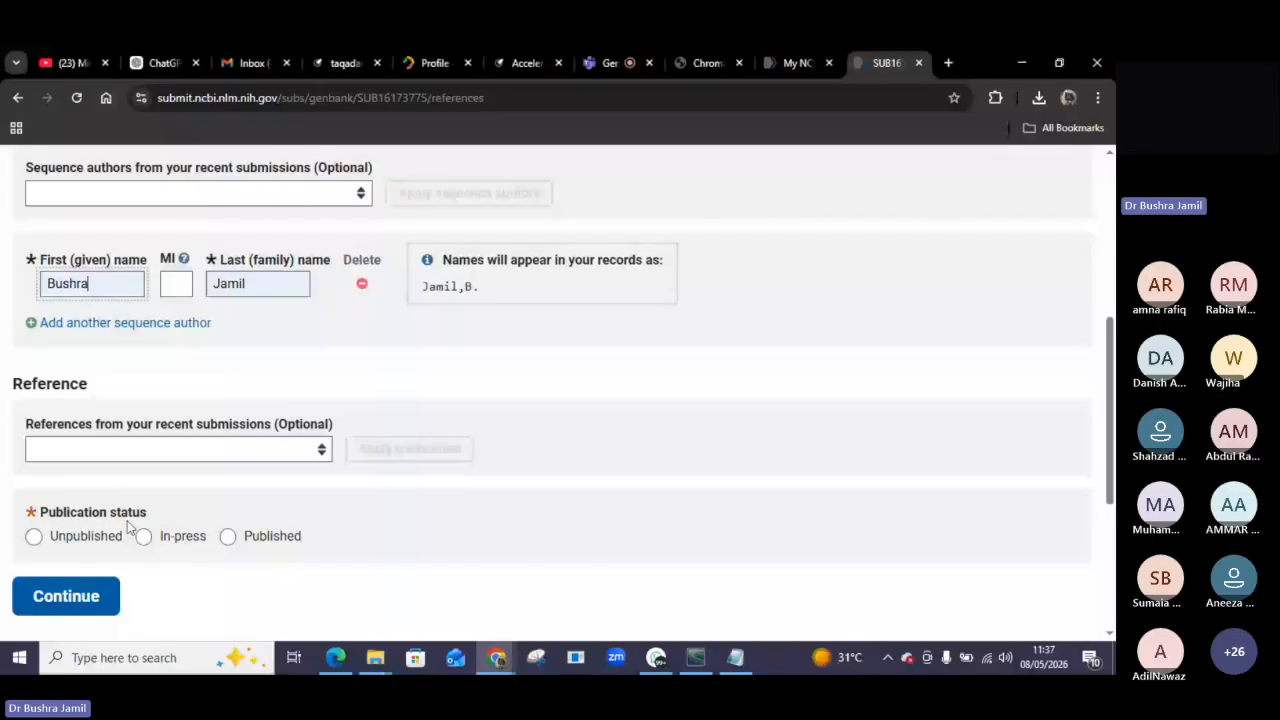
Set the reference publication status to Unpublished and continue to the Review & Submit page.
left_click(36, 537)
scroll(110, 555, "down", 1)
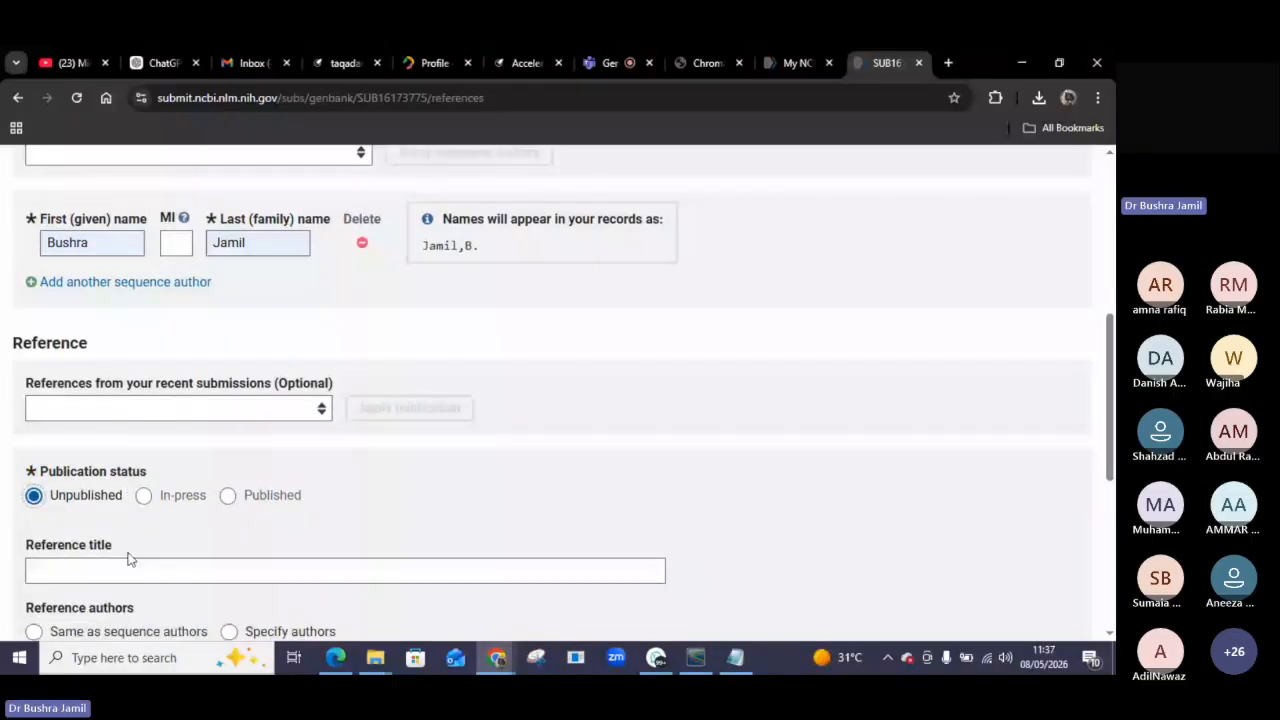
scroll(127, 560, "down", 2)
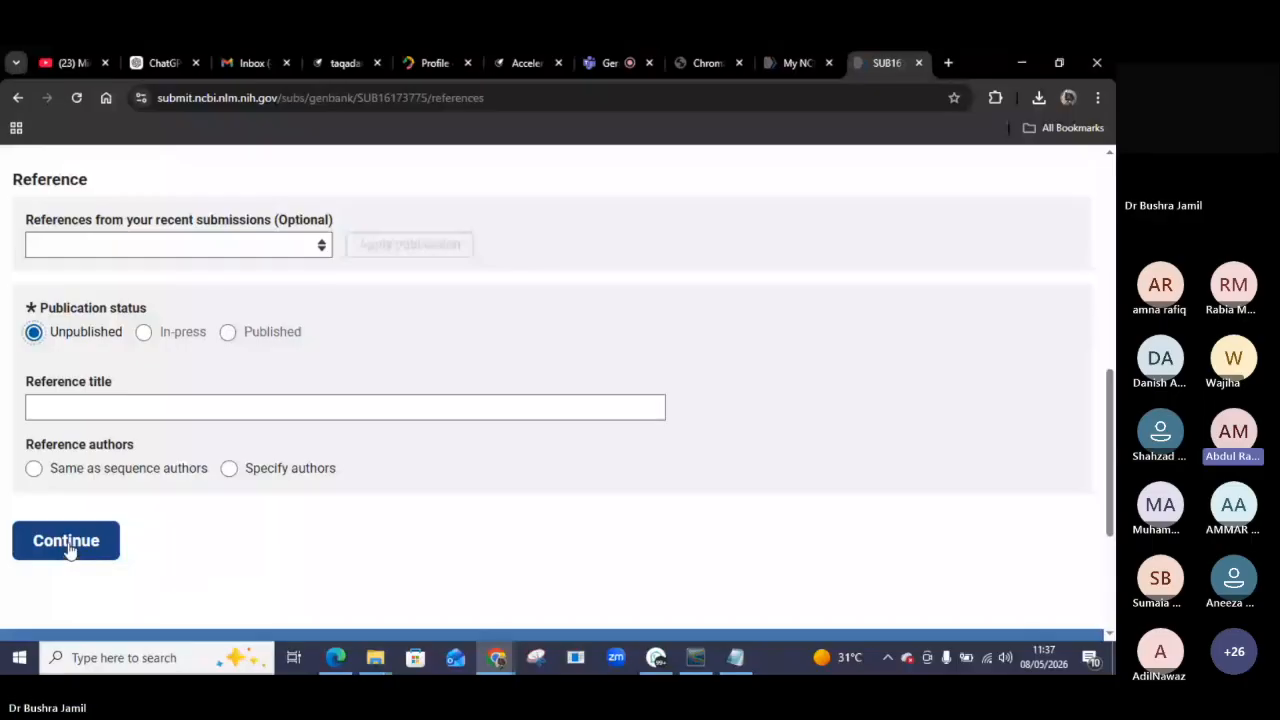
scroll(307, 316, "up", 3)
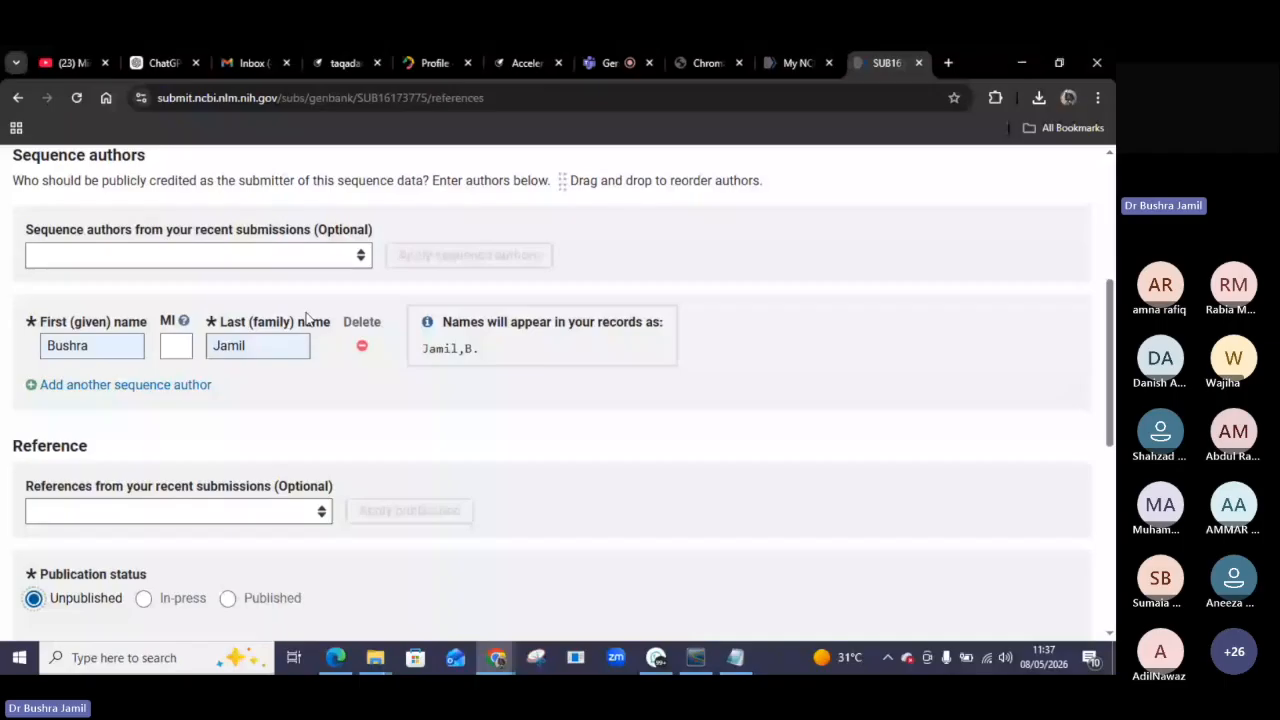
scroll(307, 318, "up", 3)
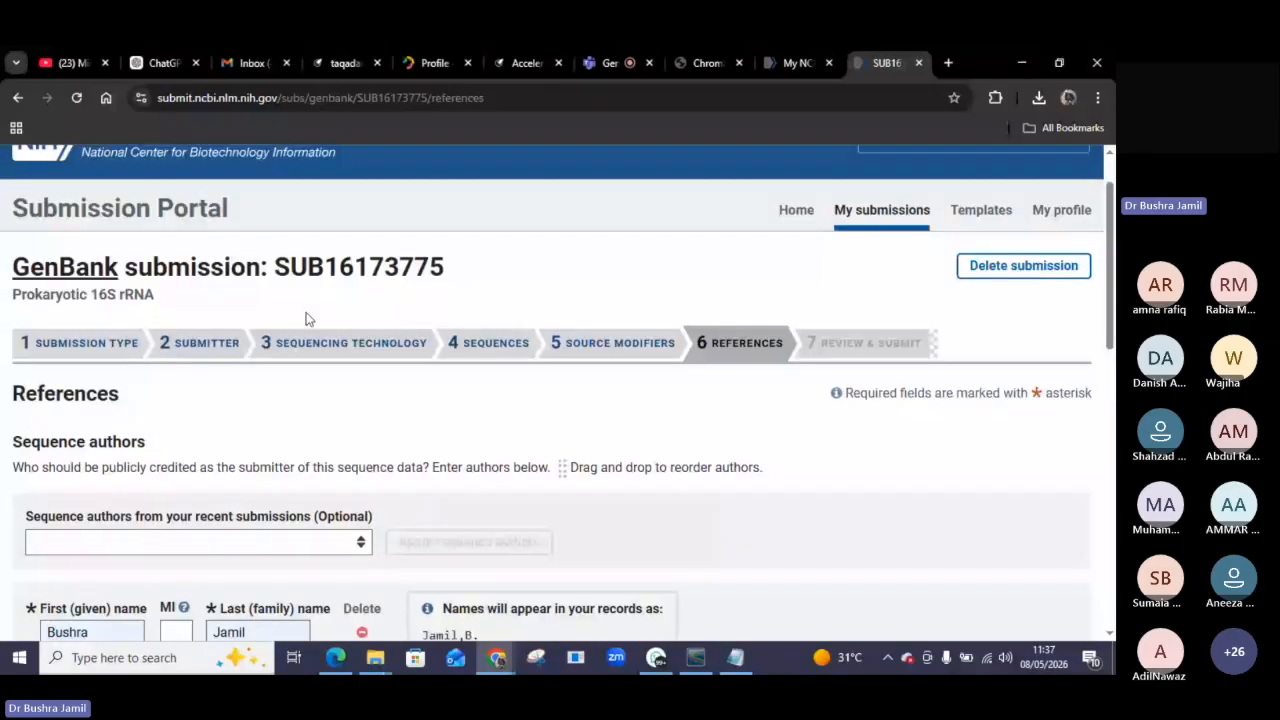
scroll(307, 318, "down", 5)
left_click(64, 622)
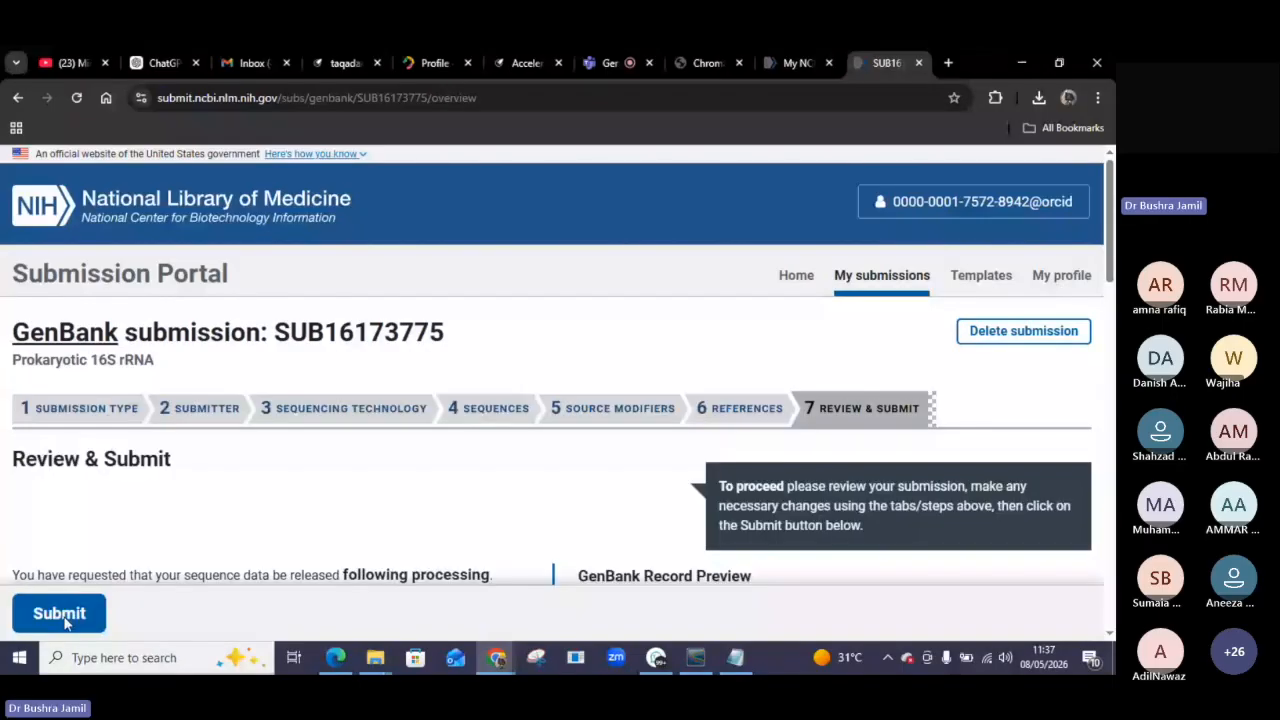
Review the submitter details, sequence authors, references and the GenBank record preview.
scroll(306, 455, "down", 3)
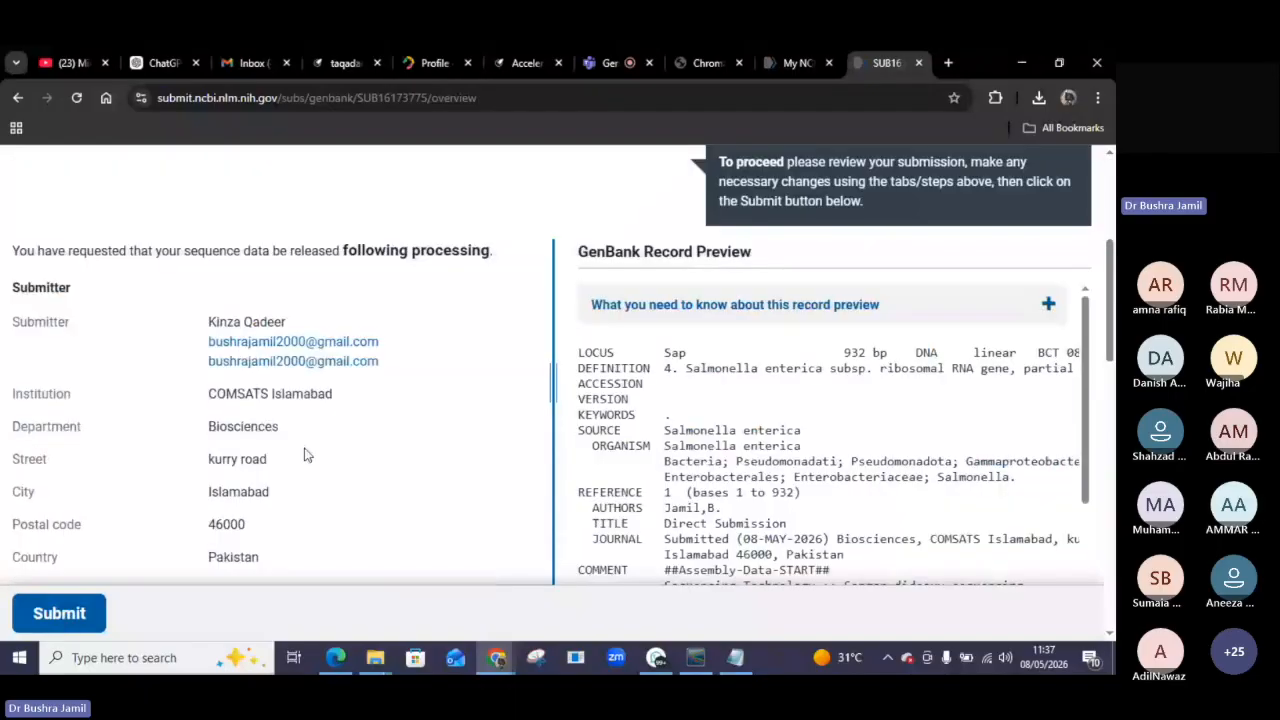
scroll(306, 455, "down", 1)
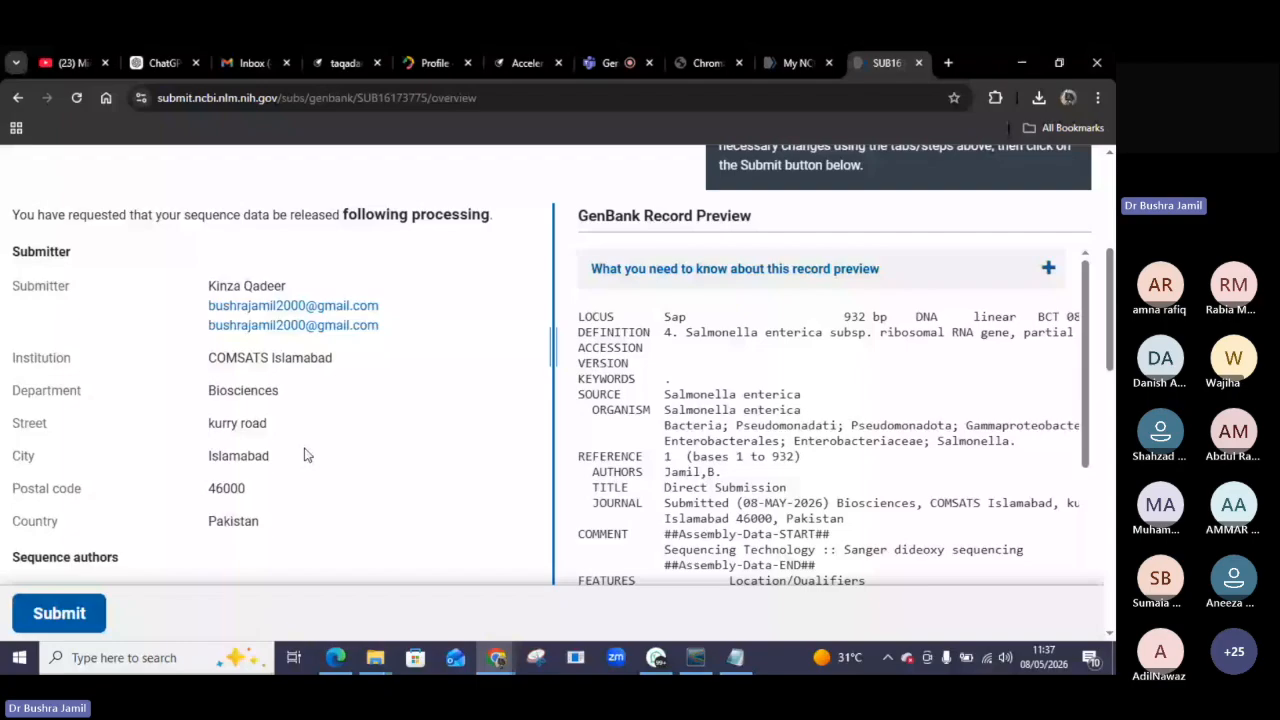
scroll(449, 293, "down", 1)
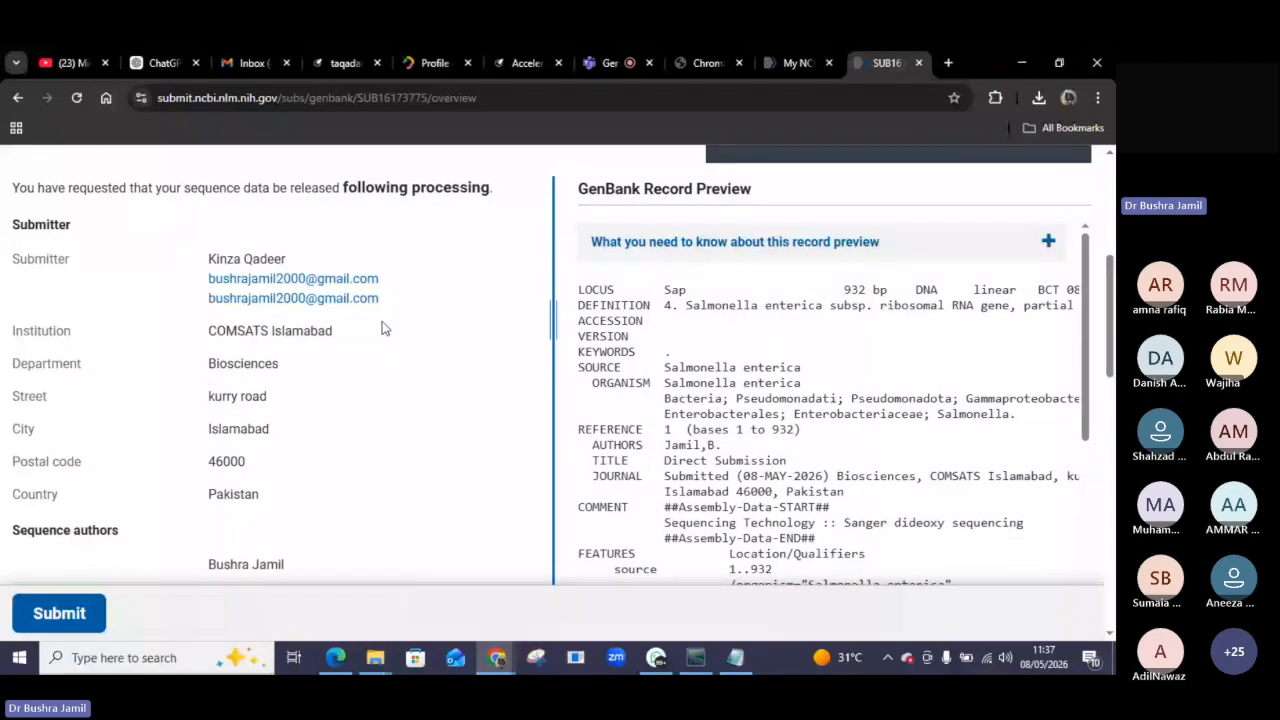
scroll(385, 328, "down", 3)
scroll(680, 451, "down", 4)
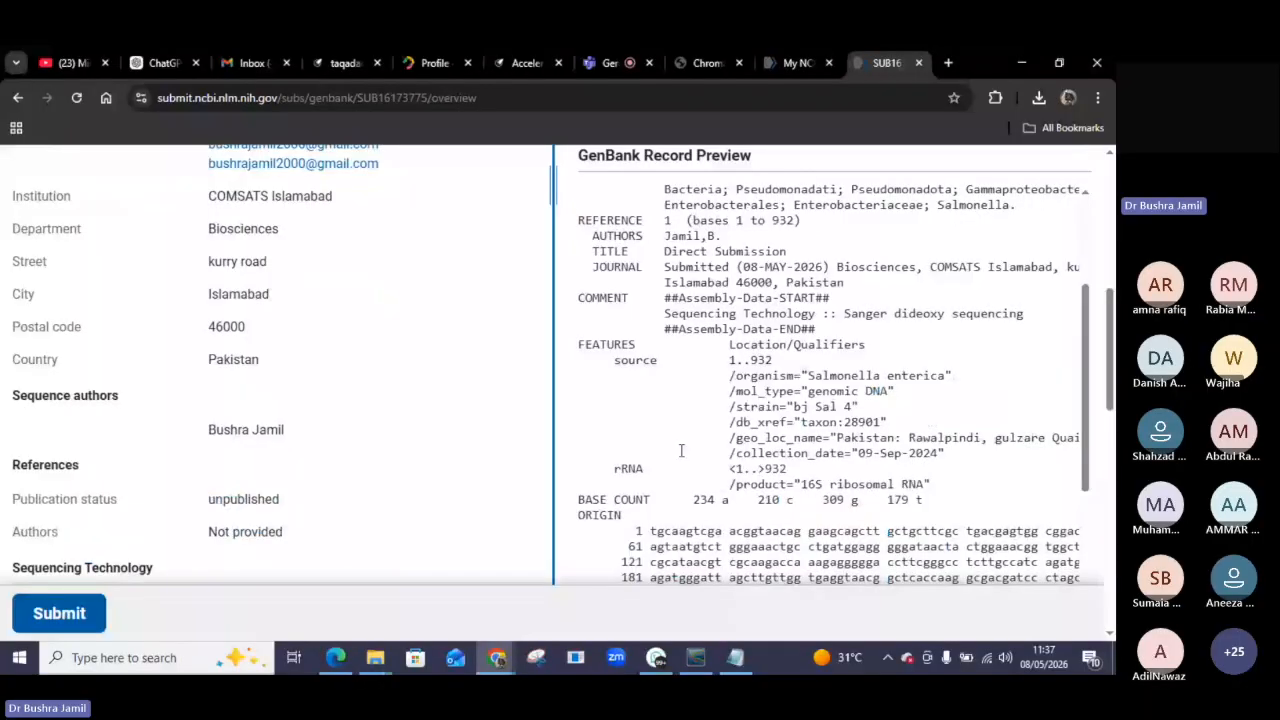
scroll(680, 451, "down", 4)
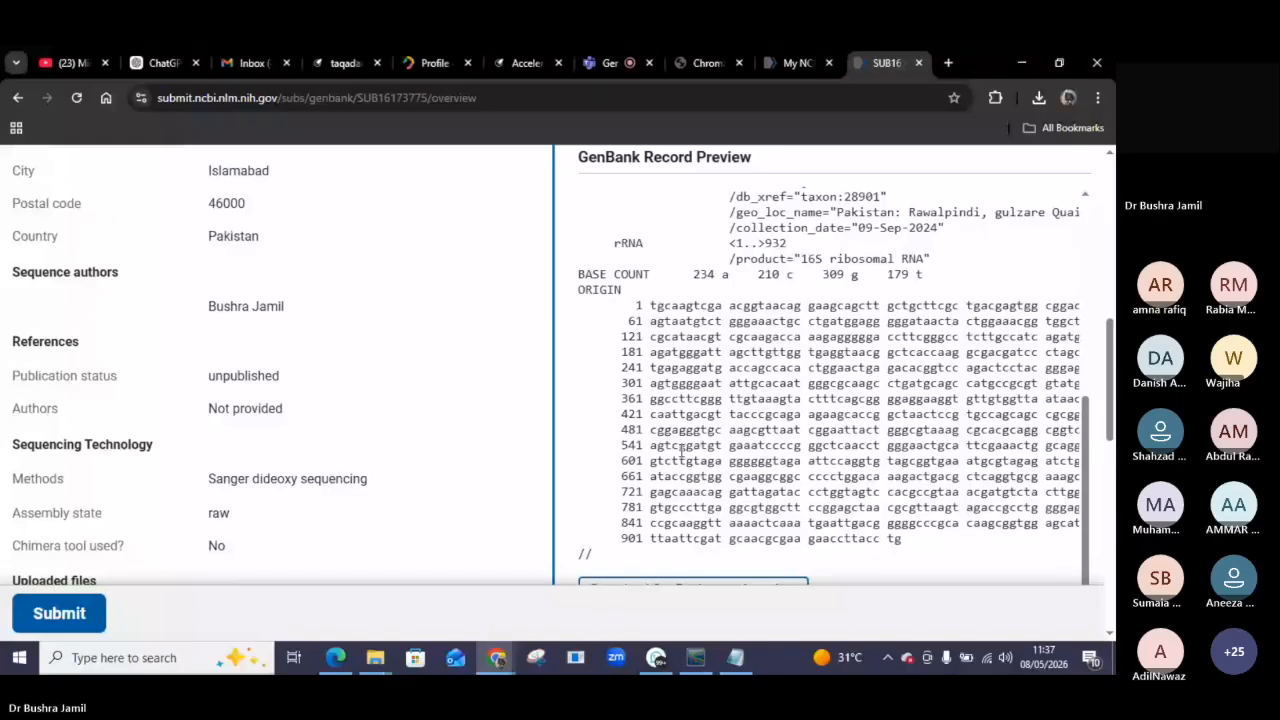
scroll(682, 451, "down", 1)
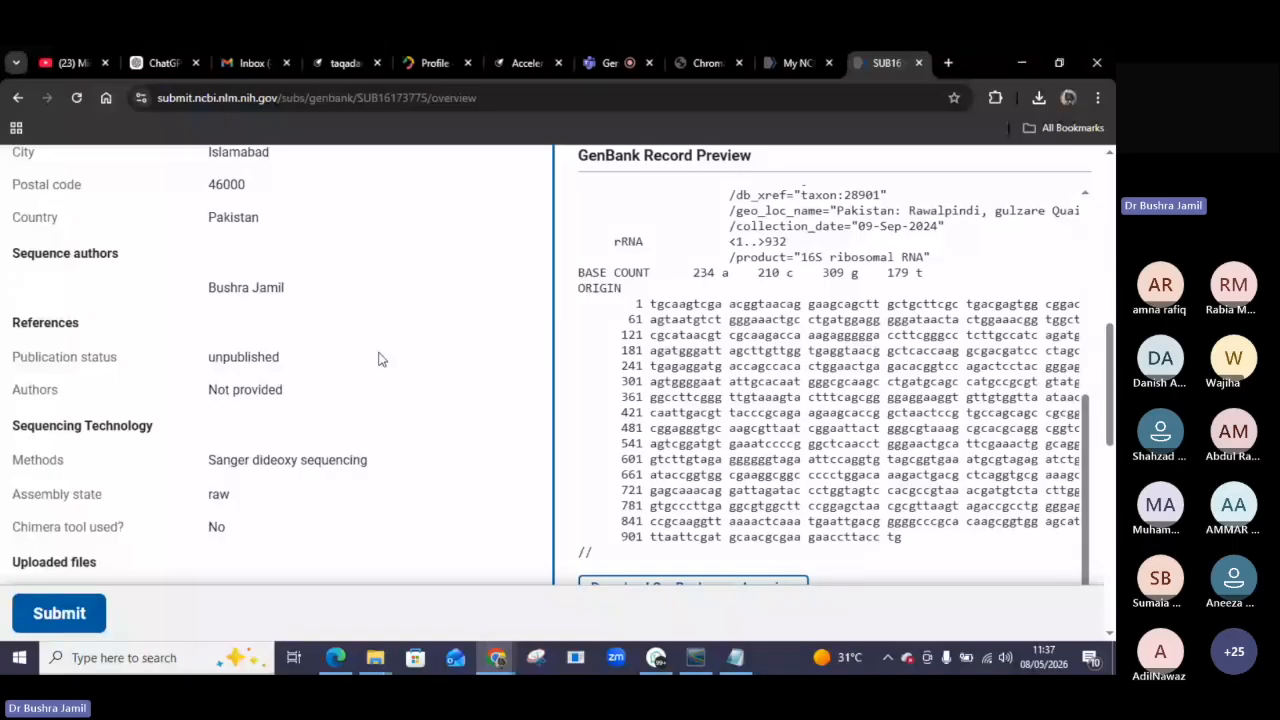
scroll(380, 359, "up", 10)
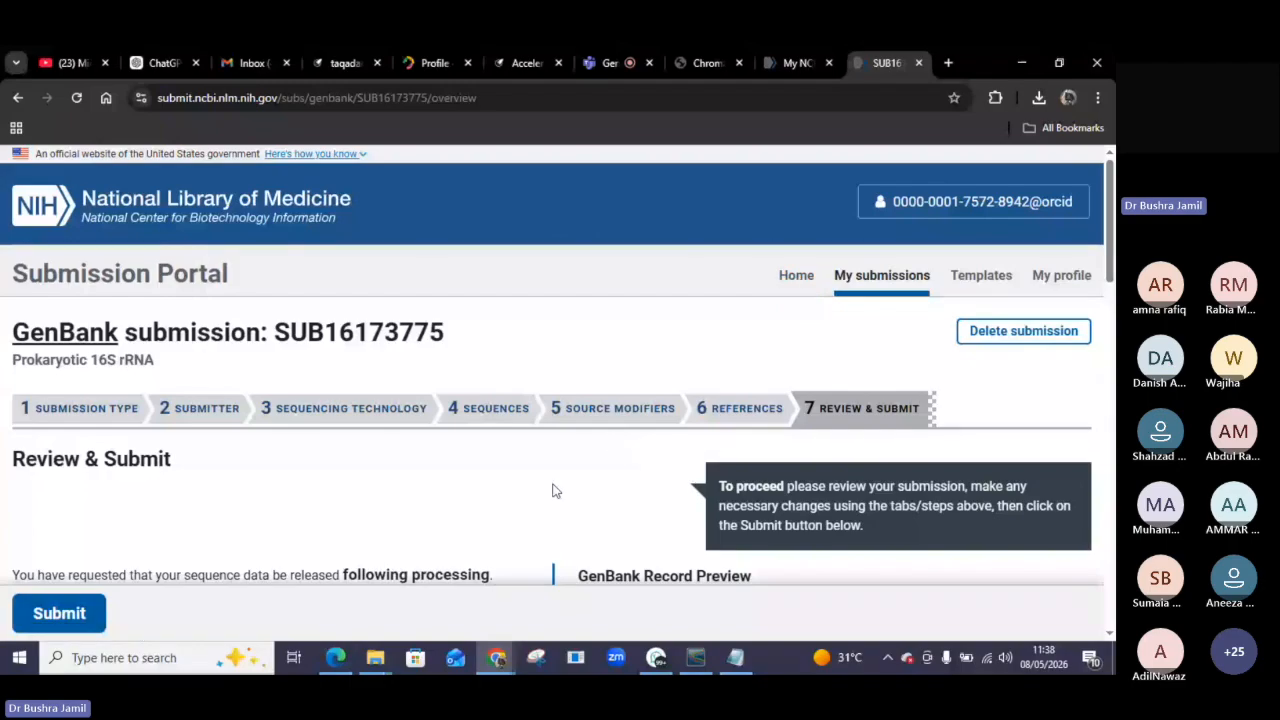
scroll(556, 491, "down", 4)
scroll(552, 484, "down", 2)
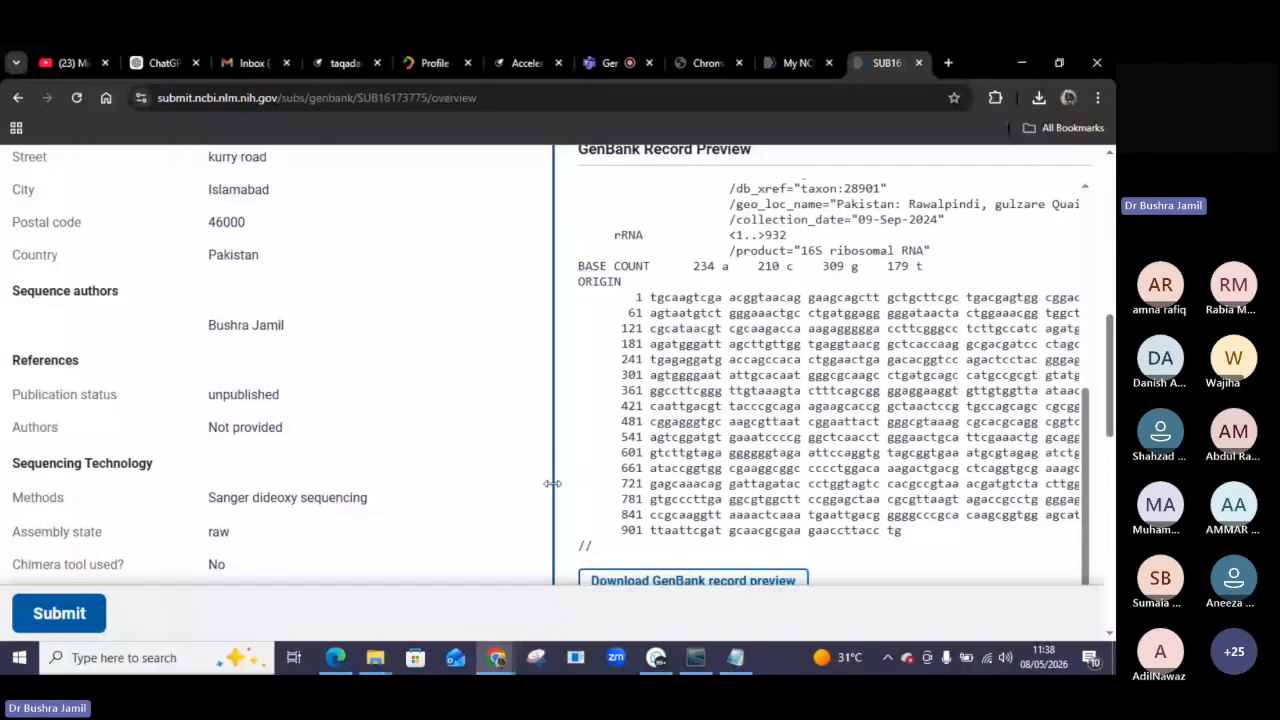
scroll(552, 484, "down", 1)
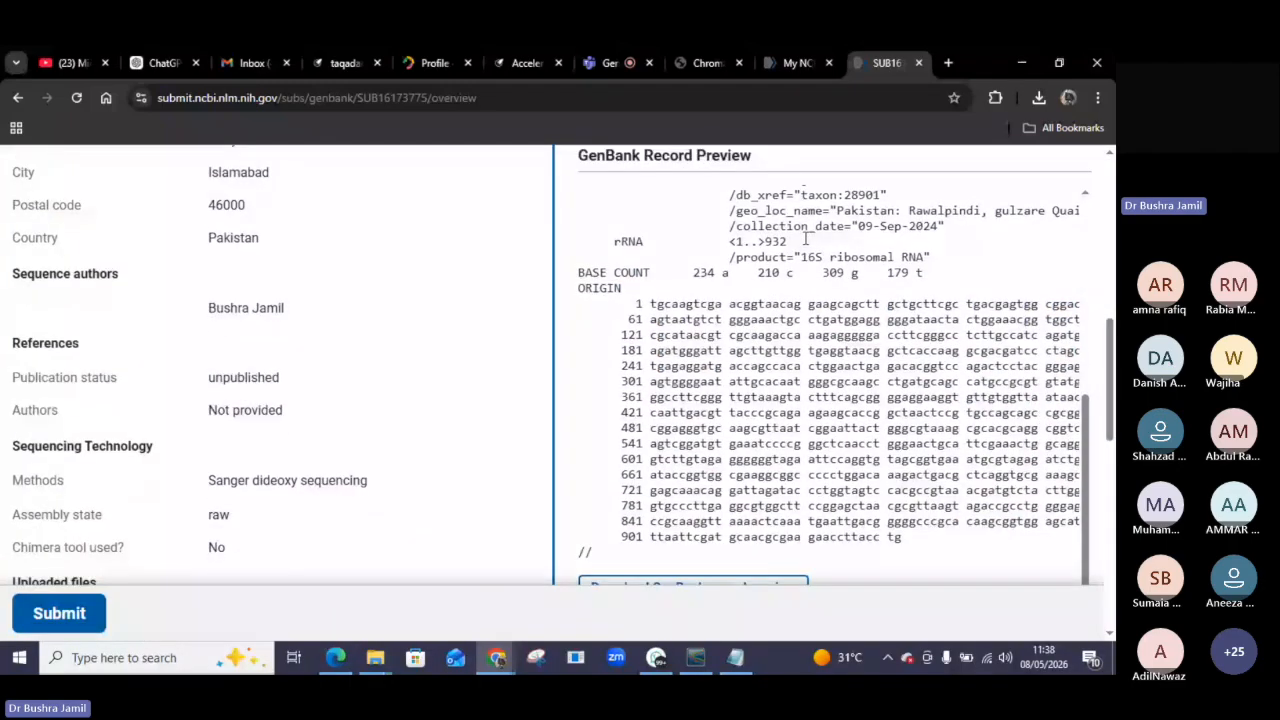
left_click(57, 627)
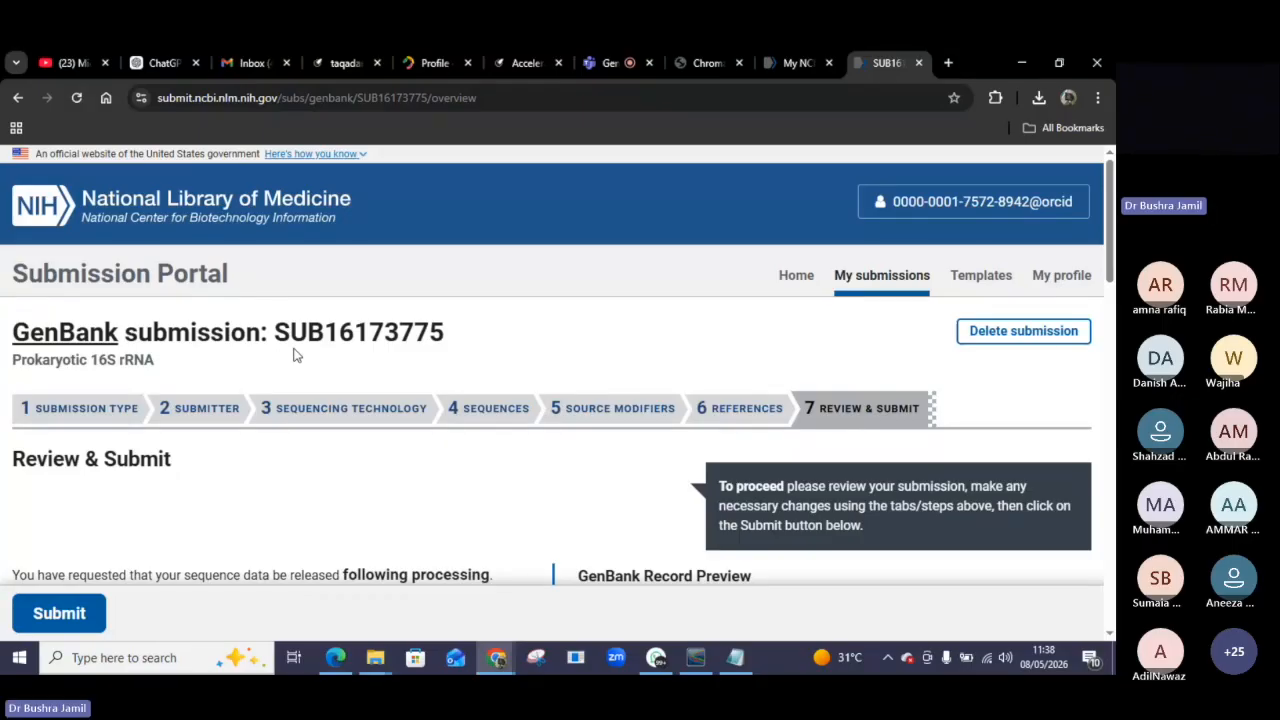
Delete the unfinished GenBank submission instead of submitting it.
left_click(792, 276)
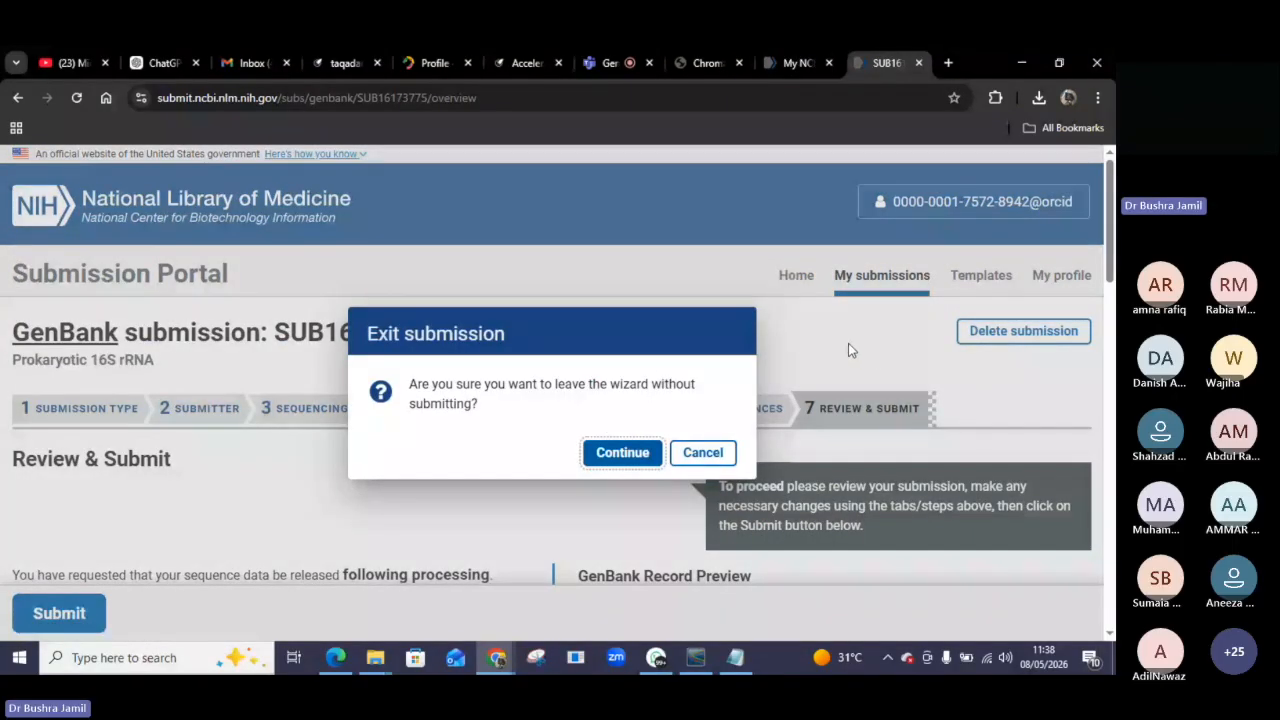
left_click(731, 464)
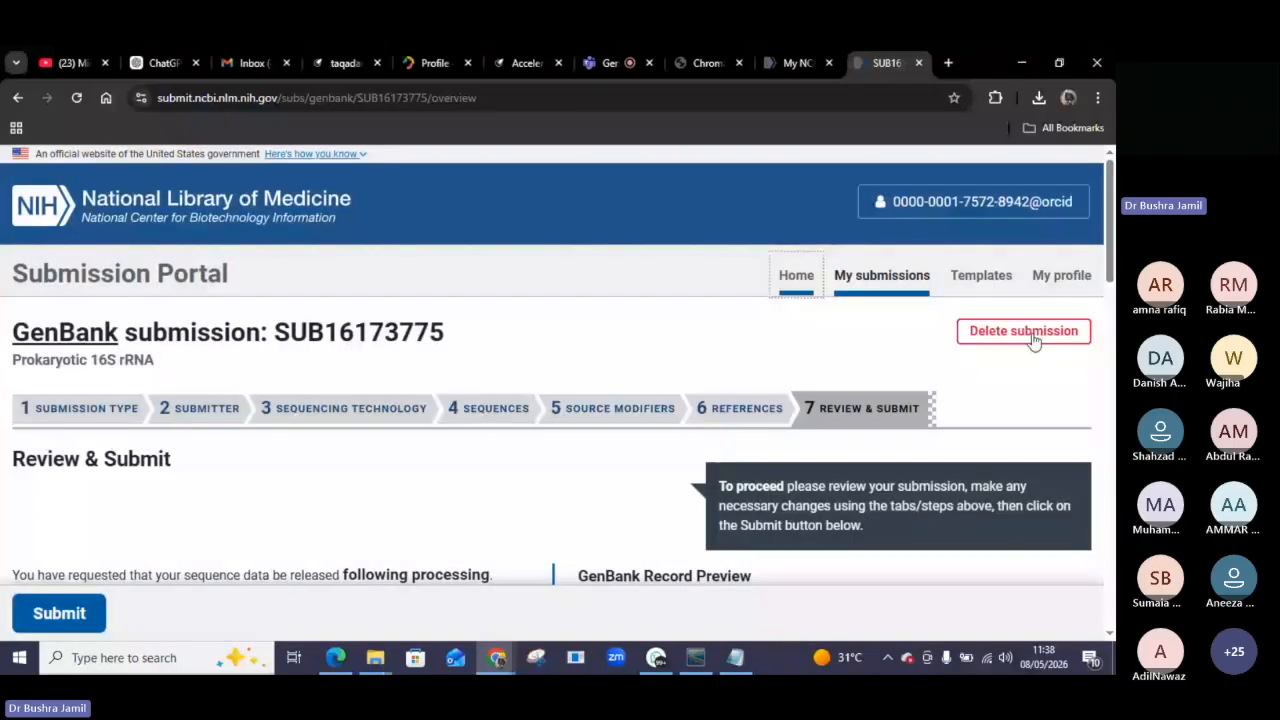
left_click(1034, 341)
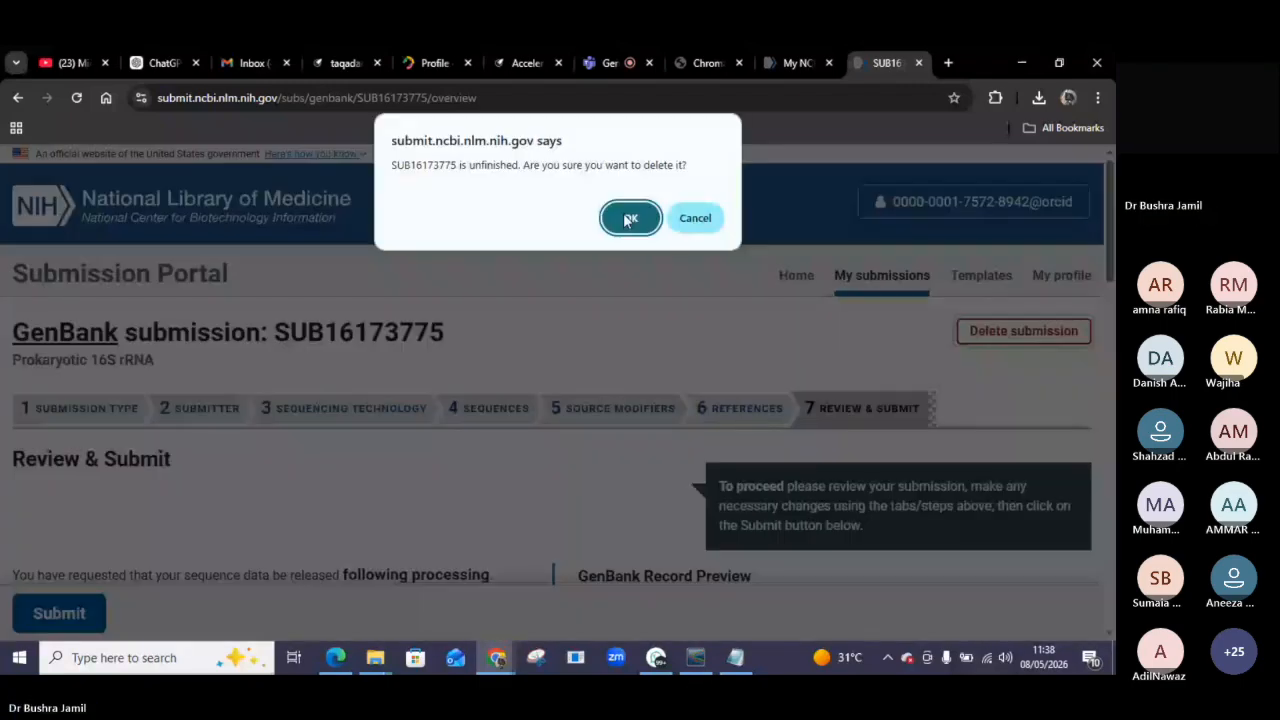
left_click(628, 219)
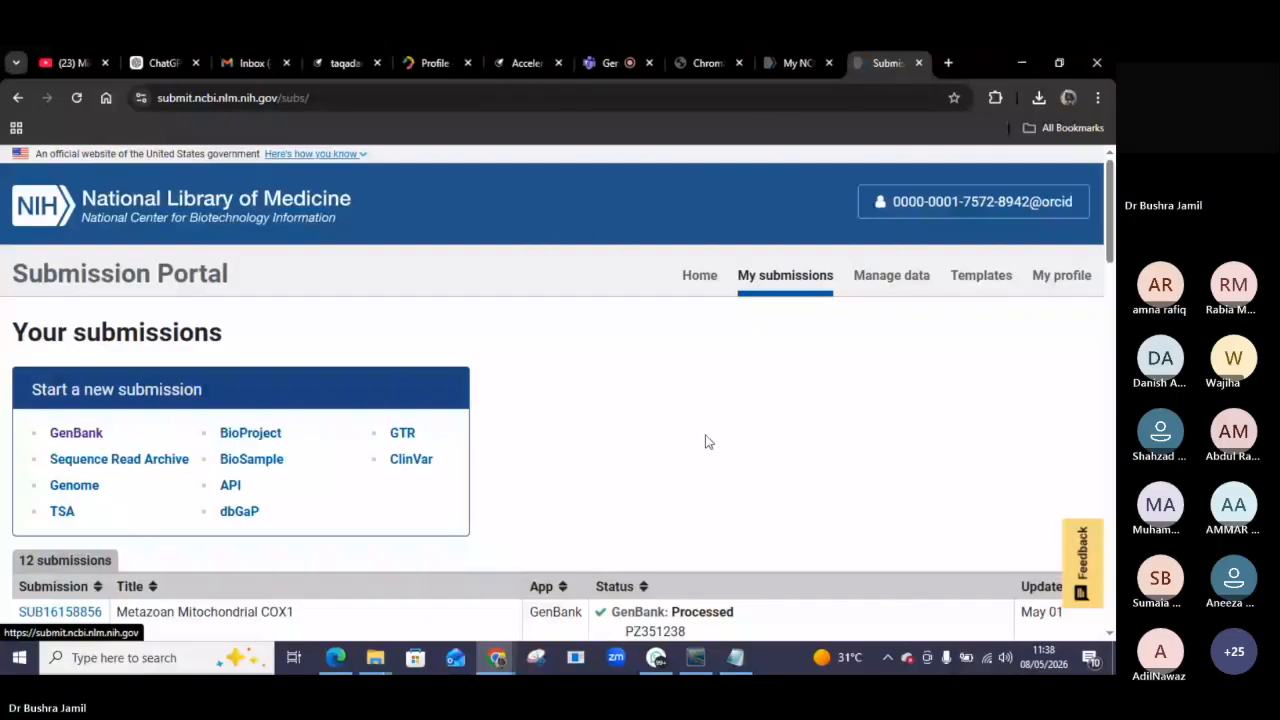
Browse the list of previous submissions and their processed files.
scroll(680, 460, "down", 1)
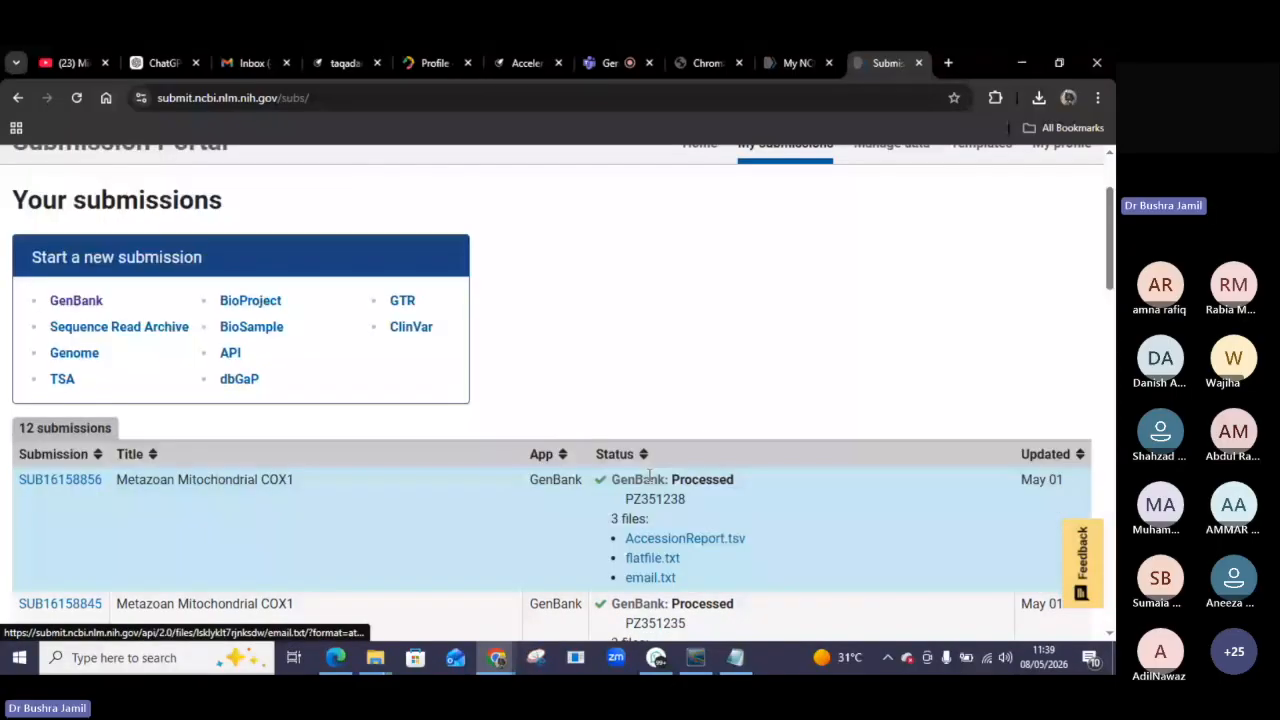
scroll(650, 476, "up", 1)
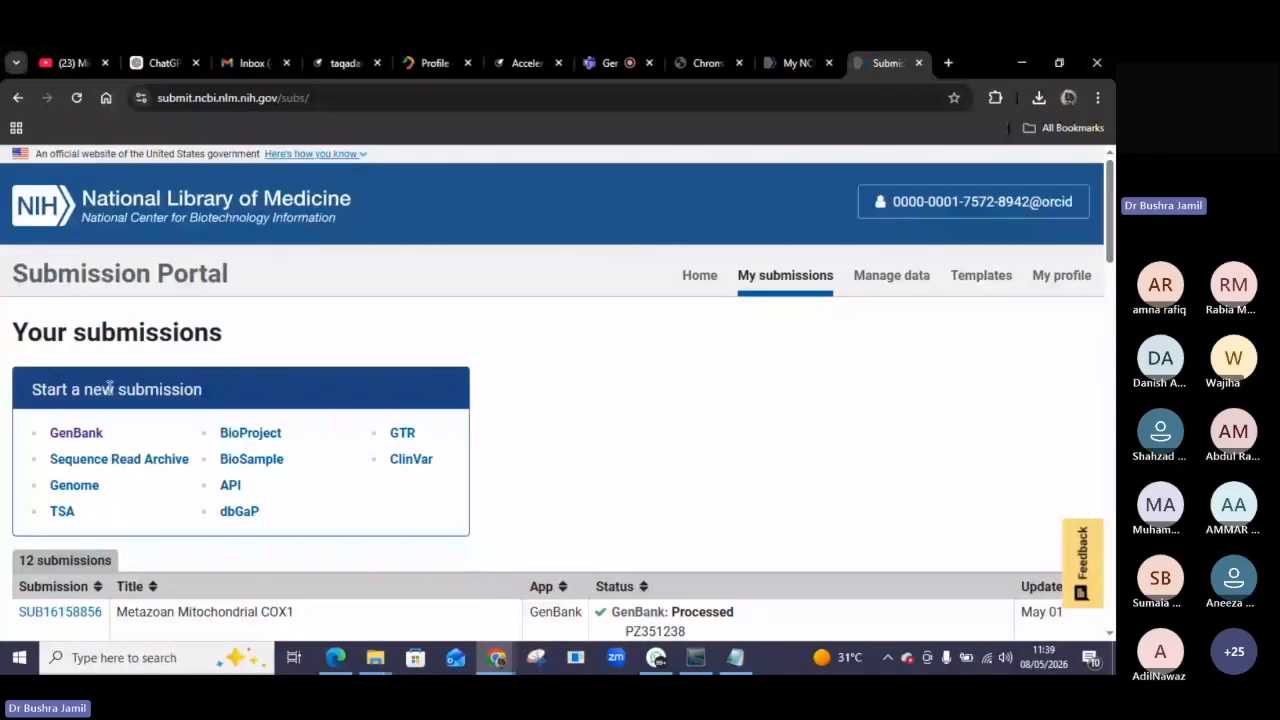
scroll(620, 452, "down", 2)
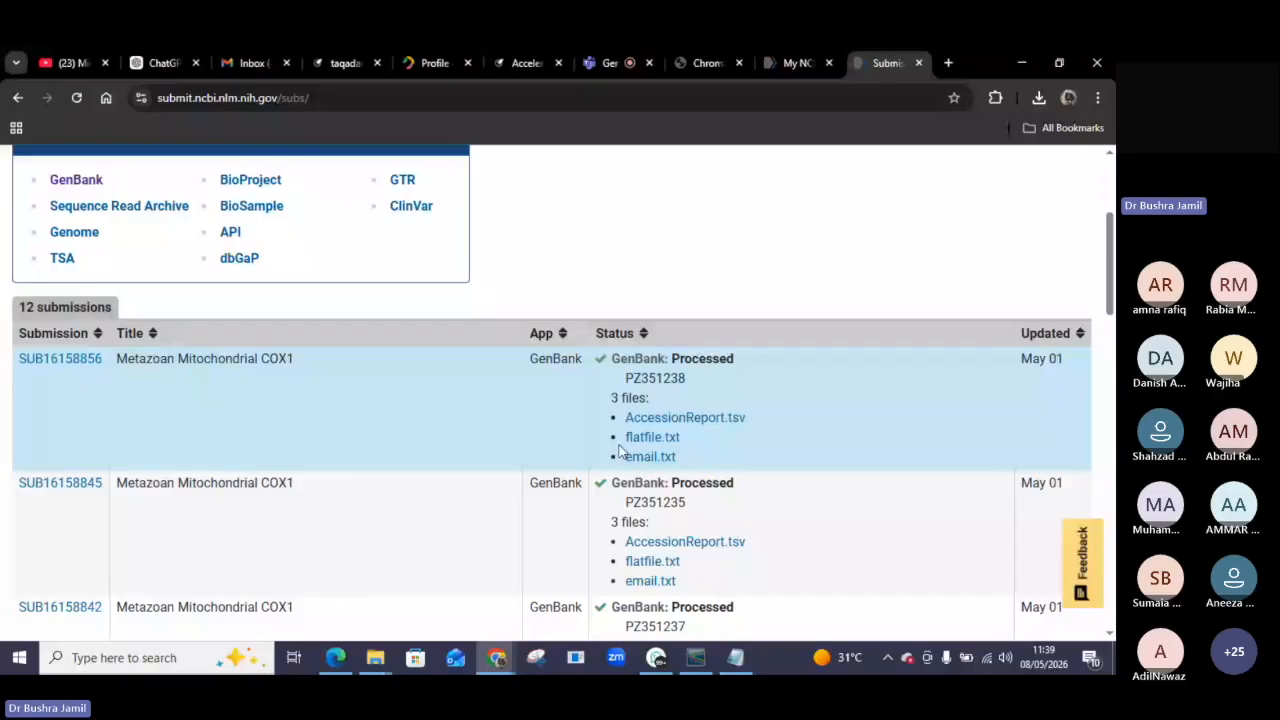
scroll(620, 452, "down", 2)
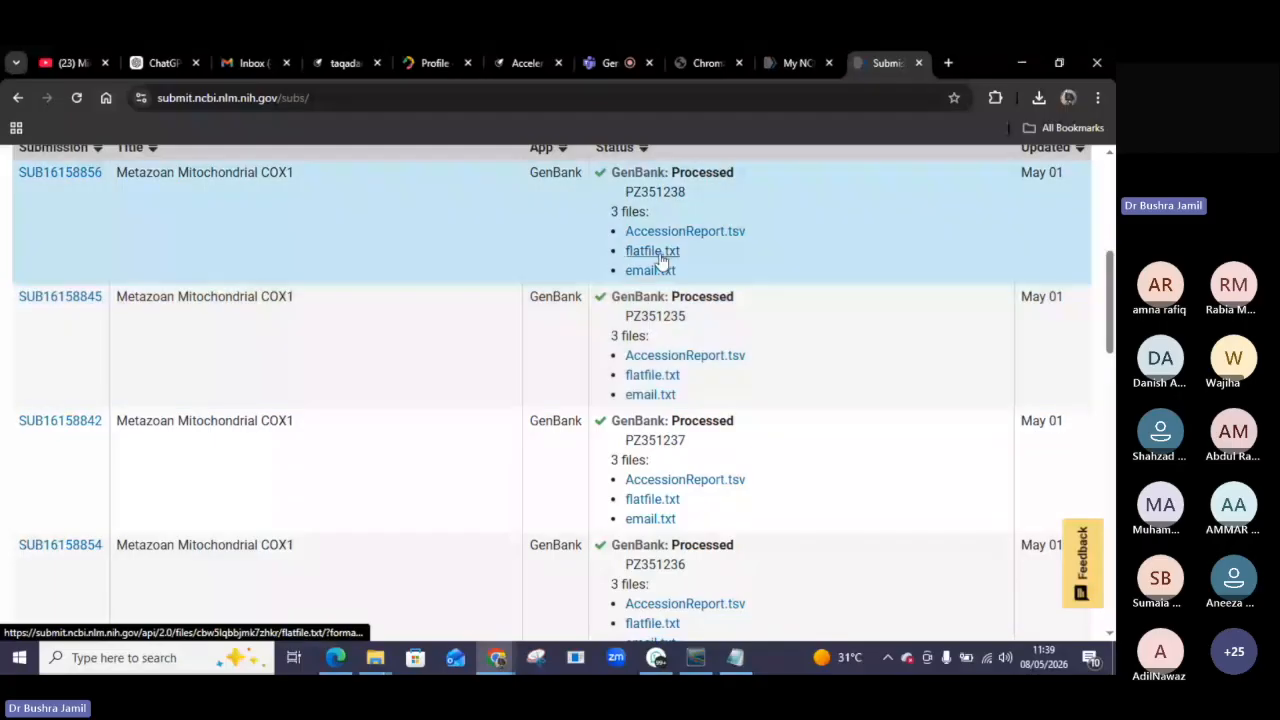
scroll(668, 290, "down", 2)
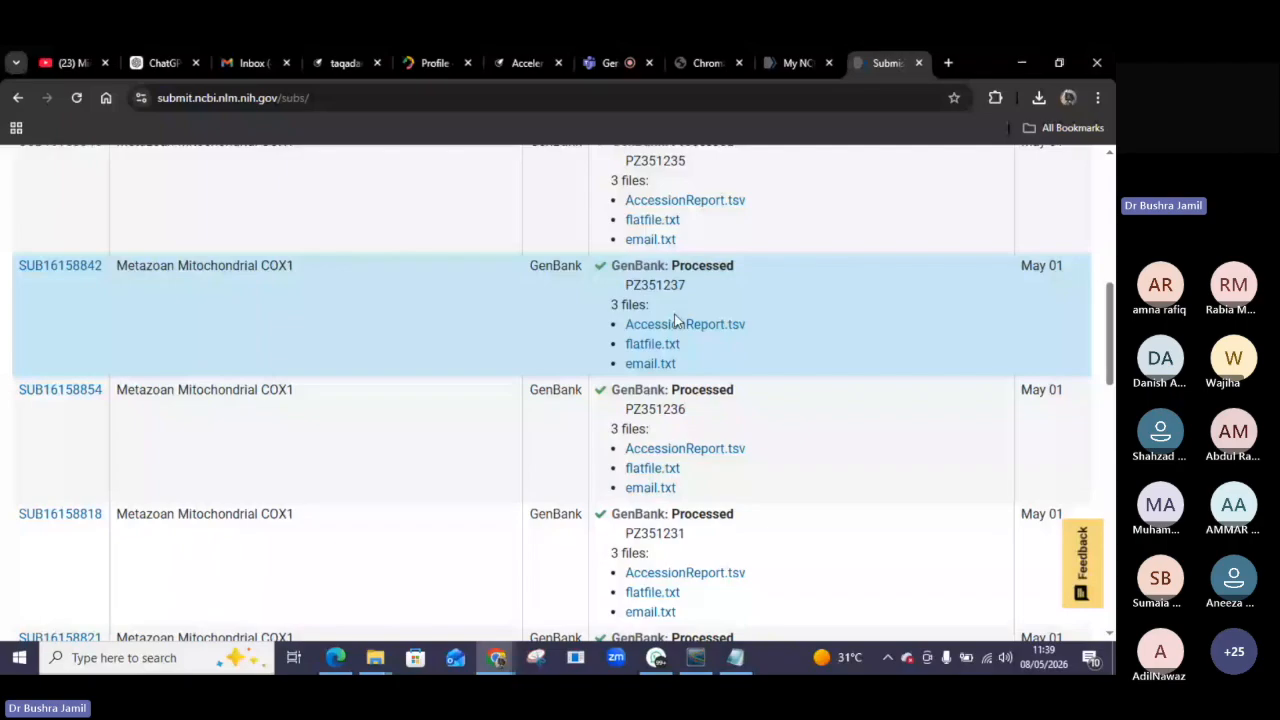
scroll(675, 321, "up", 7)
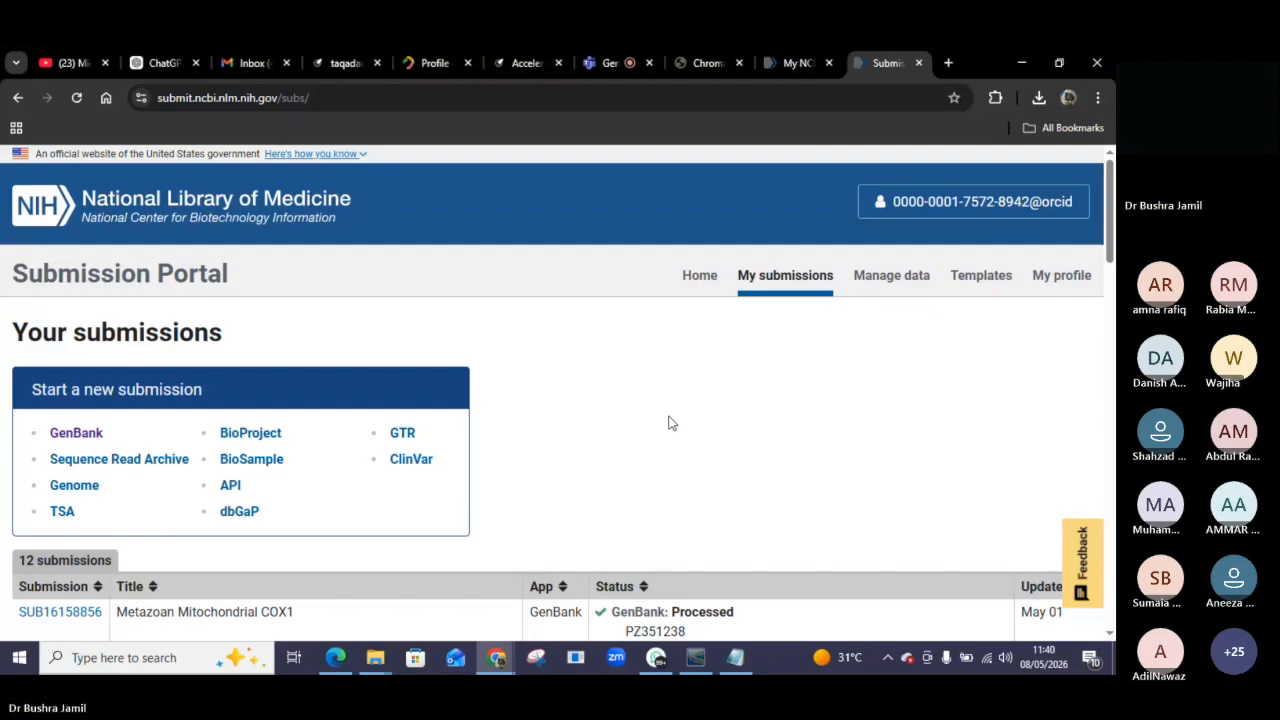
Switch to the Teams meeting tab and read the participants' questions in the meeting chat.
mouse_move(498, 658)
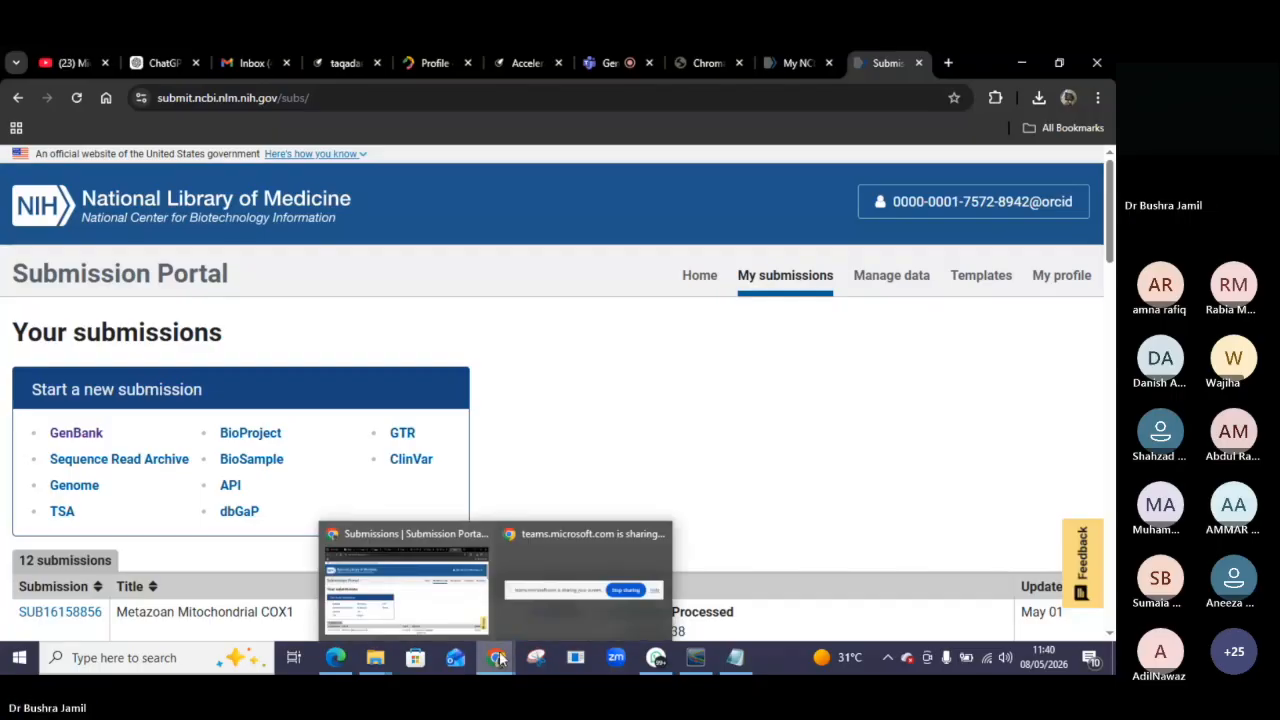
mouse_move(537, 578)
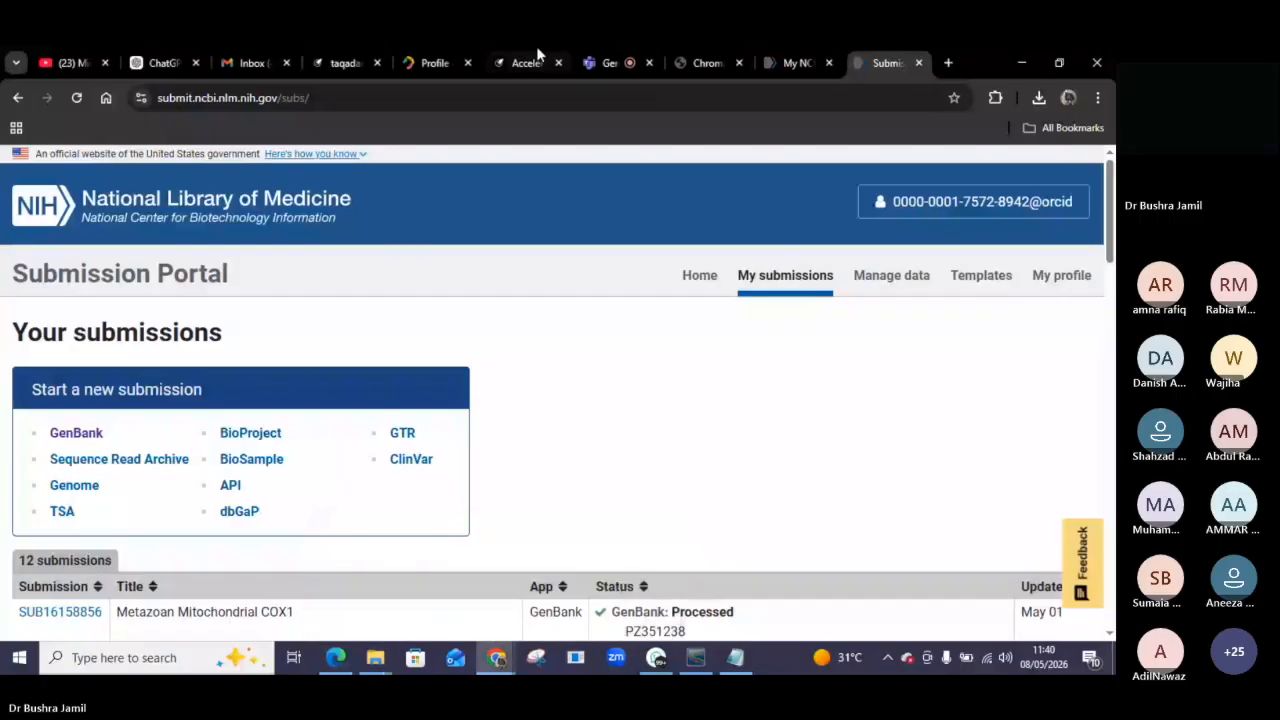
left_click(614, 58)
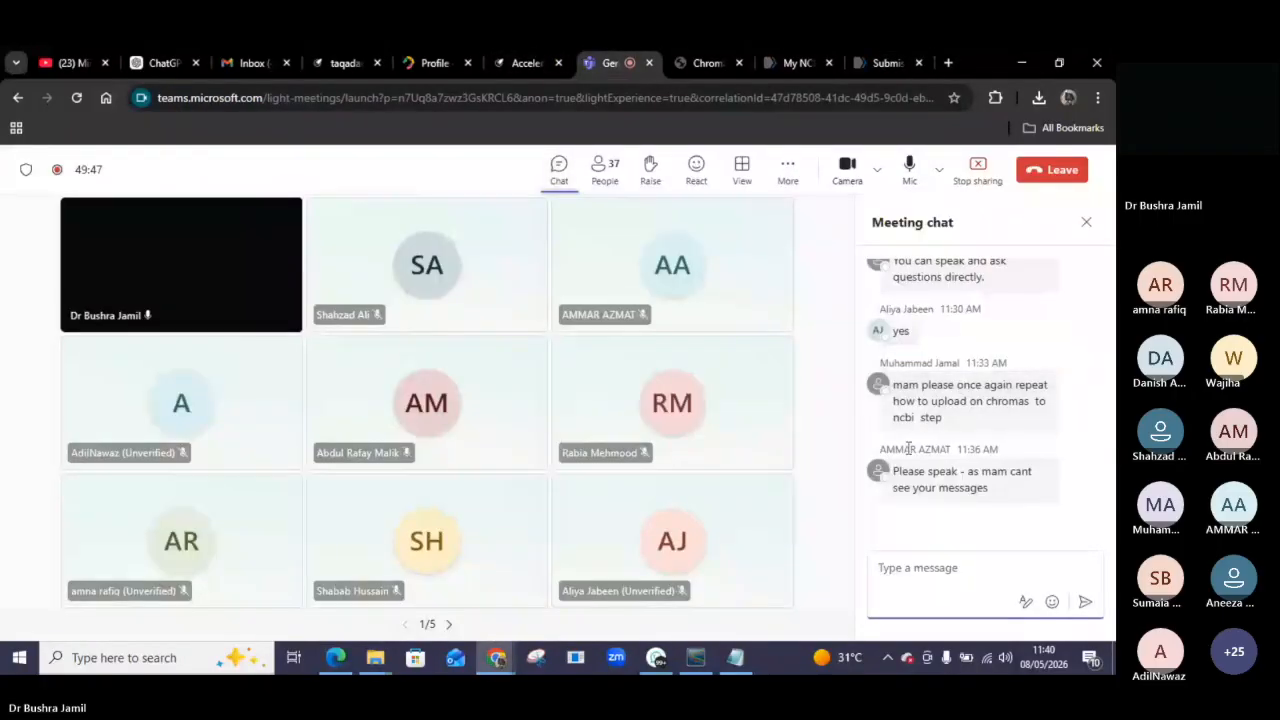
scroll(1046, 324, "up", 3)
scroll(1046, 325, "up", 1)
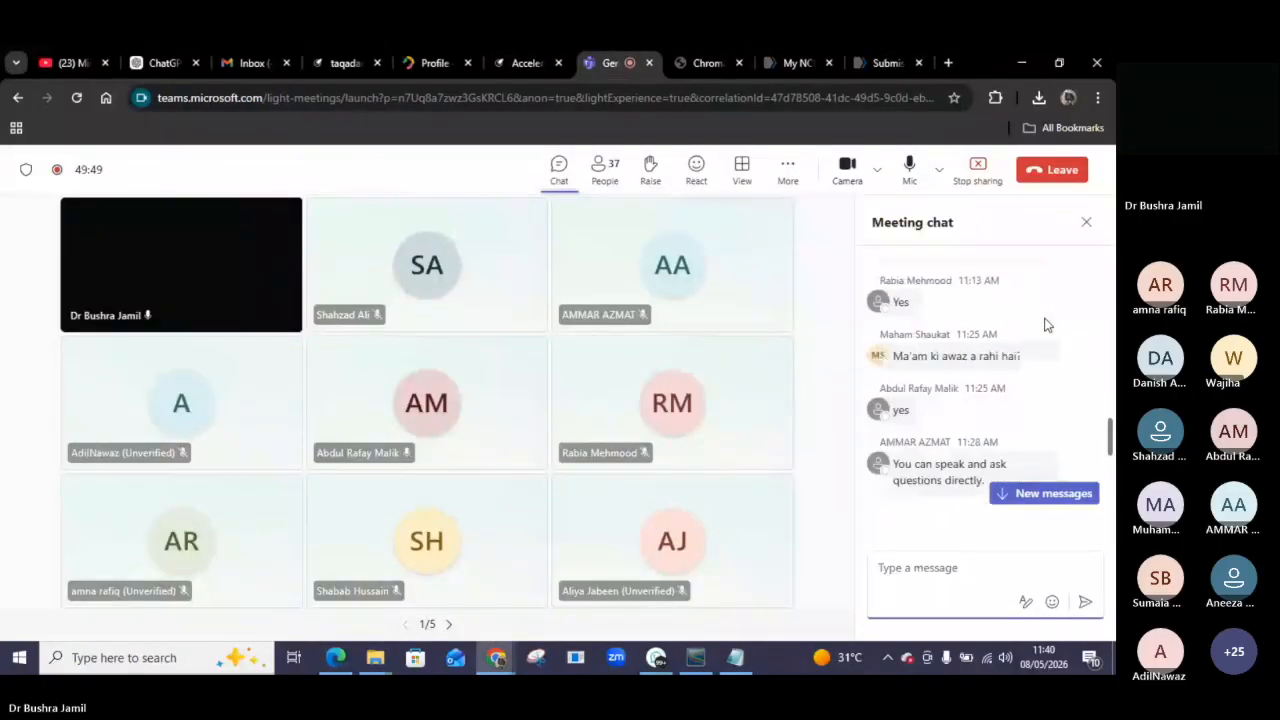
scroll(1046, 325, "down", 2)
scroll(913, 416, "down", 2)
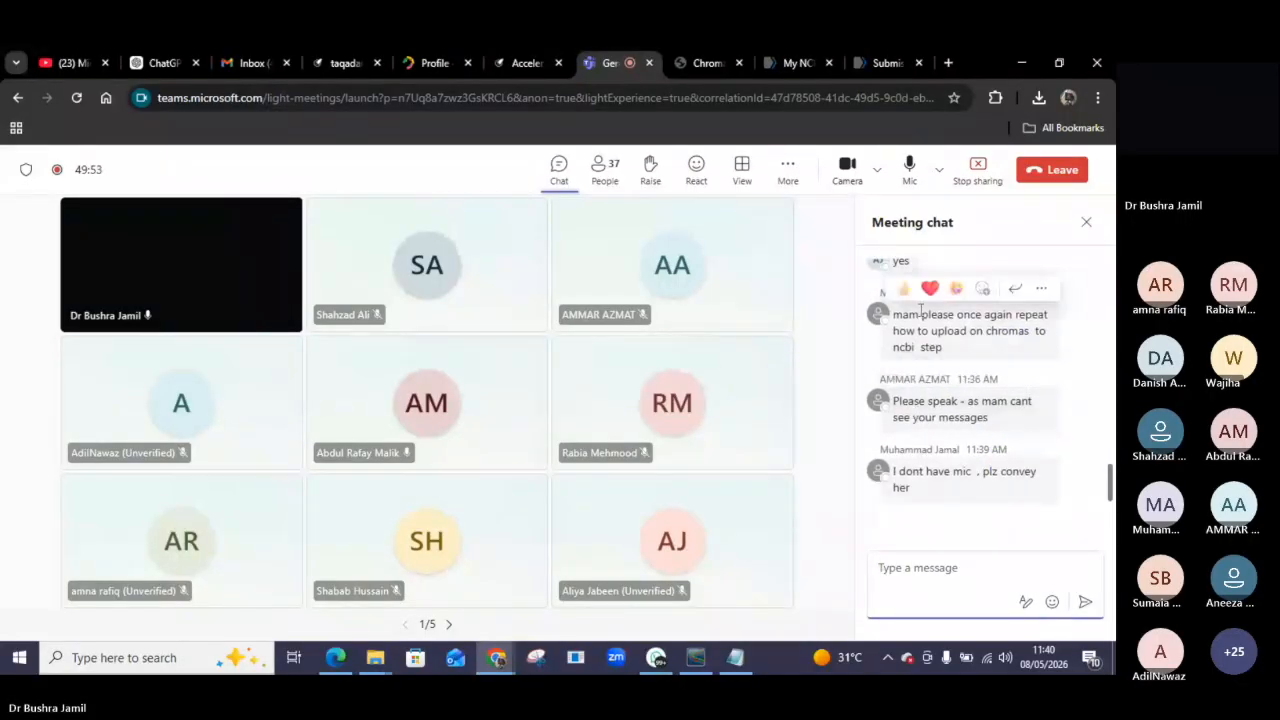
triple_click(900, 337)
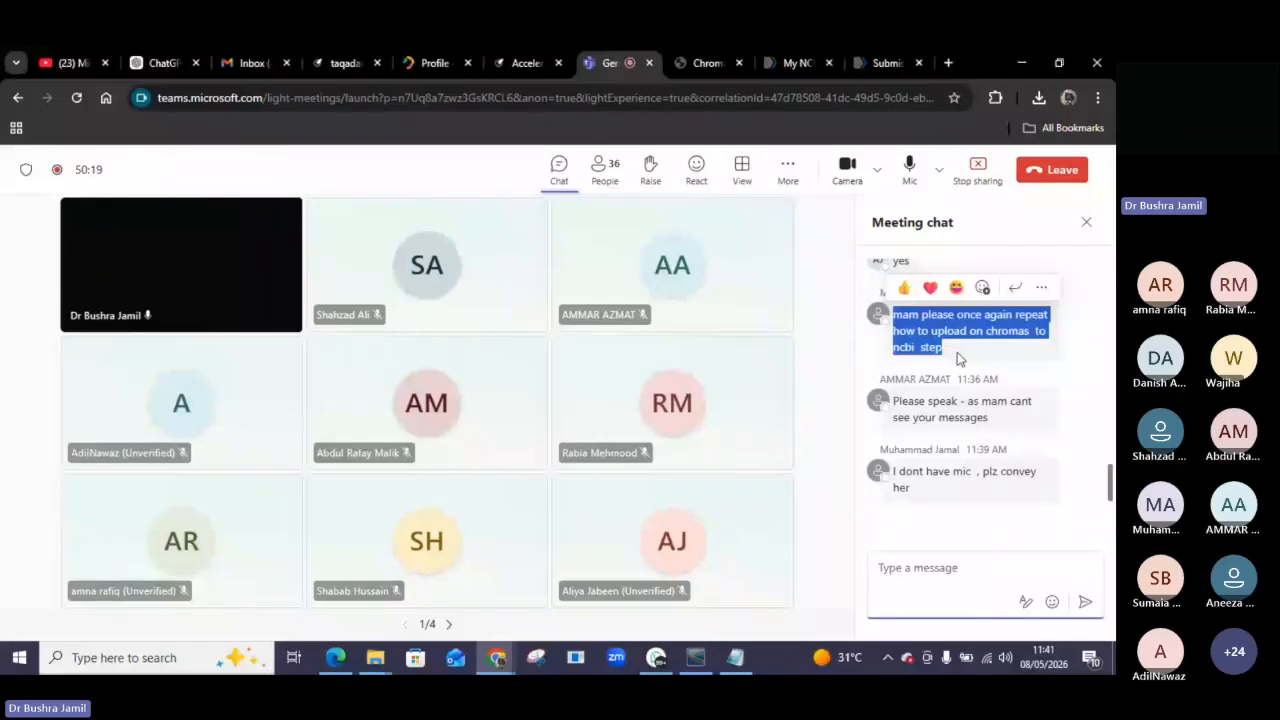
Minimize the browser, Notepad, Edge and WhatsApp windows to reach the desktop.
left_click(1022, 63)
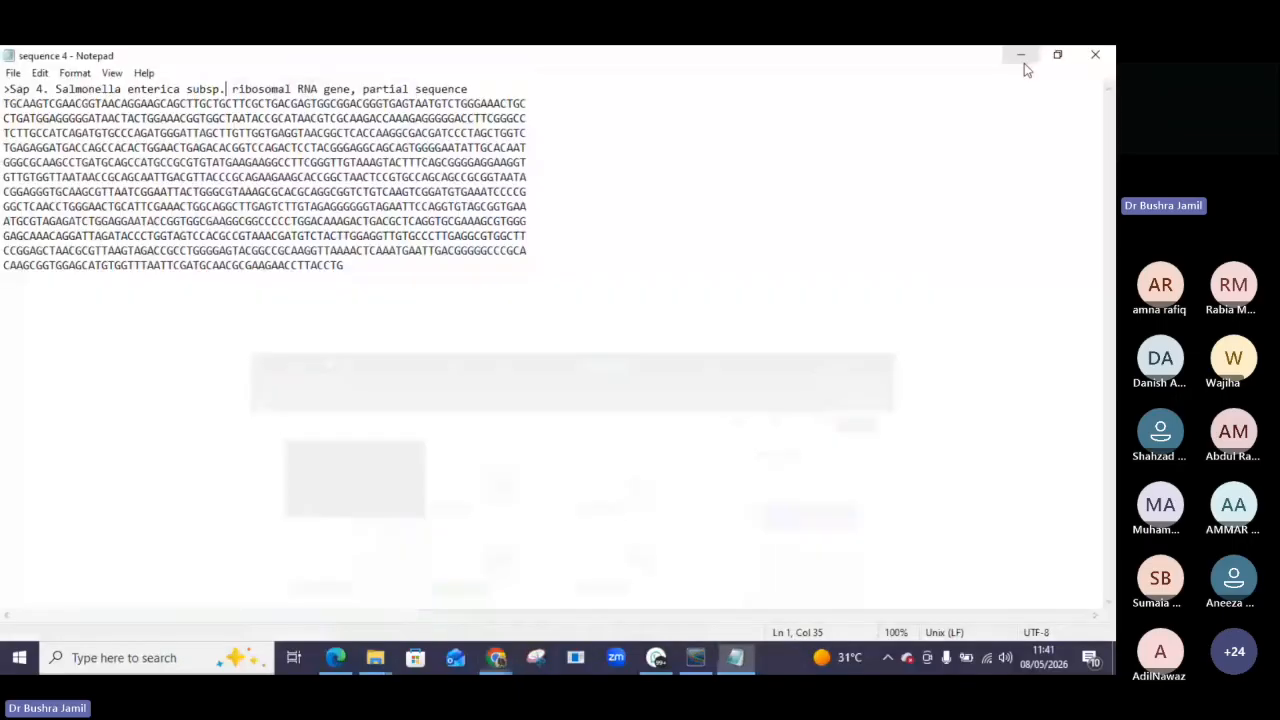
left_click(1021, 54)
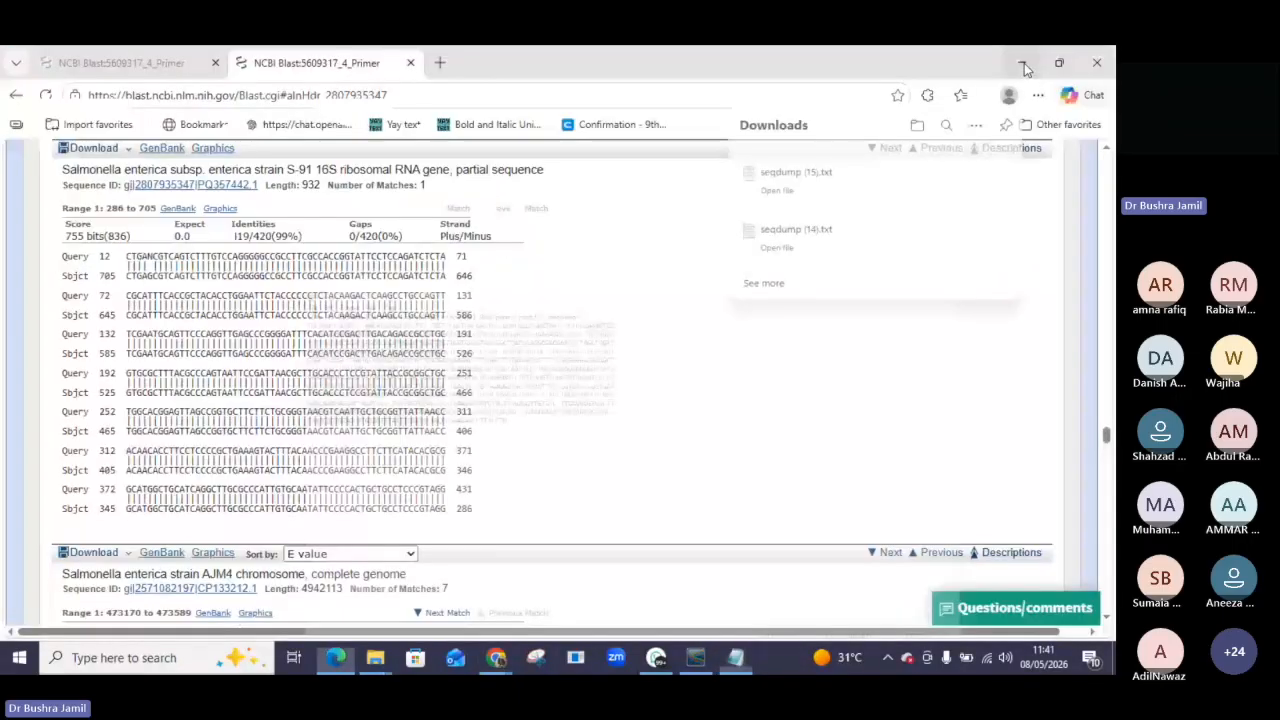
left_click(1022, 63)
left_click(1022, 56)
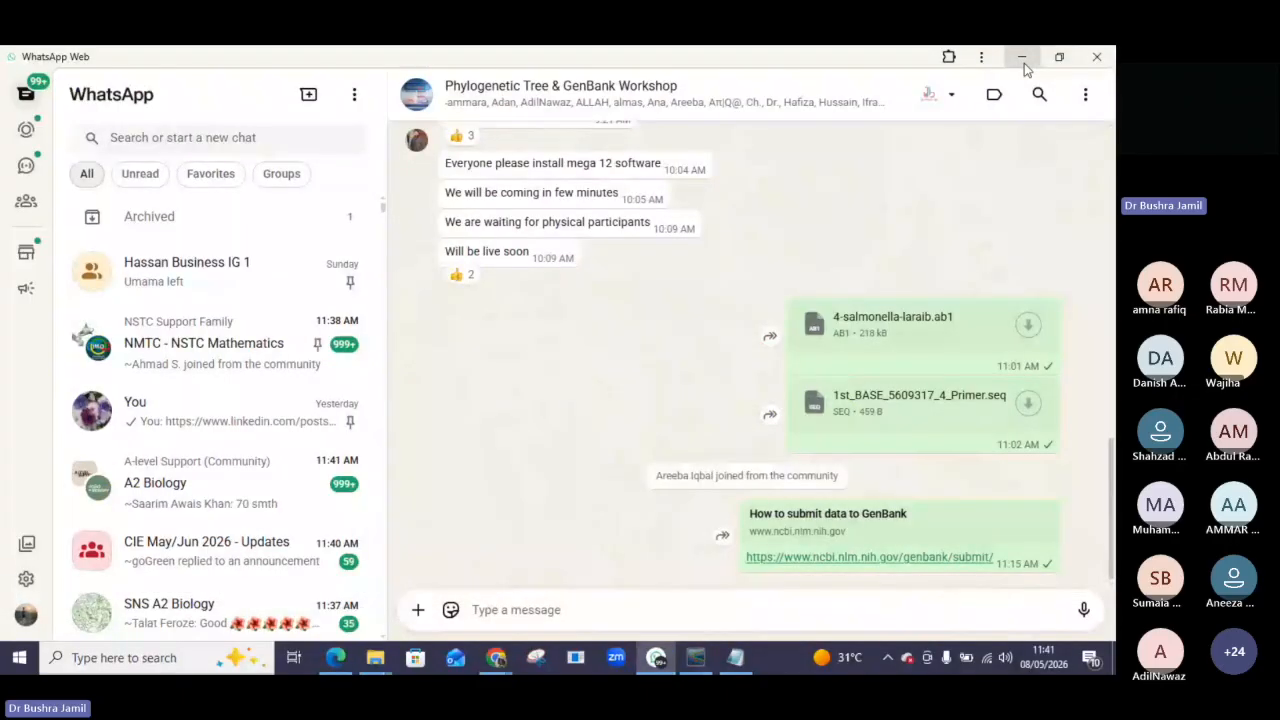
left_click(1024, 66)
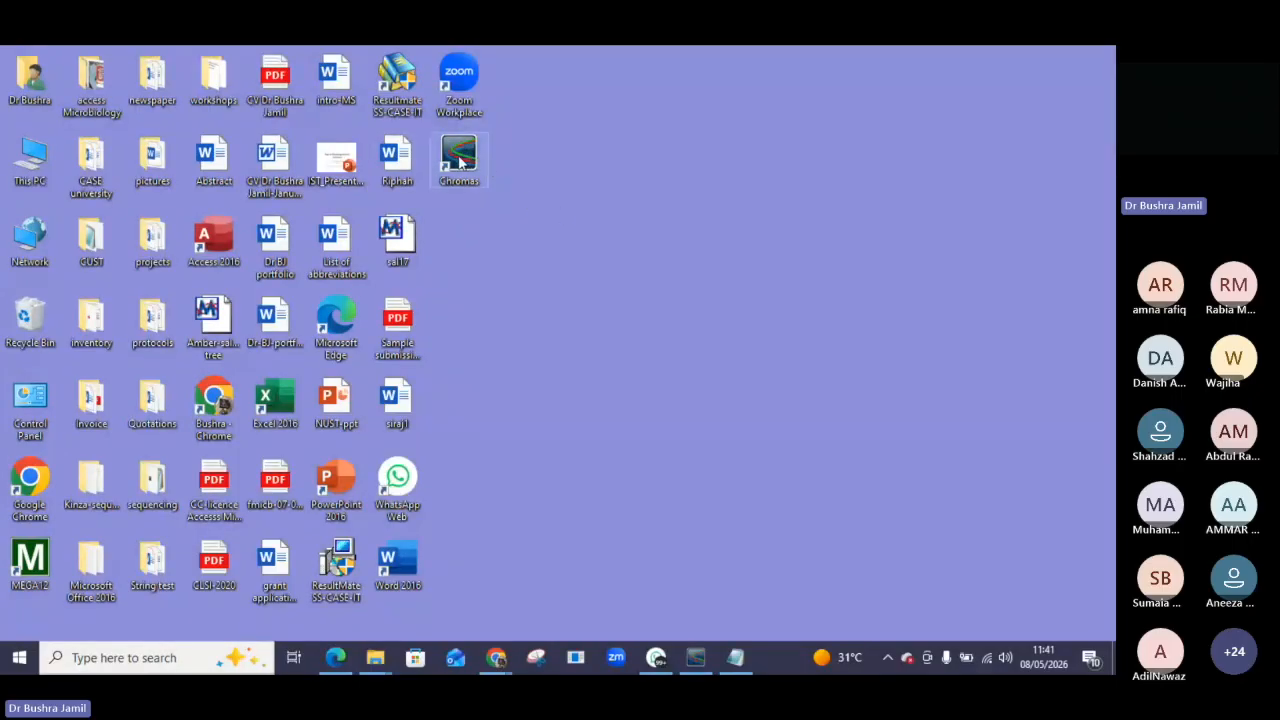
double_click(459, 163)
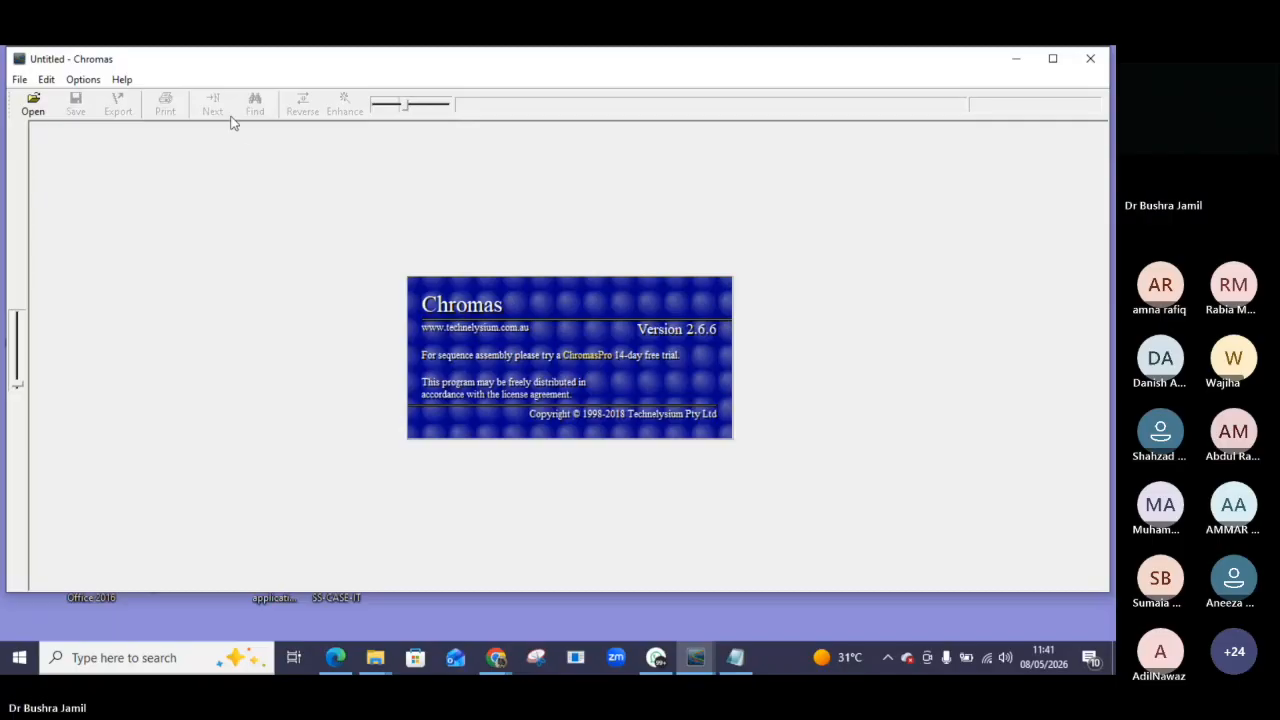
left_click(1091, 58)
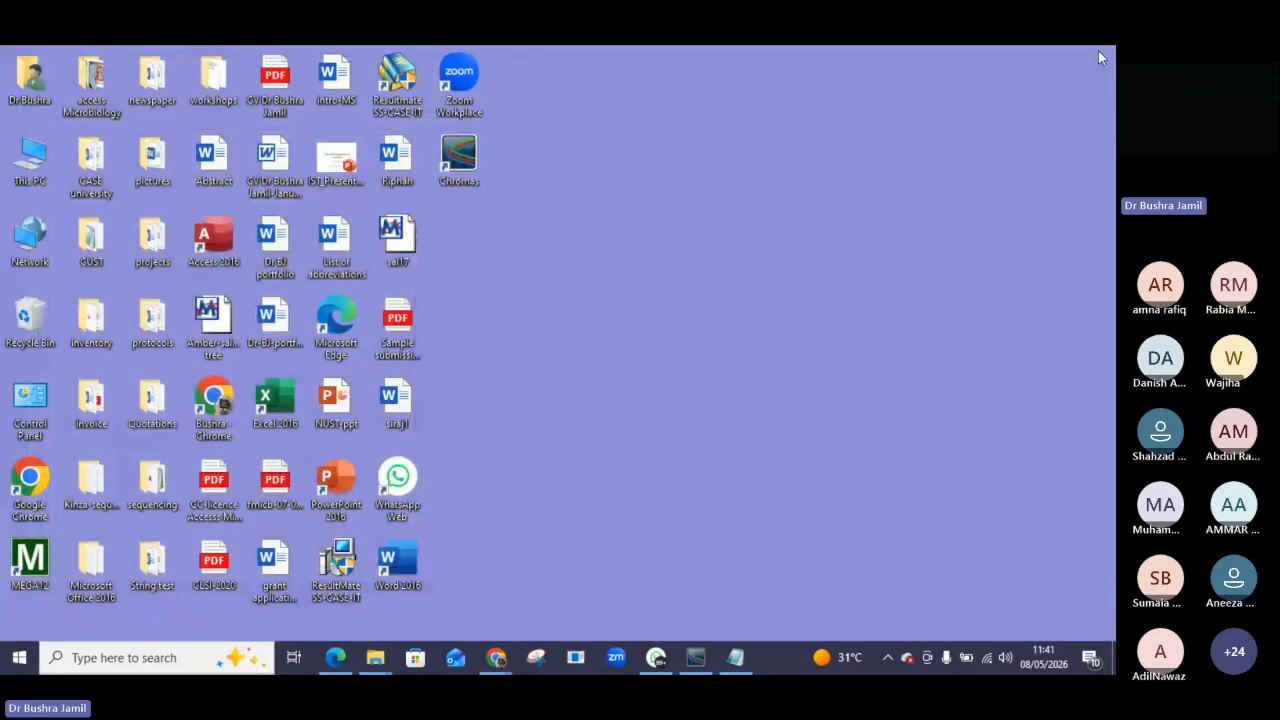
double_click(455, 168)
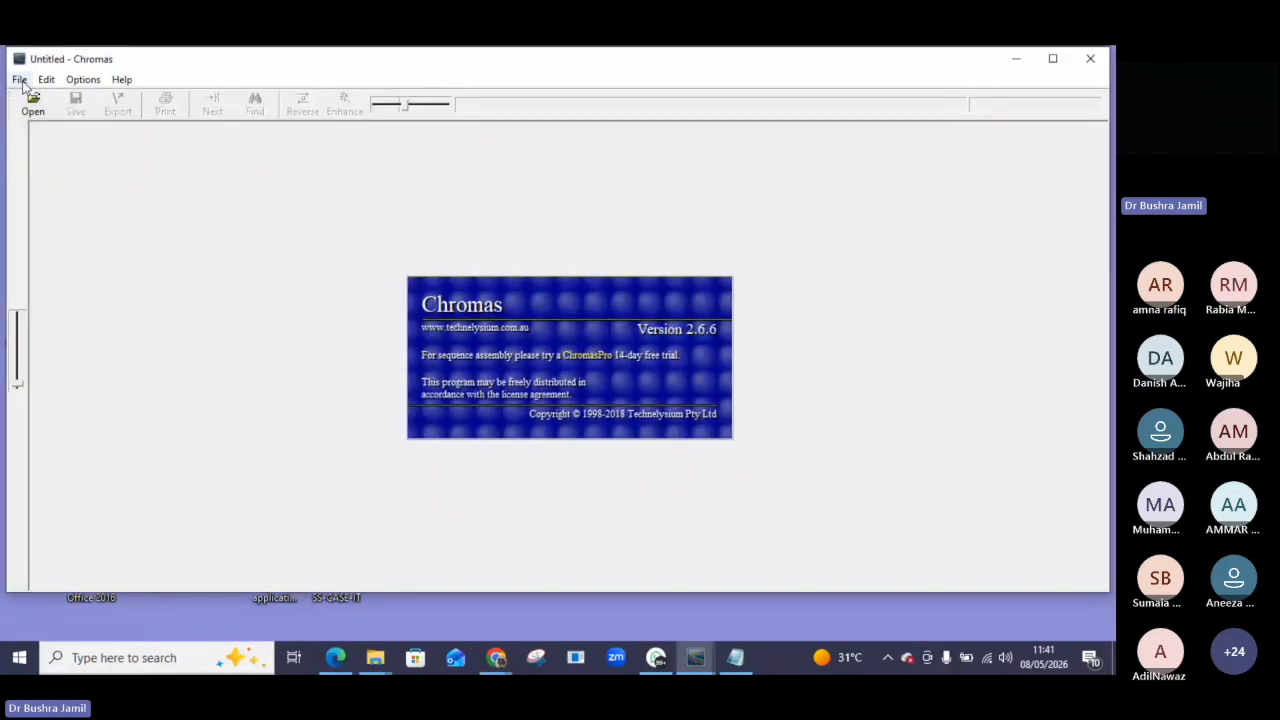
left_click(33, 112)
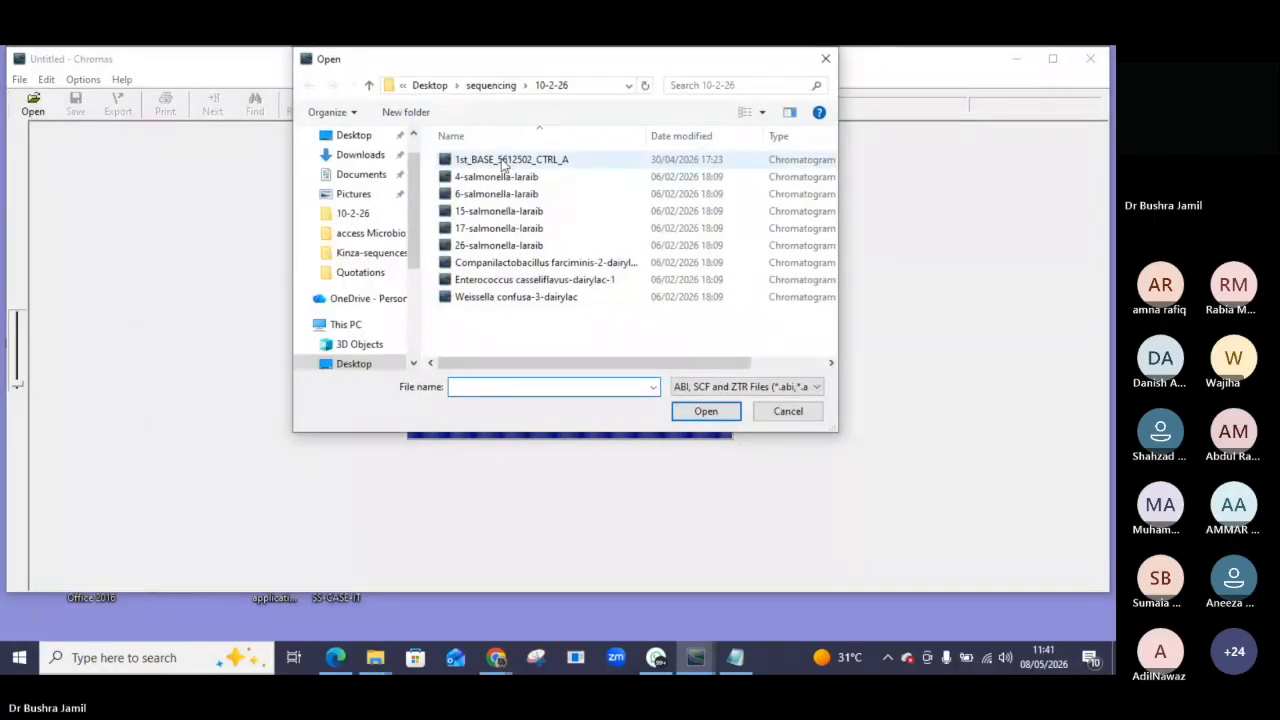
left_click(825, 58)
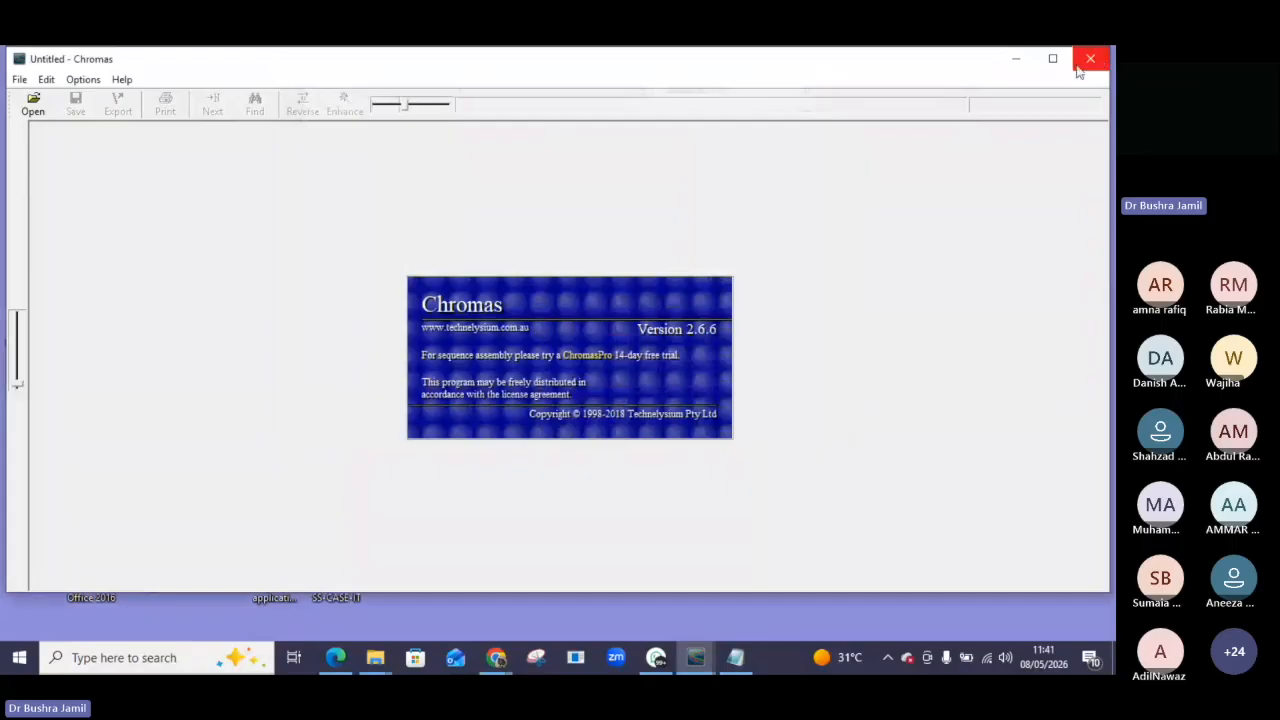
left_click(1089, 62)
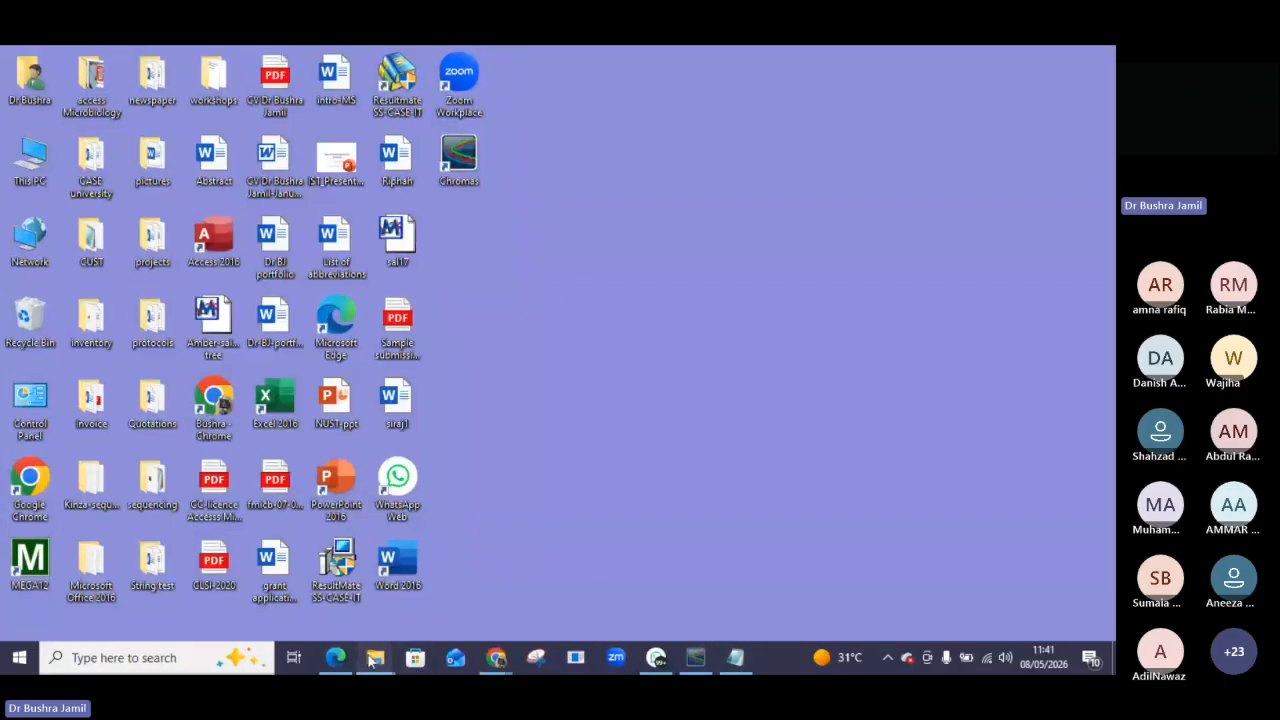
Bring up the 10-2-26 sequencing folder and view the 6-salmonella-laraib chromatogram already open in Chromas.
mouse_move(372, 660)
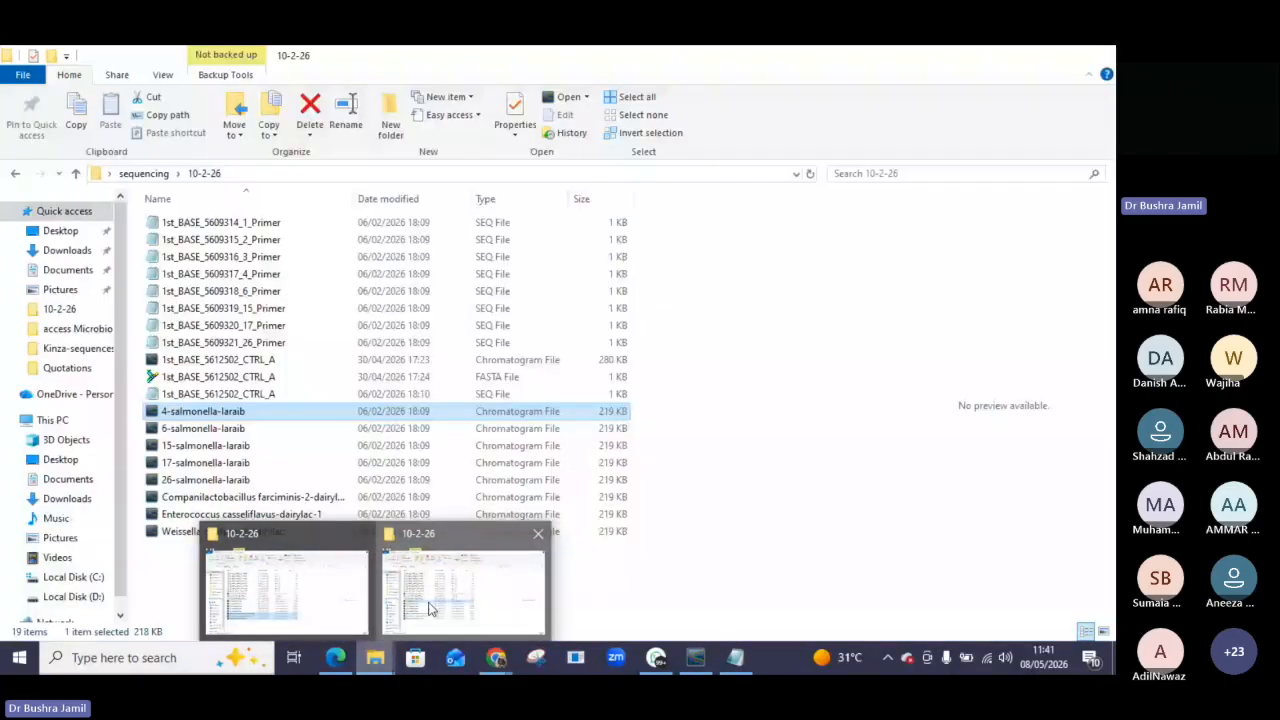
left_click(430, 608)
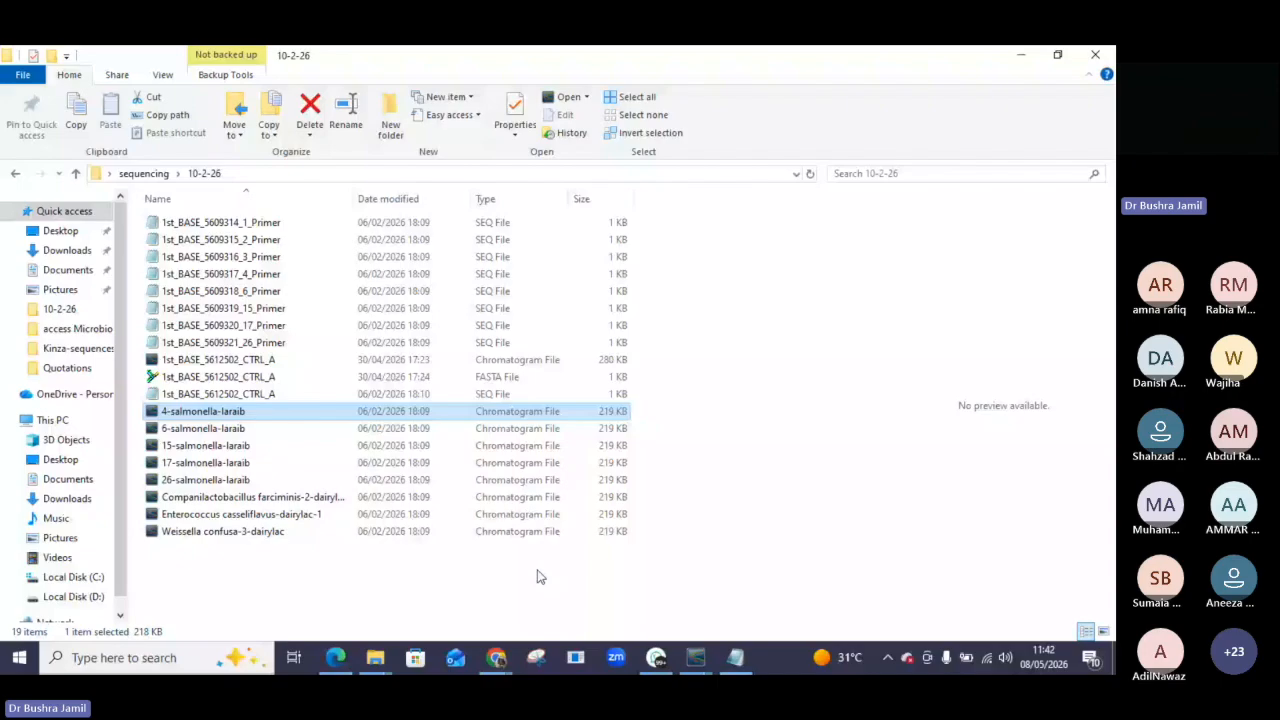
mouse_move(696, 665)
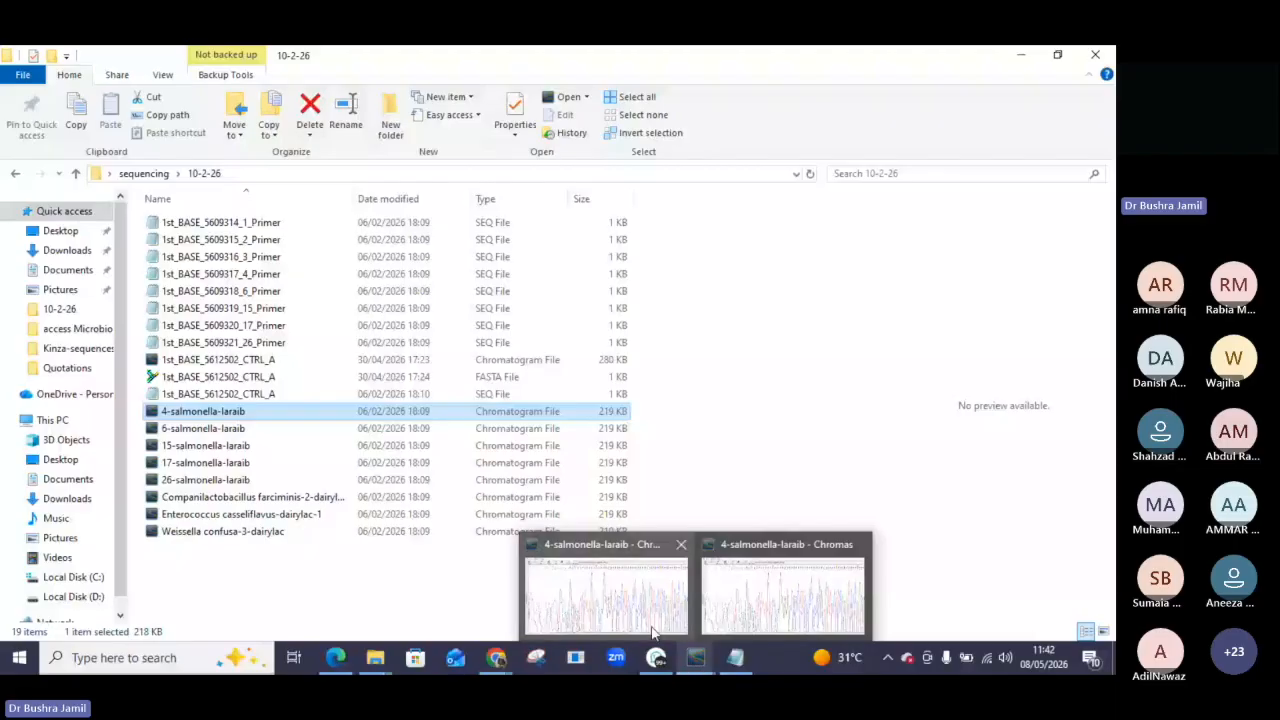
left_click(1097, 57)
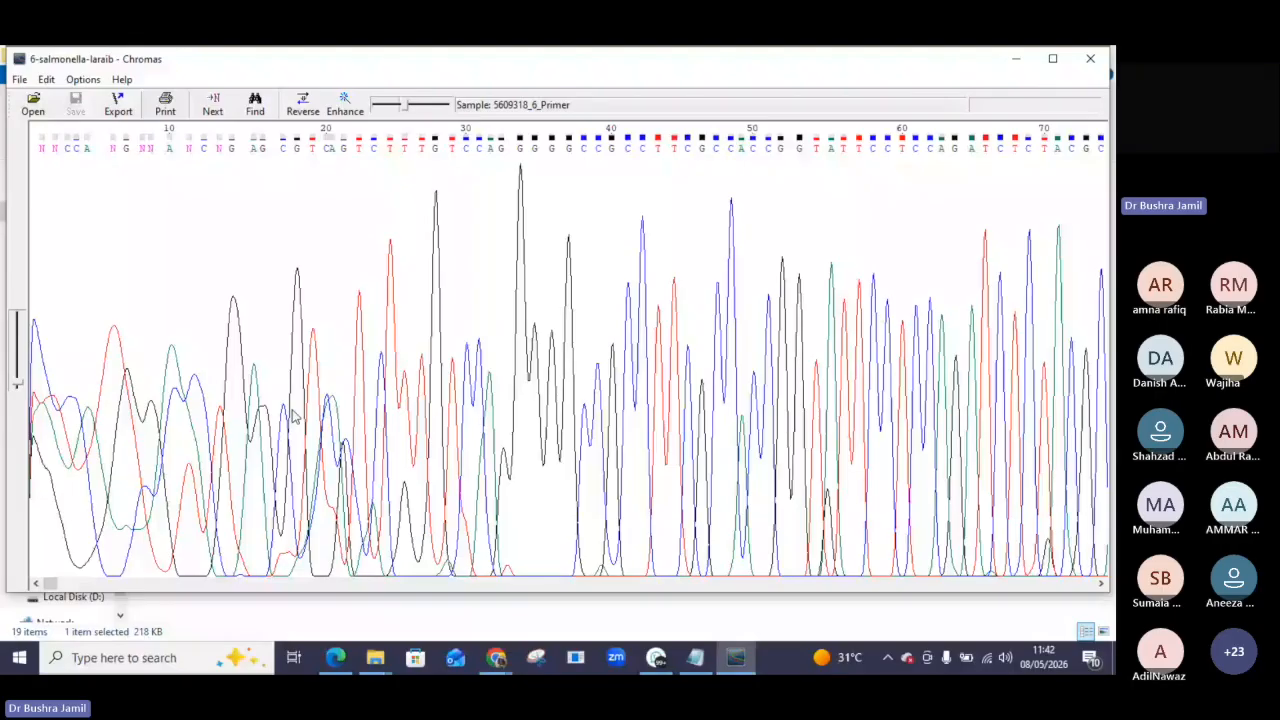
left_click(1014, 58)
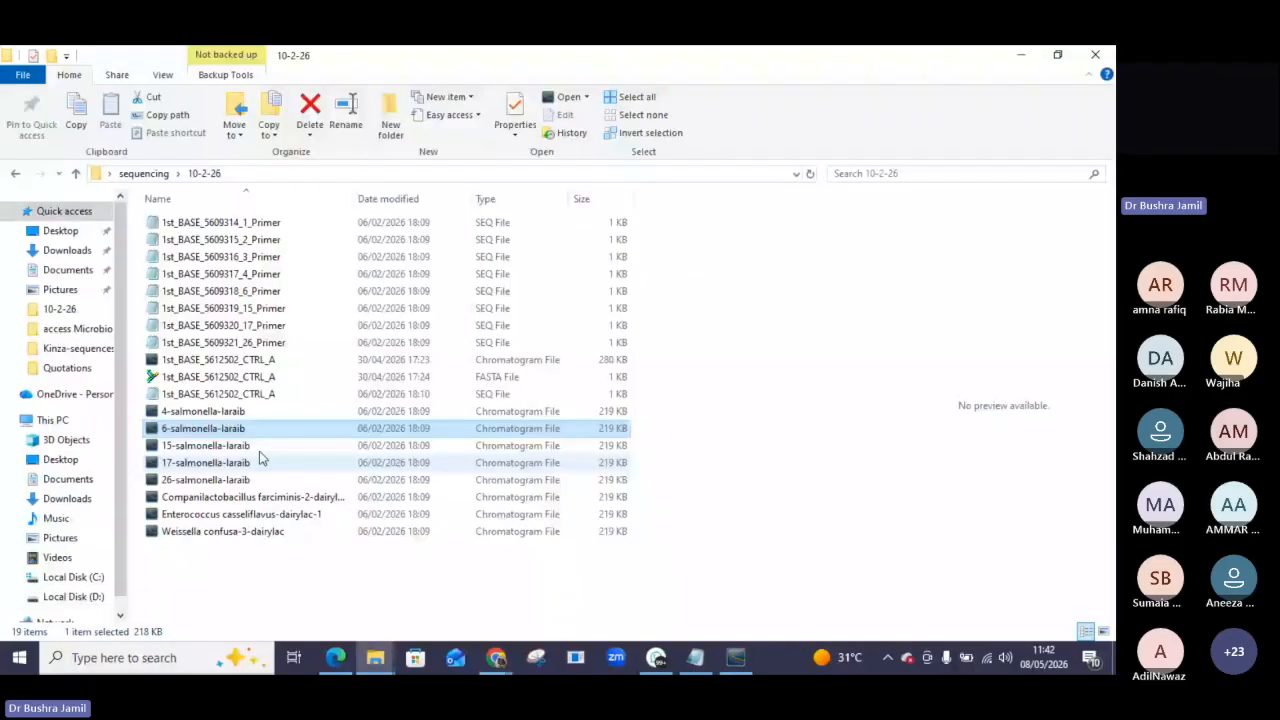
Open the 15-salmonella-laraib chromatogram in Chromas, view its trace, and close it.
left_click(248, 452)
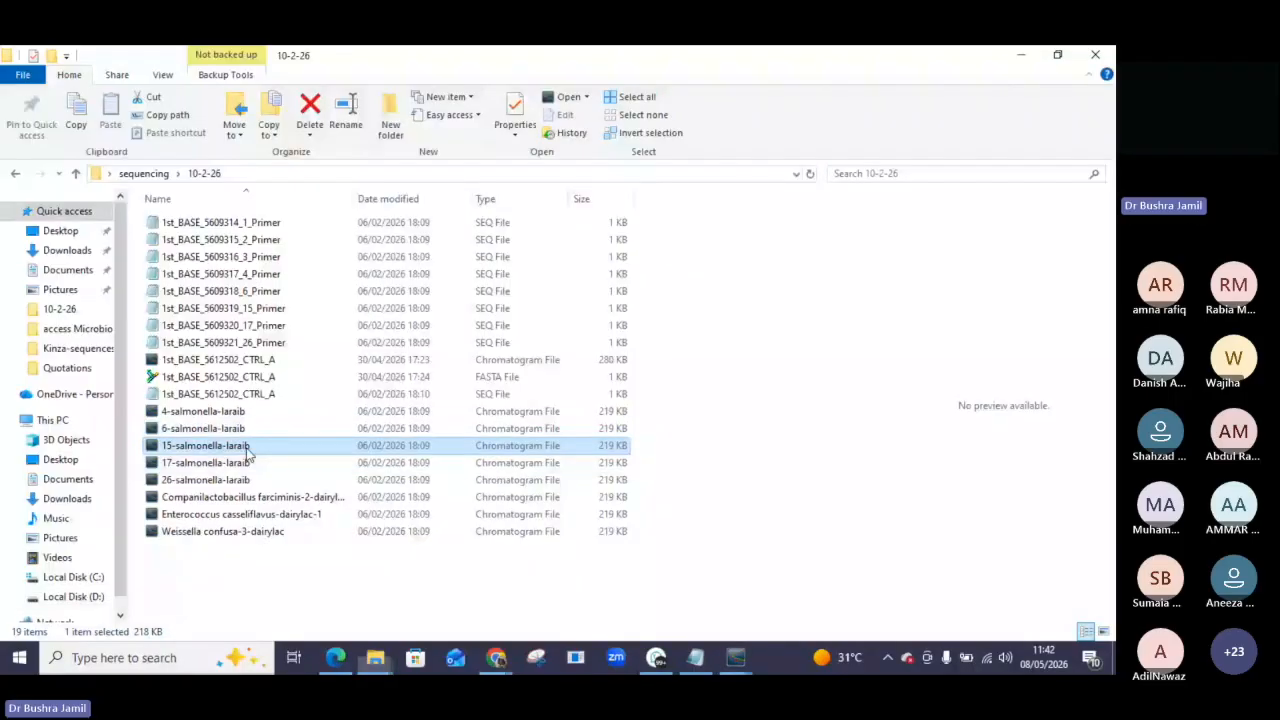
left_click(733, 660)
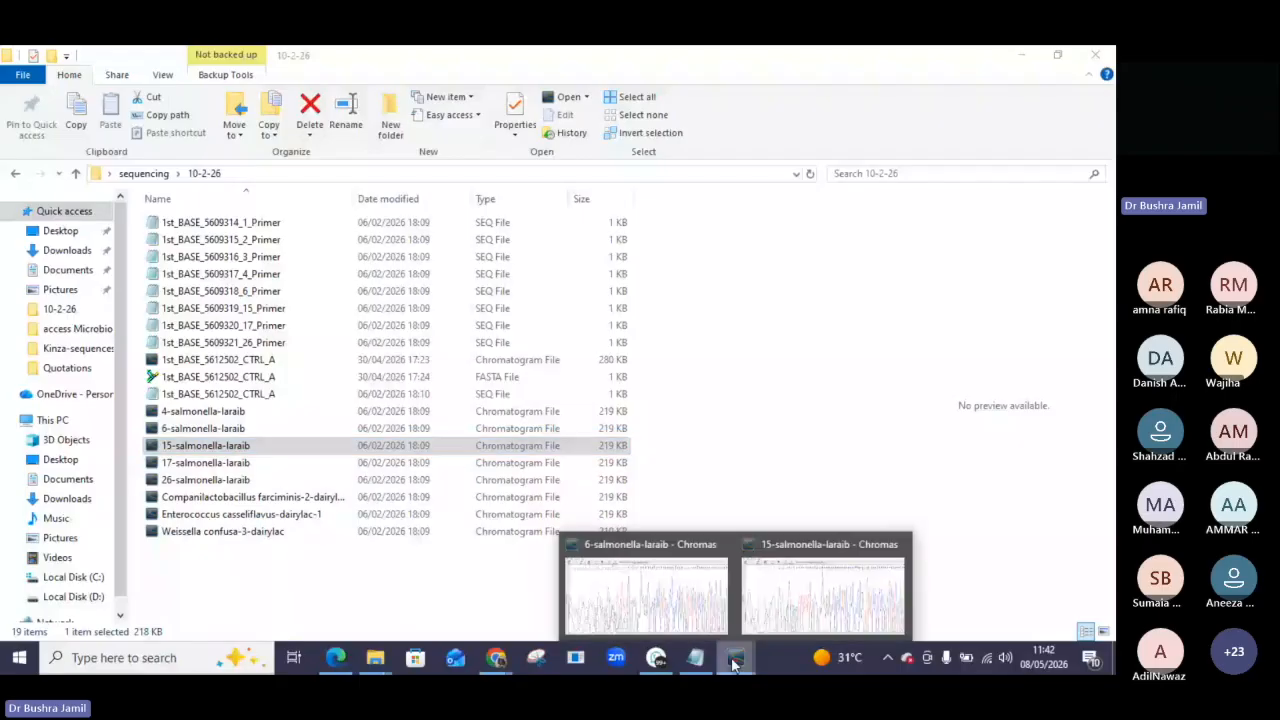
left_click(790, 595)
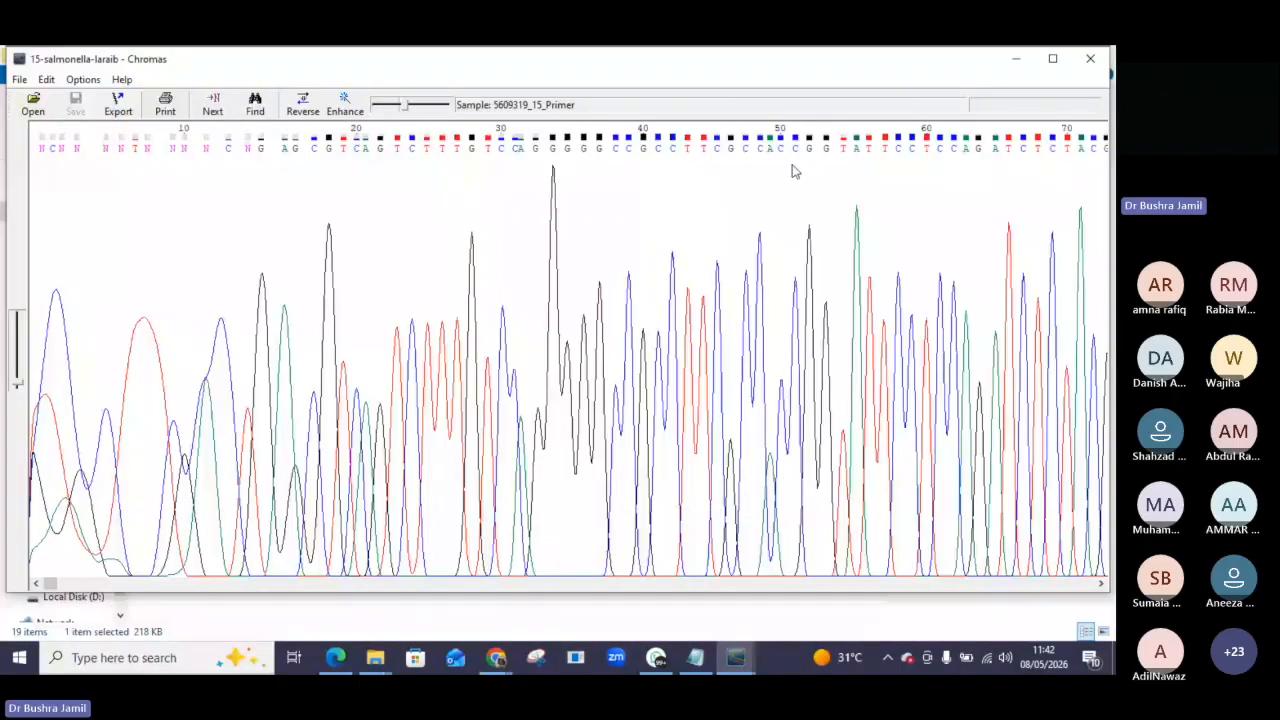
left_click(1096, 59)
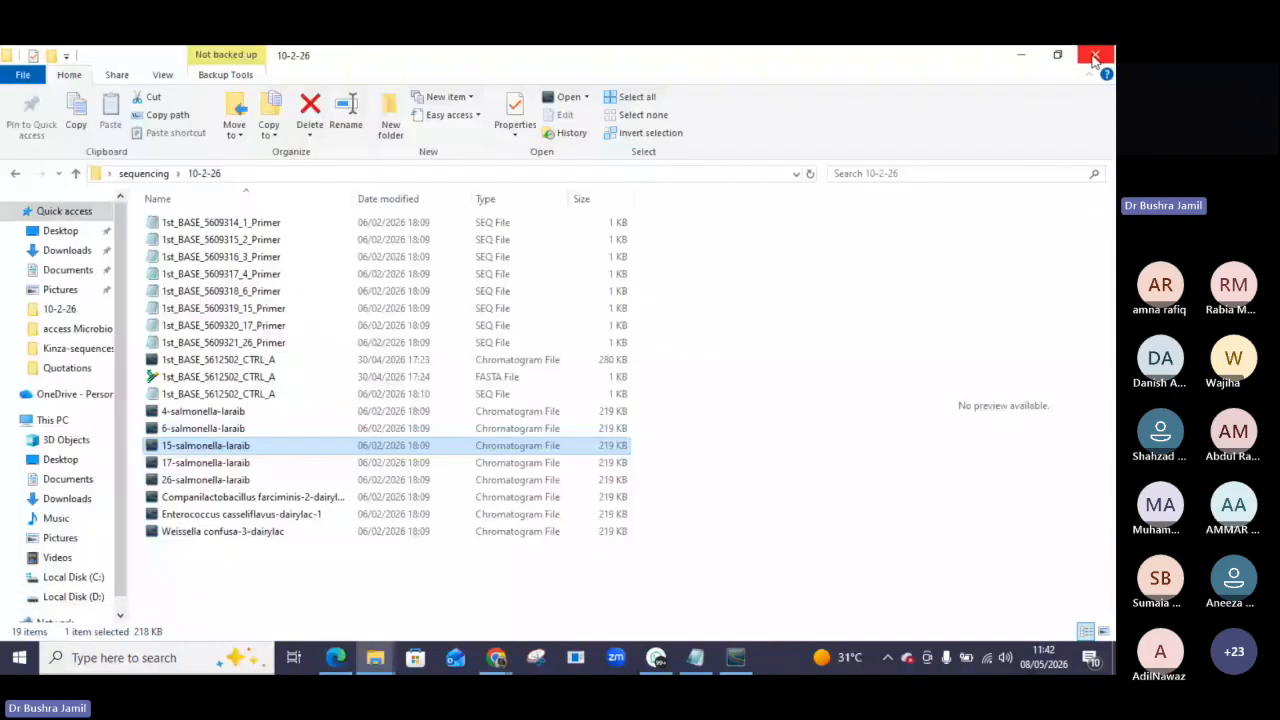
Close the folder window, launch Chromas, and open the 4-salmonella-laraib chromatogram from the 10-2-26 folder.
left_click(1094, 58)
double_click(458, 150)
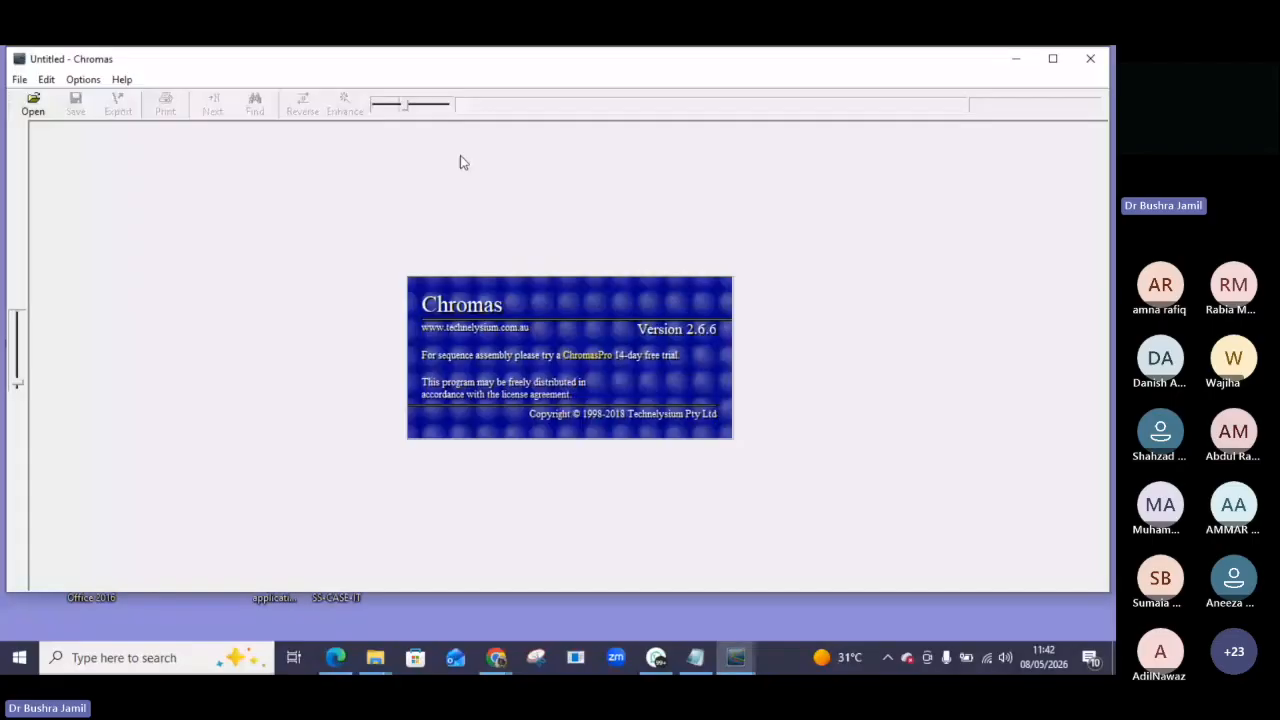
left_click(33, 104)
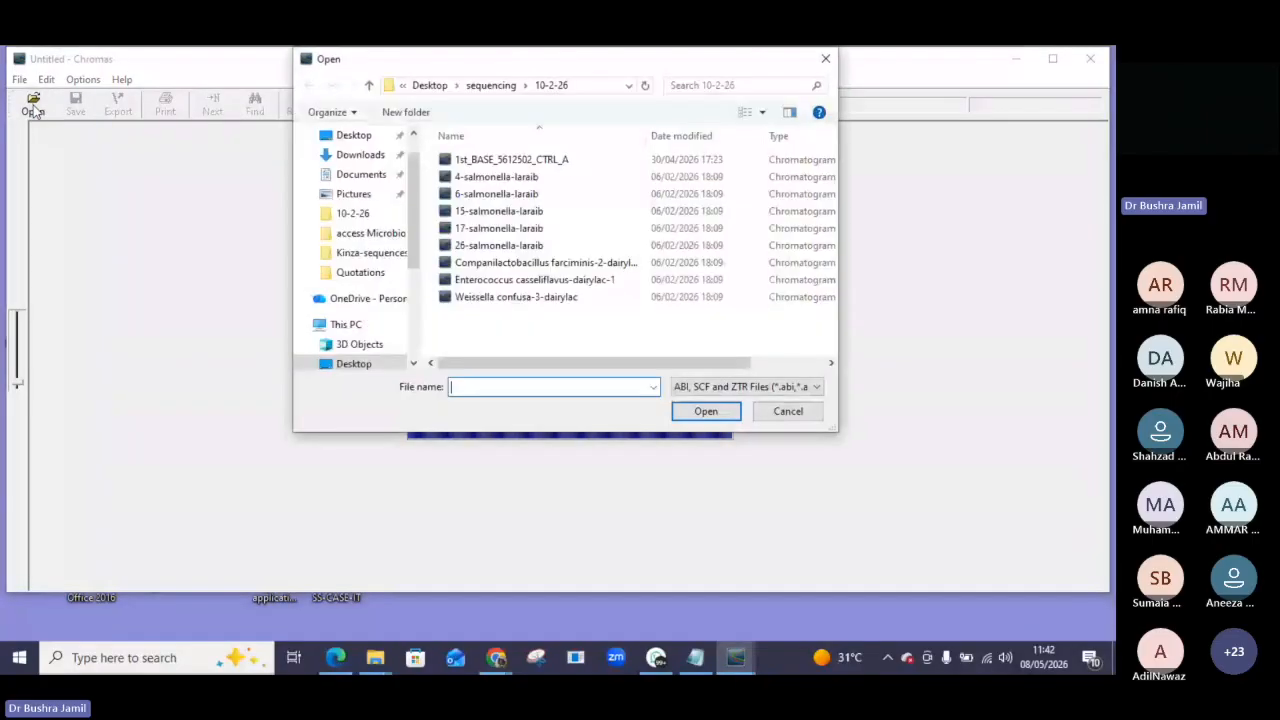
left_click(497, 180)
double_click(497, 178)
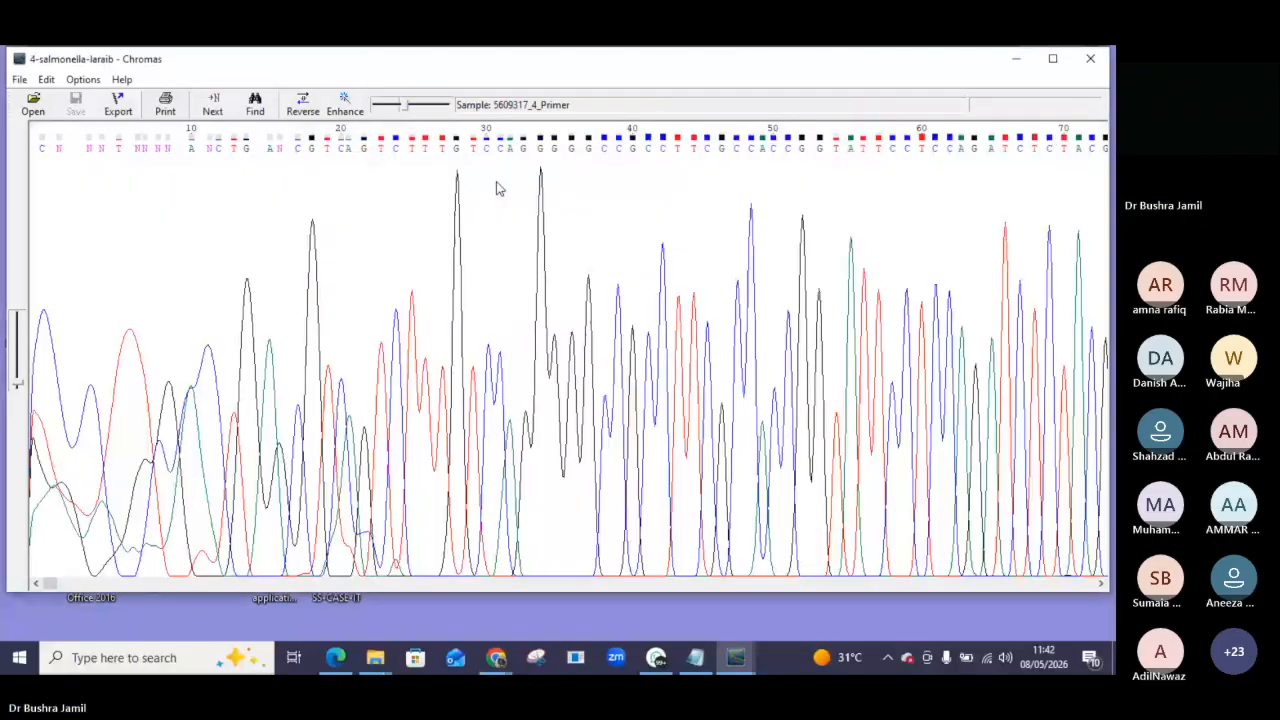
Switch to the Teams meeting tab to read the chat questions, then minimize the browser and WhatsApp.
left_click(658, 660)
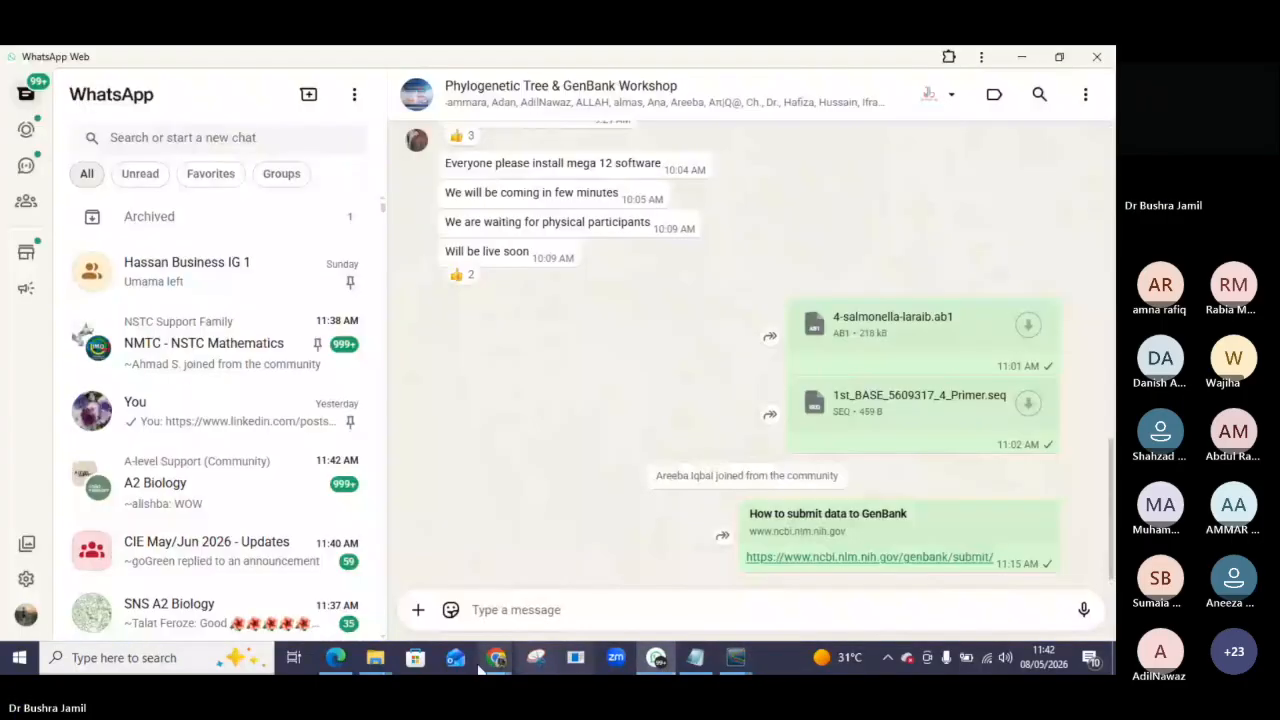
mouse_move(484, 666)
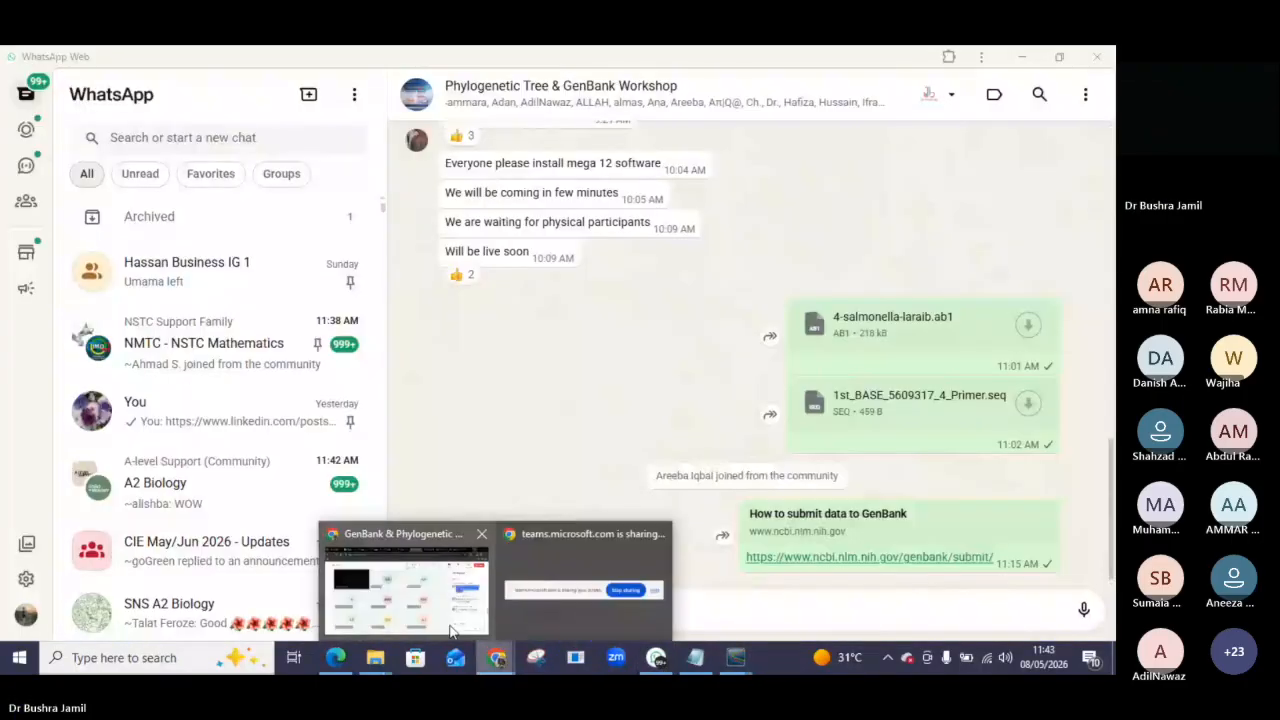
left_click(452, 632)
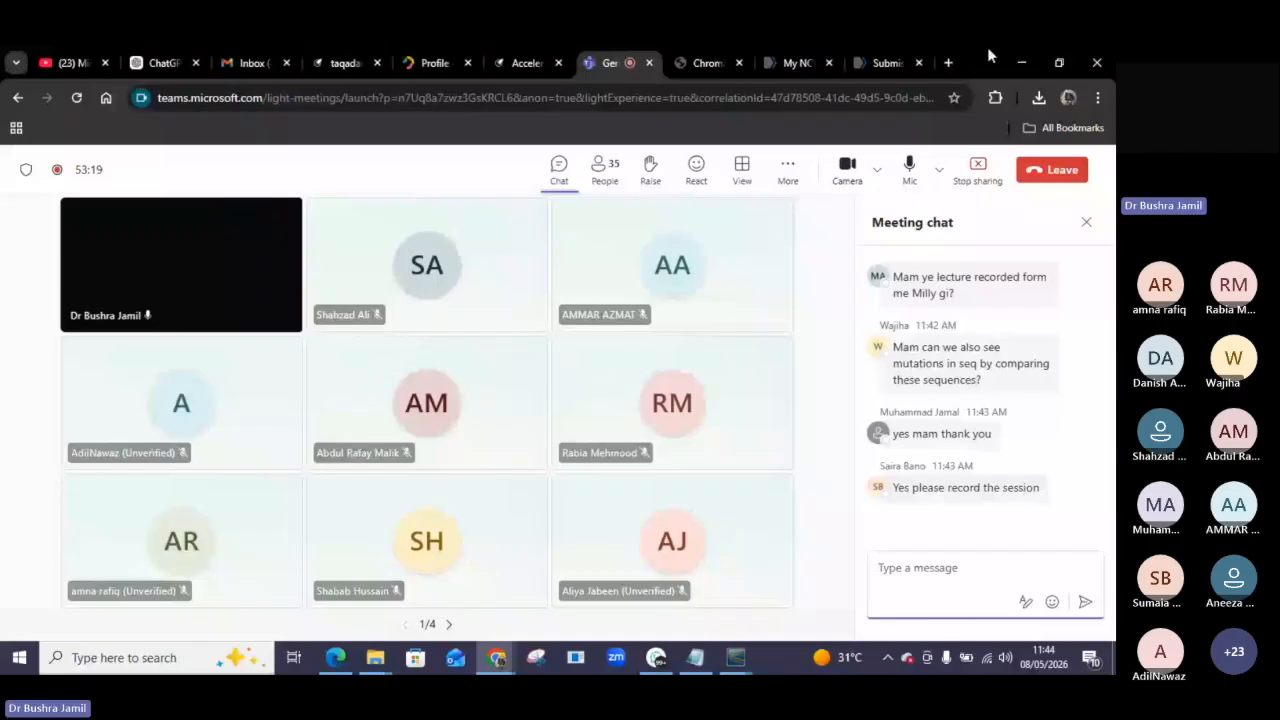
left_click(1021, 62)
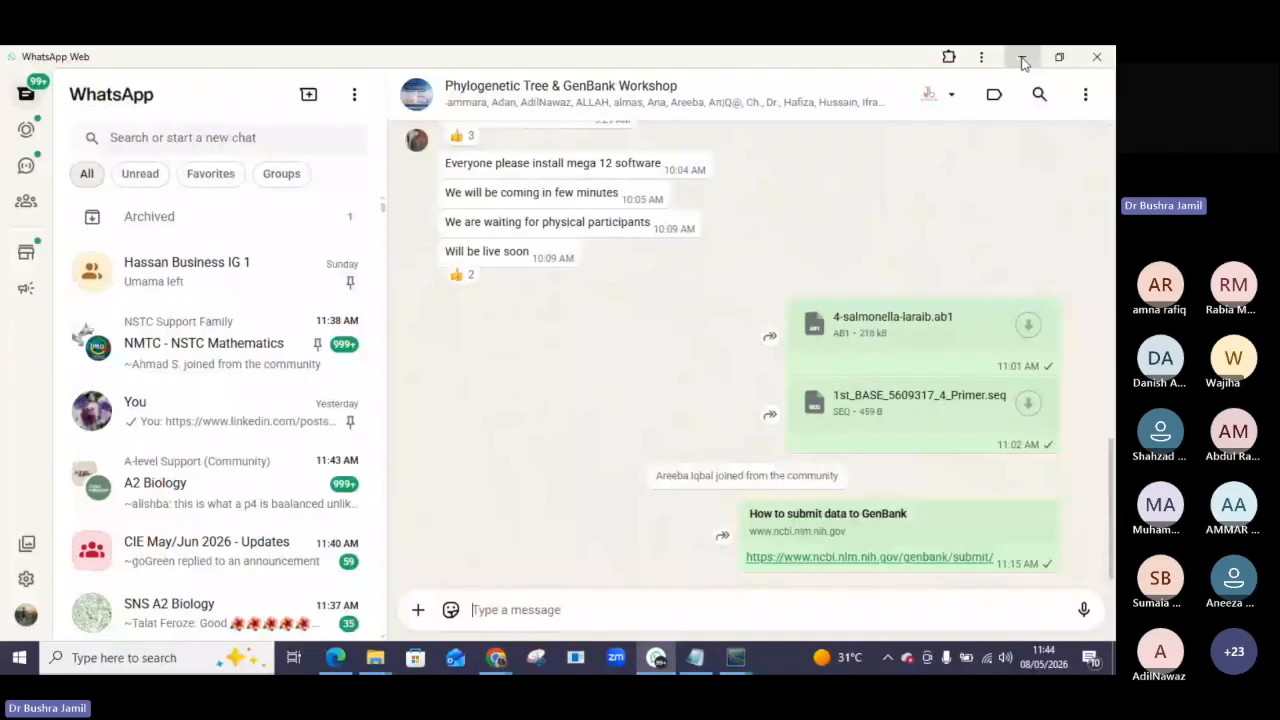
left_click(1021, 60)
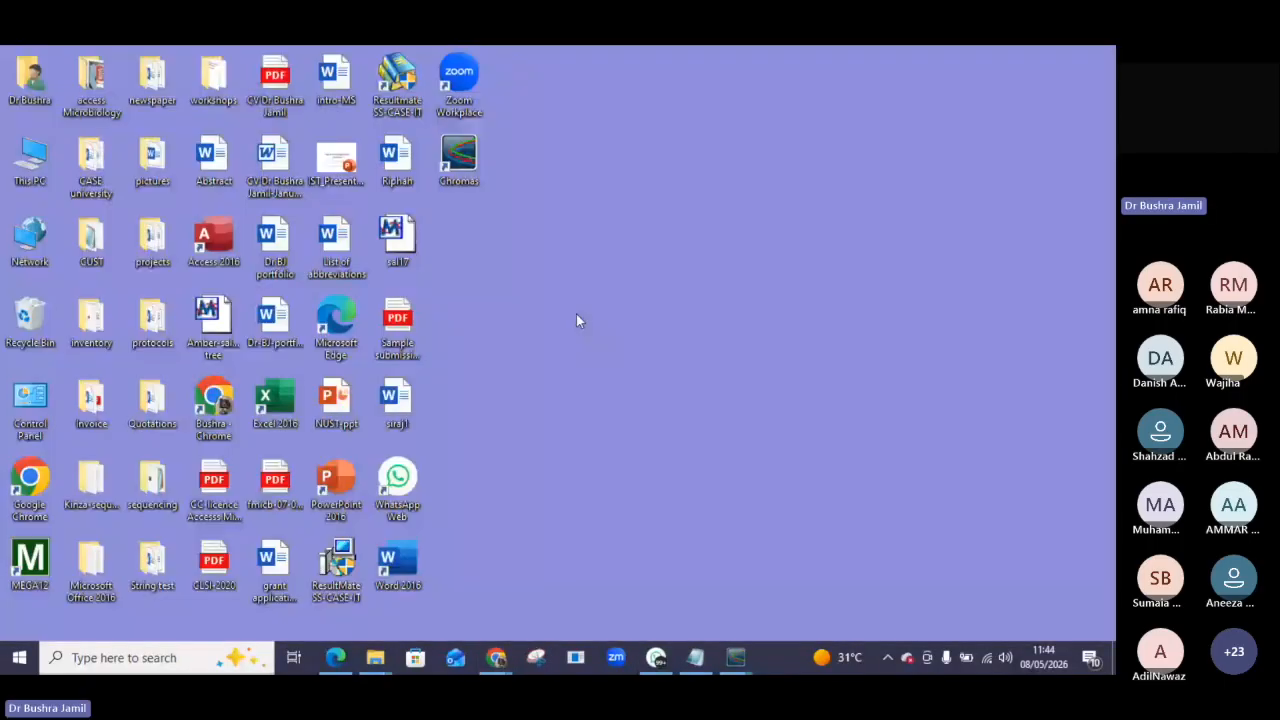
Open the sal17 data file in MEGA and close MEGA without saving the data session.
double_click(404, 238)
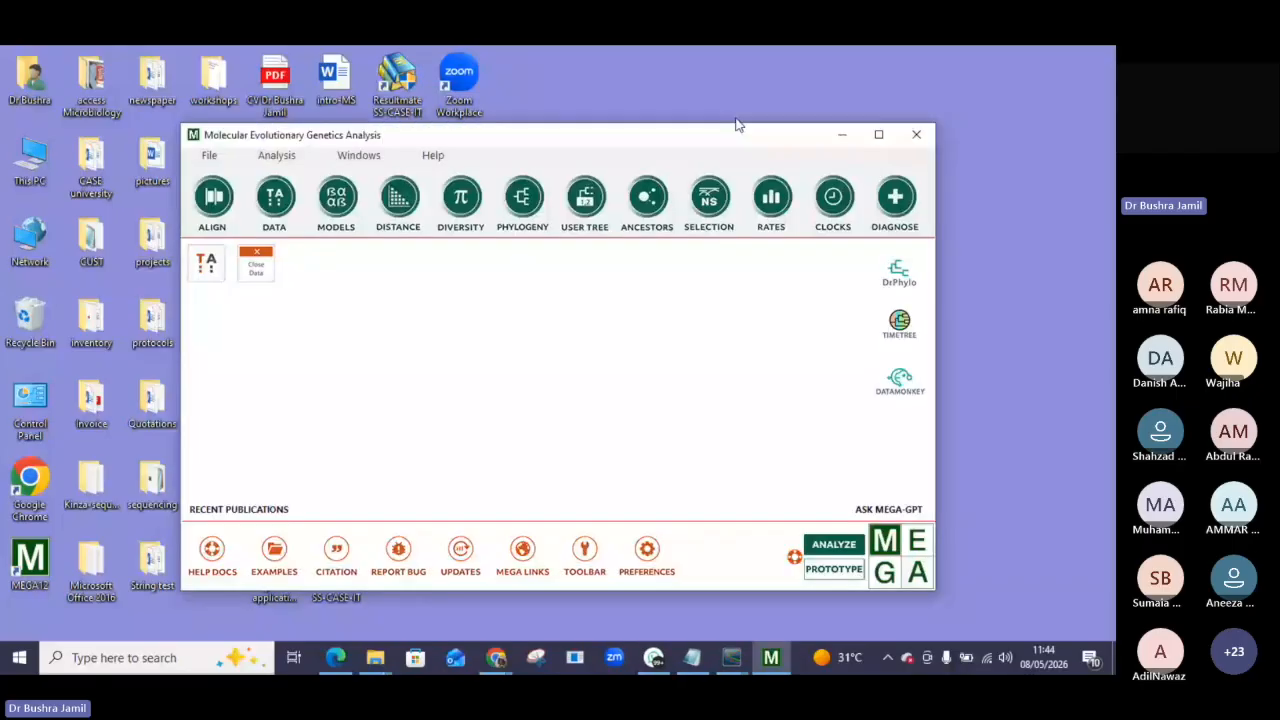
left_click(917, 135)
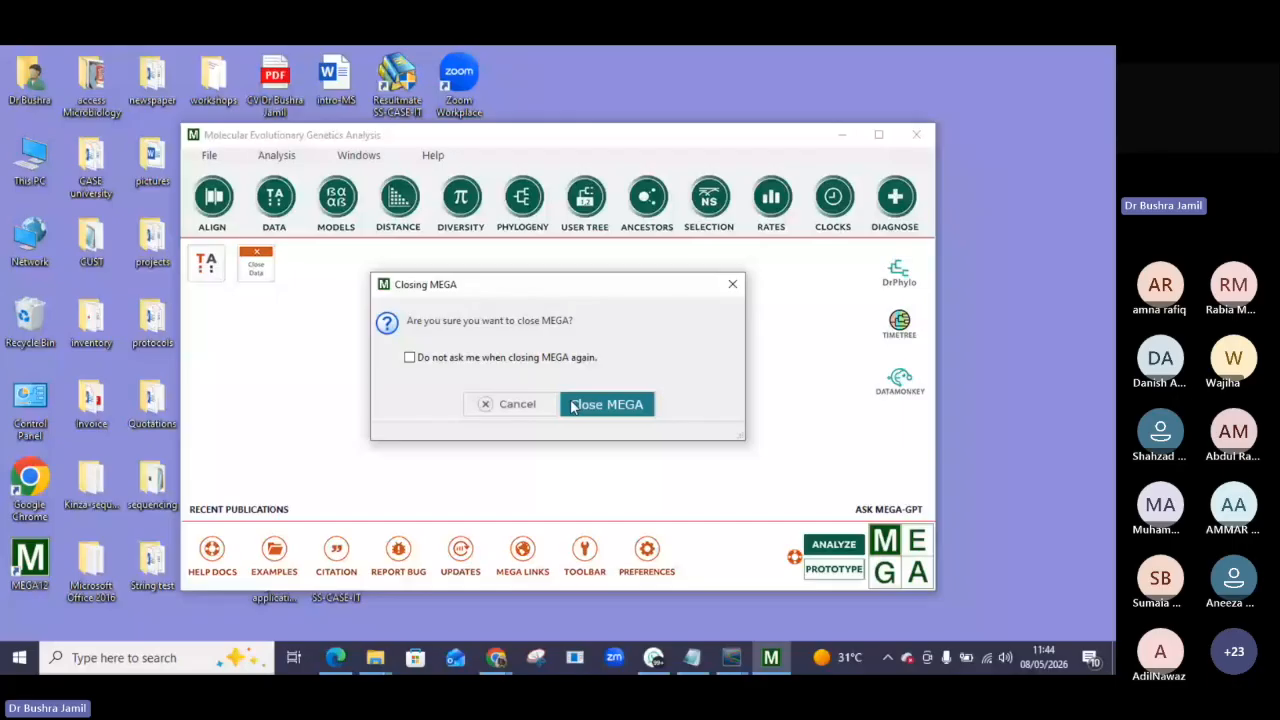
left_click(574, 405)
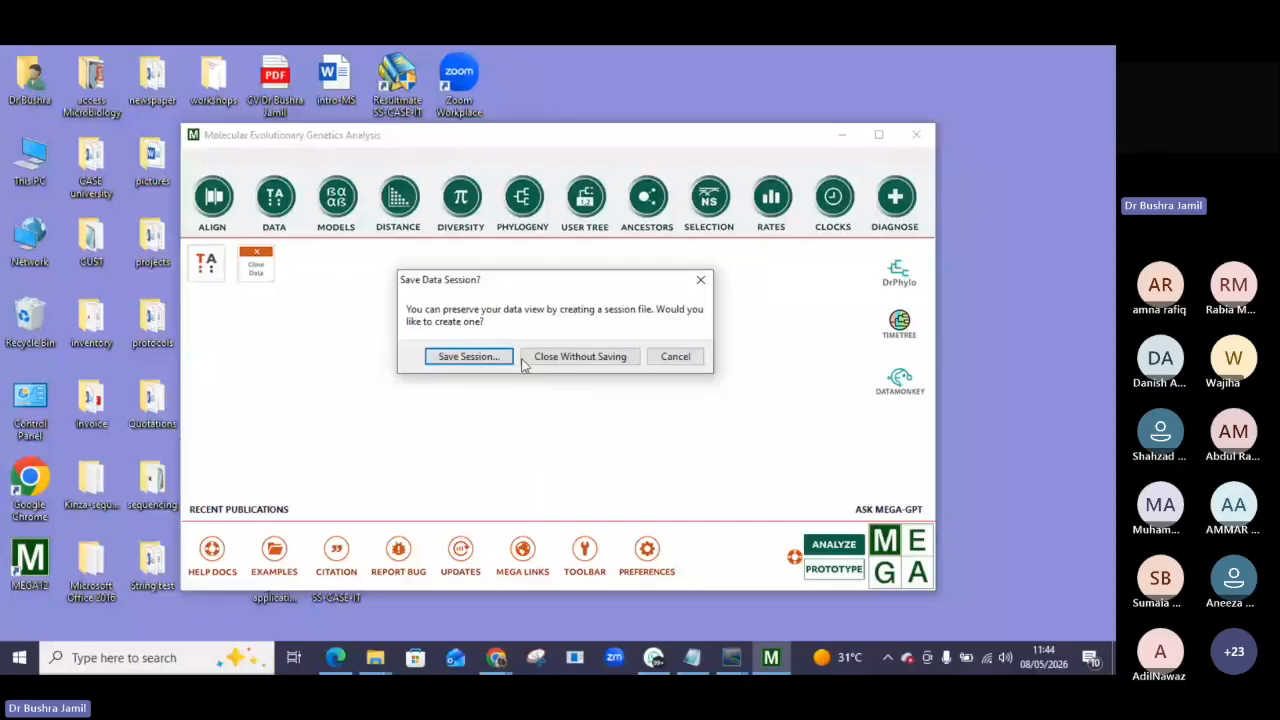
left_click(560, 357)
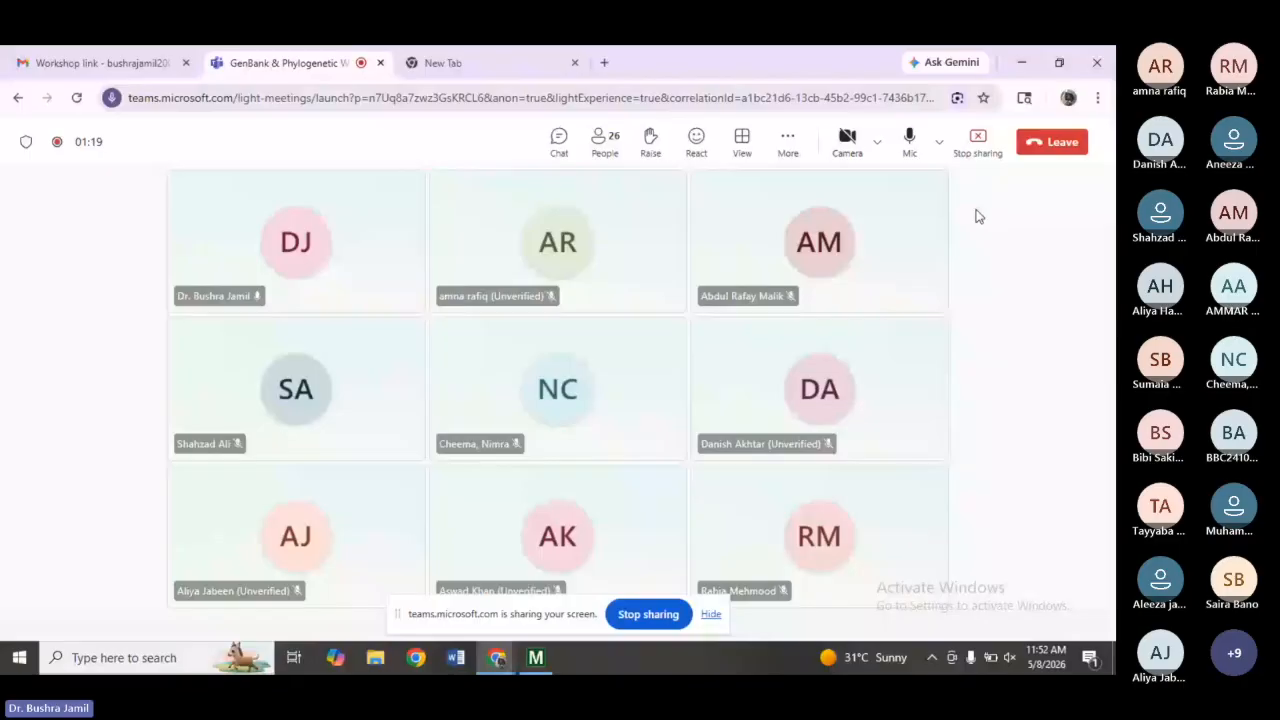
Switch between the Teams meeting browser window and the open MEGA12 window.
mouse_move(536, 667)
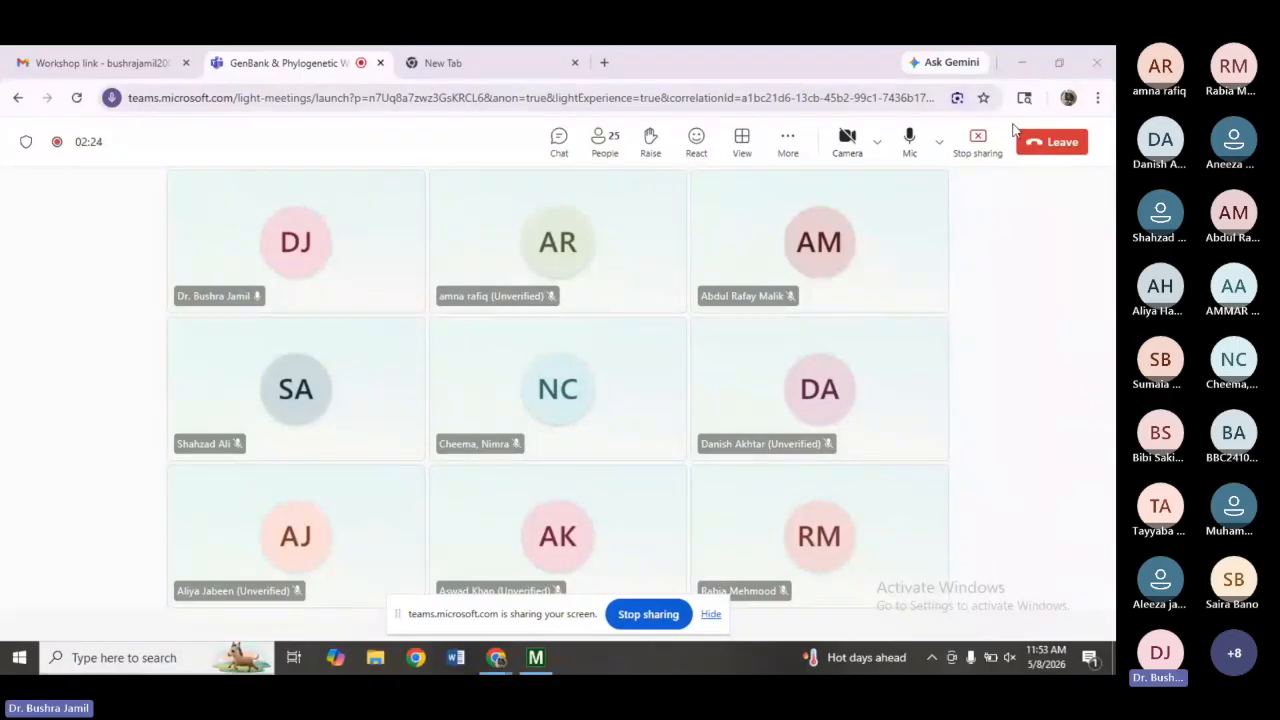
left_click(1015, 50)
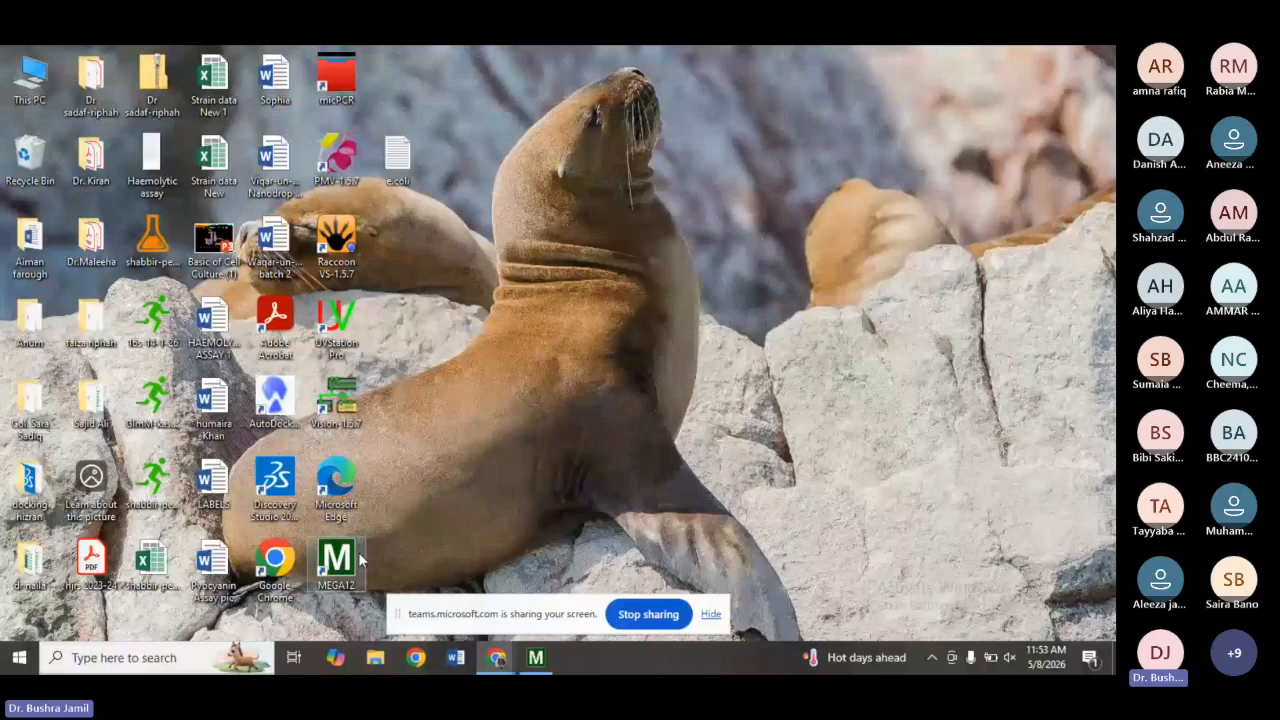
left_click(535, 658)
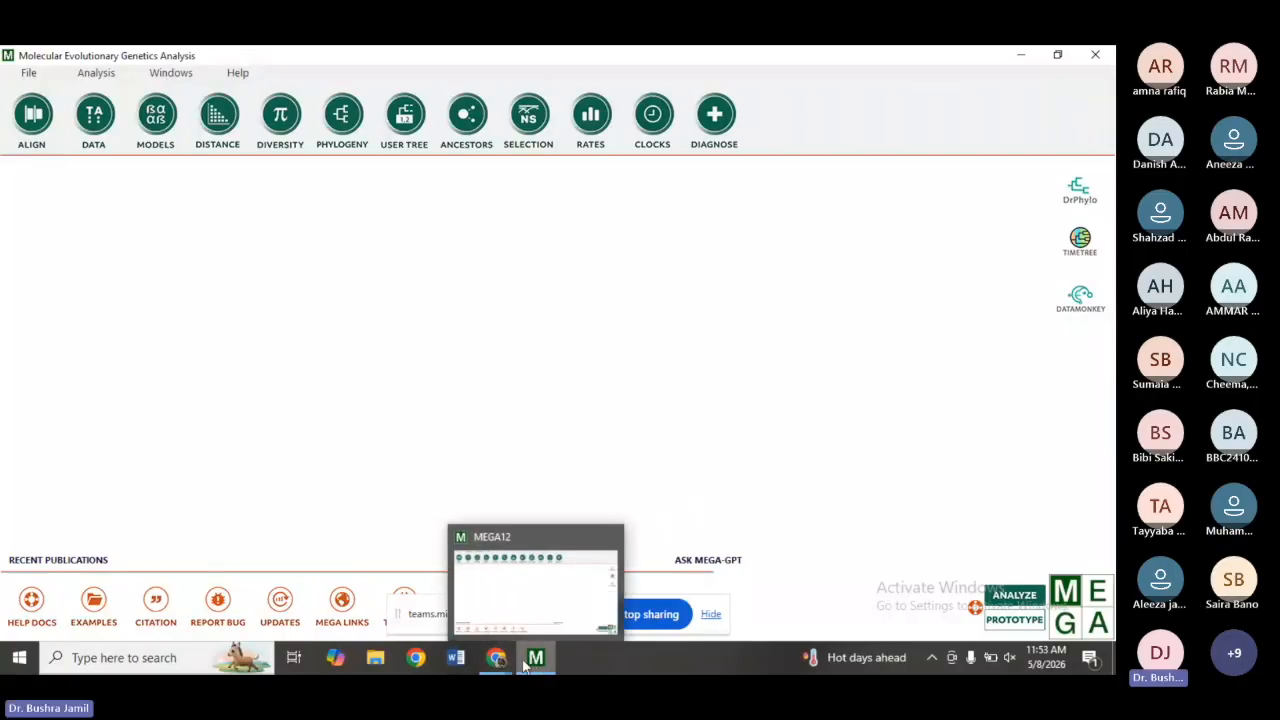
mouse_move(496, 656)
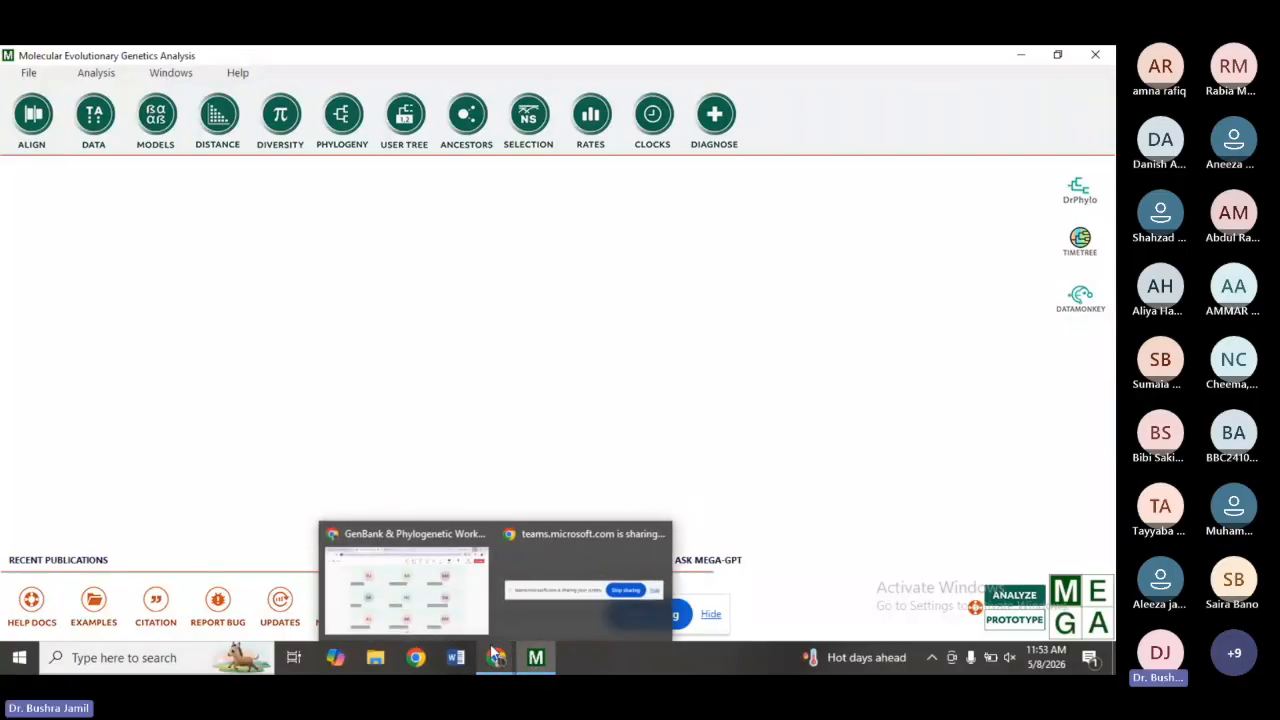
left_click(457, 605)
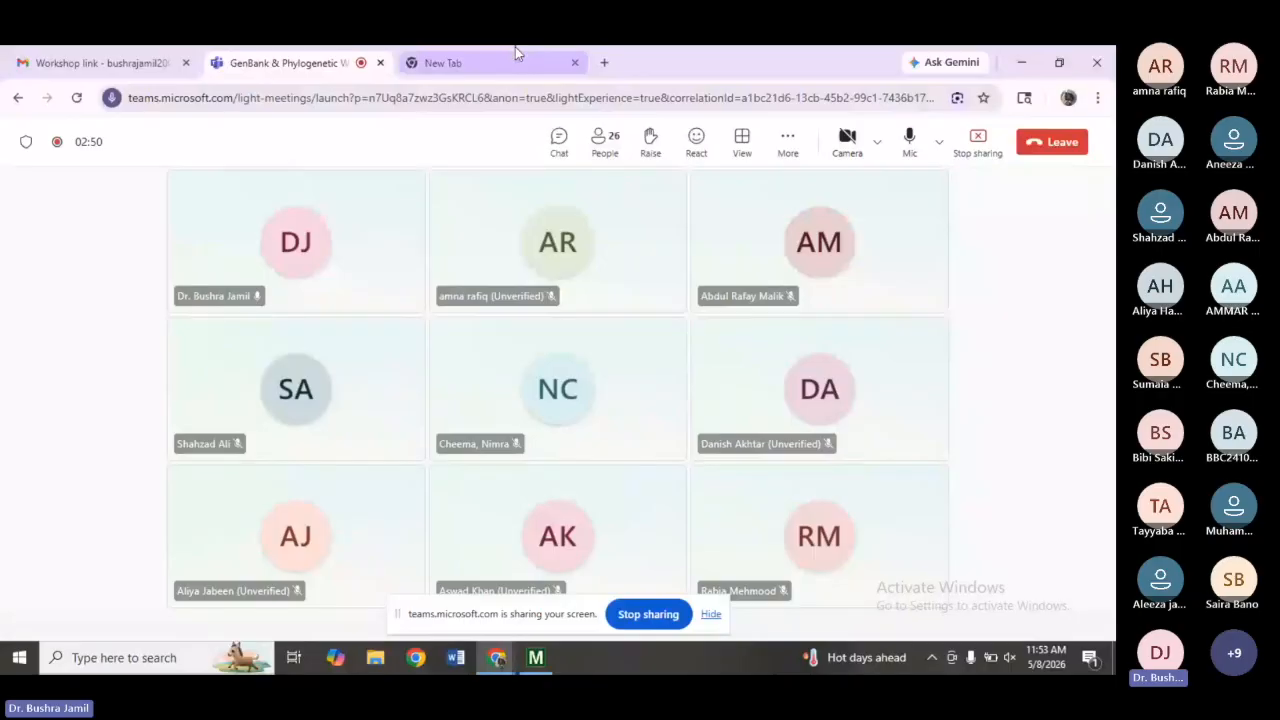
mouse_move(517, 50)
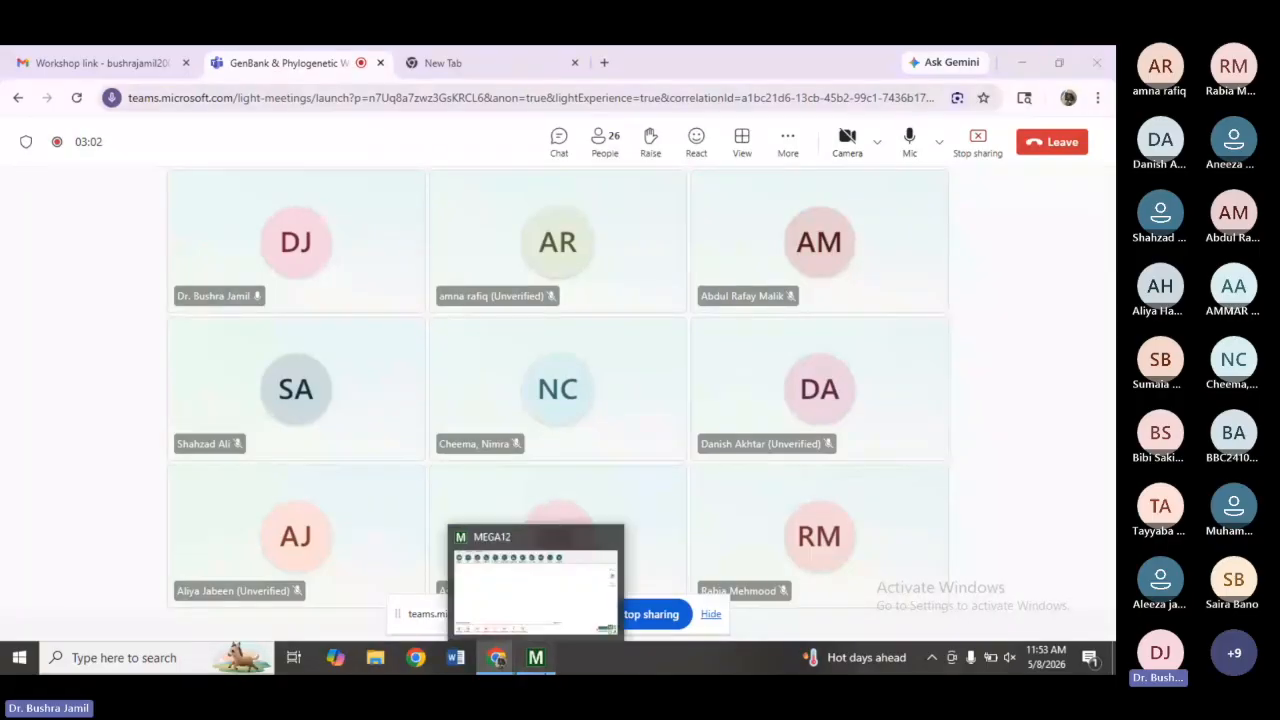
left_click(536, 657)
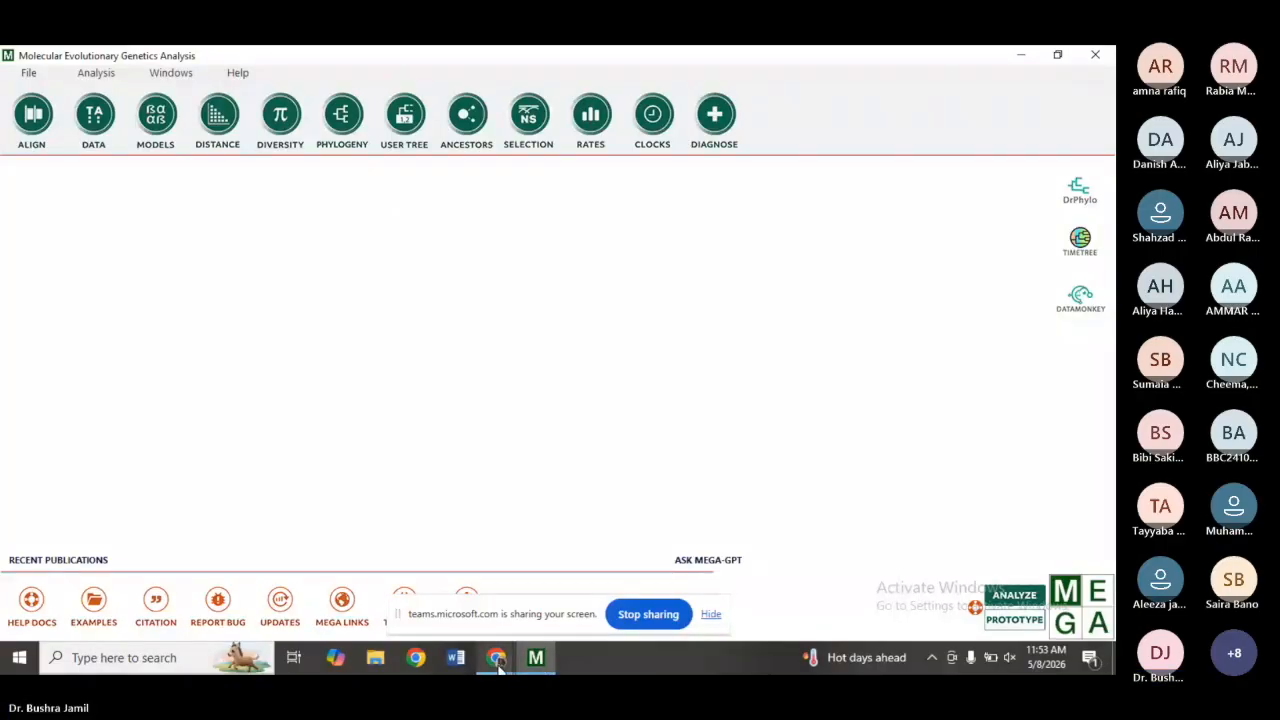
mouse_move(497, 665)
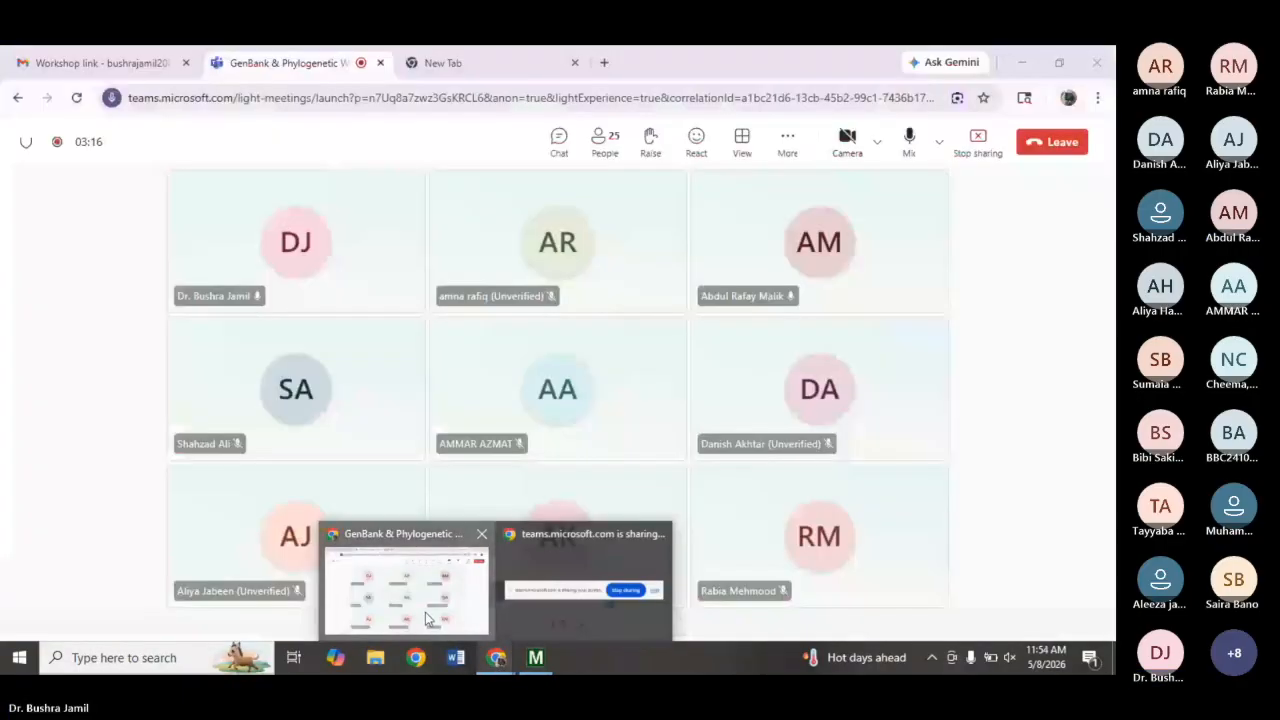
Open the meeting chat in the Teams browser window, then minimize the browser to the desktop.
left_click(425, 612)
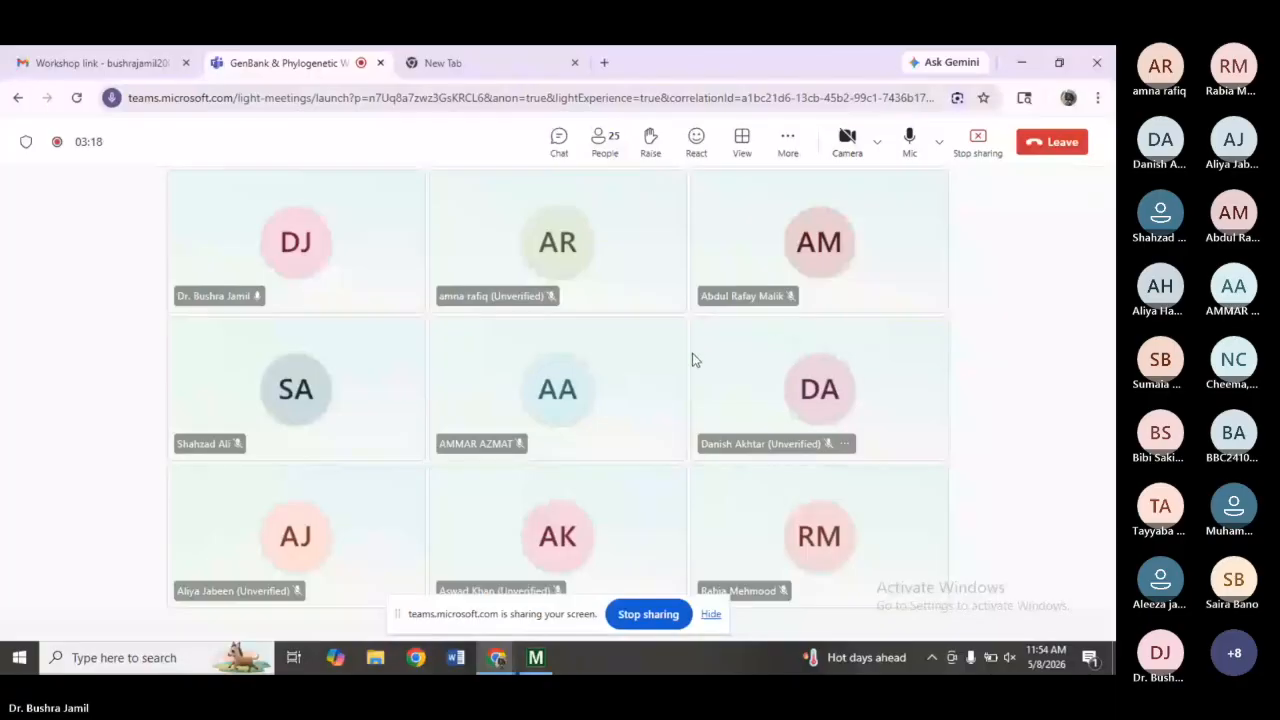
left_click(557, 148)
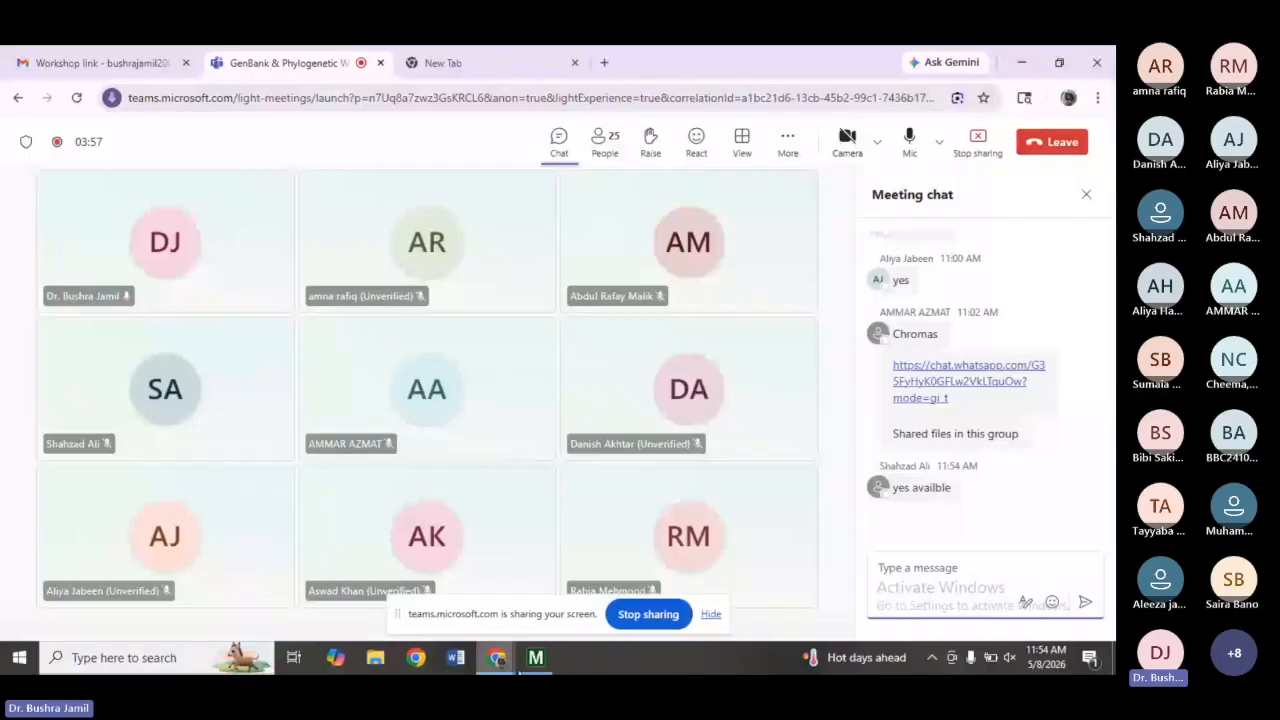
left_click(500, 658)
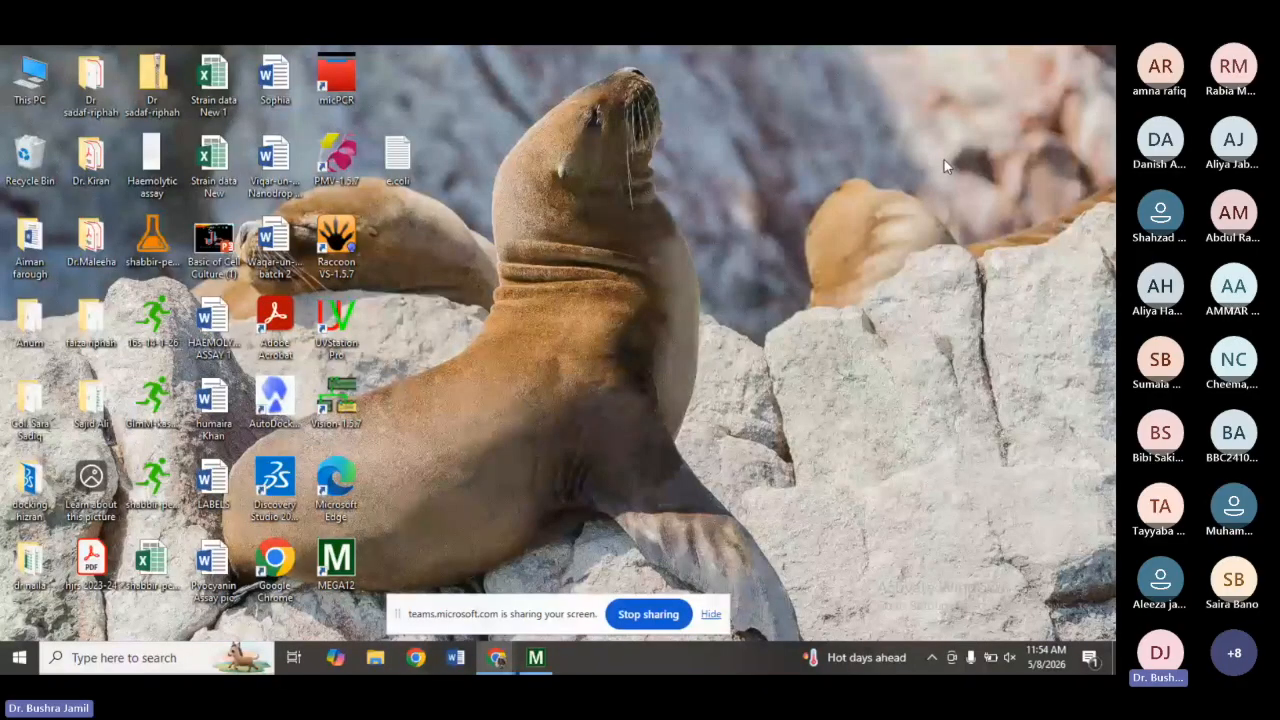
Open the e.coli text file from the desktop and return to the browser's new tab.
double_click(405, 165)
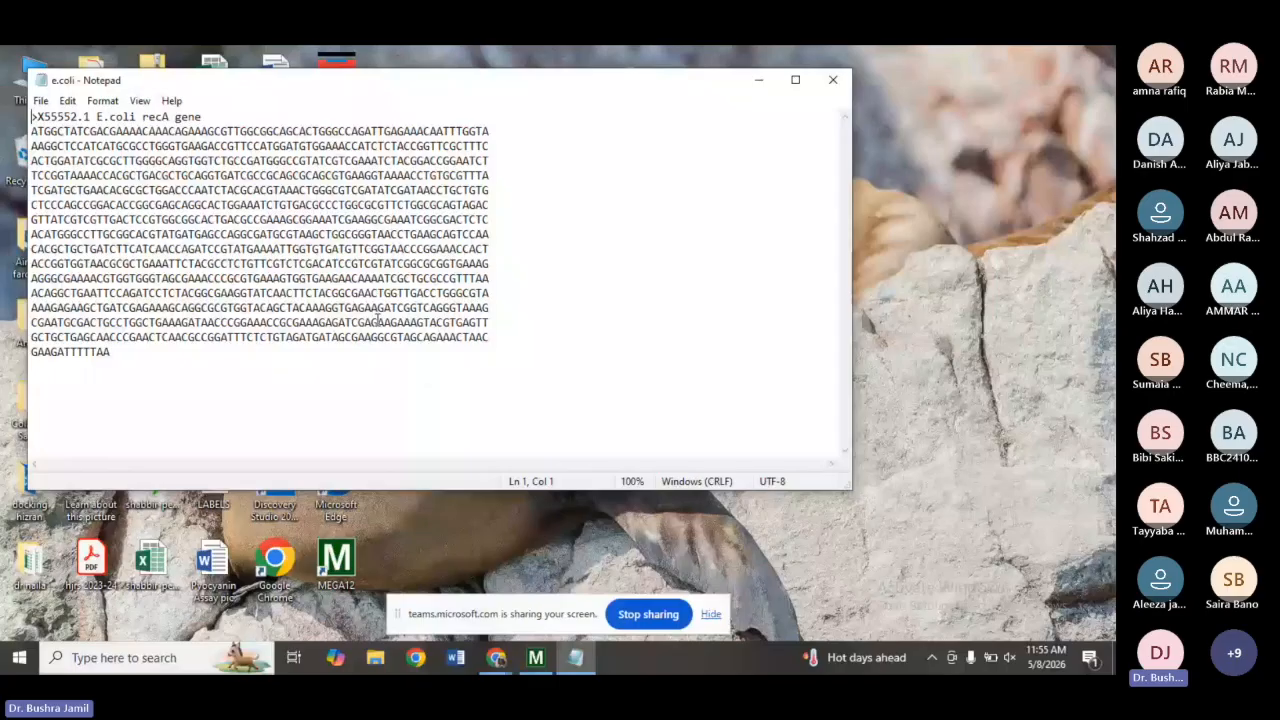
mouse_move(498, 660)
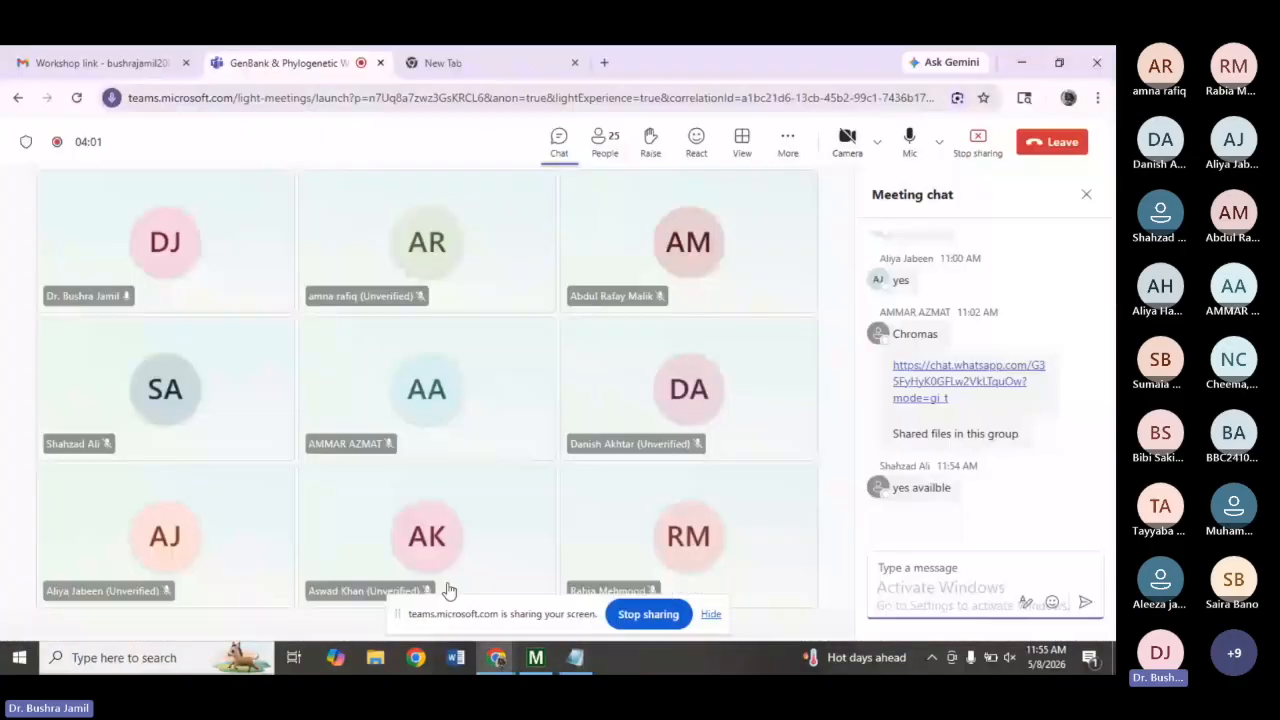
left_click(446, 586)
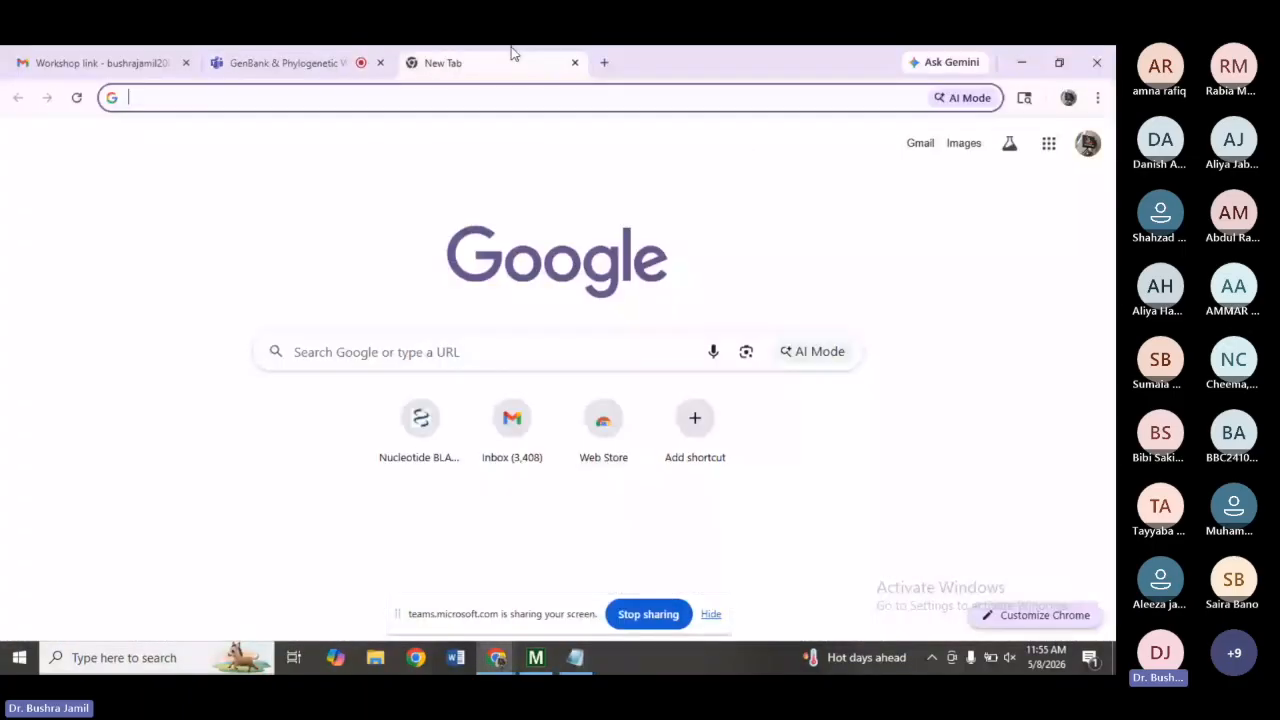
Search Google for ncbi and open the Nucleotide BLAST search page.
type("ncbi")
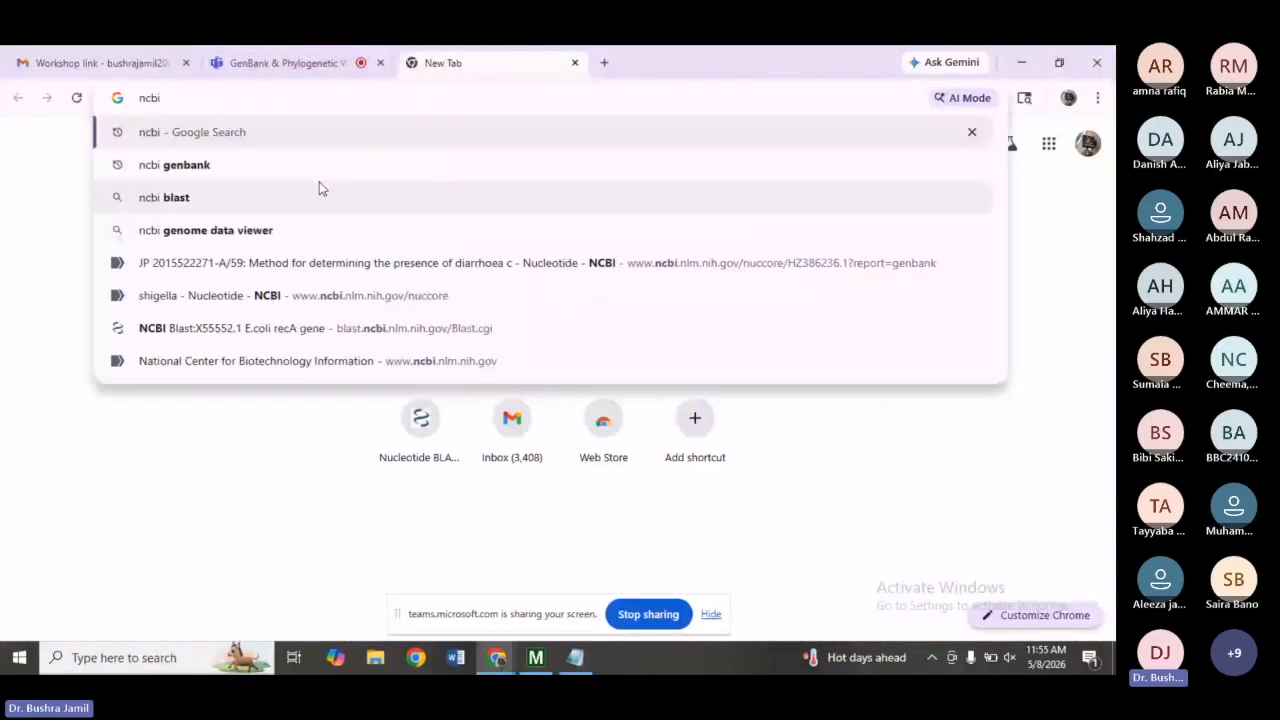
key("Return")
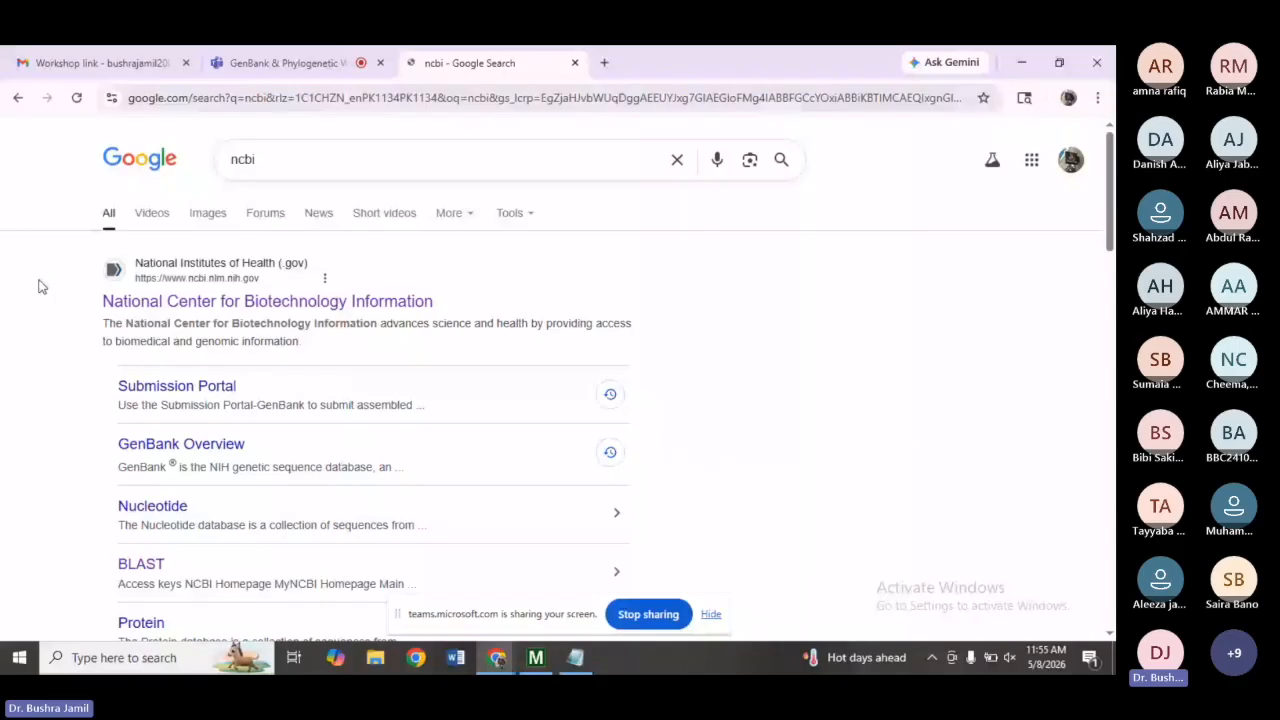
left_click(142, 565)
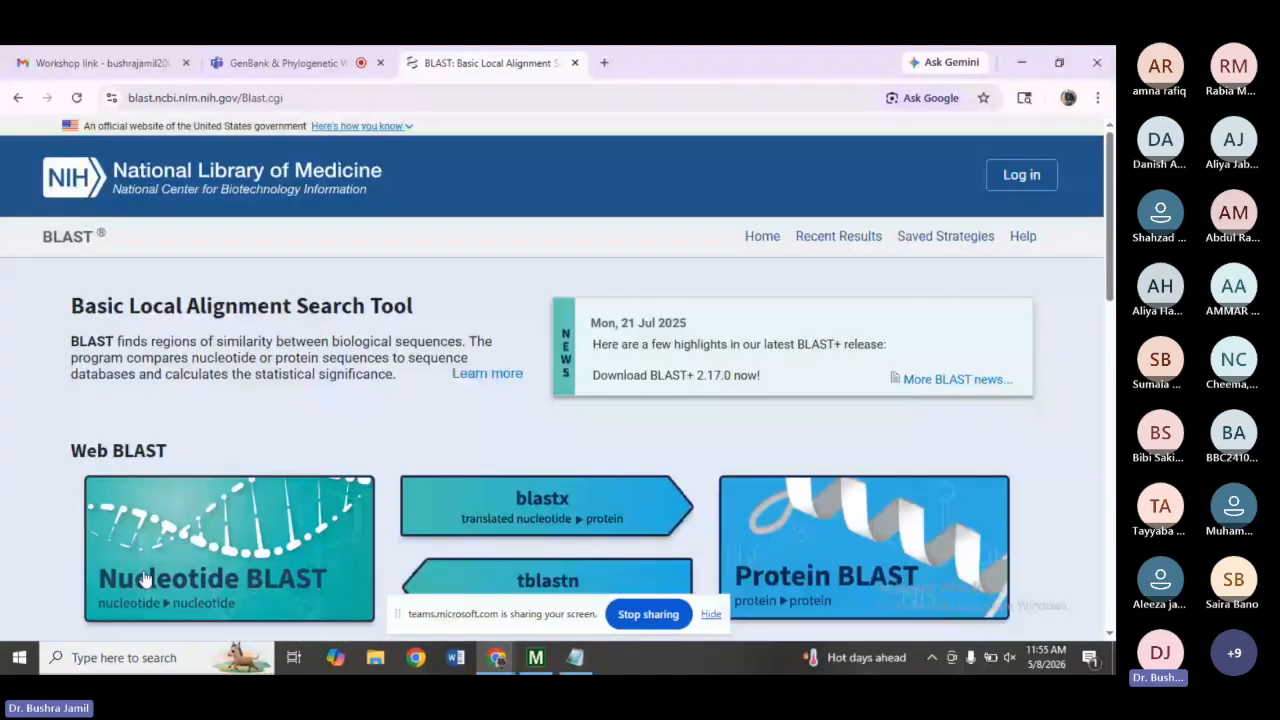
left_click(213, 576)
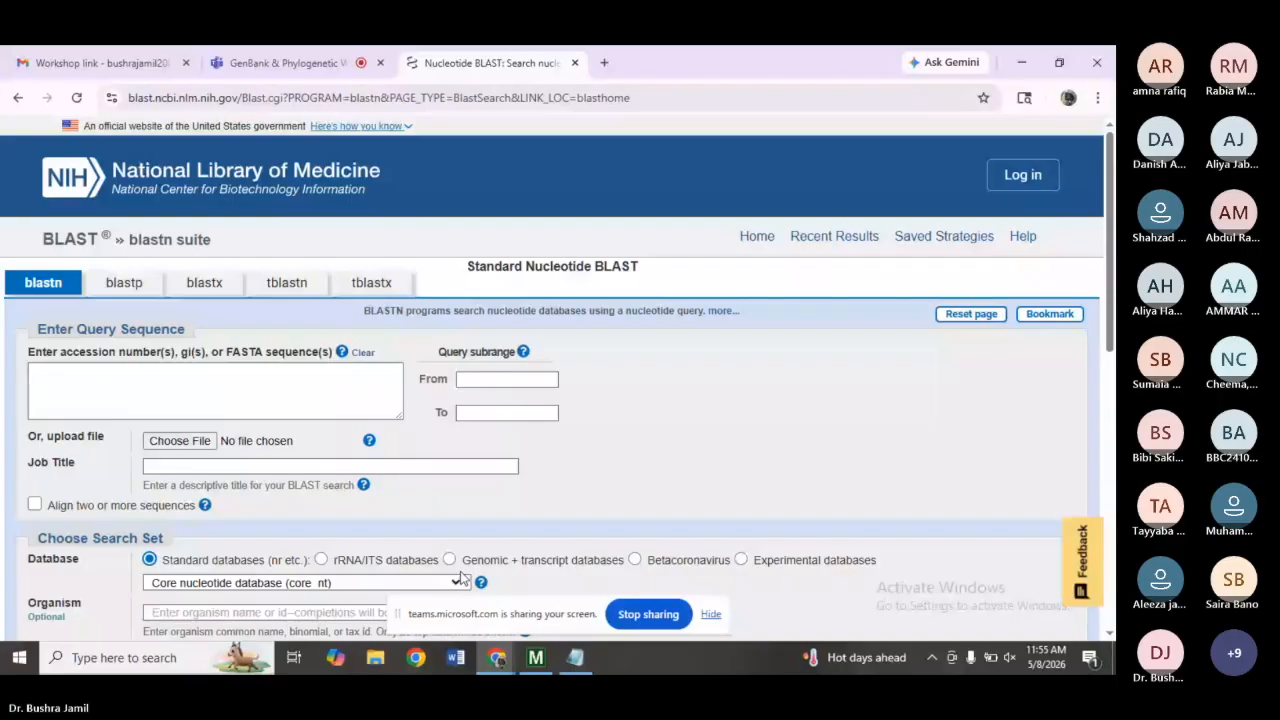
Copy the whole E.coli recA gene FASTA sequence from Notepad and post it in the meeting chat.
left_click(575, 657)
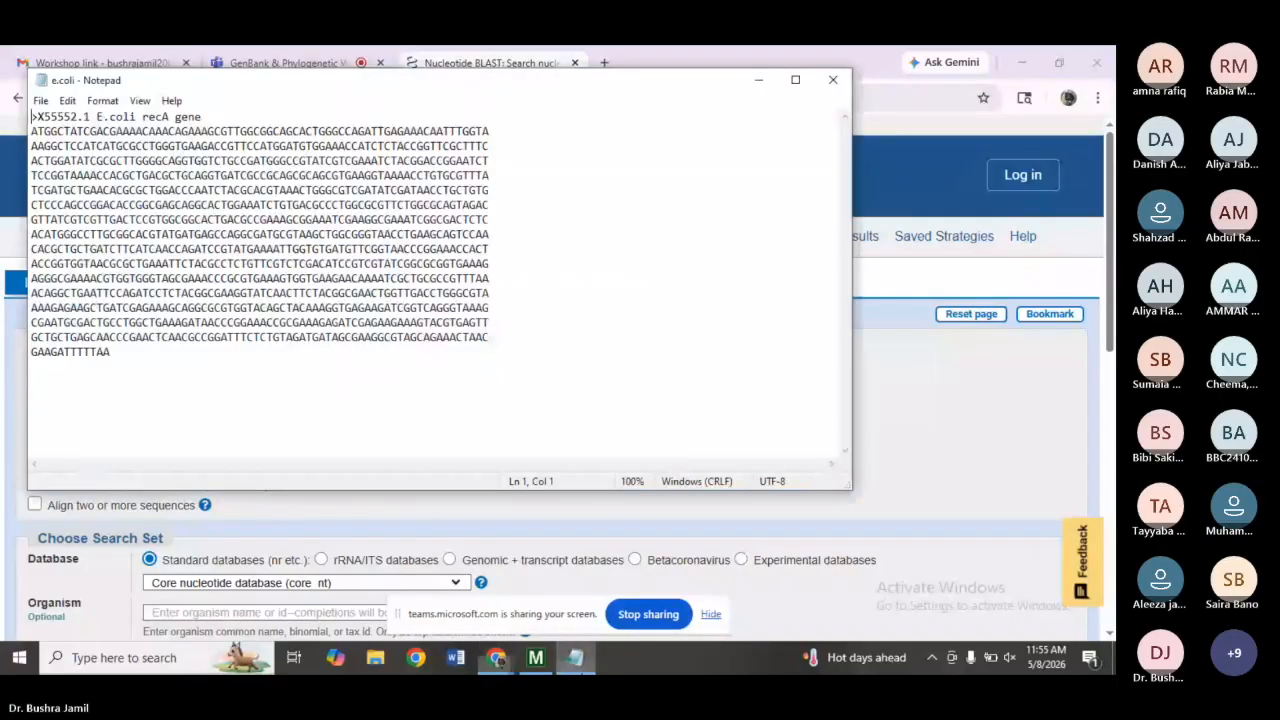
key("ctrl+a")
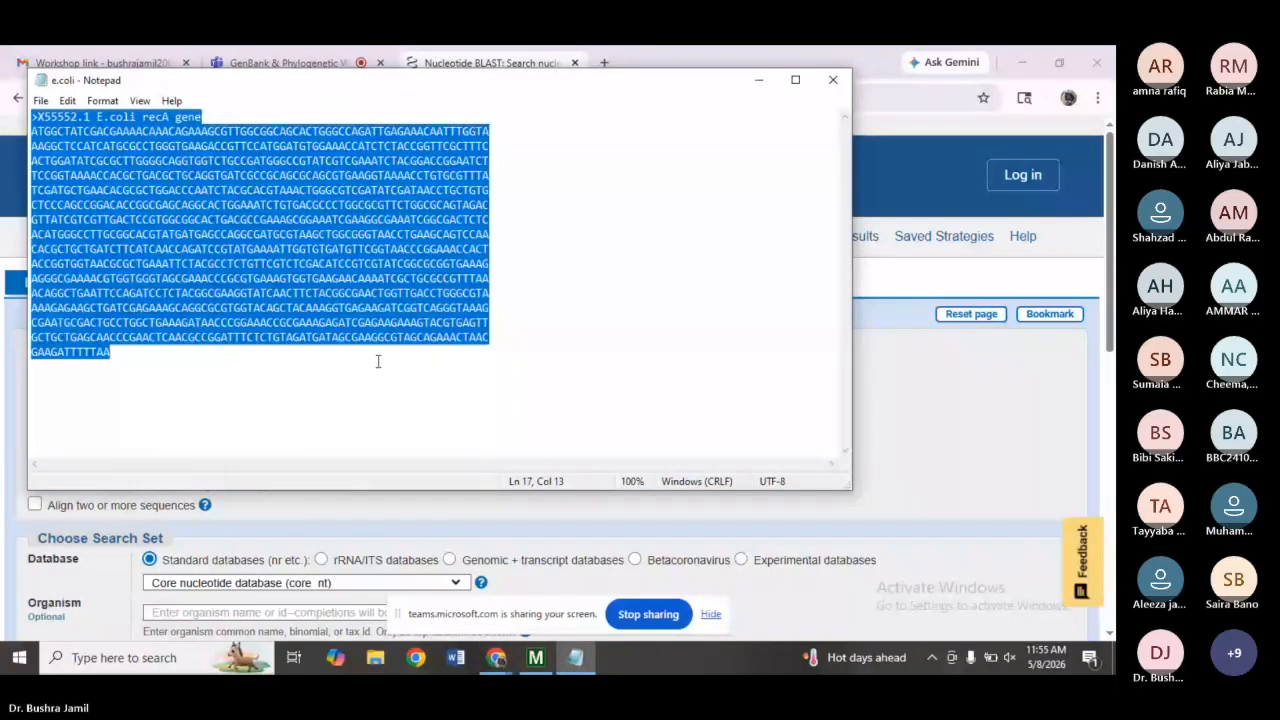
left_click(288, 62)
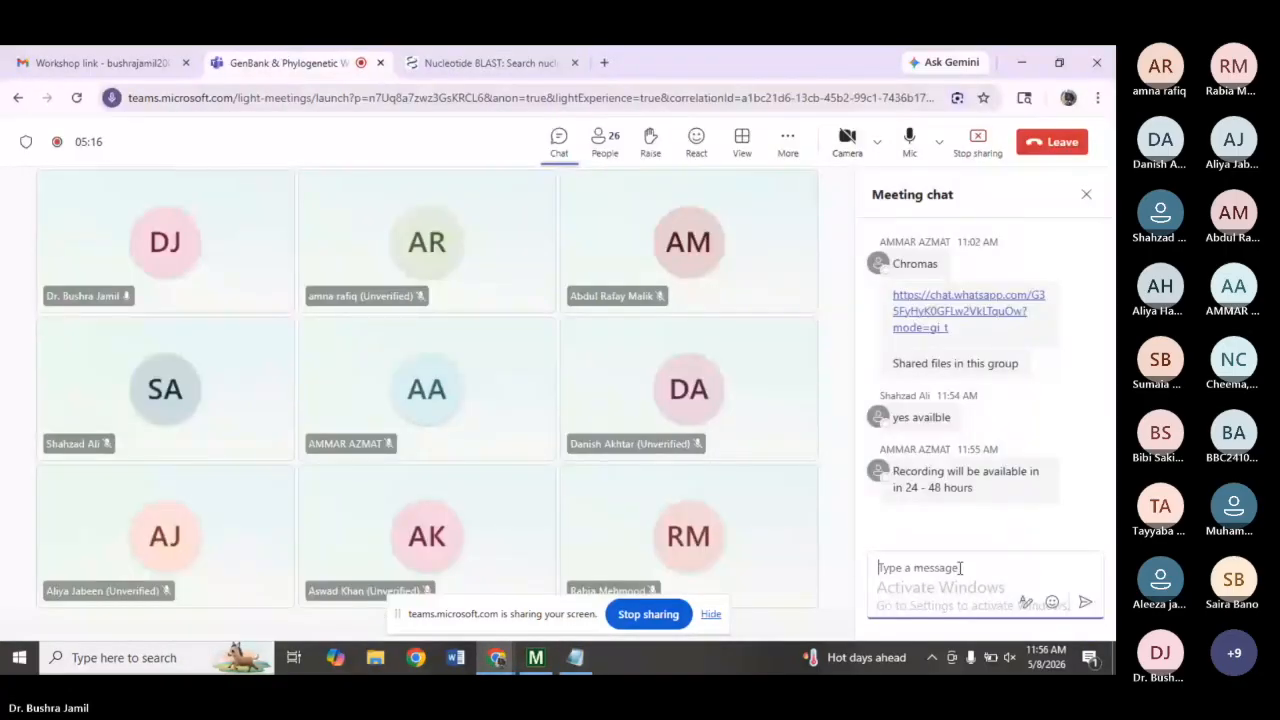
key("ctrl+v")
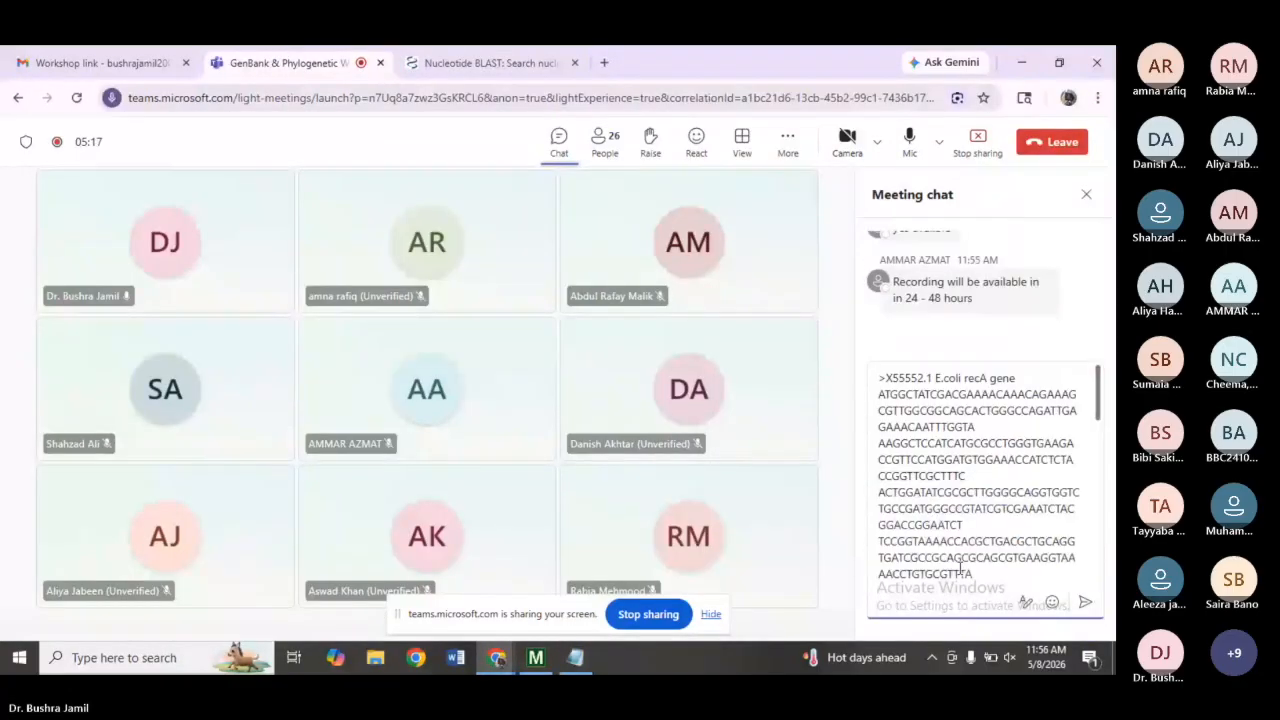
left_click(1084, 605)
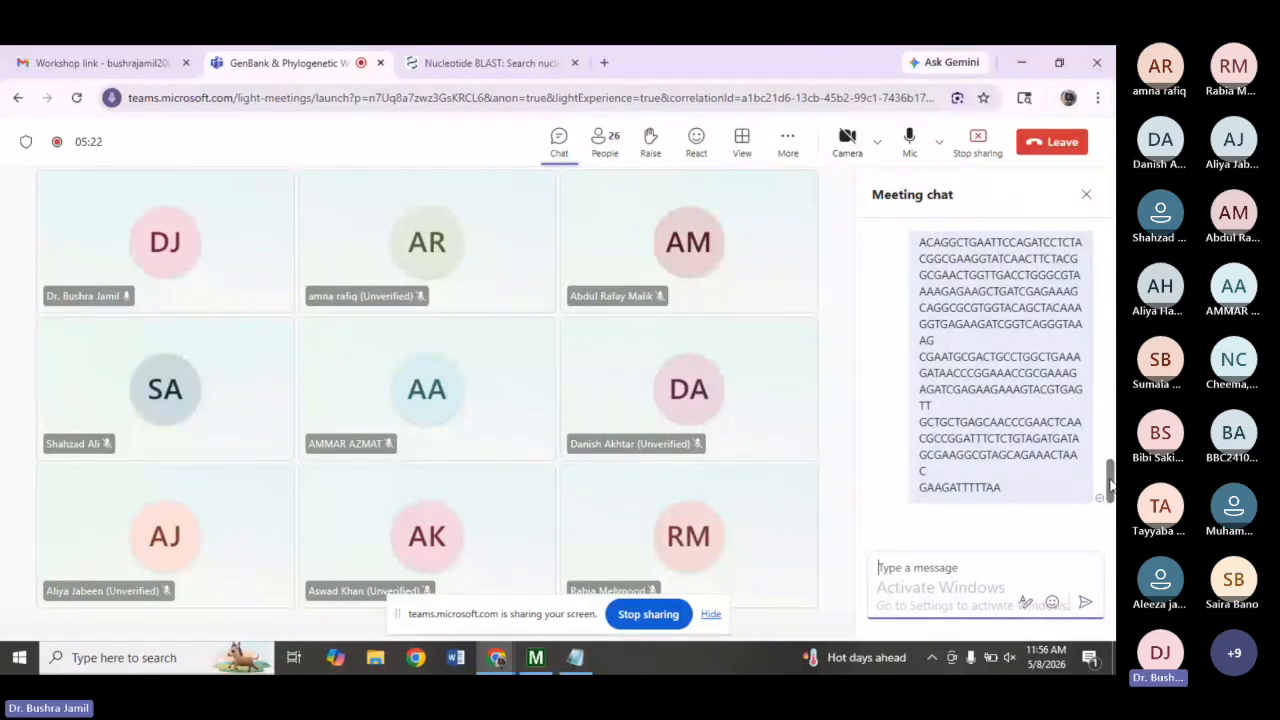
Copy the FASTA sequence from Notepad again and paste it into the BLAST query sequence box.
left_click(486, 58)
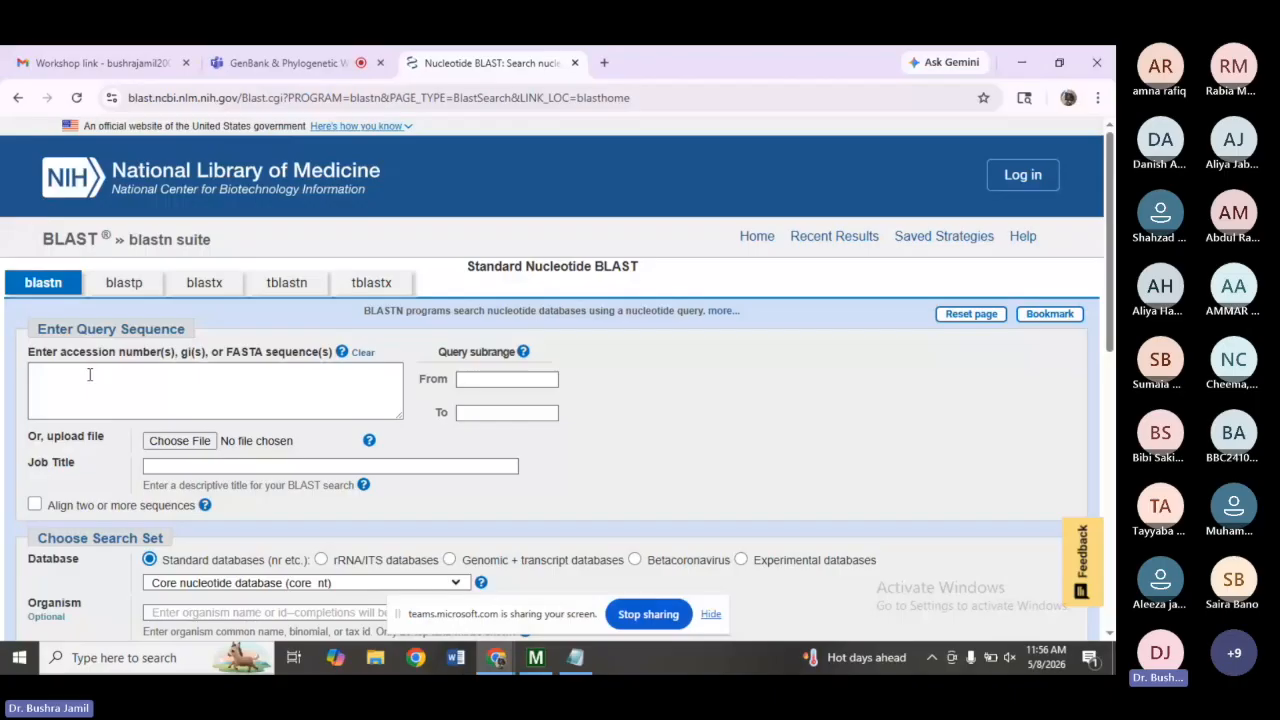
left_click(570, 659)
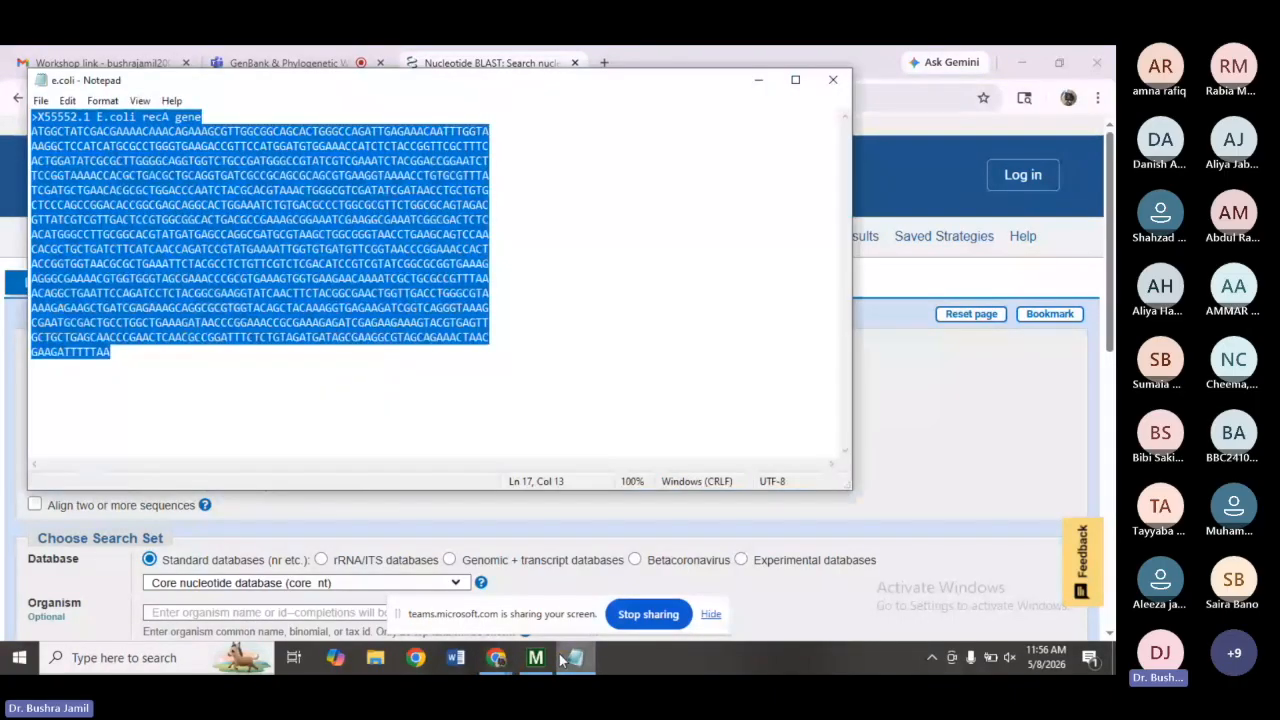
left_click(603, 377)
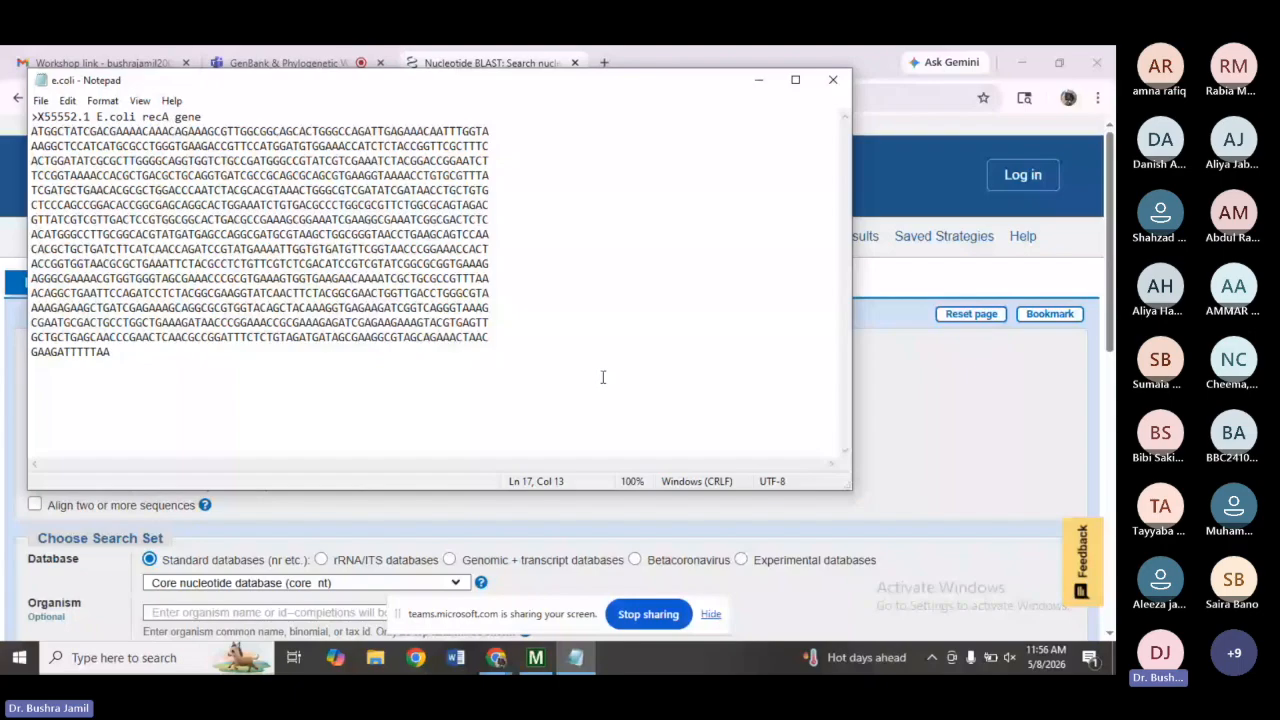
key("ctrl+a")
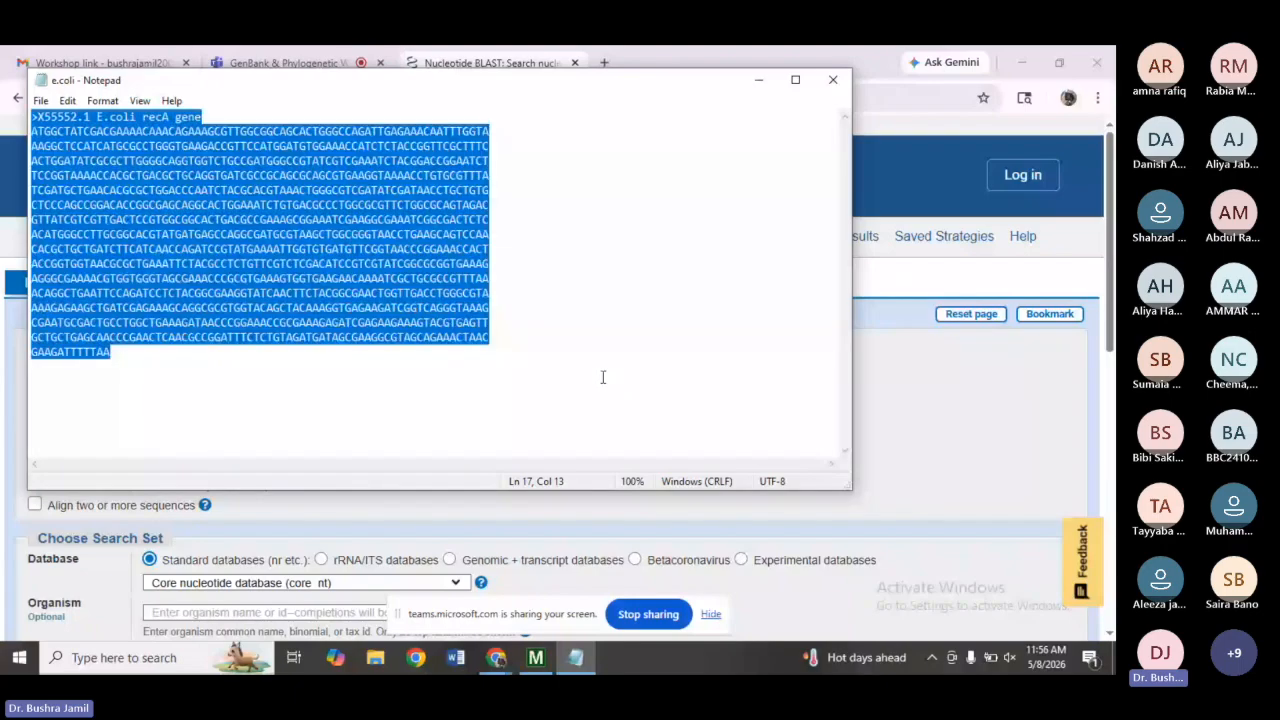
left_click(577, 659)
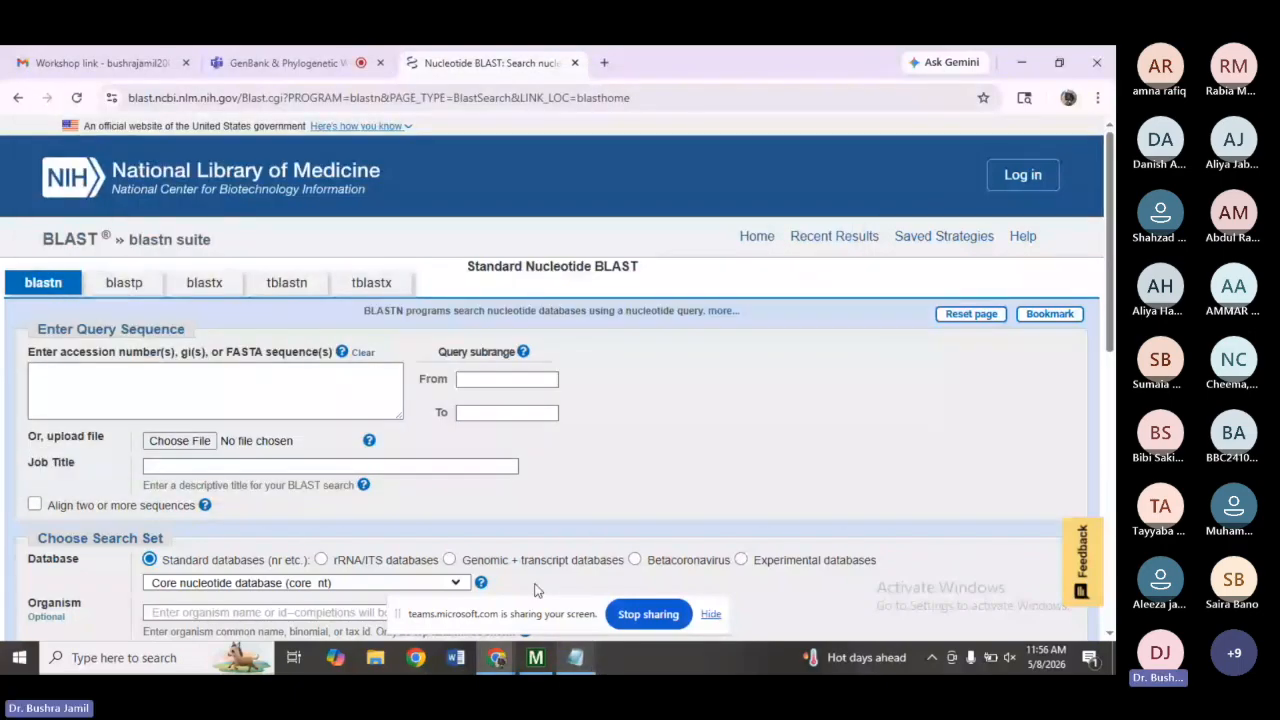
left_click(317, 403)
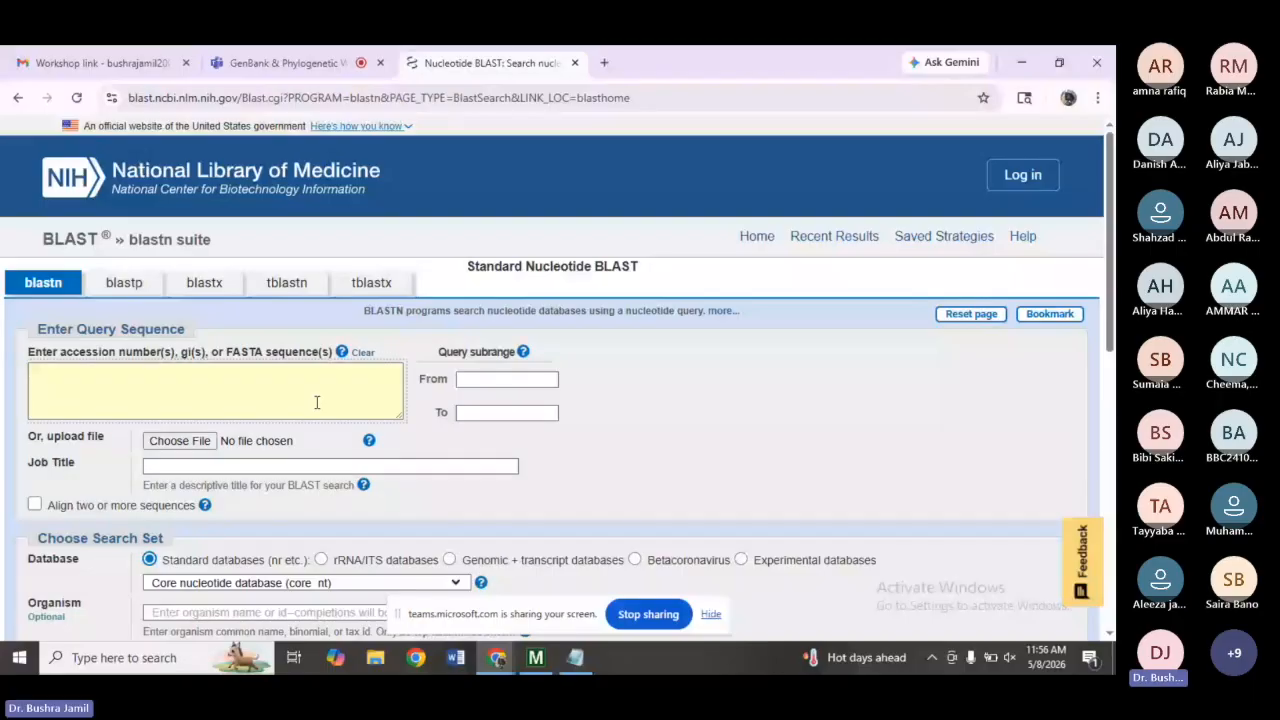
key("ctrl+v")
Run the megablast search with results shown in a new window, then deselect all hit sequences.
scroll(550, 380, "down", 15)
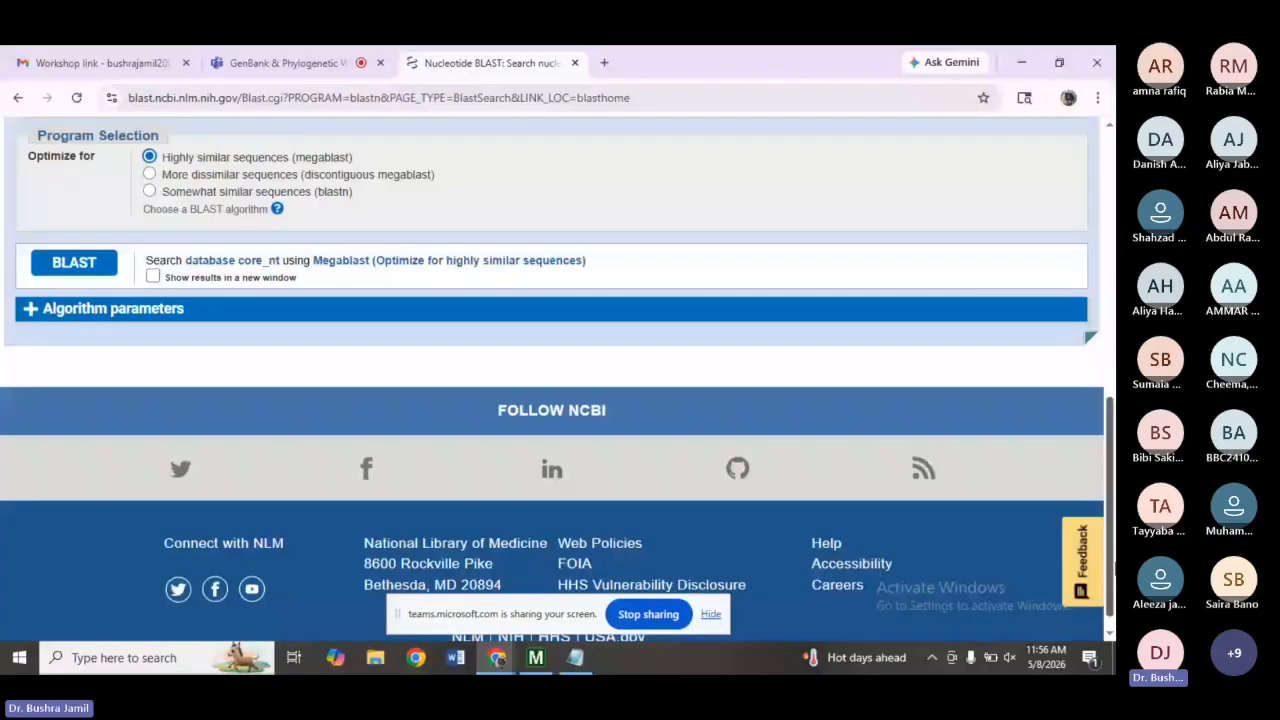
left_click(152, 272)
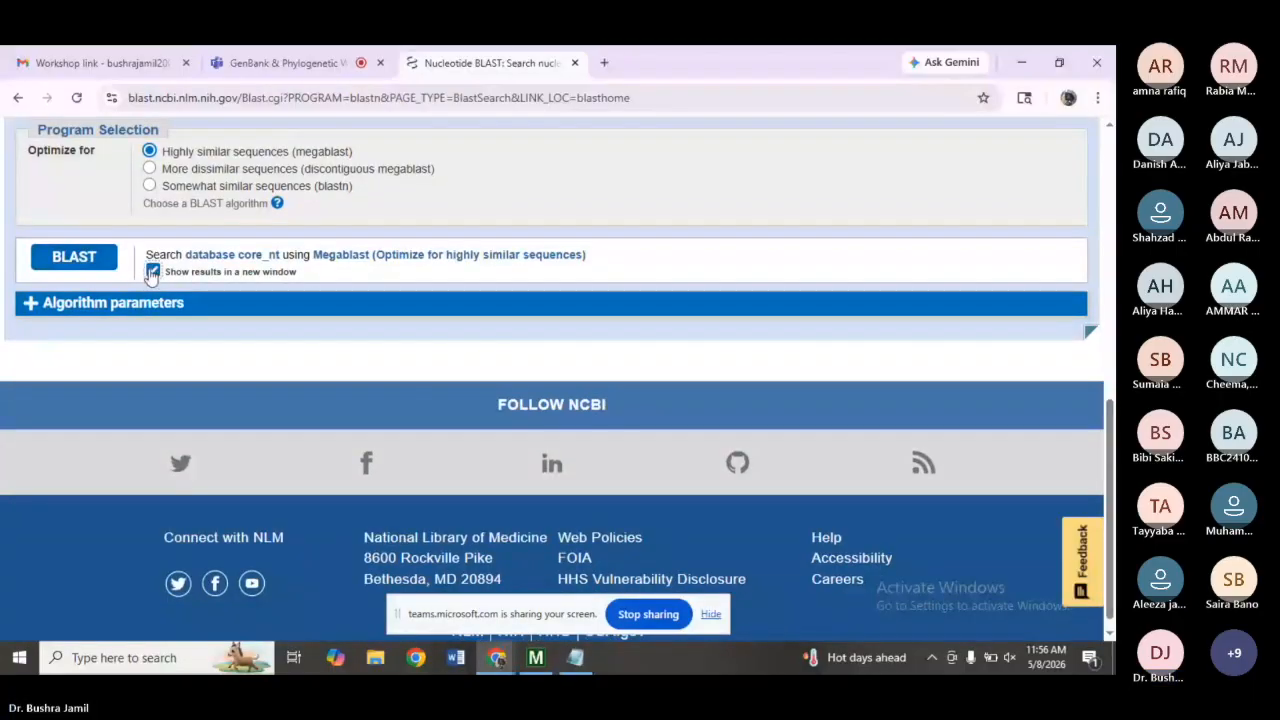
left_click(87, 257)
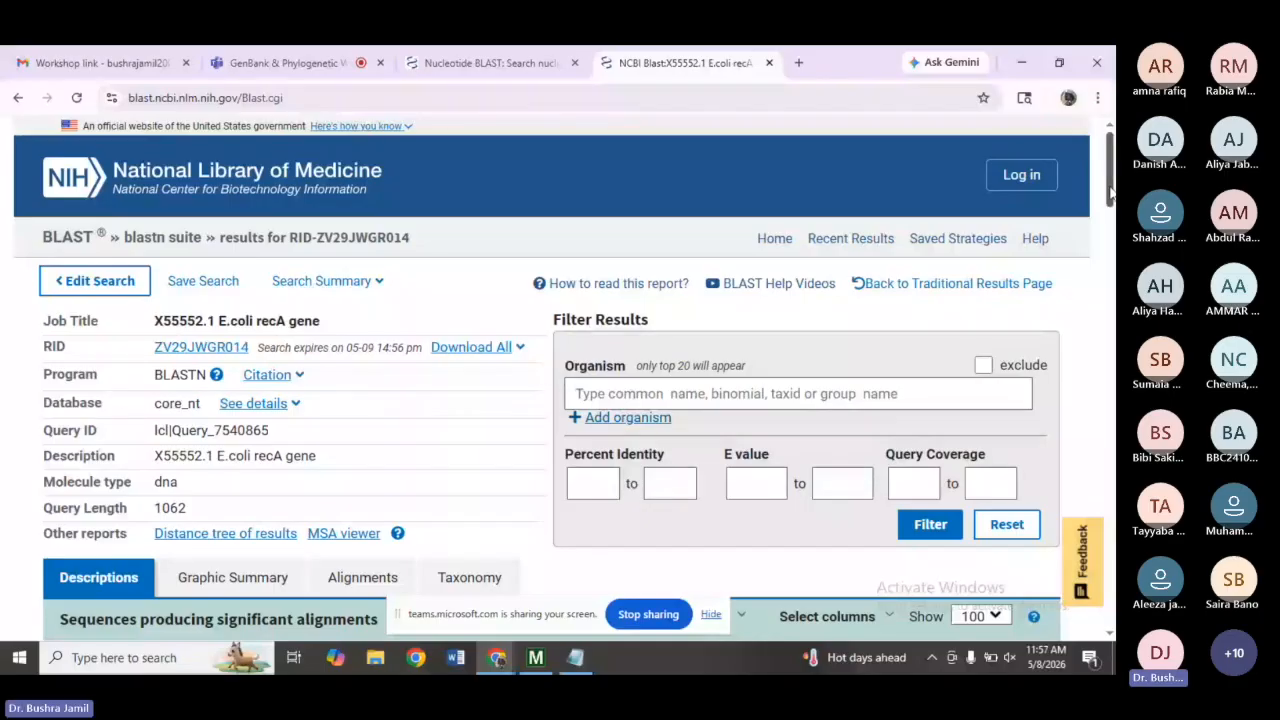
scroll(915, 268, "down", 5)
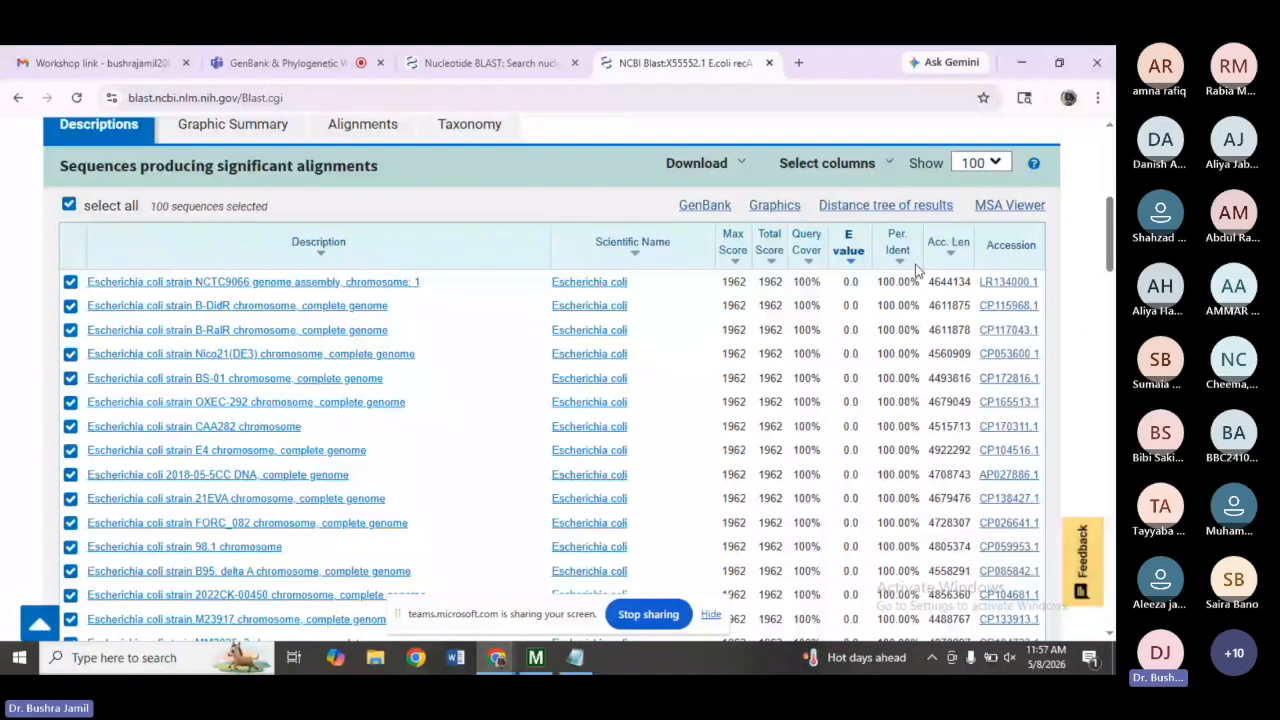
left_click(69, 205)
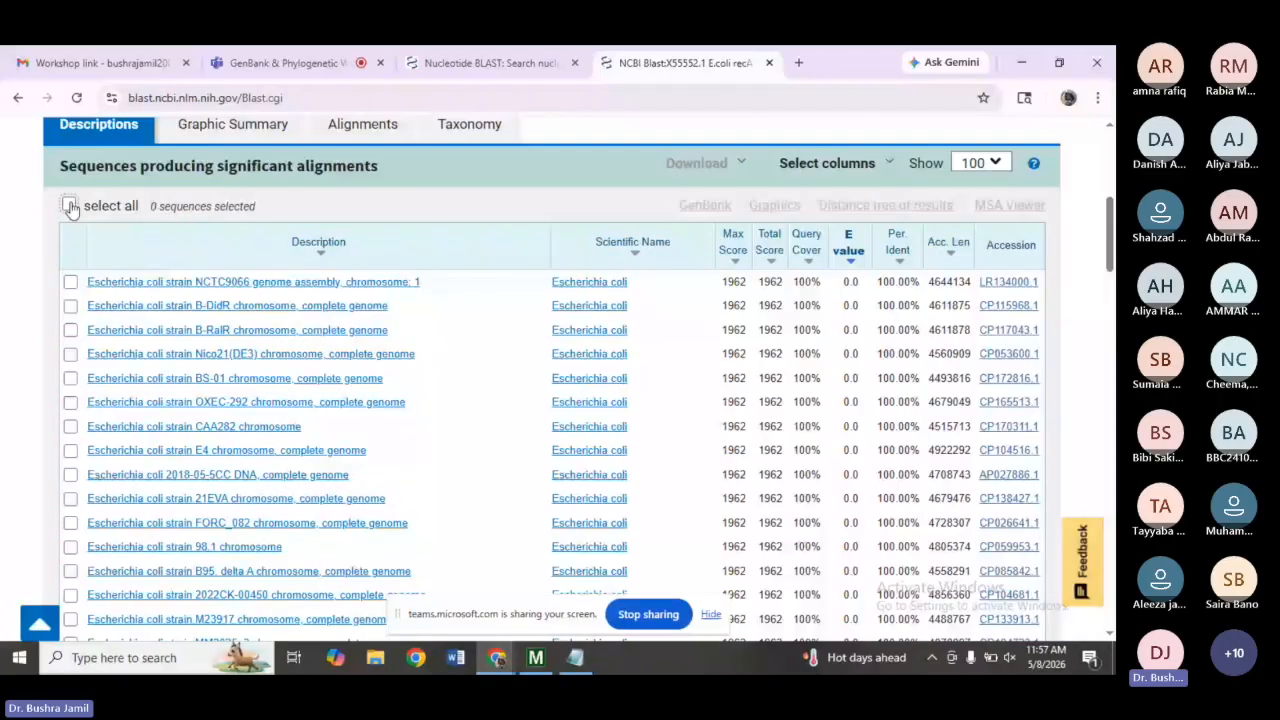
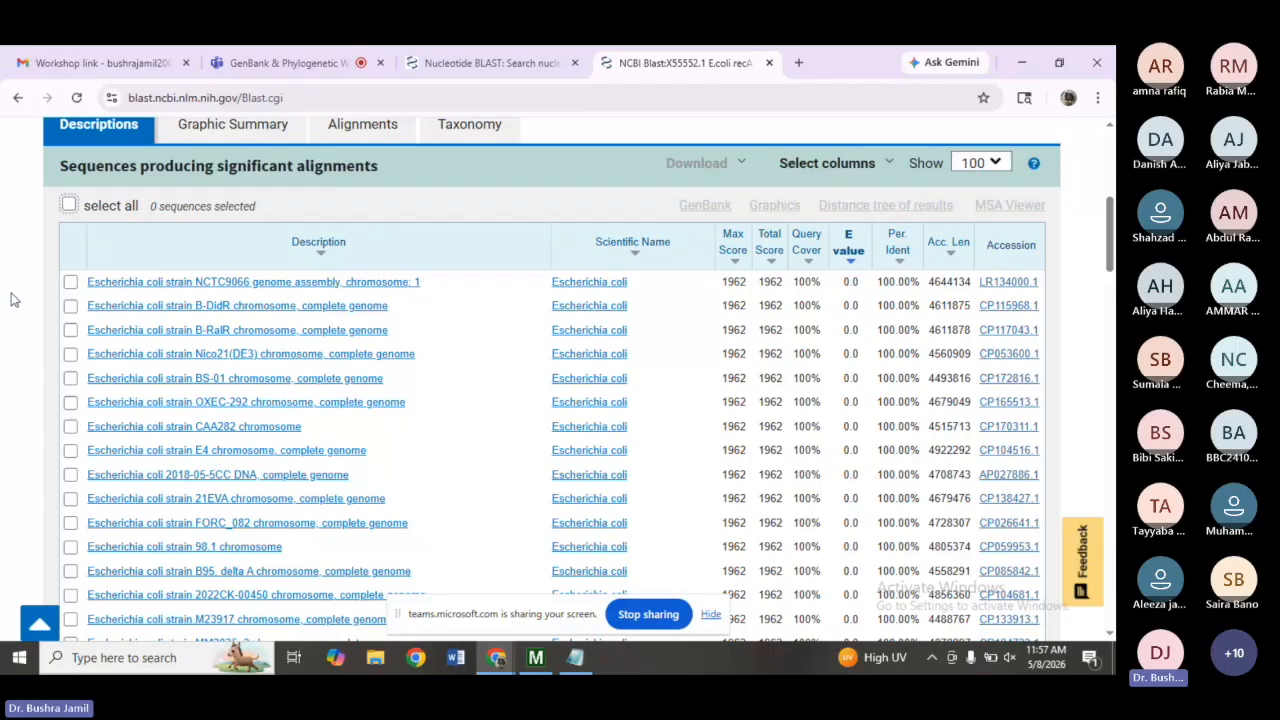
Select the top ten Escherichia coli hit sequences in the BLAST results list.
left_click(68, 206)
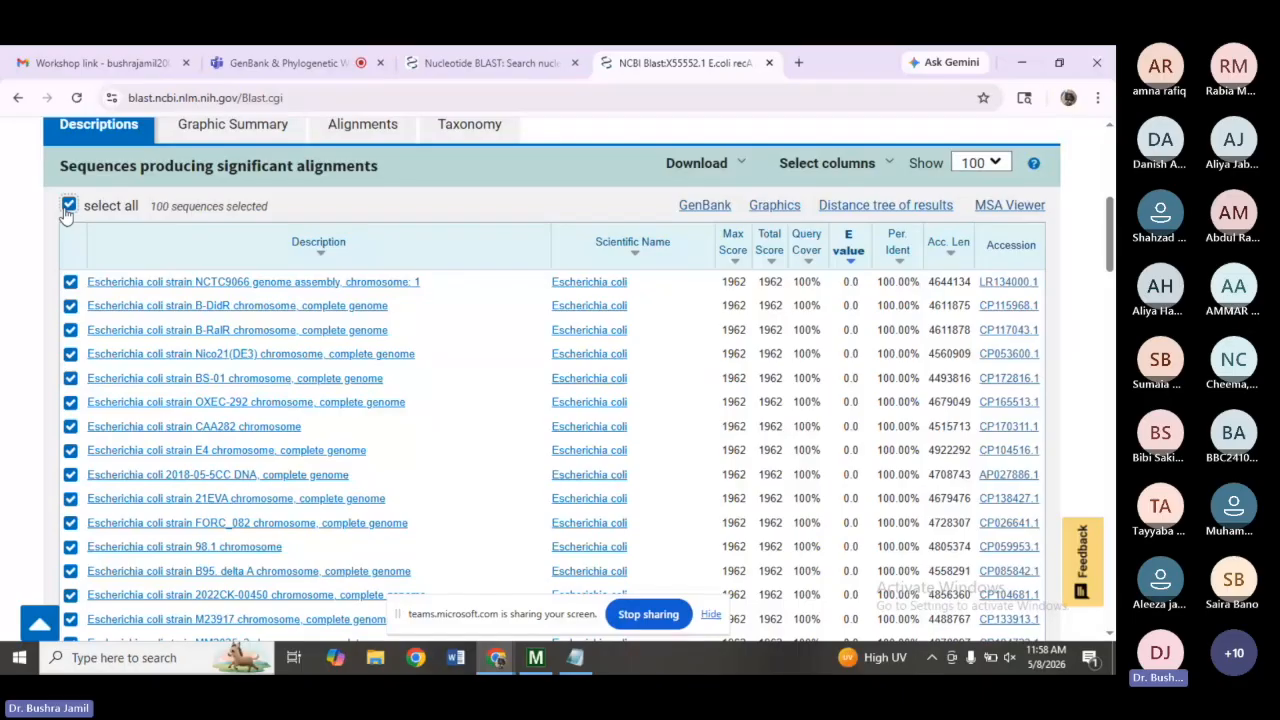
left_click(68, 206)
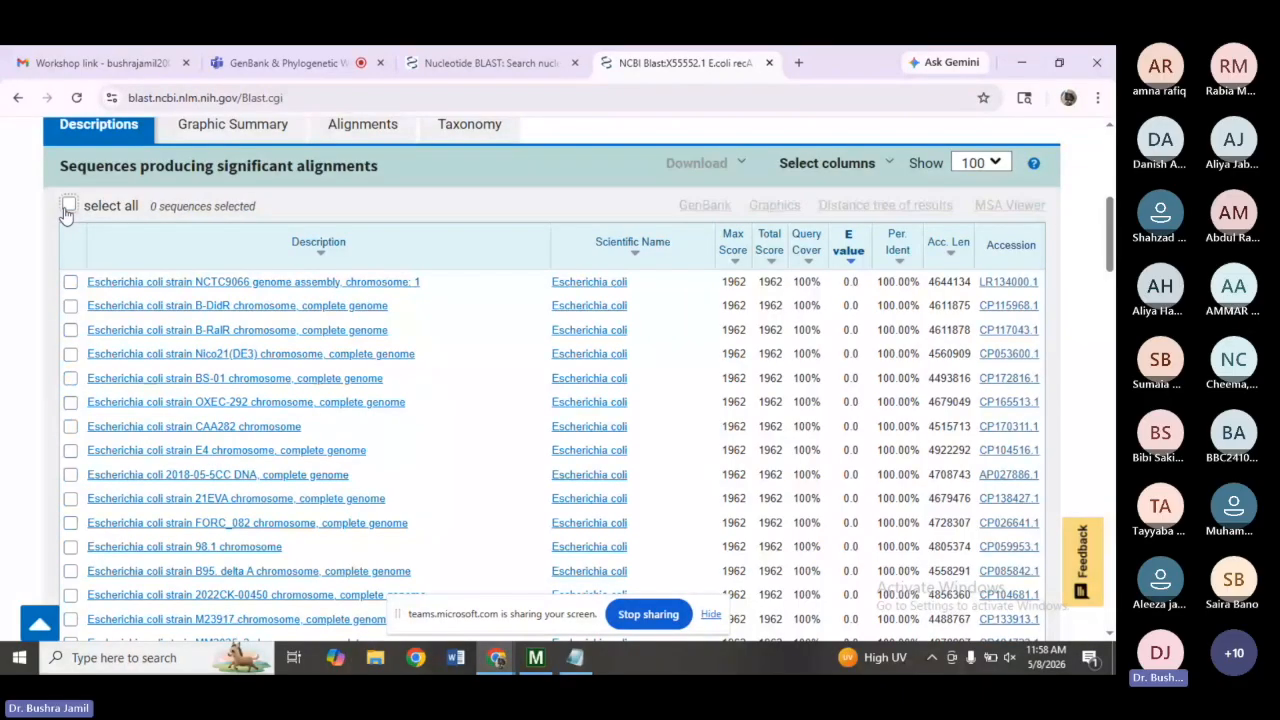
left_click(70, 283)
left_click(70, 307)
left_click(70, 331)
left_click(70, 356)
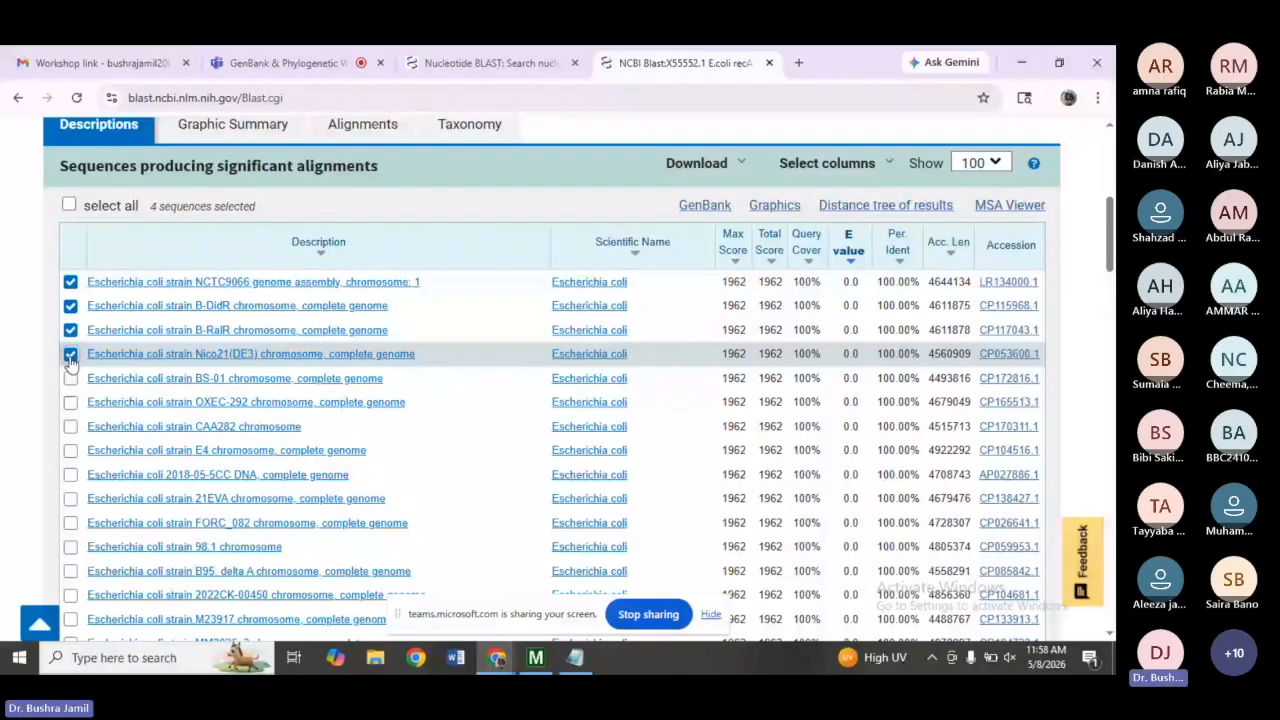
left_click(70, 378)
left_click(70, 402)
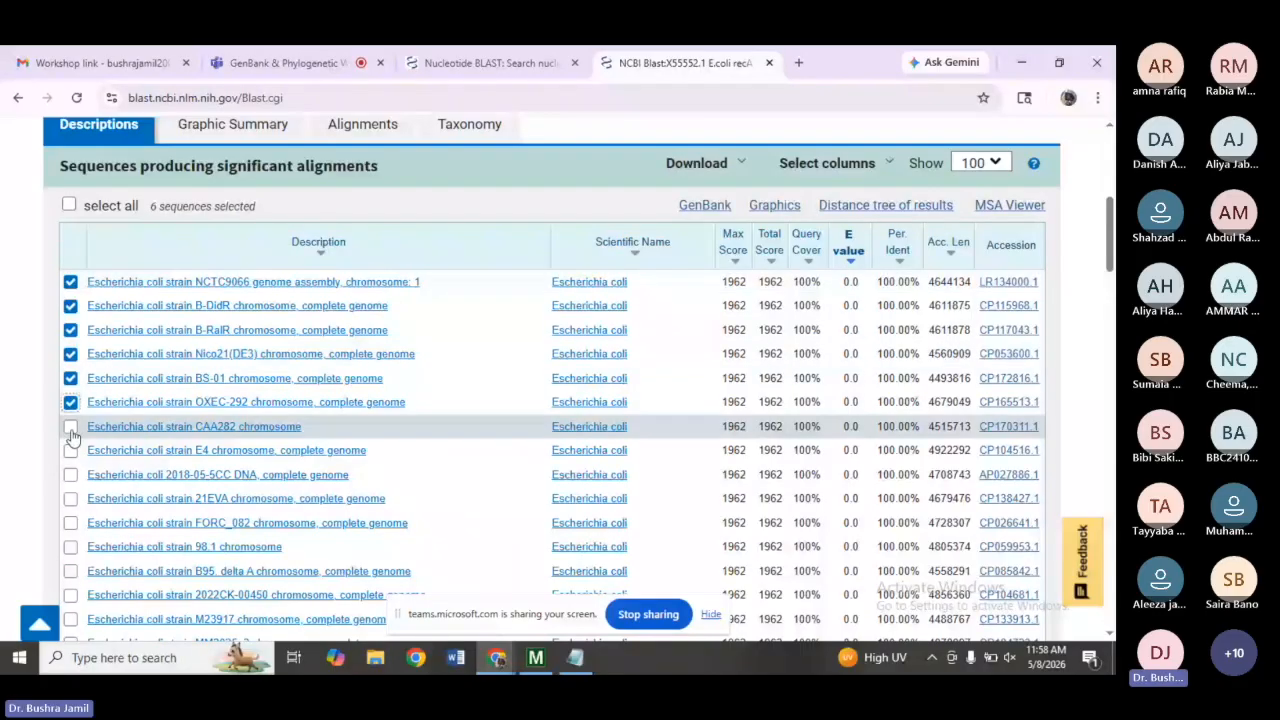
left_click(71, 427)
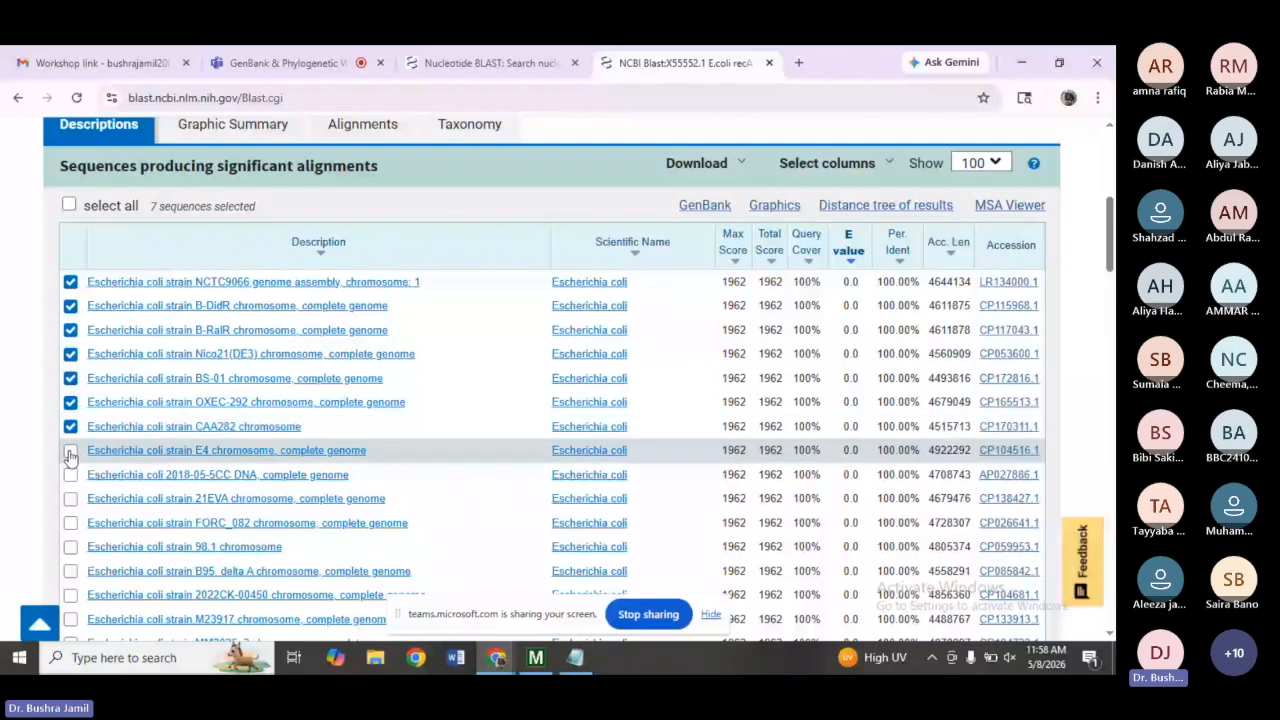
left_click(70, 451)
left_click(70, 474)
left_click(70, 498)
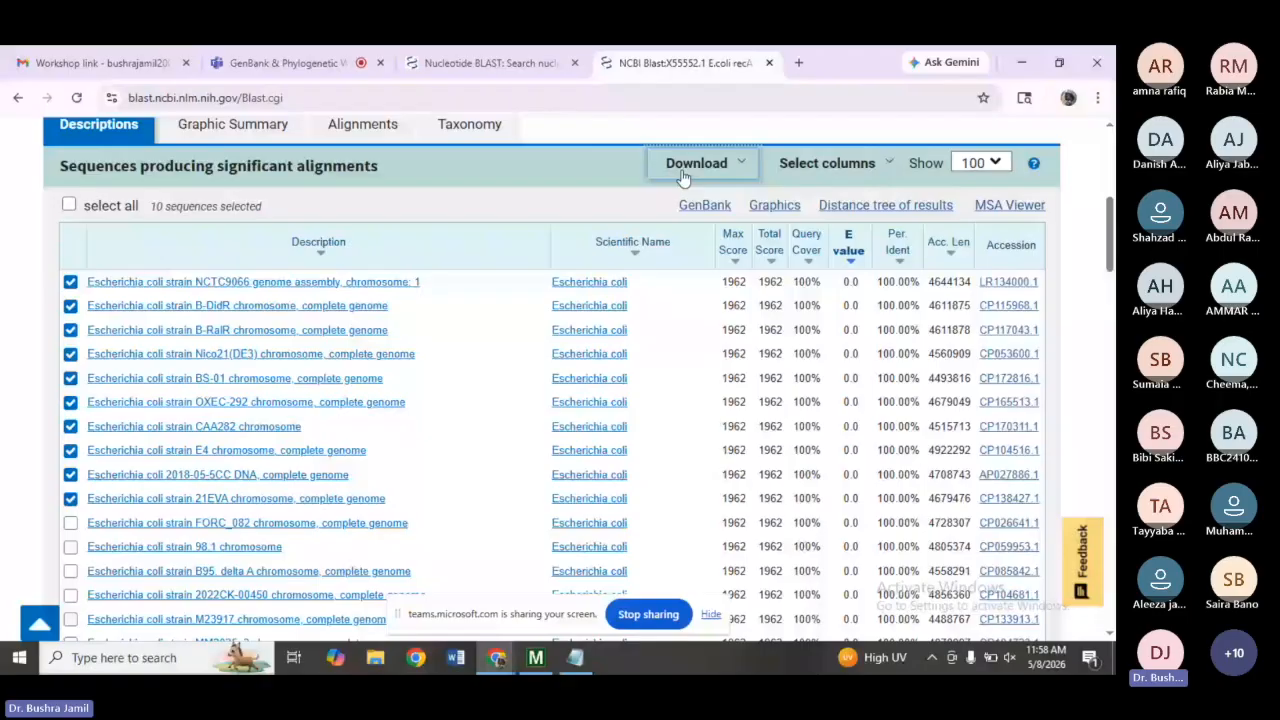
Download the selected hit sequences as a FASTA file.
left_click(684, 166)
left_click(705, 214)
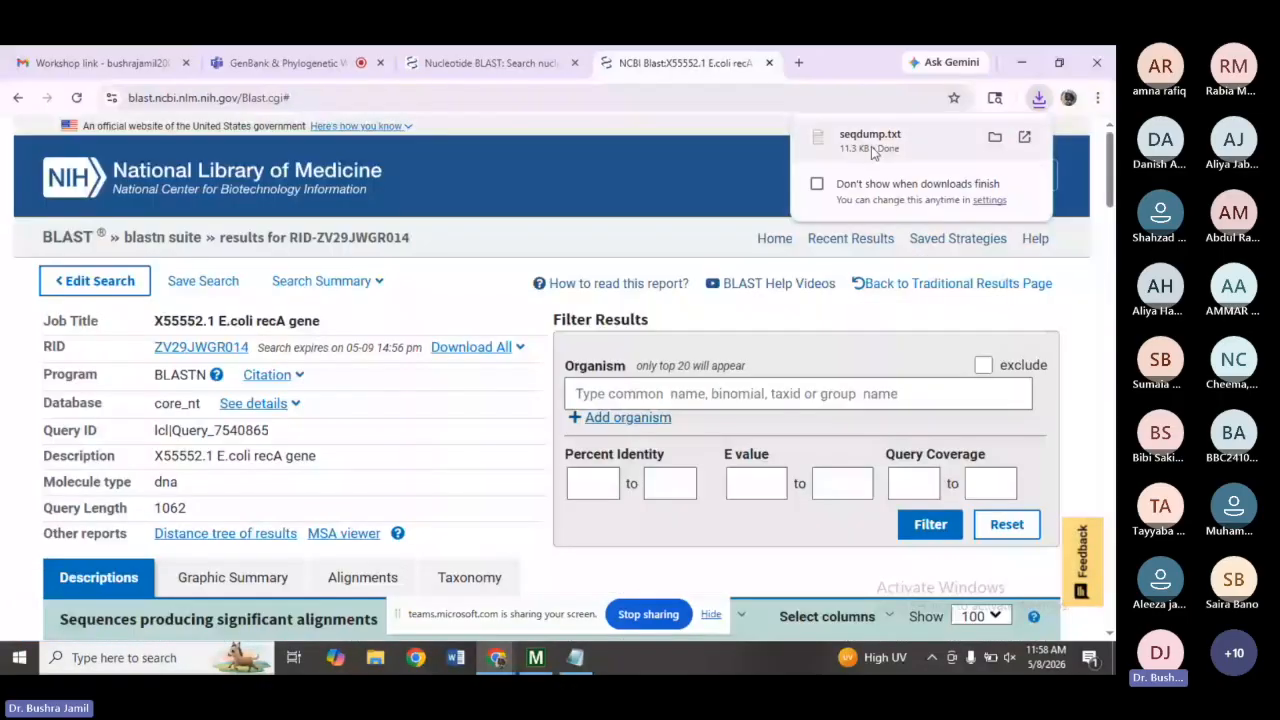
Switch to MEGA12 and create a new DNA alignment in the Alignment Explorer.
left_click(1010, 48)
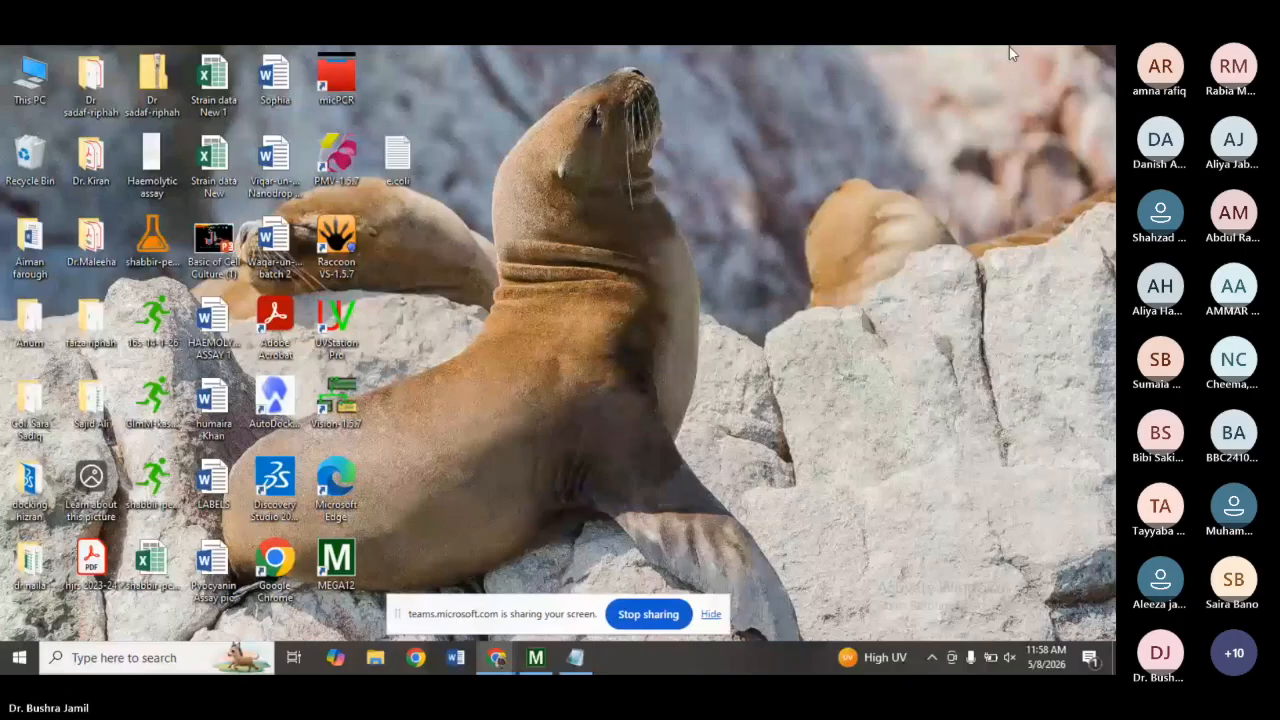
mouse_move(537, 671)
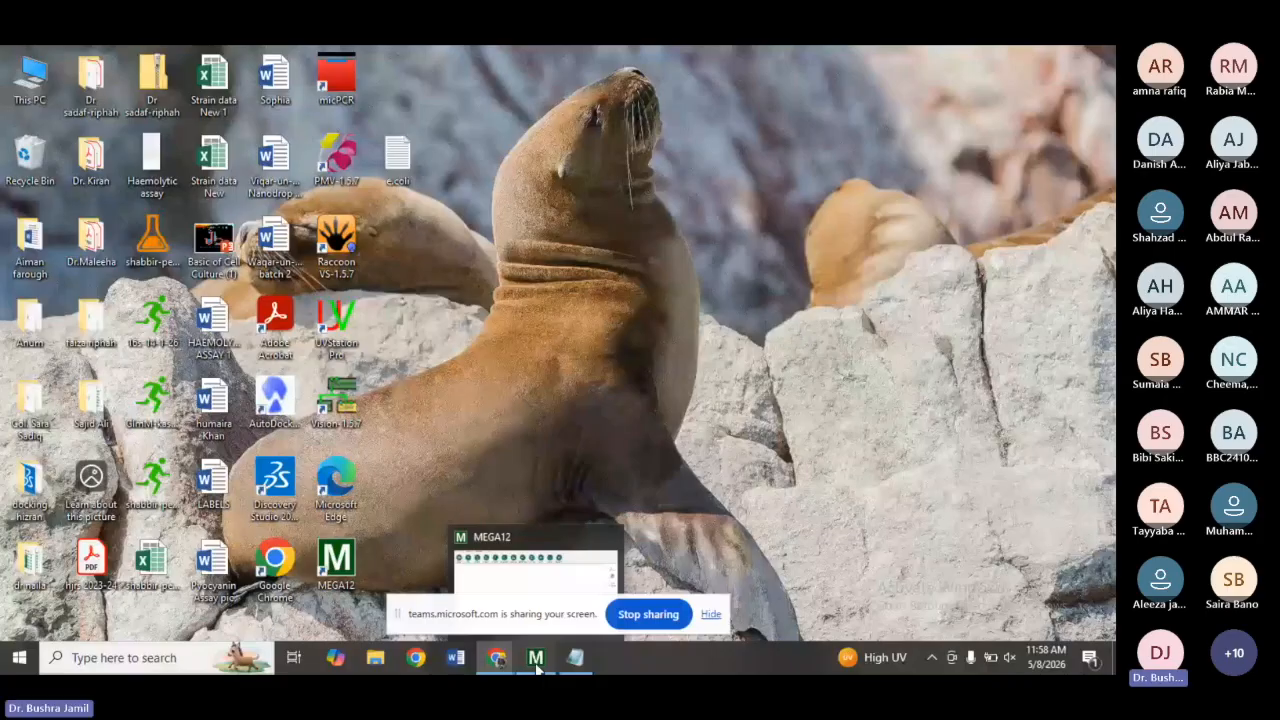
left_click(537, 665)
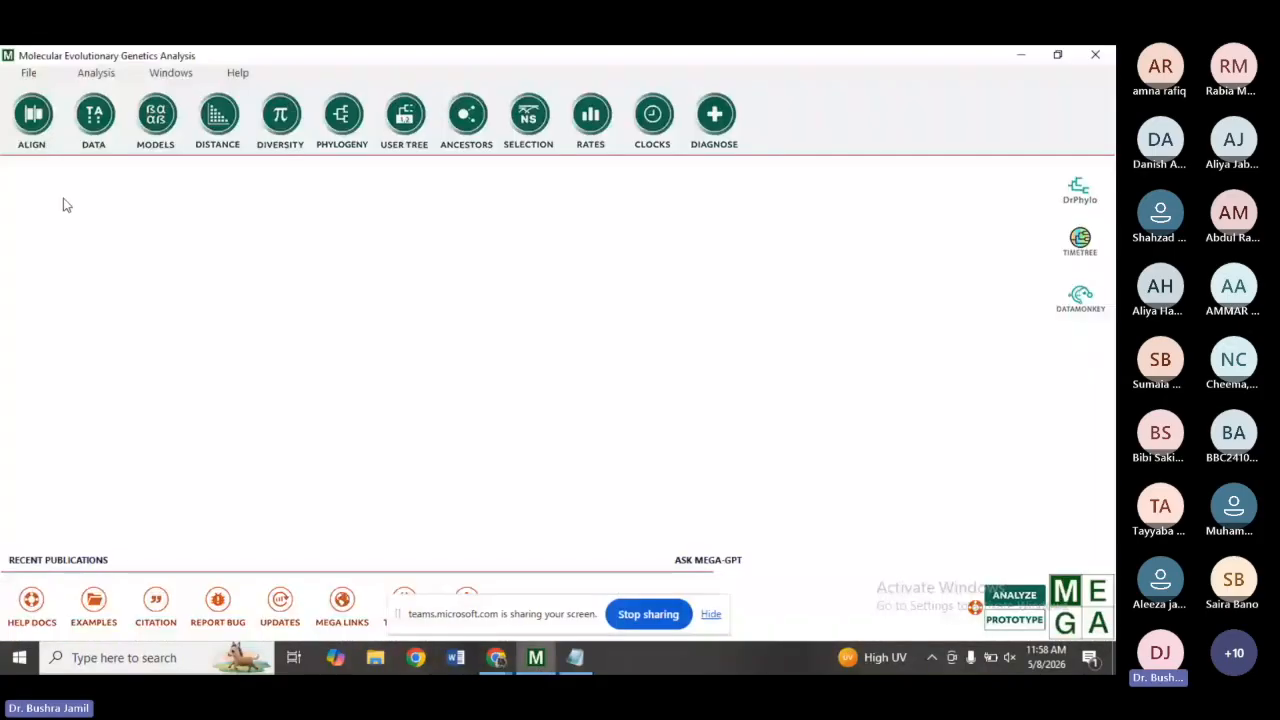
left_click(35, 117)
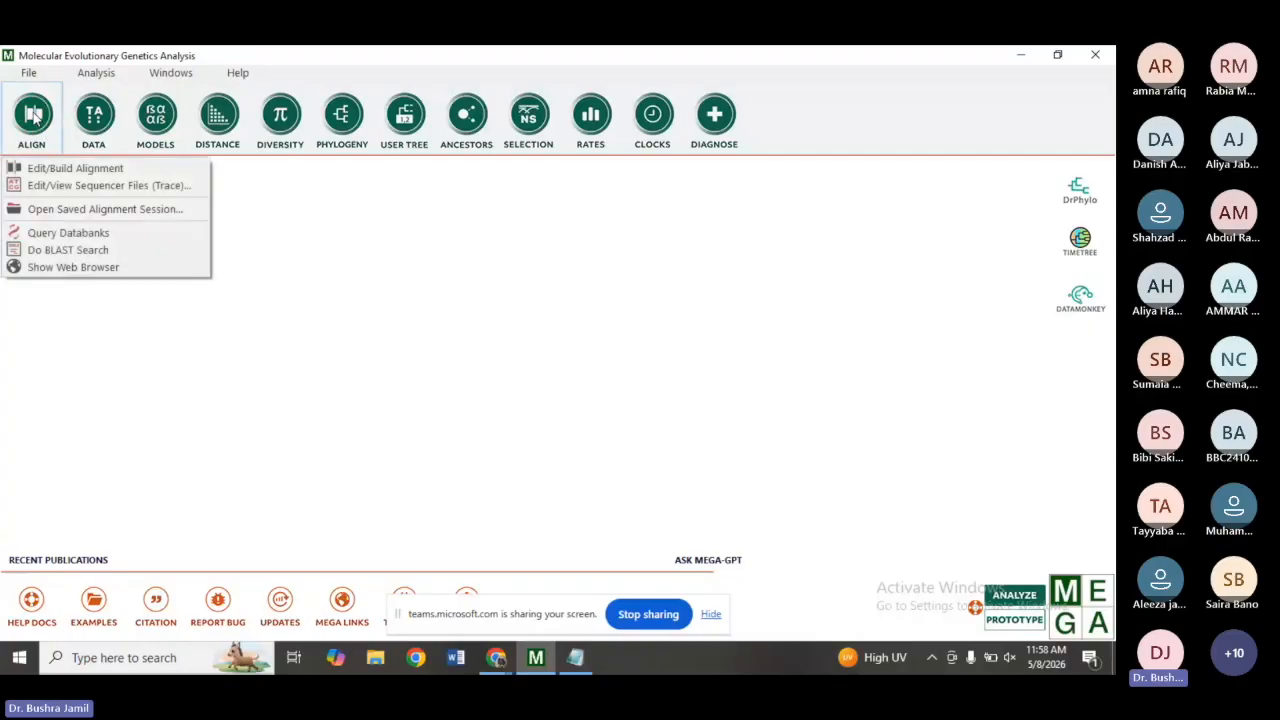
left_click(70, 169)
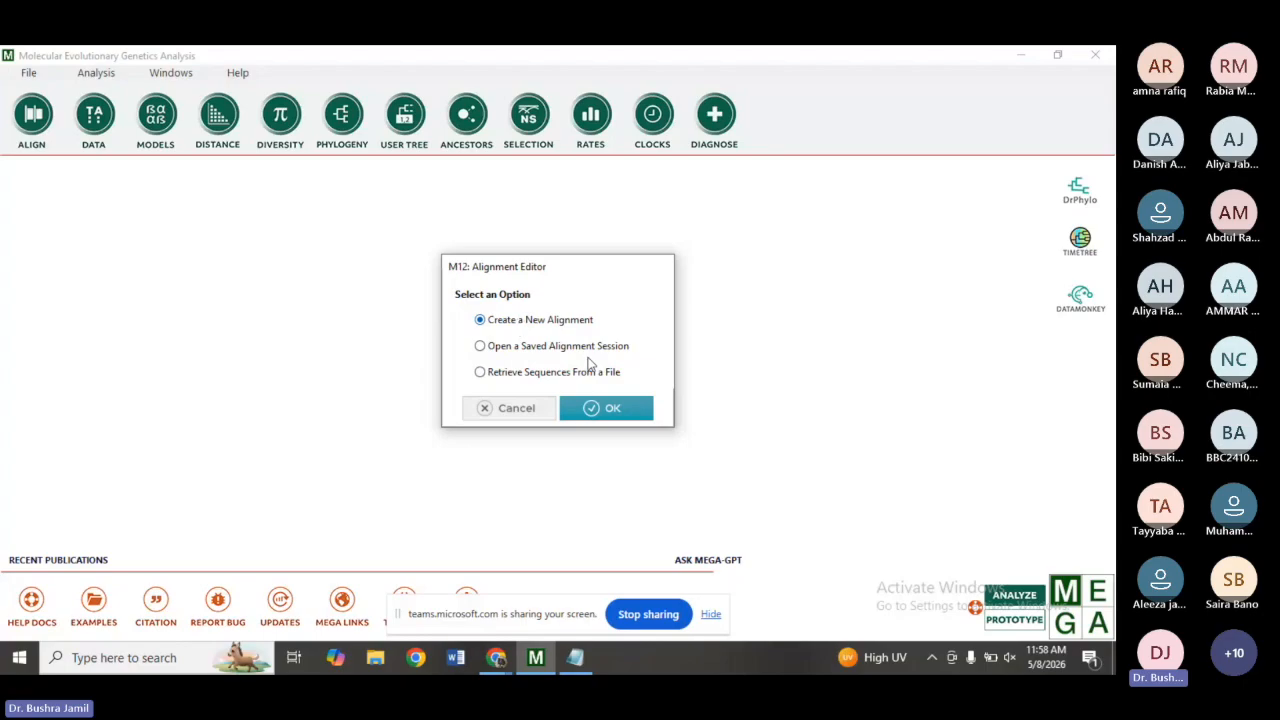
left_click(610, 412)
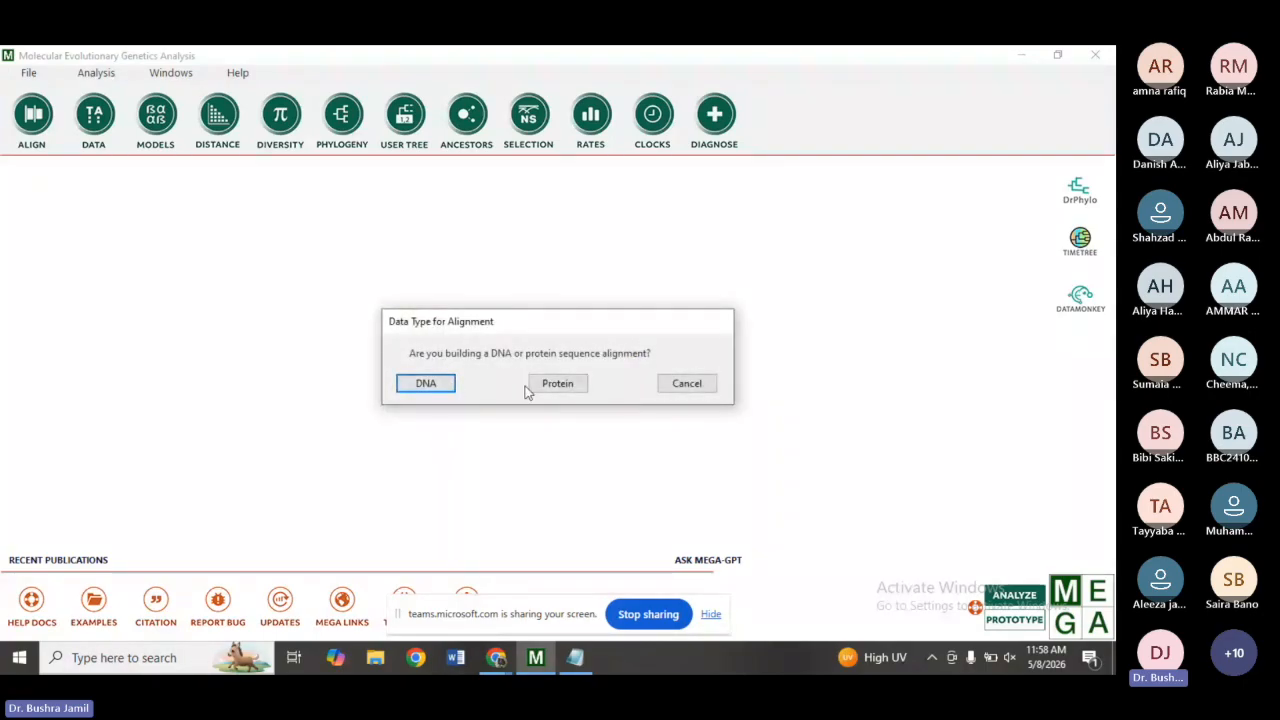
left_click(427, 387)
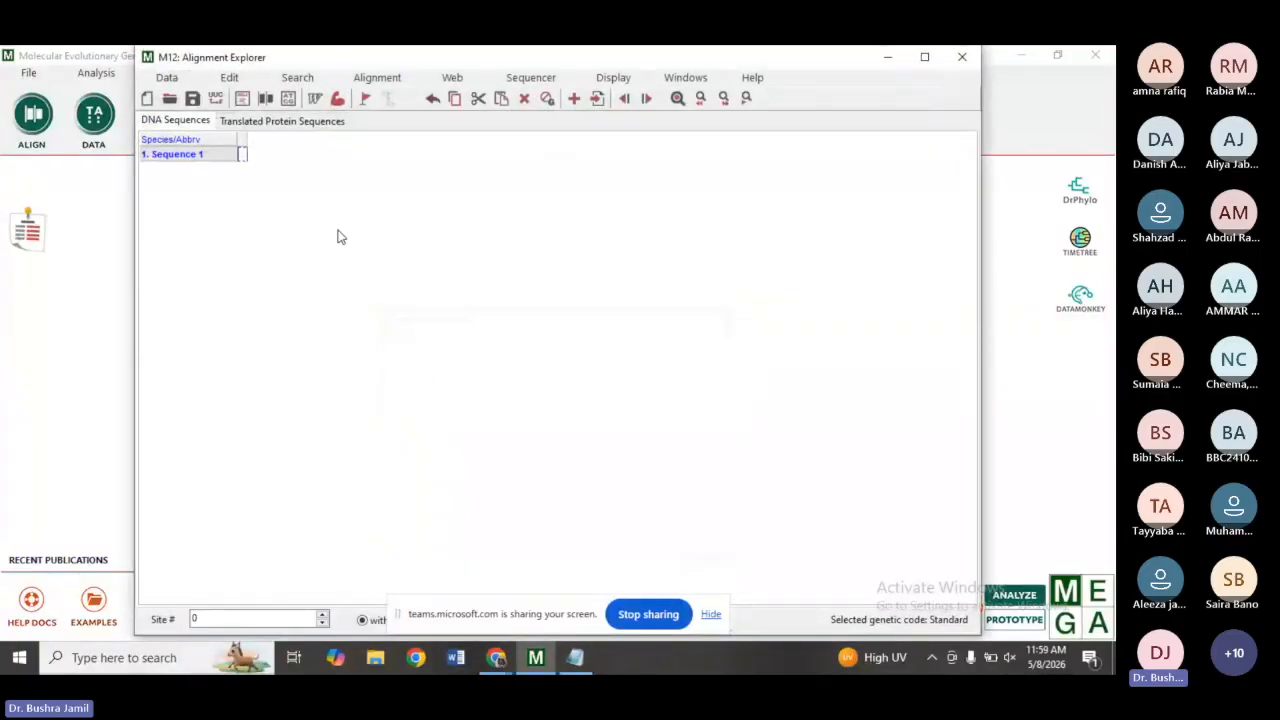
Insert the e.coli.txt sequence file from the Desktop into the alignment.
left_click(233, 80)
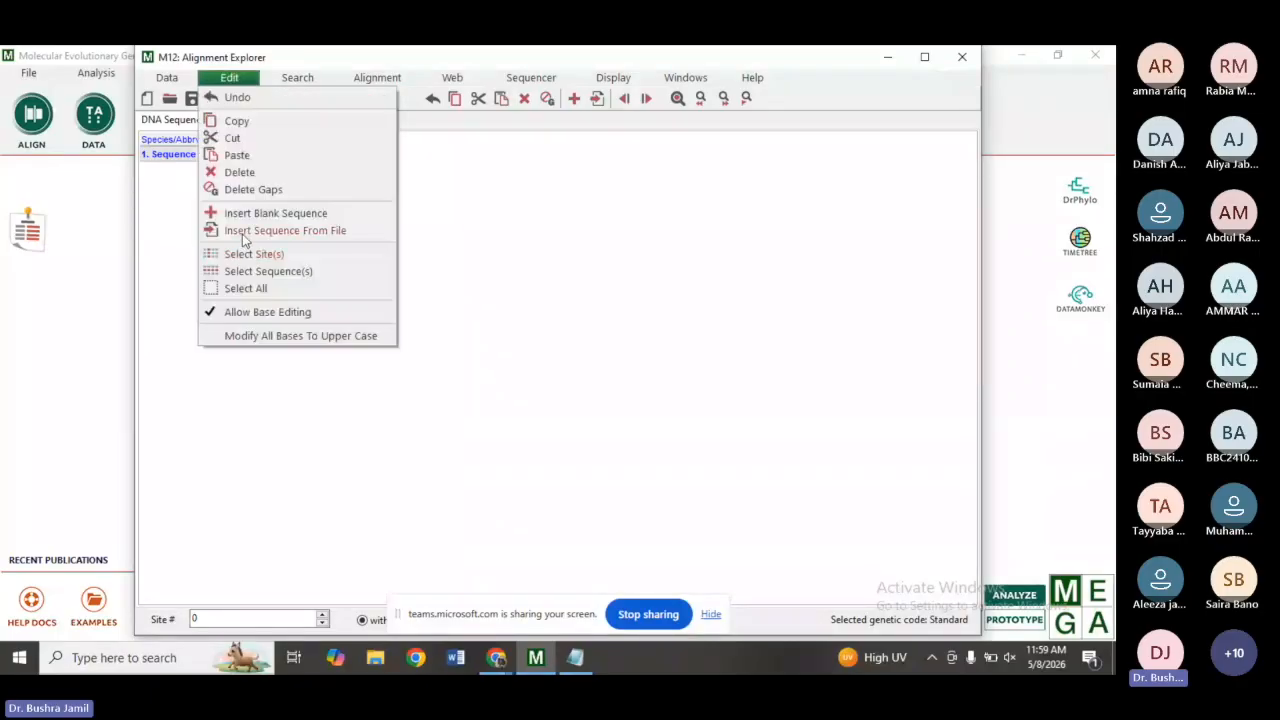
left_click(242, 234)
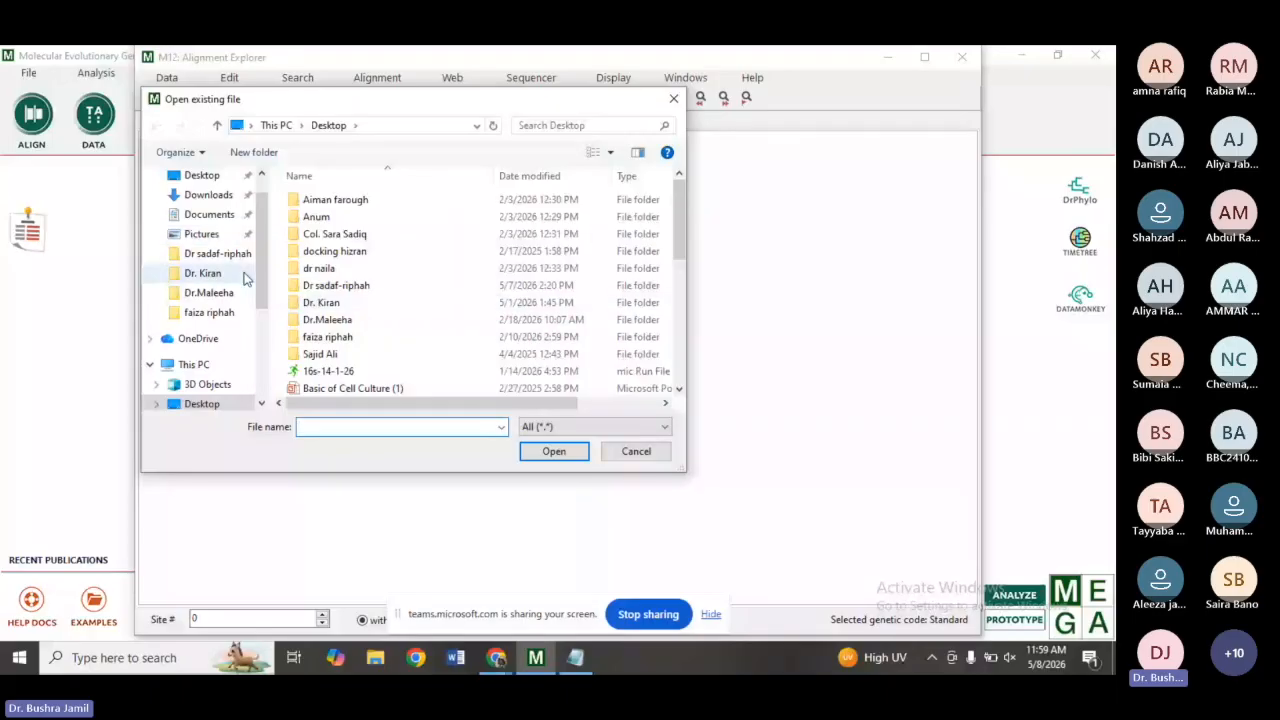
left_click(209, 402)
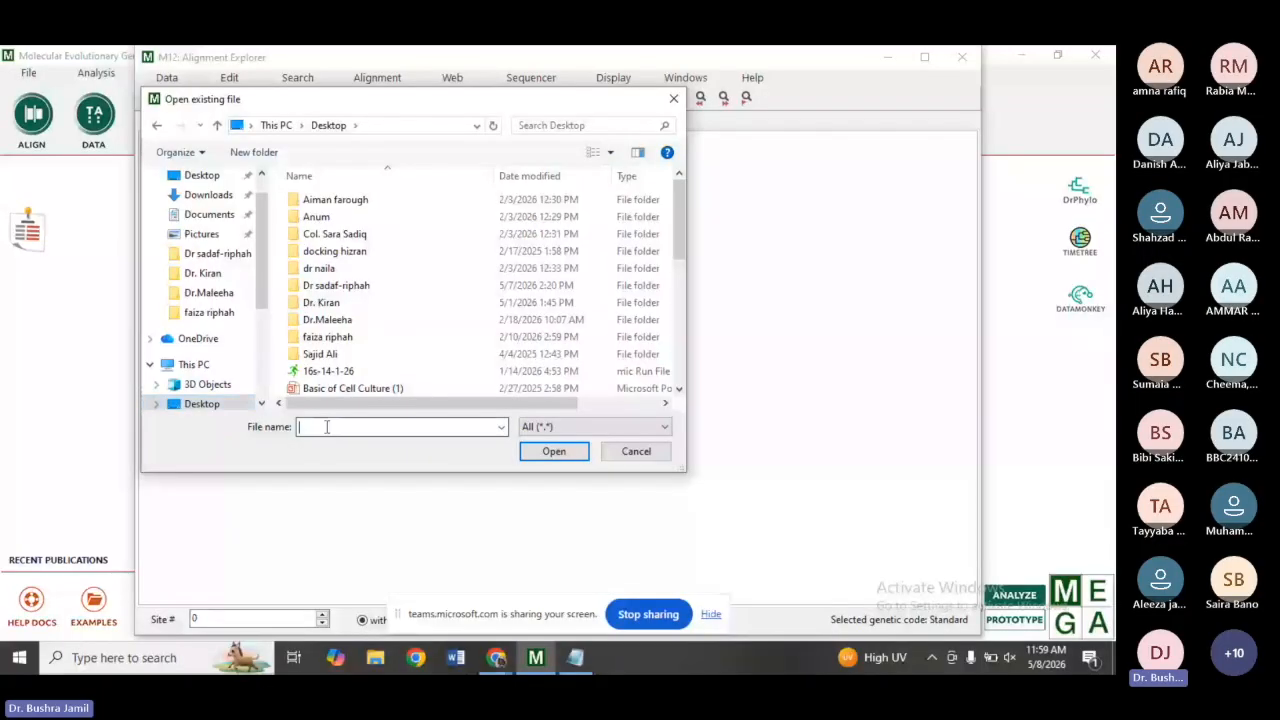
type("e")
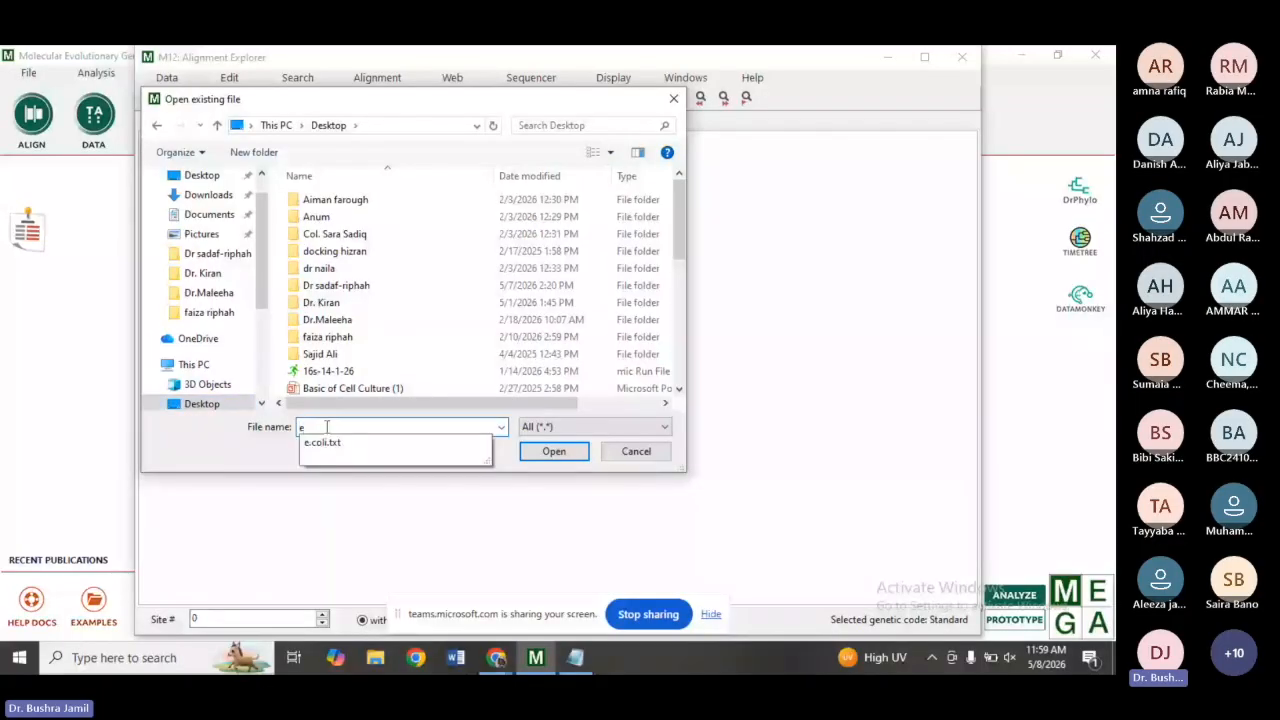
left_click(322, 442)
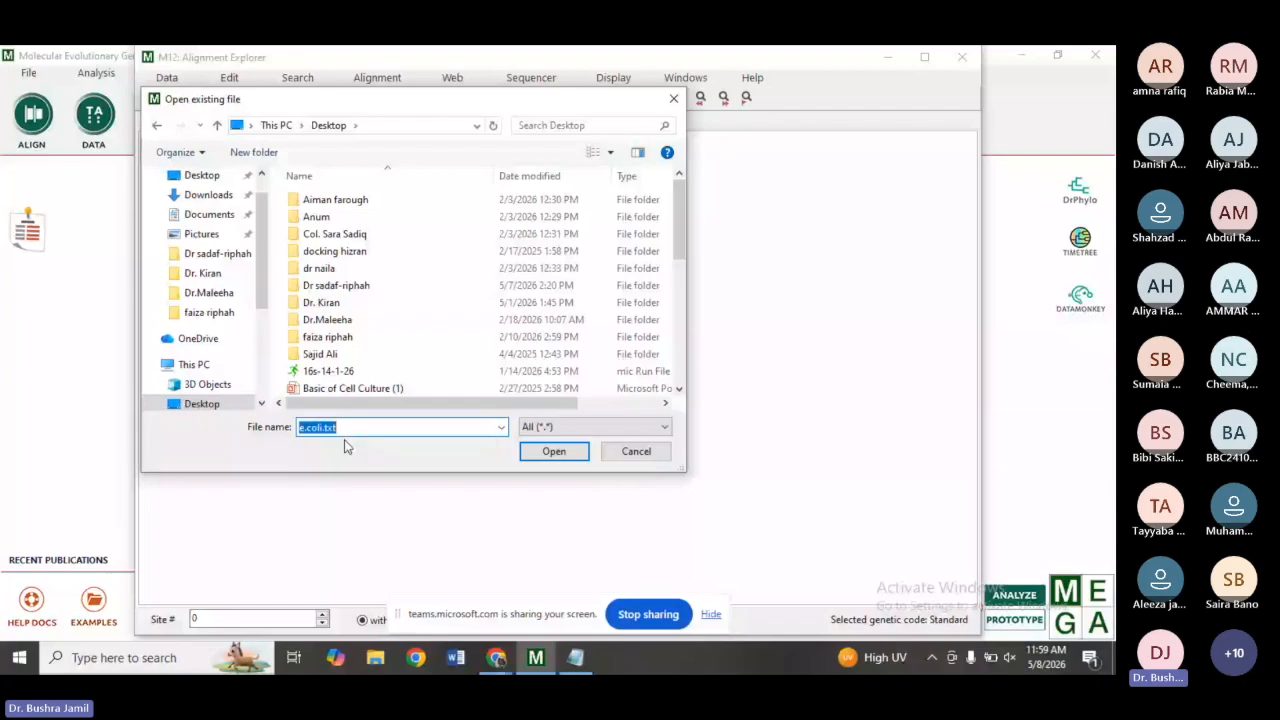
left_click(577, 457)
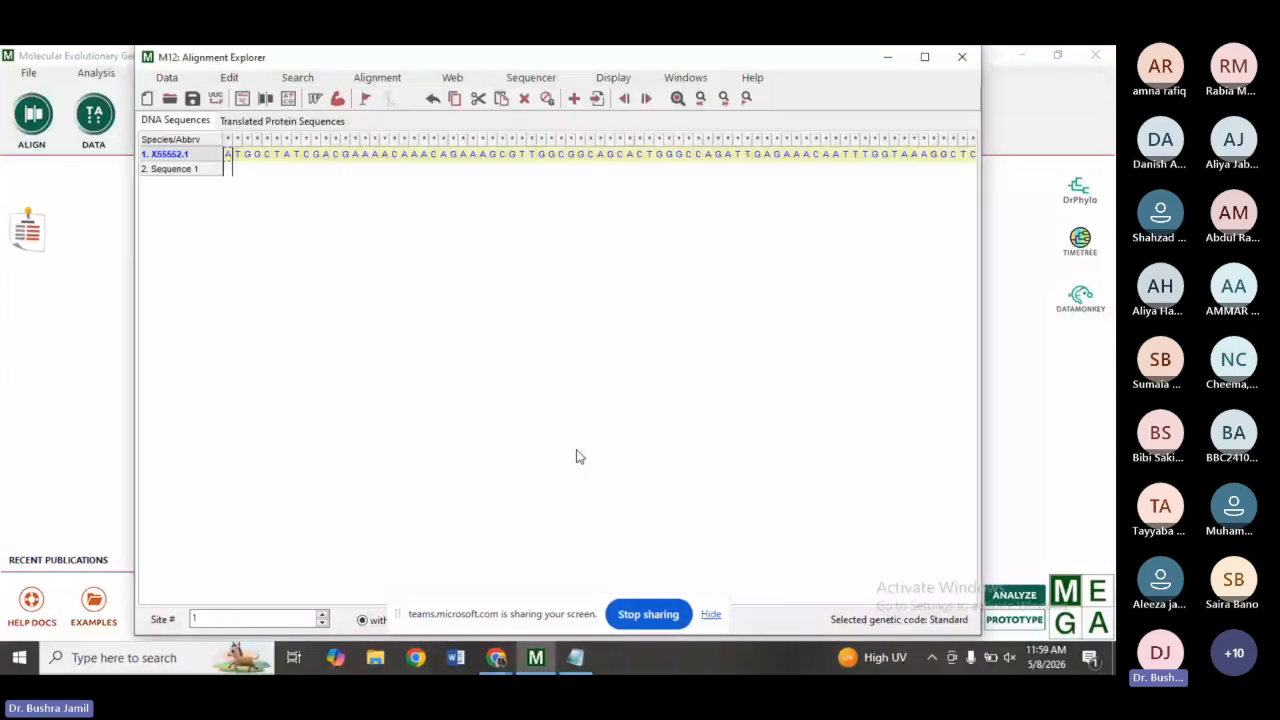
Insert the downloaded seqdump file from Downloads, then delete the empty Sequence 1 row.
left_click(230, 80)
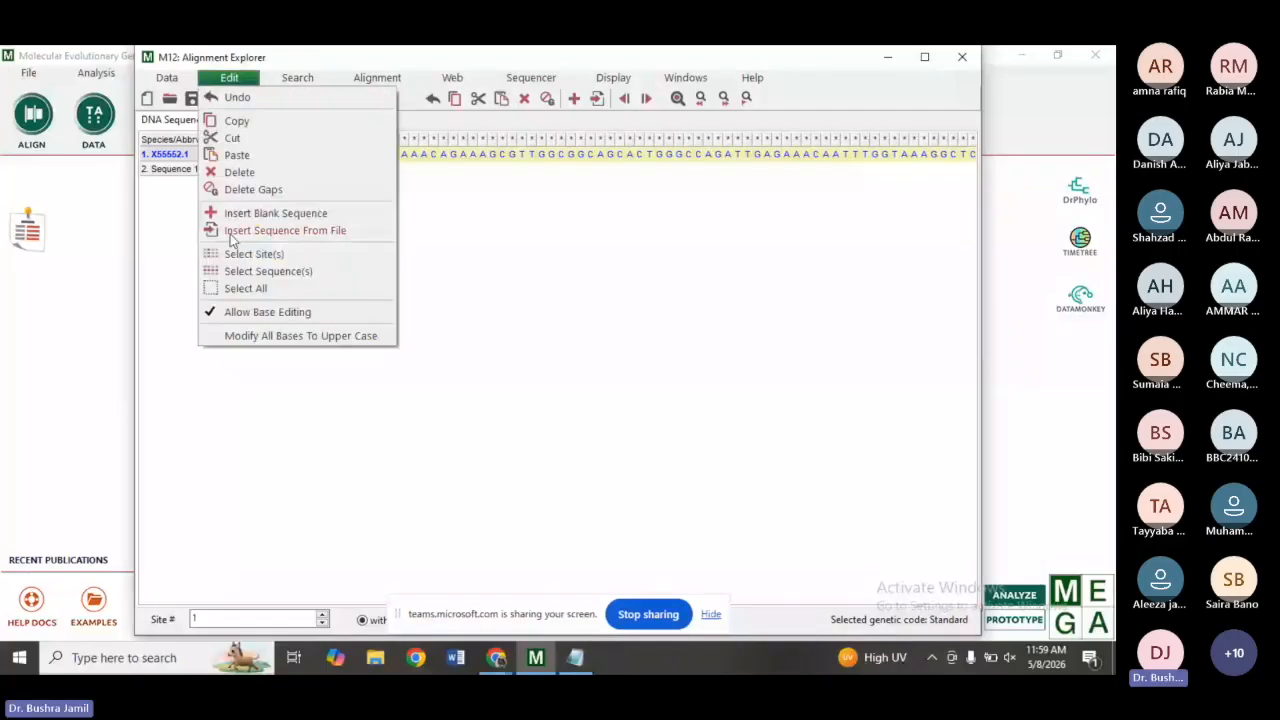
left_click(260, 231)
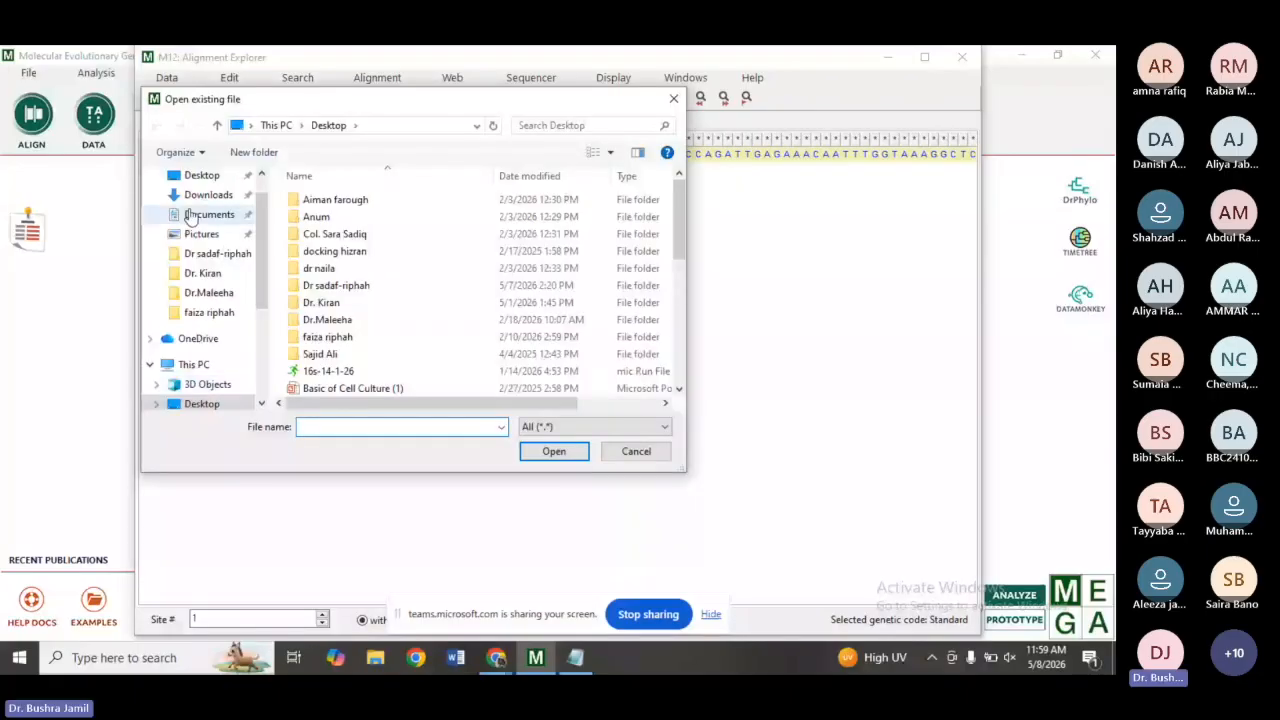
left_click(205, 195)
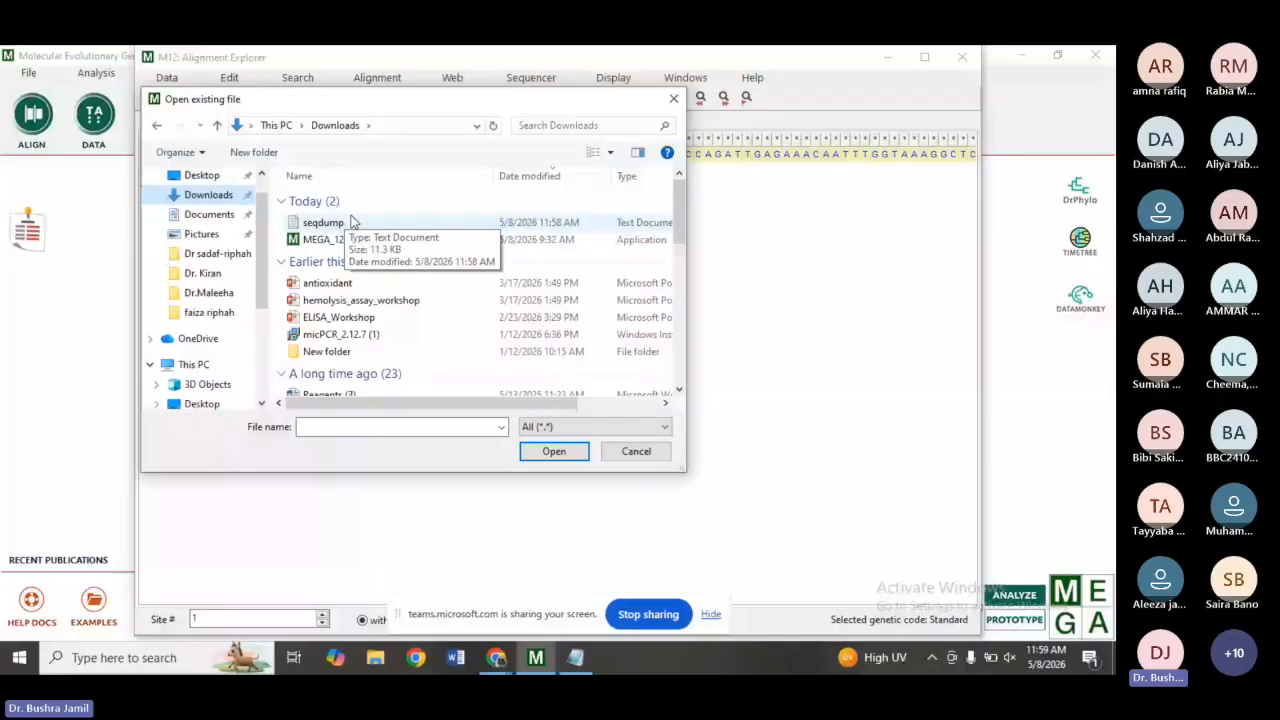
double_click(351, 221)
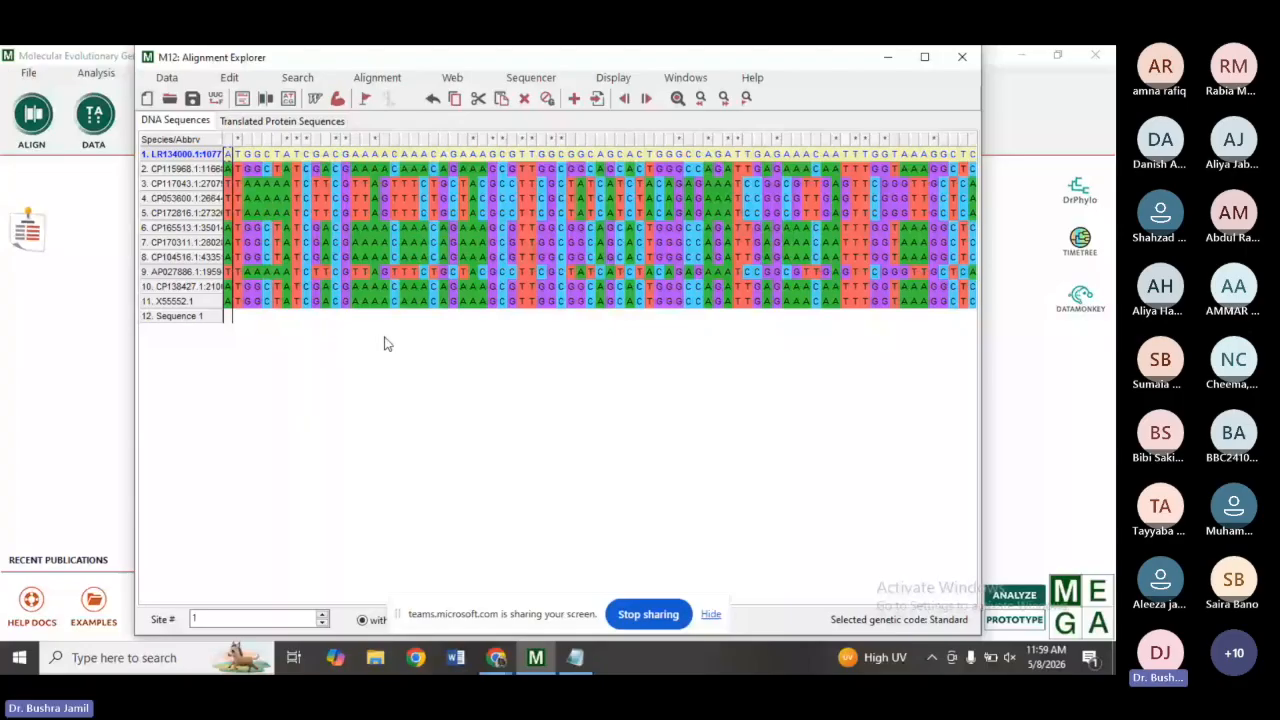
left_click(200, 318)
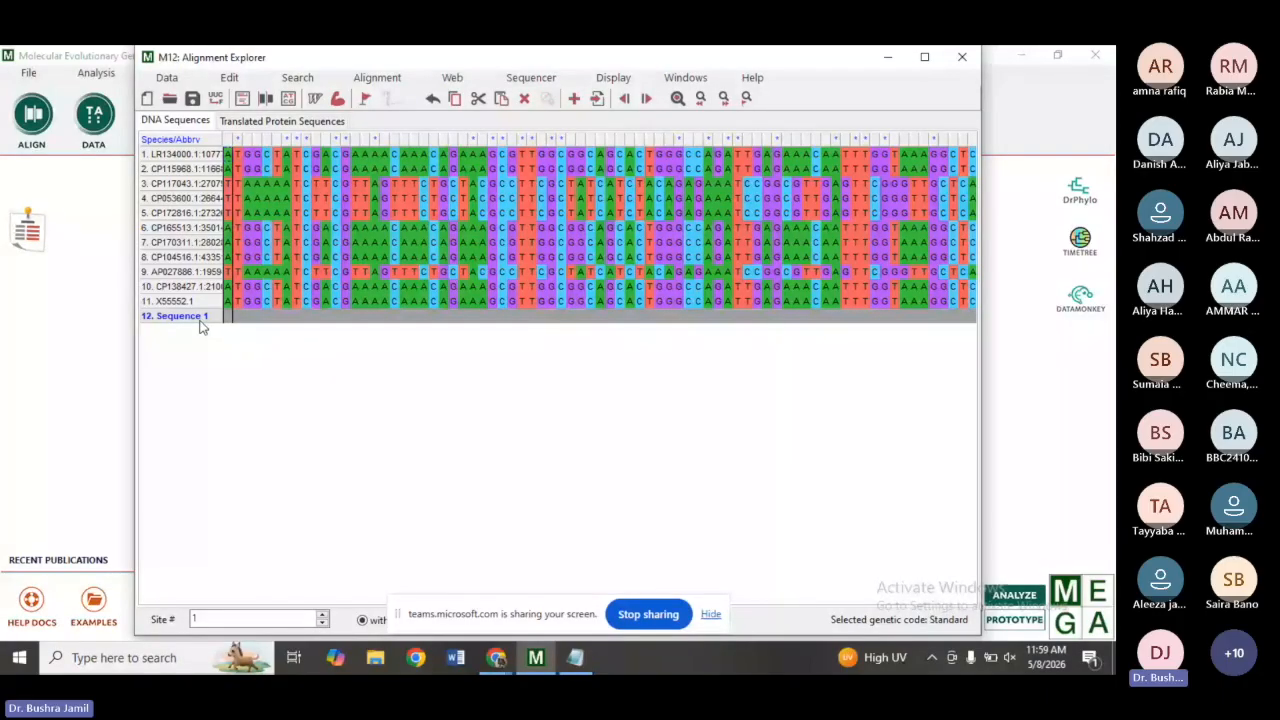
key("Delete")
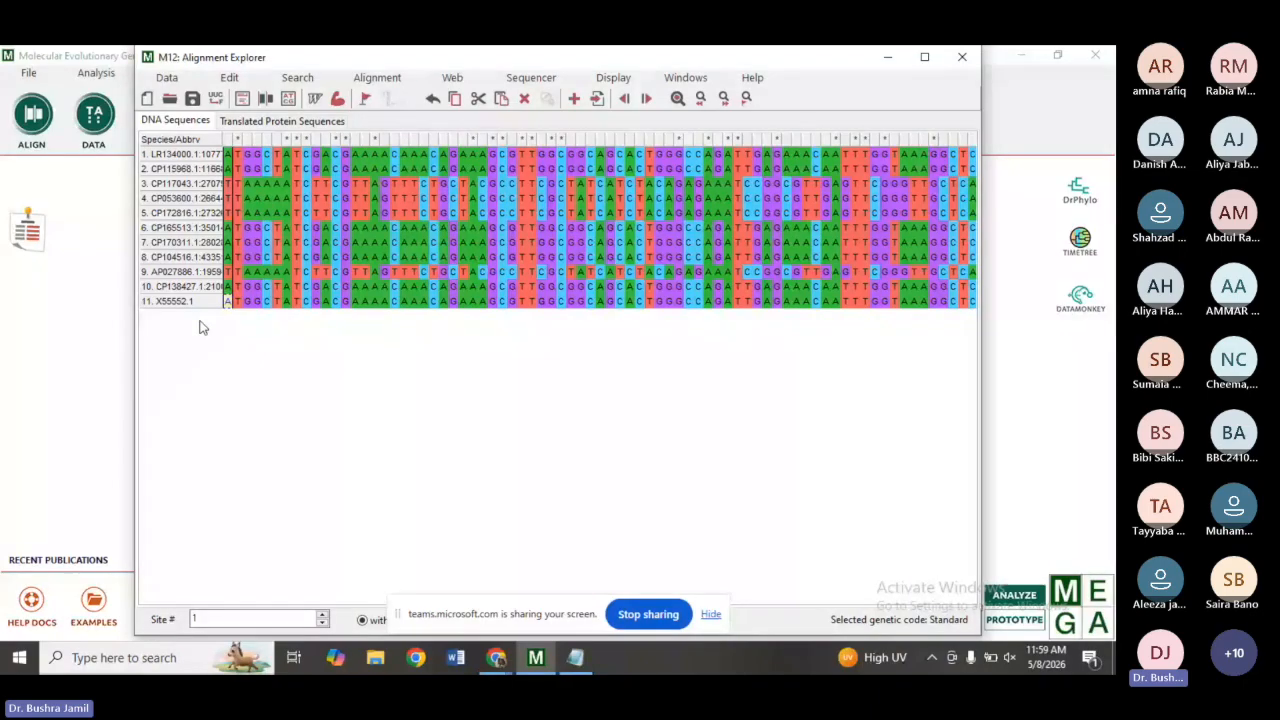
Select all sequences and align them by ClustalW with the default parameters.
key("ctrl+a")
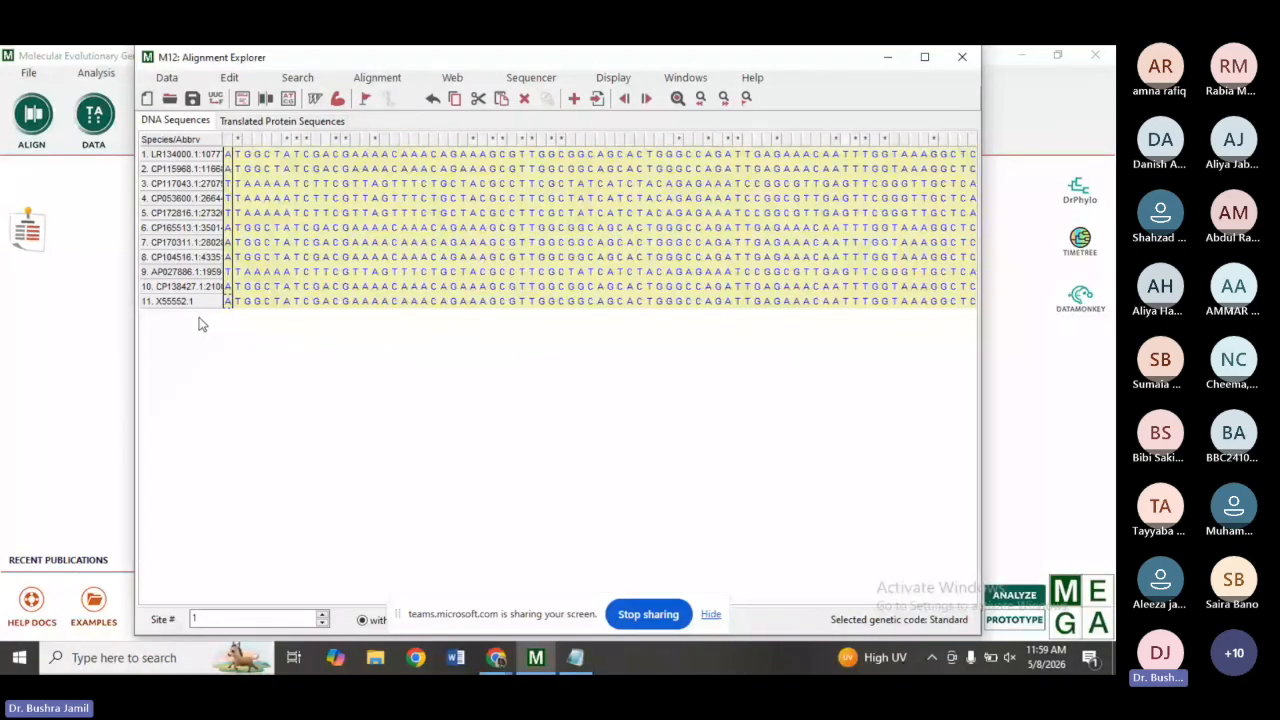
left_click(380, 82)
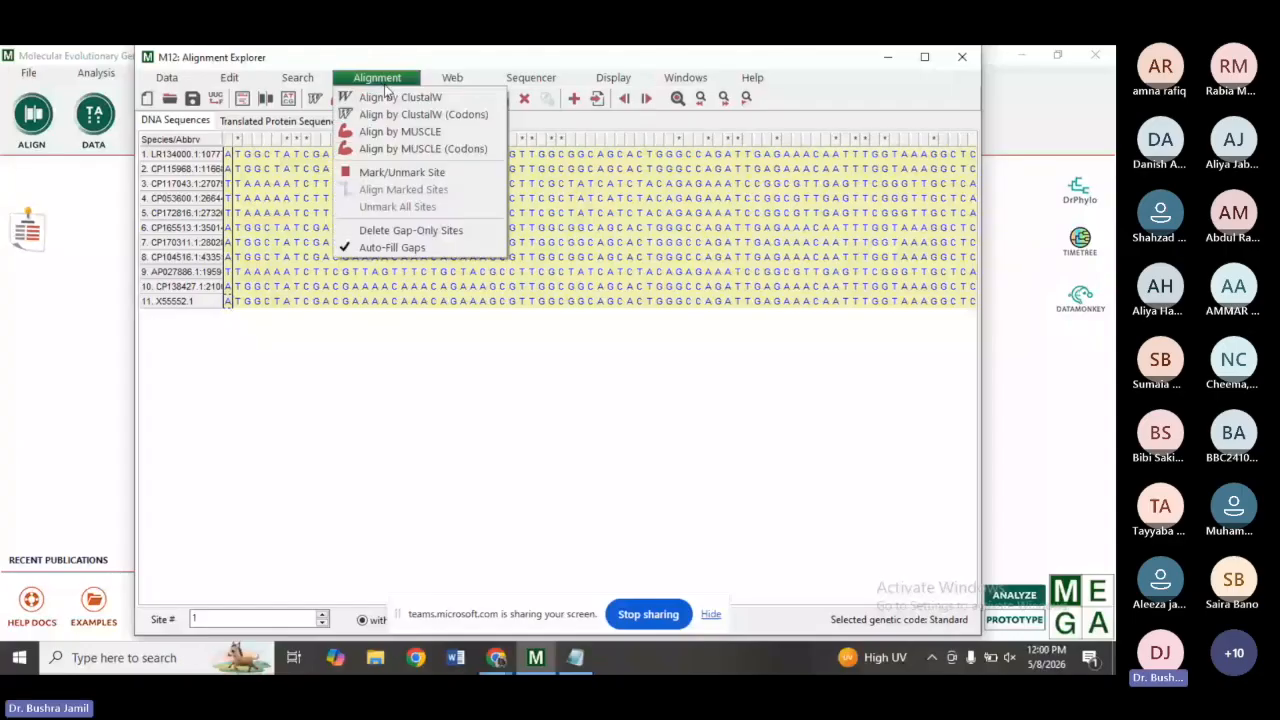
left_click(404, 97)
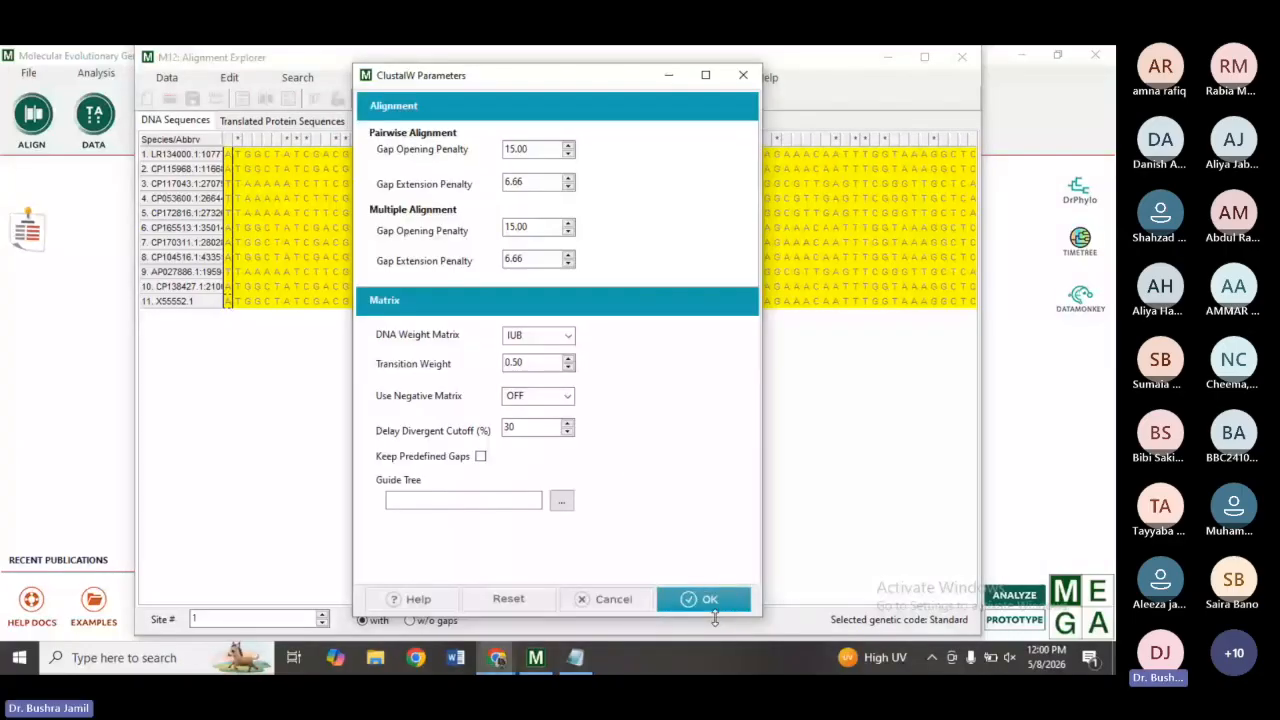
left_click(718, 608)
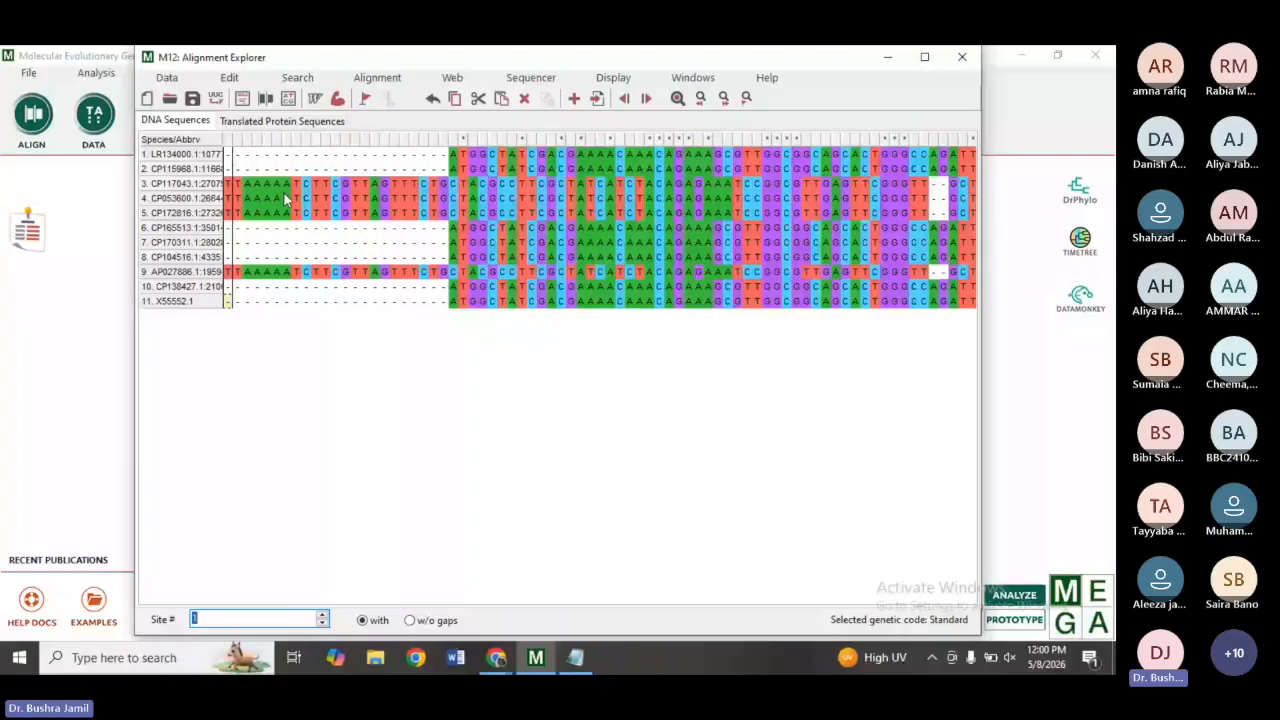
Export the alignment in MEGA format to the Desktop with the file name e.coli.
left_click(170, 78)
key("Right")
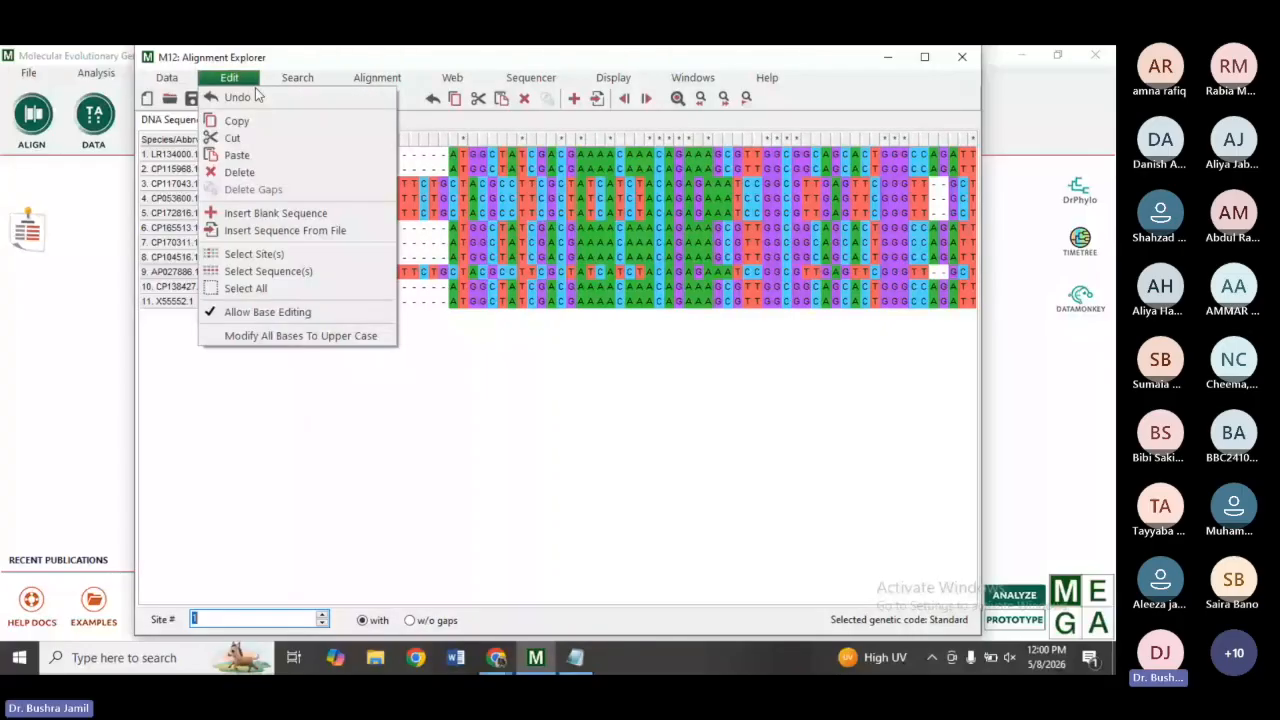
mouse_move(150, 80)
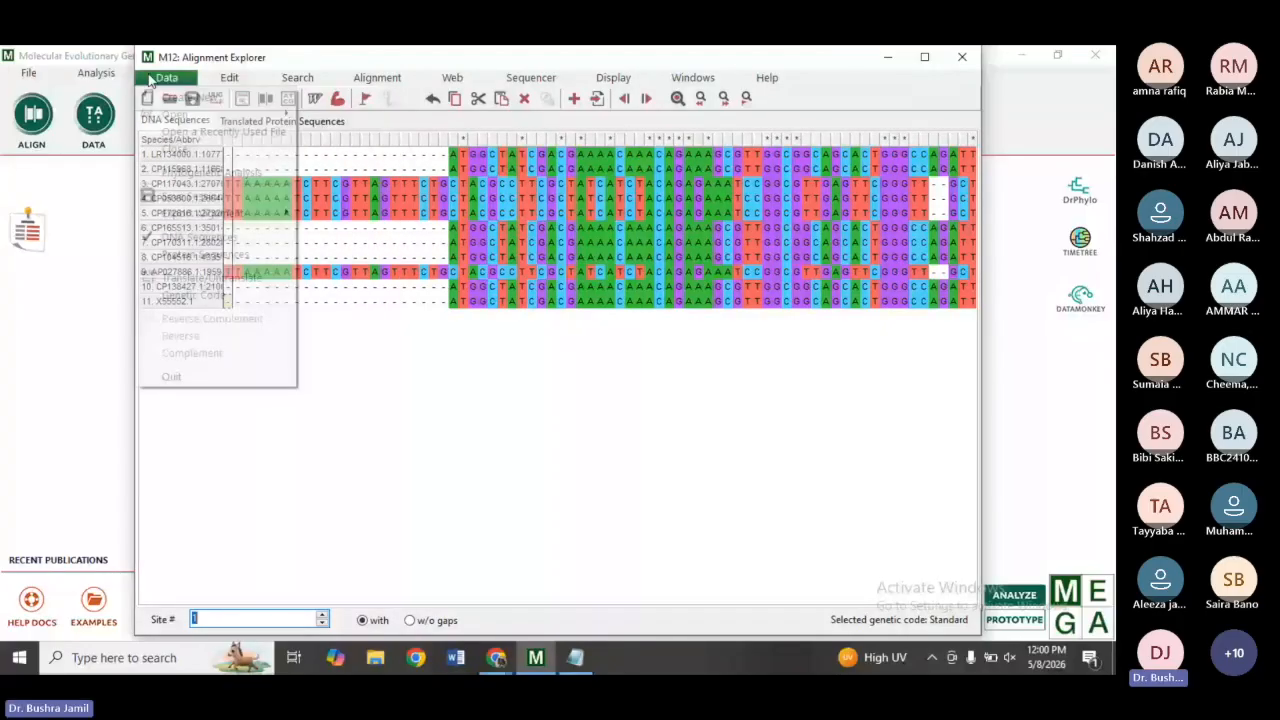
mouse_move(280, 216)
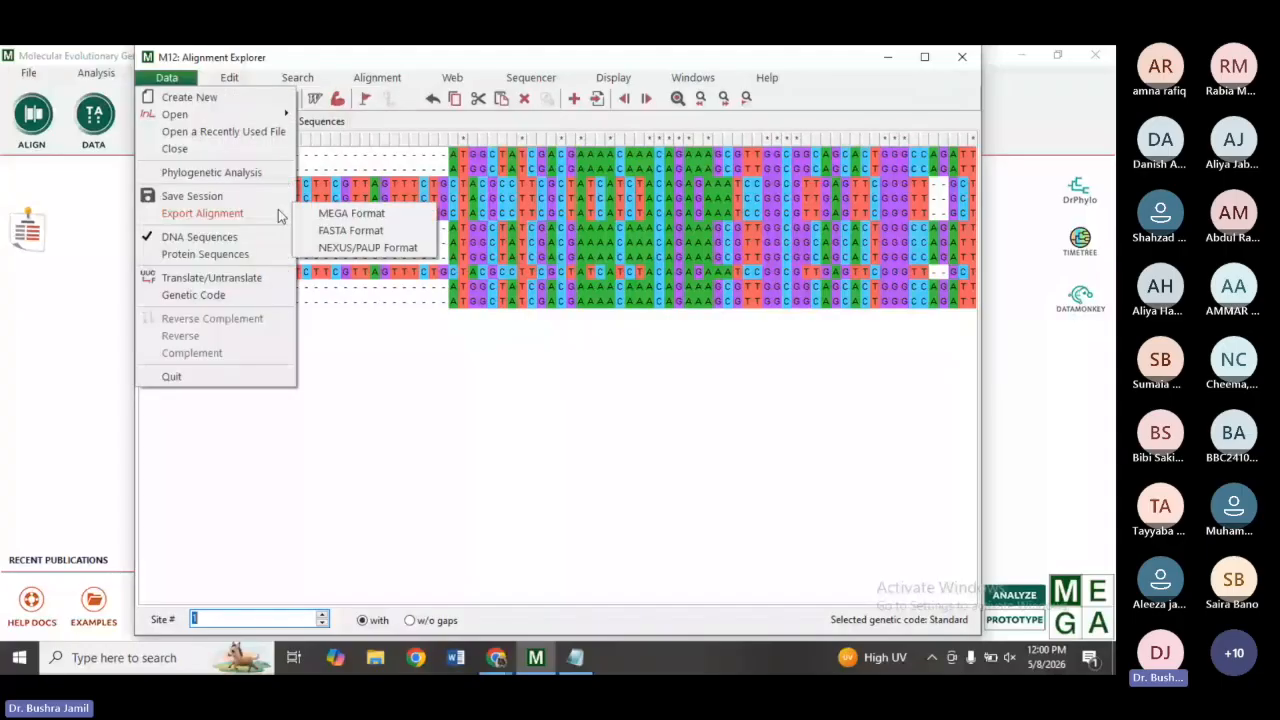
left_click(345, 214)
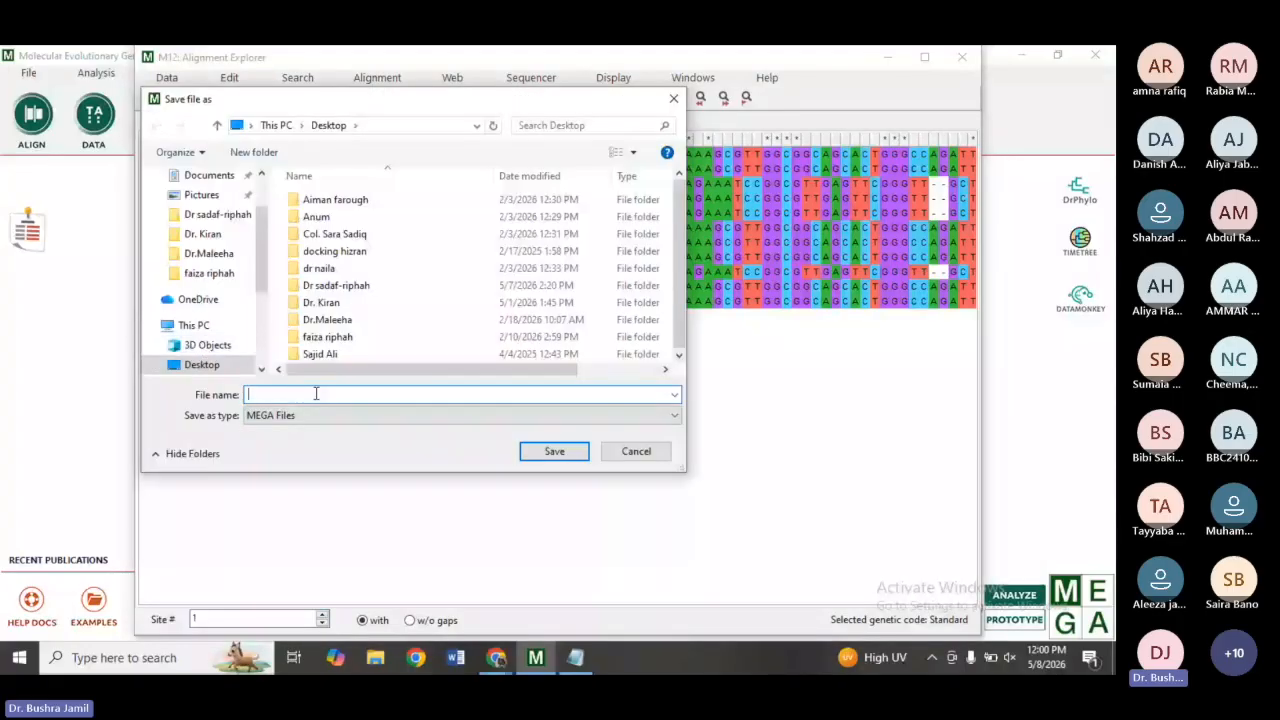
type("e.coli")
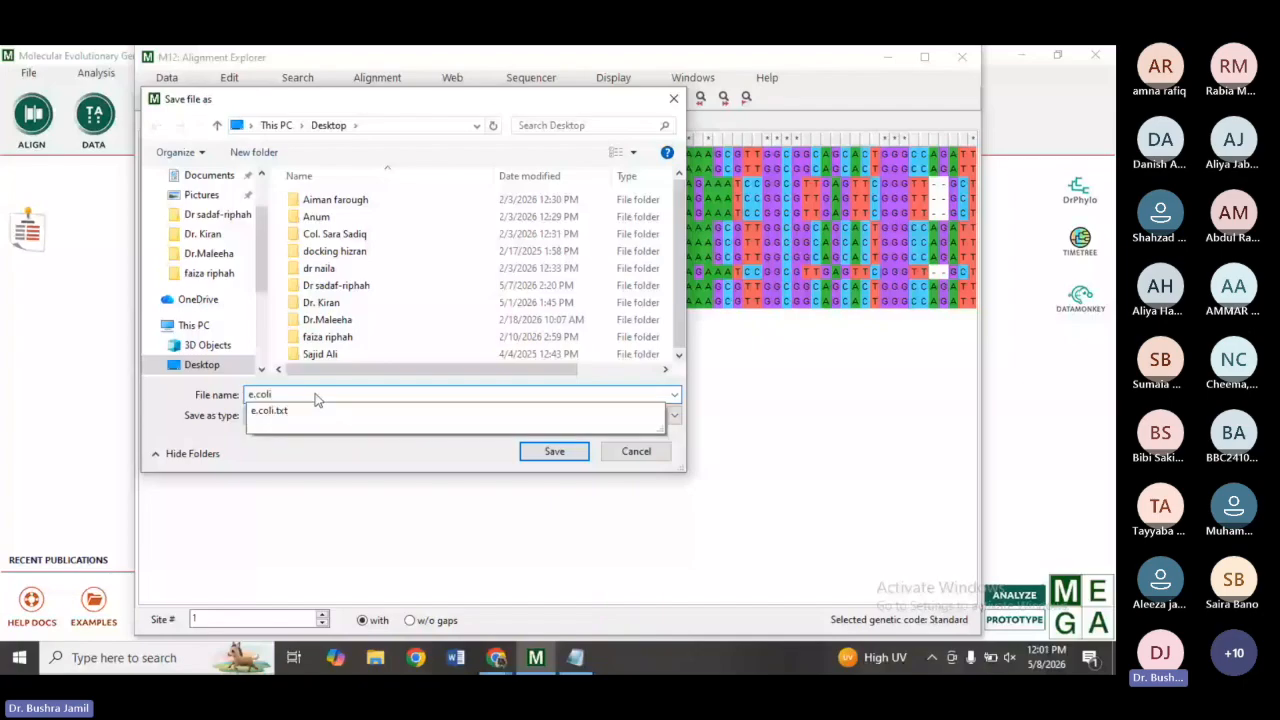
left_click(553, 451)
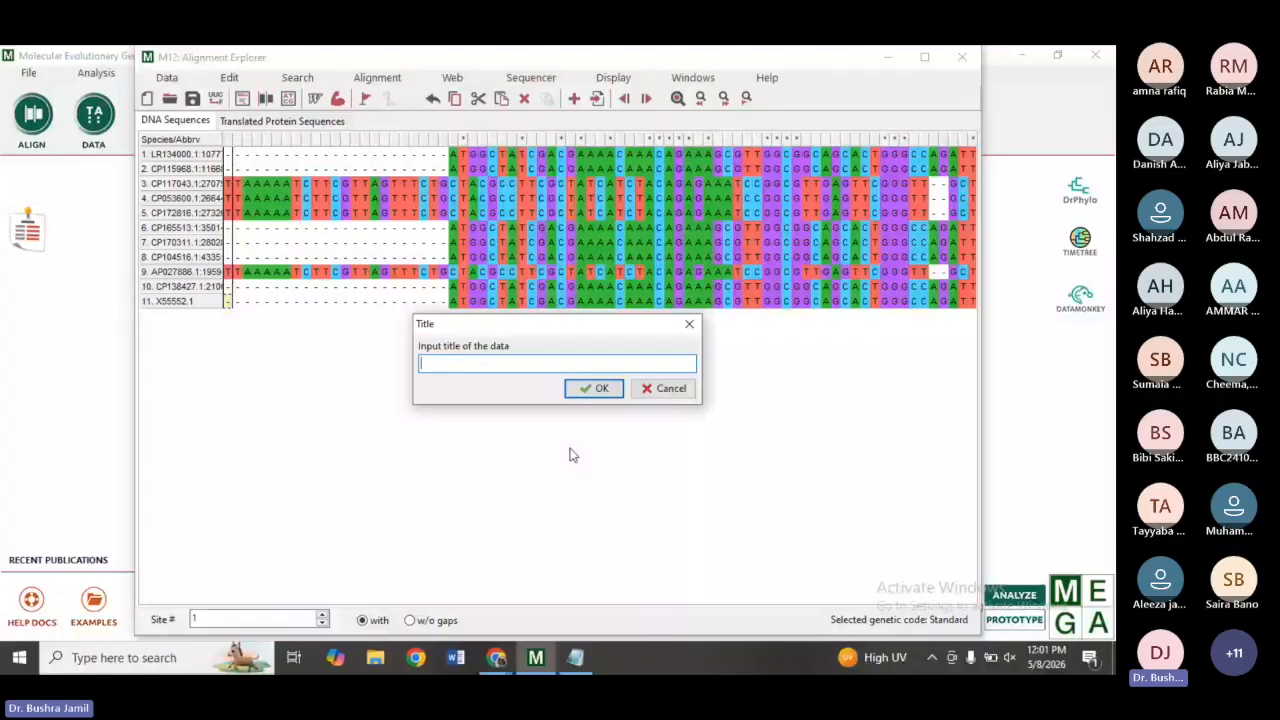
Enter e.coli as the data title and confirm it is protein-coding nucleotide sequence data.
type("e.coli")
left_click(573, 393)
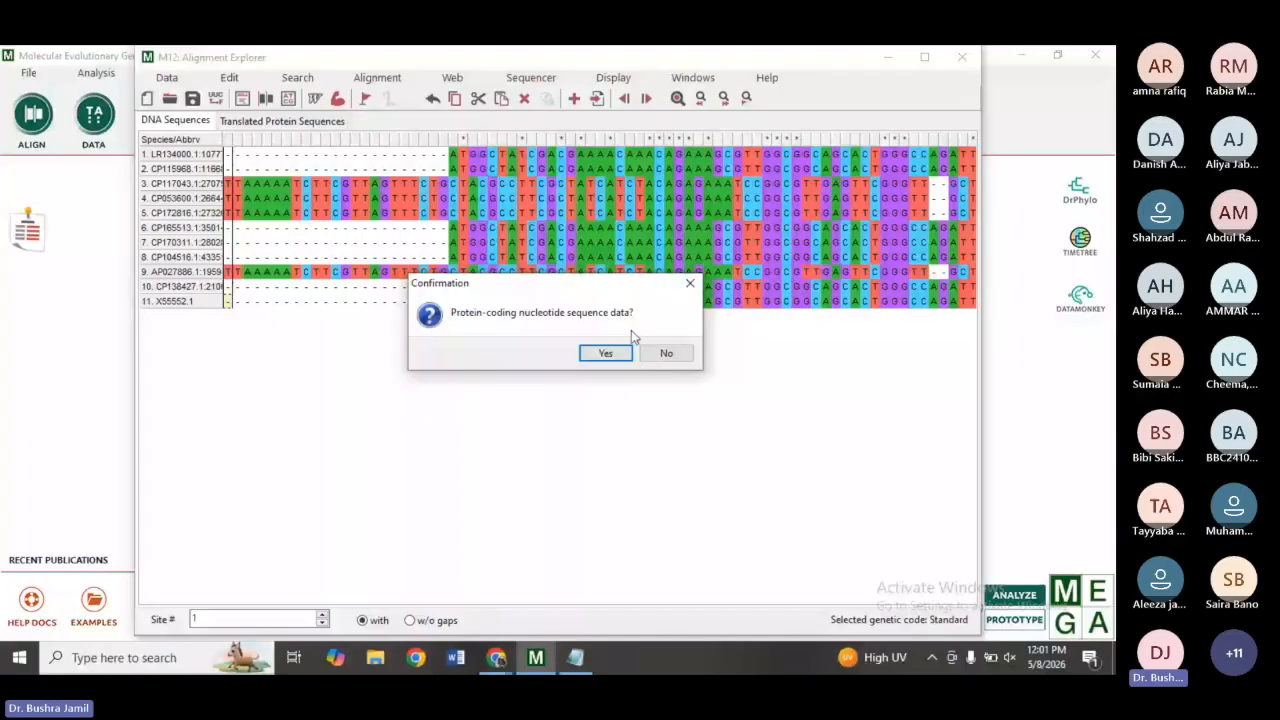
left_click(606, 355)
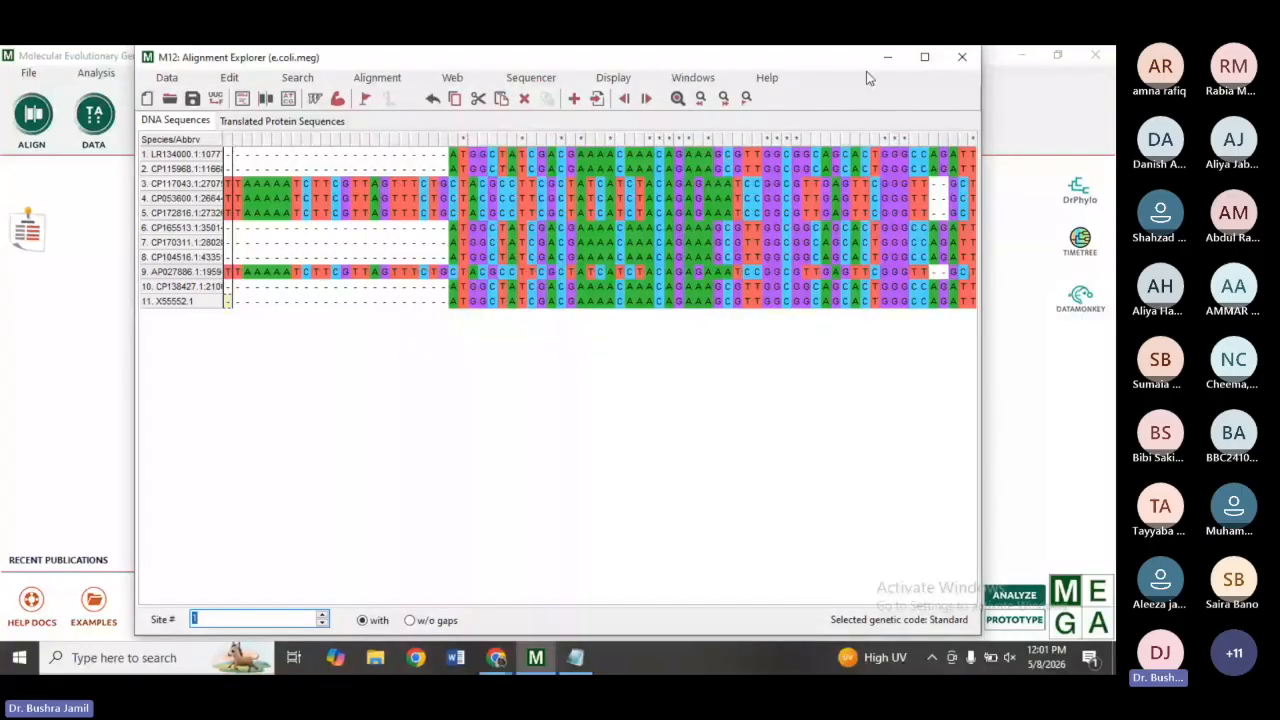
Minimize the Alignment Explorer and open the e.coli.meg file from the Desktop in MEGA.
left_click(887, 57)
left_click(30, 74)
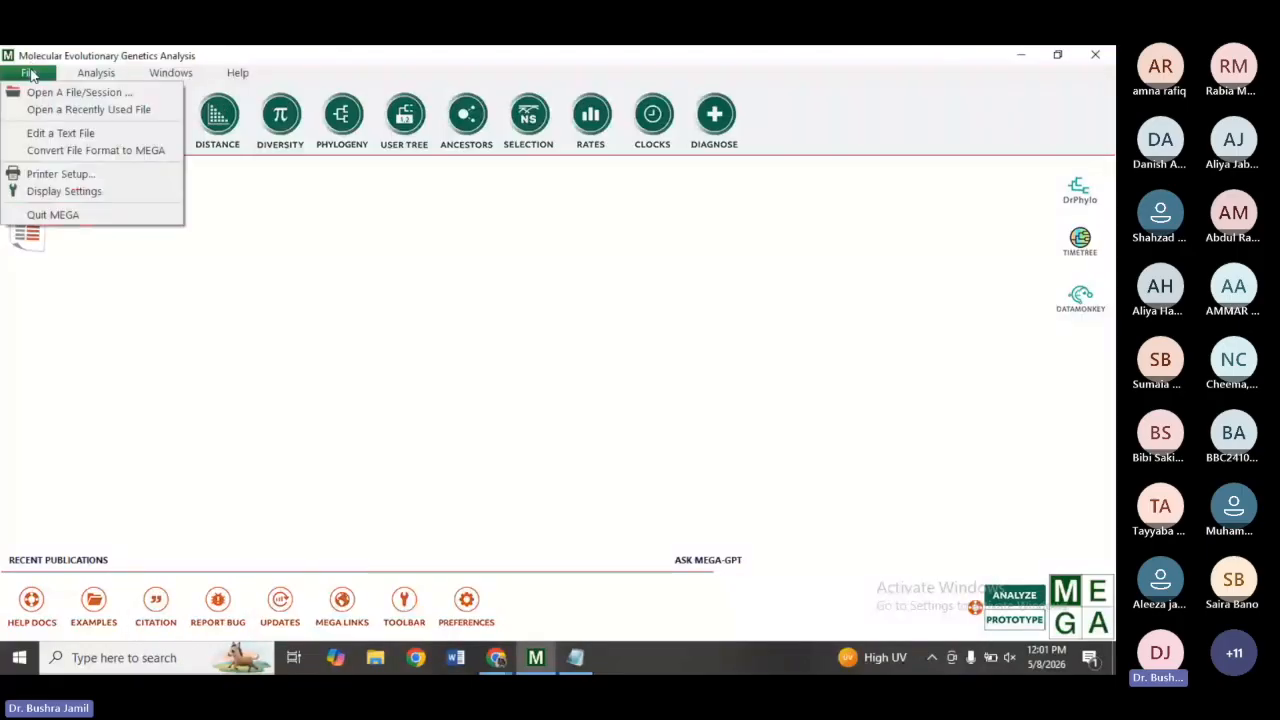
left_click(45, 92)
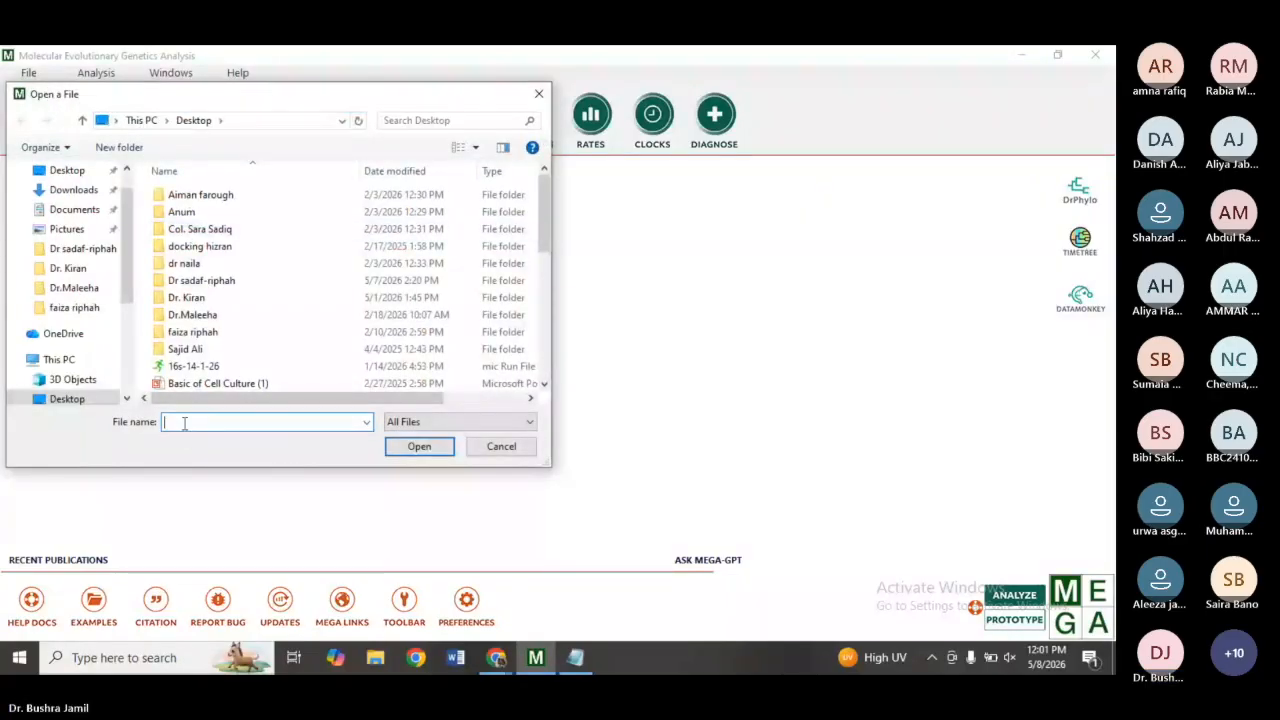
type("e.c")
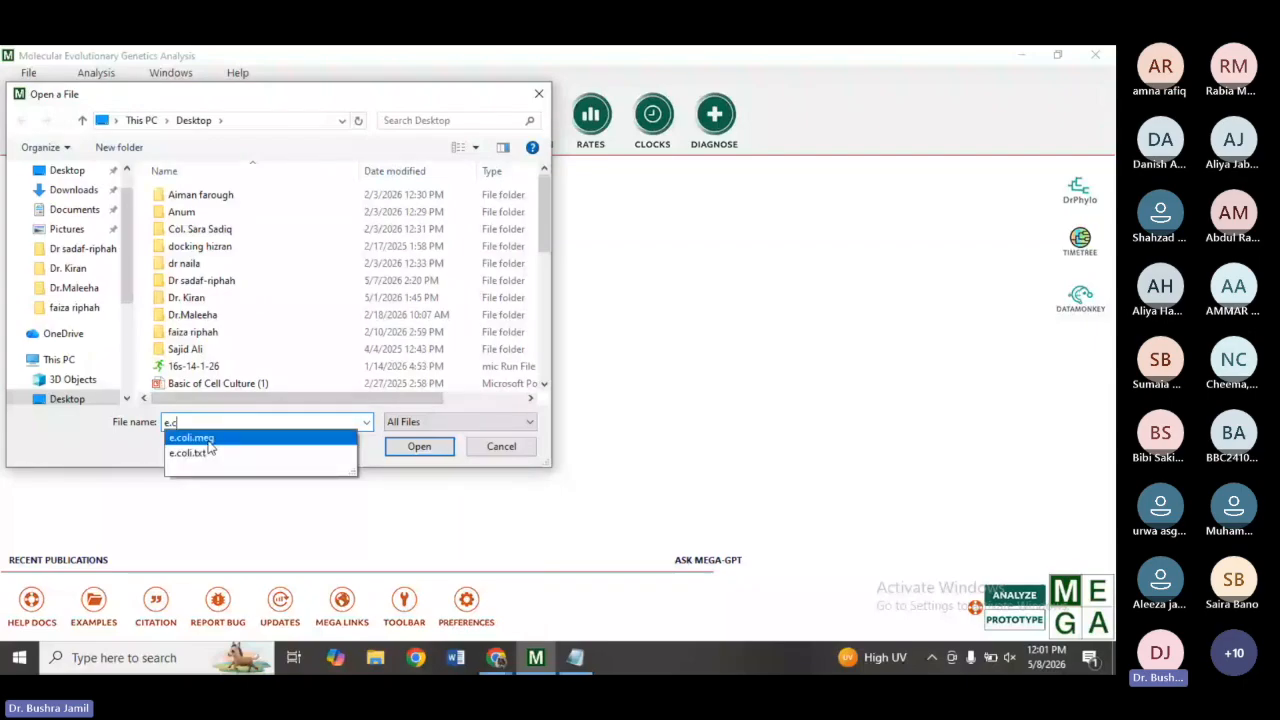
left_click(200, 439)
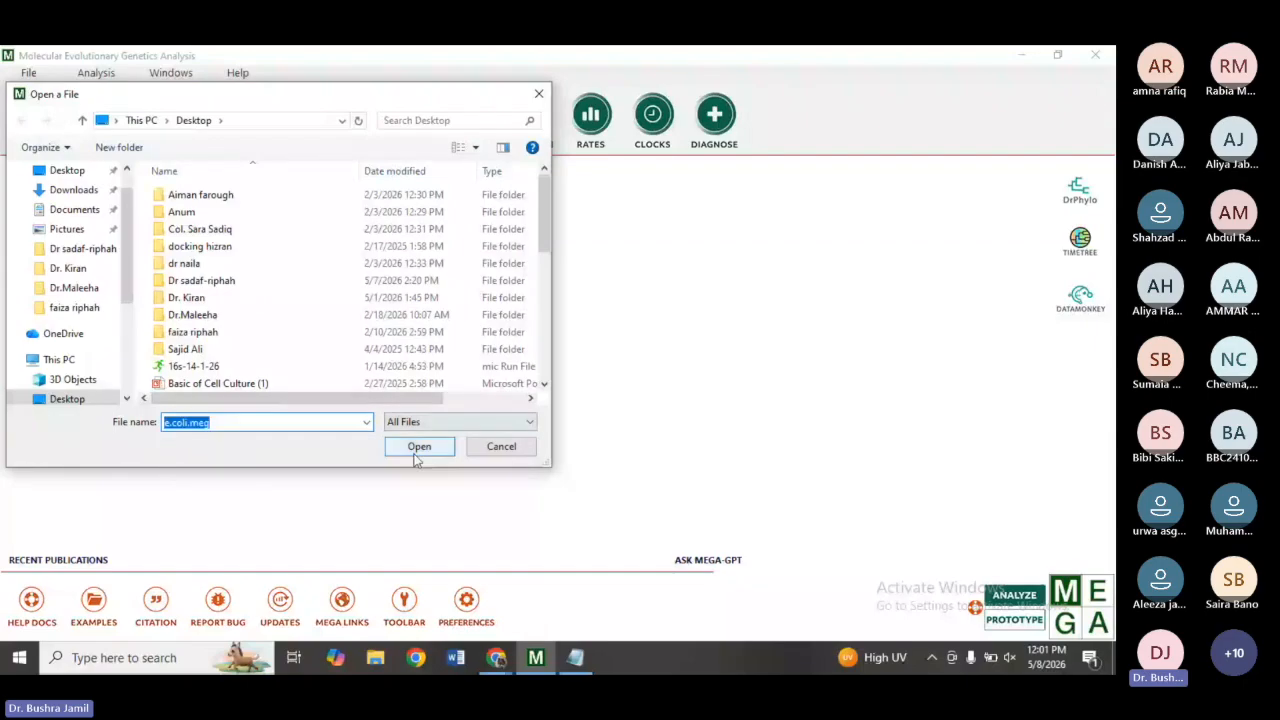
left_click(418, 447)
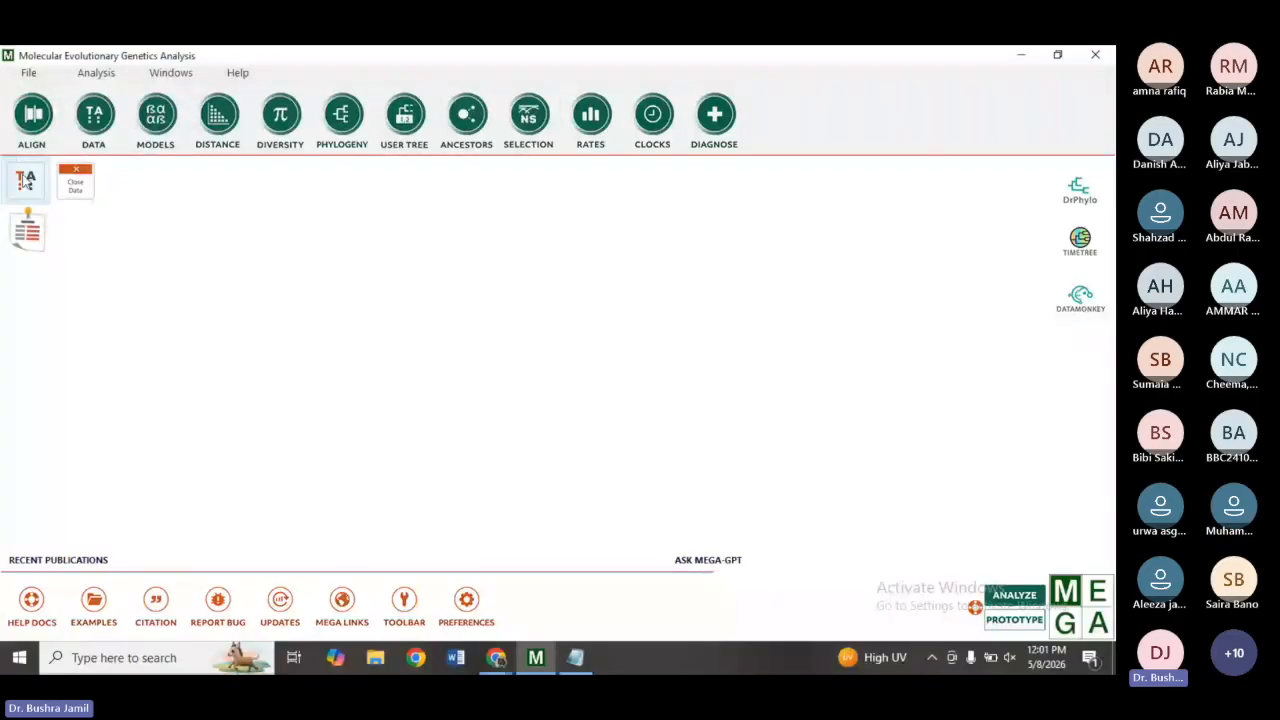
Preview the loaded sequence data, construct a Neighbor-Joining tree with default settings, then close the Tree Explorer.
left_click(27, 183)
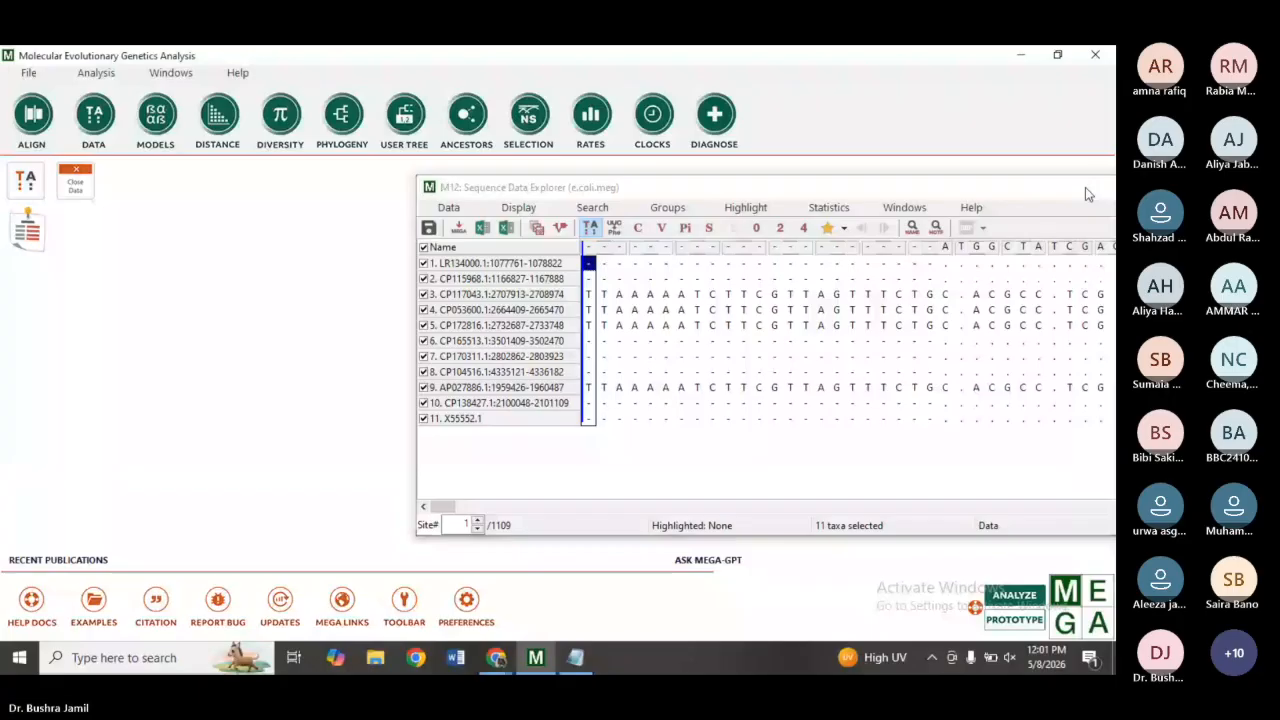
left_click(1085, 187)
left_click(341, 118)
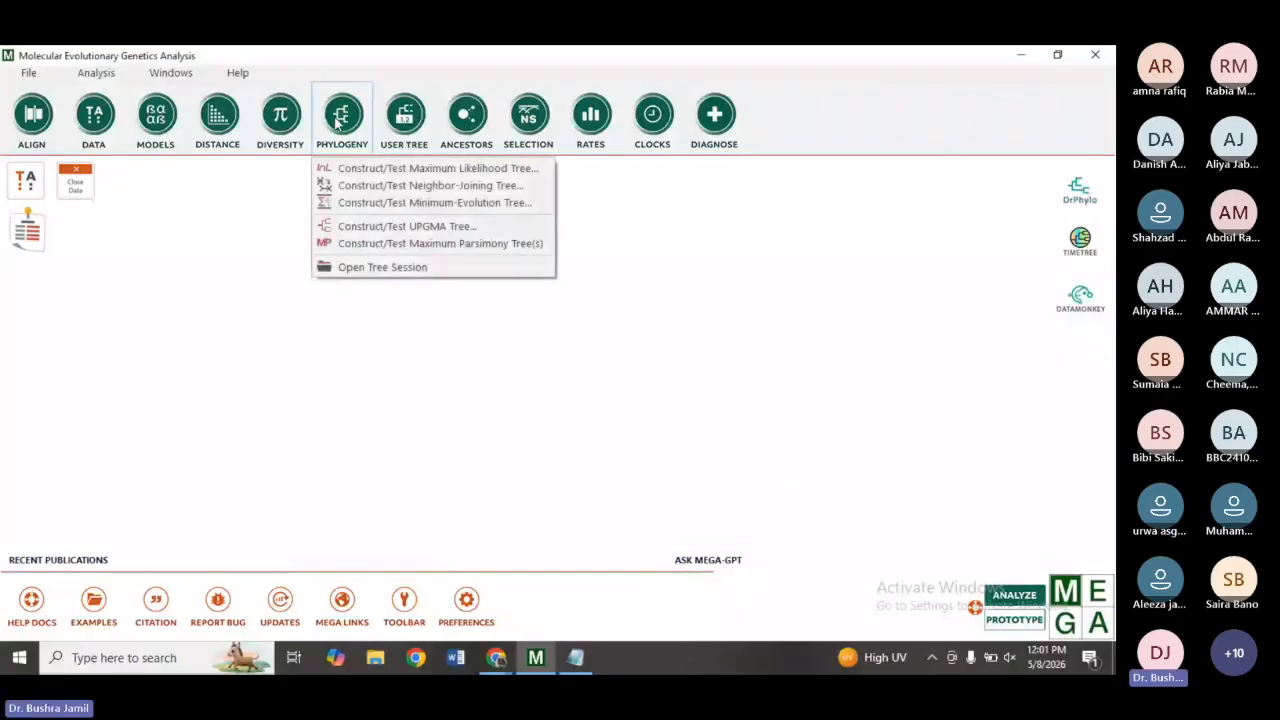
left_click(353, 190)
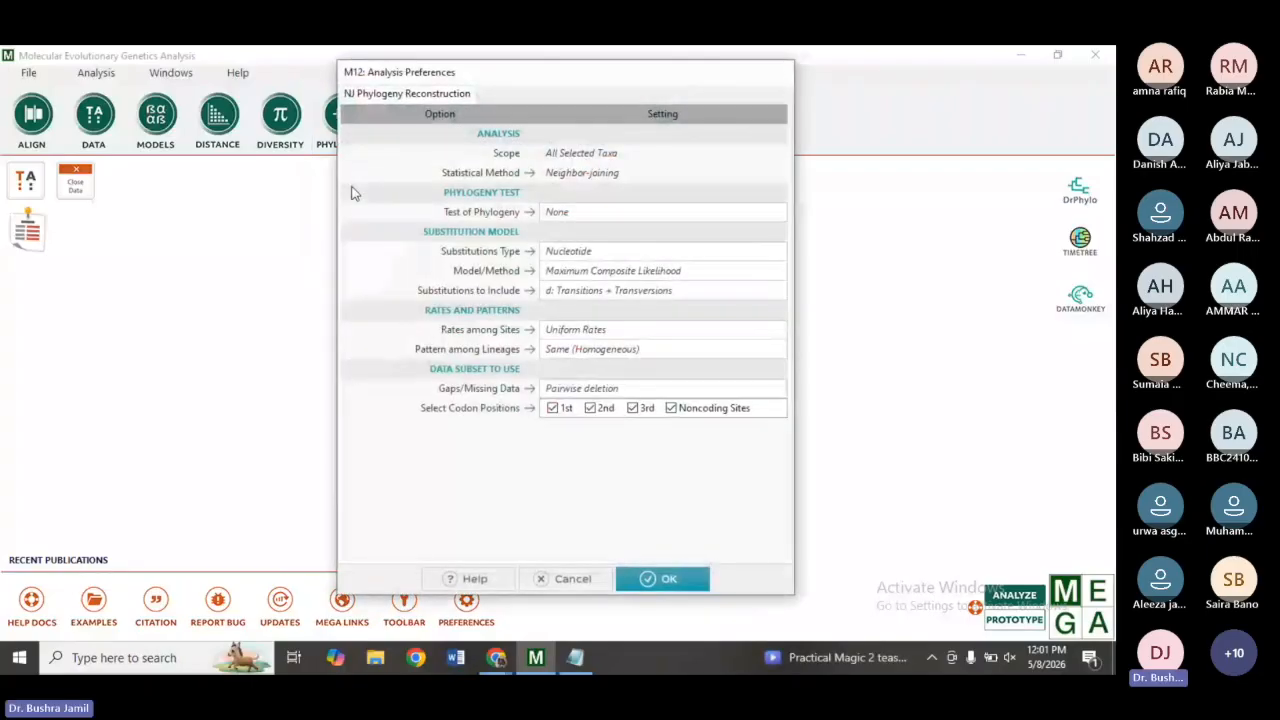
left_click(688, 581)
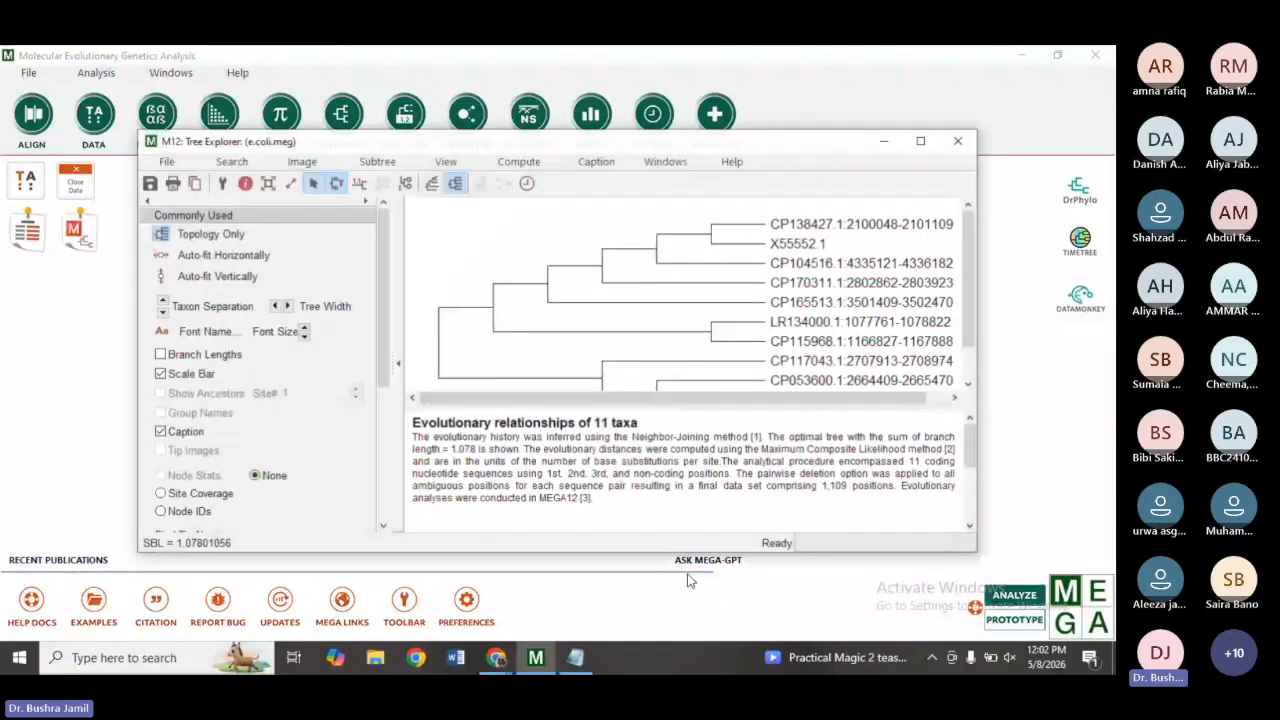
left_click(921, 140)
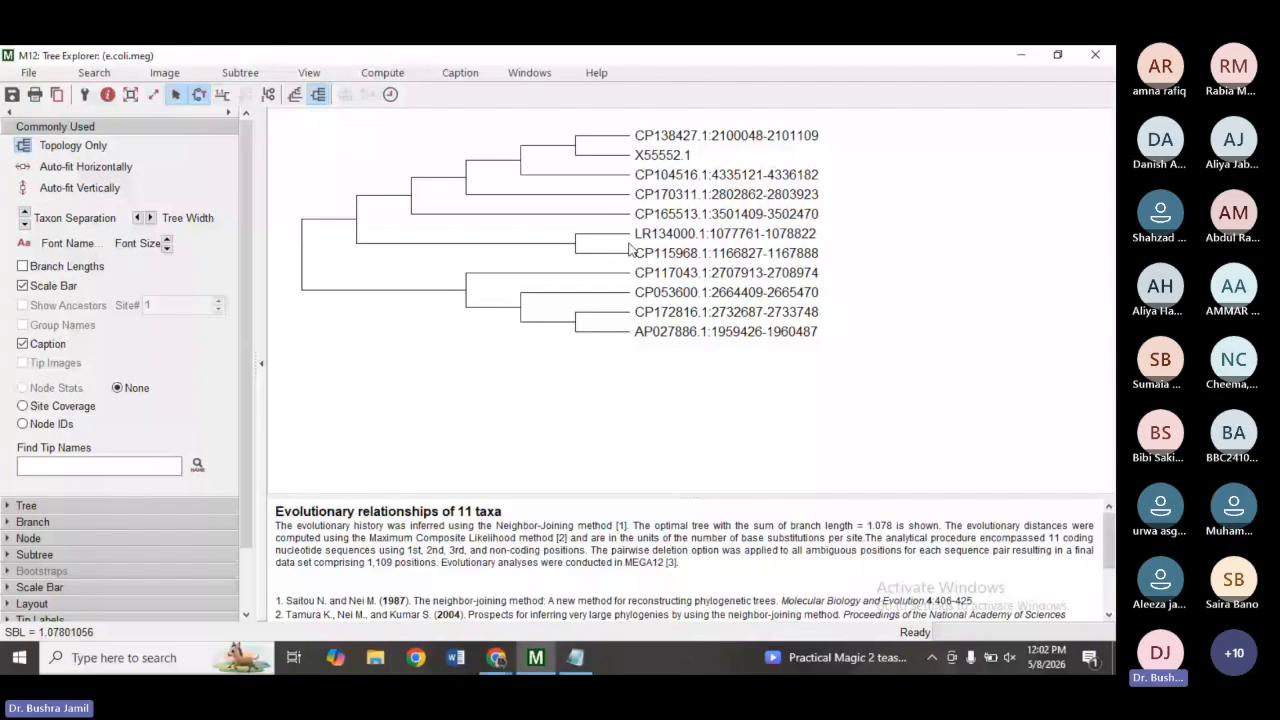
left_click(1108, 53)
left_click(545, 337)
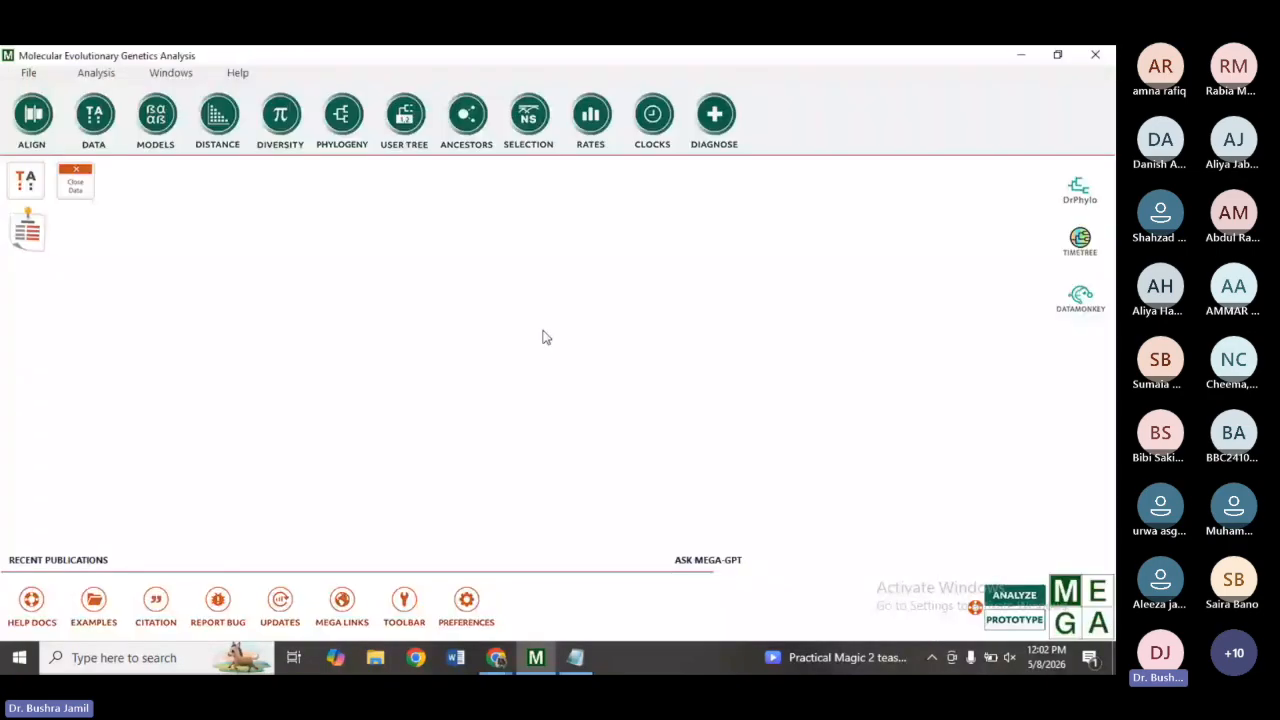
Construct a Neighbor-Joining tree with the default analysis preferences and maximize the Tree Explorer window.
left_click(335, 118)
left_click(385, 166)
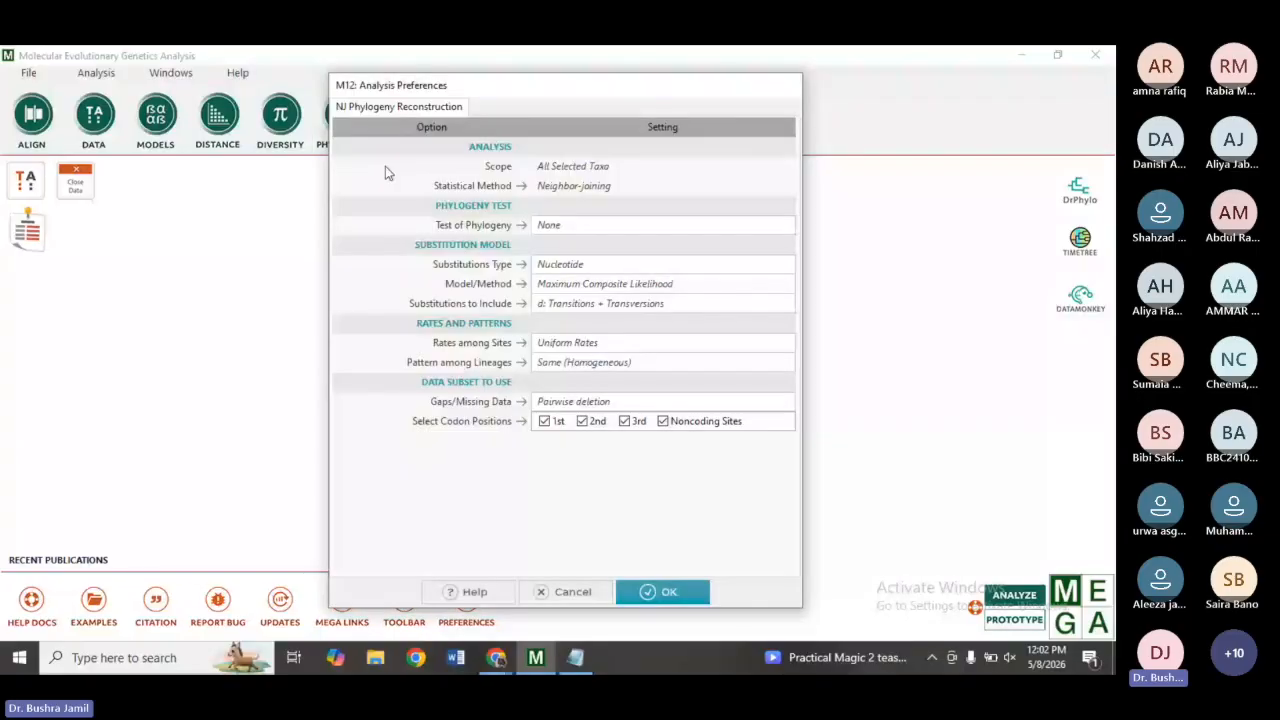
left_click(657, 592)
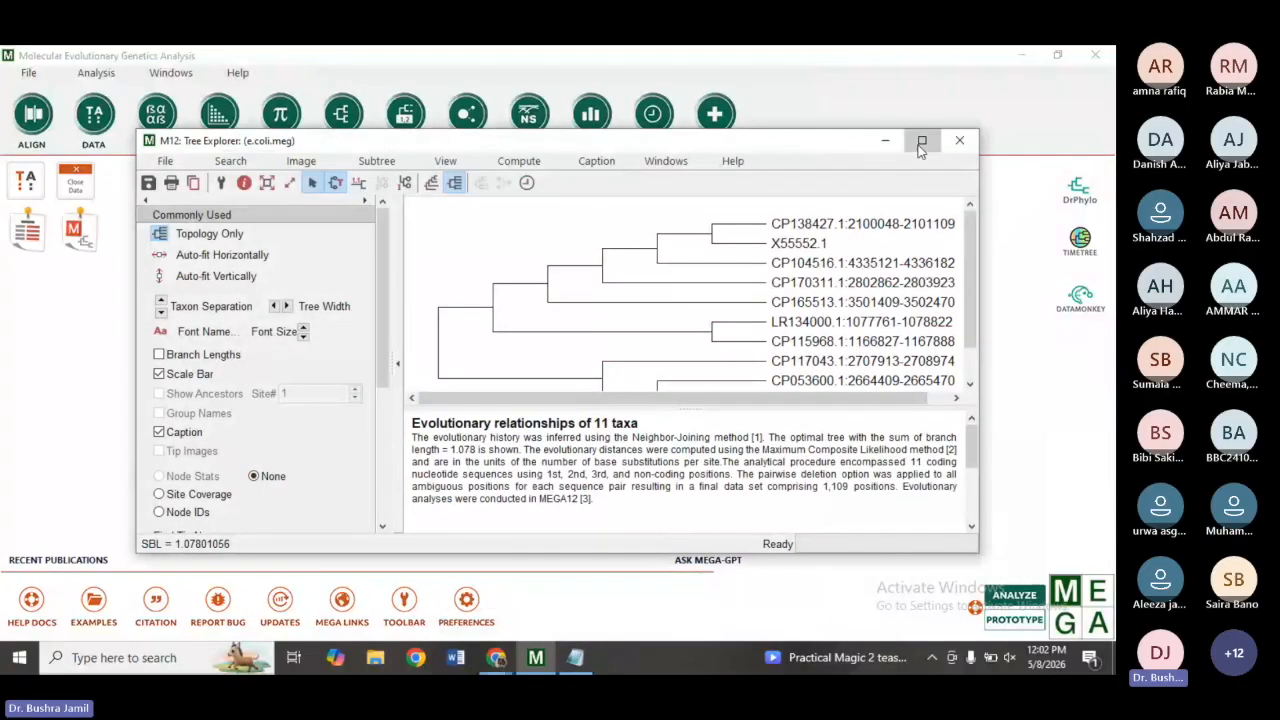
left_click(921, 144)
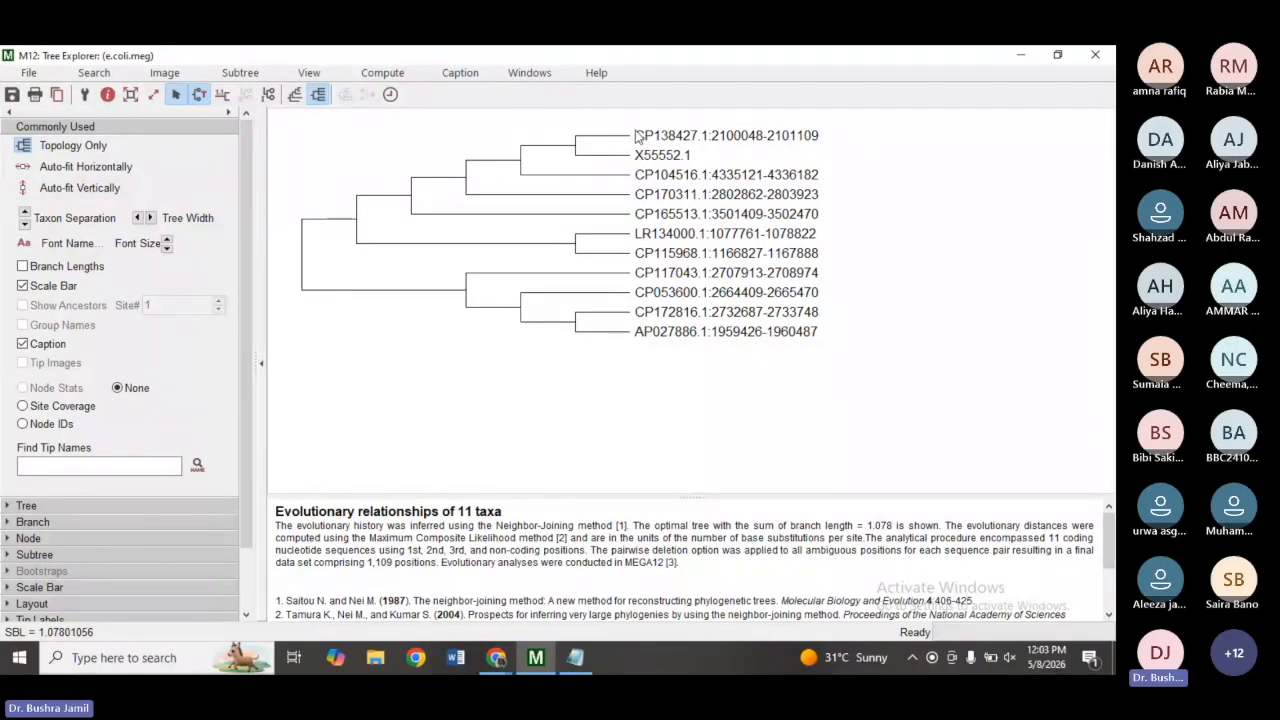
Toggle the Topology Only and Branch Lengths display options on and back off.
left_click(24, 147)
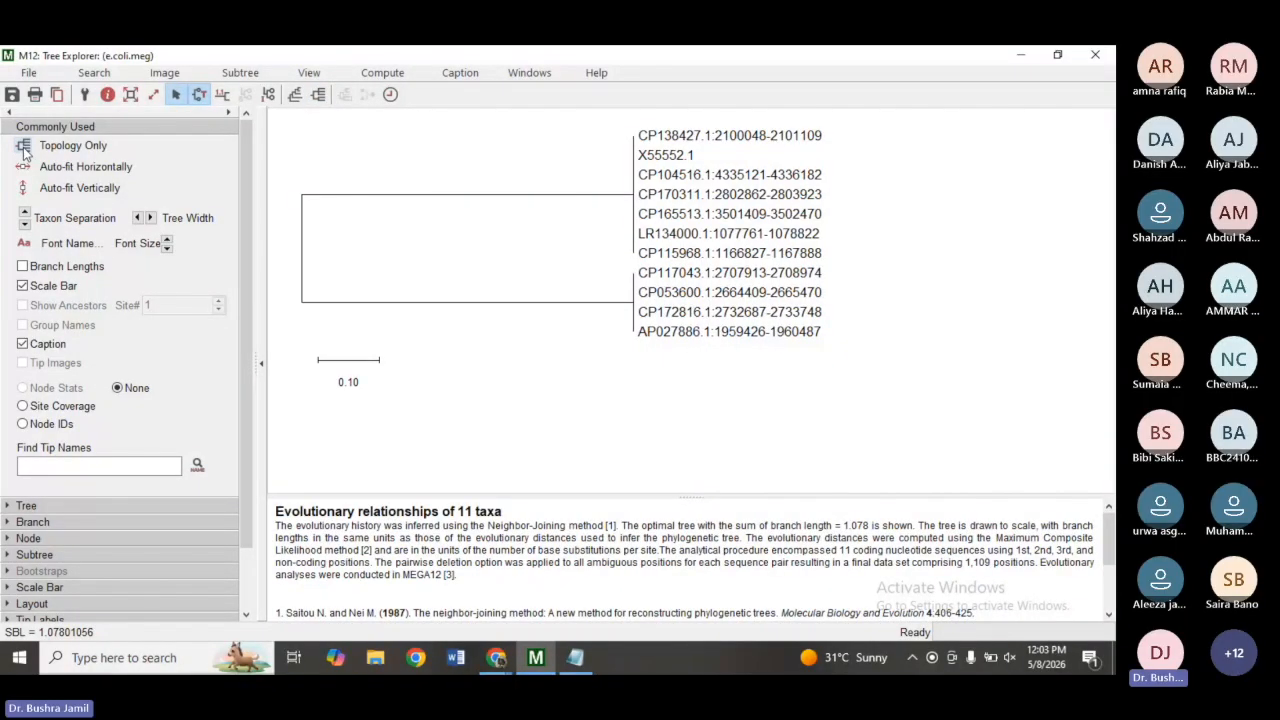
left_click(24, 147)
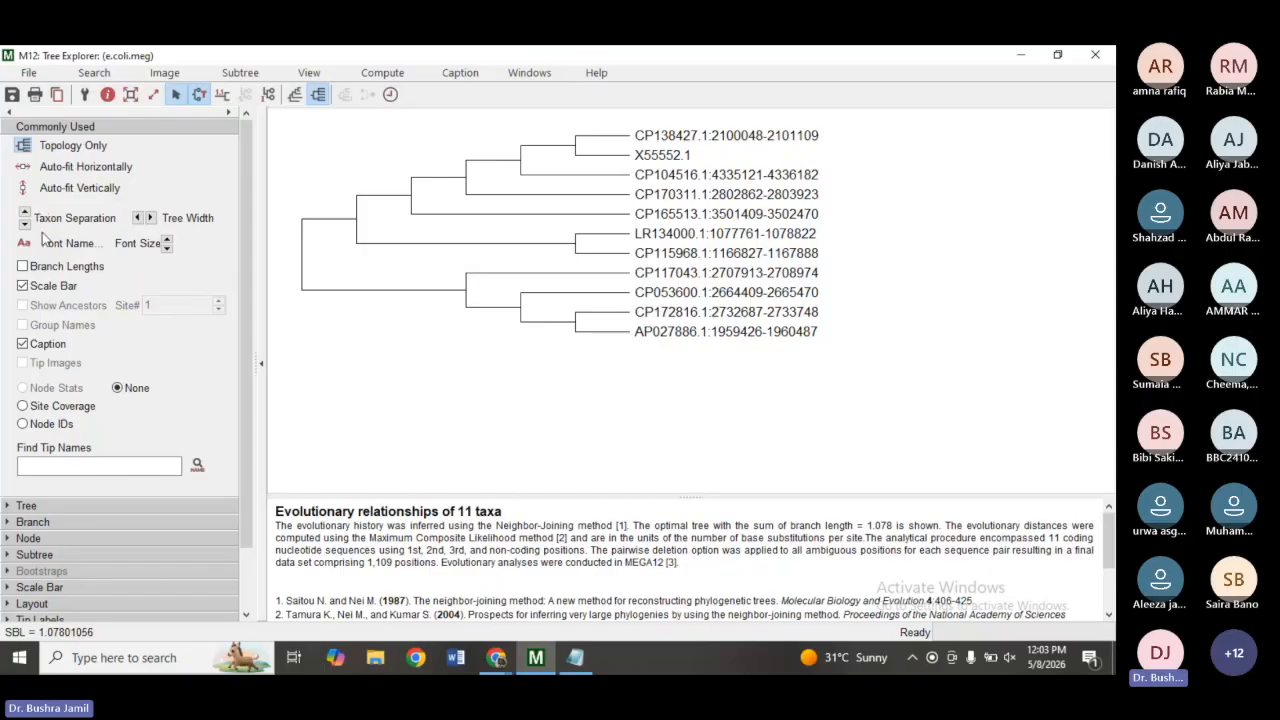
left_click(22, 267)
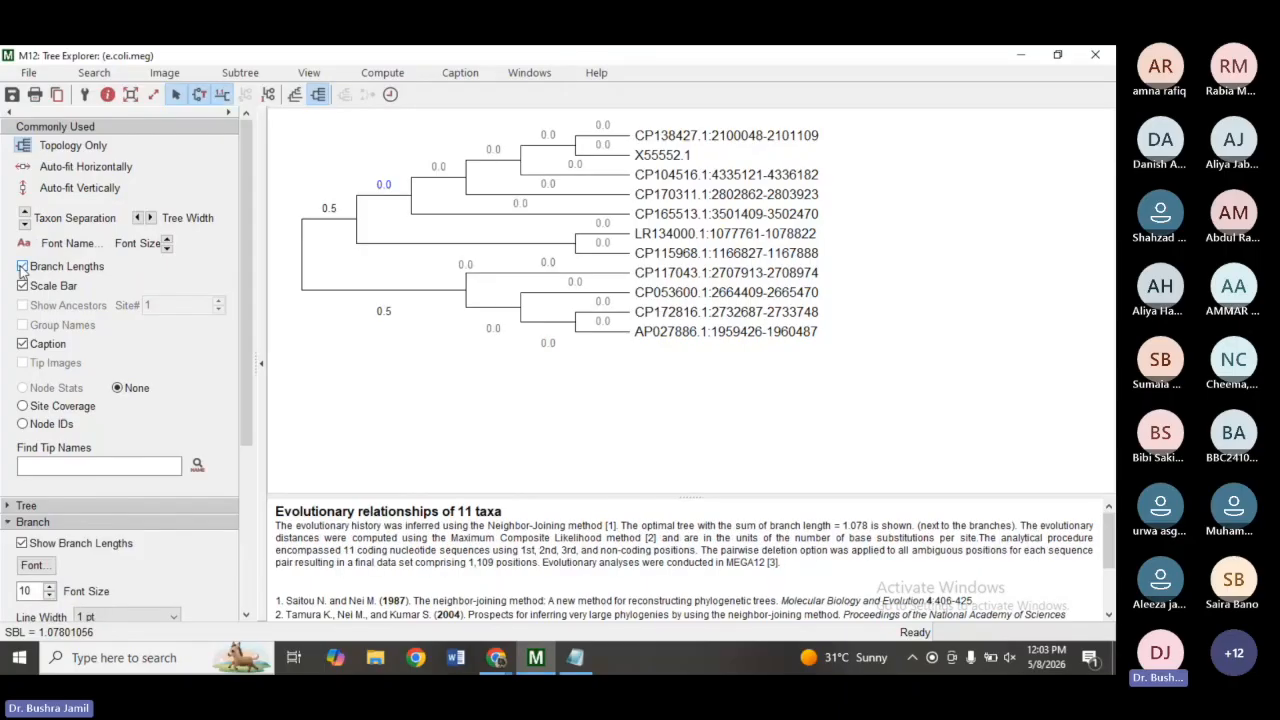
left_click(22, 267)
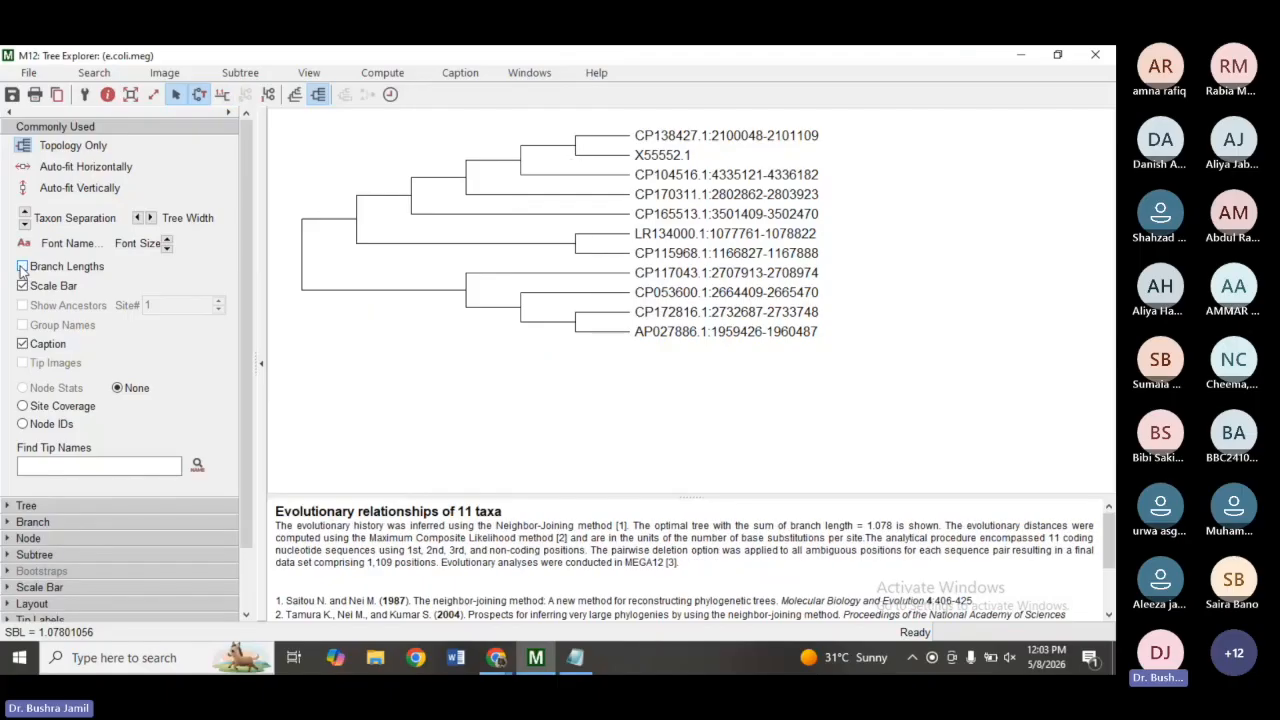
Examine the evolutionary relationships caption text below the tree.
left_click(23, 345)
left_click(23, 345)
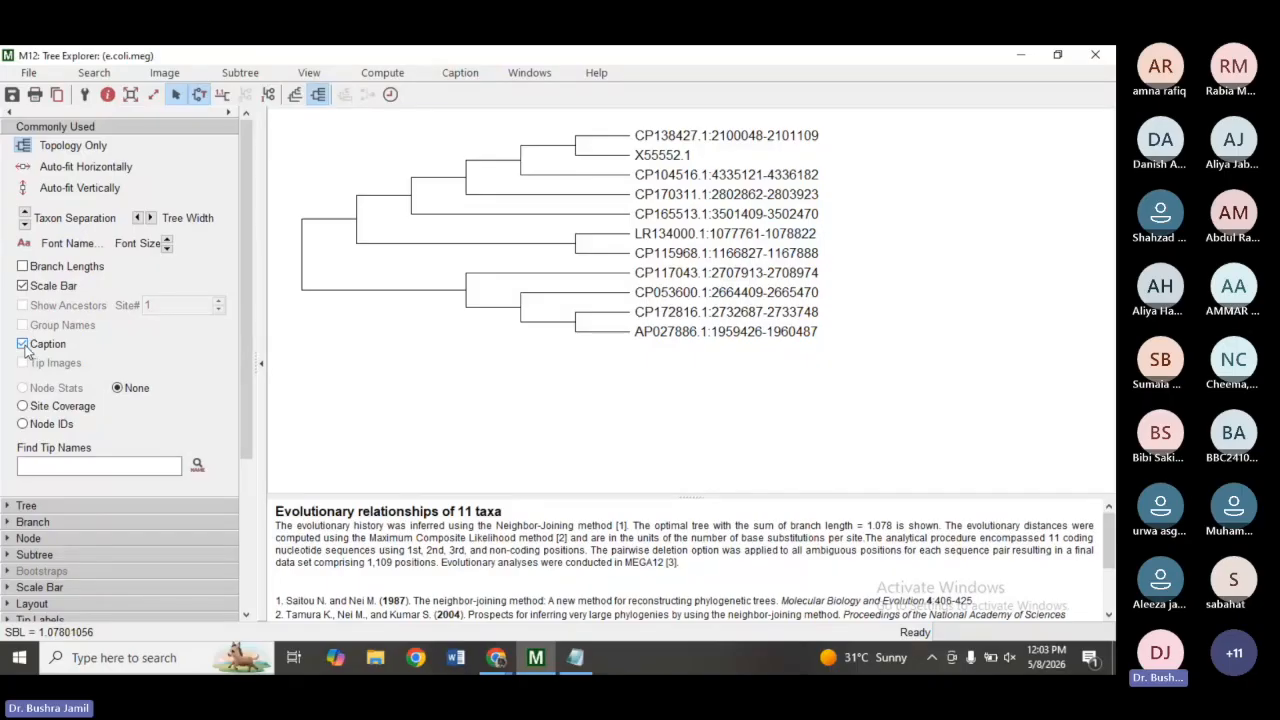
left_click_drag(1108, 537, 1108, 543)
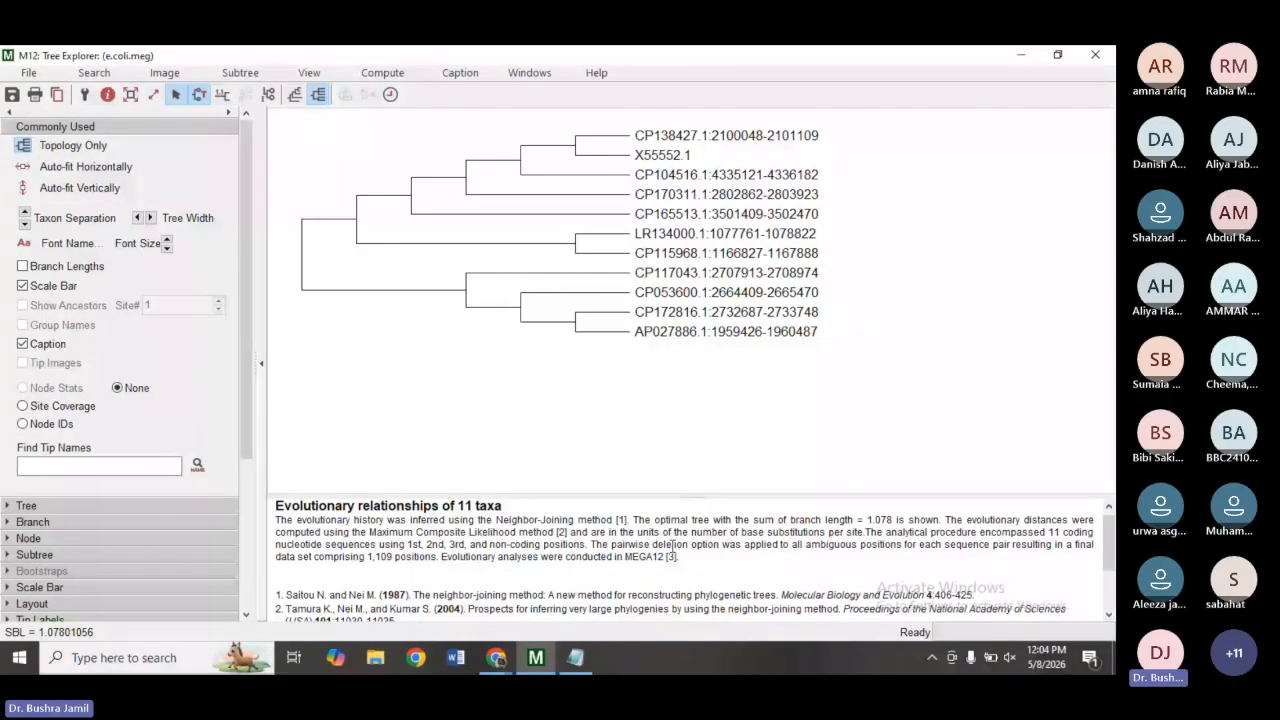
left_click_drag(279, 506, 627, 520)
left_click(598, 511)
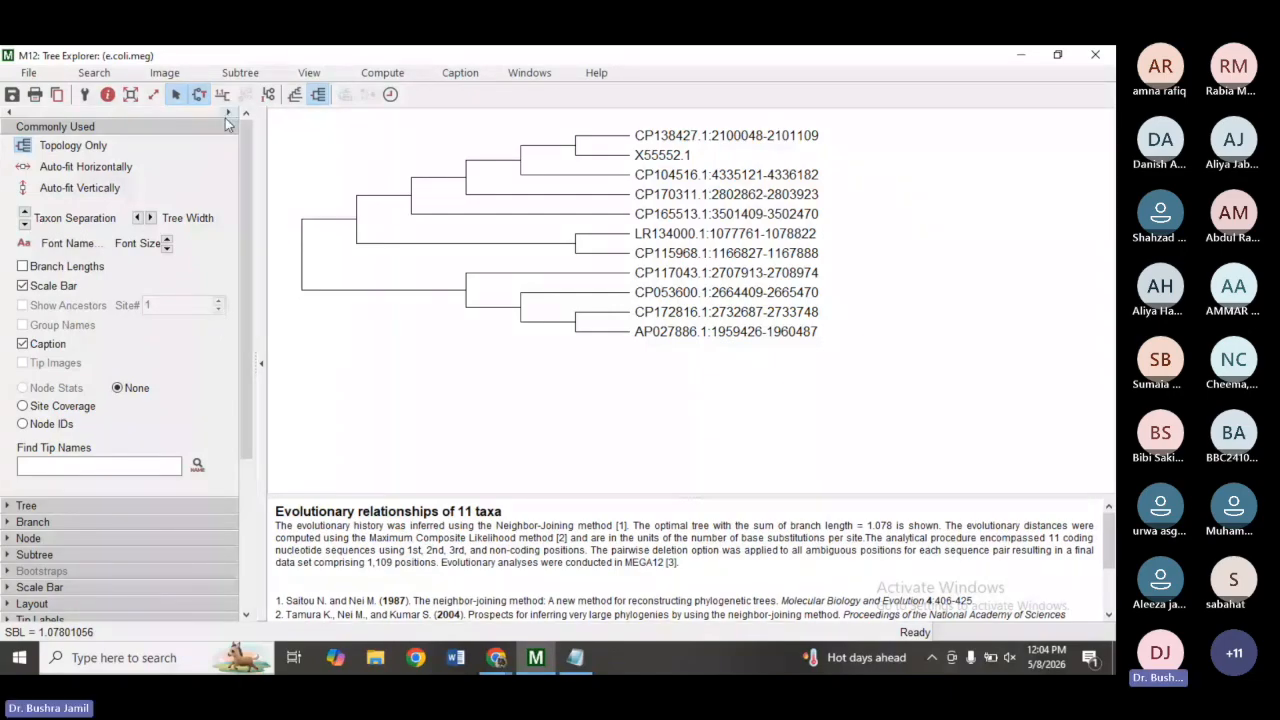
Set the tree's taxon separation to 39 and tree width to 400.
left_click_drag(247, 145, 262, 374)
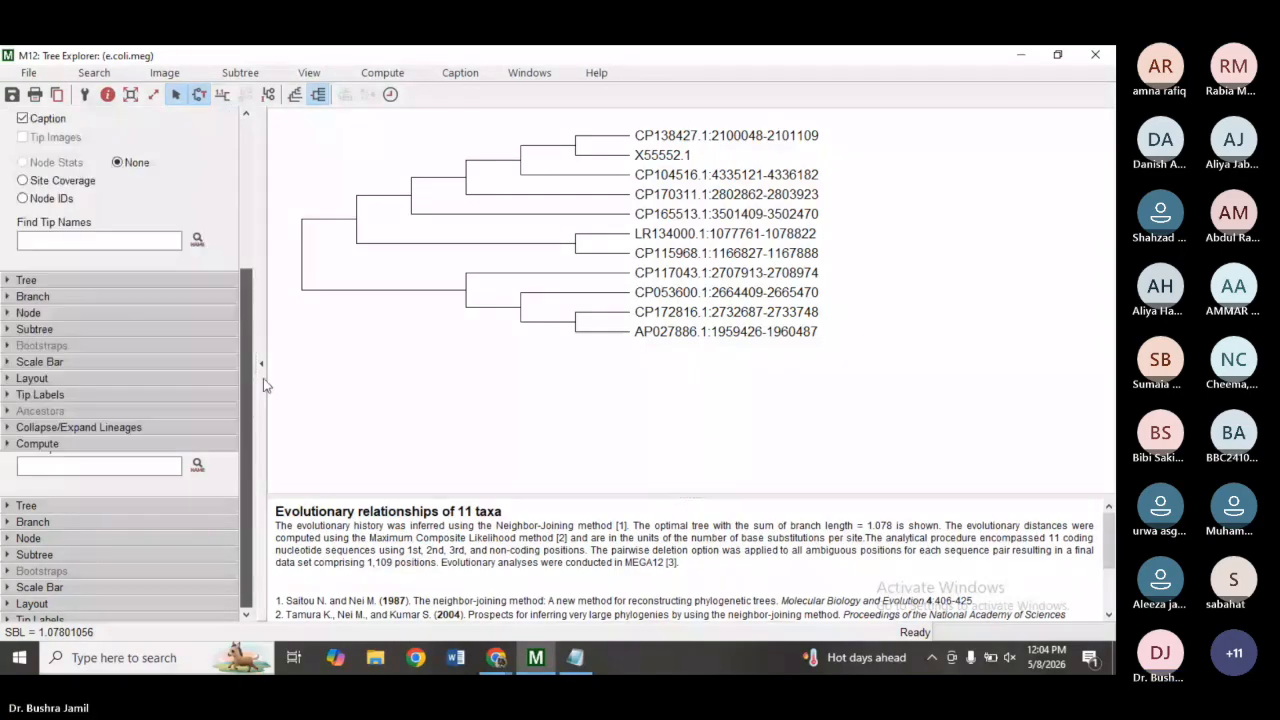
left_click(12, 281)
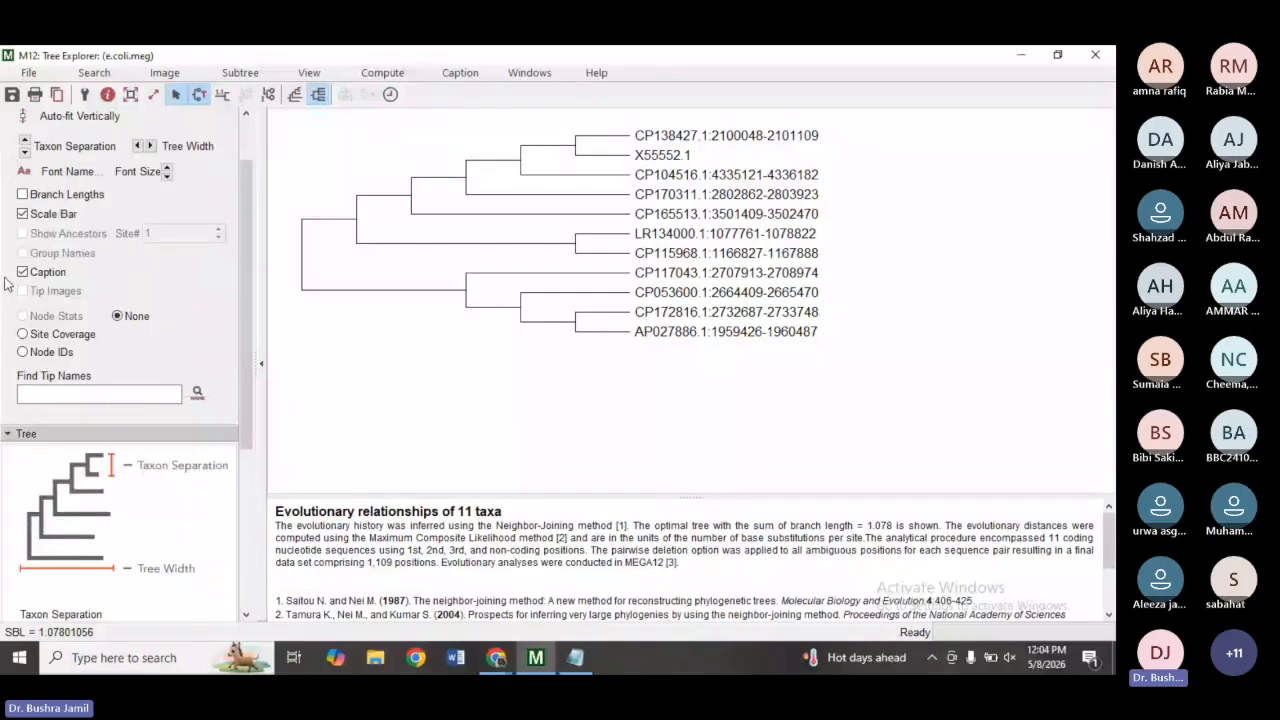
left_click_drag(247, 357, 245, 517)
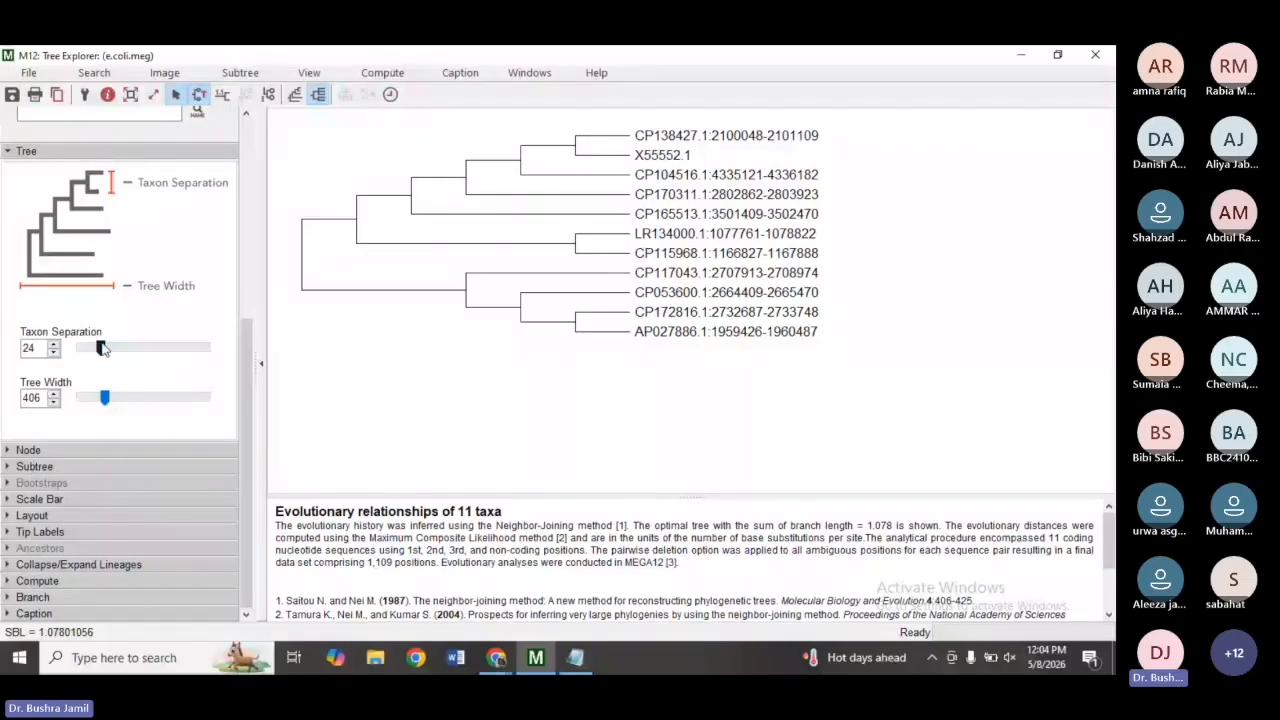
mouse_move(101, 347)
left_mouse_down()
mouse_move(161, 350)
mouse_move(116, 352)
left_mouse_up()
mouse_move(105, 397)
left_mouse_down()
mouse_move(149, 397)
mouse_move(104, 397)
left_mouse_up()
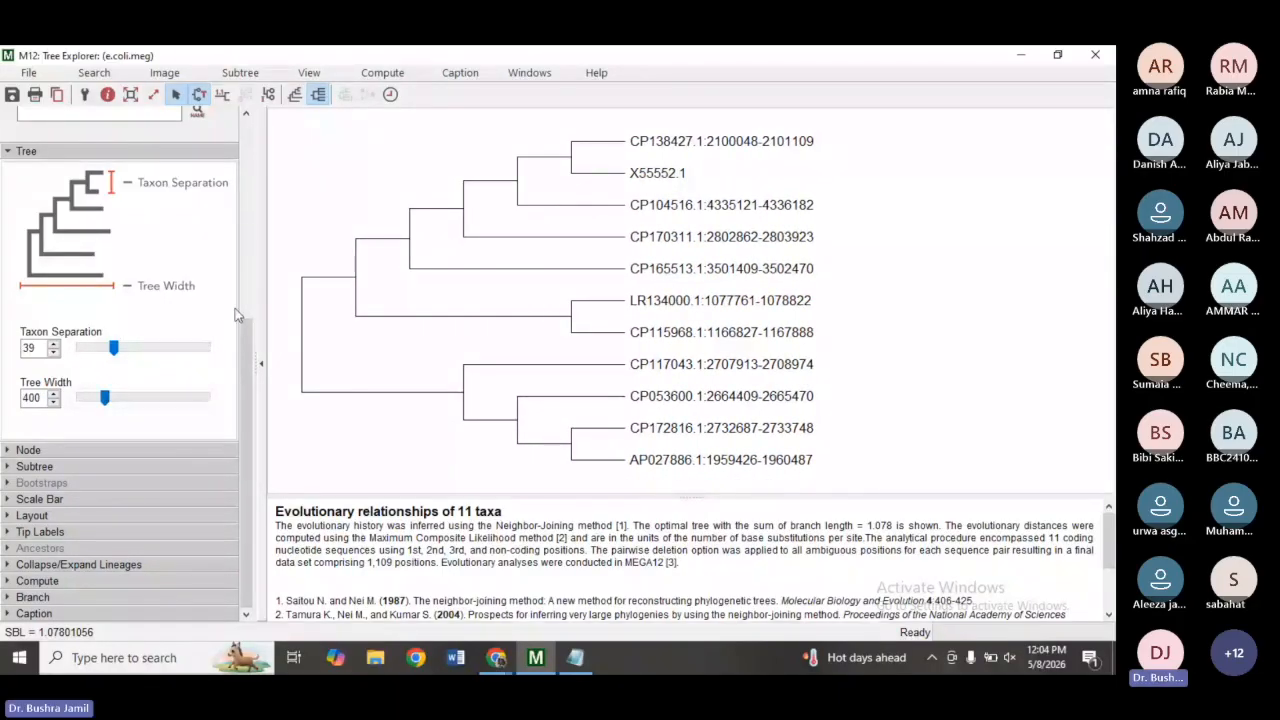
Show site coverage percentages at the tree's internal nodes.
left_click(9, 451)
left_click(22, 472)
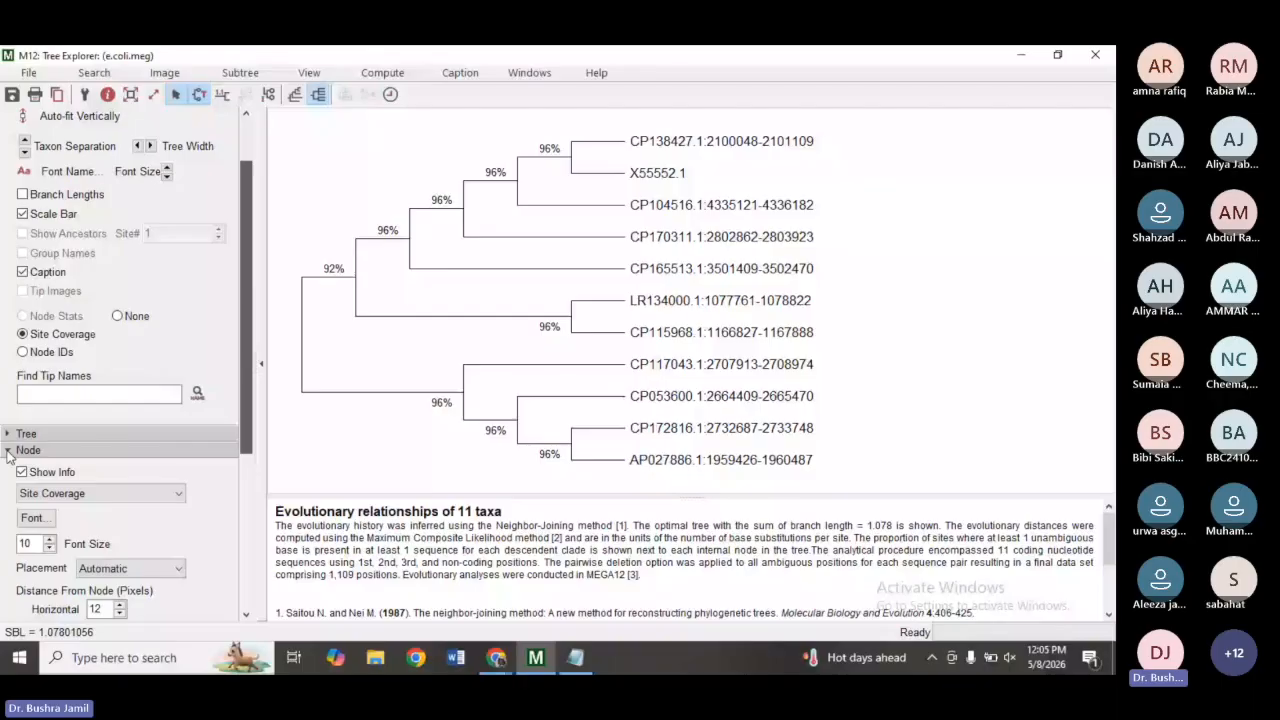
left_click(8, 452)
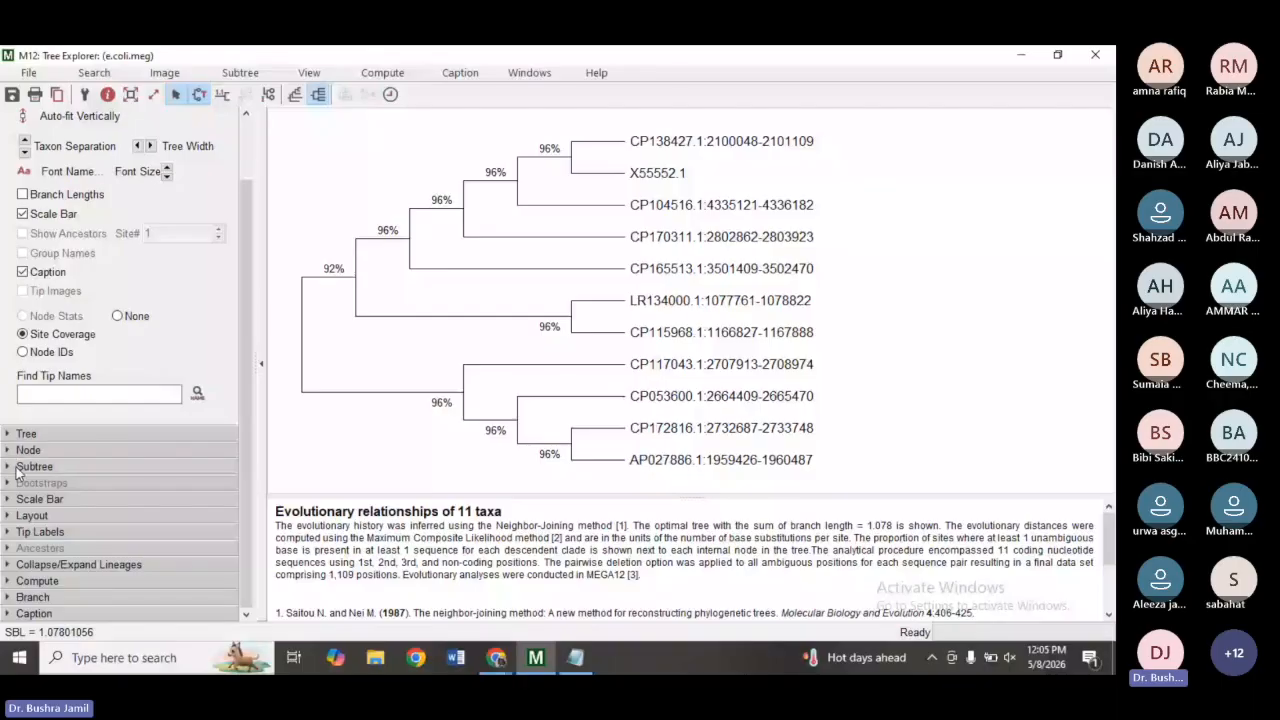
Try the cladogram, curved, radial and circular tree styles, then return to the rectangular tree style.
left_click(31, 516)
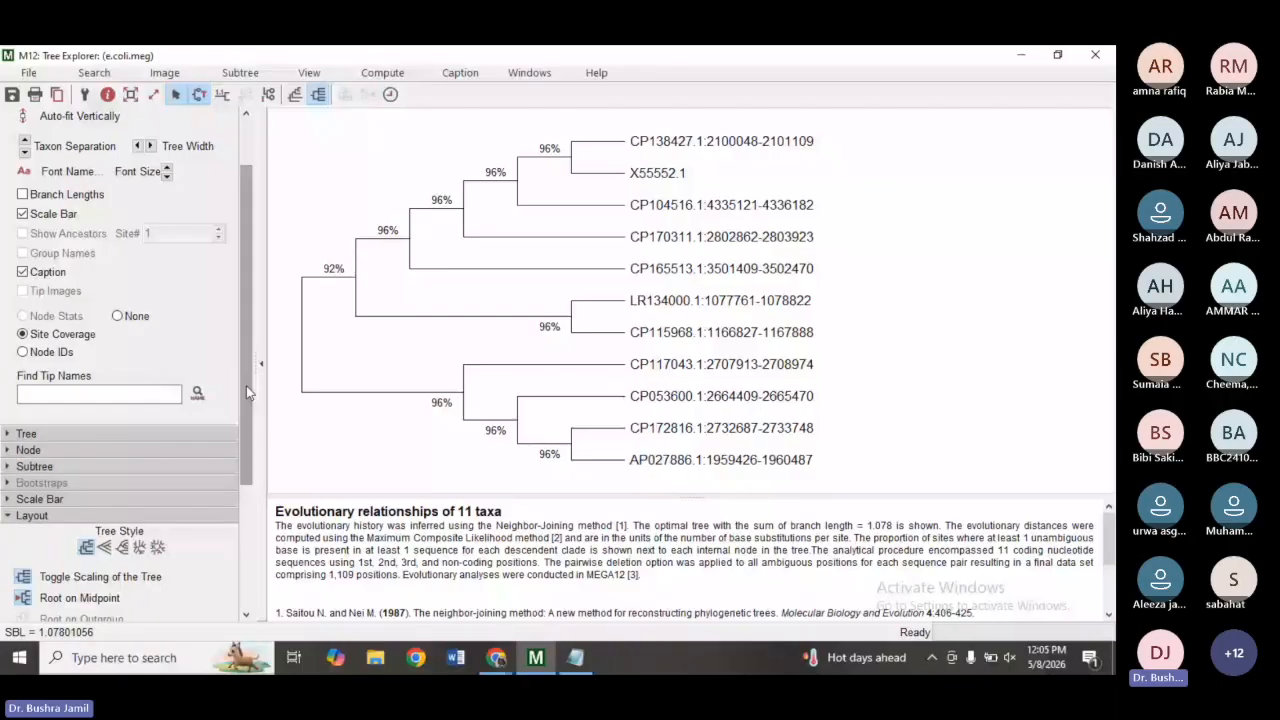
scroll(246, 392, "down", 3)
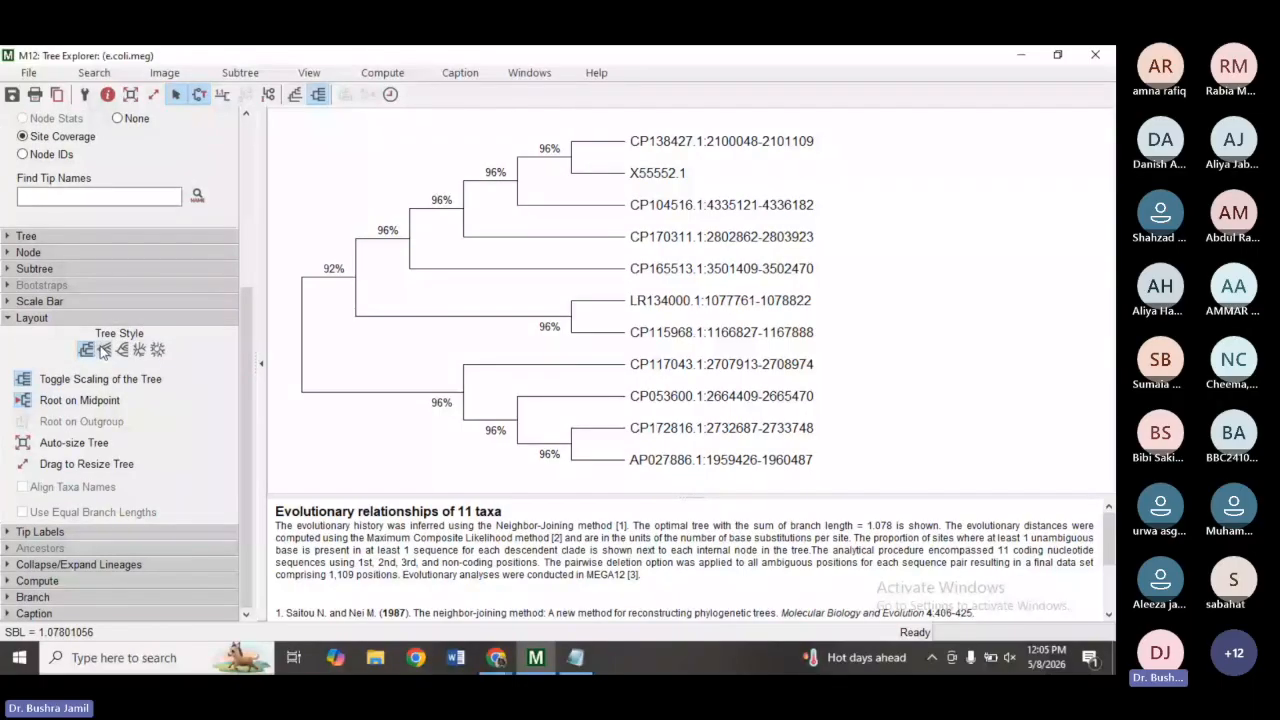
left_click(105, 350)
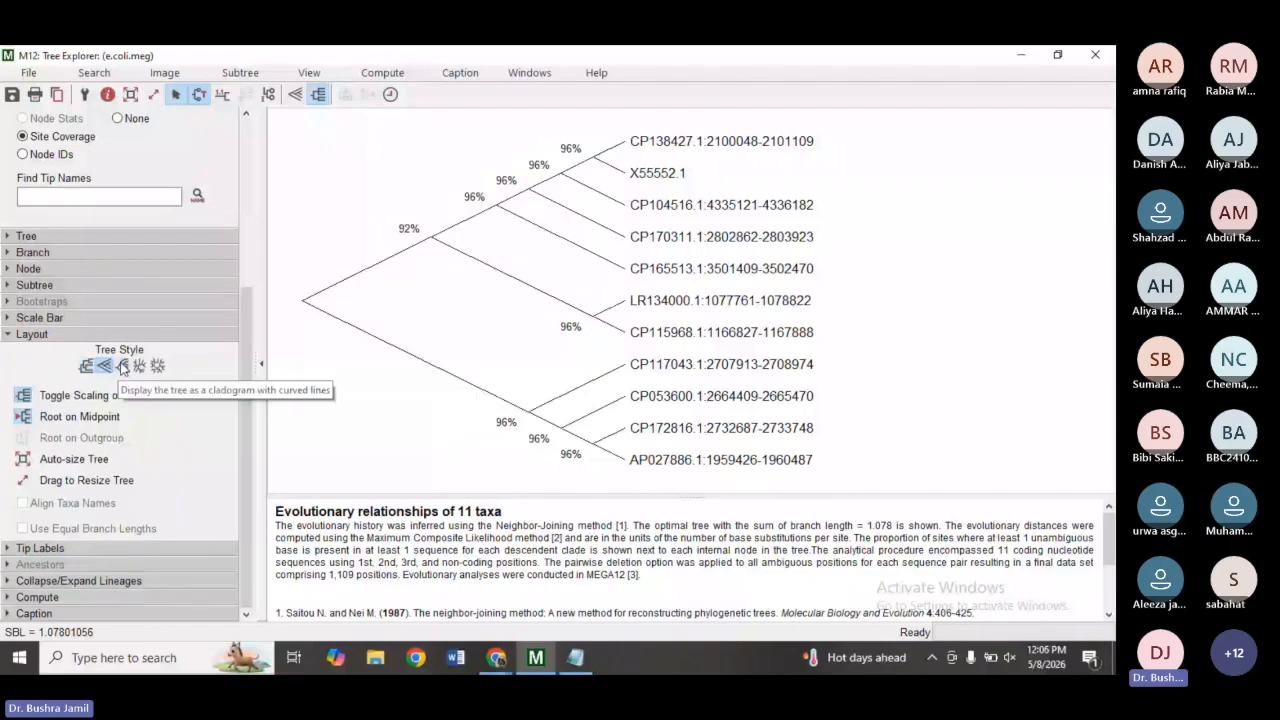
left_click(123, 366)
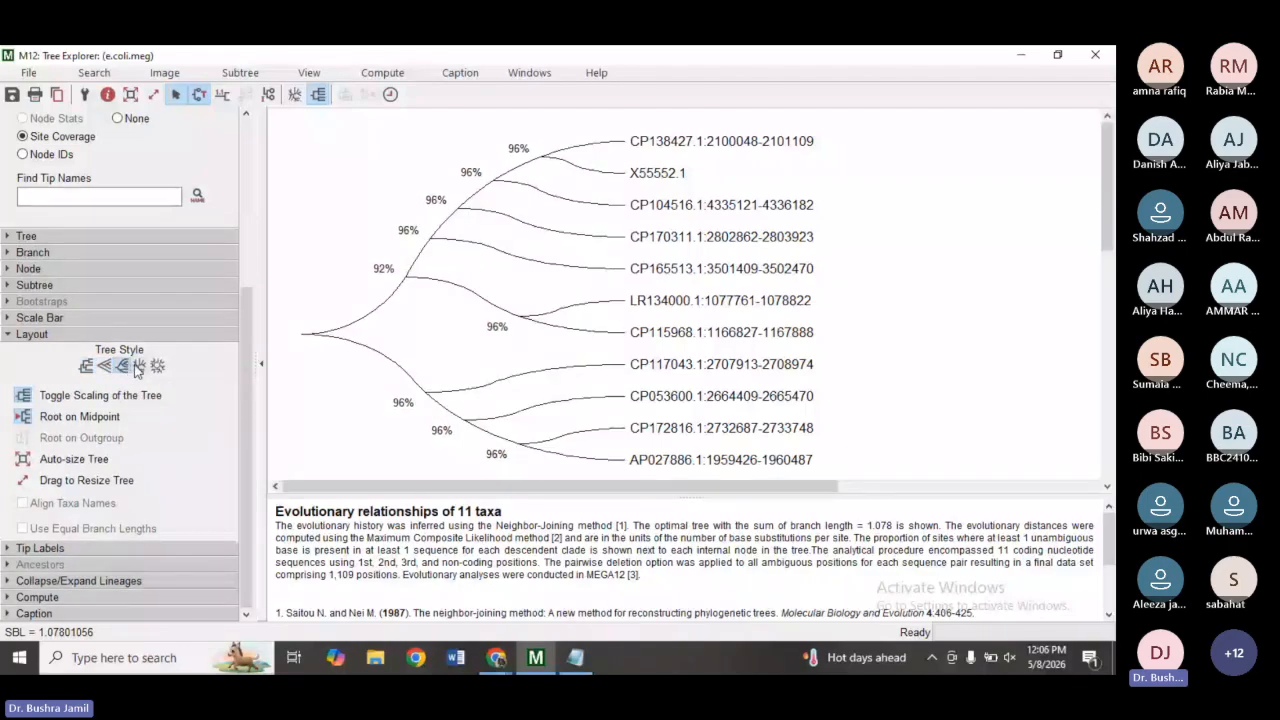
left_click(139, 366)
left_click(157, 366)
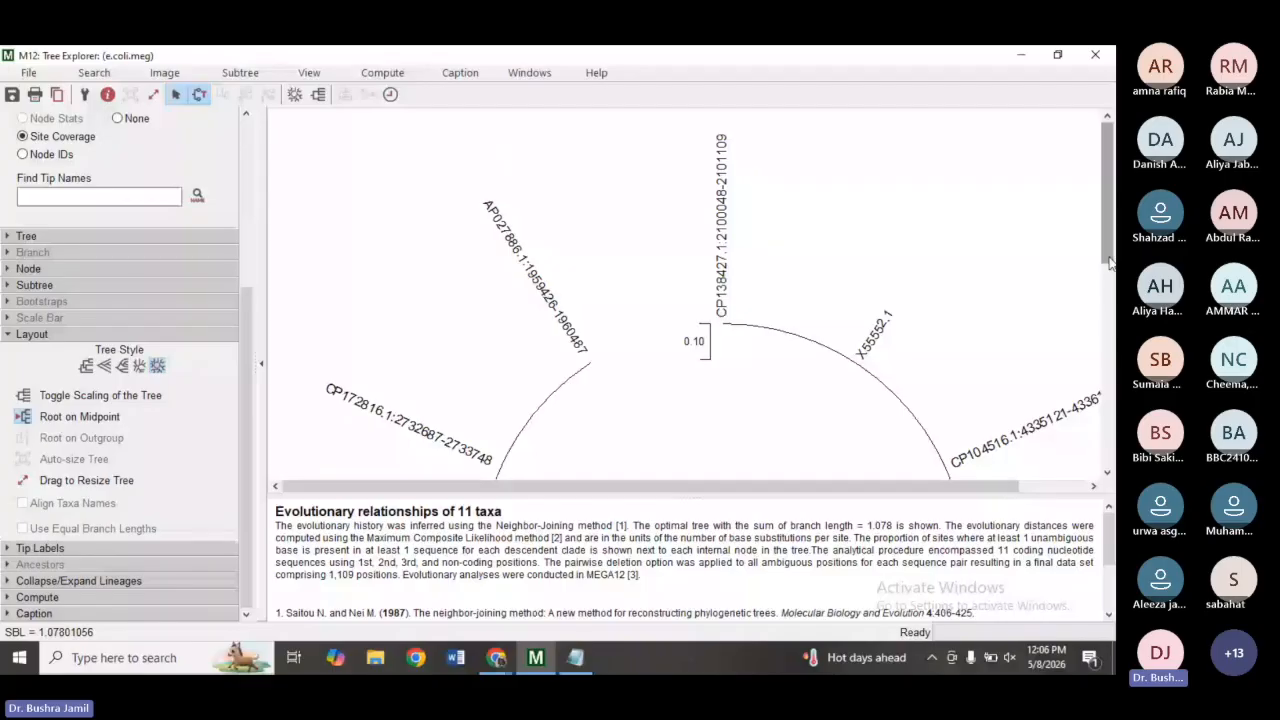
left_click_drag(1108, 262, 1108, 356)
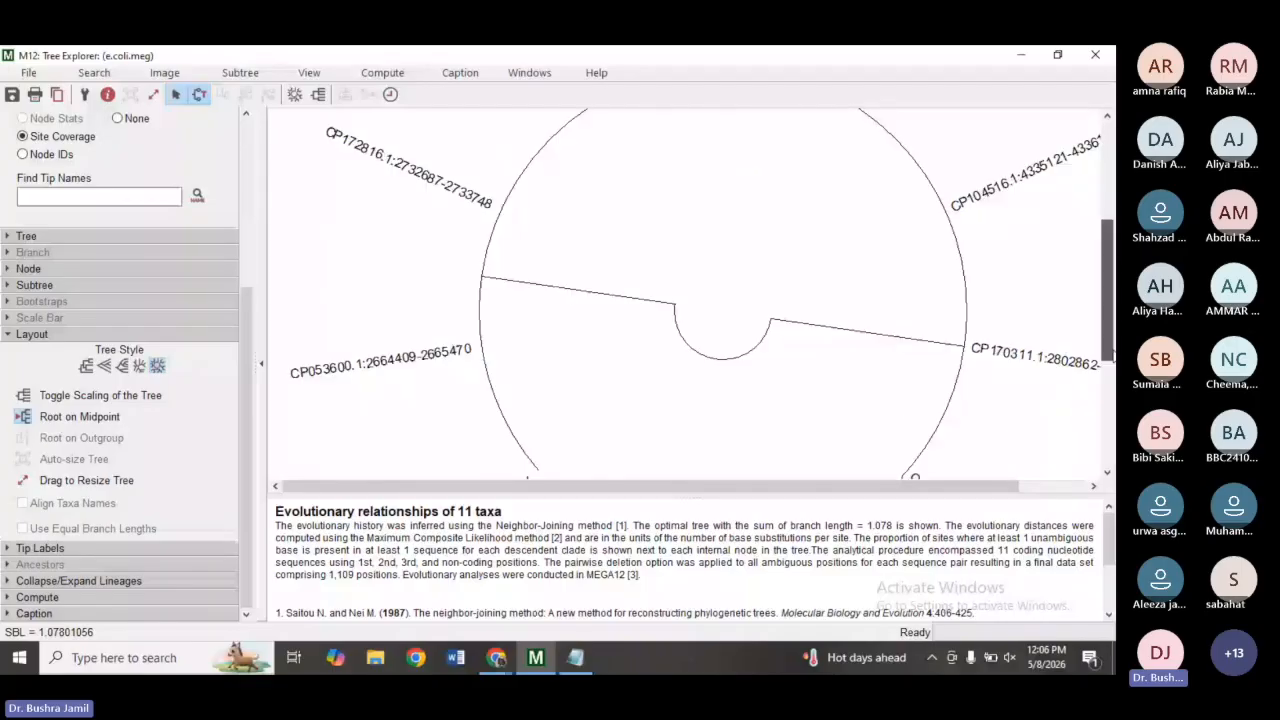
scroll(331, 348, "up", 3)
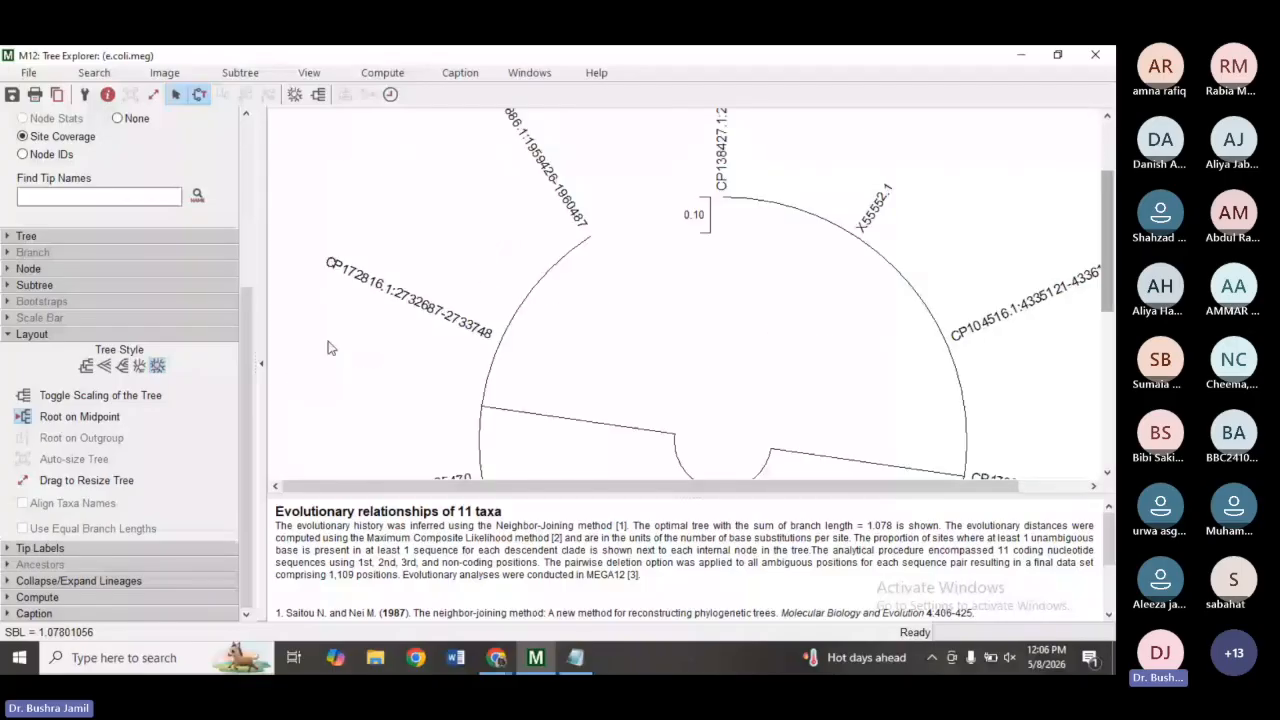
left_click(86, 366)
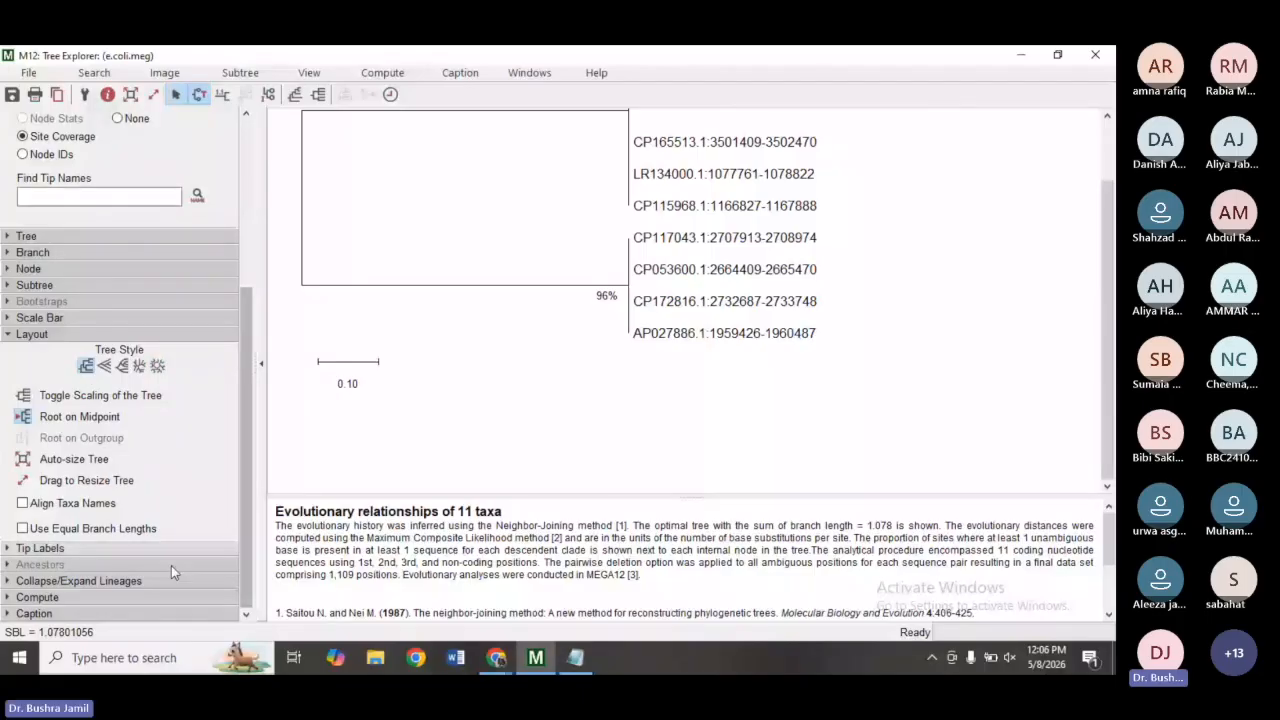
Toggle the Collapse Nodes option in Collapse/Expand Lineages on and back off.
left_click(6, 581)
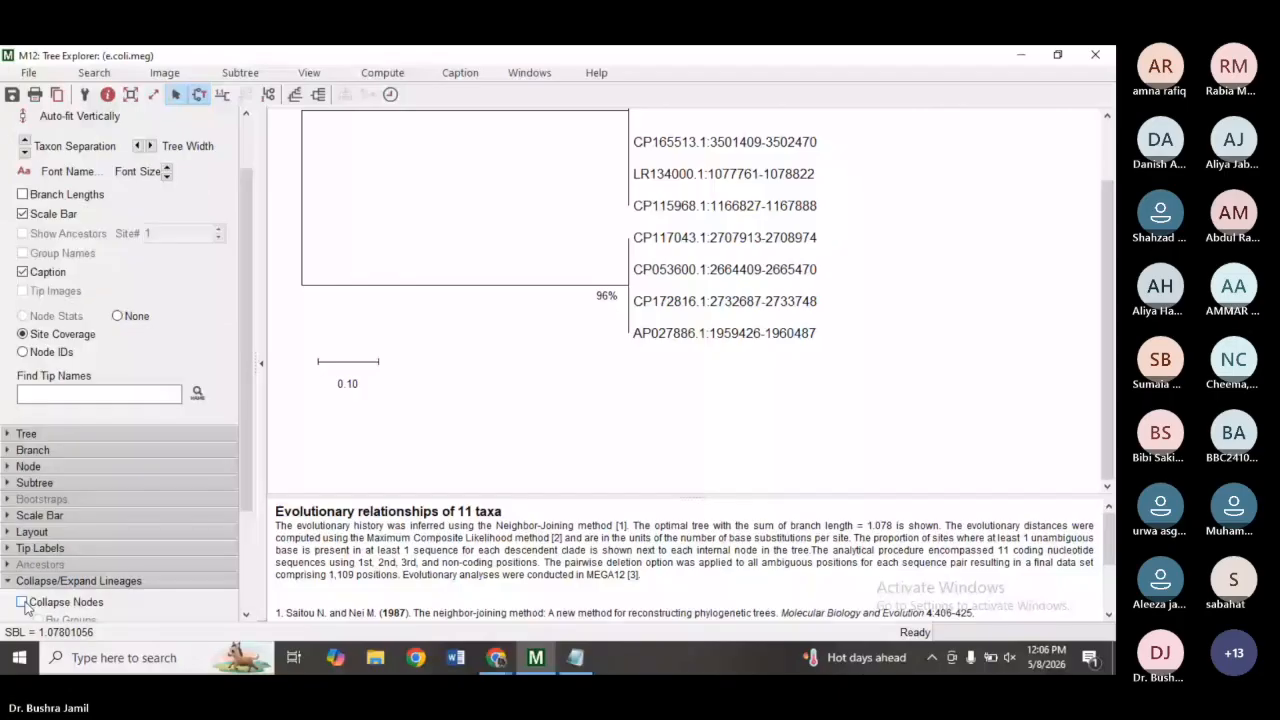
left_click(22, 602)
left_click(22, 602)
scroll(238, 270, "up", 2)
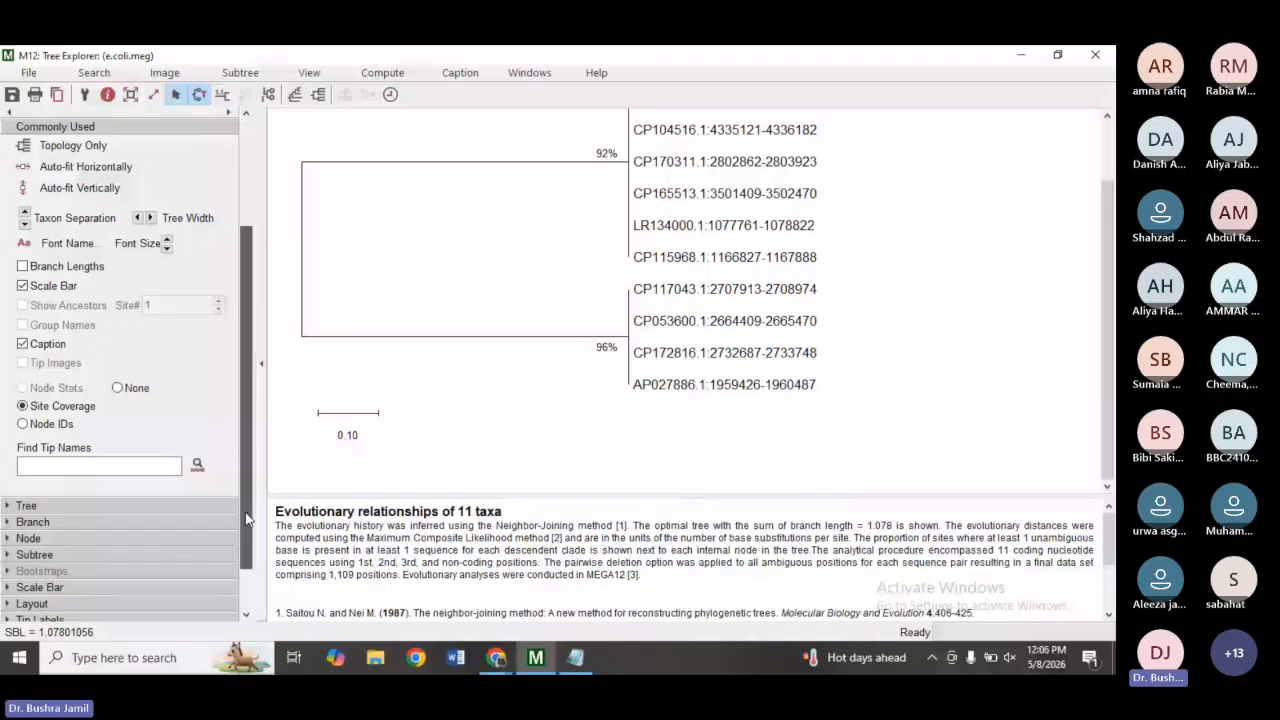
scroll(50, 478, "down", 5)
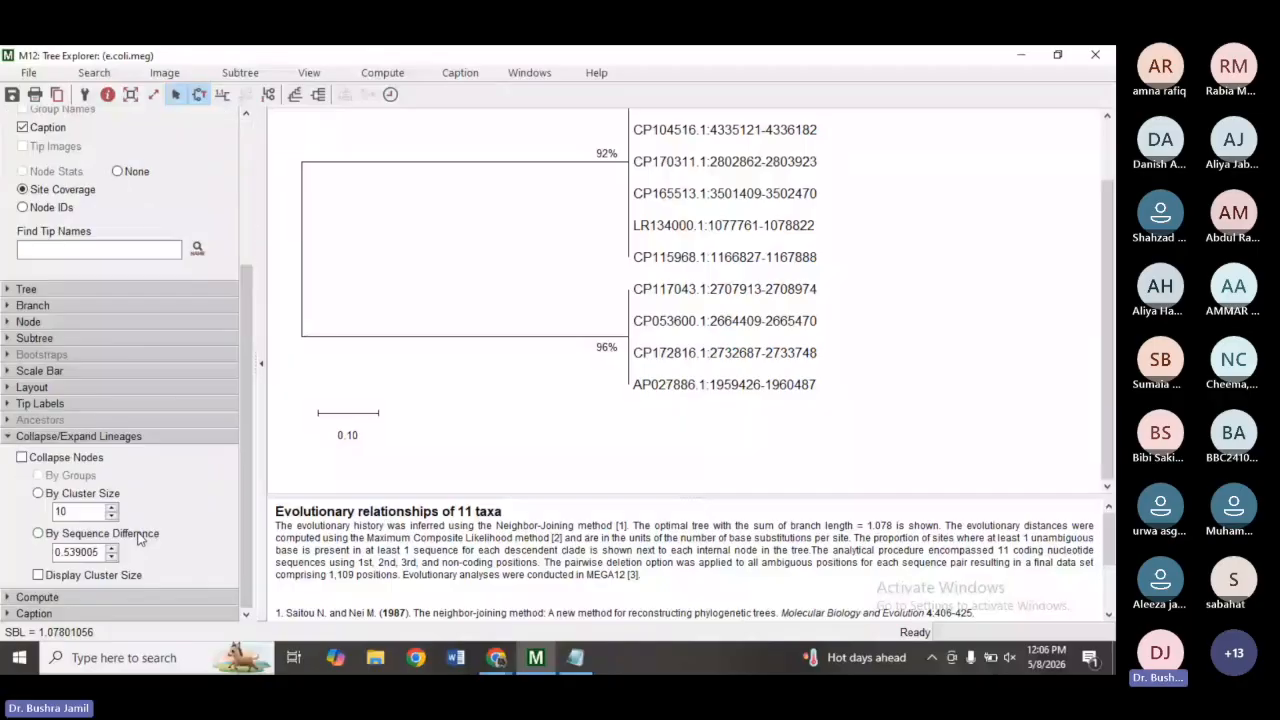
left_click(21, 458)
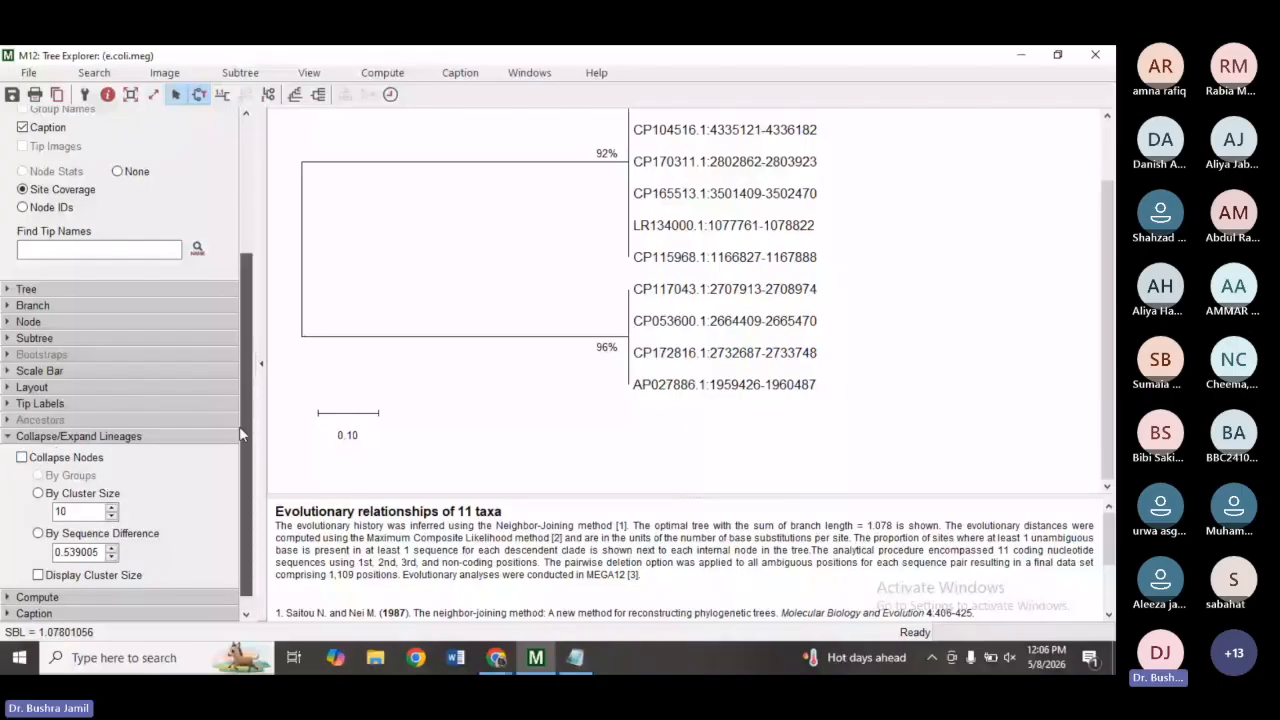
Switch the Topology Only display option to restore the scaled tree view.
scroll(240, 434, "up", 5)
left_click(73, 147)
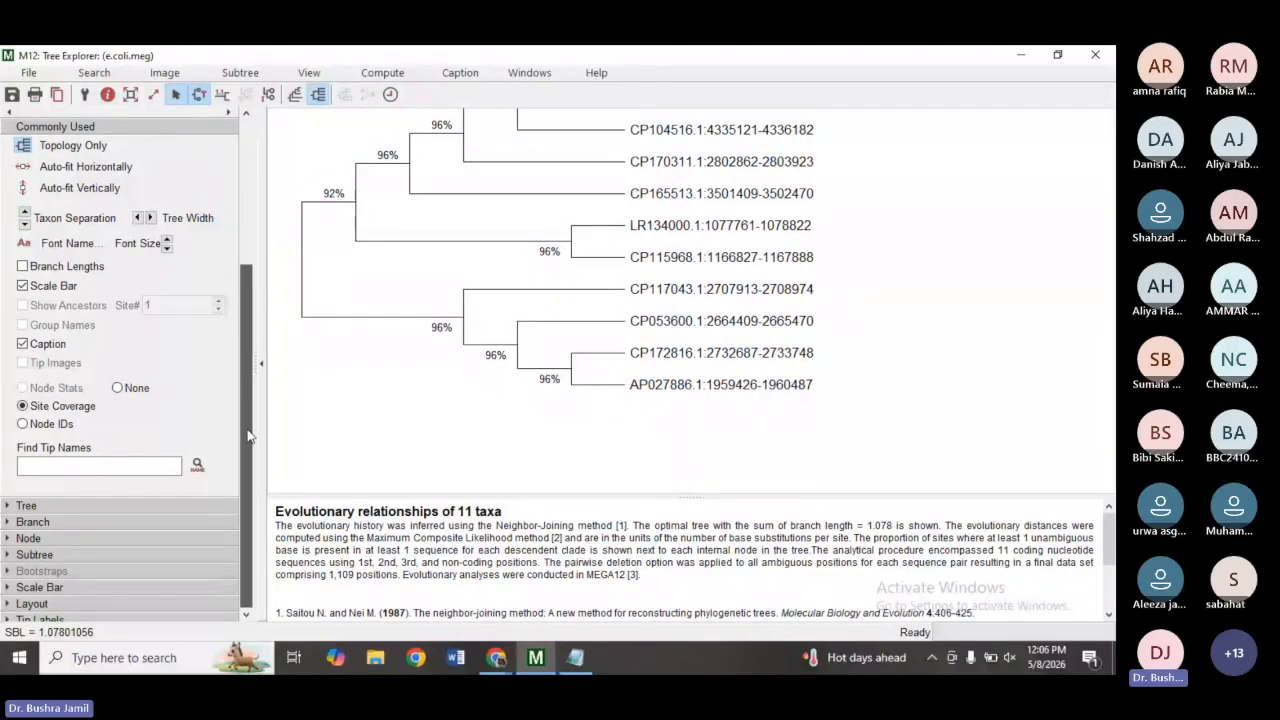
scroll(249, 433, "down", 3)
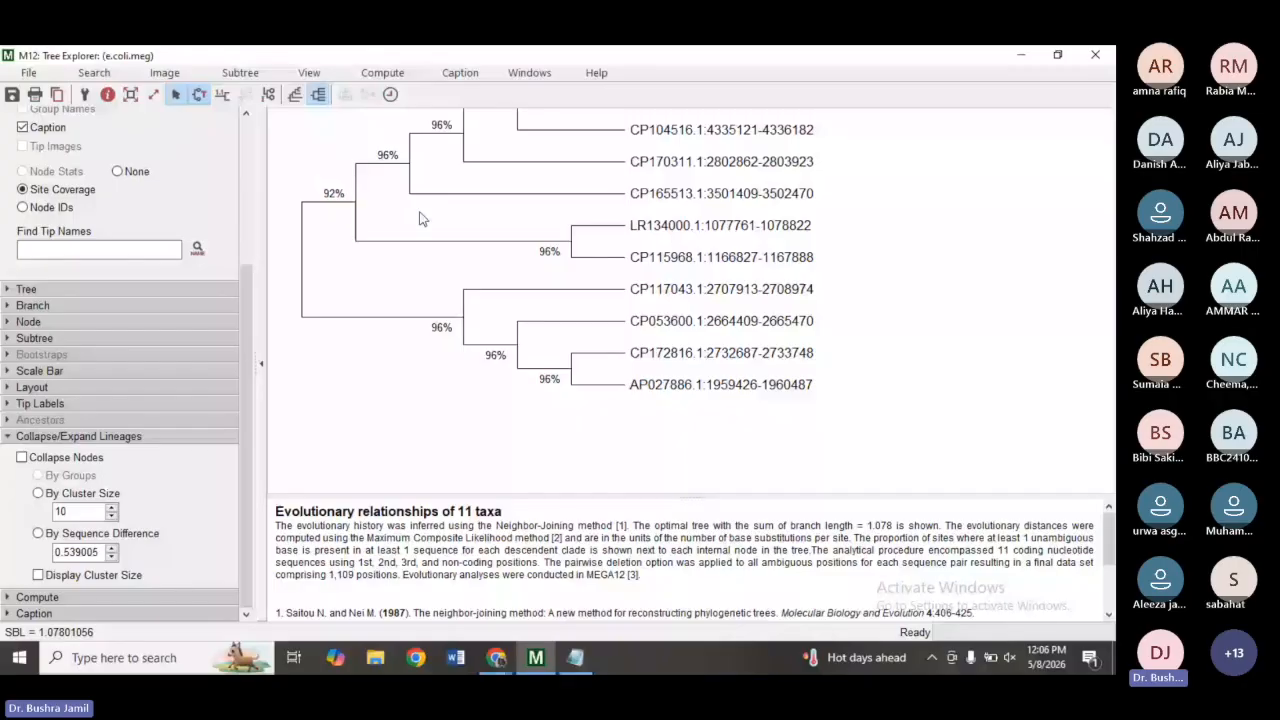
Open the Save as PDF file dialog for the tree image, close it, and leave the Tree Explorer.
left_click(166, 73)
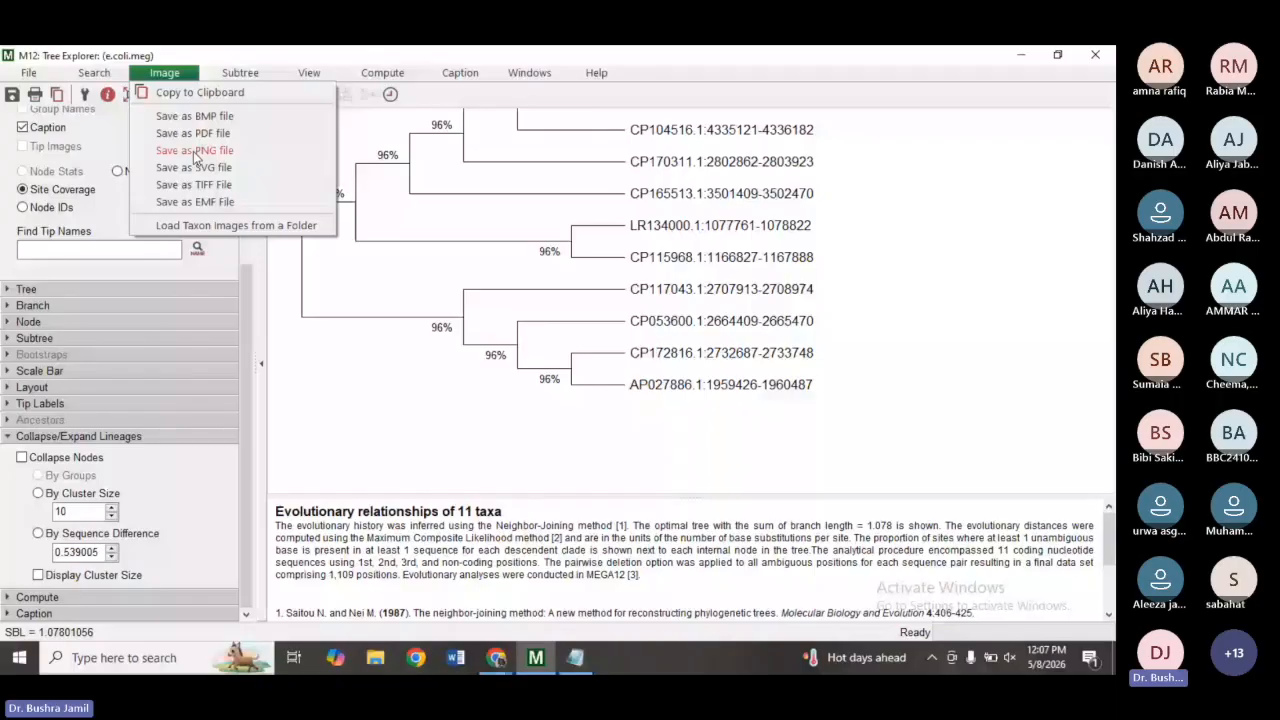
left_click(193, 133)
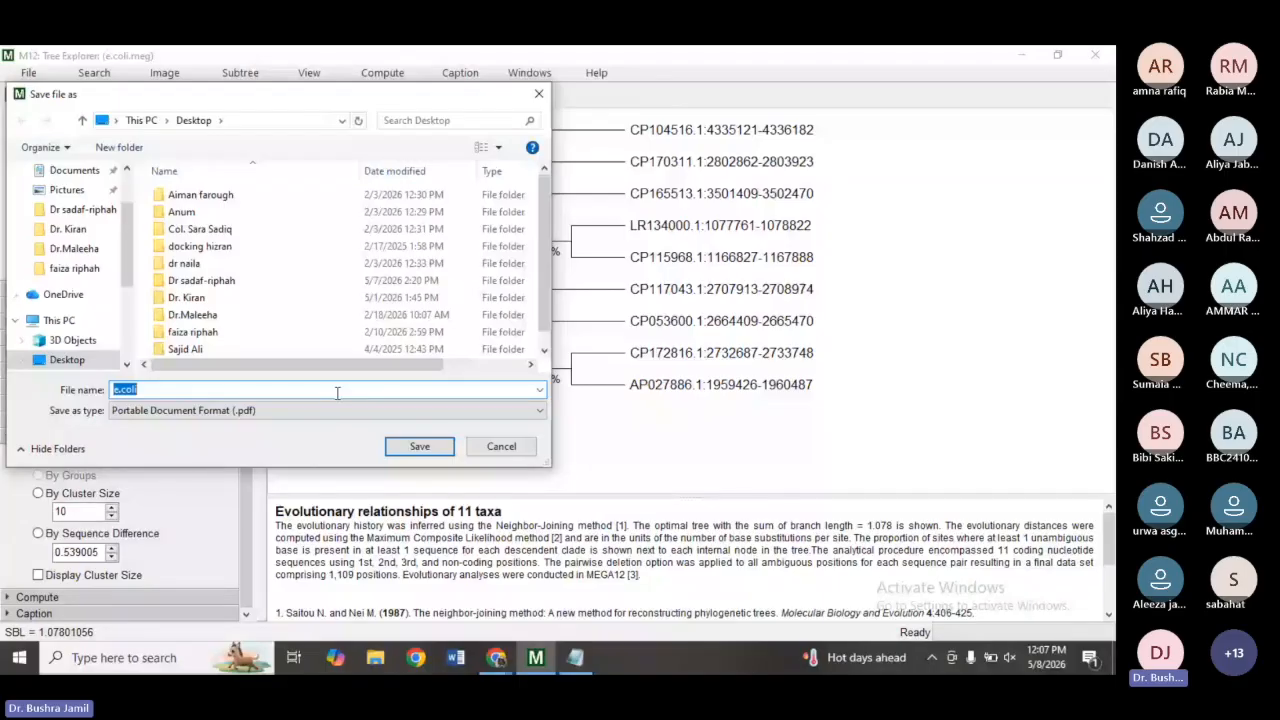
left_click(539, 94)
left_click(1100, 54)
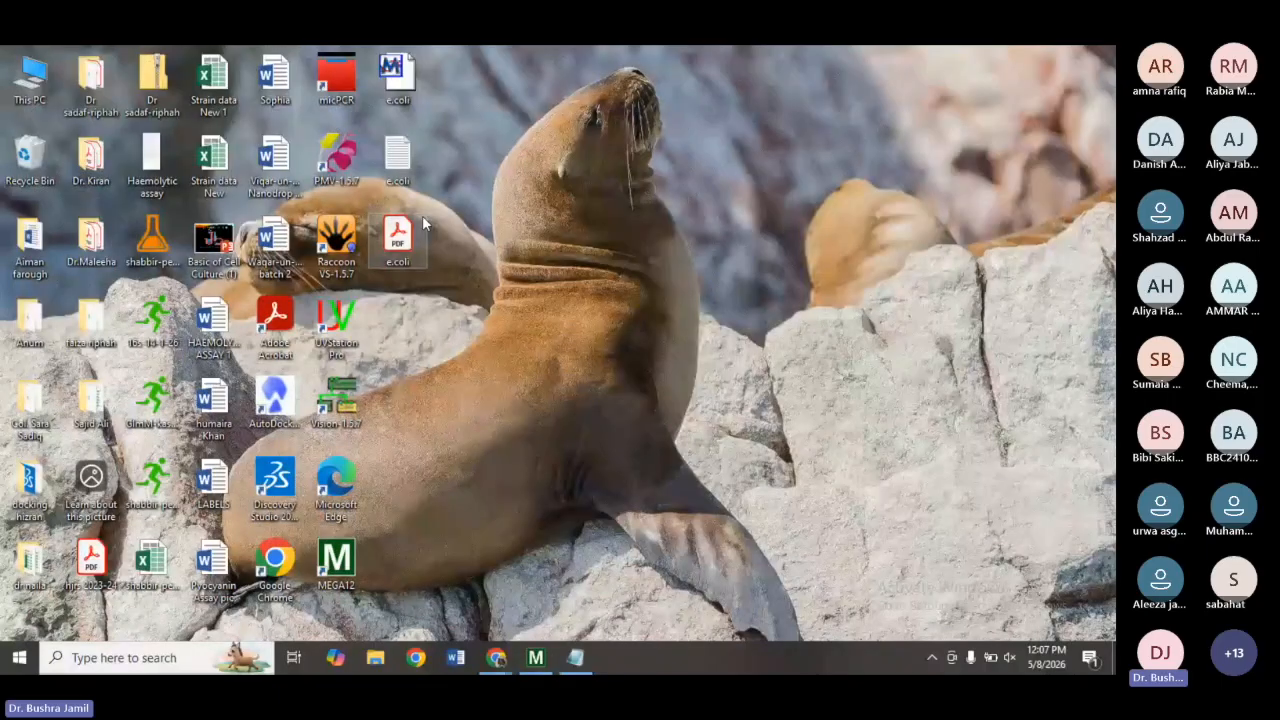
Open the e.coli PDF from the desktop and zoom out to view the whole exported tree.
double_click(422, 226)
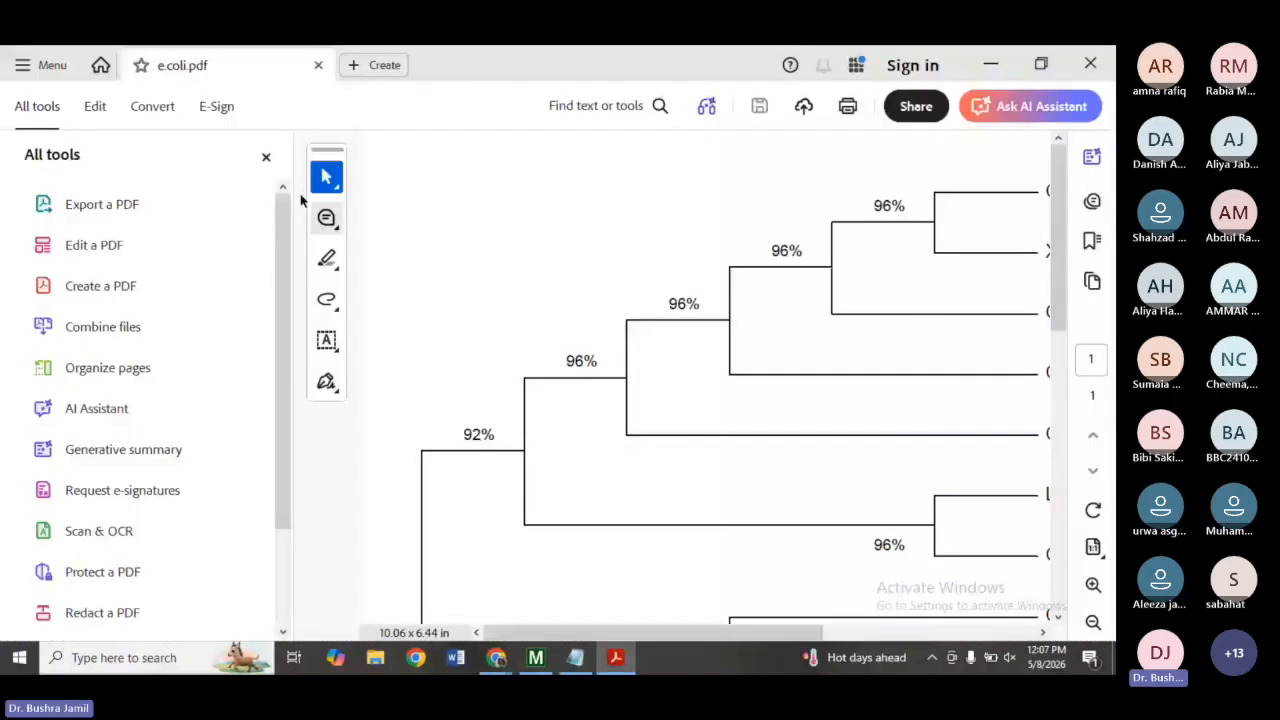
left_click(266, 157)
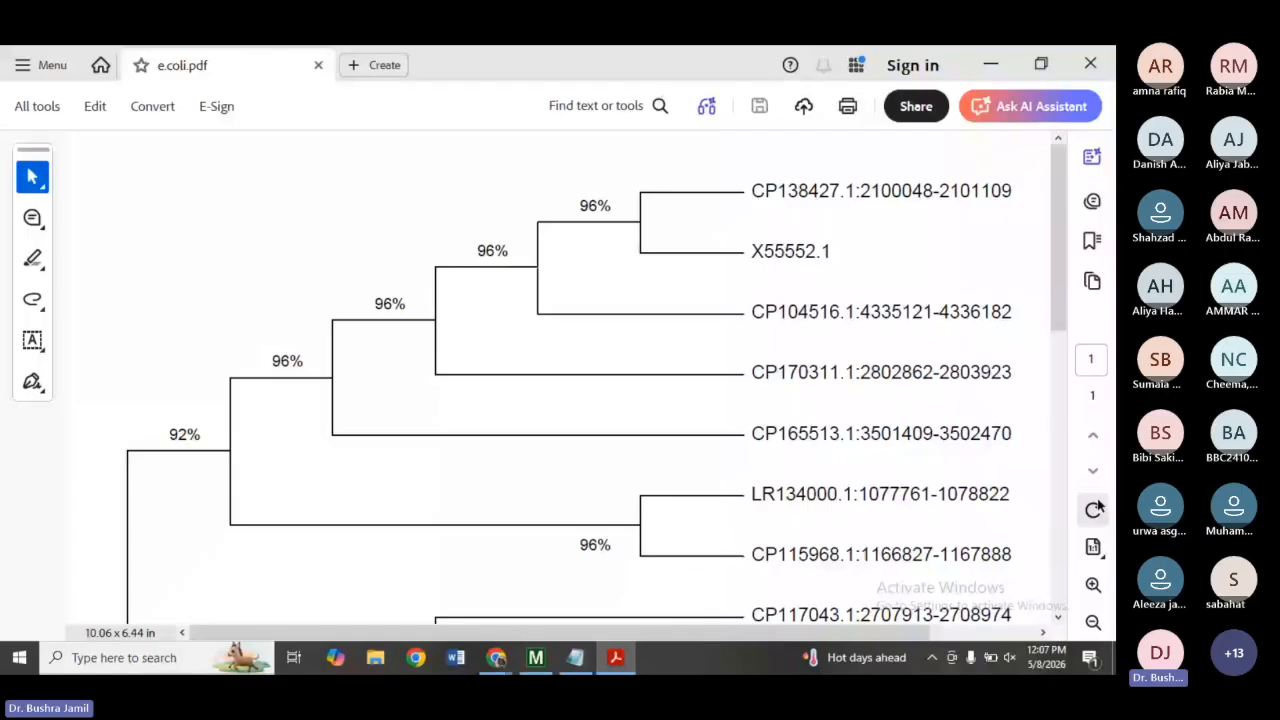
left_click(1094, 622)
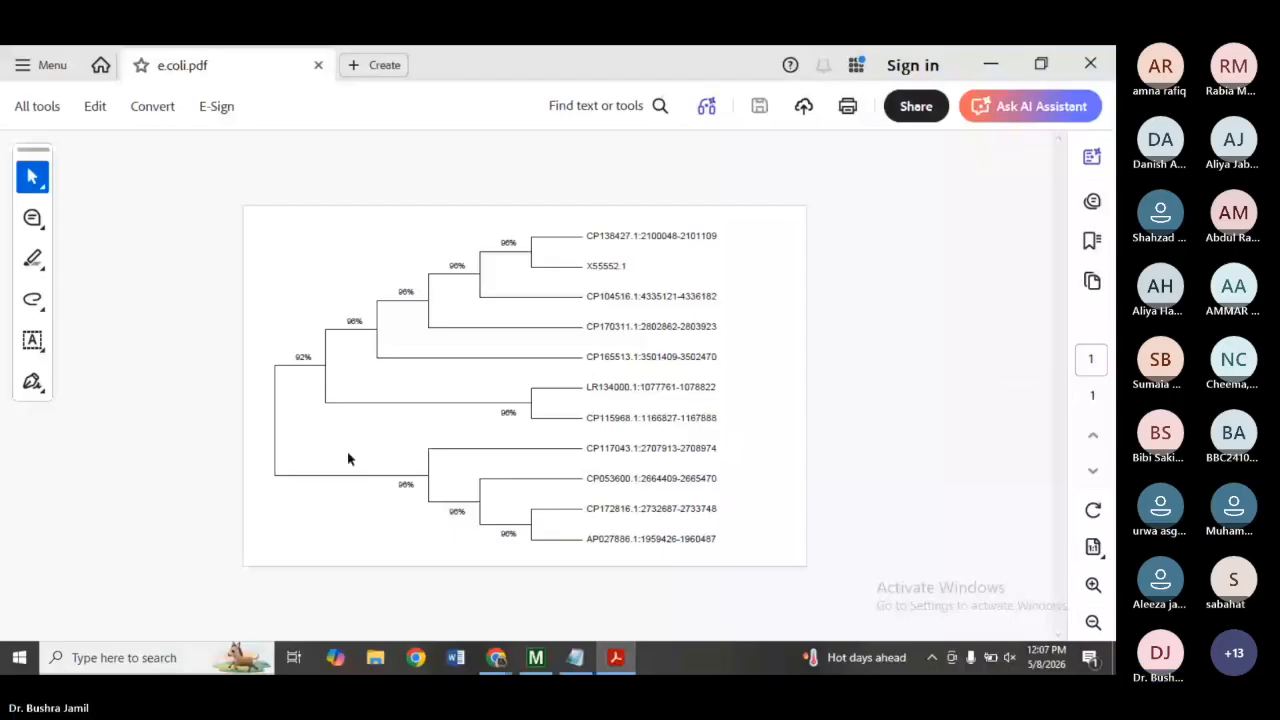
Return to the Tree Explorer and save the tree image as a PNG file.
left_click(536, 657)
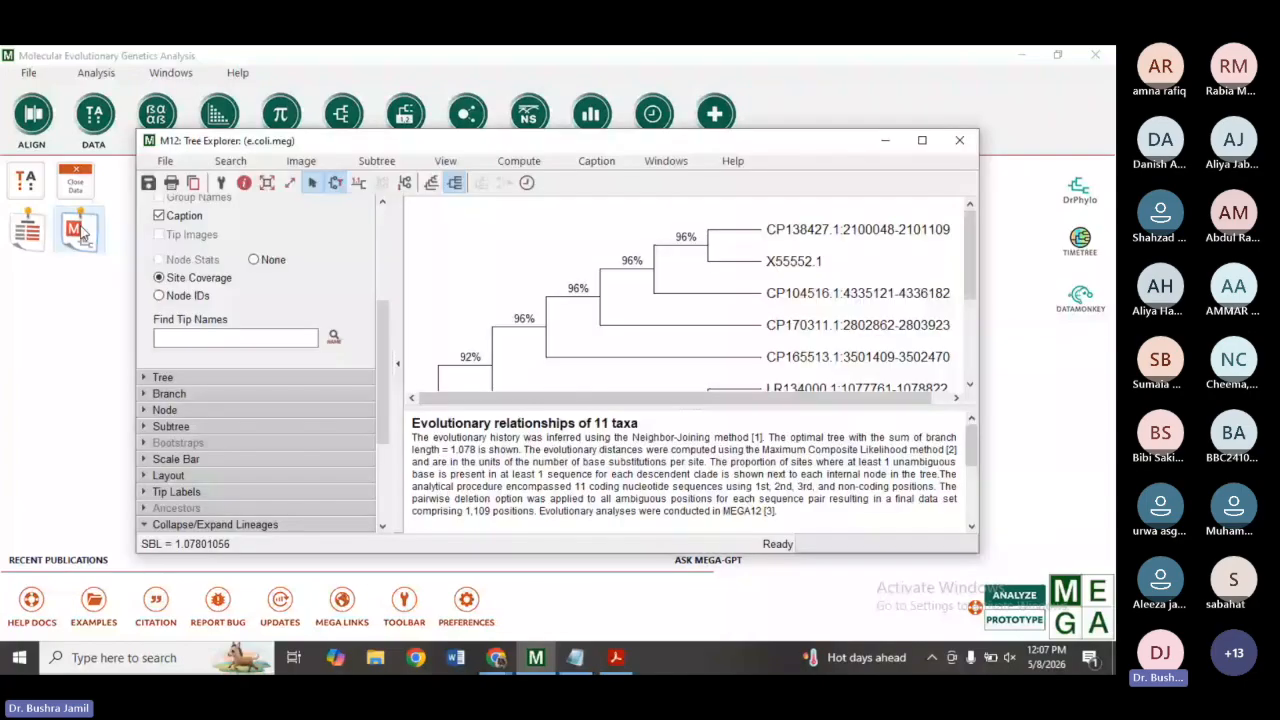
left_click(301, 161)
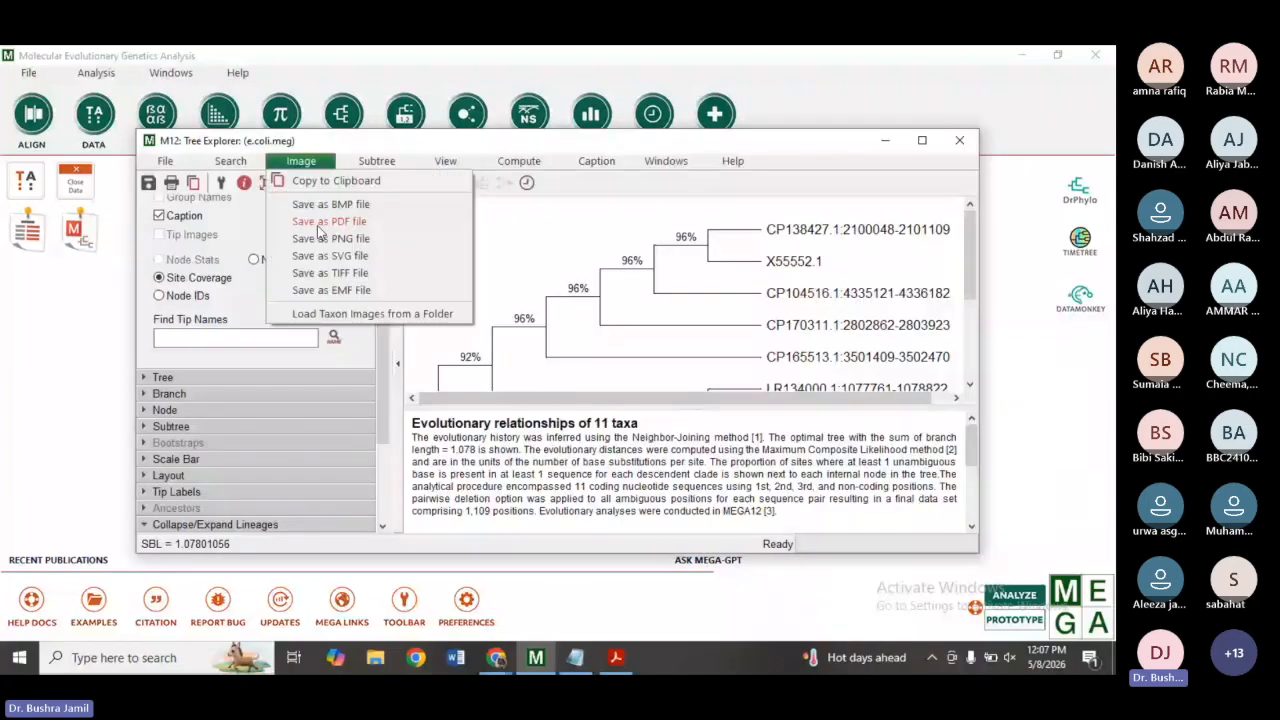
left_click(320, 238)
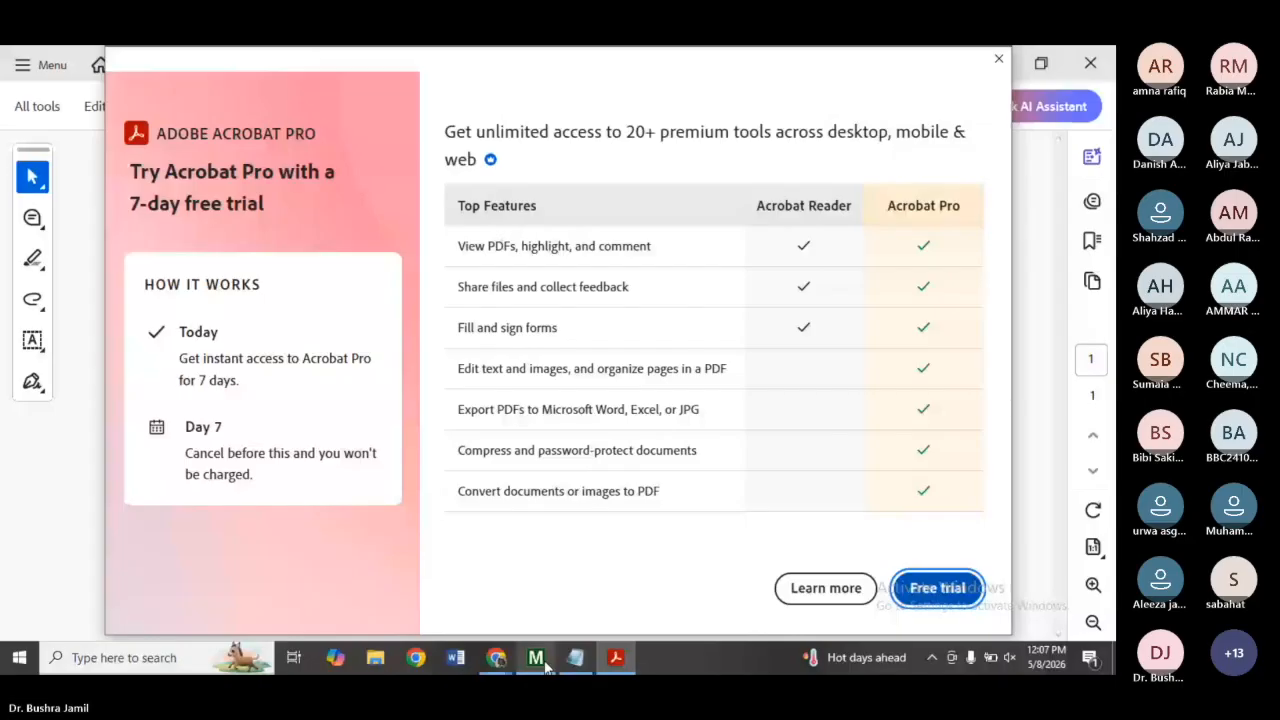
Open the exported e.coli PNG image from the desktop and maximize its viewer.
key("super+d")
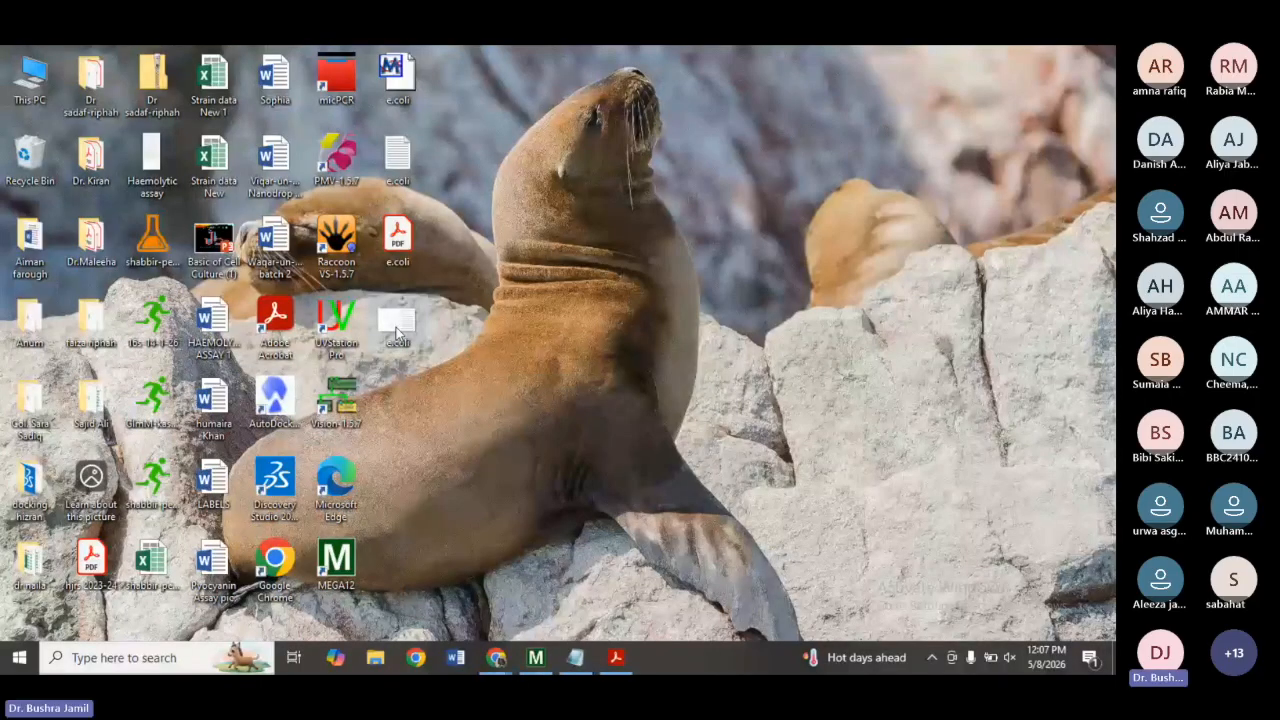
double_click(397, 333)
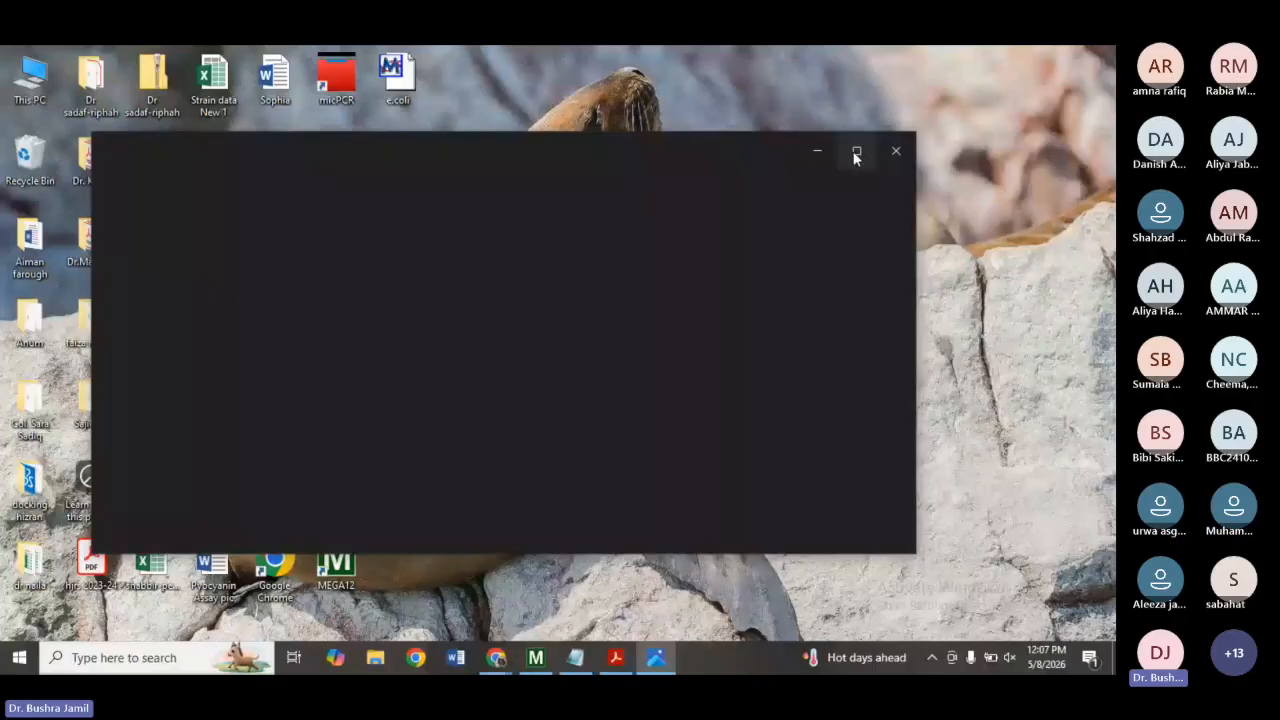
left_click(856, 153)
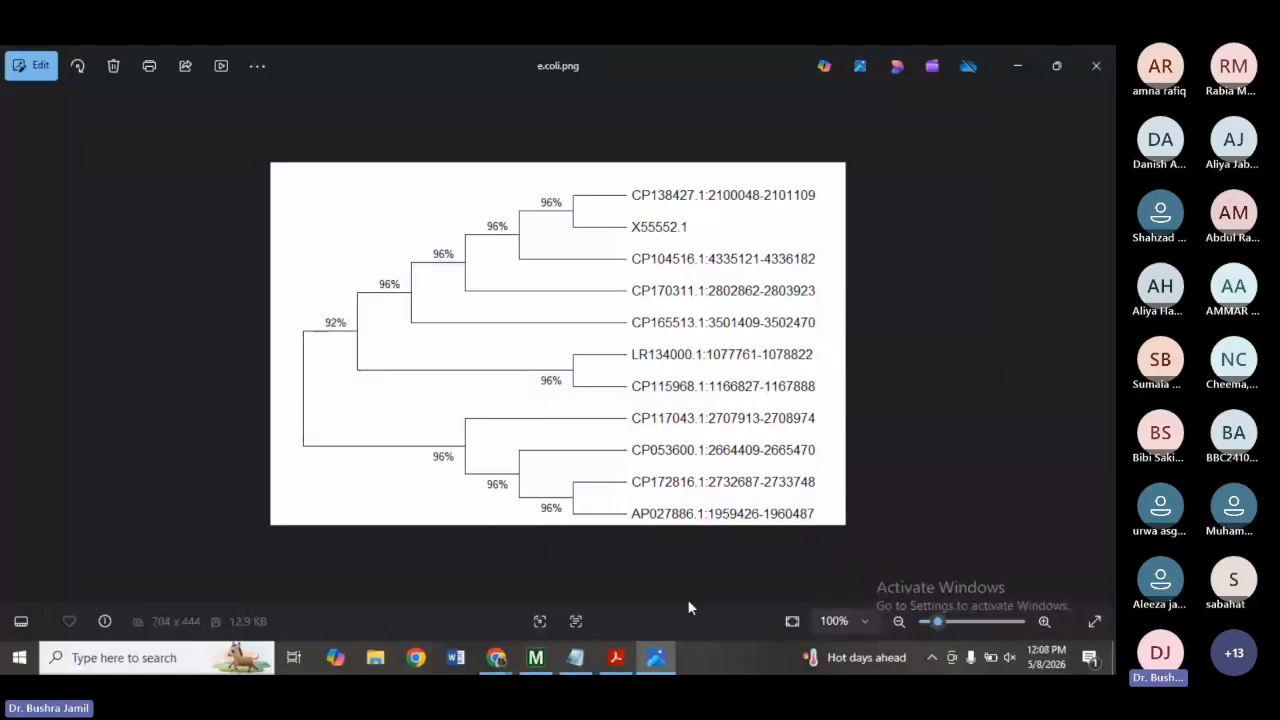
Back in the maximized Tree Explorer, rename the X55552.1 tip label to X55552.1 E.Coli recA gene.
left_click(538, 656)
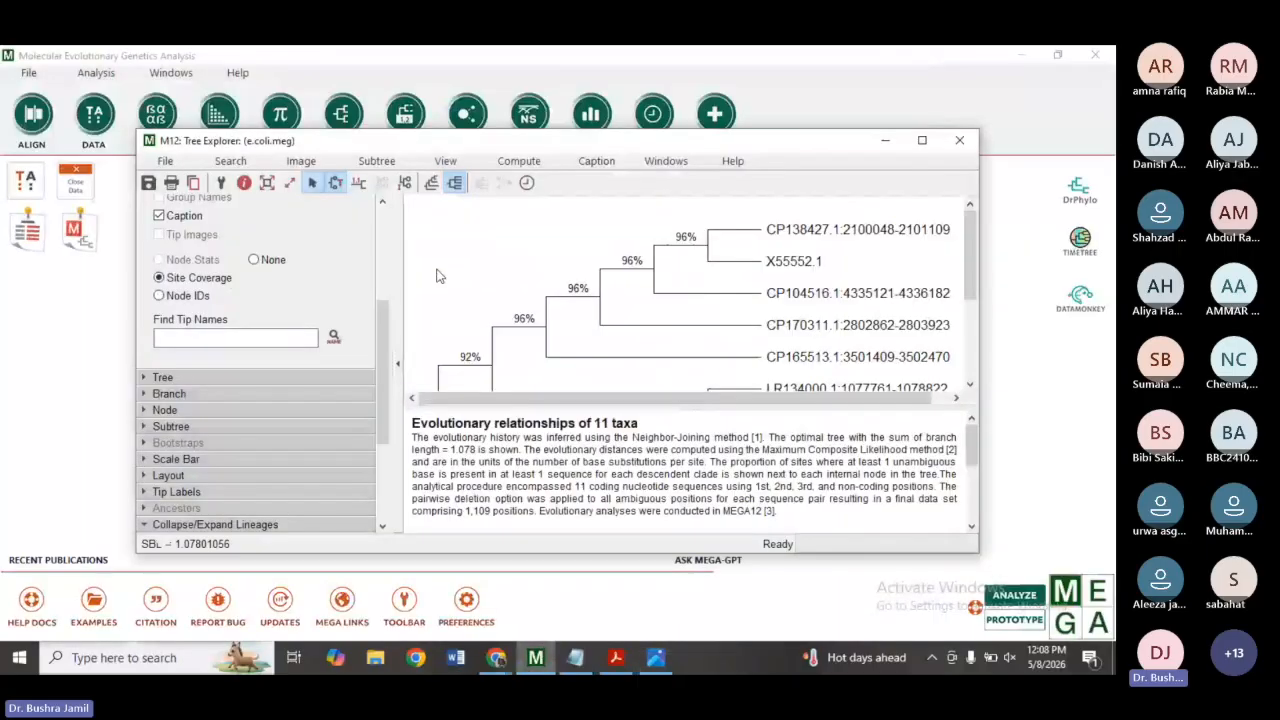
left_click(922, 140)
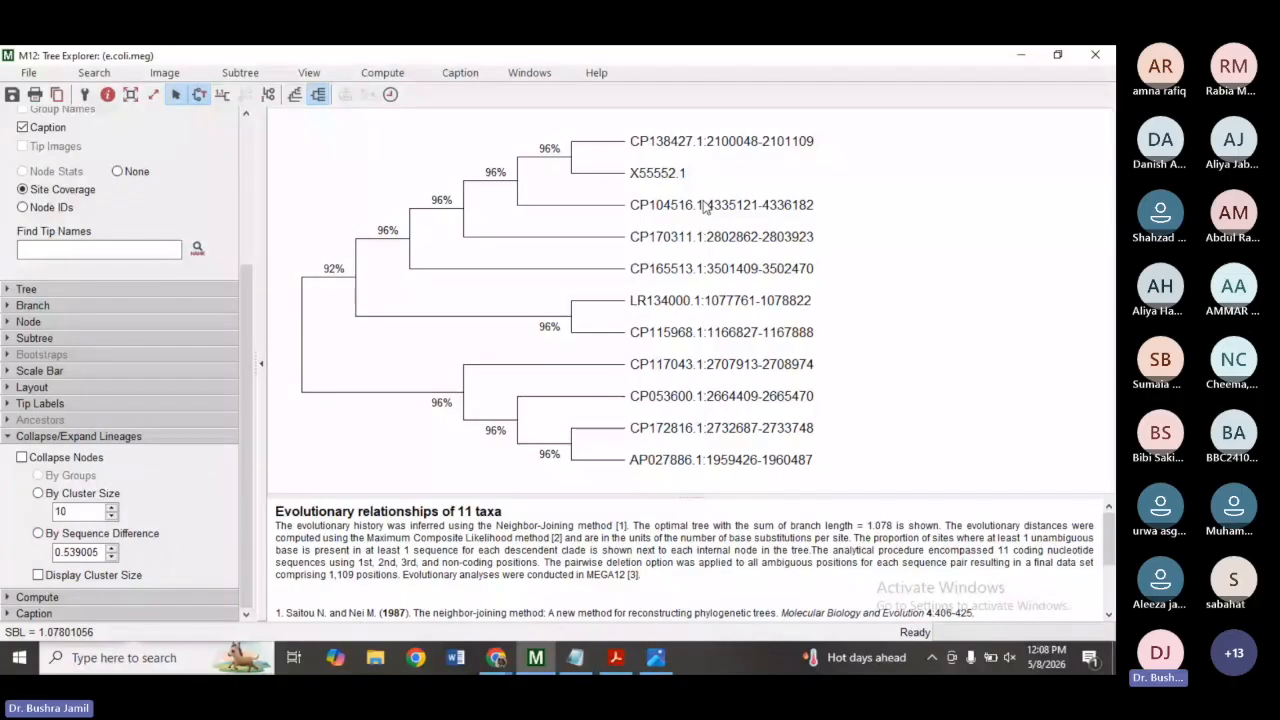
double_click(658, 176)
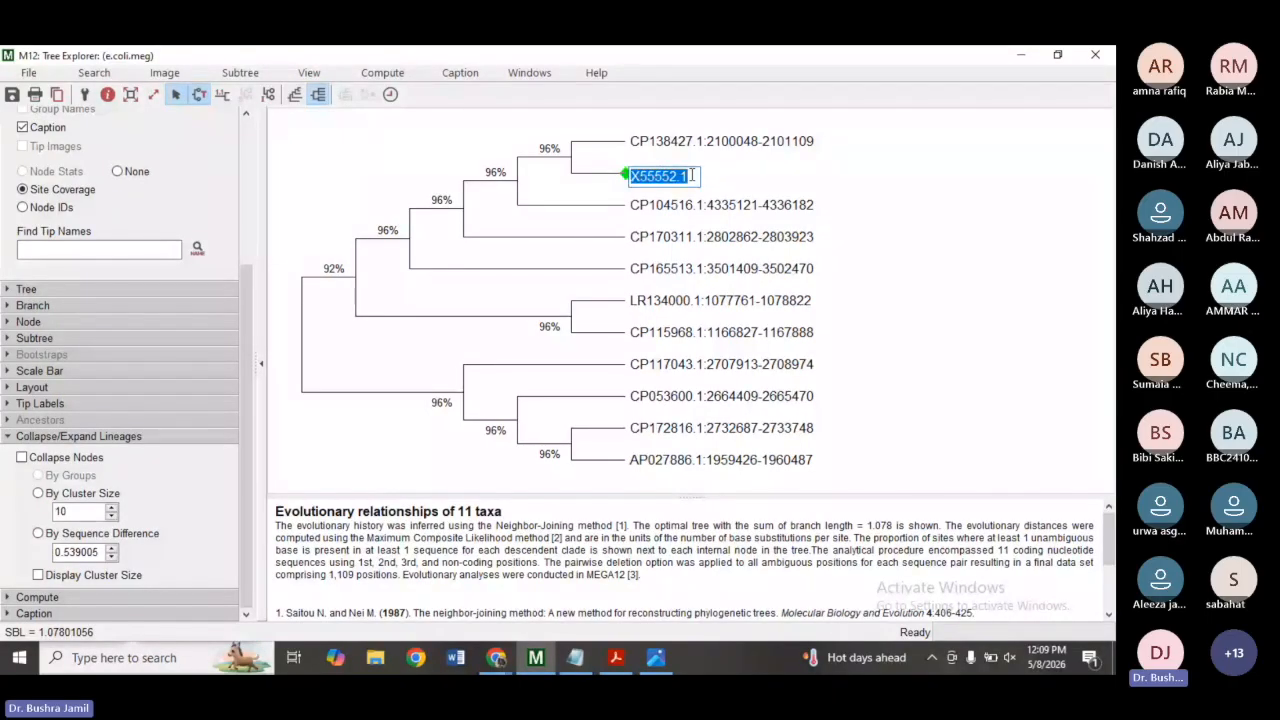
left_click(691, 176)
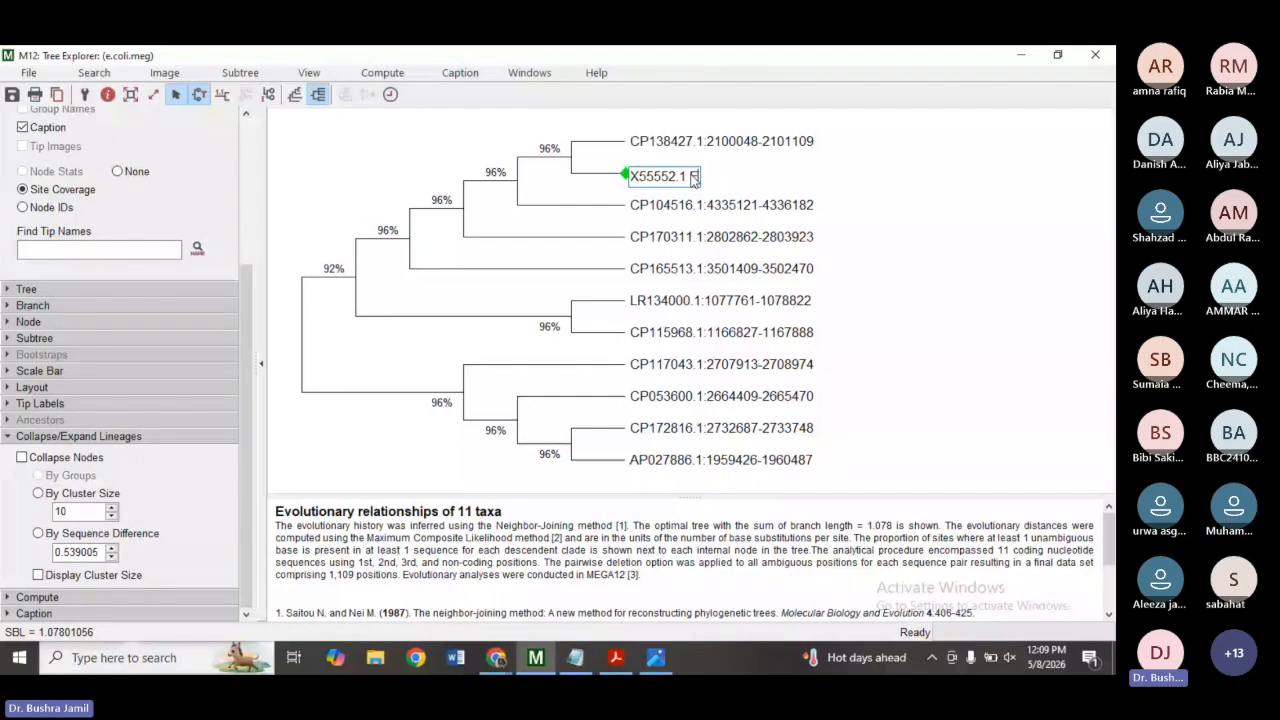
type("E.Coli")
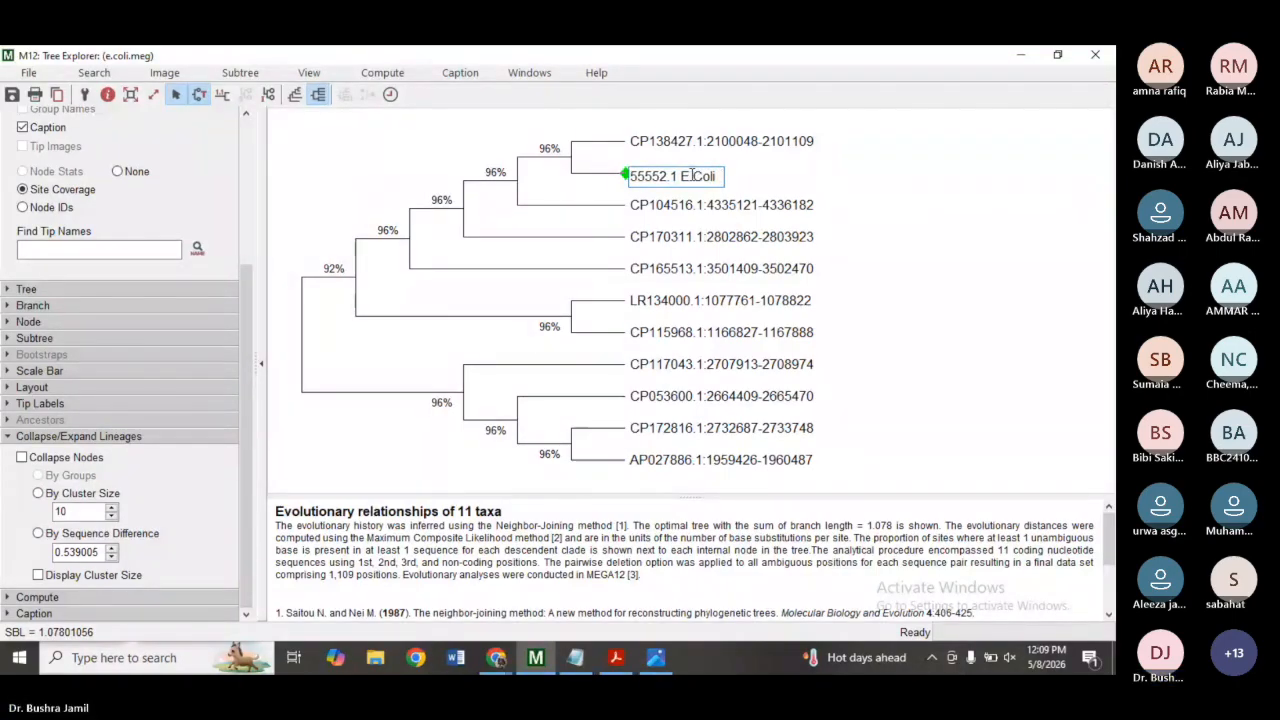
key("BackSpace")
key("BackSpace")
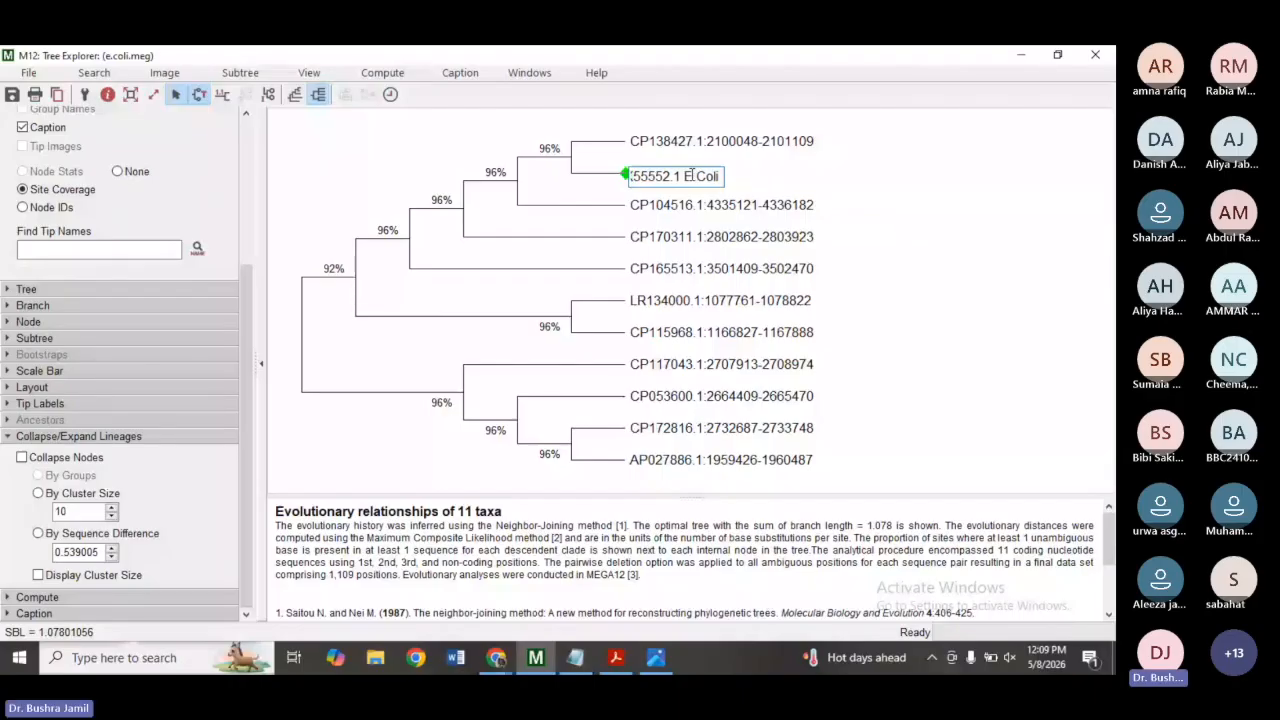
type("recA")
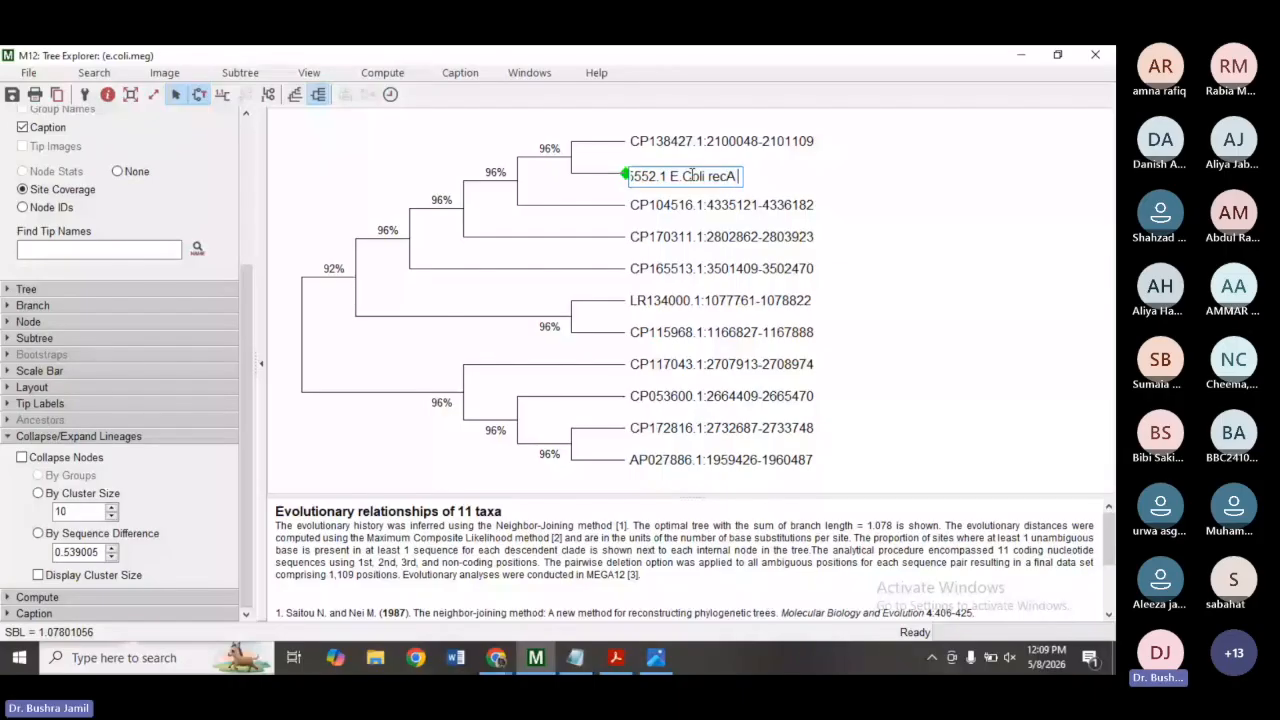
type(" gene")
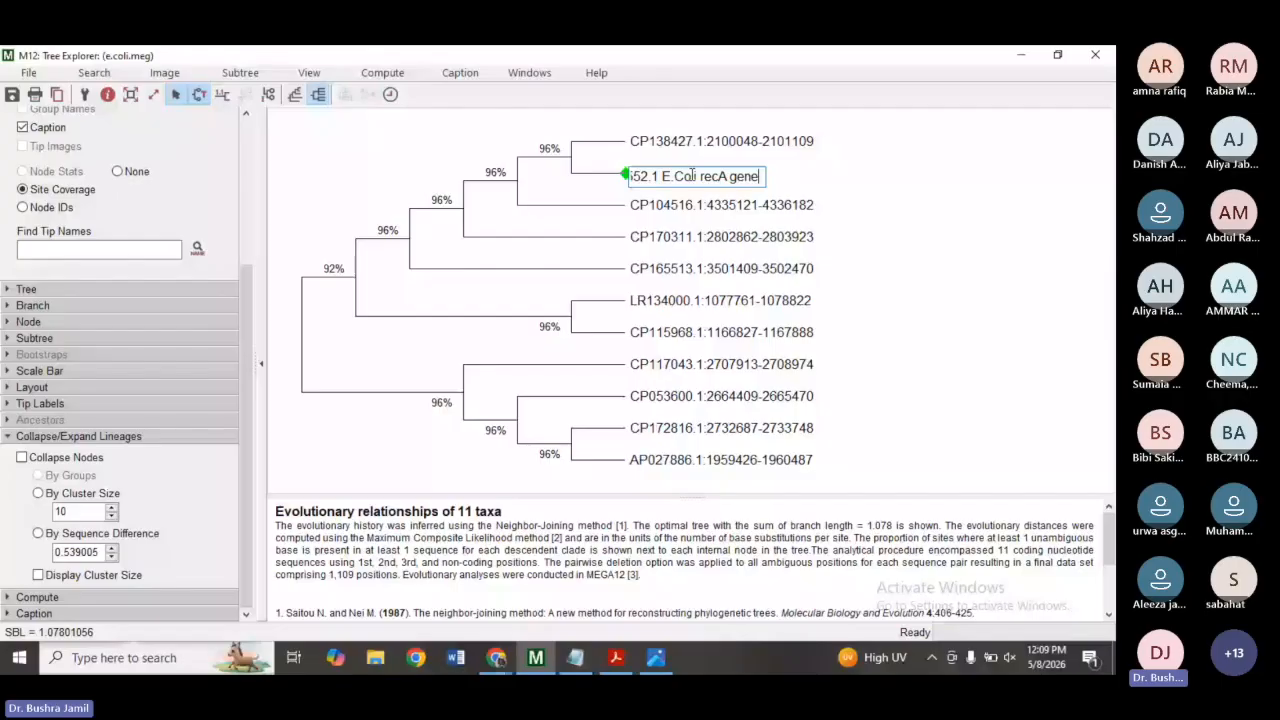
key("Return")
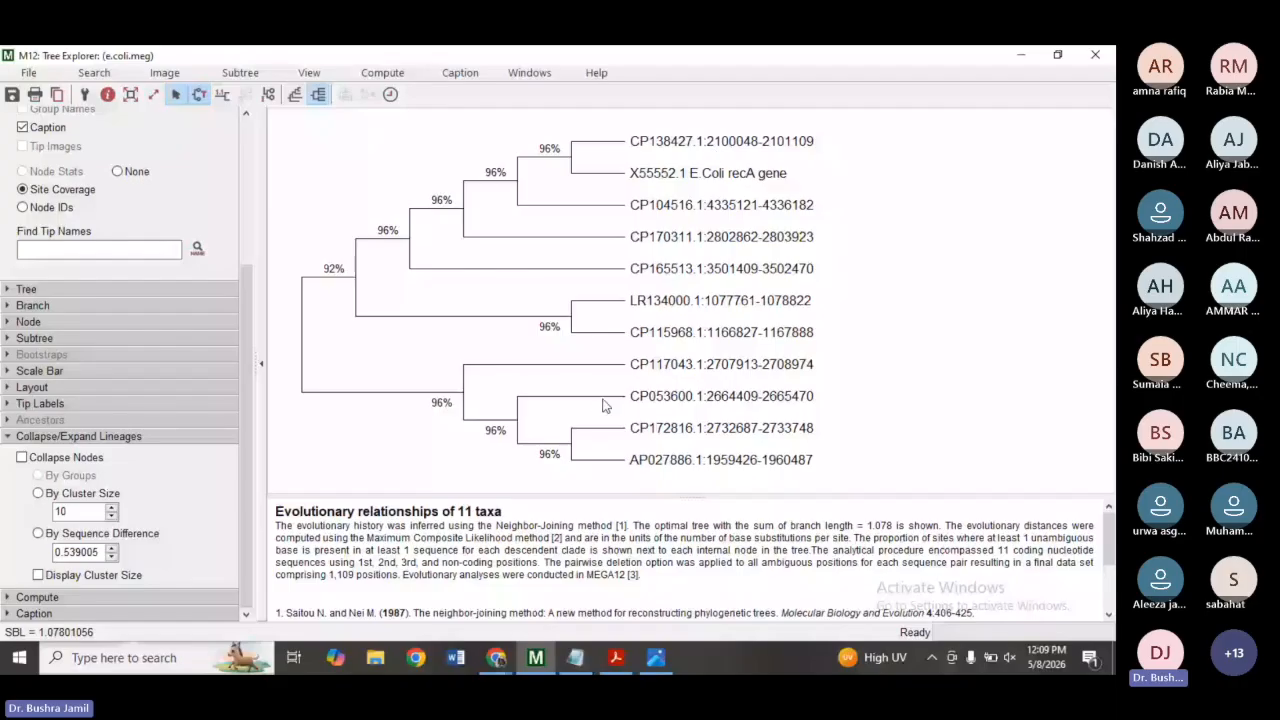
Find CP138427.1 in the BLAST results and copy its description, Escherichia coli strain 21EVA chromosome.
double_click(633, 145)
key("ctrl+c")
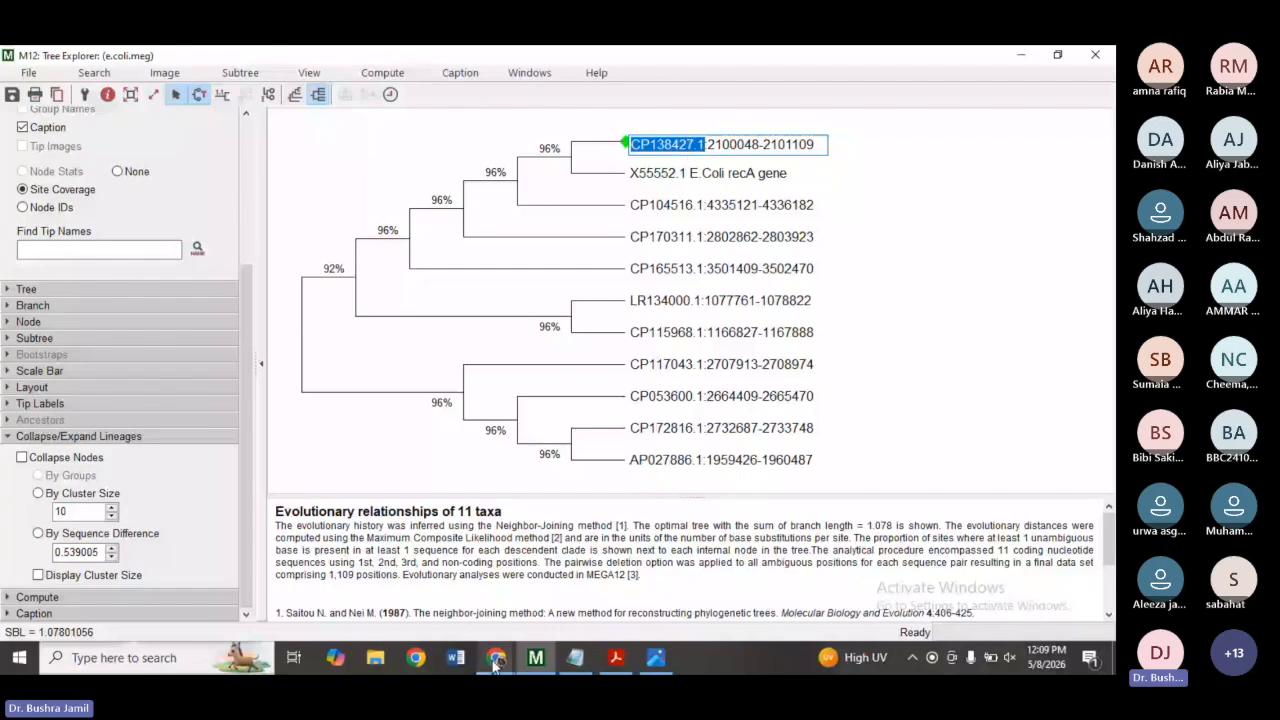
left_click(496, 657)
scroll(1104, 288, "down", 1)
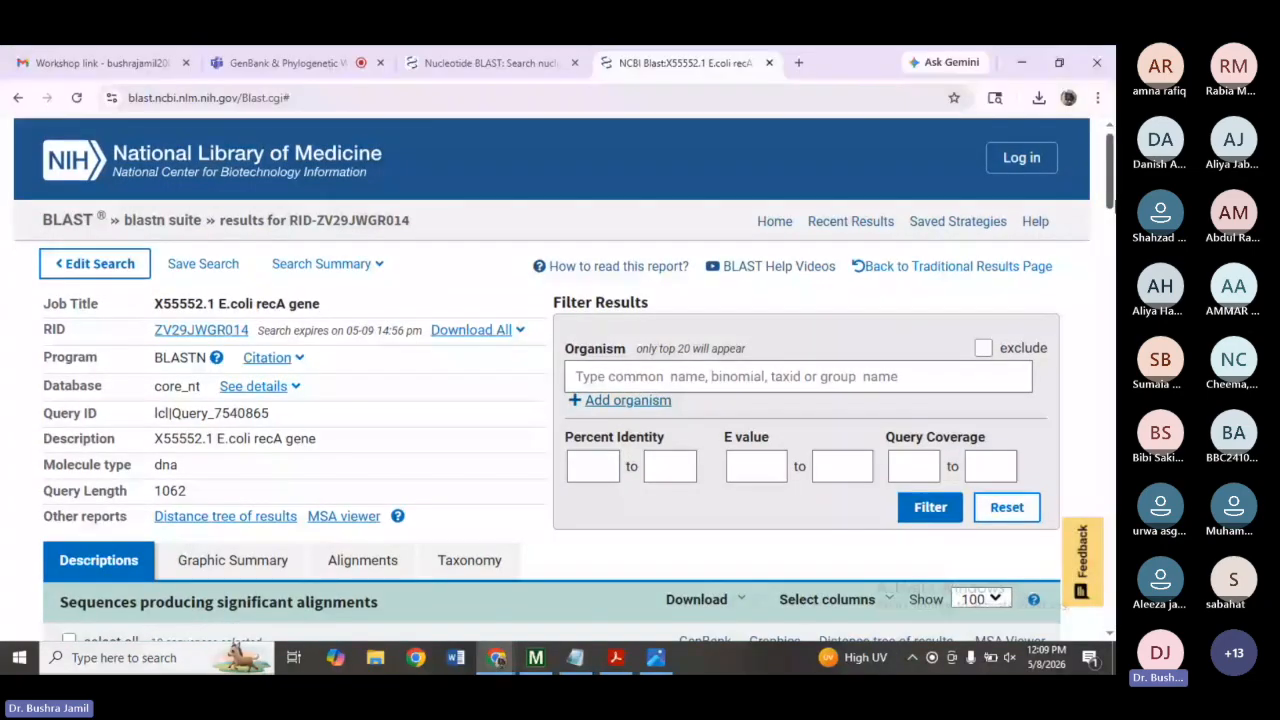
scroll(1100, 232, "down", 5)
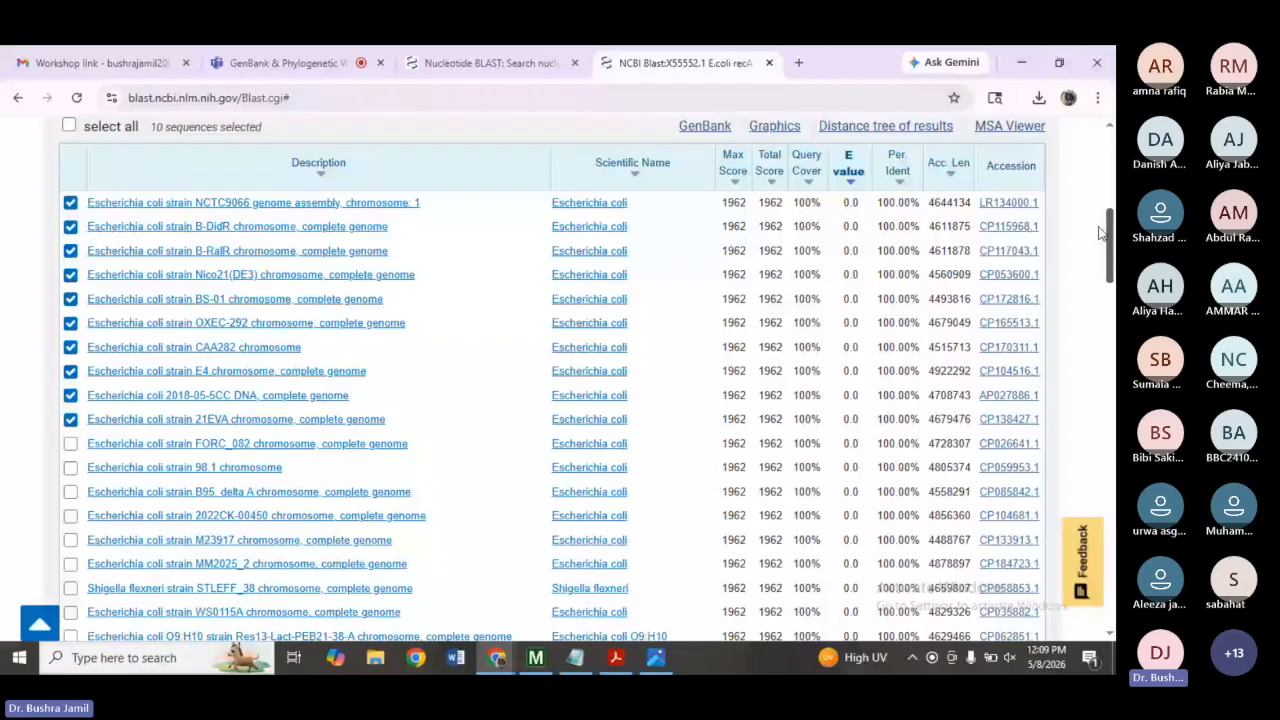
scroll(1100, 232, "up", 2)
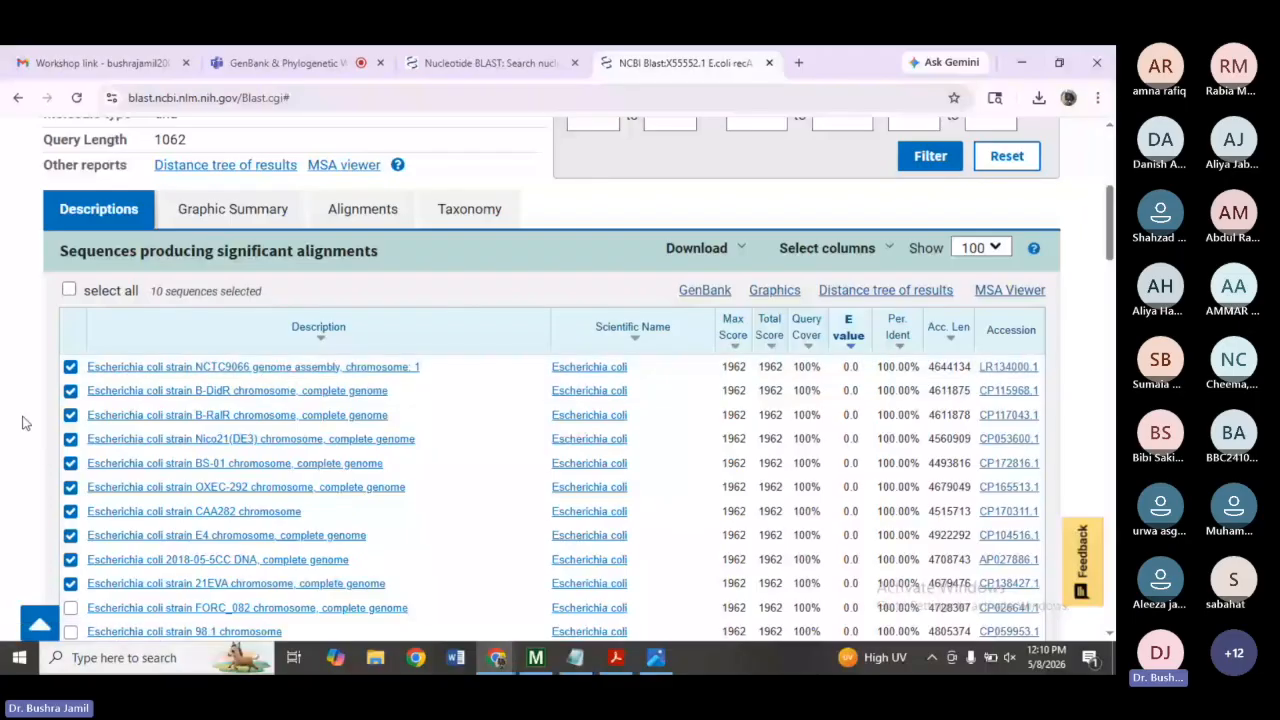
key("ctrl+f")
key("ctrl+v")
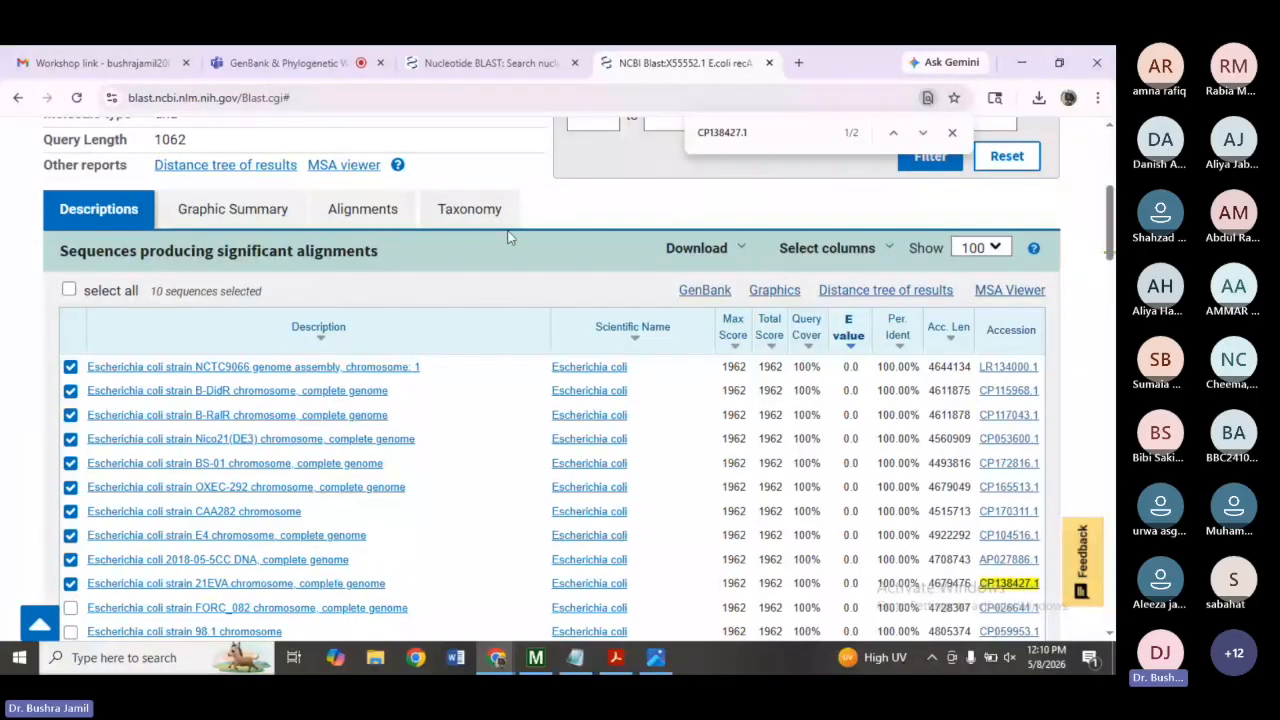
left_click(923, 133)
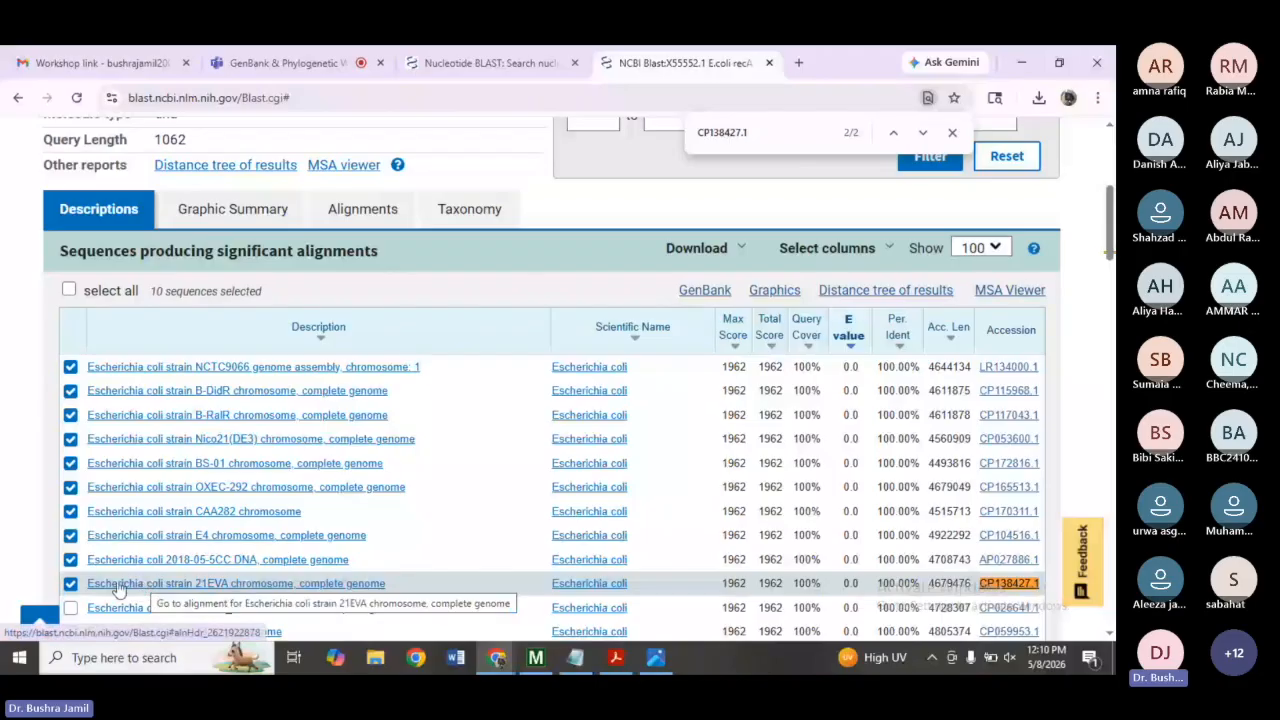
left_click_drag(88, 581, 296, 588)
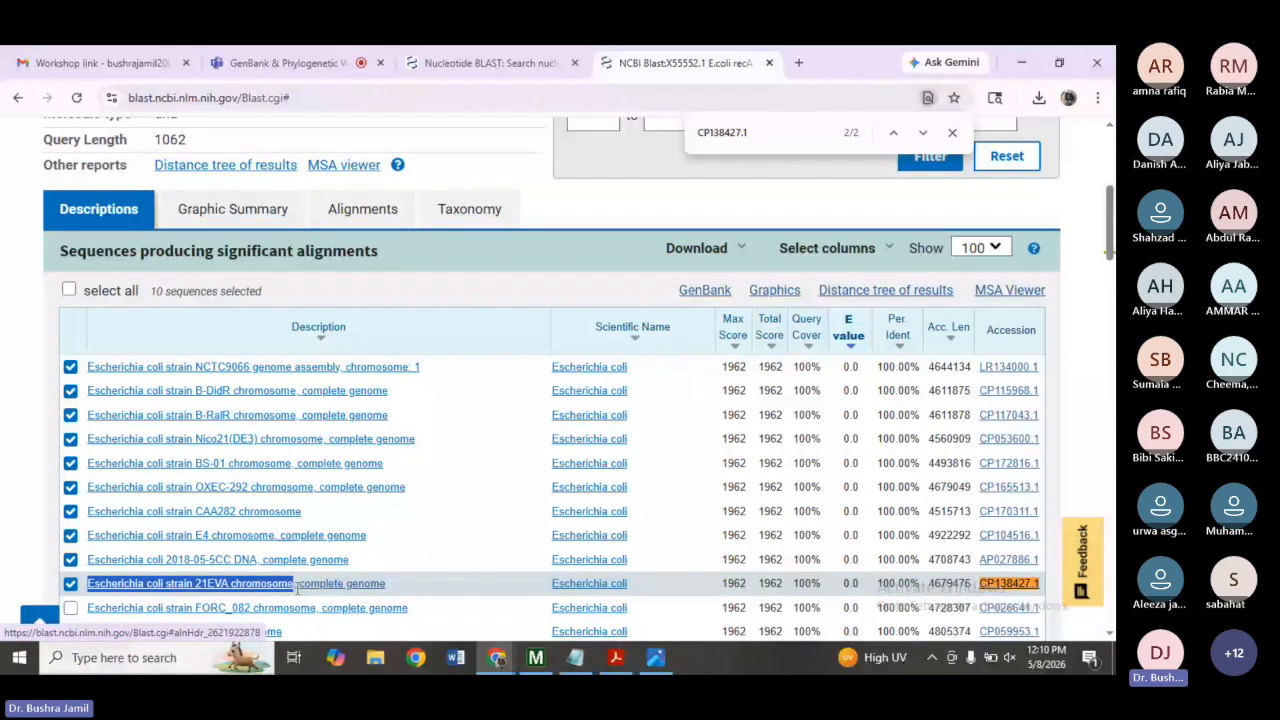
left_click_drag(296, 588, 293, 592)
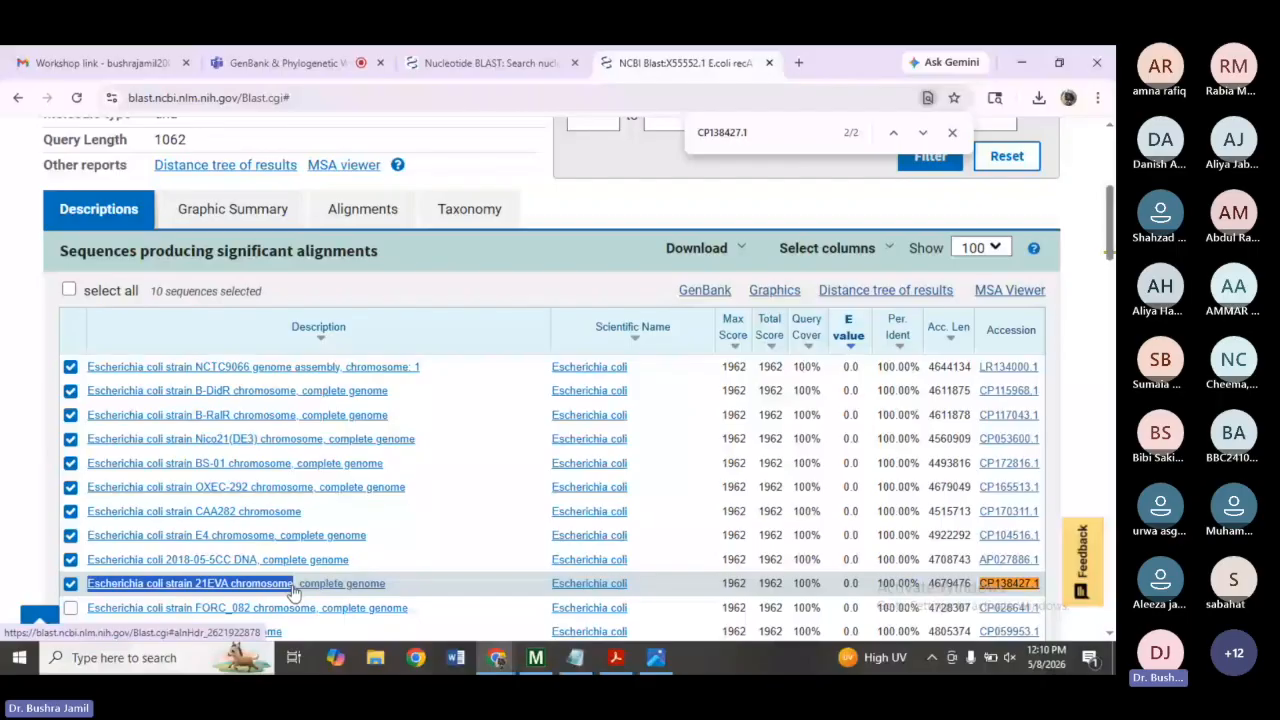
Rename the CP138427.1 tip label to CP138427.1 Escherichia coli strain 21EVA chromosome.
left_click(537, 658)
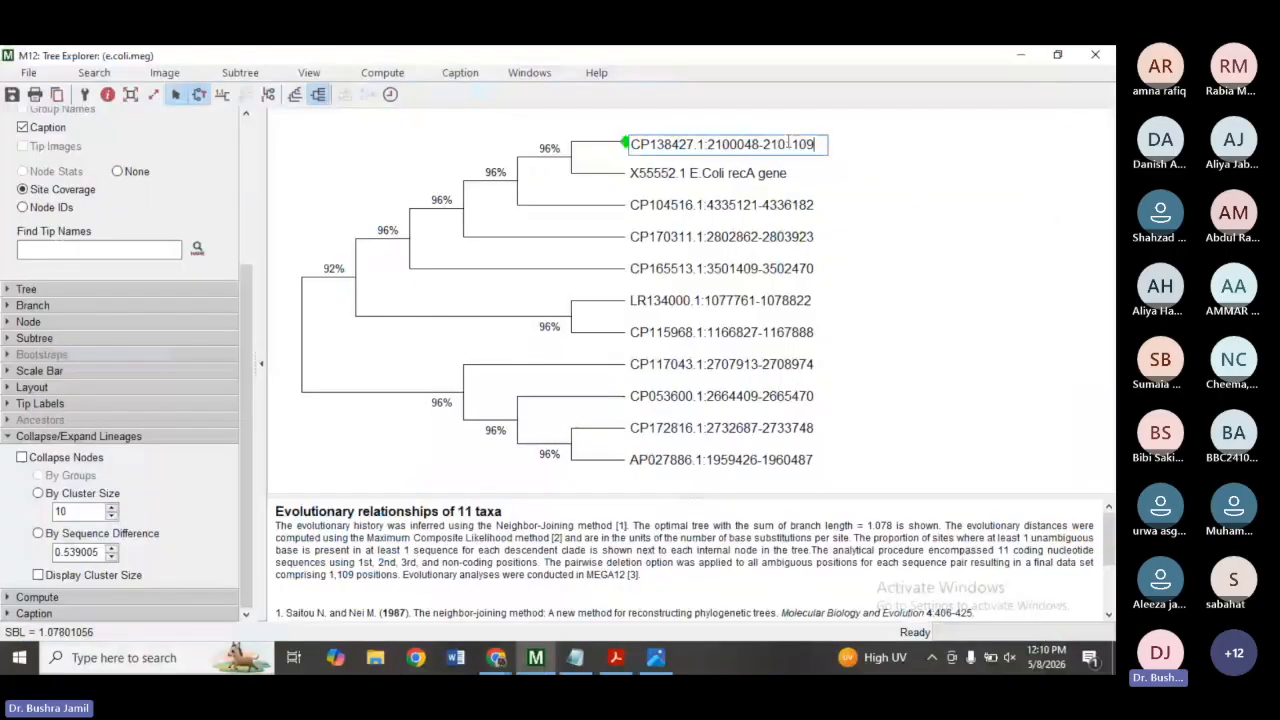
left_click_drag(815, 144, 715, 142)
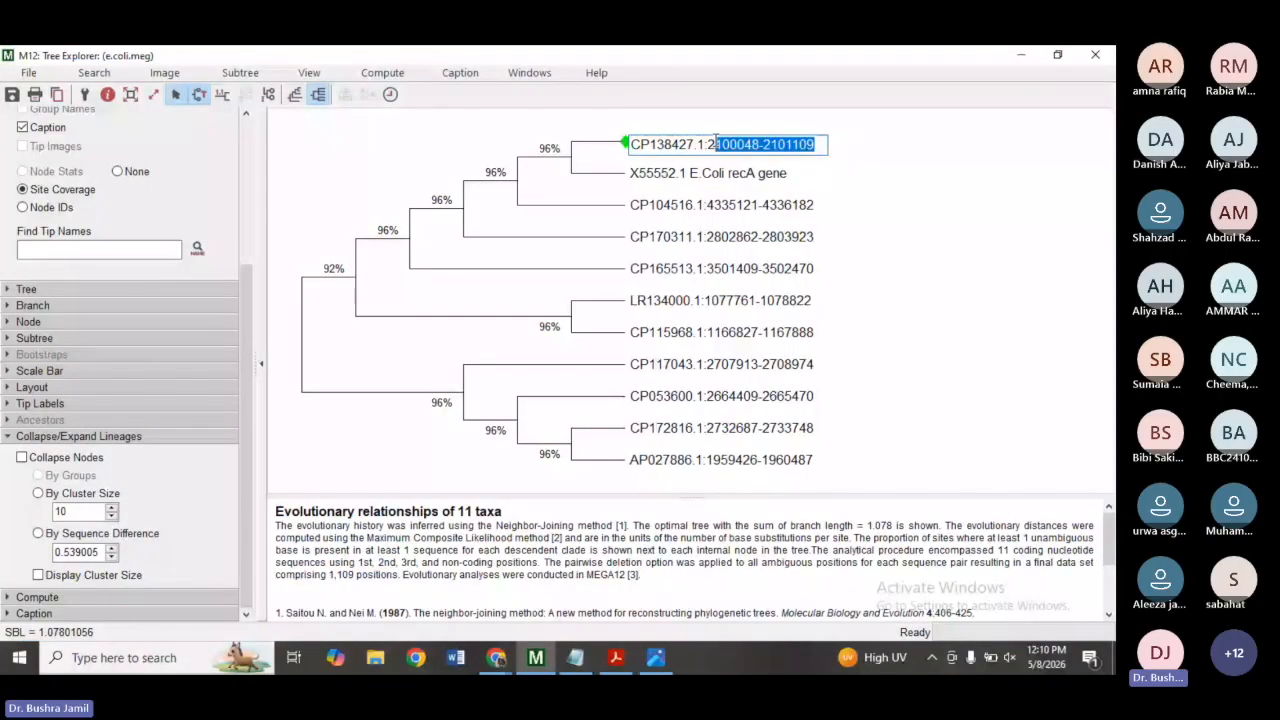
type("Select seq CP138427.1Escherichia coli strain 21EVA chromosome")
left_click(841, 161)
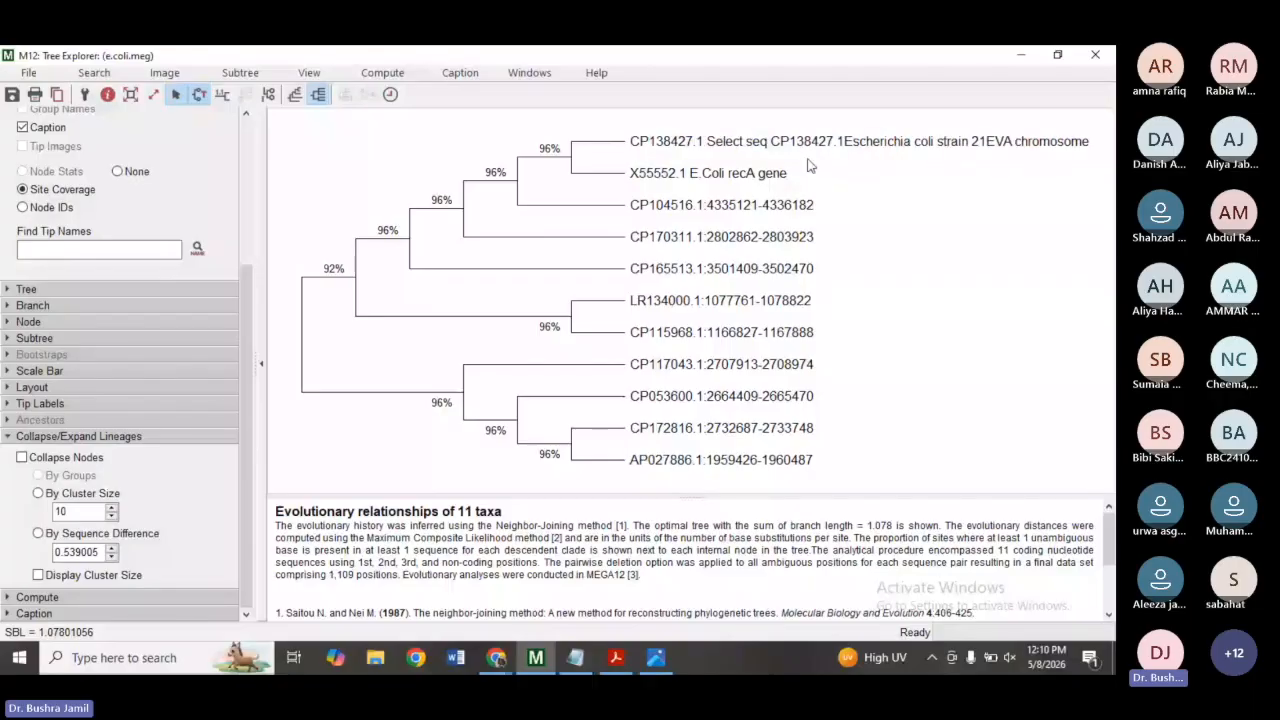
double_click(754, 143)
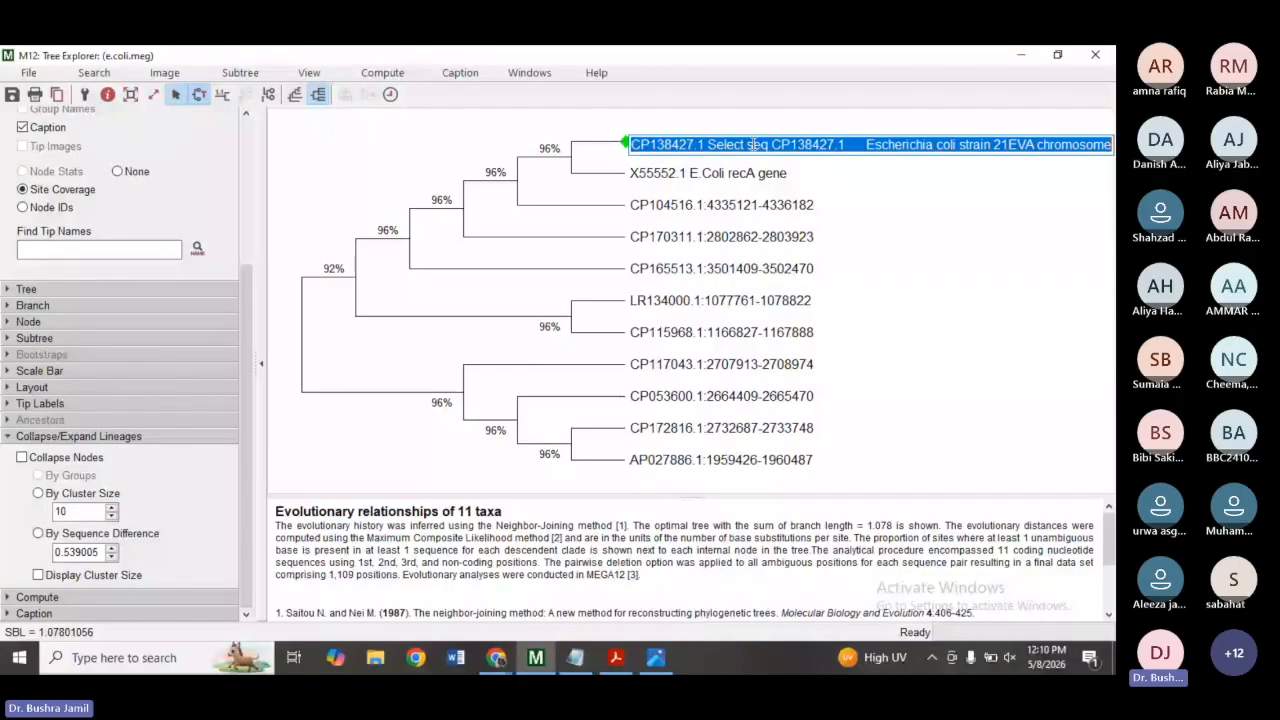
left_click_drag(865, 143, 761, 142)
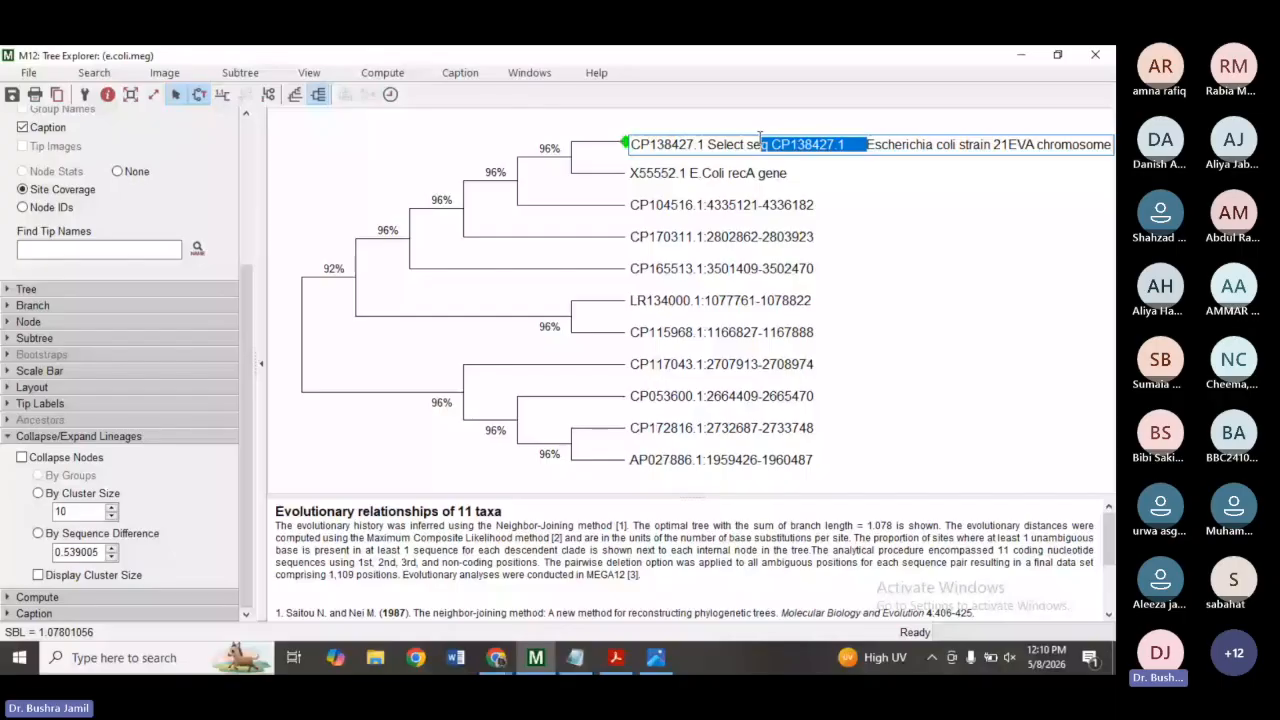
key("Escape")
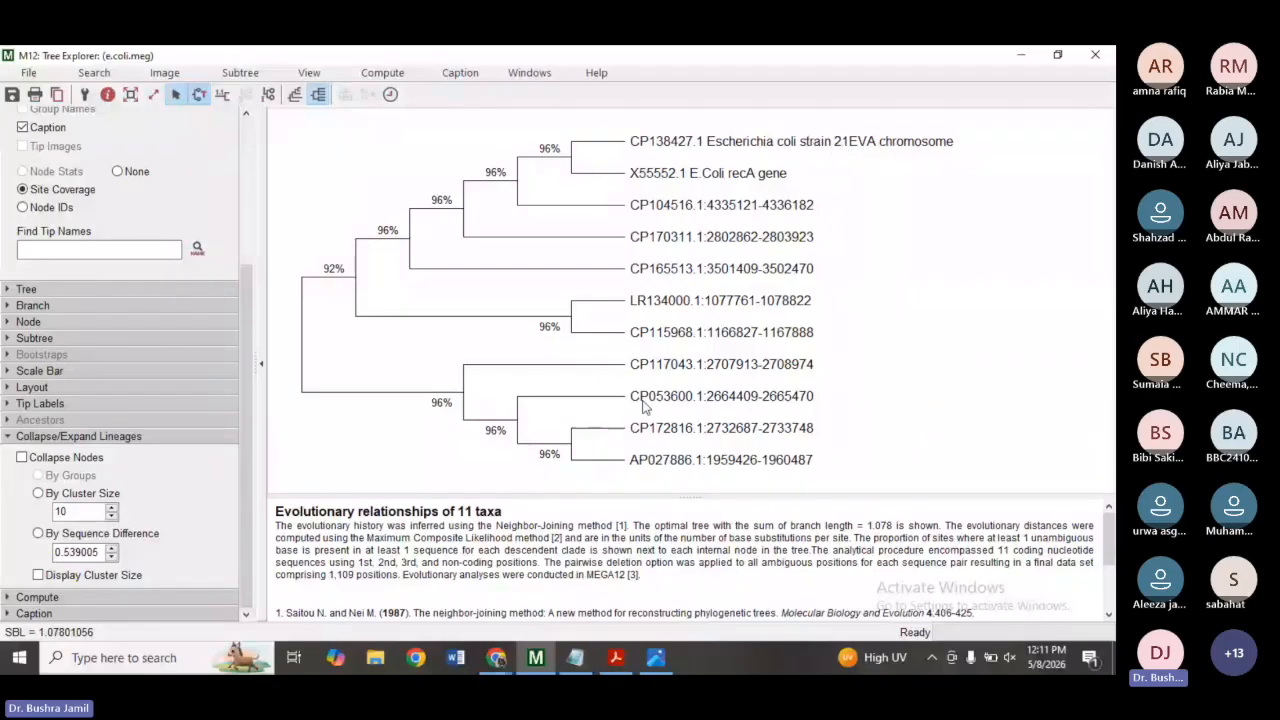
Look up CP104516.1 in the BLAST results and copy its description, Escherichia coli strain E4 chromosome.
double_click(647, 207)
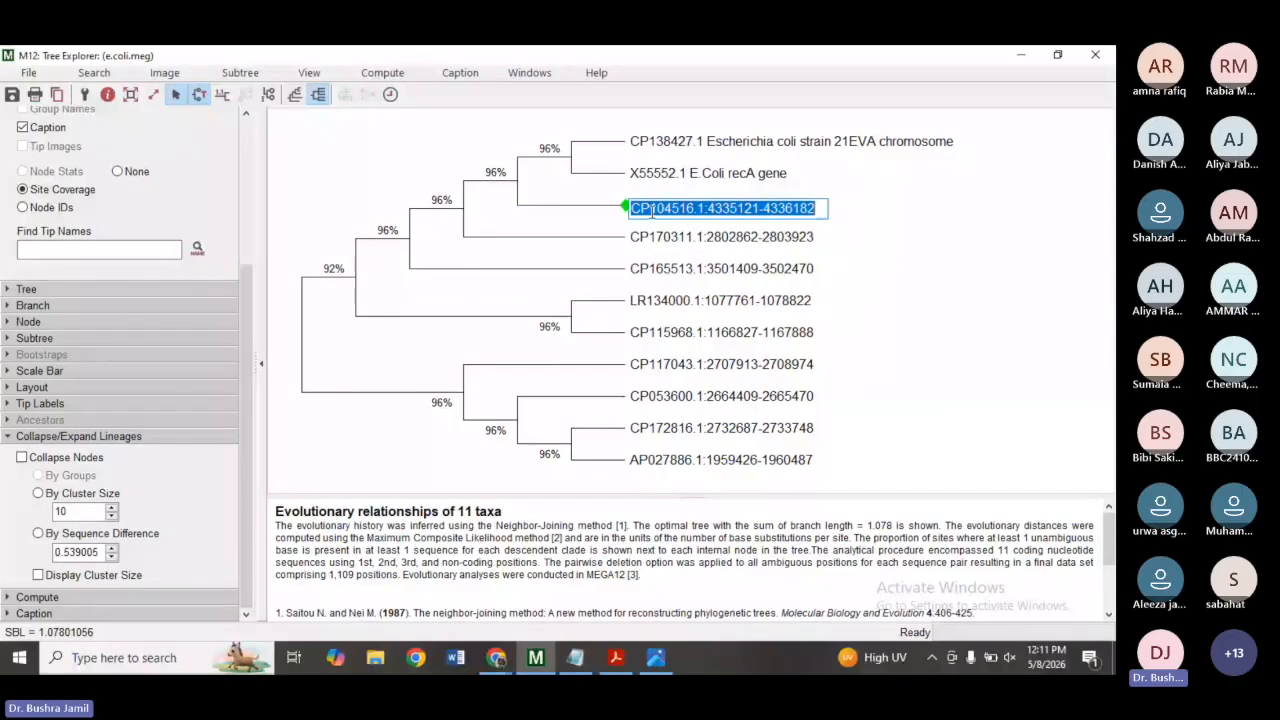
left_click_drag(705, 208, 628, 212)
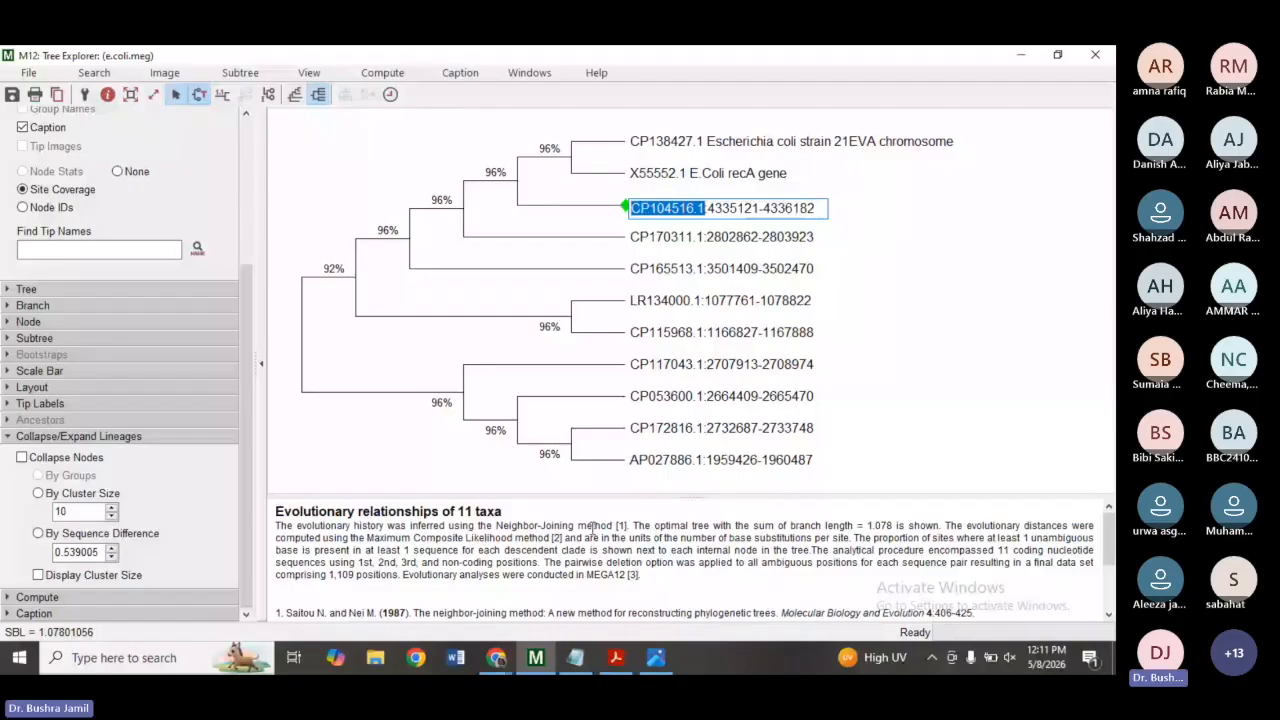
left_click(496, 657)
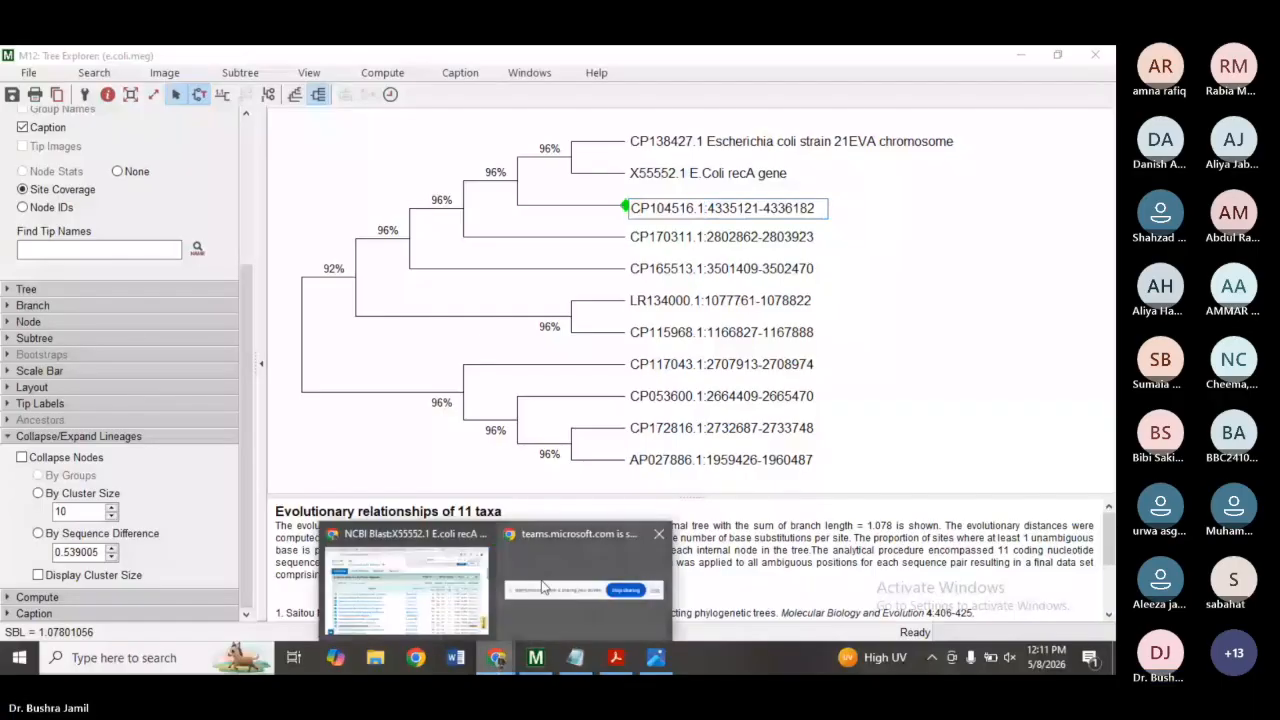
left_click(391, 597)
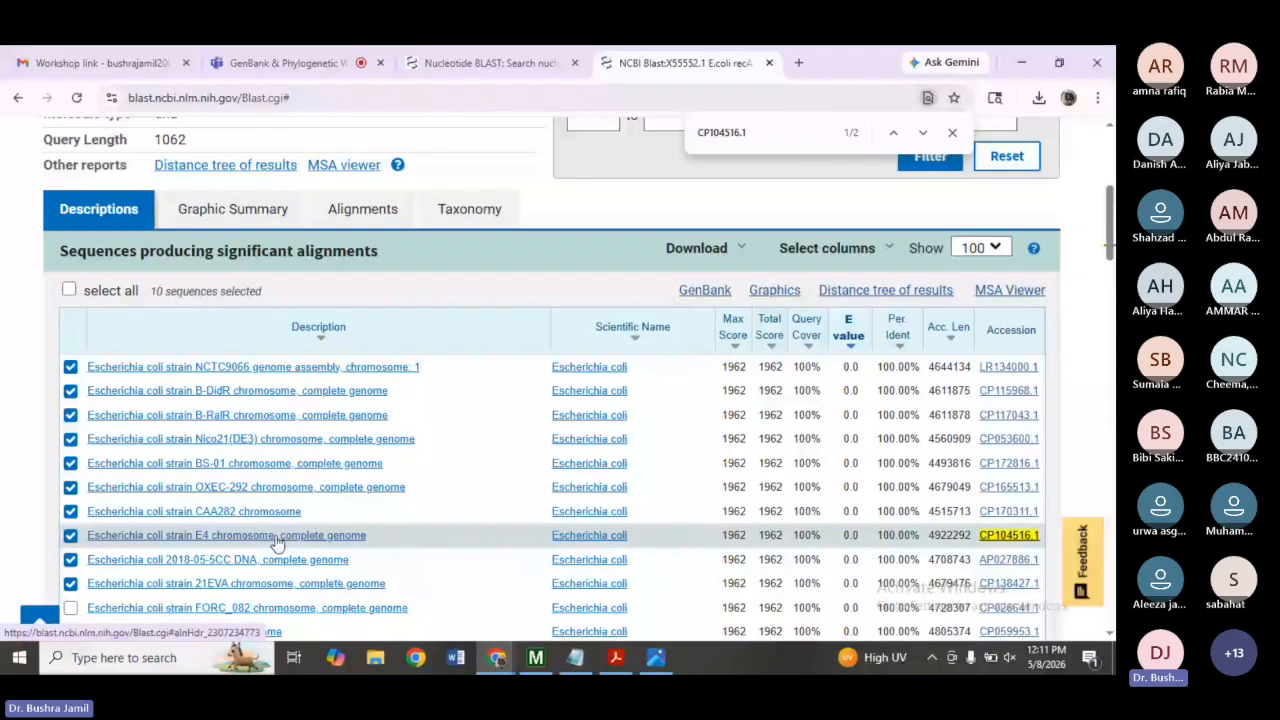
left_click_drag(86, 535, 275, 538)
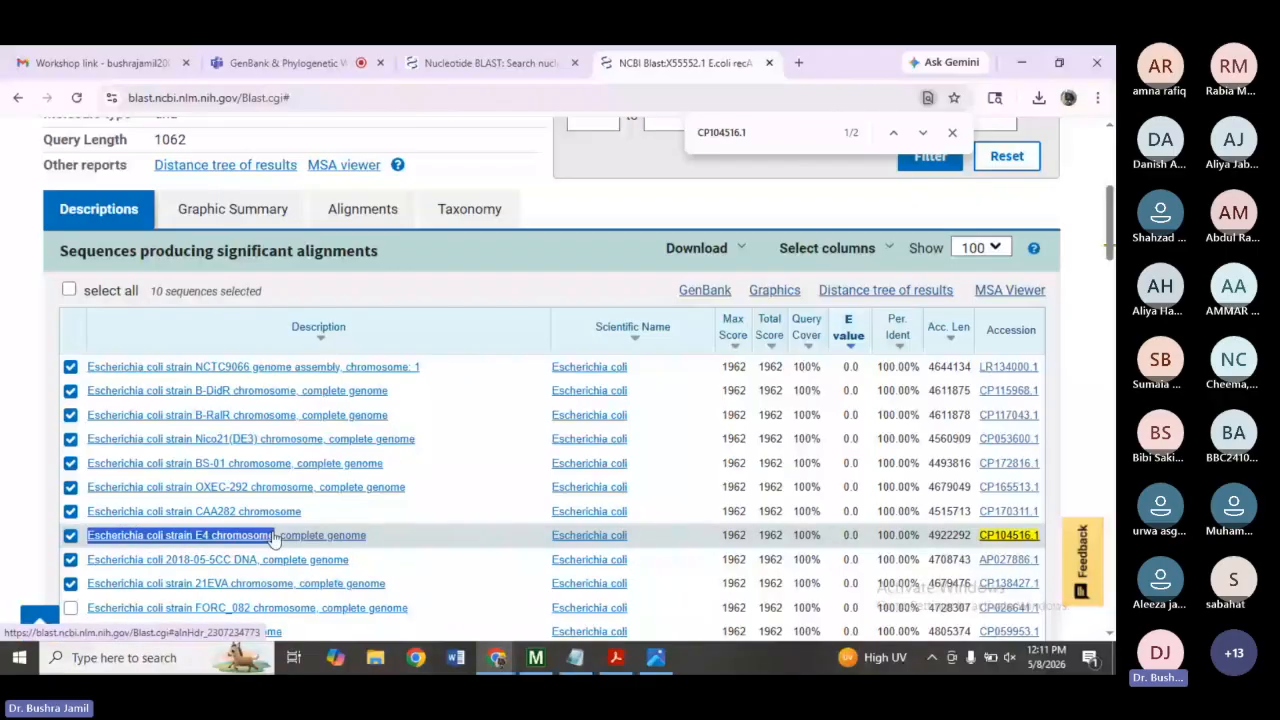
Rename the CP104516.1 tip label to CP104516.1Escherichia coli strain E4 chromosome.
left_click(535, 661)
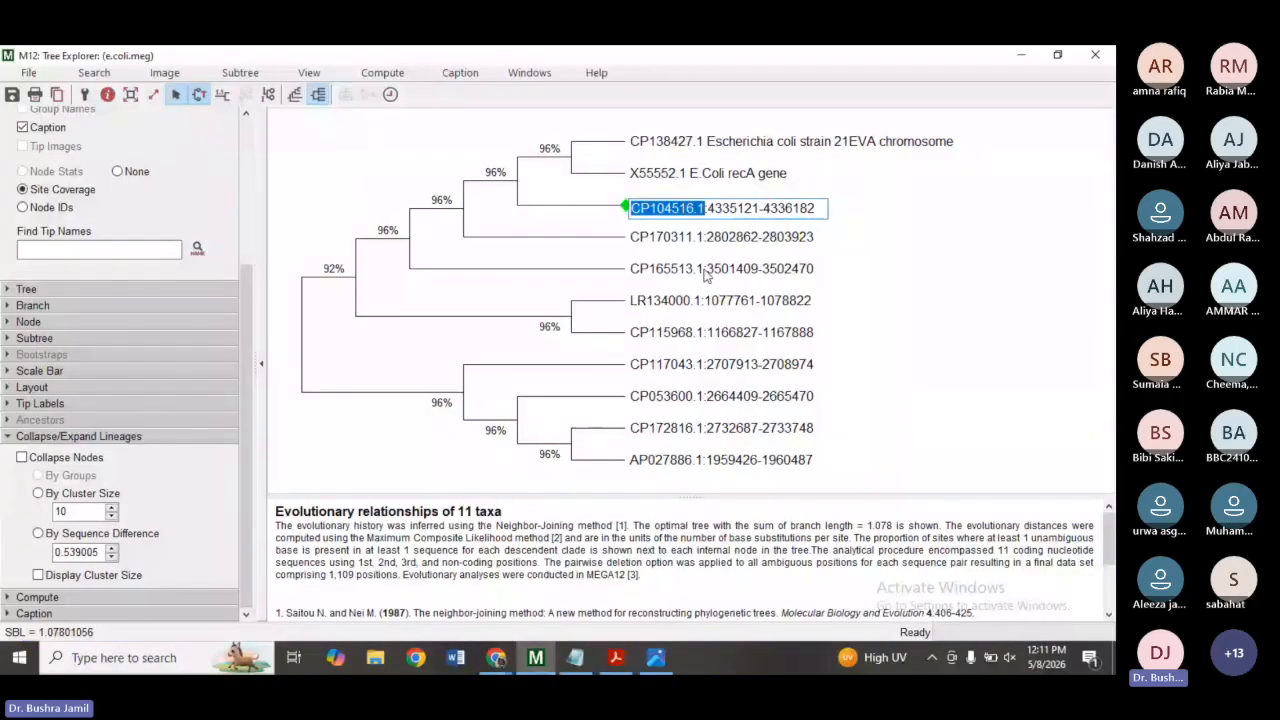
left_click(708, 209)
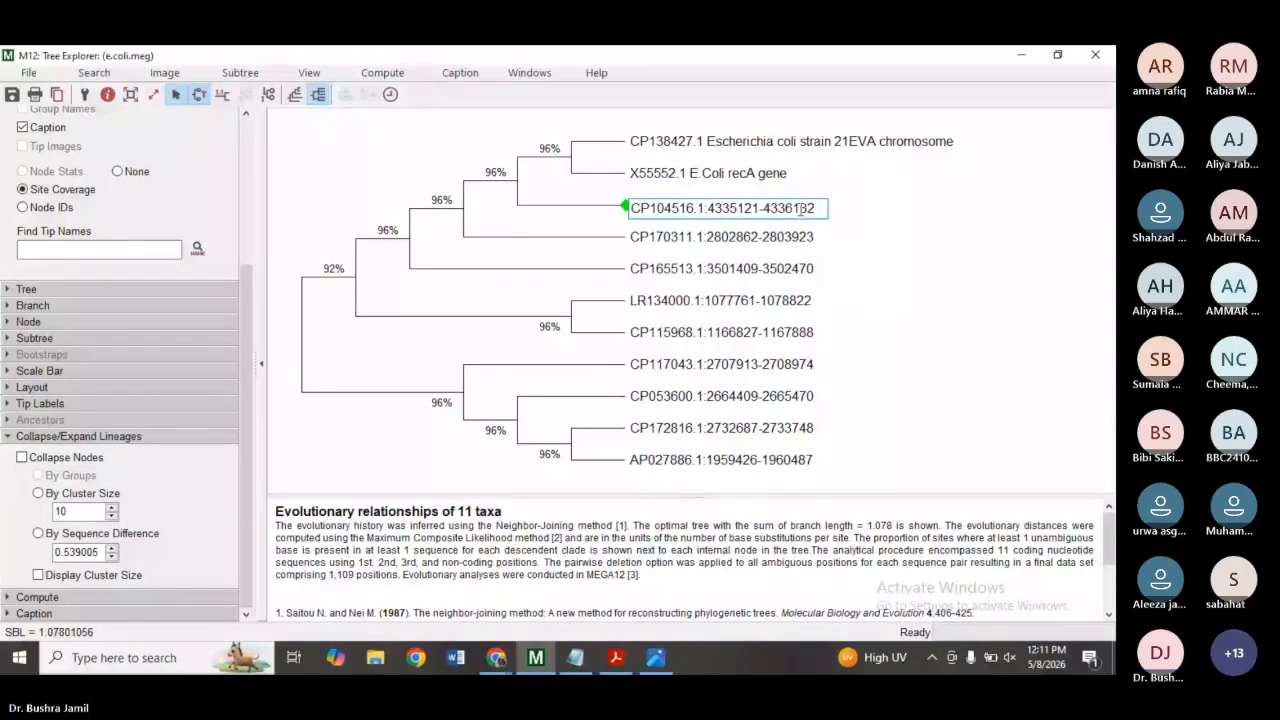
left_click(811, 208, "shift")
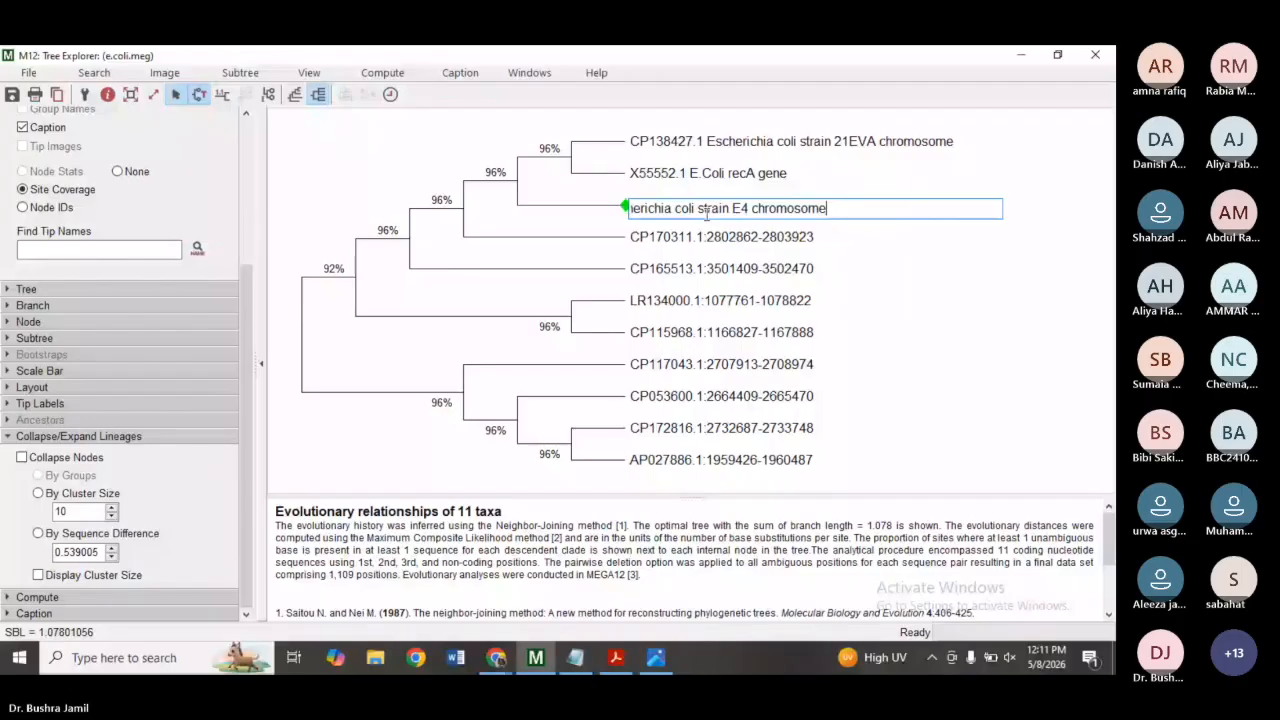
key("ctrl+v")
left_click(789, 209)
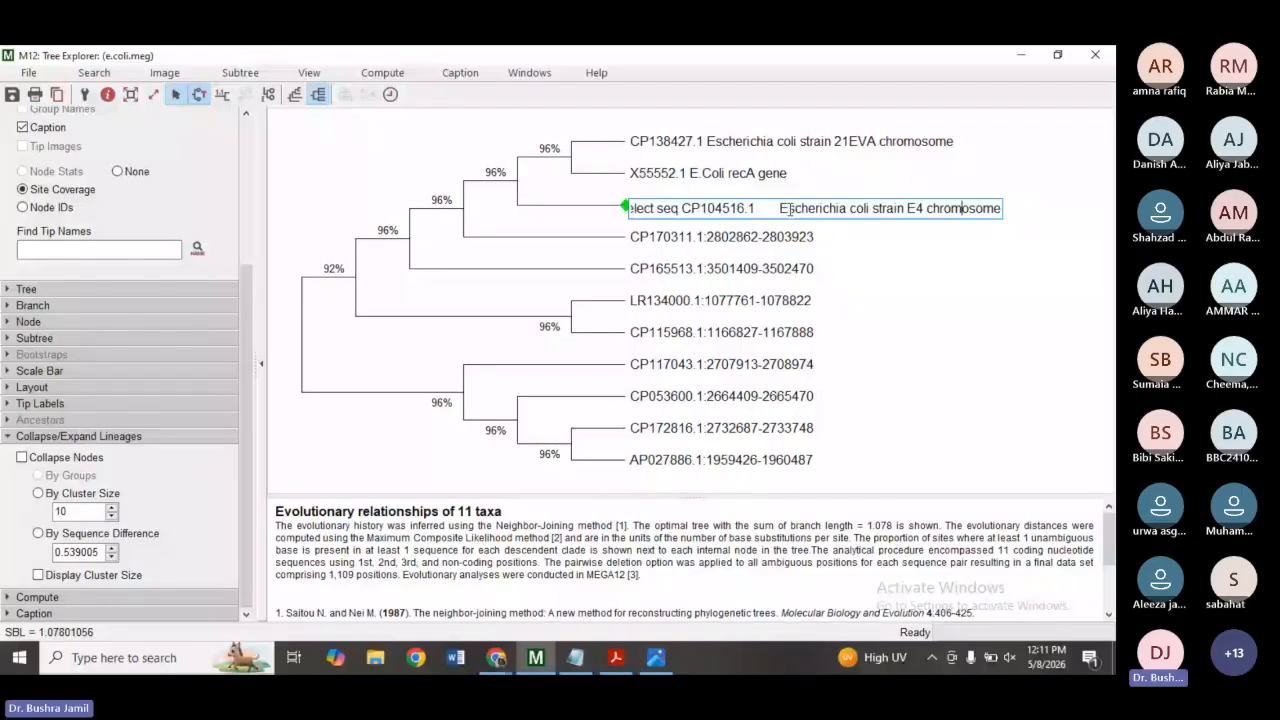
left_click(789, 209)
key("Left")
key("BackSpace")
key("BackSpace")
key("BackSpace")
key("BackSpace")
key("BackSpace")
key("BackSpace")
key("BackSpace")
key("BackSpace")
key("BackSpace")
key("BackSpace")
key("BackSpace")
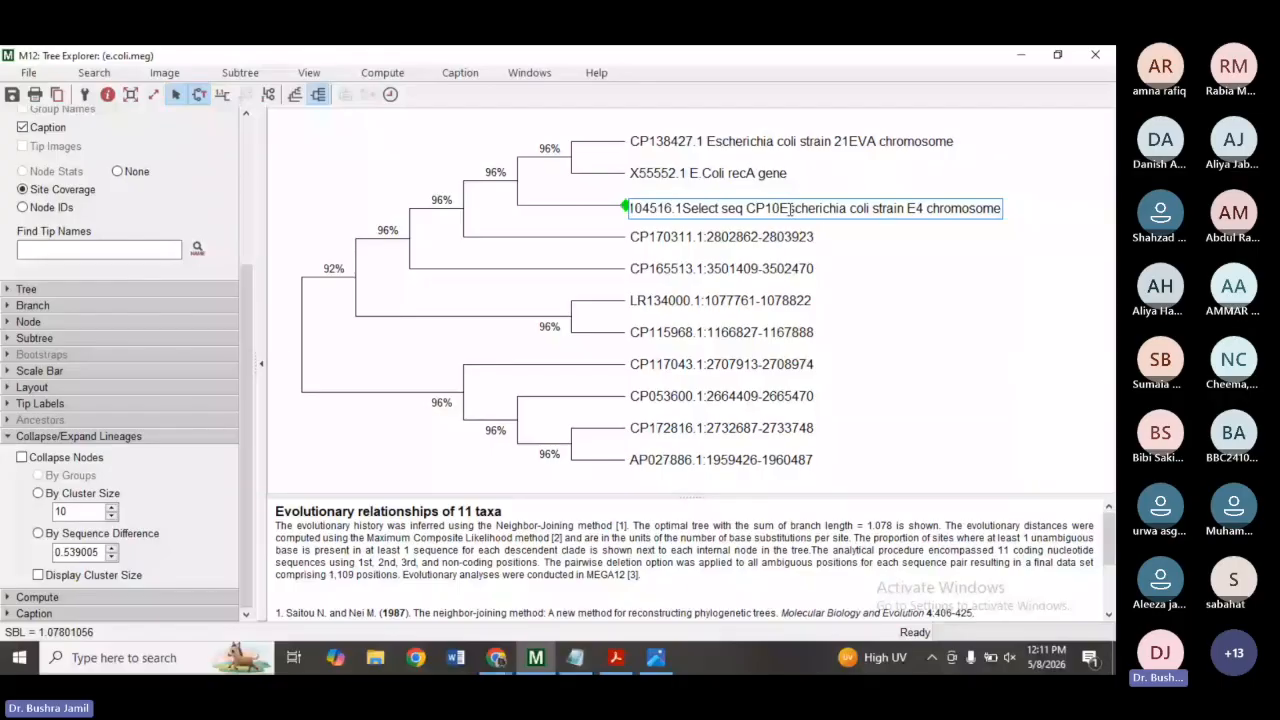
key("BackSpace")
key("BackSpace")
key("BackSpace")
key("BackSpace")
key("BackSpace")
key("BackSpace")
key("BackSpace")
key("BackSpace")
key("BackSpace")
key("BackSpace")
key("BackSpace")
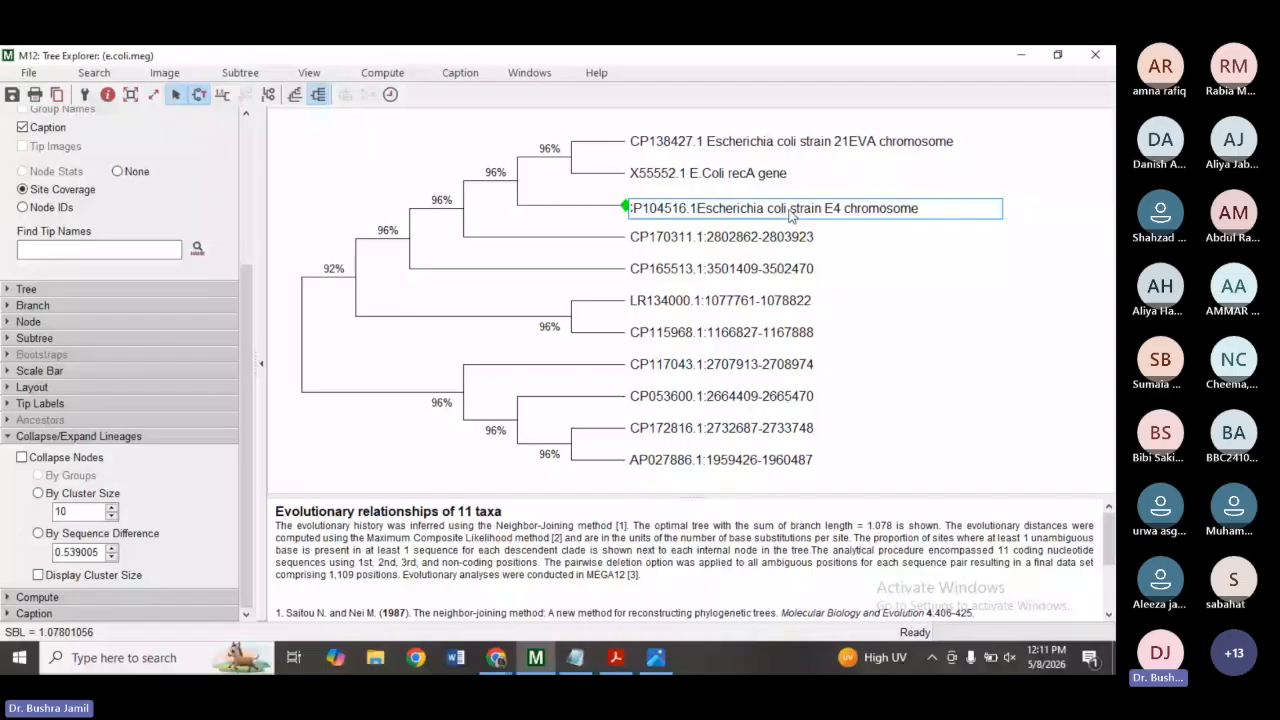
key("Return")
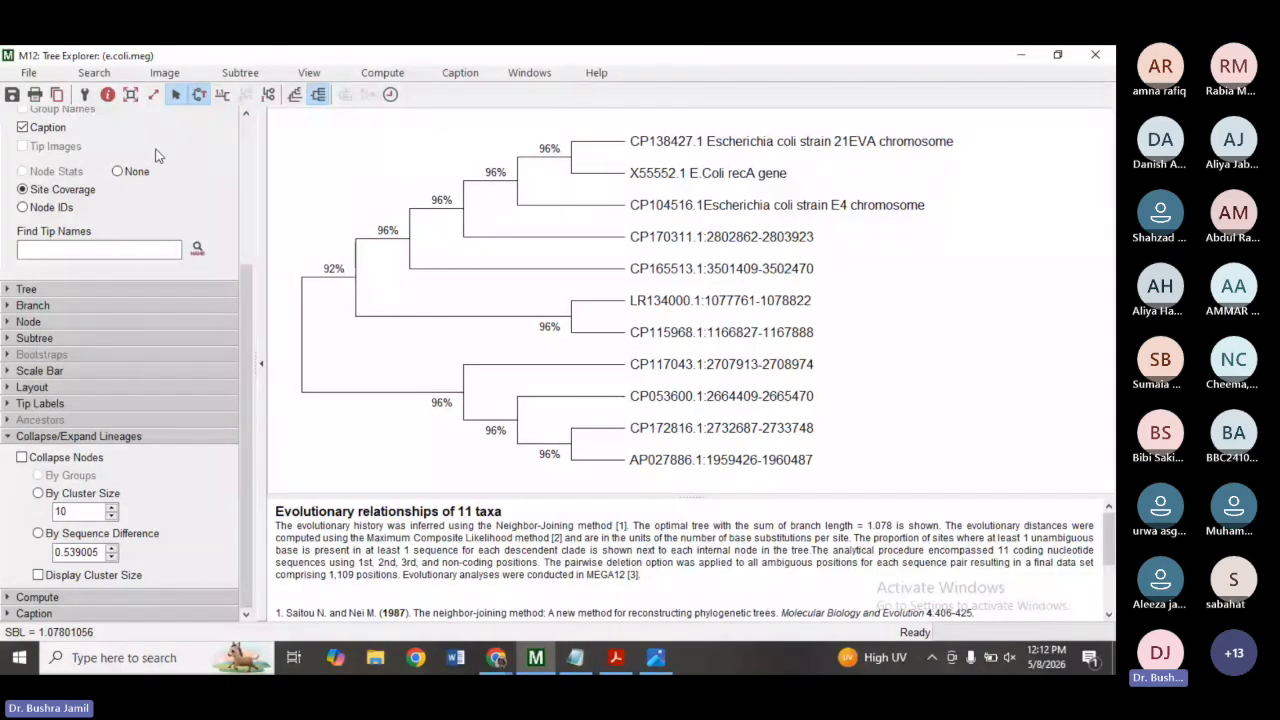
Save the tree image as a PNG file named e.coli 1.
left_click(182, 80)
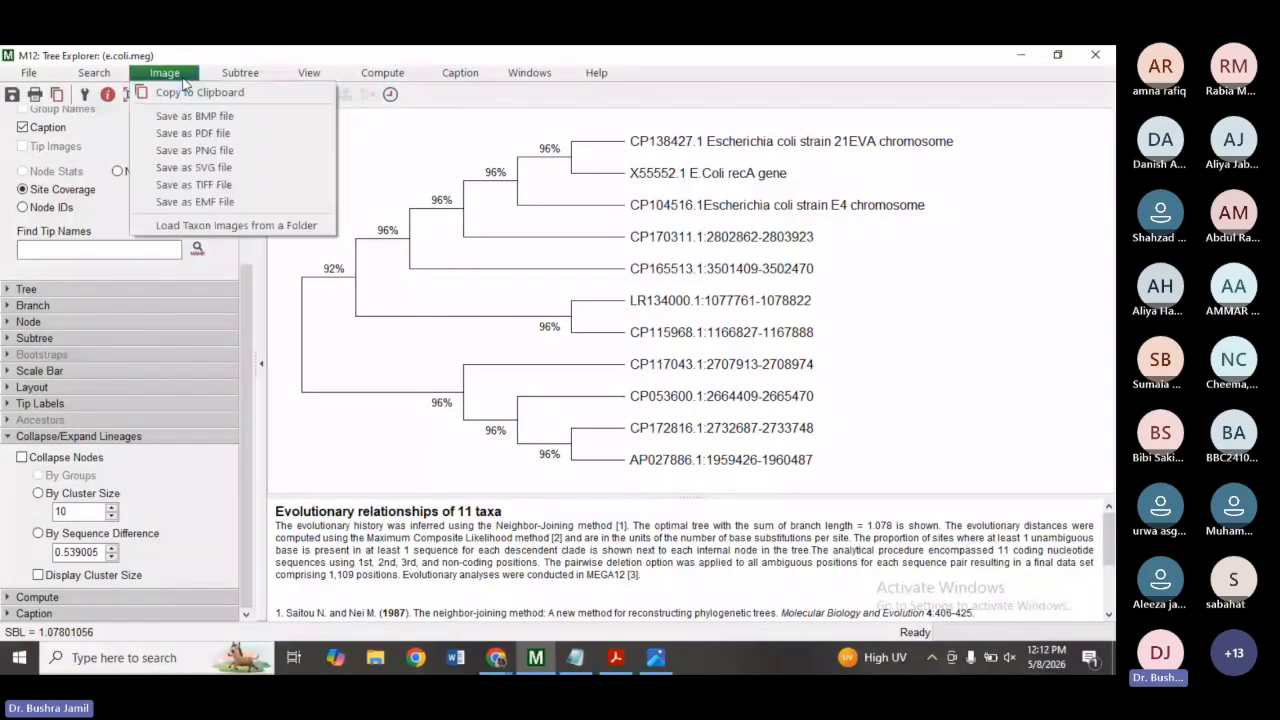
left_click(205, 150)
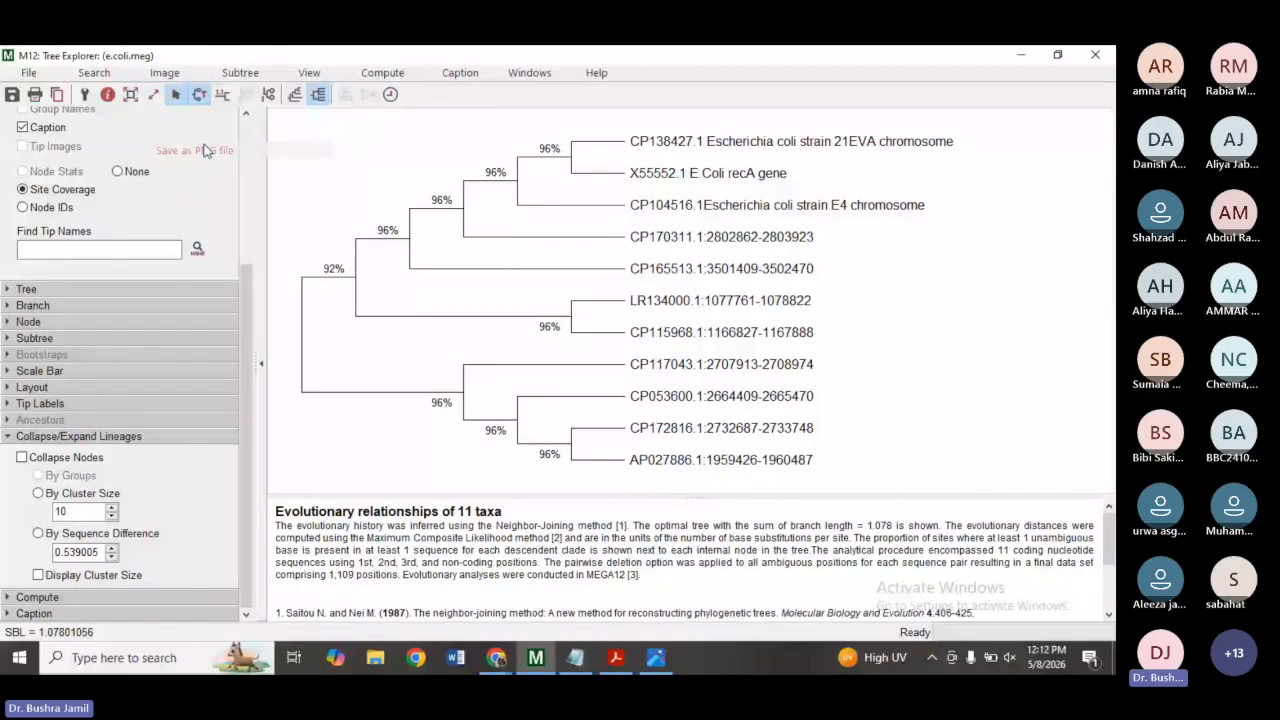
left_click(418, 391)
type("1")
key("Return")
Open the new e.coli 1 PNG image from the desktop to check the renamed labels.
left_click(654, 654)
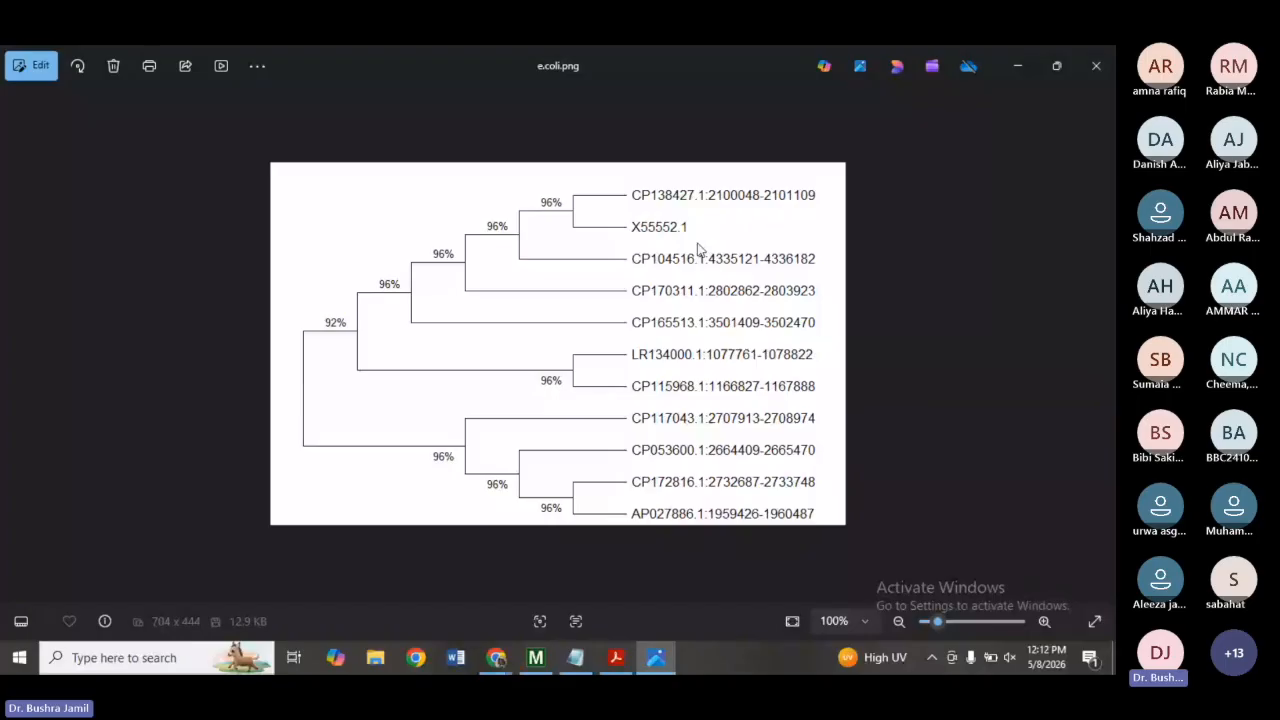
left_click(1012, 58)
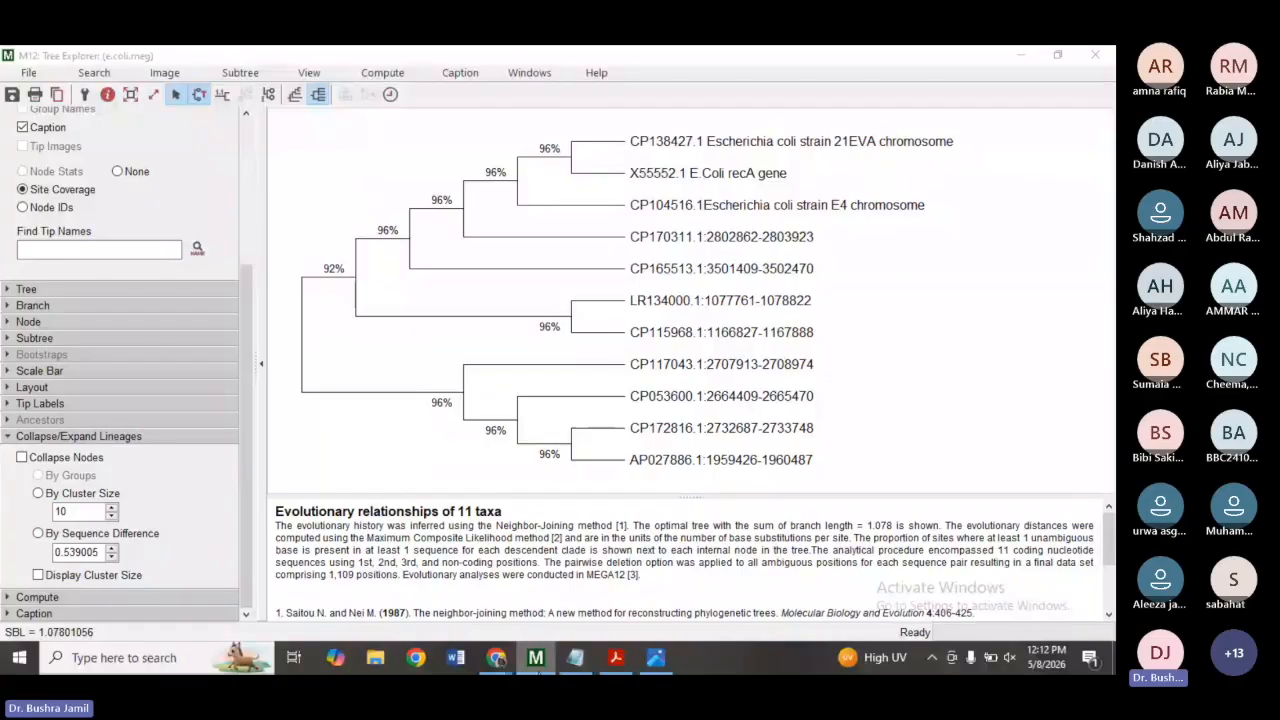
left_click(538, 668)
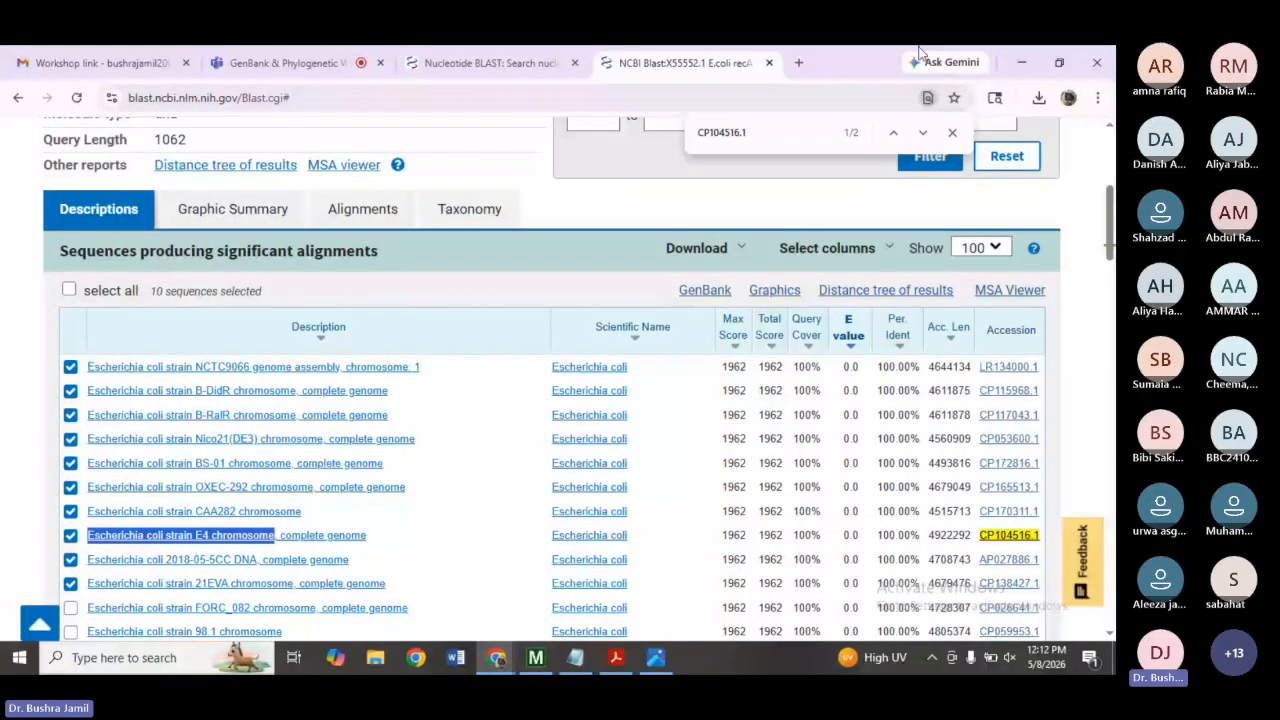
left_click(1021, 62)
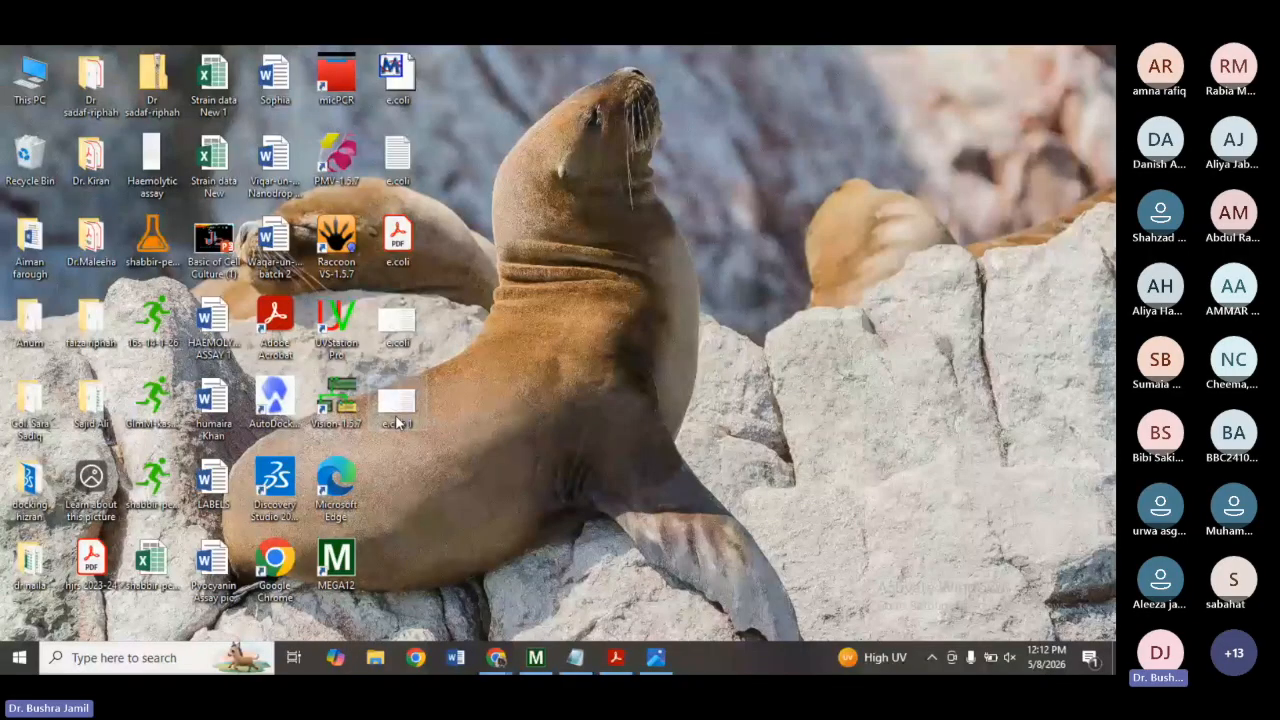
double_click(397, 405)
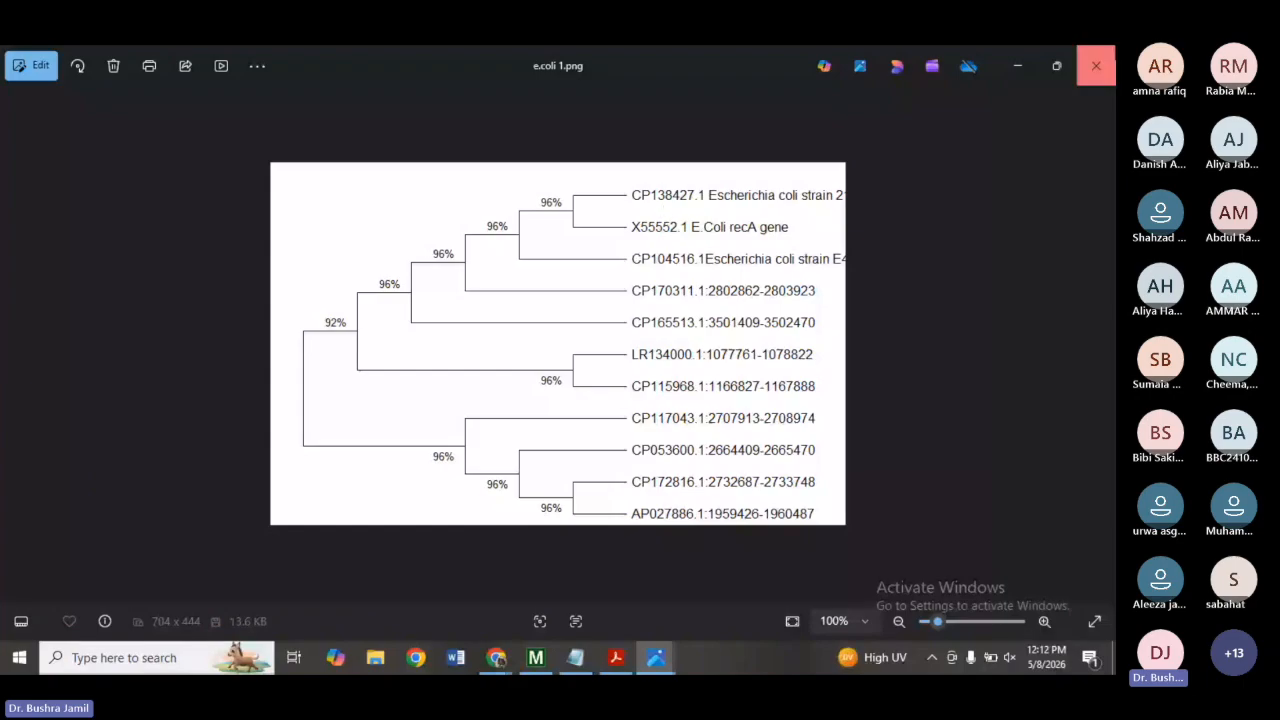
Export the tree image from Tree Explorer as a PDF file saved to the desktop.
left_click(536, 660)
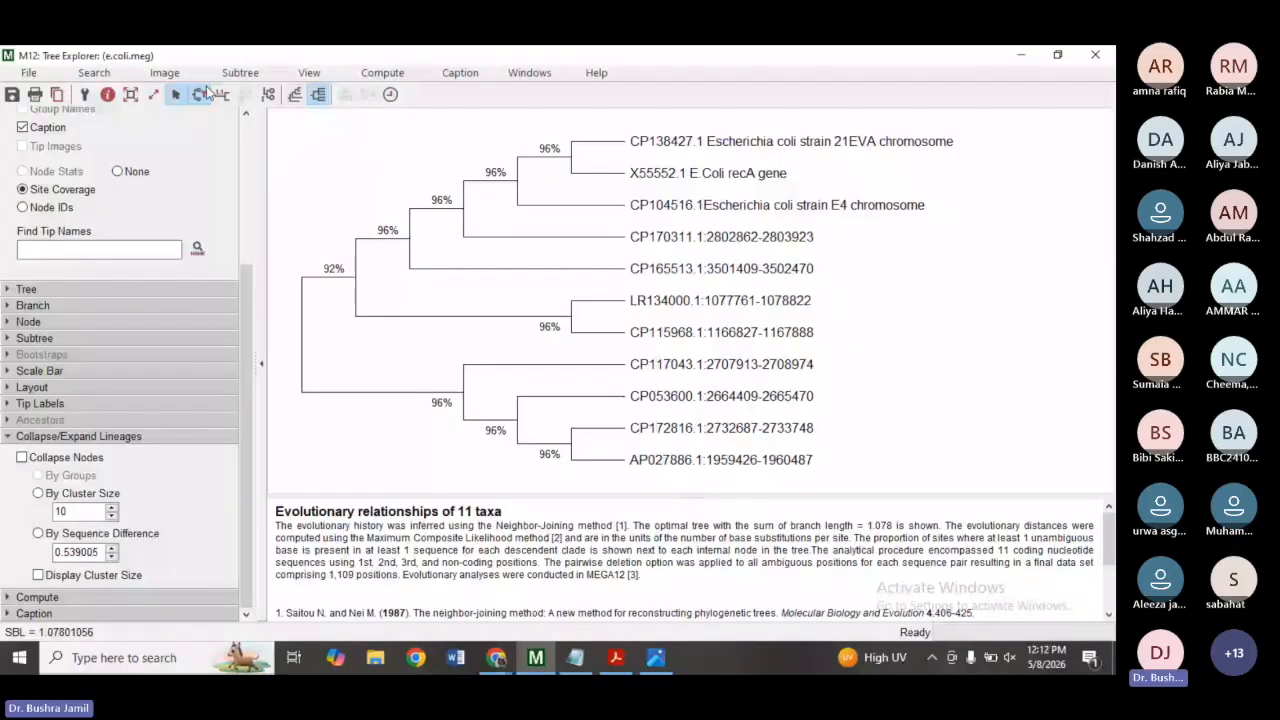
left_click(165, 74)
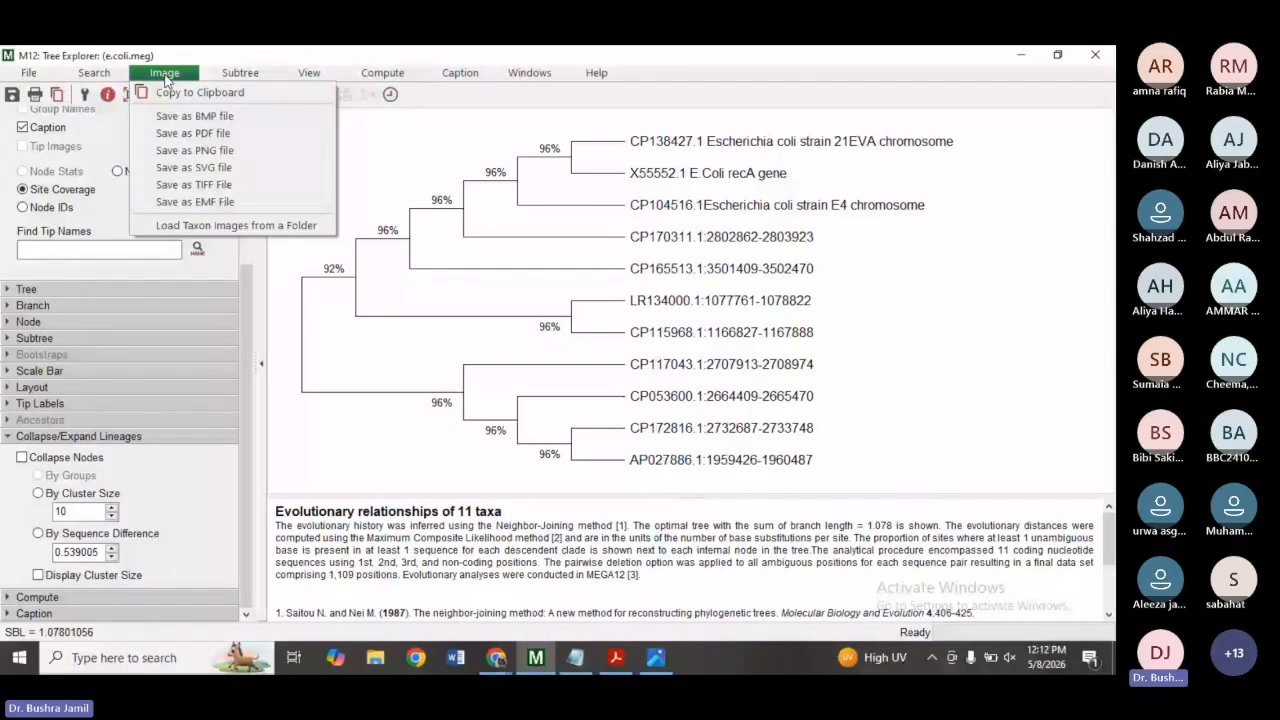
left_click(183, 134)
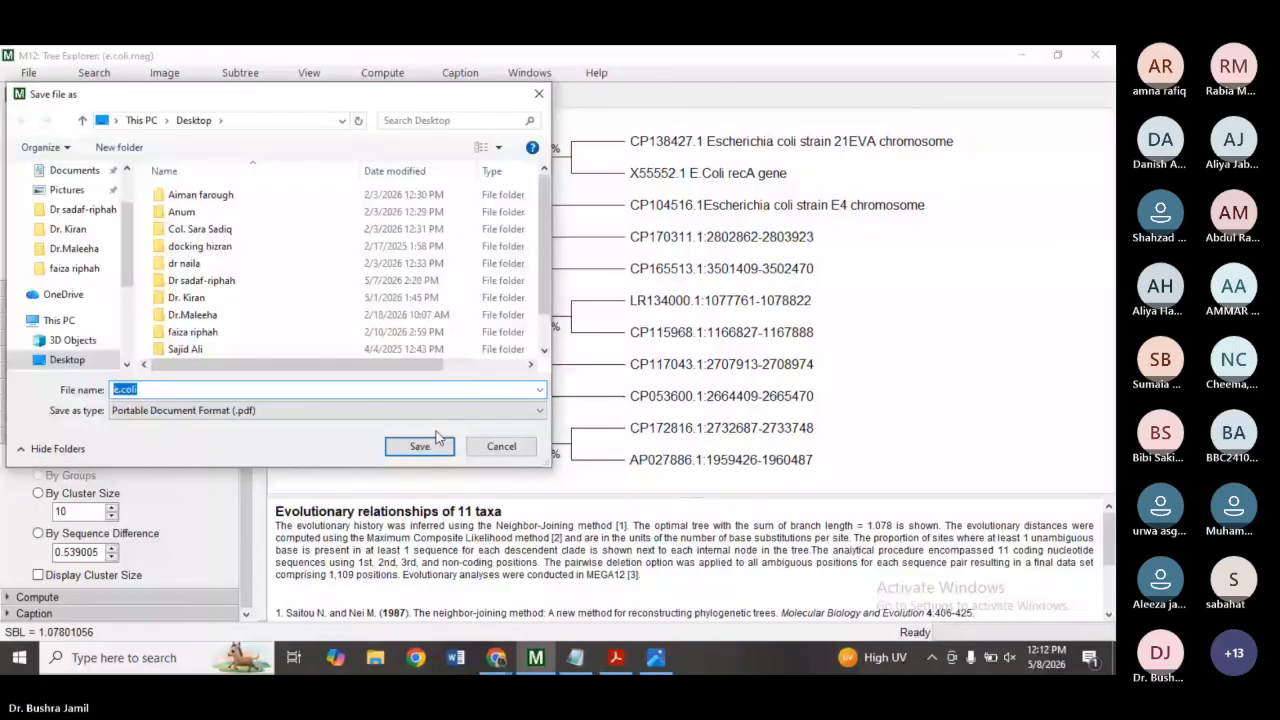
left_click(374, 390)
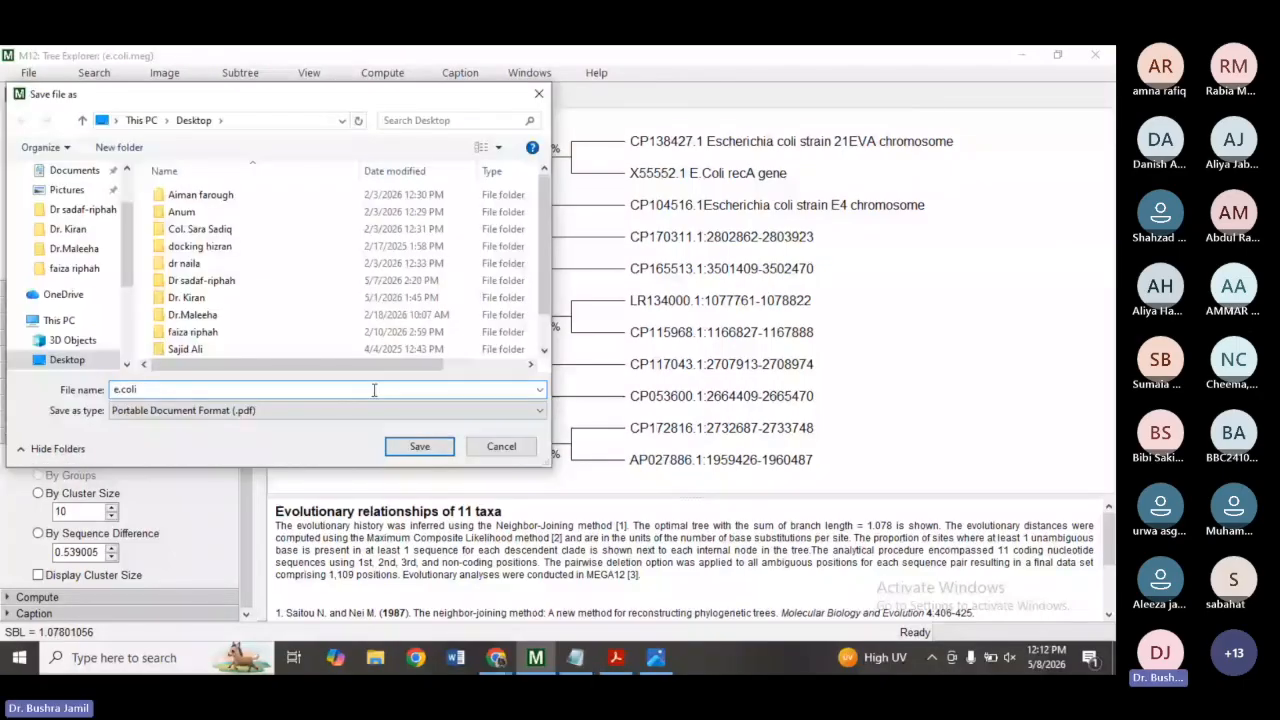
key("Return")
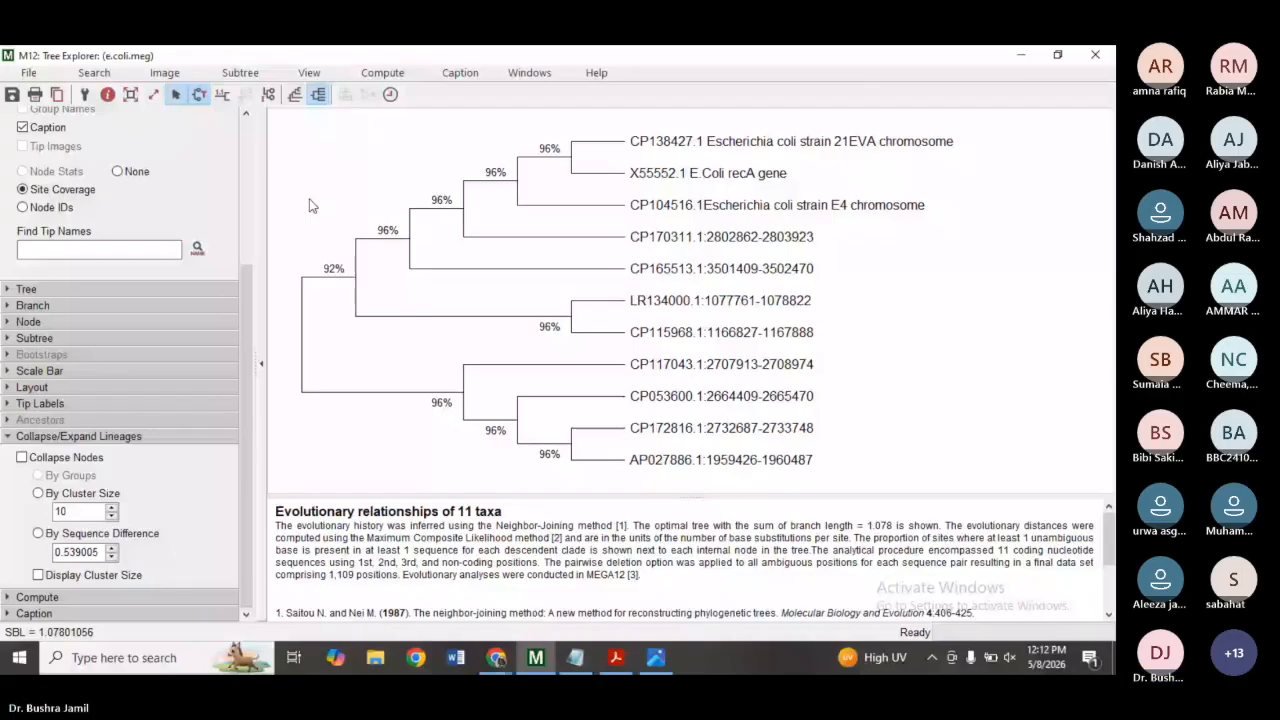
Open the e.coli 1 PDF from the desktop, zoom out to view the whole tree, and close its tab.
left_click(535, 673)
double_click(400, 490)
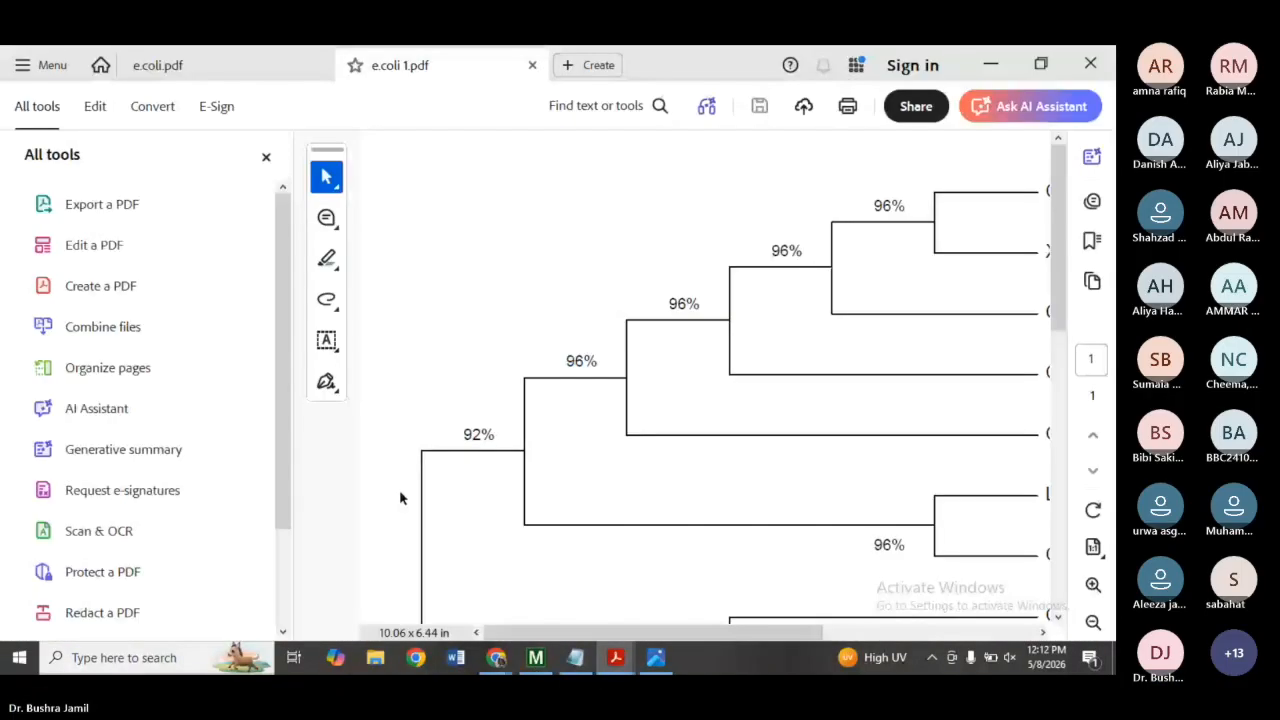
left_click(266, 160)
left_click(1092, 623)
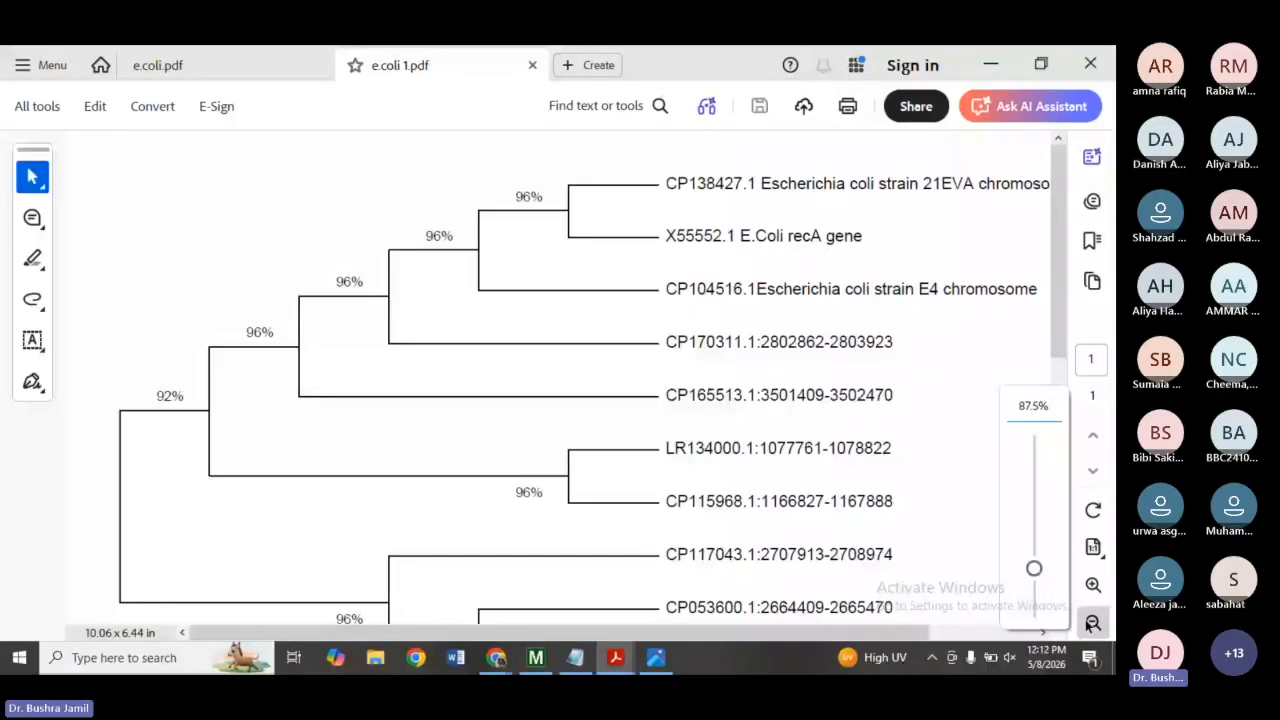
left_click(1092, 623)
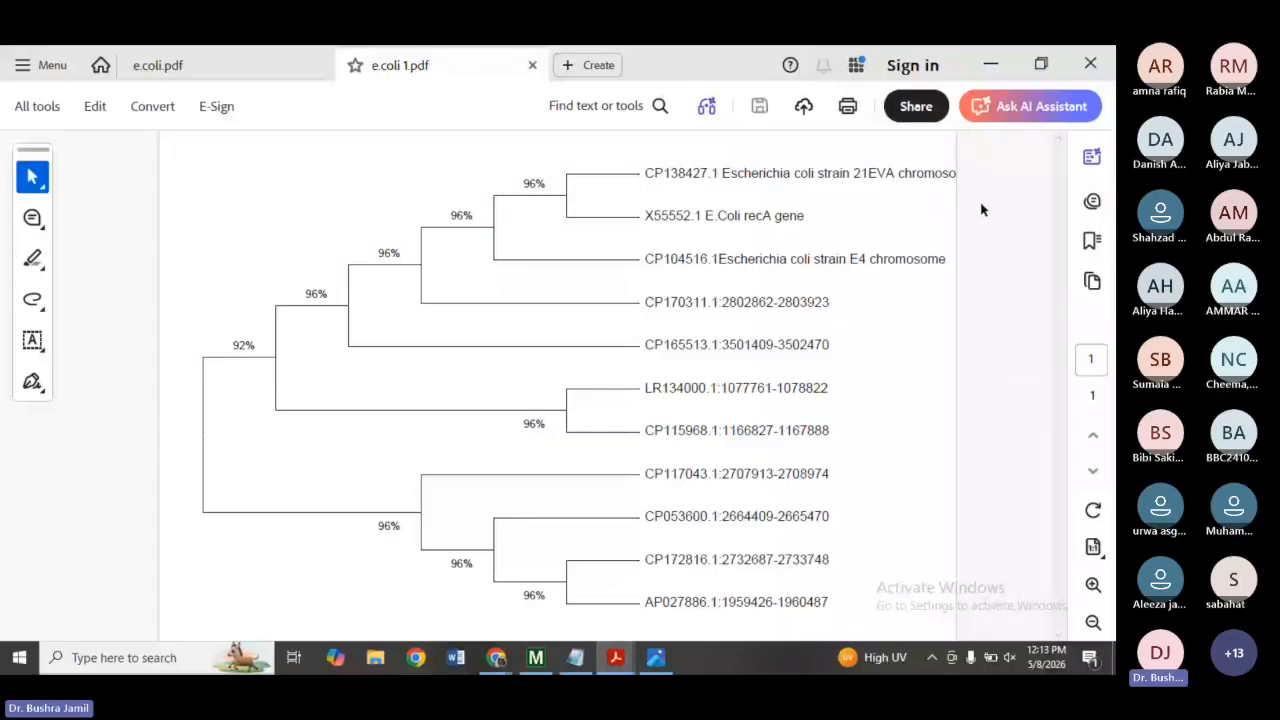
left_click(1090, 63)
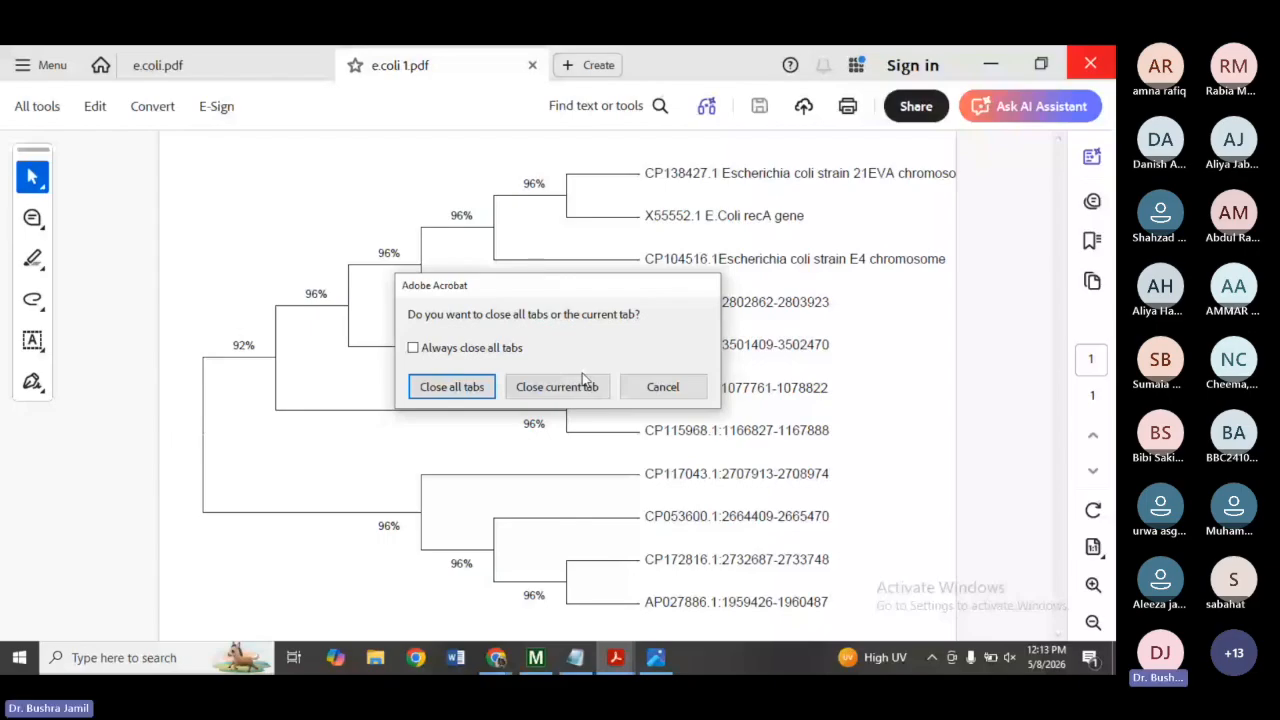
left_click(585, 380)
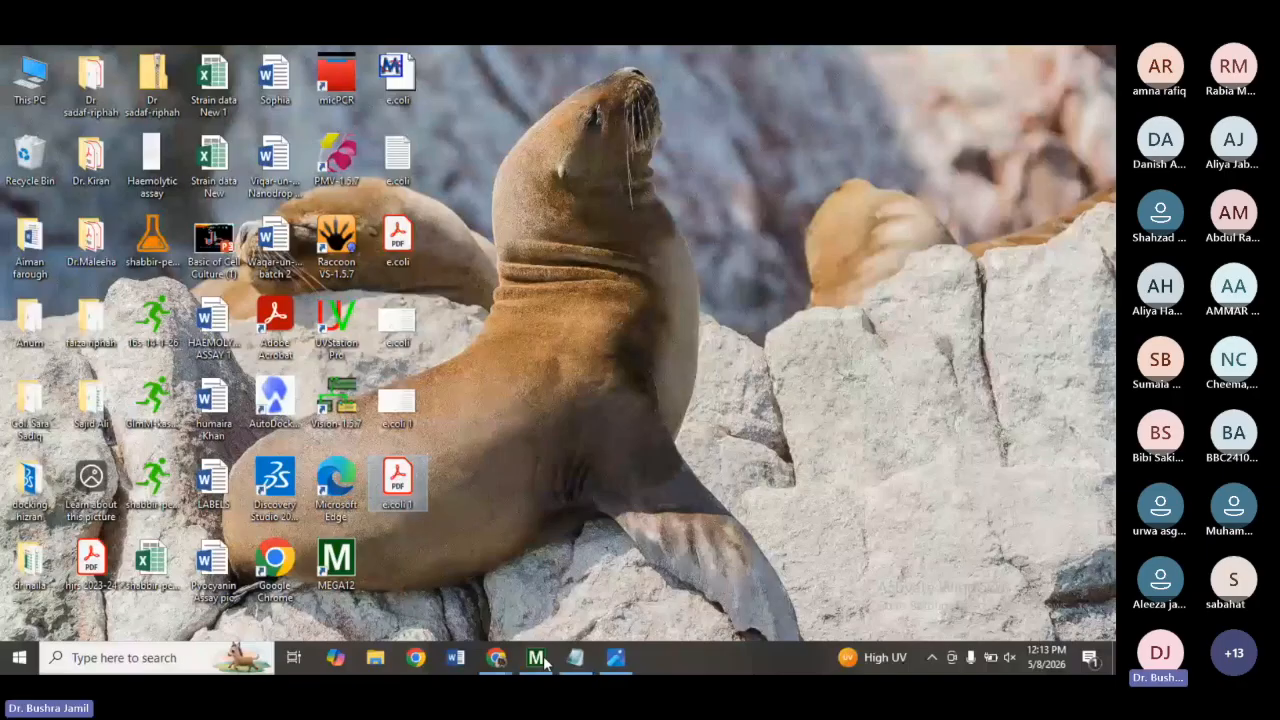
left_click(537, 658)
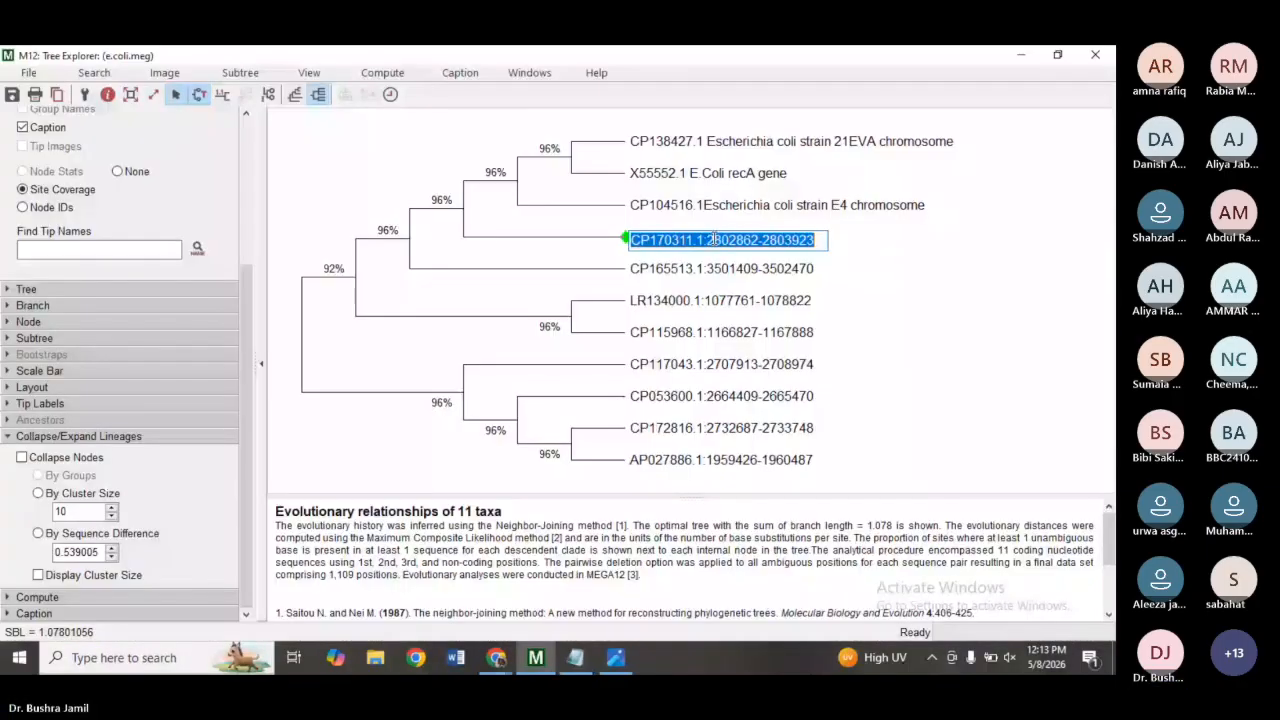
mouse_move(522, 668)
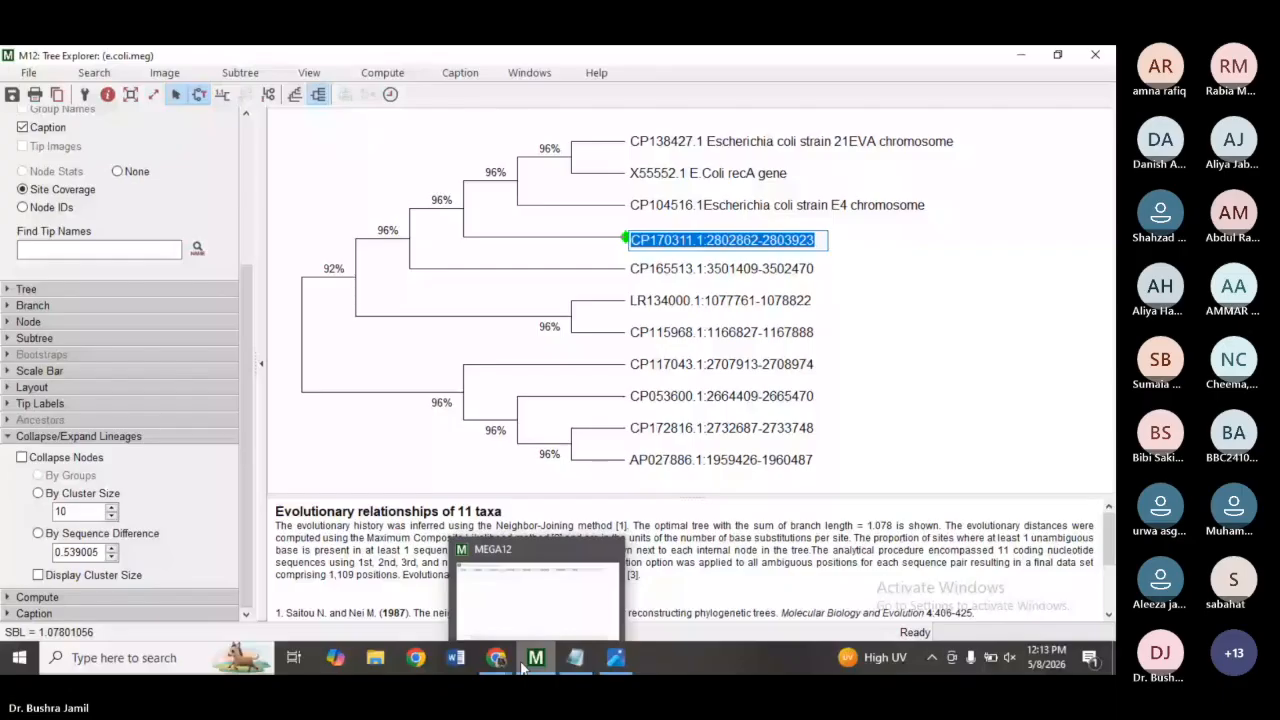
left_click(496, 658)
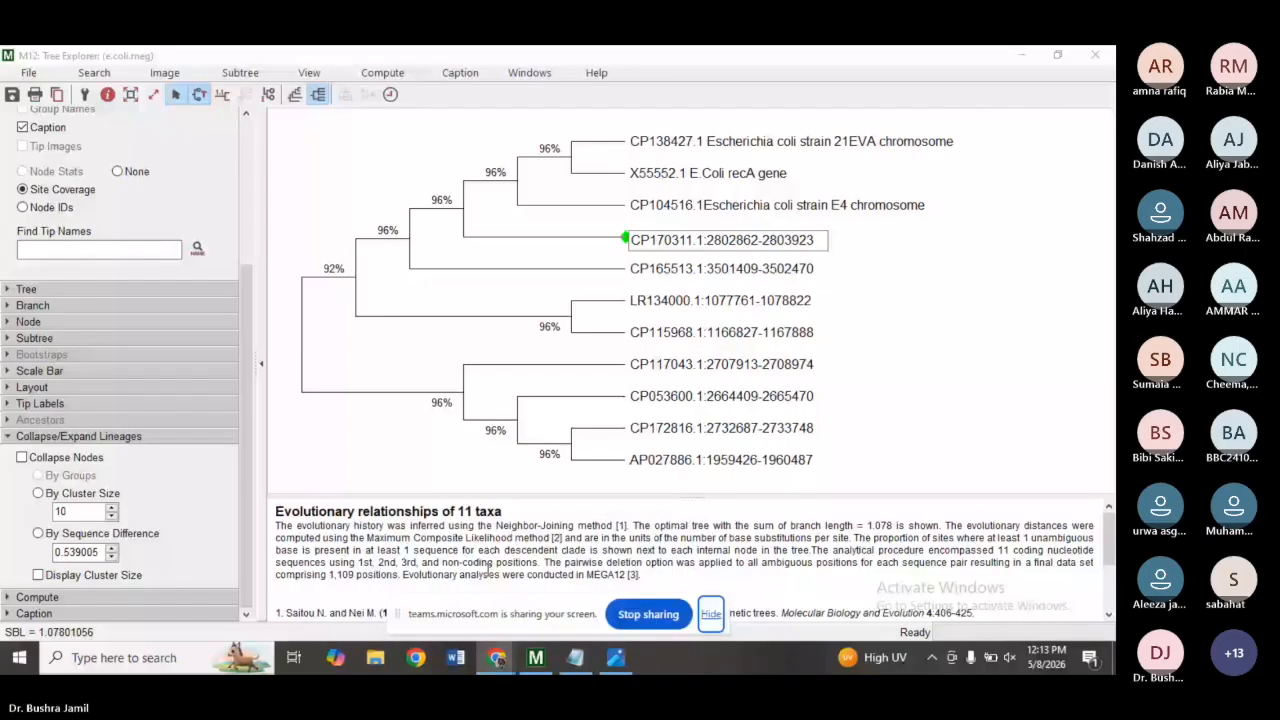
left_click(488, 569)
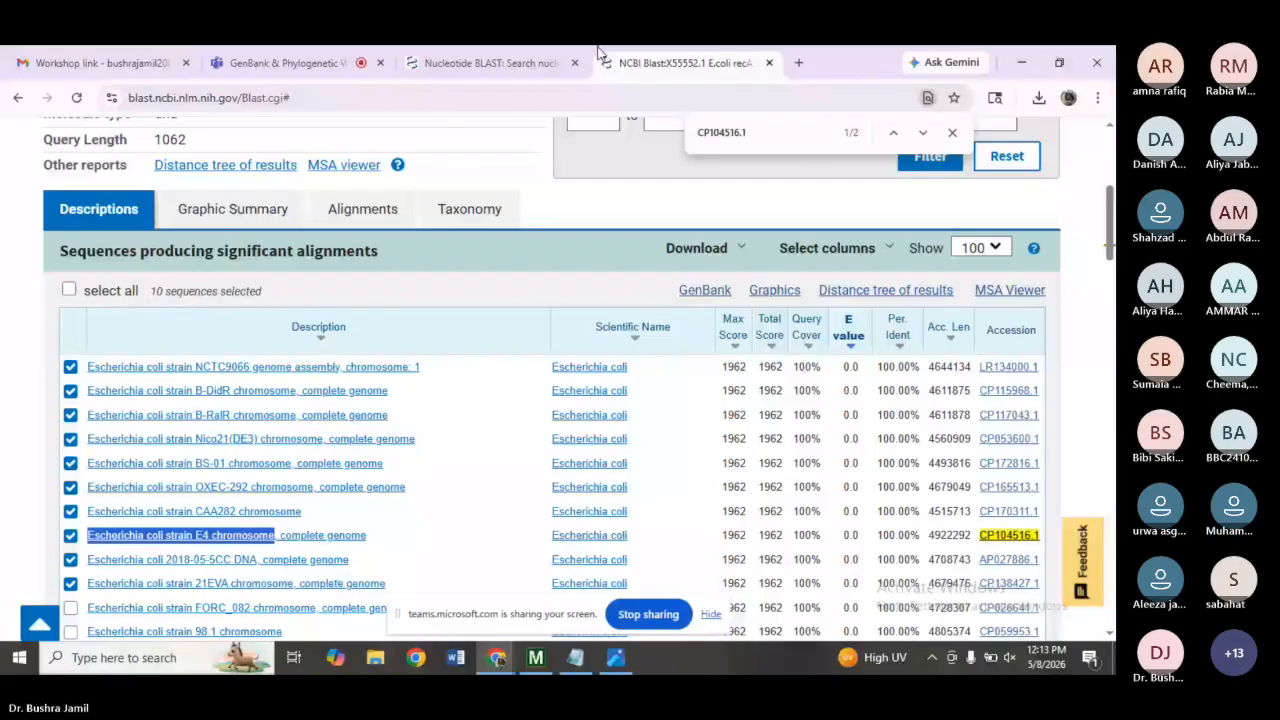
left_click(289, 62)
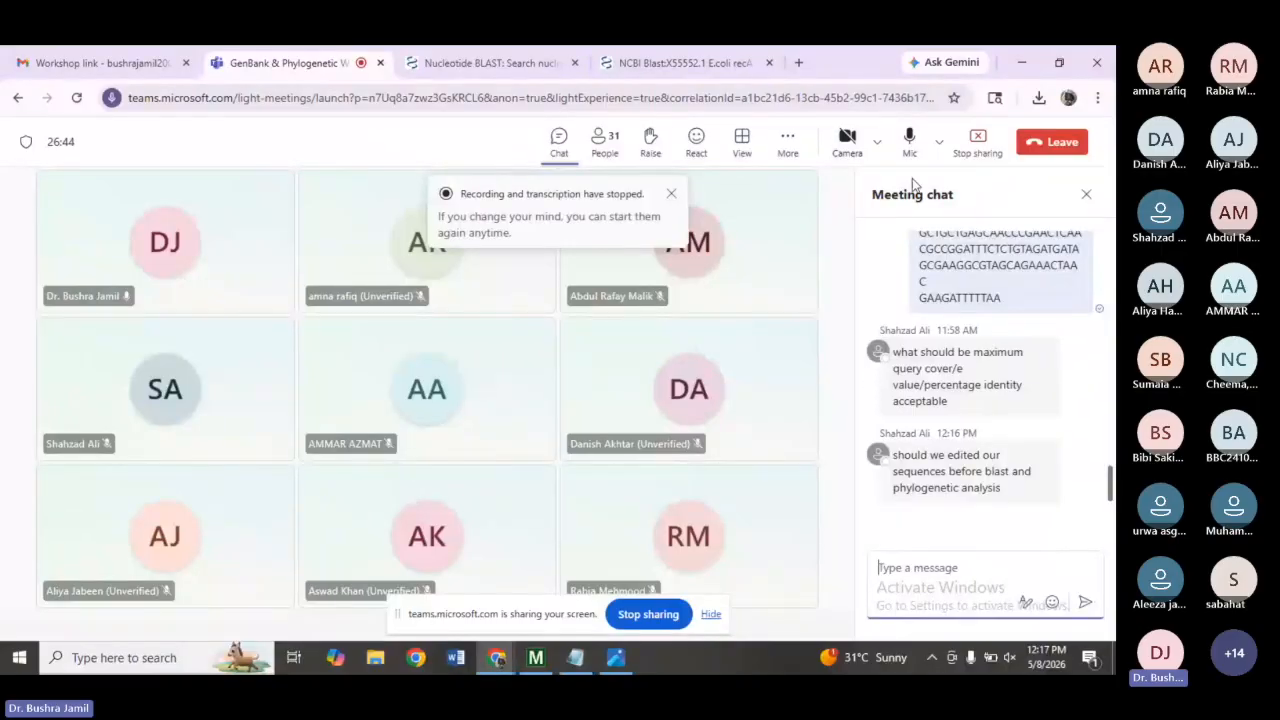
Open the seqdump text file from Downloads and examine the sequence header descriptions.
left_click(1013, 50)
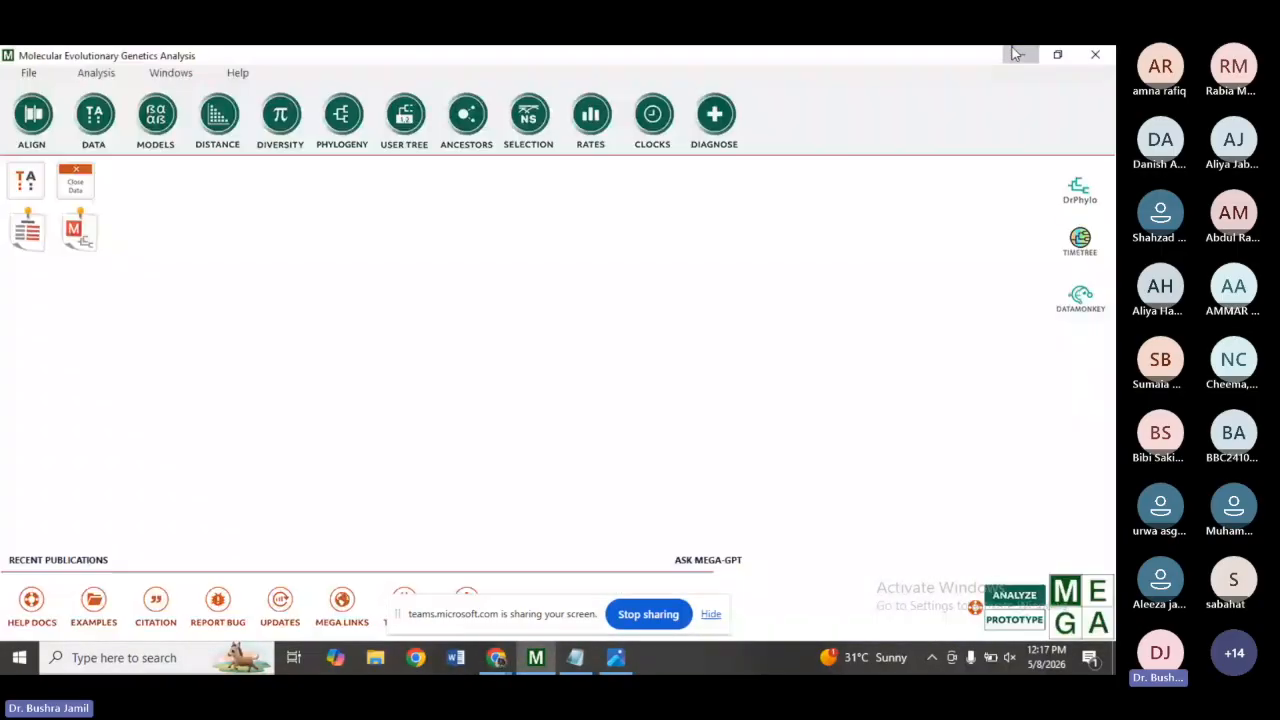
left_click(1013, 53)
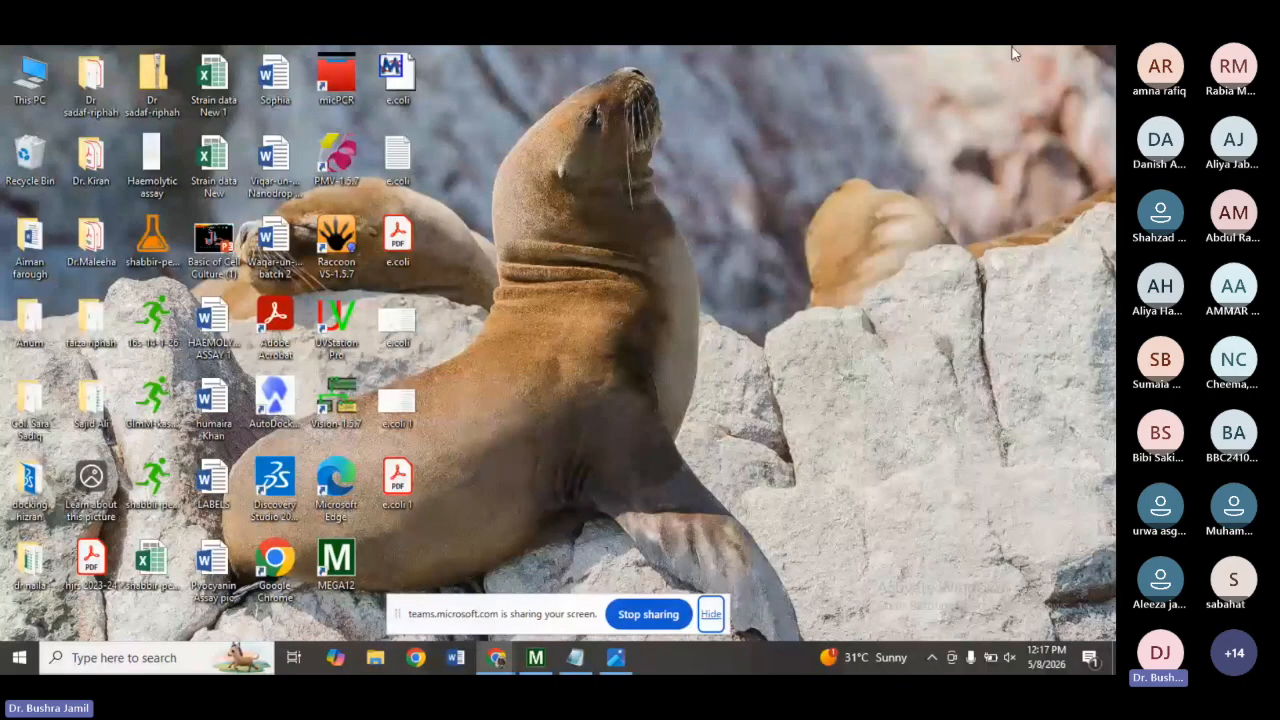
left_click(376, 659)
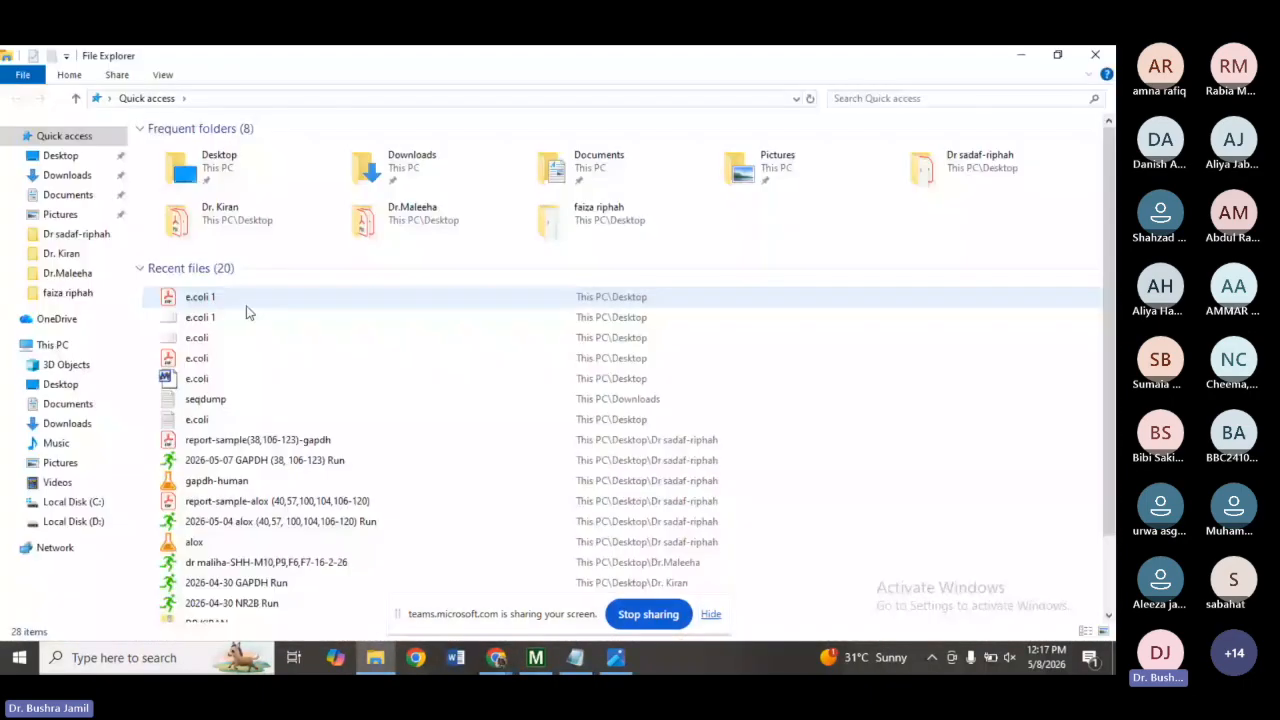
left_click(62, 175)
left_click(172, 172)
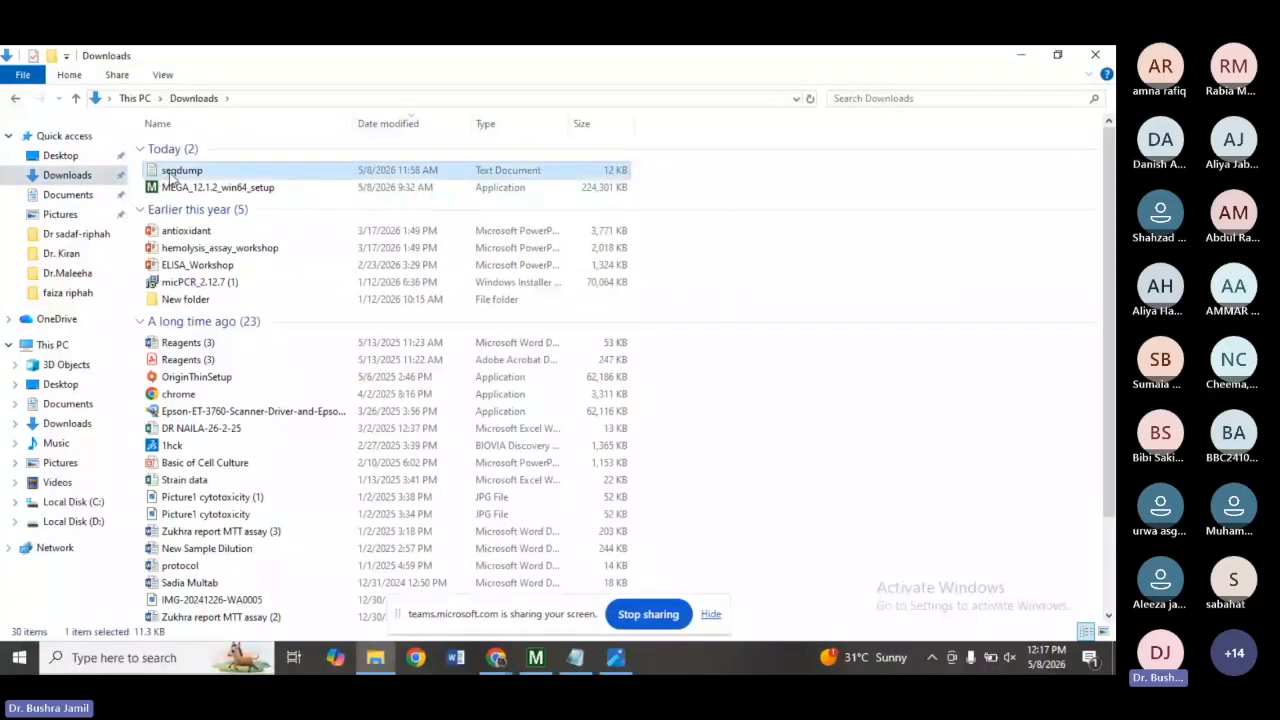
double_click(172, 175)
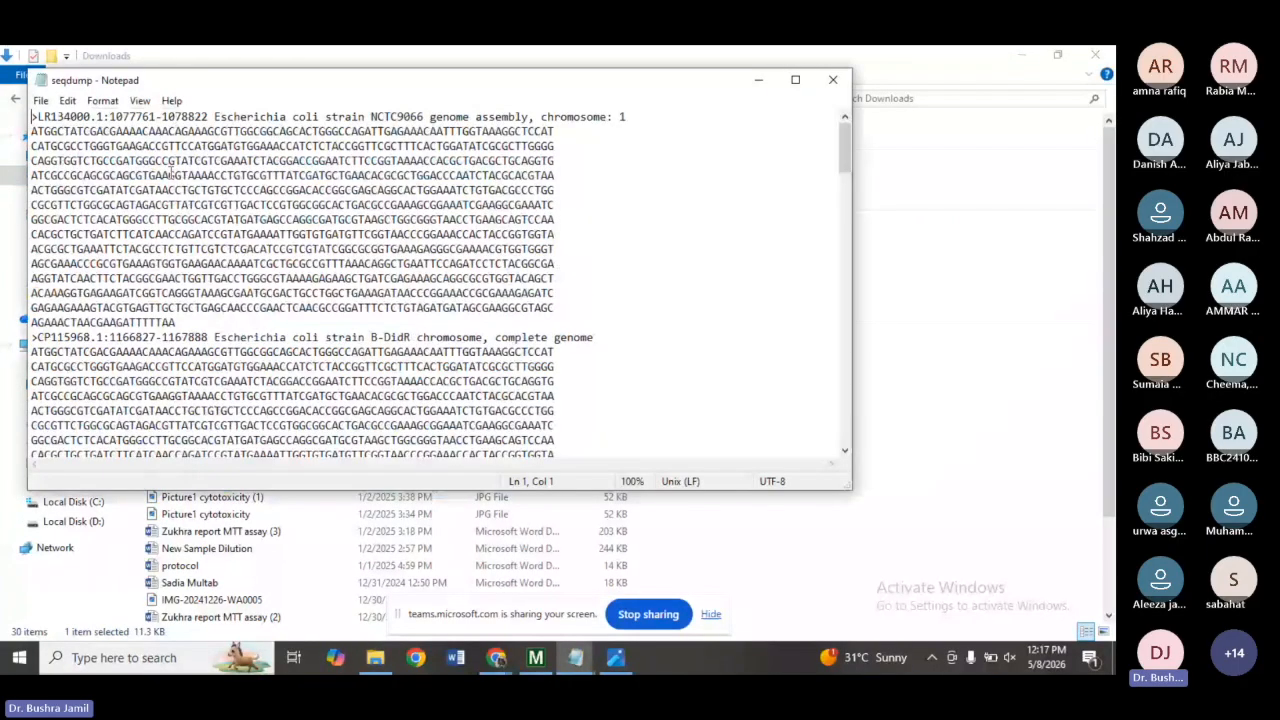
left_click(805, 84)
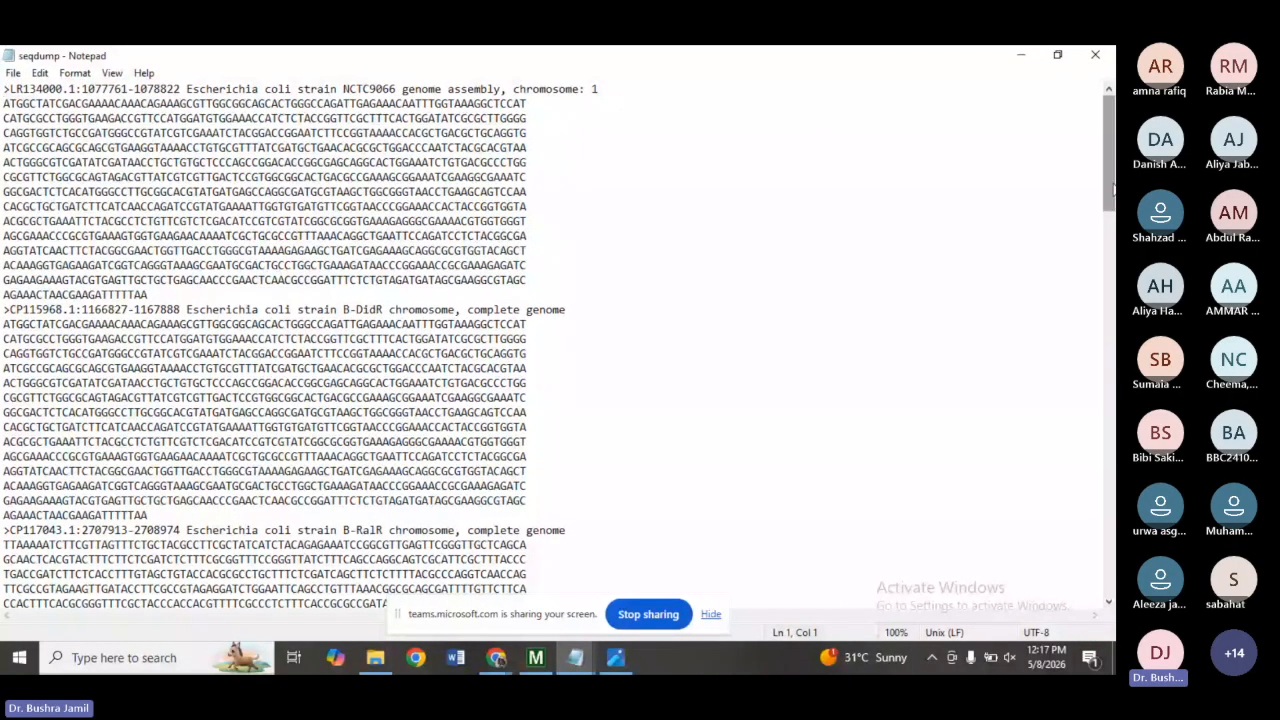
left_click_drag(1110, 185, 1066, 157)
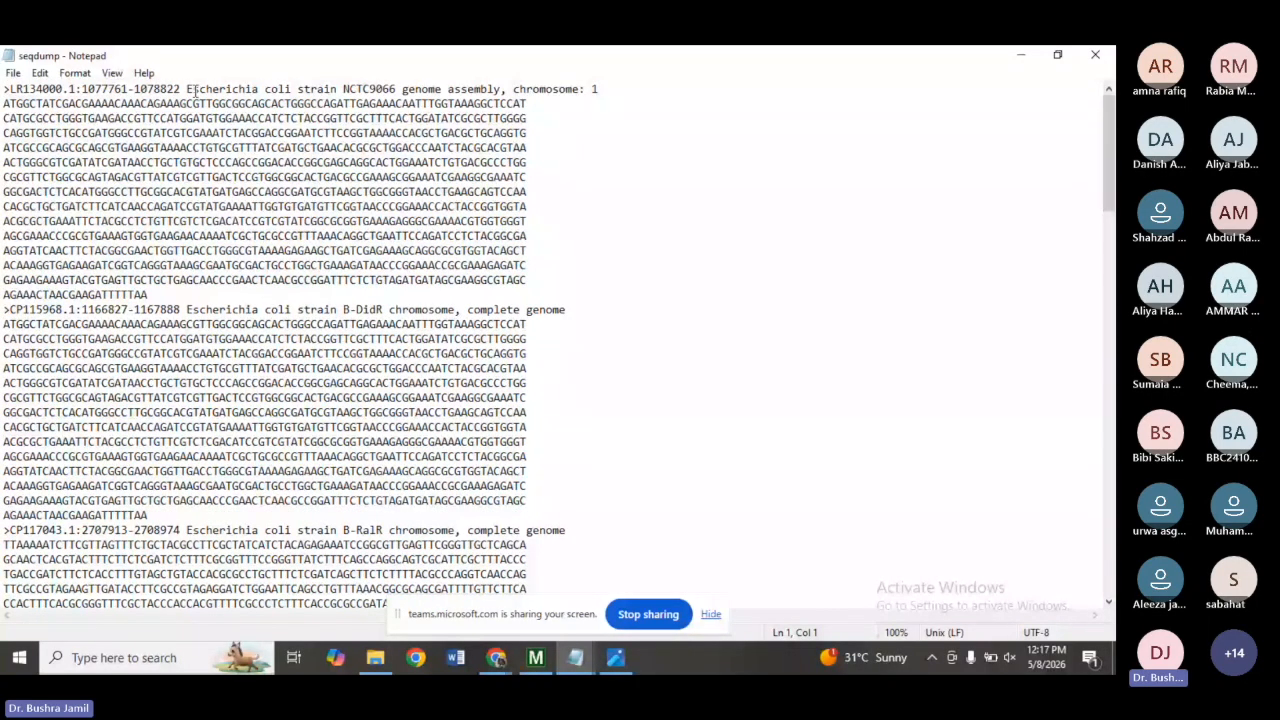
left_click_drag(196, 90, 82, 90)
left_click(648, 172)
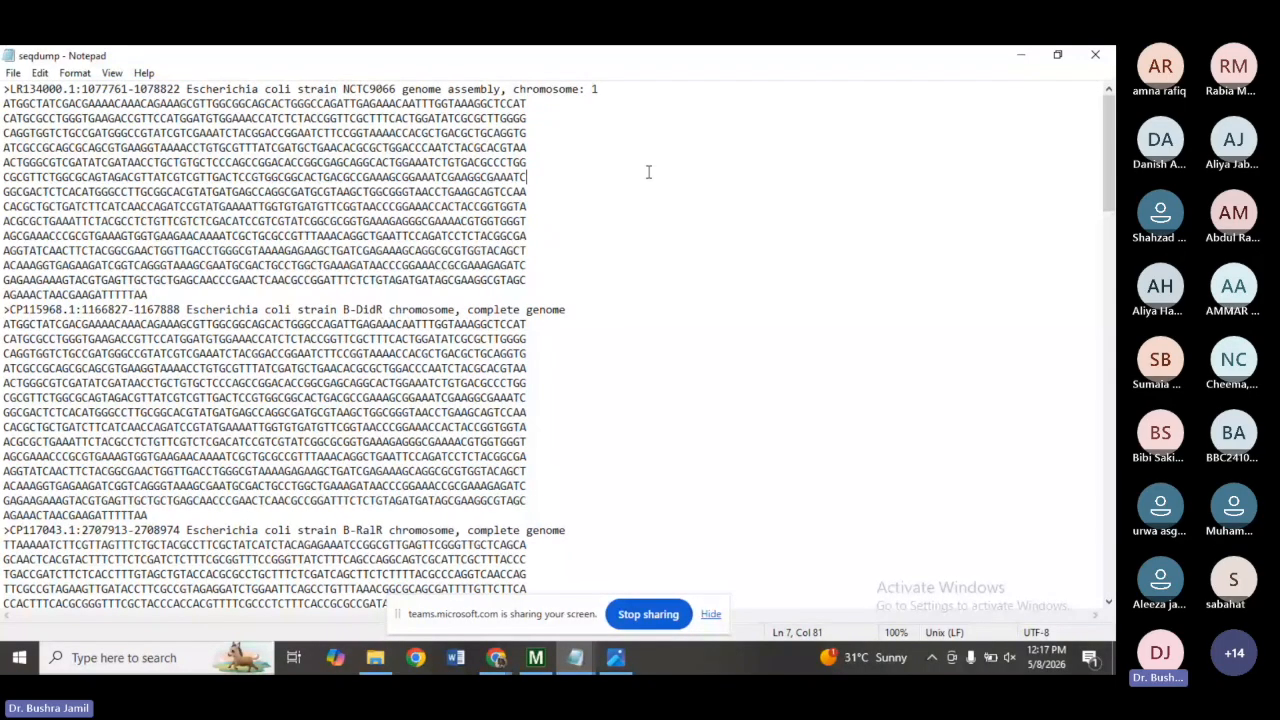
left_click(1020, 55)
left_click(1024, 56)
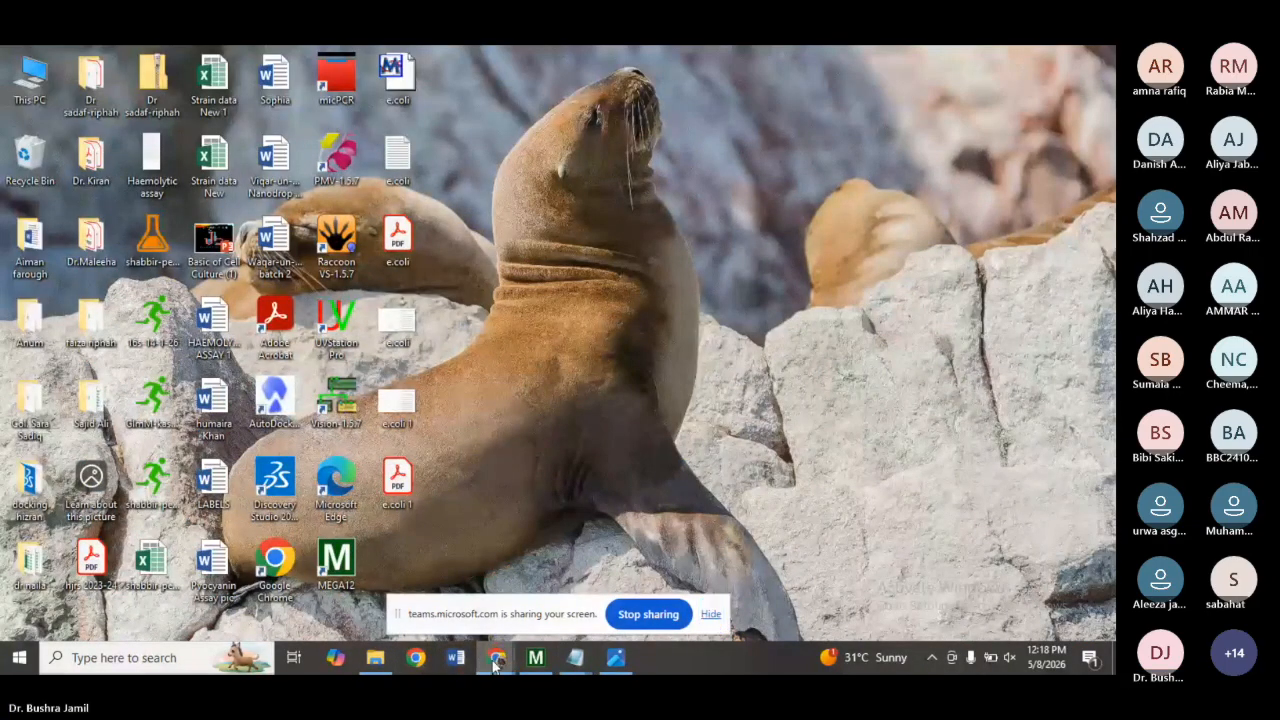
mouse_move(496, 658)
left_click(463, 597)
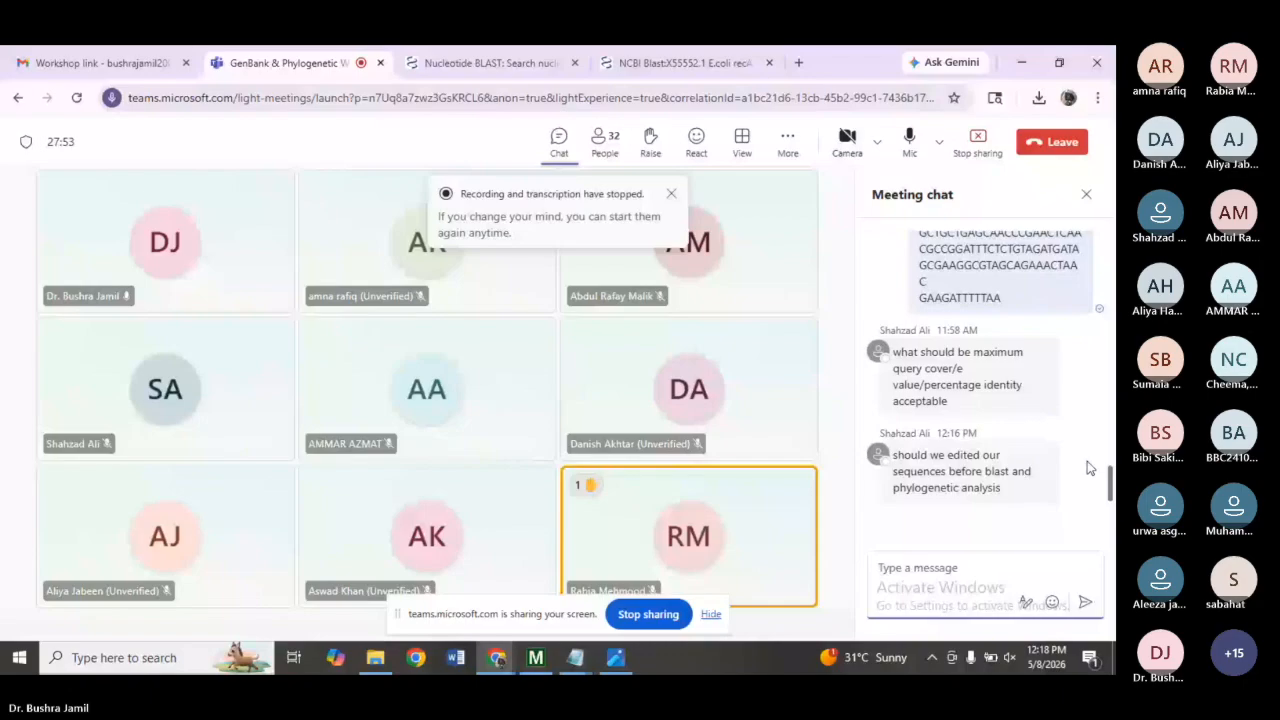
mouse_move(984, 343)
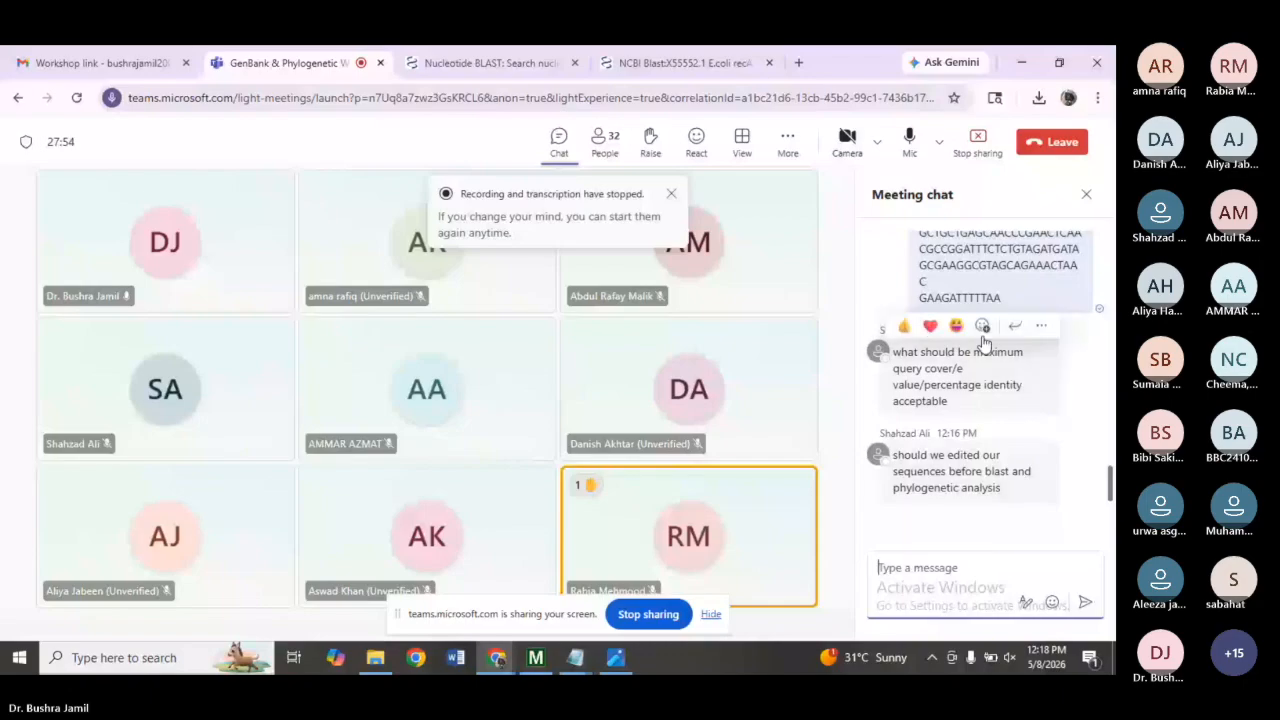
left_click(905, 160)
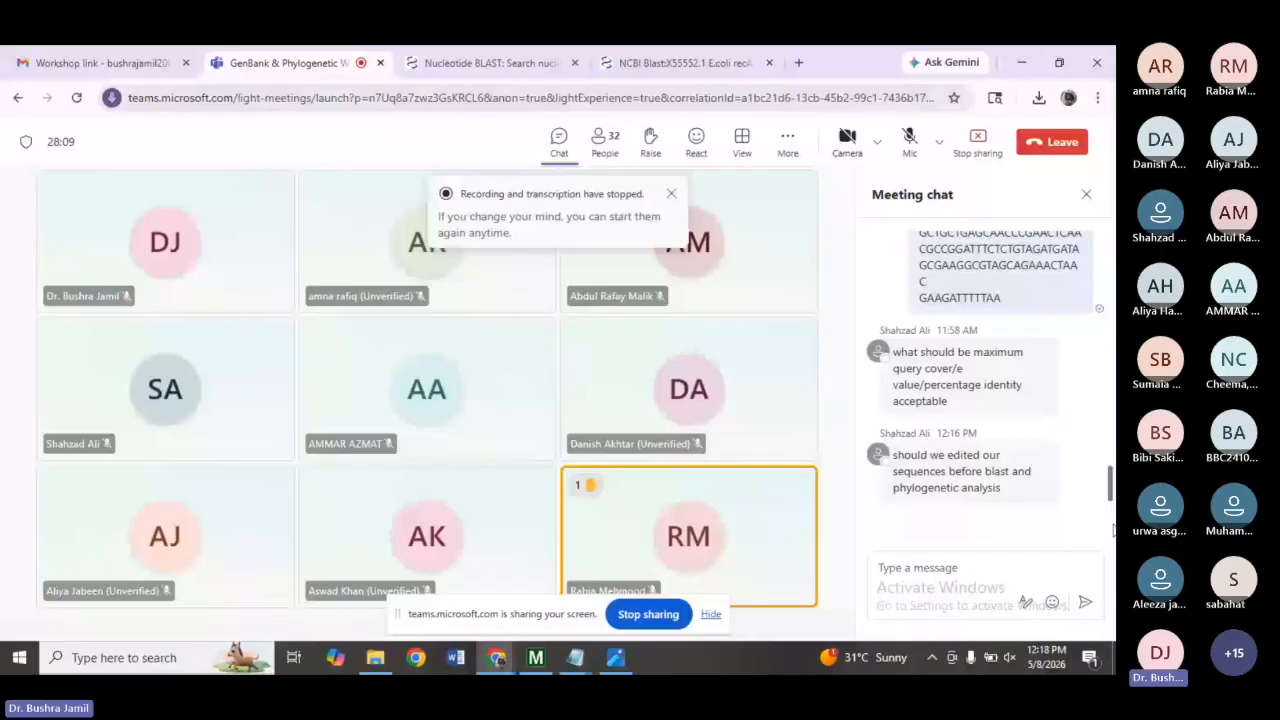
left_click(898, 163)
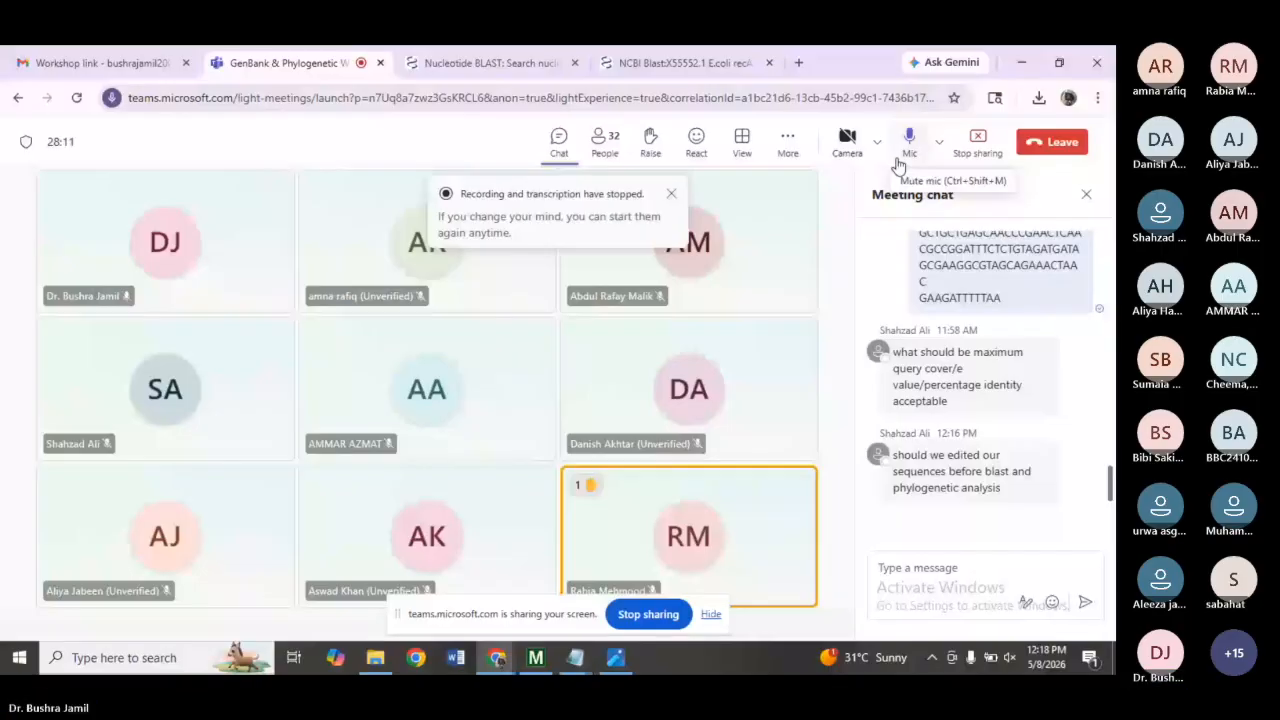
left_click(907, 145)
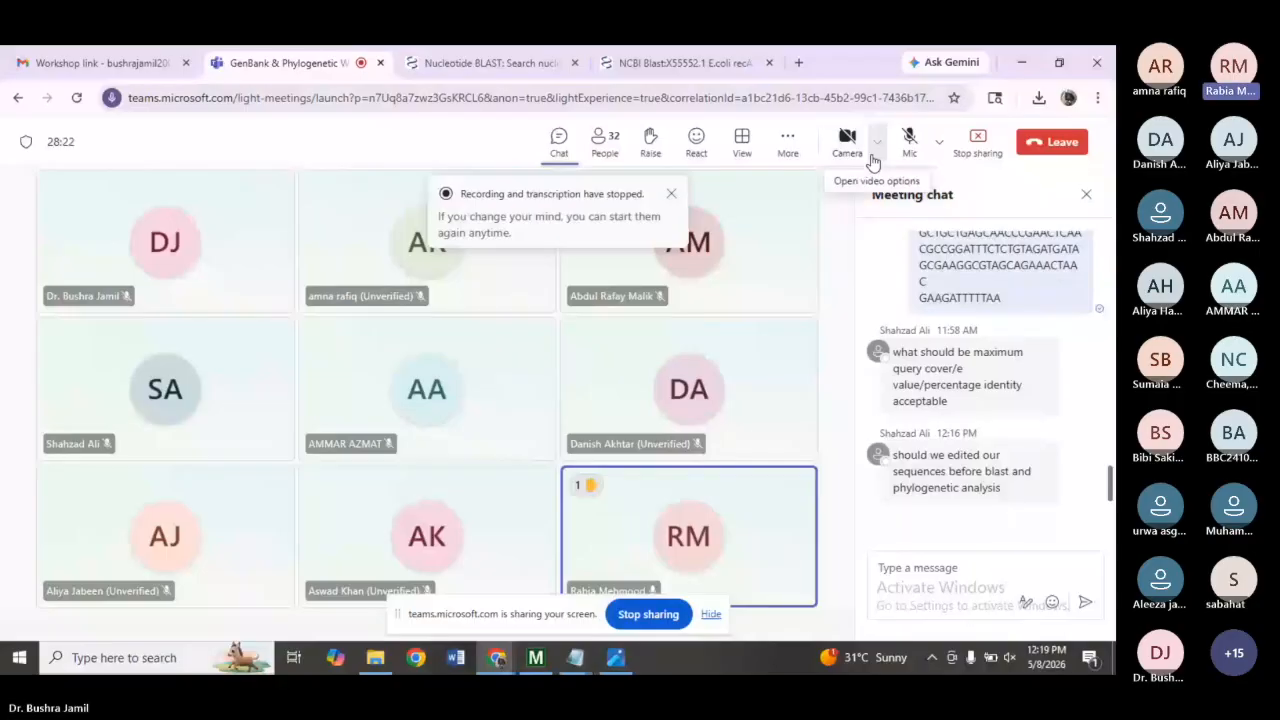
key("XF86AudioMute")
key("XF86AudioRaiseVolume")
key("XF86AudioRaiseVolume")
key("XF86AudioRaiseVolume")
key("XF86AudioRaiseVolume")
key("XF86AudioRaiseVolume")
key("XF86AudioRaiseVolume")
key("XF86AudioRaiseVolume")
key("XF86AudioRaiseVolume")
key("XF86AudioRaiseVolume")
key("XF86AudioRaiseVolume")
key("XF86AudioRaiseVolume")
key("XF86AudioRaiseVolume")
key("XF86AudioRaiseVolume")
key("XF86AudioRaiseVolume")
key("XF86AudioRaiseVolume")
key("XF86AudioRaiseVolume")
key("XF86AudioRaiseVolume")
key("XF86AudioRaiseVolume")
key("XF86AudioRaiseVolume")
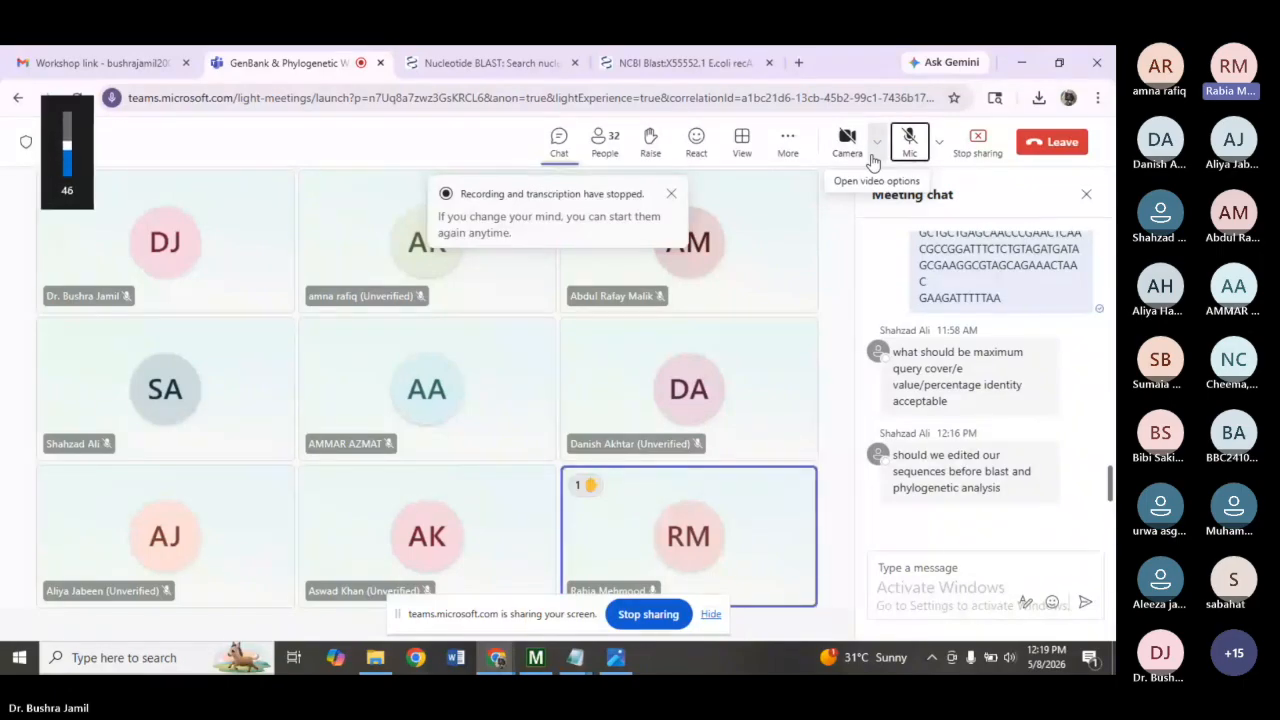
key("XF86AudioRaiseVolume")
key("XF86AudioRaiseVolume")
key("XF86AudioRaiseVolume")
key("XF86AudioRaiseVolume")
key("XF86AudioRaiseVolume")
key("XF86AudioRaiseVolume")
key("XF86AudioRaiseVolume")
key("XF86AudioRaiseVolume")
key("XF86AudioRaiseVolume")
key("XF86AudioRaiseVolume")
key("XF86AudioRaiseVolume")
key("XF86AudioRaiseVolume")
key("XF86AudioRaiseVolume")
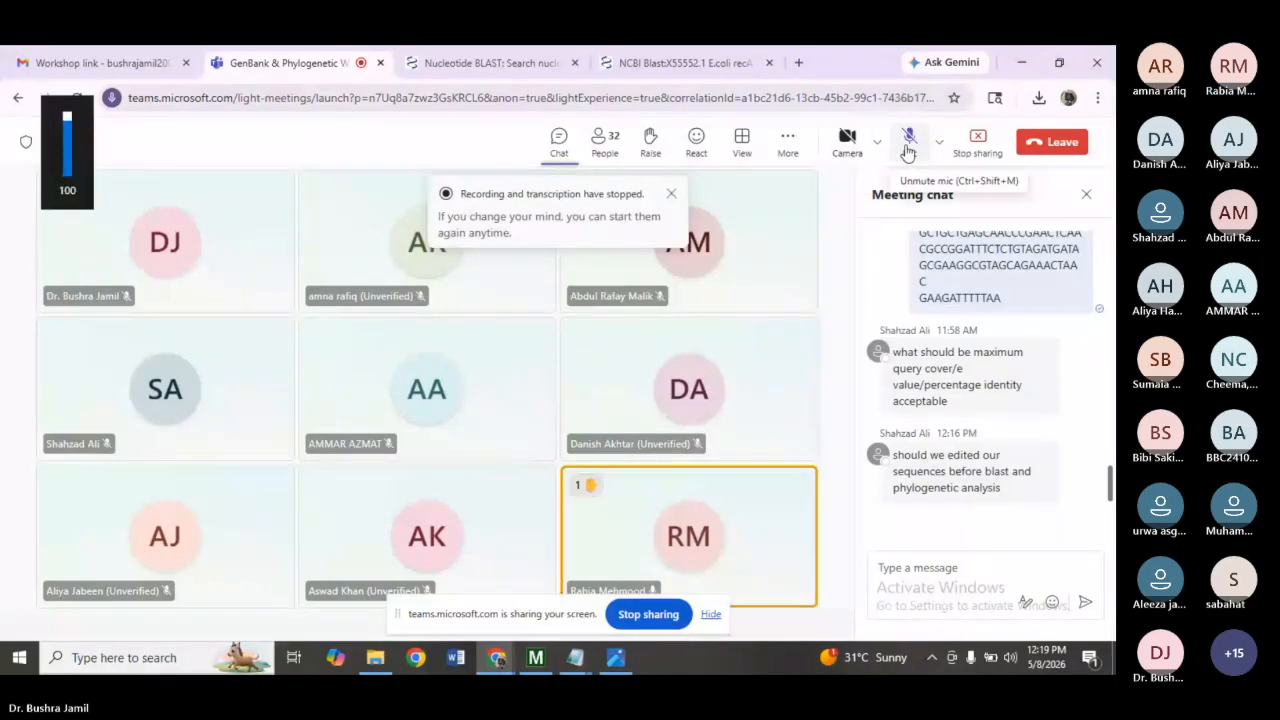
left_click(908, 145)
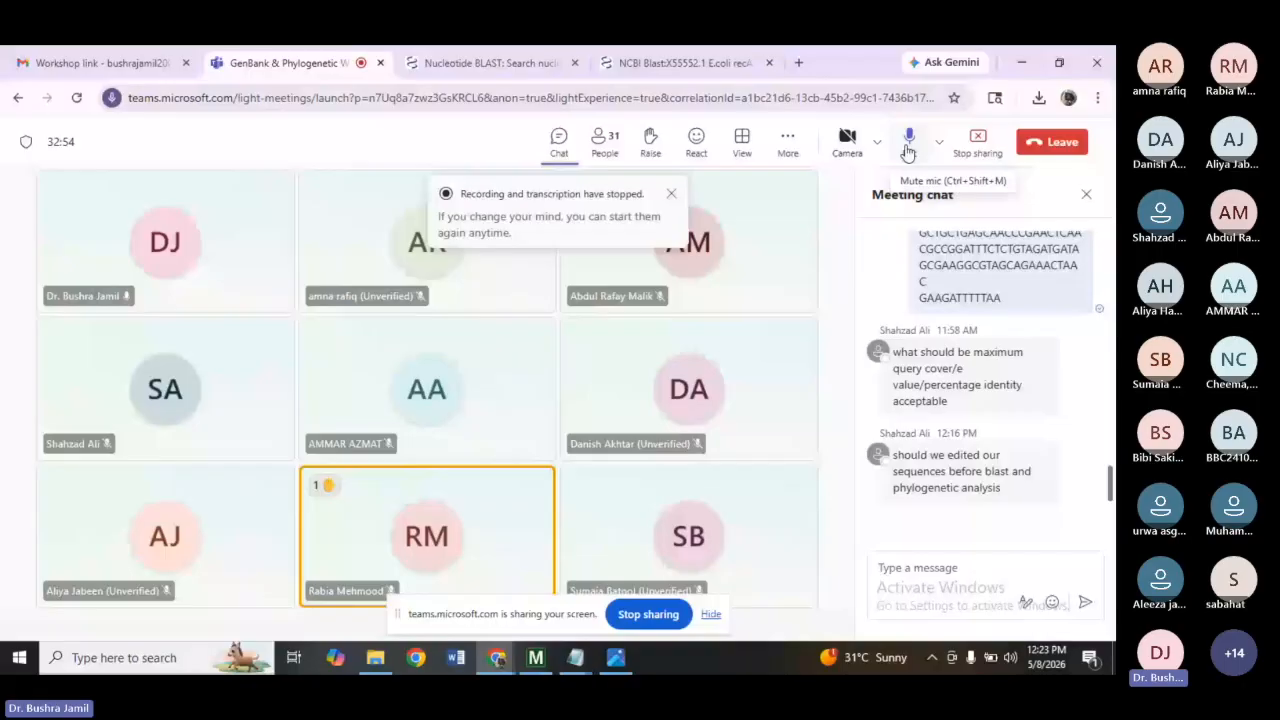
Return to the Tree Explorer window and maximize it.
left_click(1021, 62)
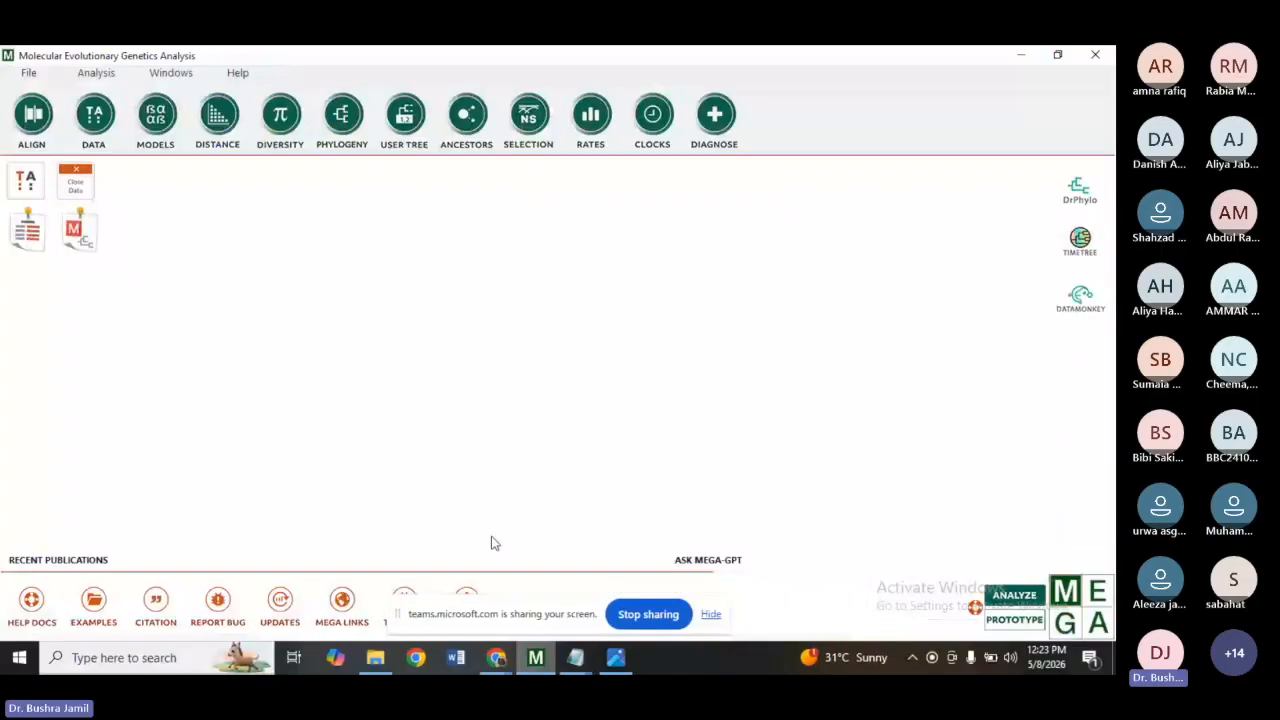
left_click(536, 657)
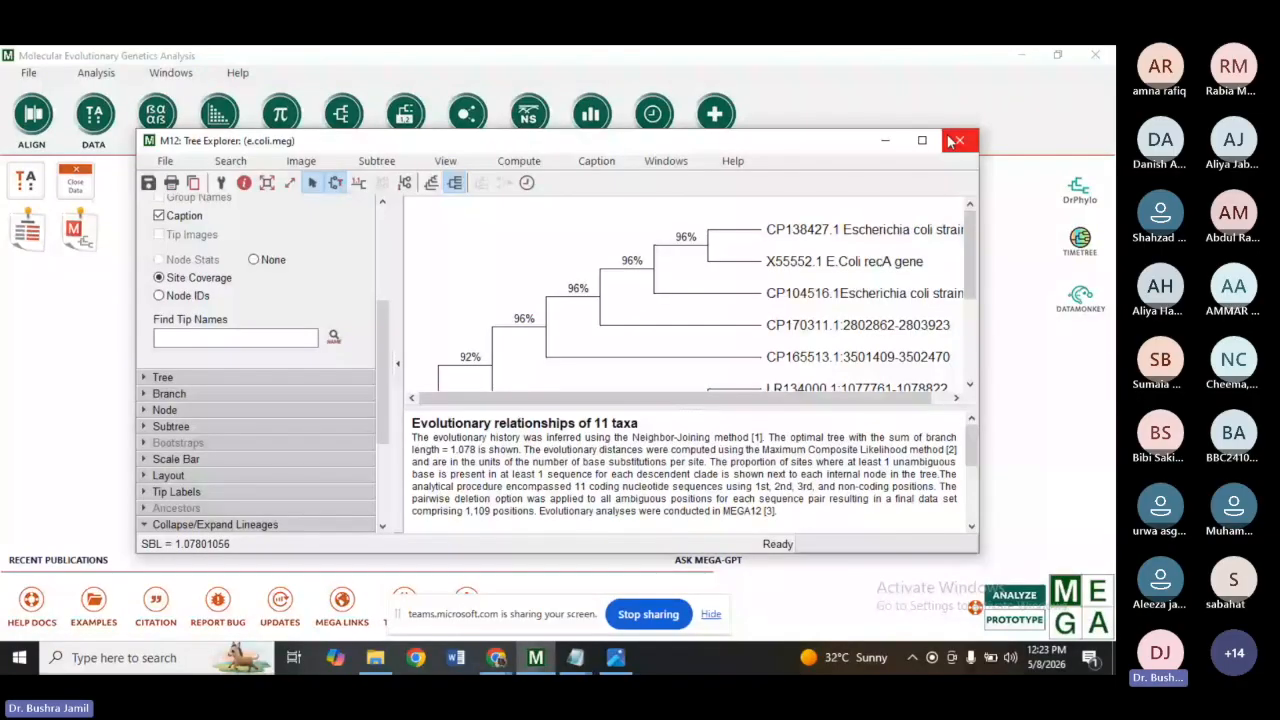
left_click(922, 140)
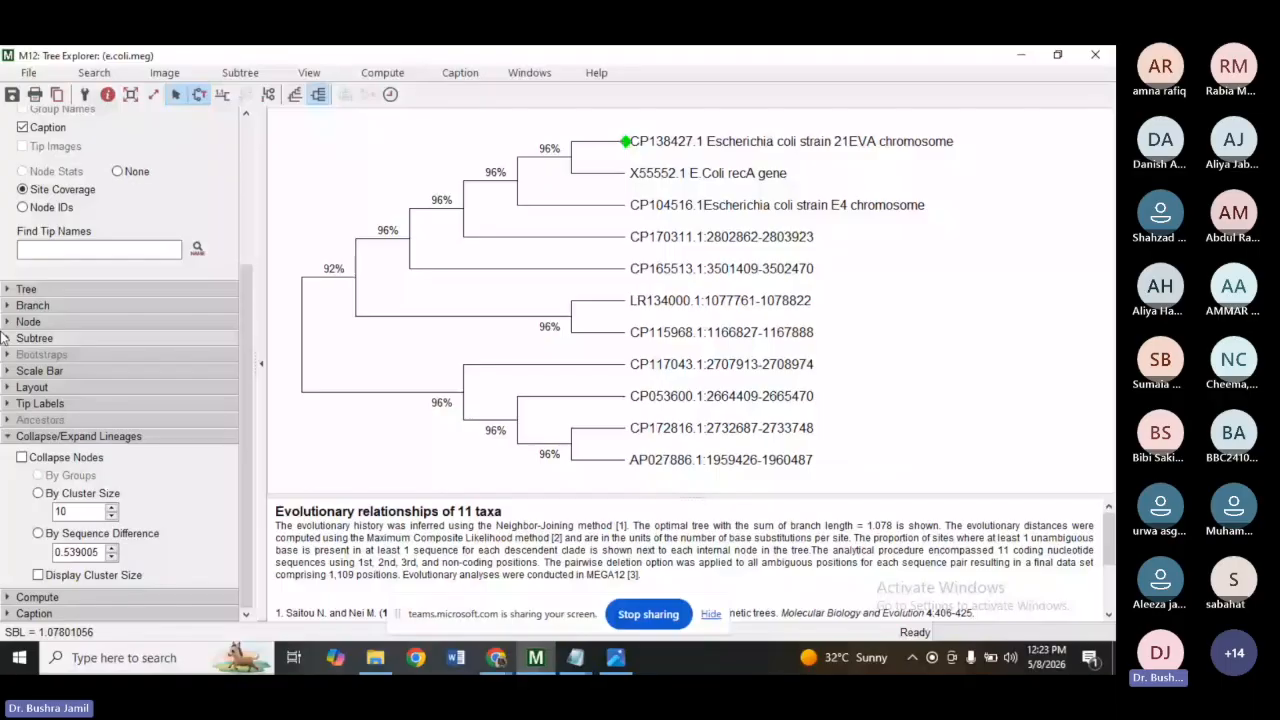
Set the tree's taxon separation to 8 in the Tree options, then minimize the Tree Explorer window.
left_click(9, 289)
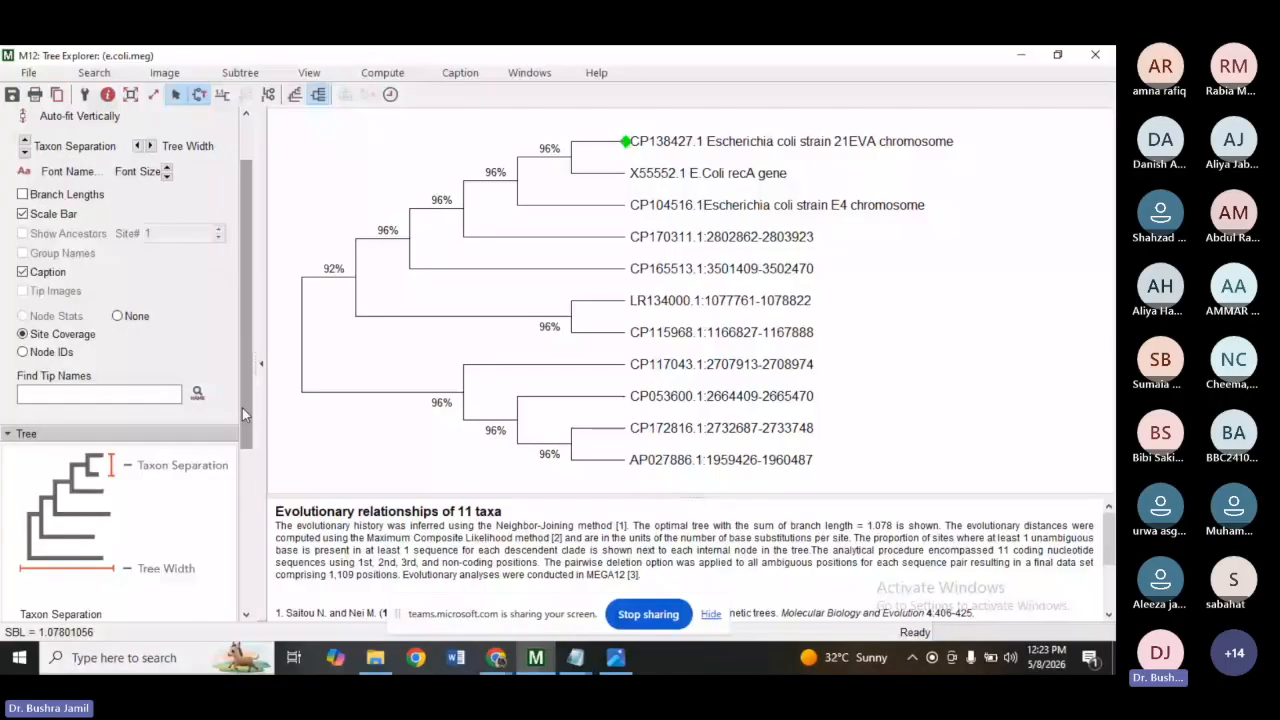
left_click_drag(245, 408, 250, 578)
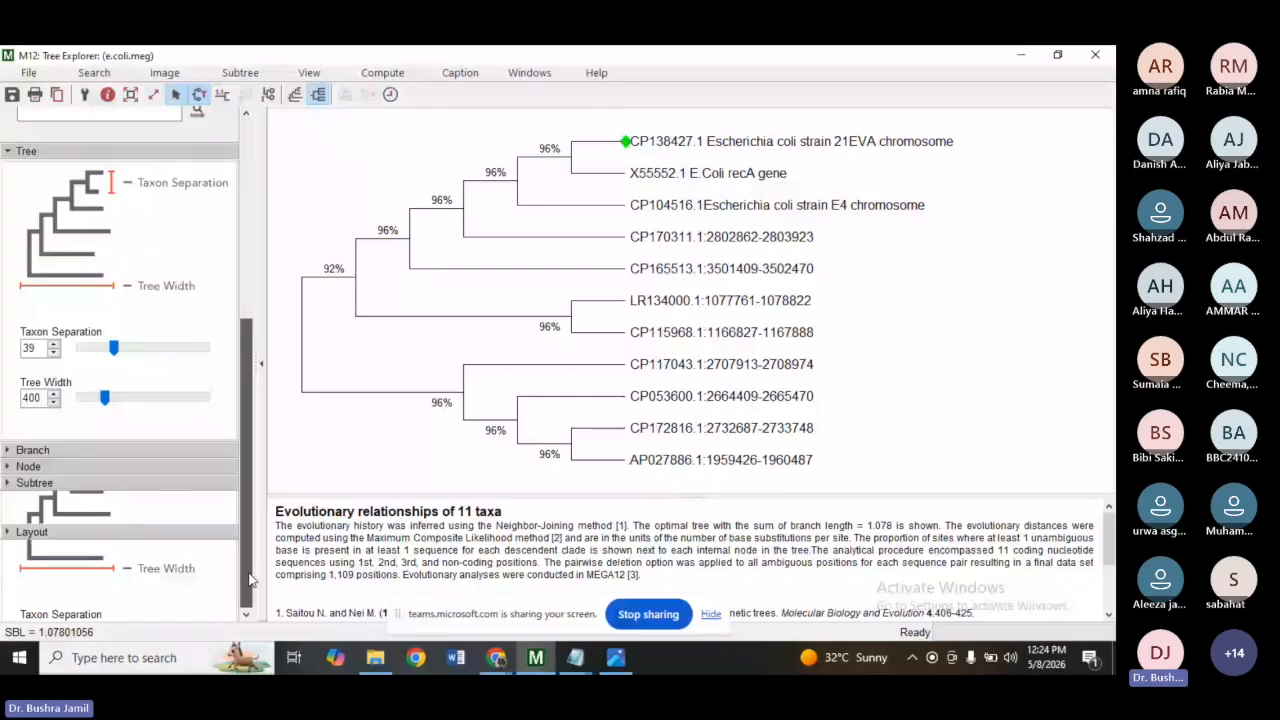
left_click_drag(115, 350, 117, 352)
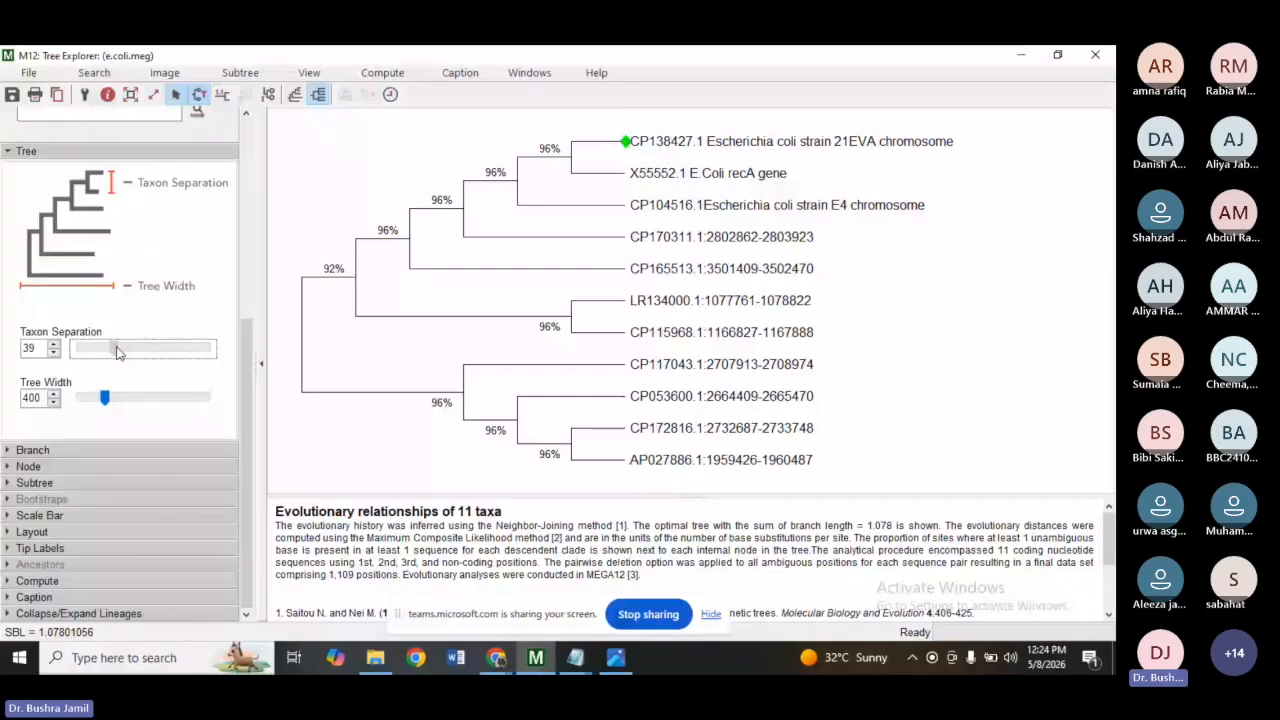
left_click_drag(117, 352, 80, 350)
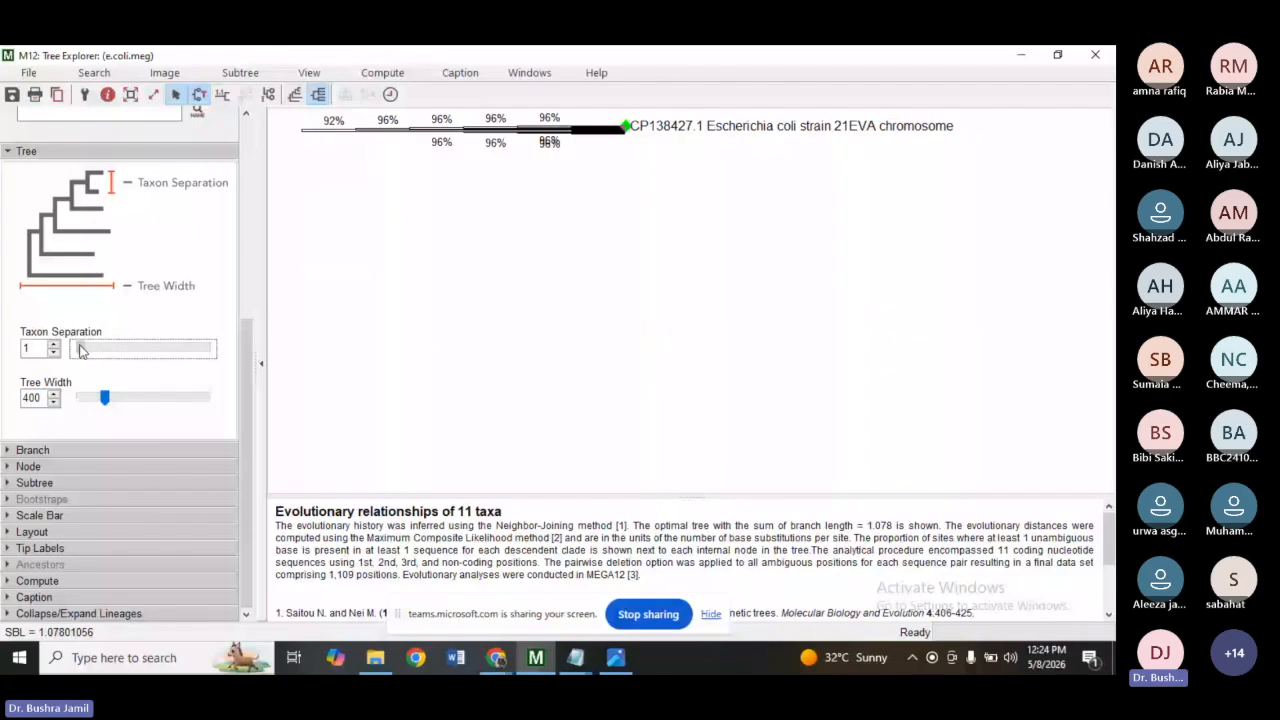
left_click_drag(80, 350, 86, 349)
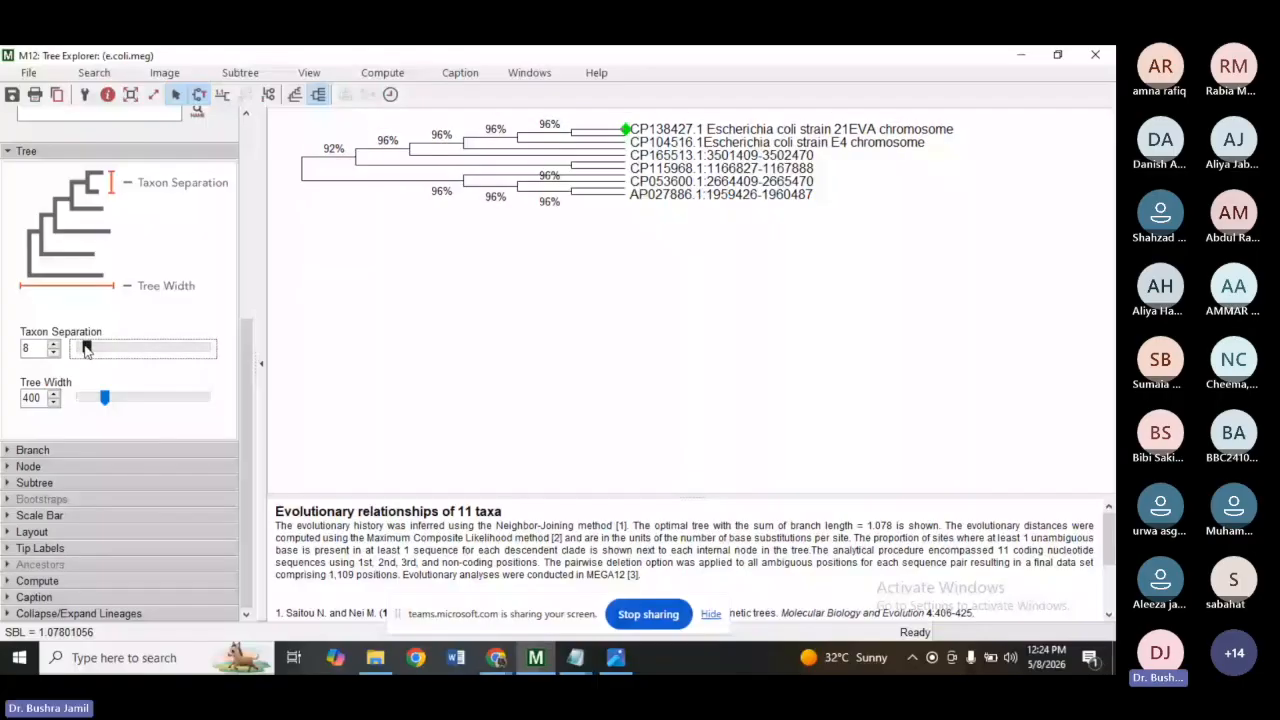
left_click(1021, 54)
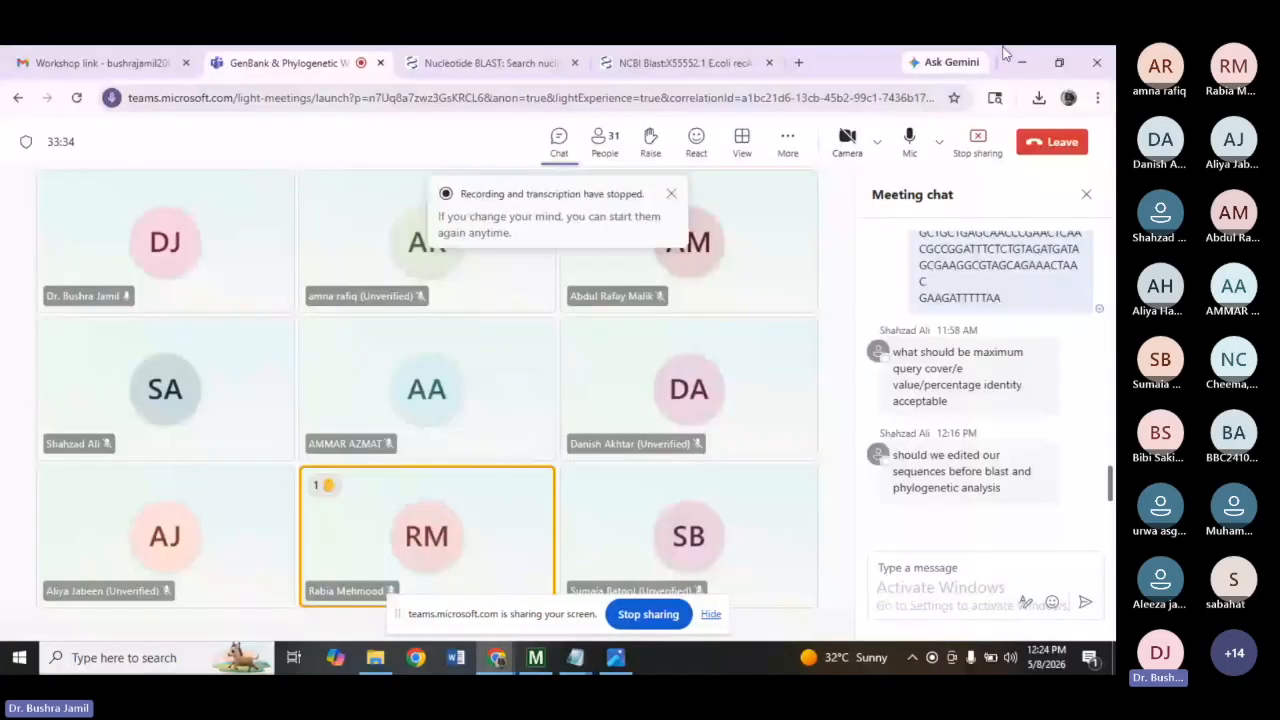
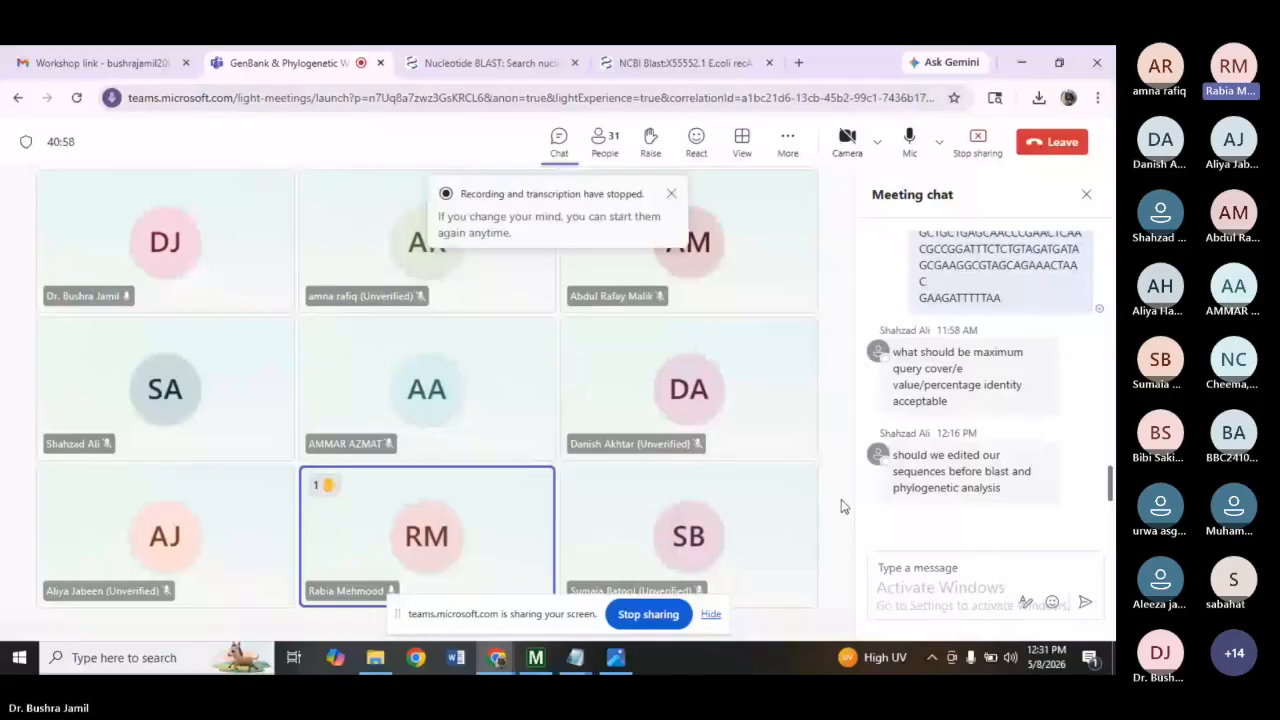
Reopen the Tree Explorer window from MEGA and increase the taxon separation to 28.
mouse_move(529, 659)
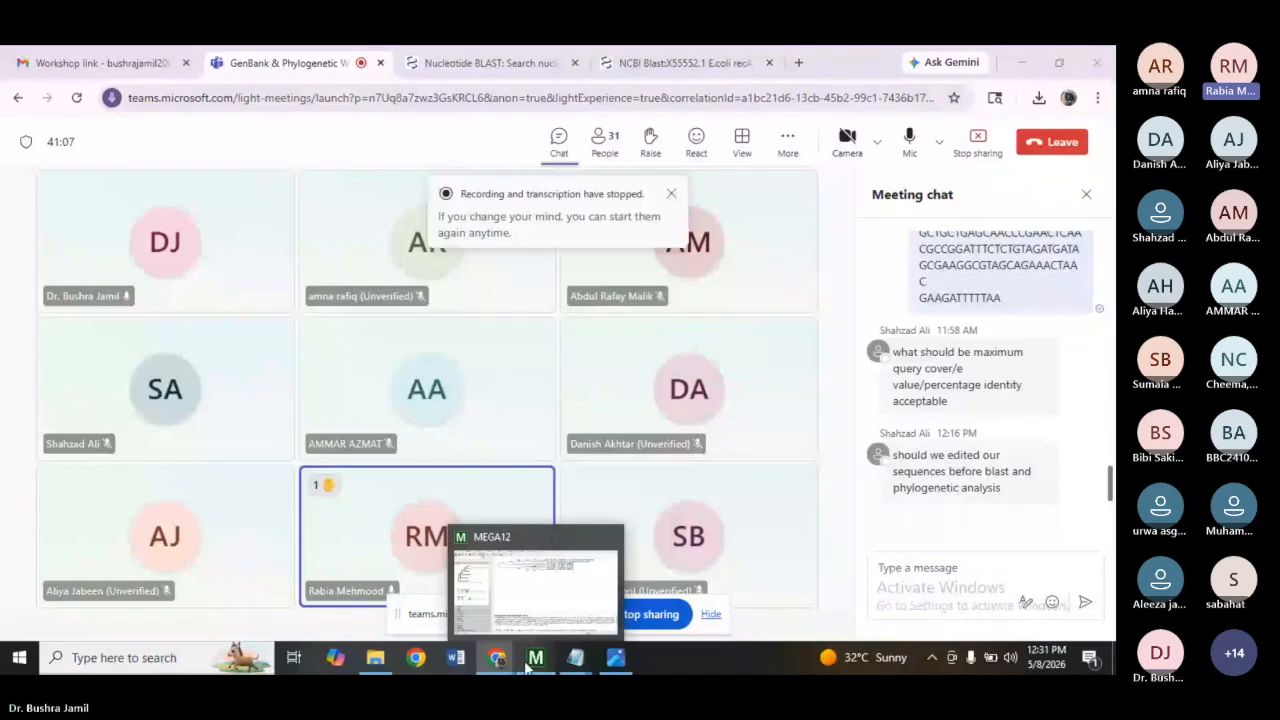
left_click(533, 662)
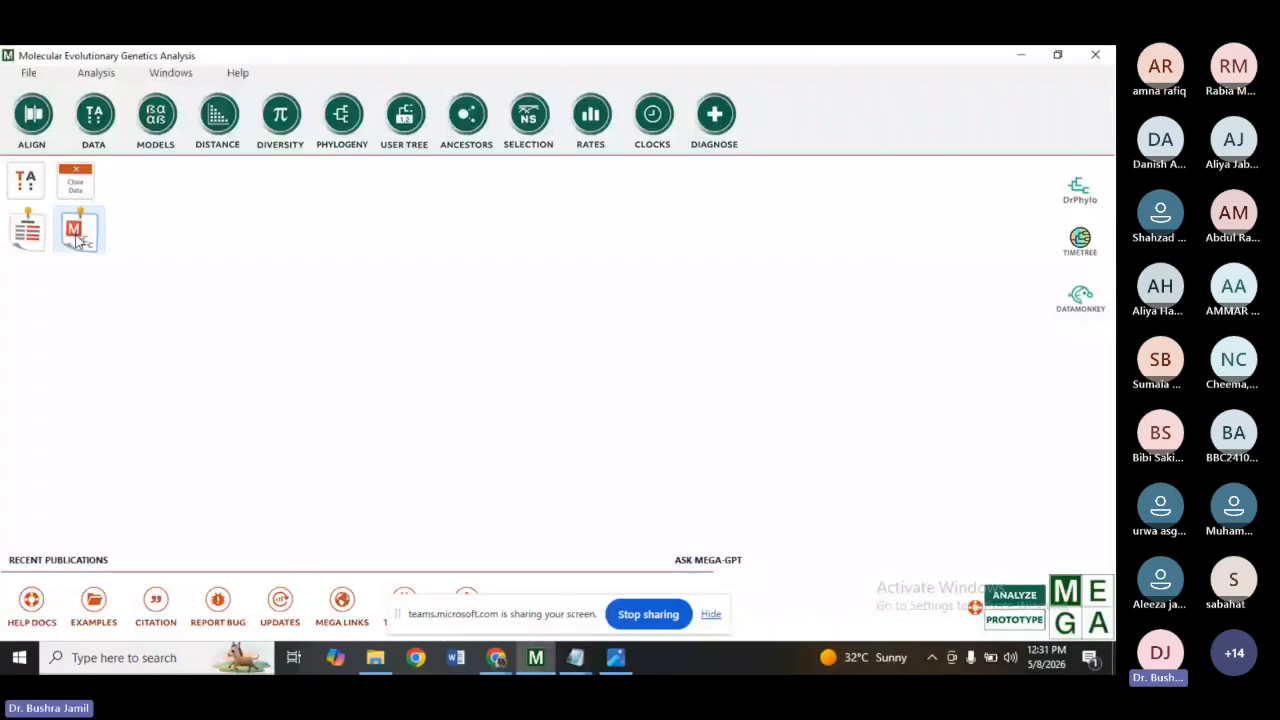
left_click(78, 238)
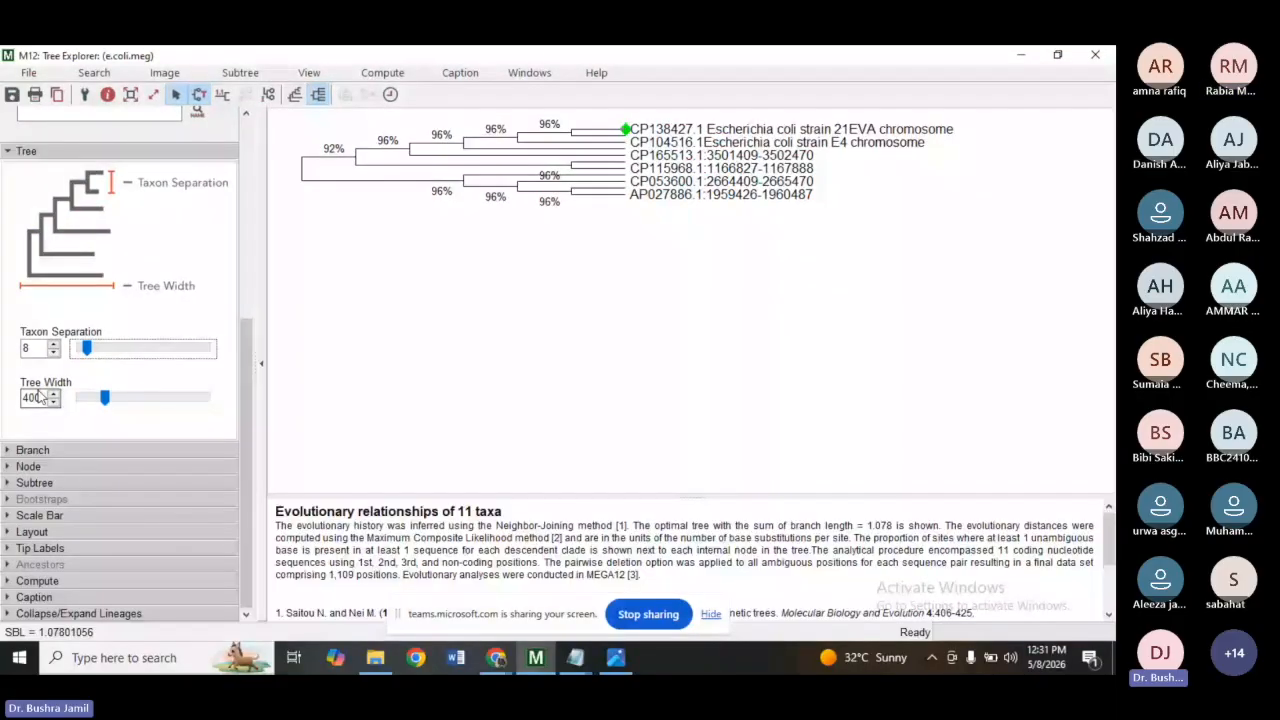
left_click_drag(87, 350, 103, 352)
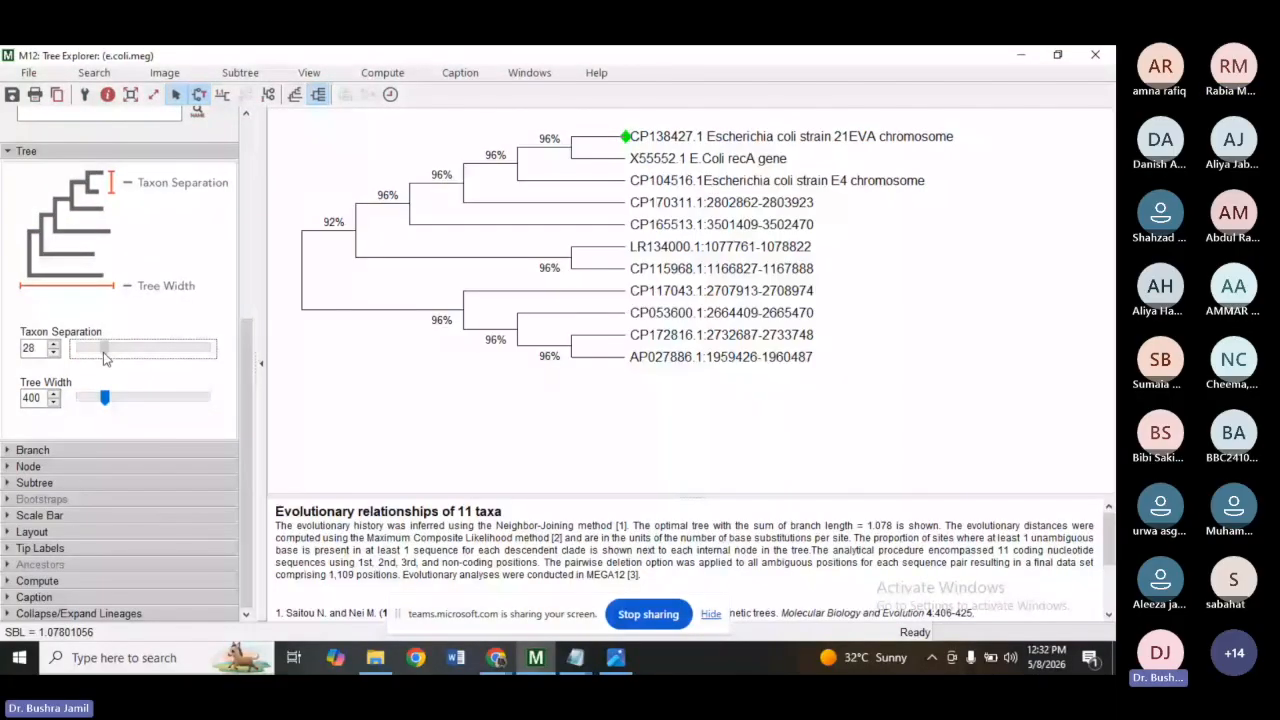
Show branch lengths on the tree from the Branch options, then hide them again.
left_click(28, 450)
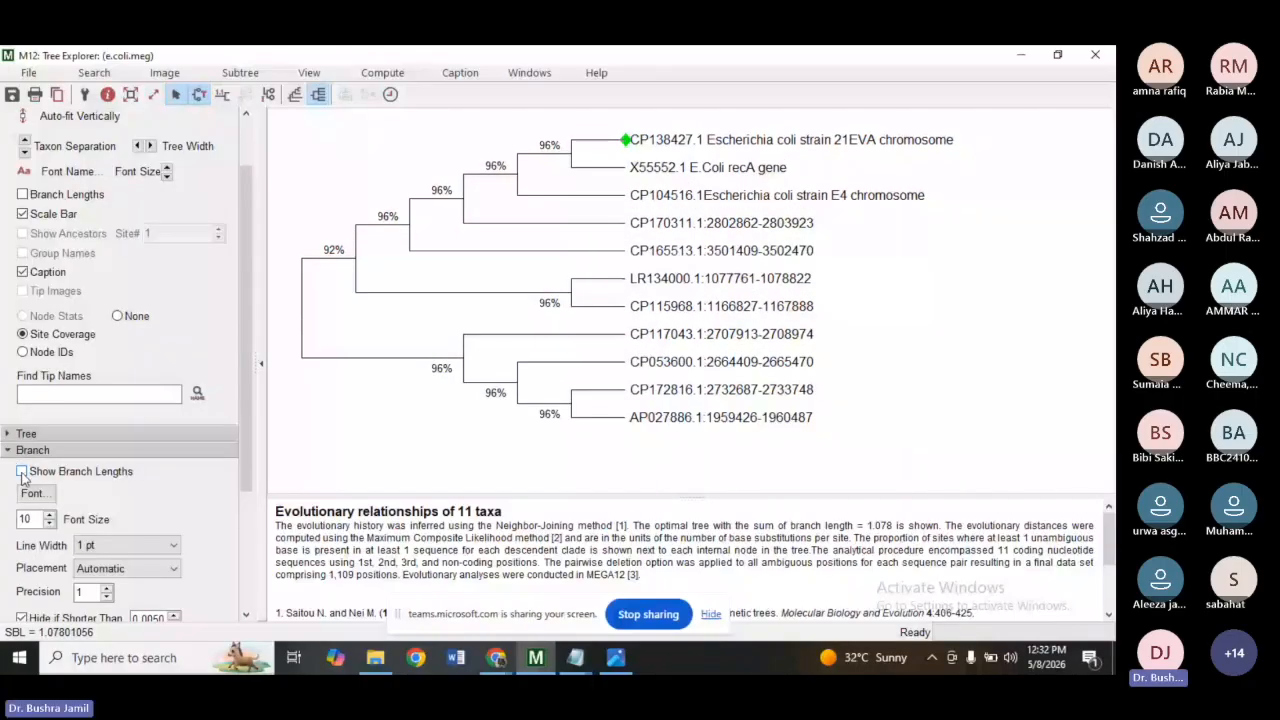
left_click(21, 472)
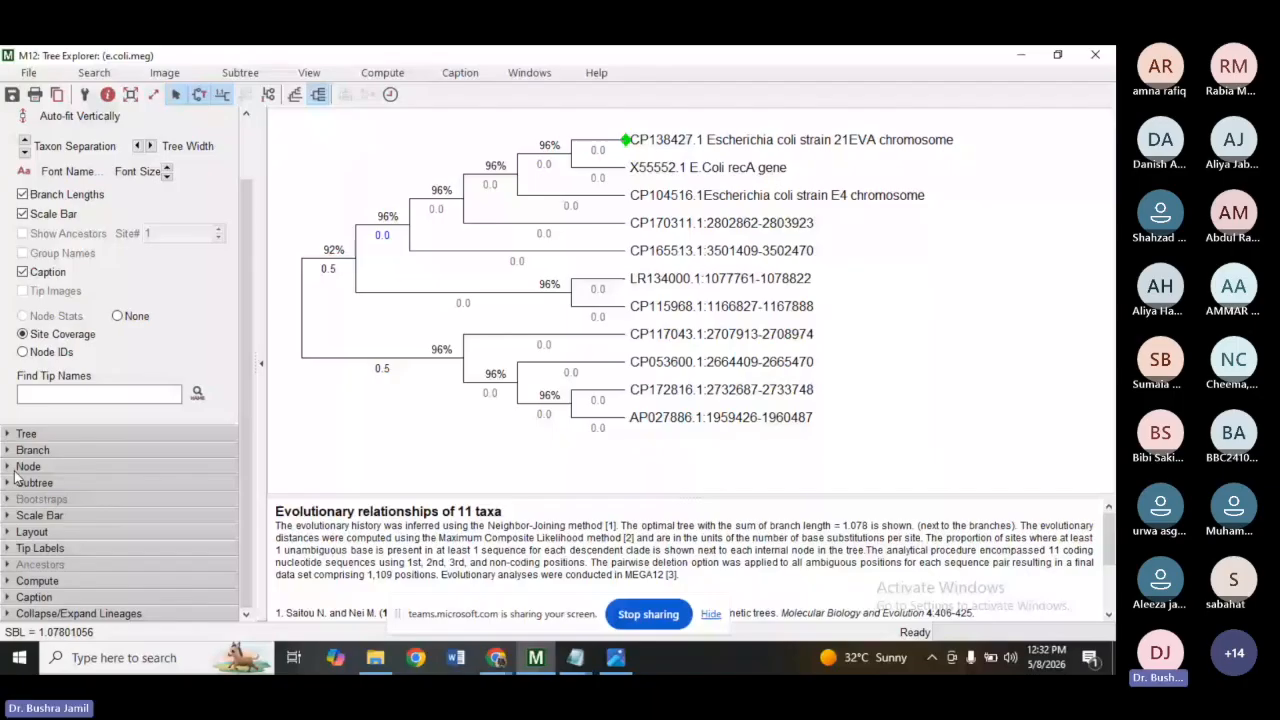
left_click(16, 469)
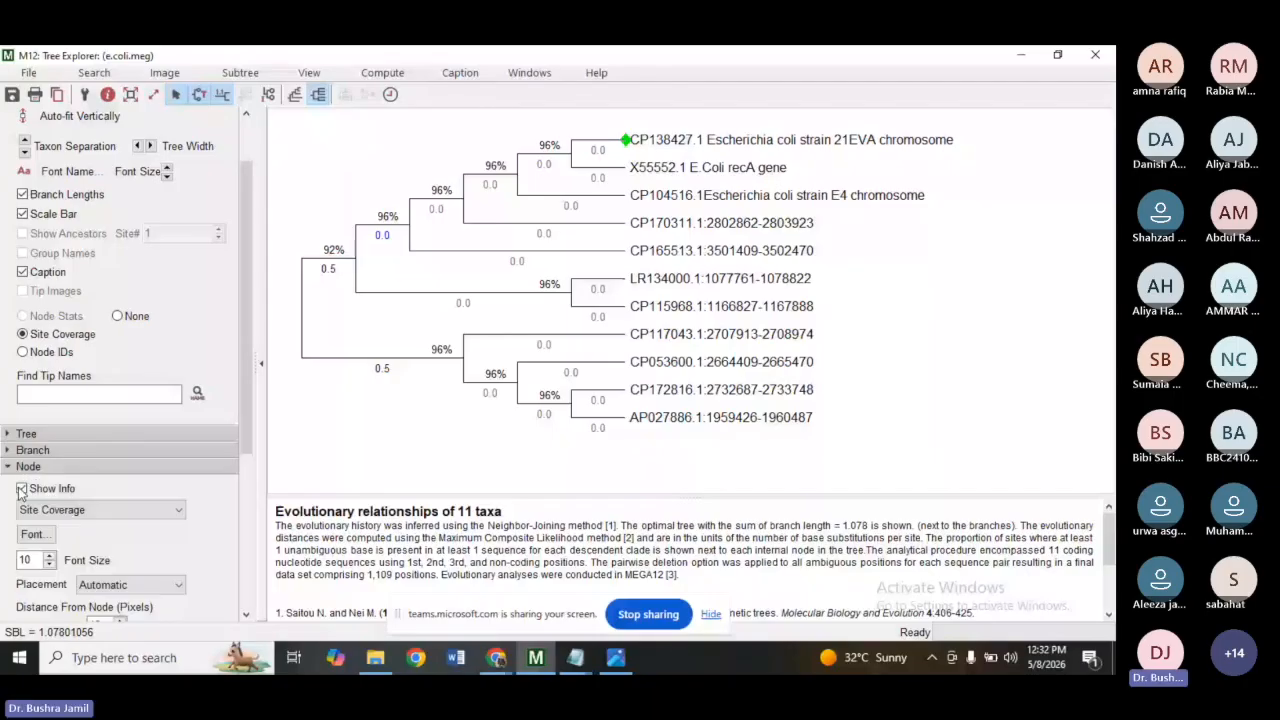
left_click(21, 489)
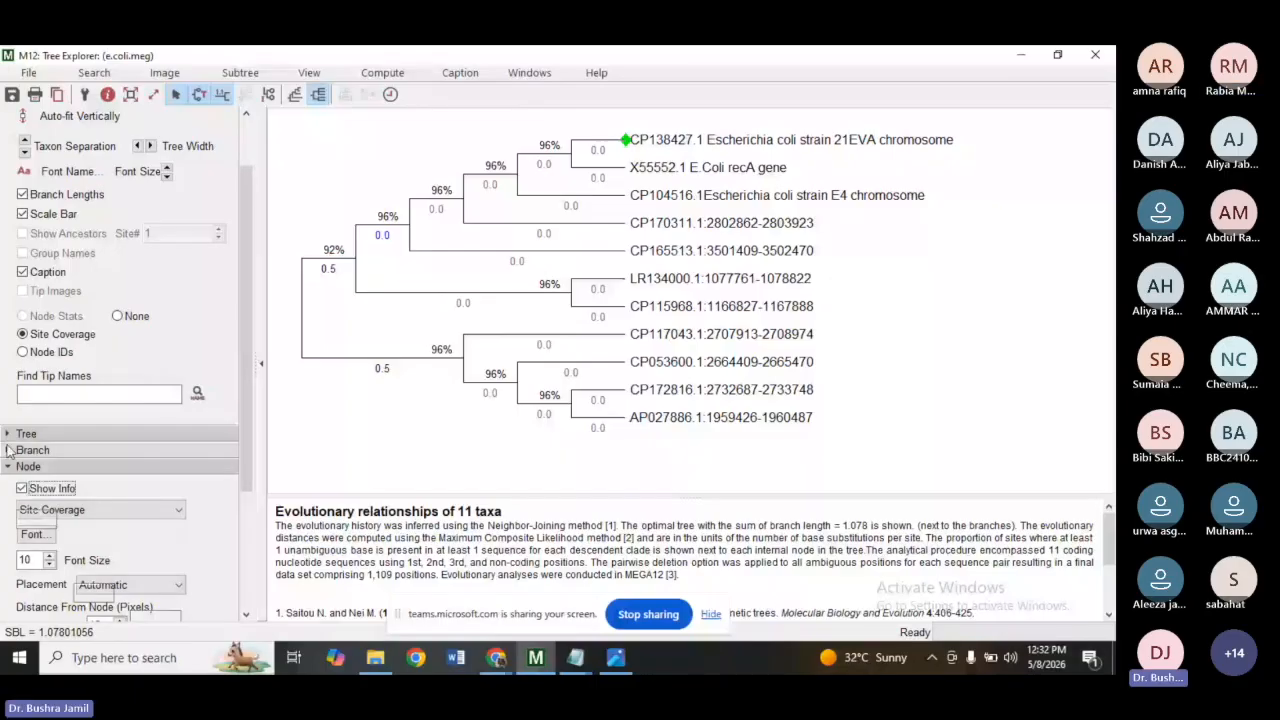
left_click(9, 450)
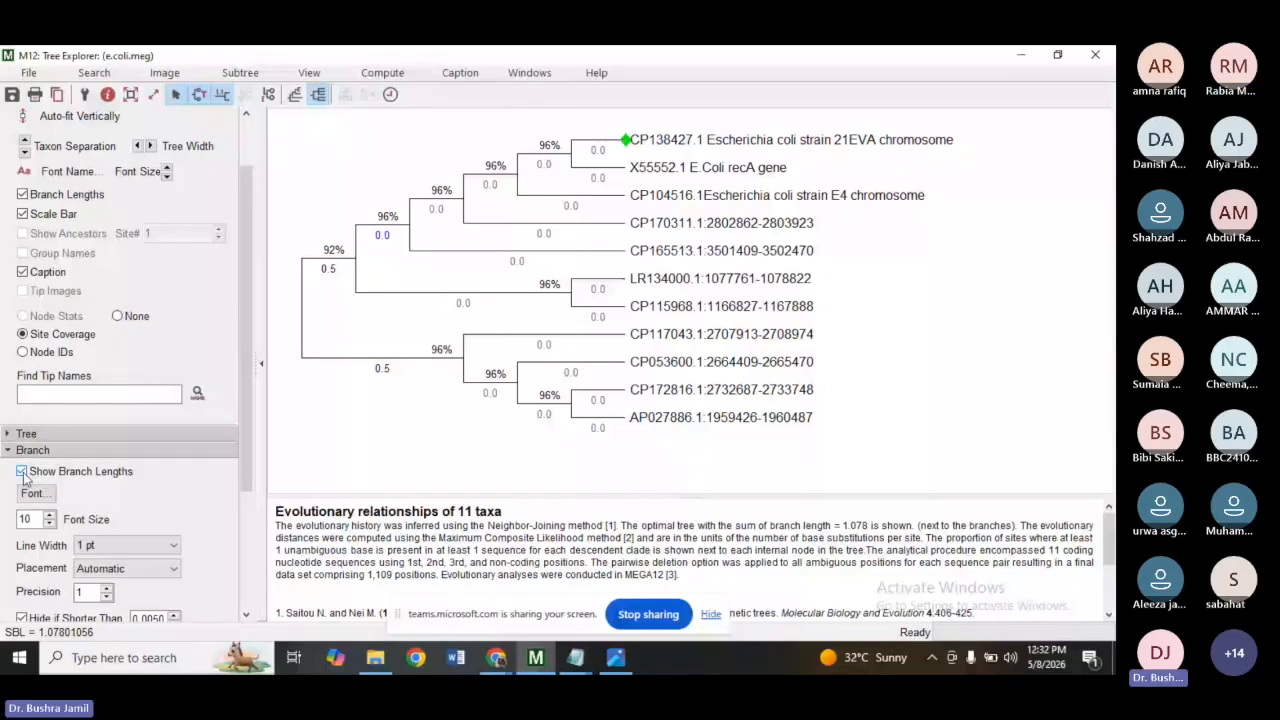
left_click(21, 472)
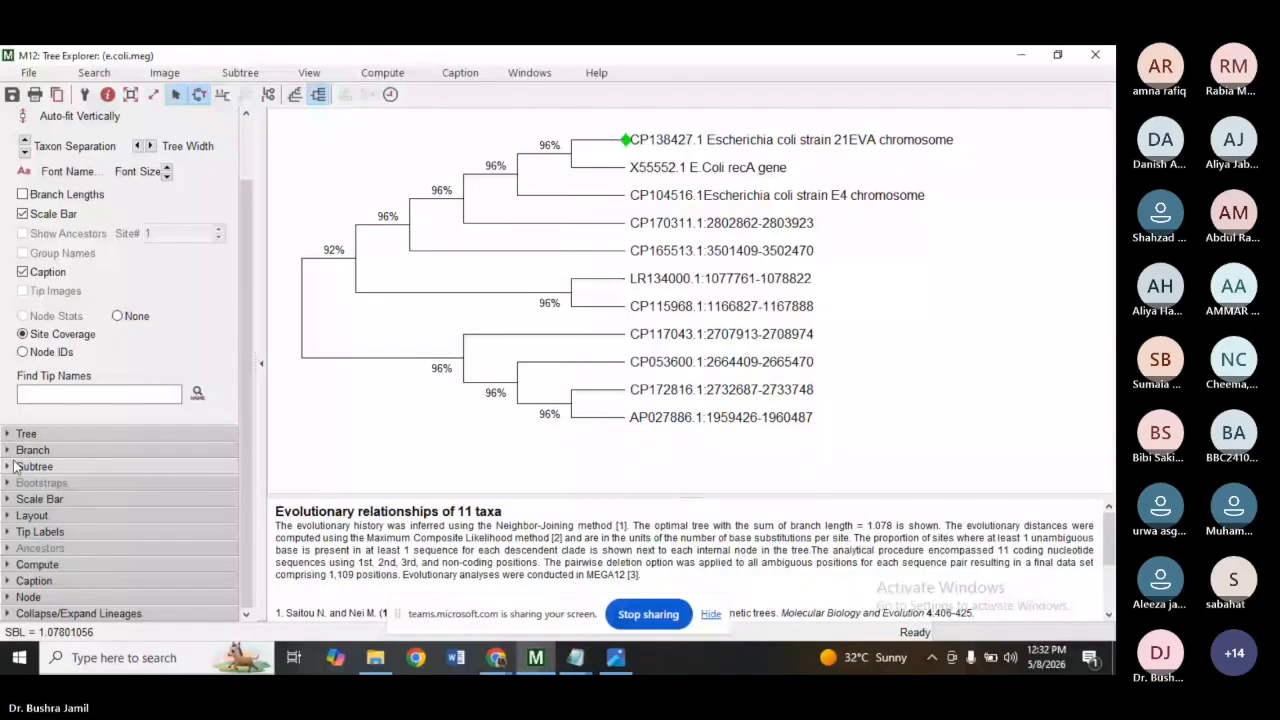
Turn off the node info display in the Node options, then switch it back on.
left_click(9, 597)
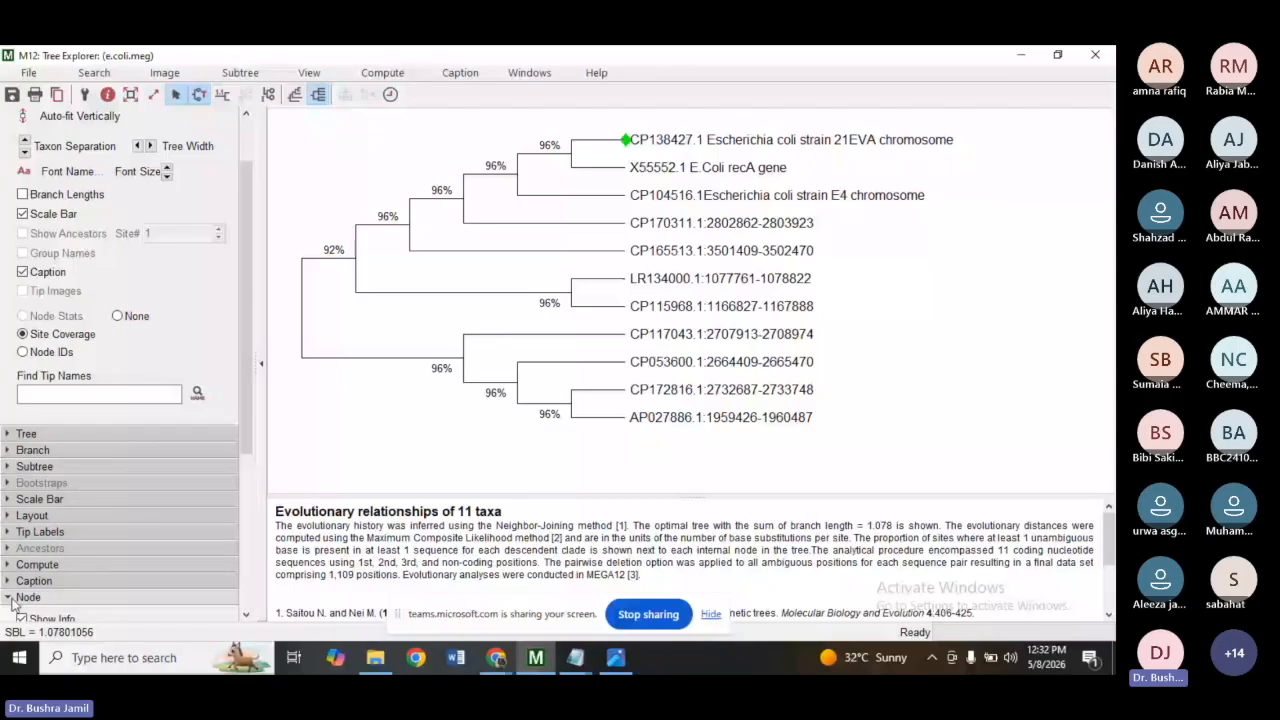
scroll(246, 453, "down", 3)
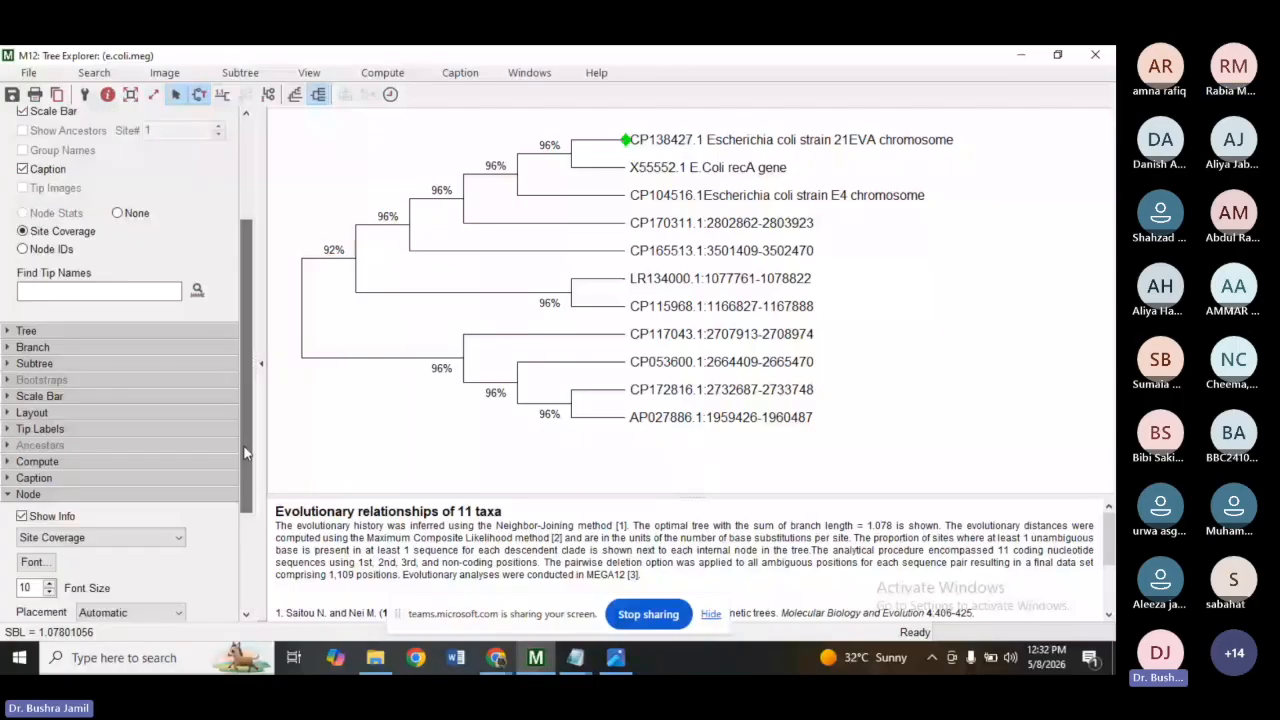
left_click(21, 516)
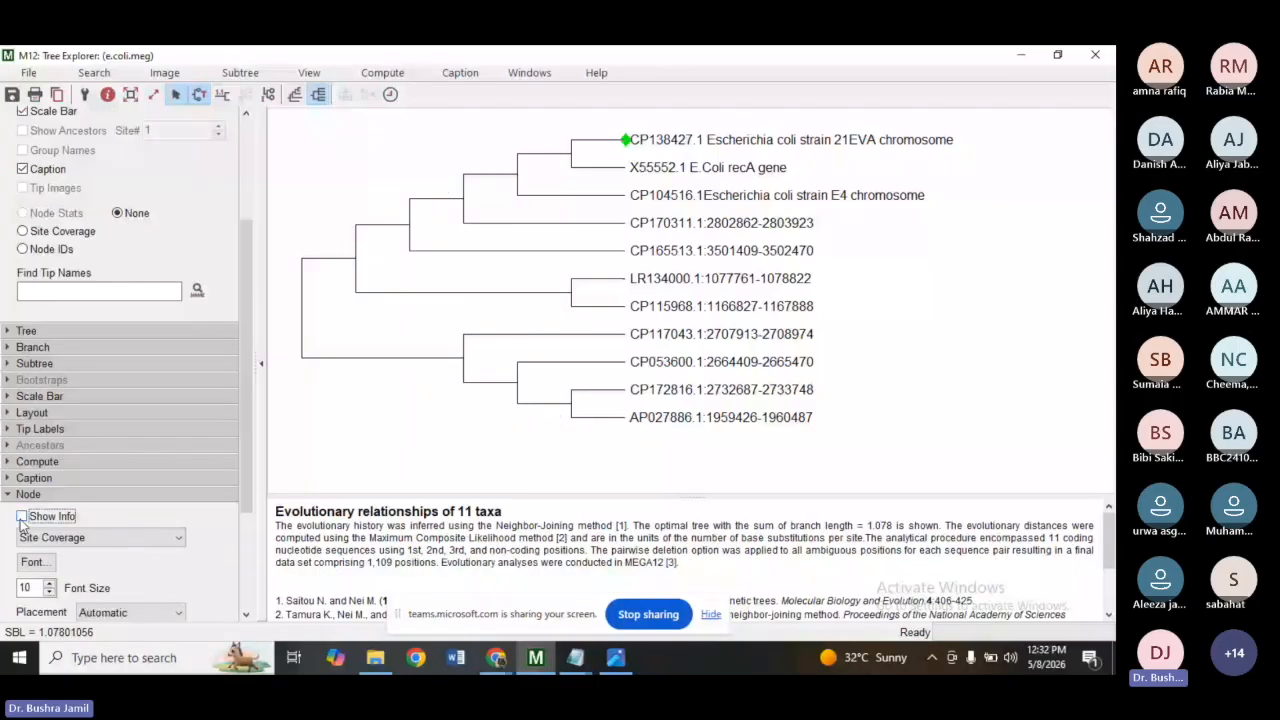
left_click(21, 516)
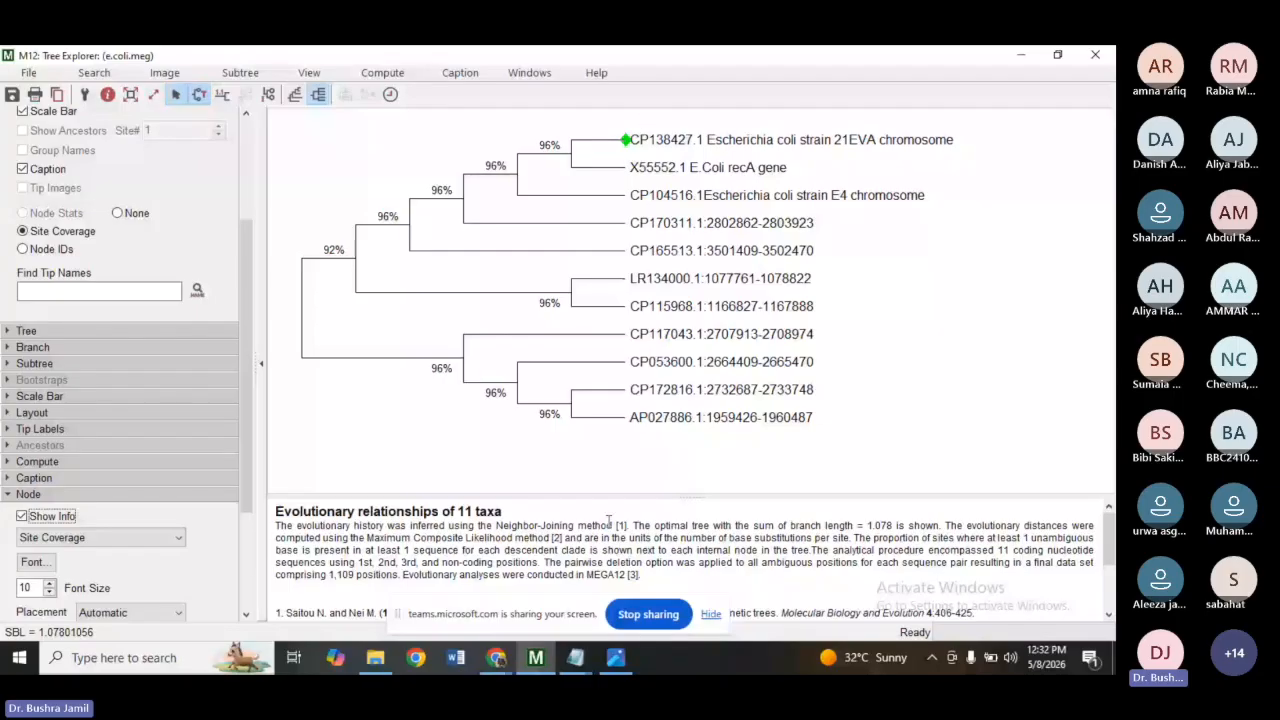
Compare the NCBI BLAST result descriptions with the accession labels on the tree, switching between browser and Tree Explorer.
left_click(507, 658)
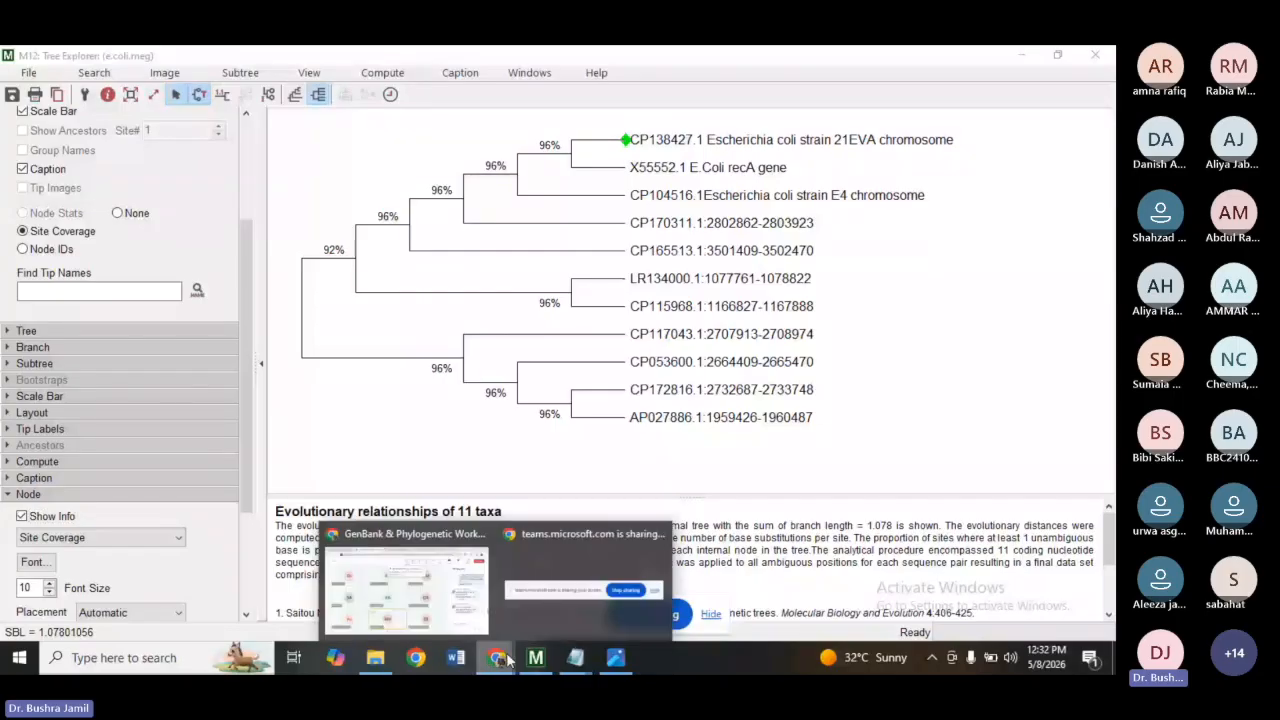
left_click(405, 590)
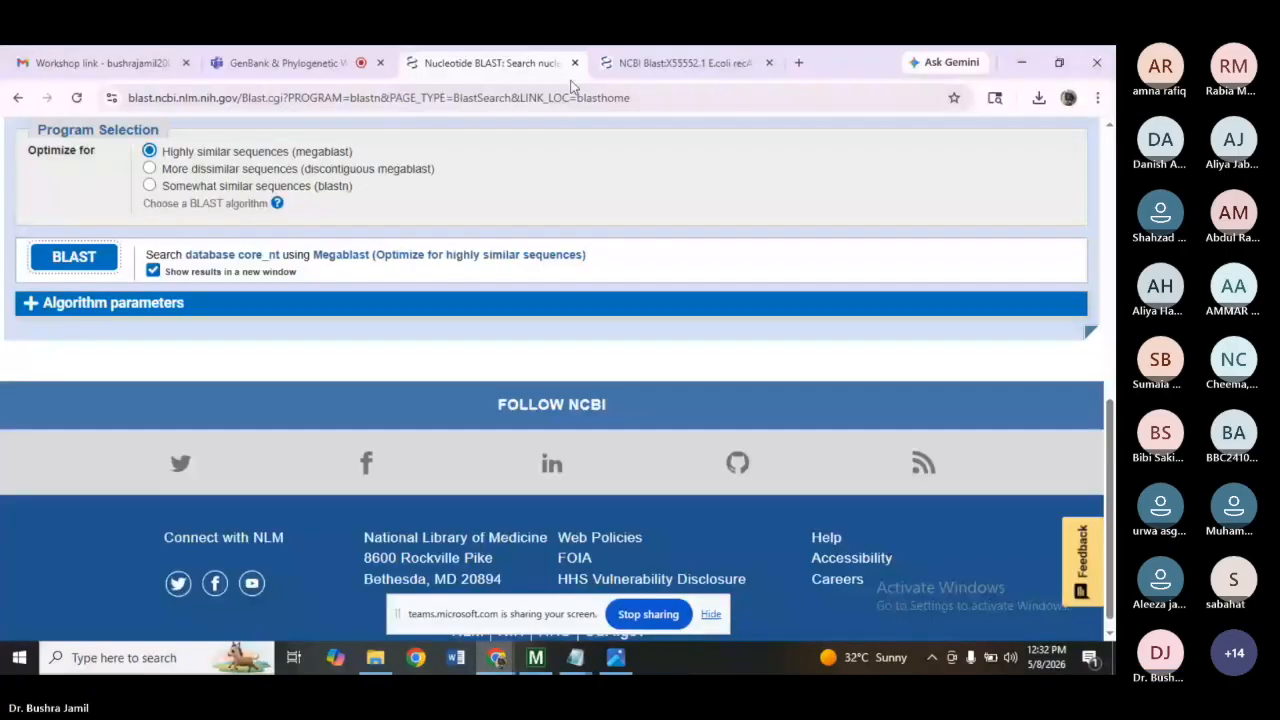
left_click(703, 55)
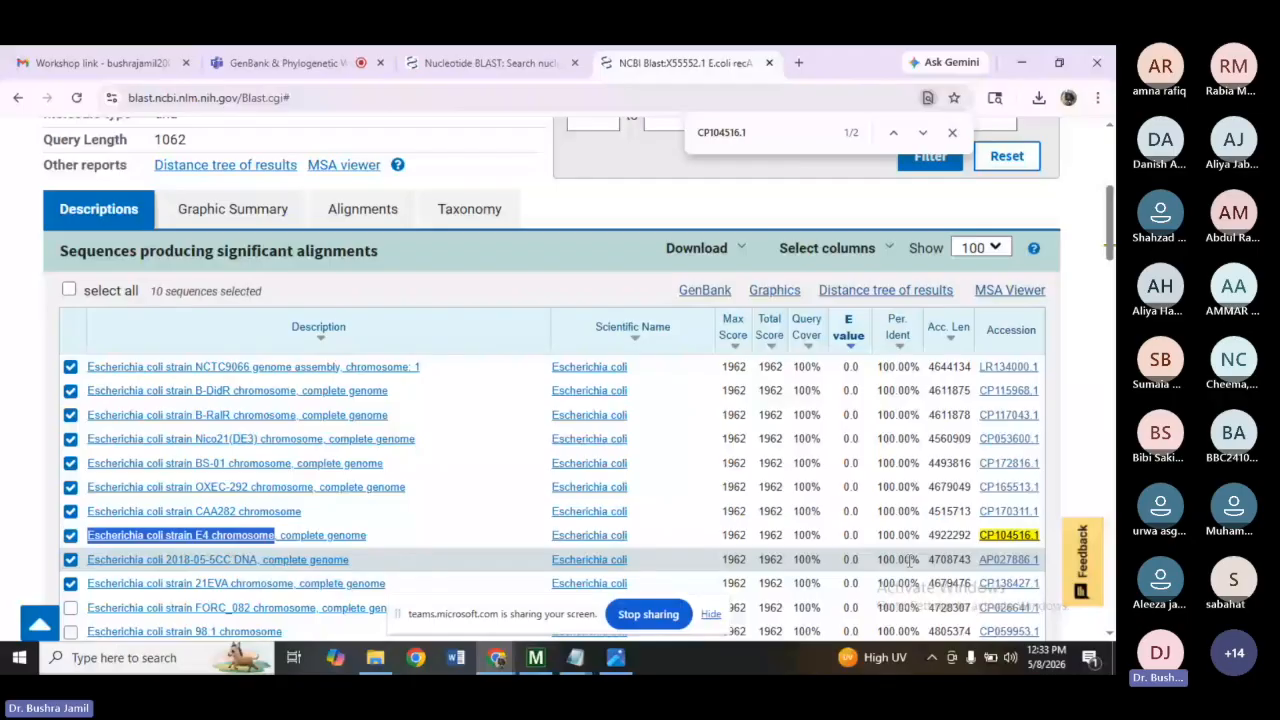
left_click(537, 658)
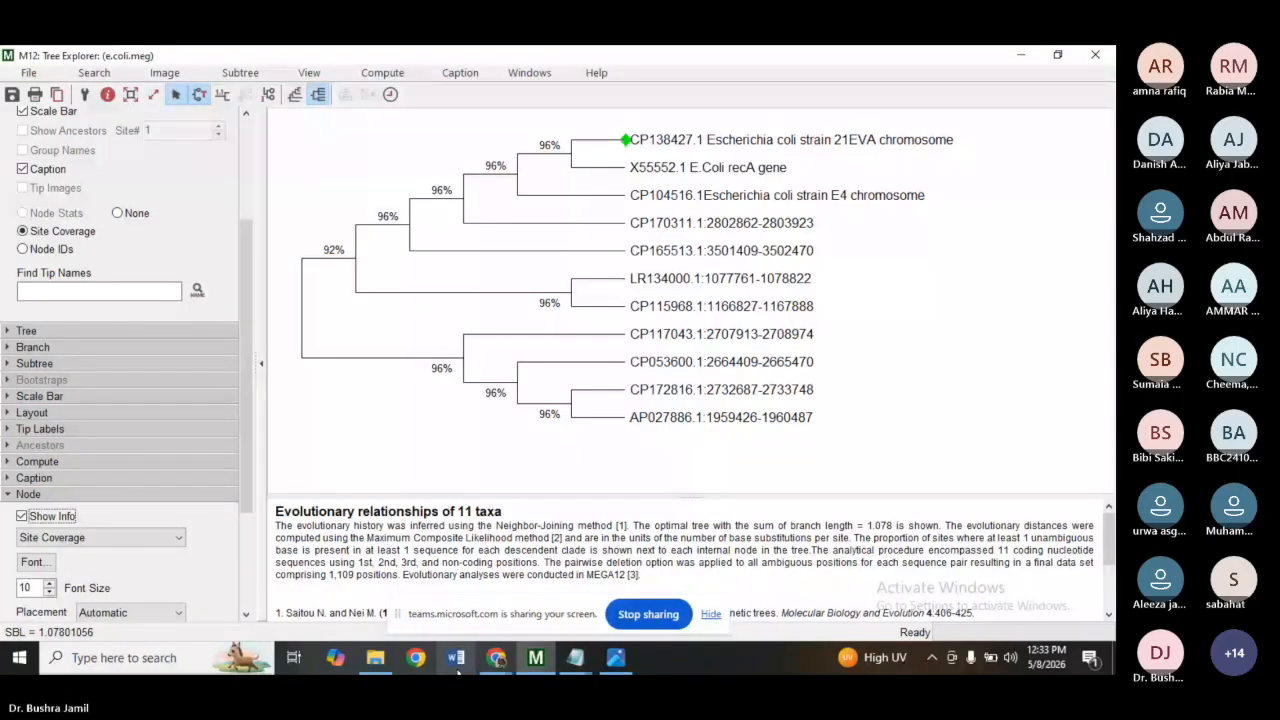
left_click(496, 658)
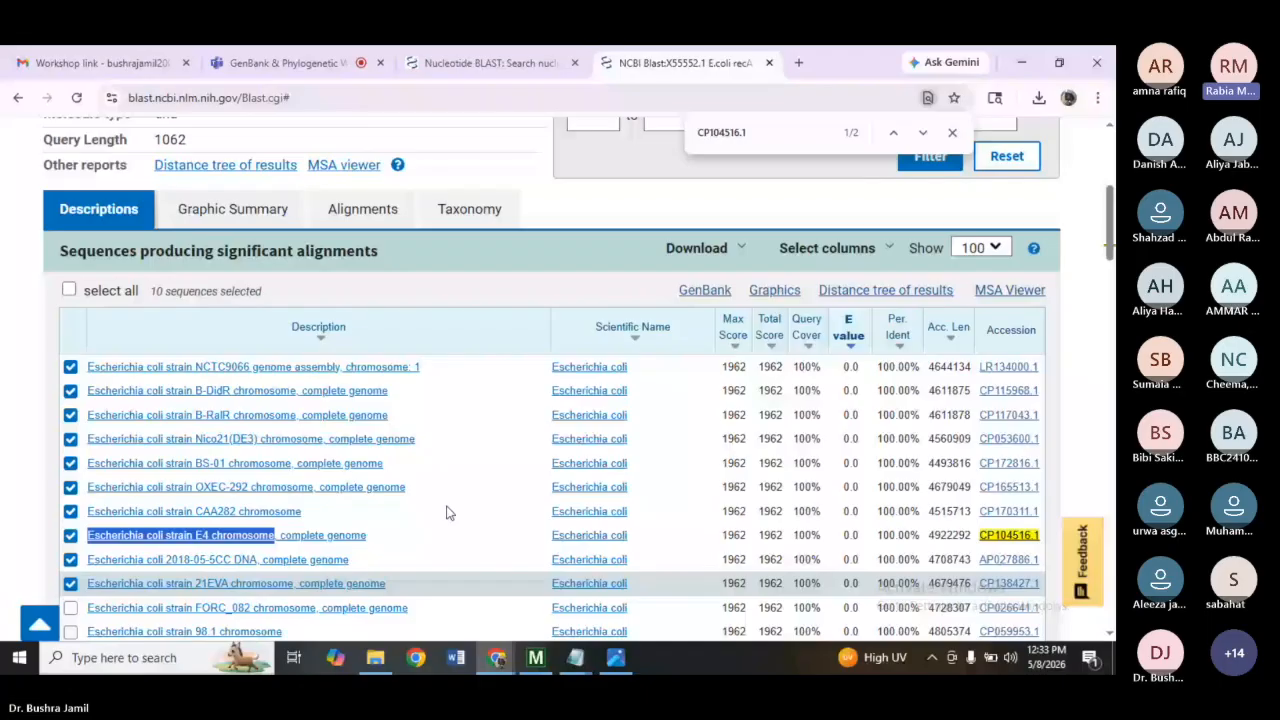
Return to the Teams meeting tab, dismiss the recording notice and unmute the microphone.
left_click(288, 63)
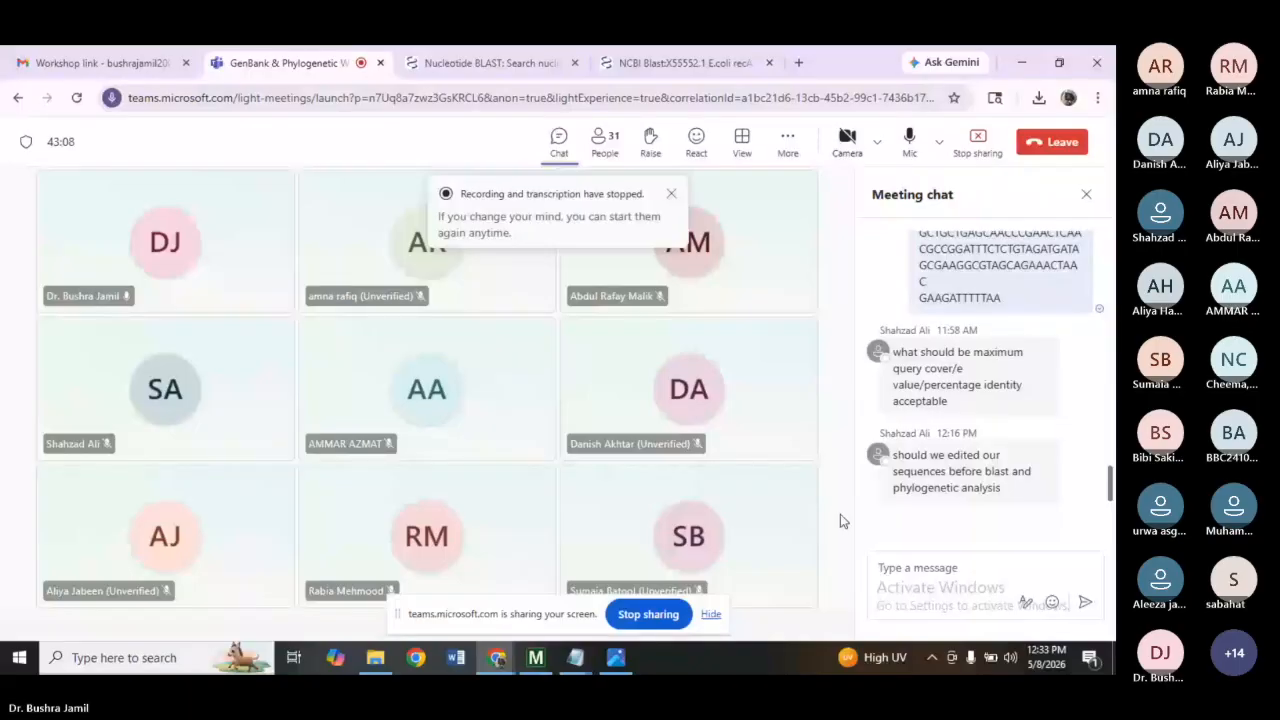
left_click(669, 195)
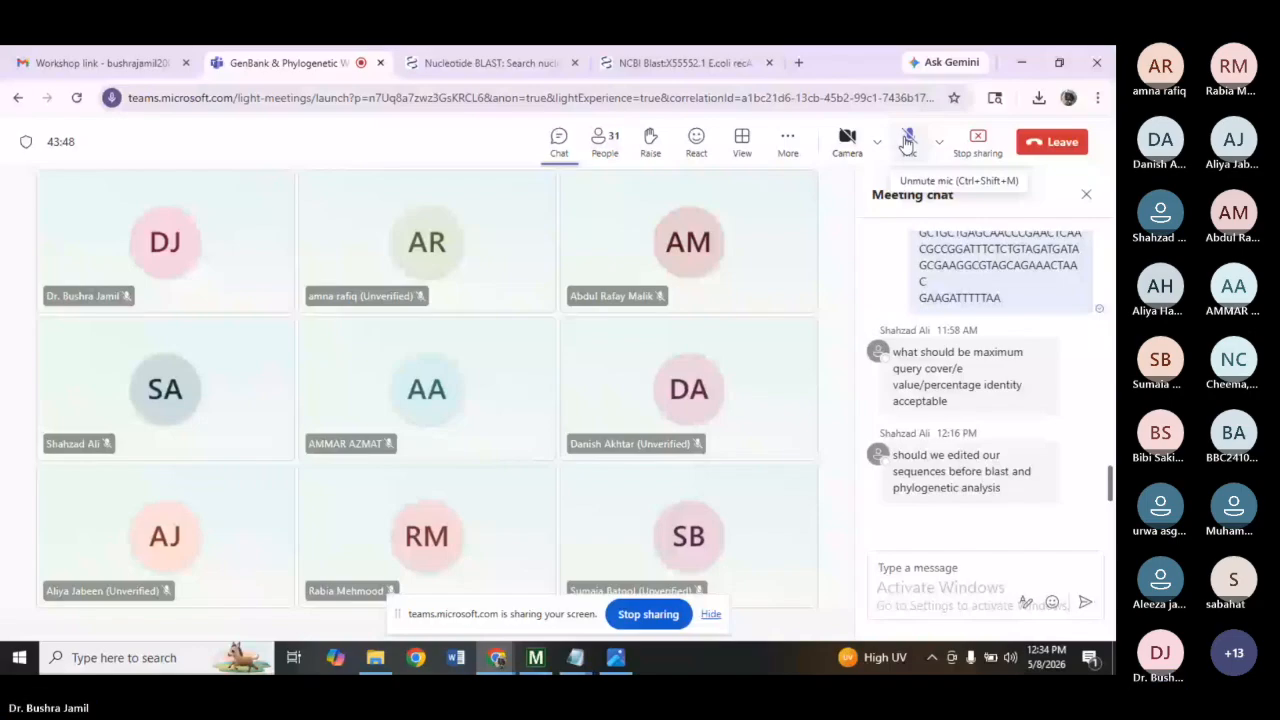
left_click(907, 143)
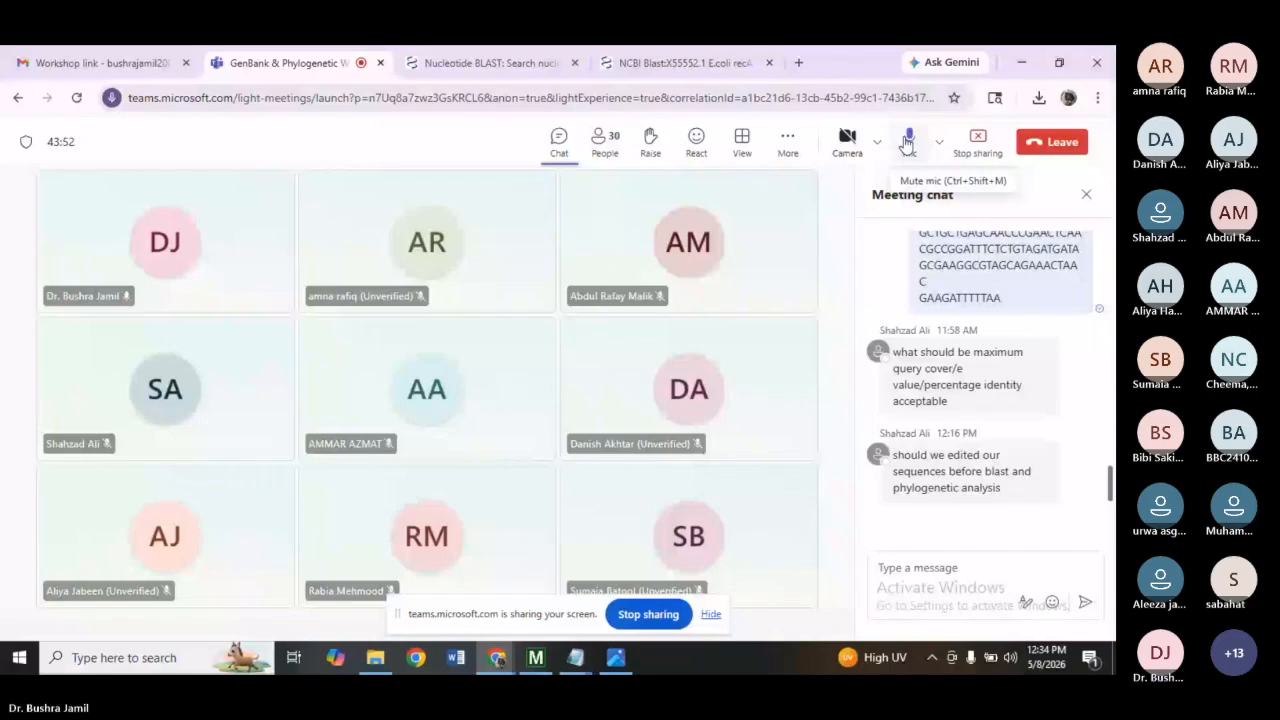